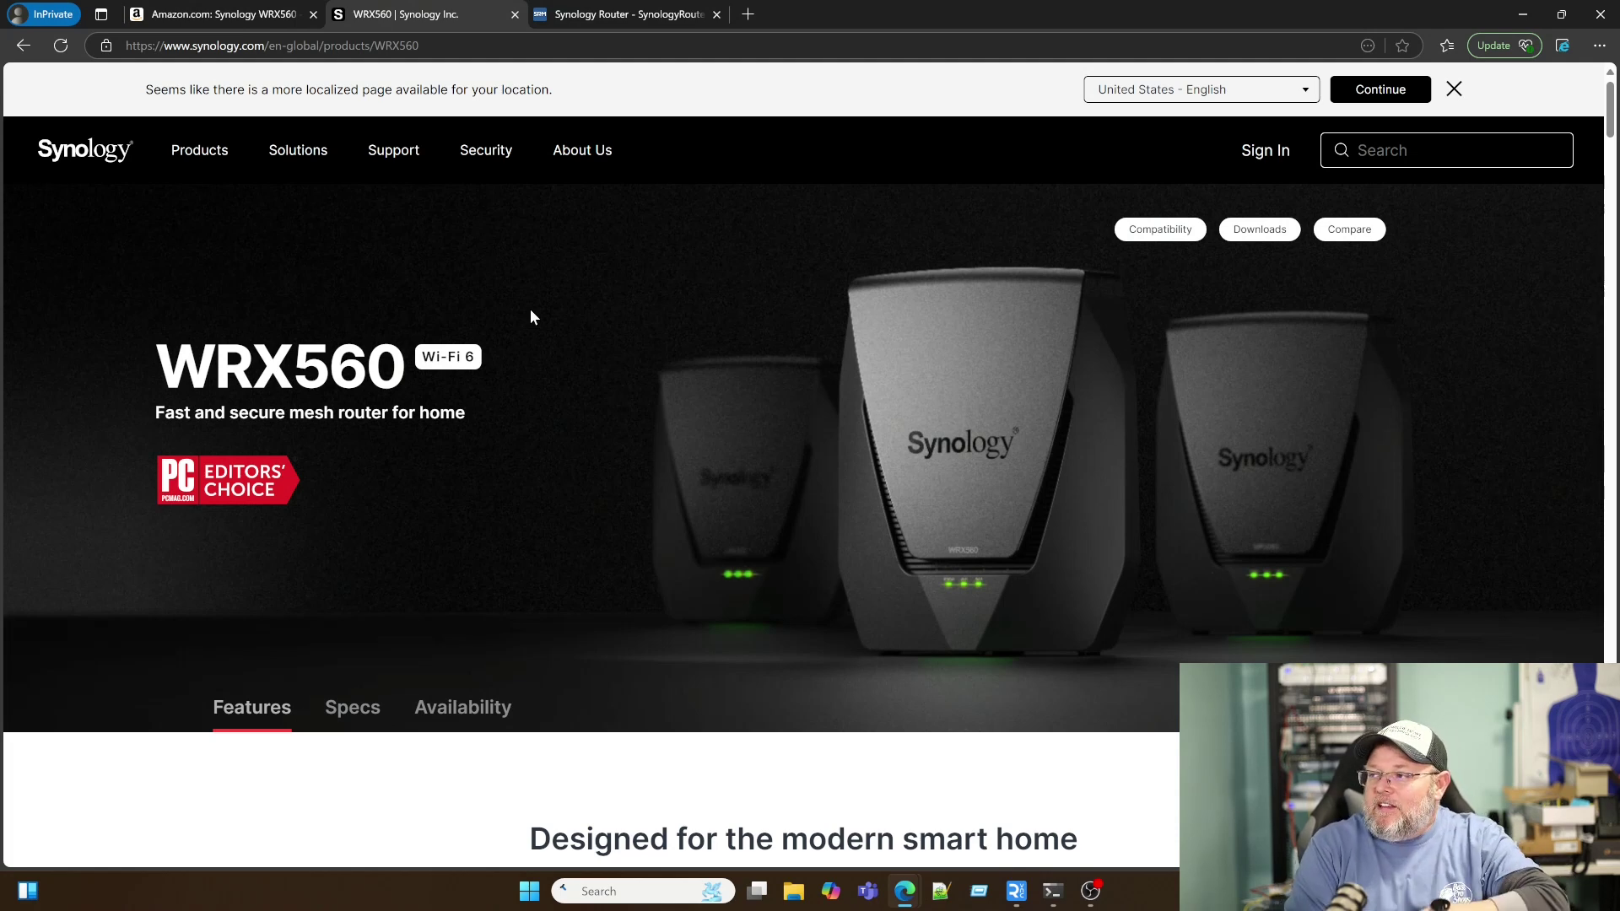
Step: Scroll the WRX560 product page past the feature icons and antenna comparison to the 5.9 GHz section
scroll(286, 594, "down", 2)
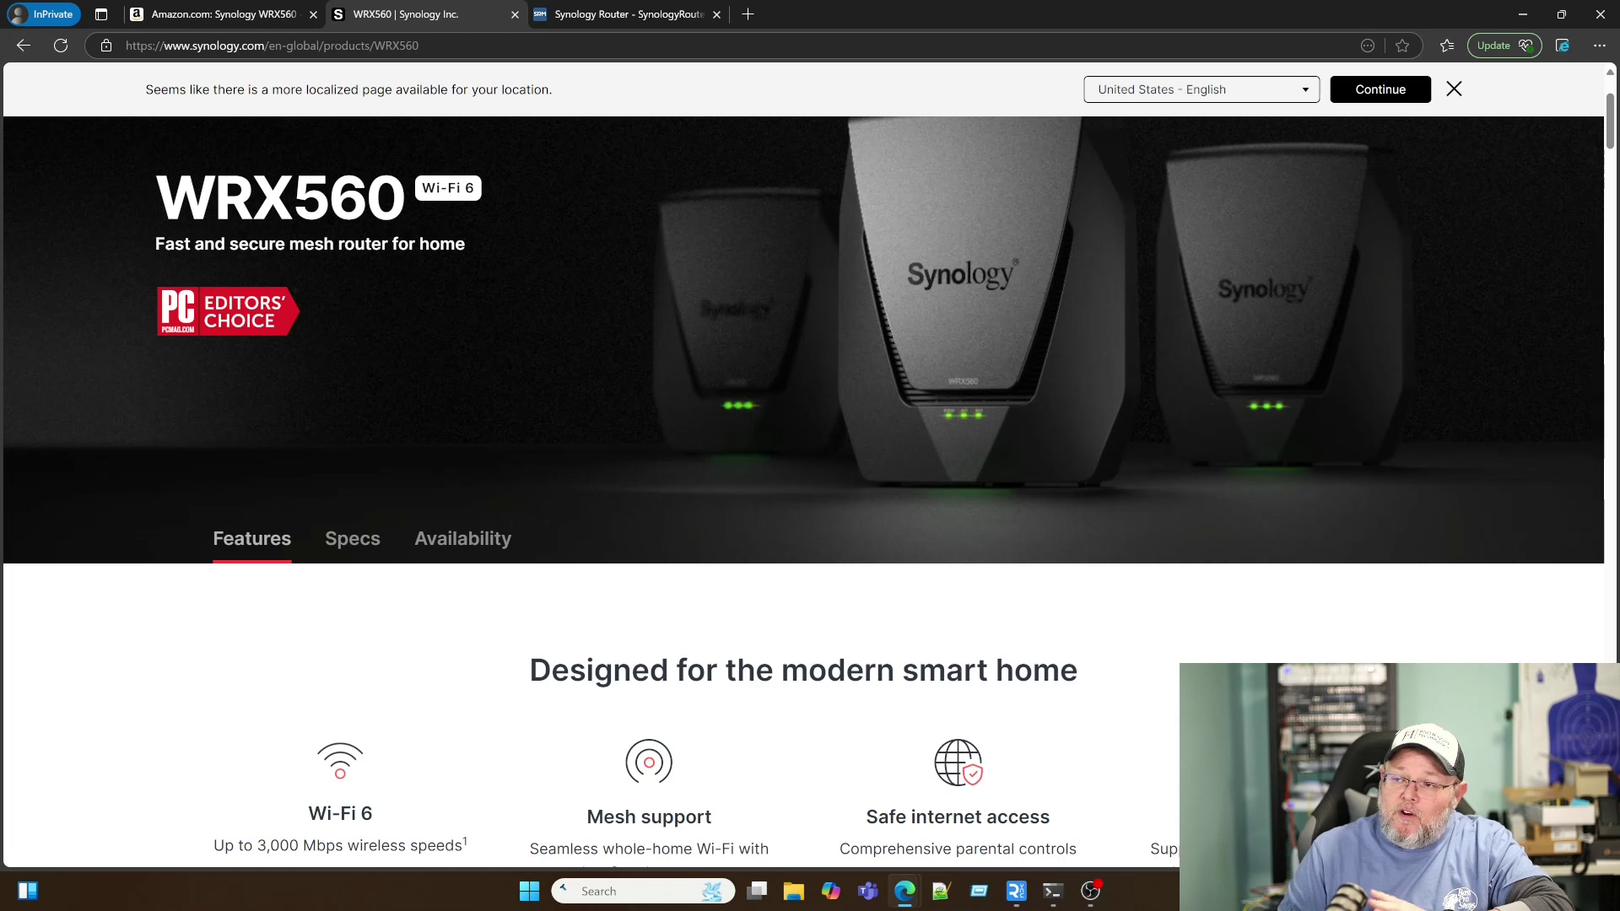
scroll(783, 800, "down", 1)
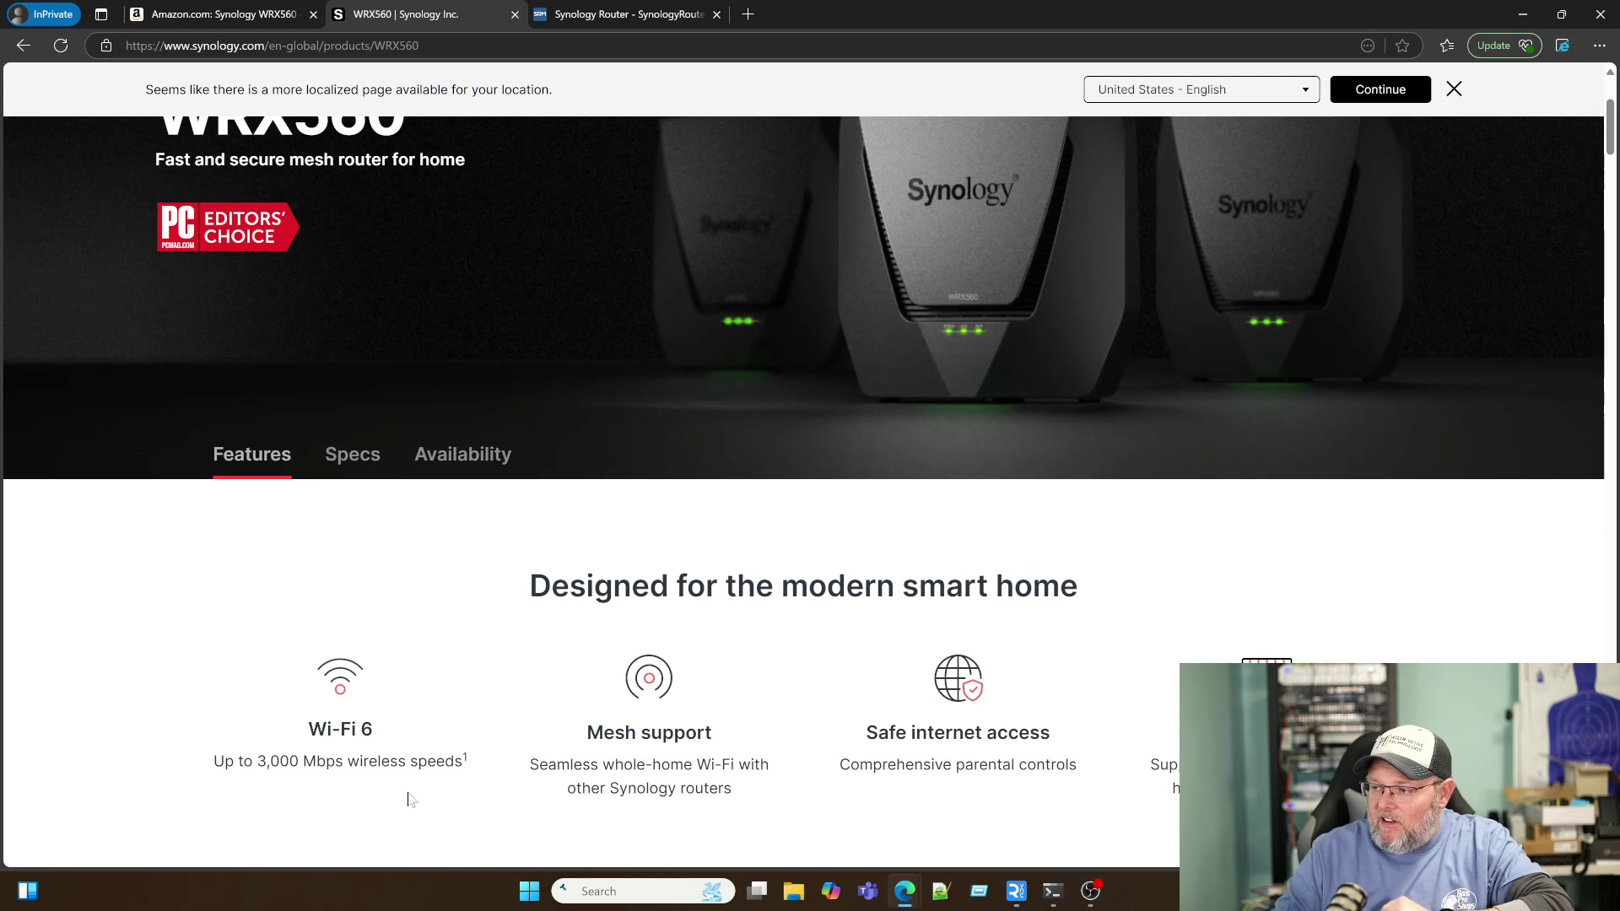
scroll(686, 728, "down", 1)
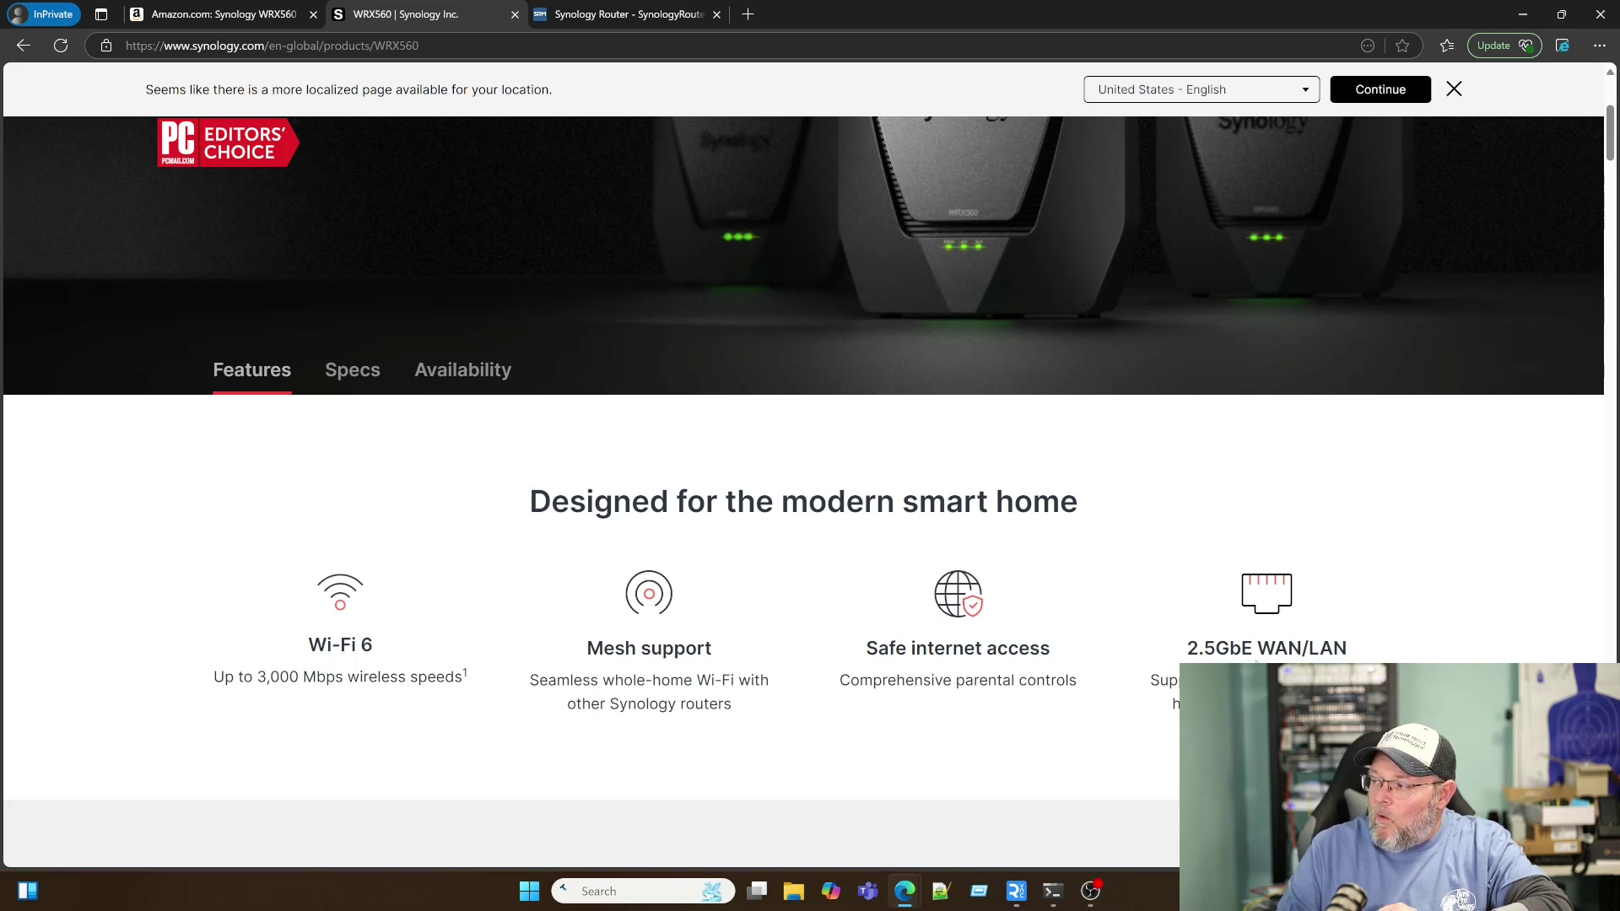
scroll(803, 456, "down", 4)
scroll(979, 664, "down", 9)
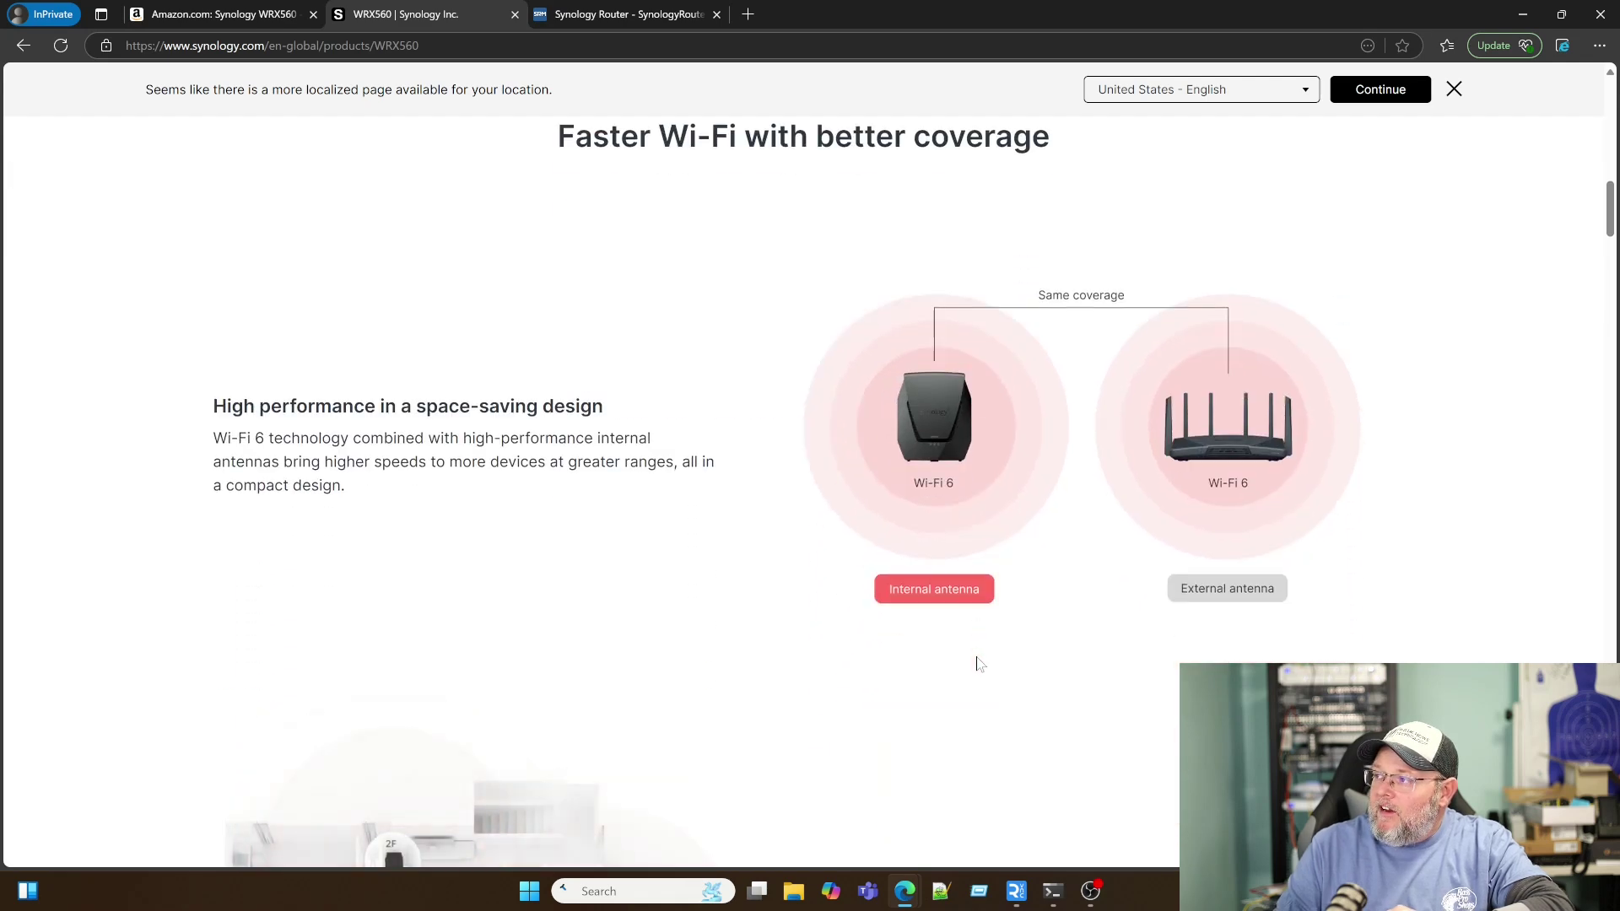
scroll(978, 664, "down", 1)
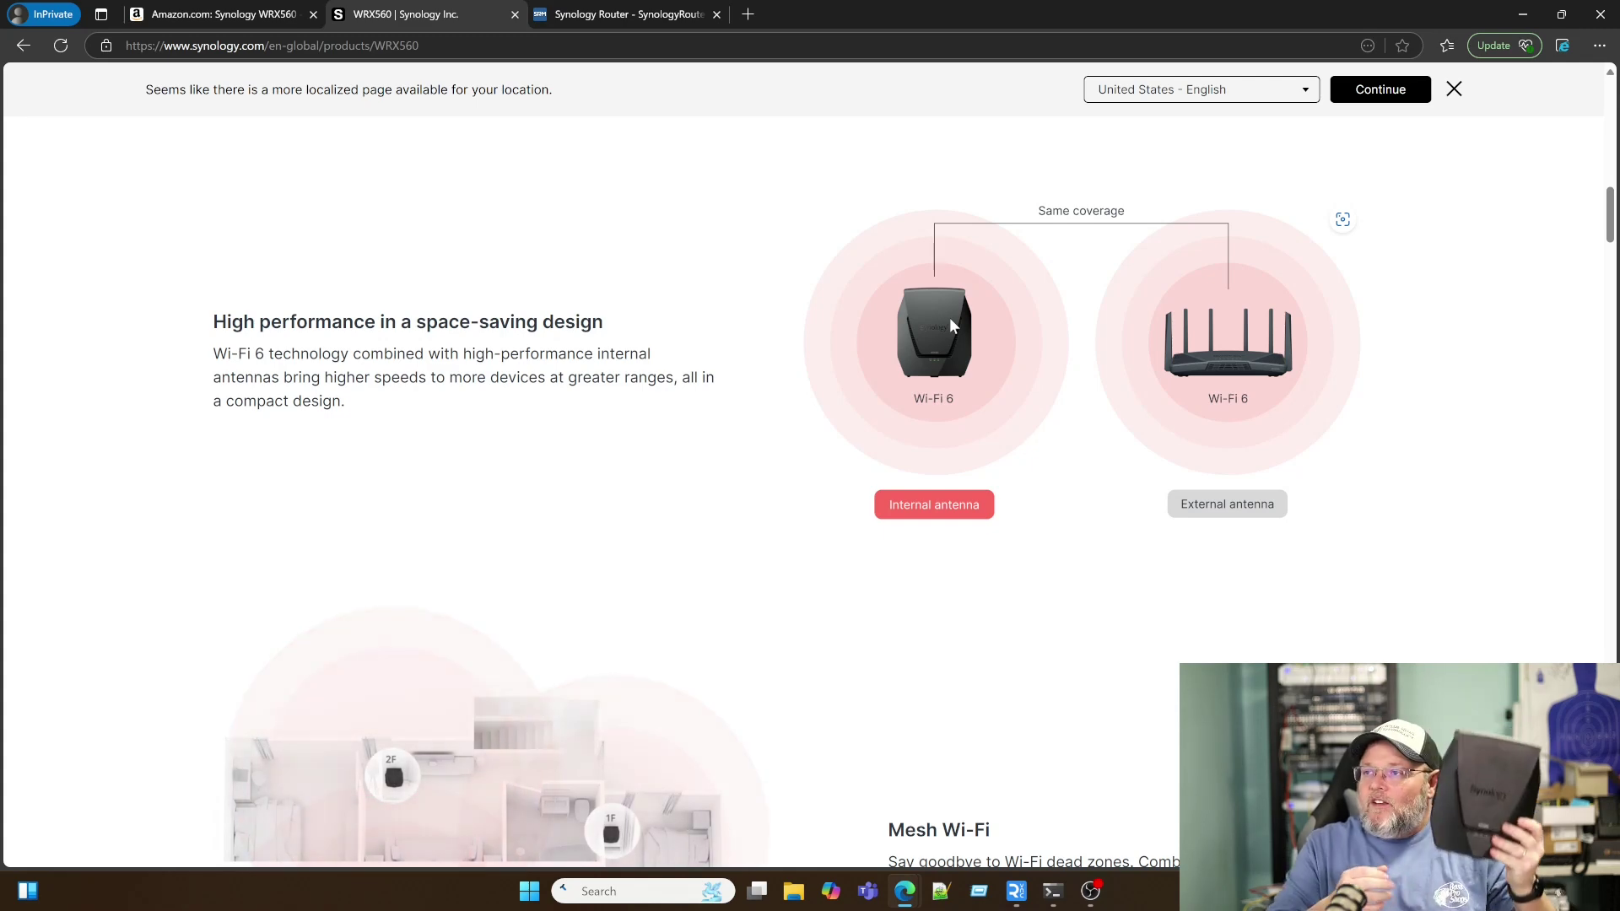
scroll(857, 347, "down", 5)
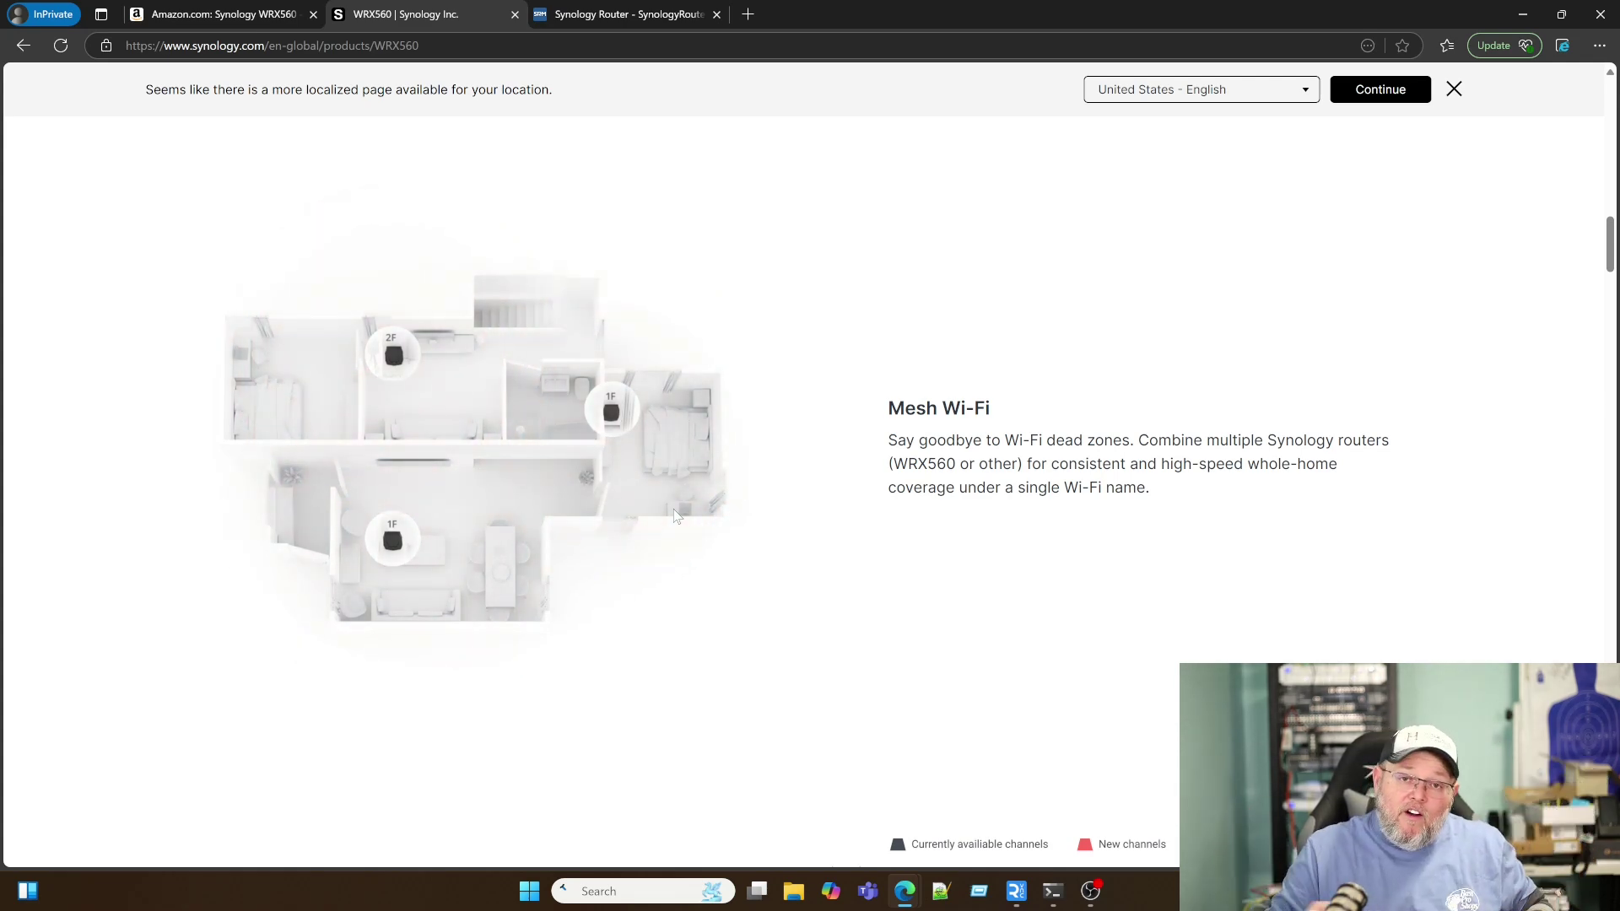
scroll(671, 536, "down", 5)
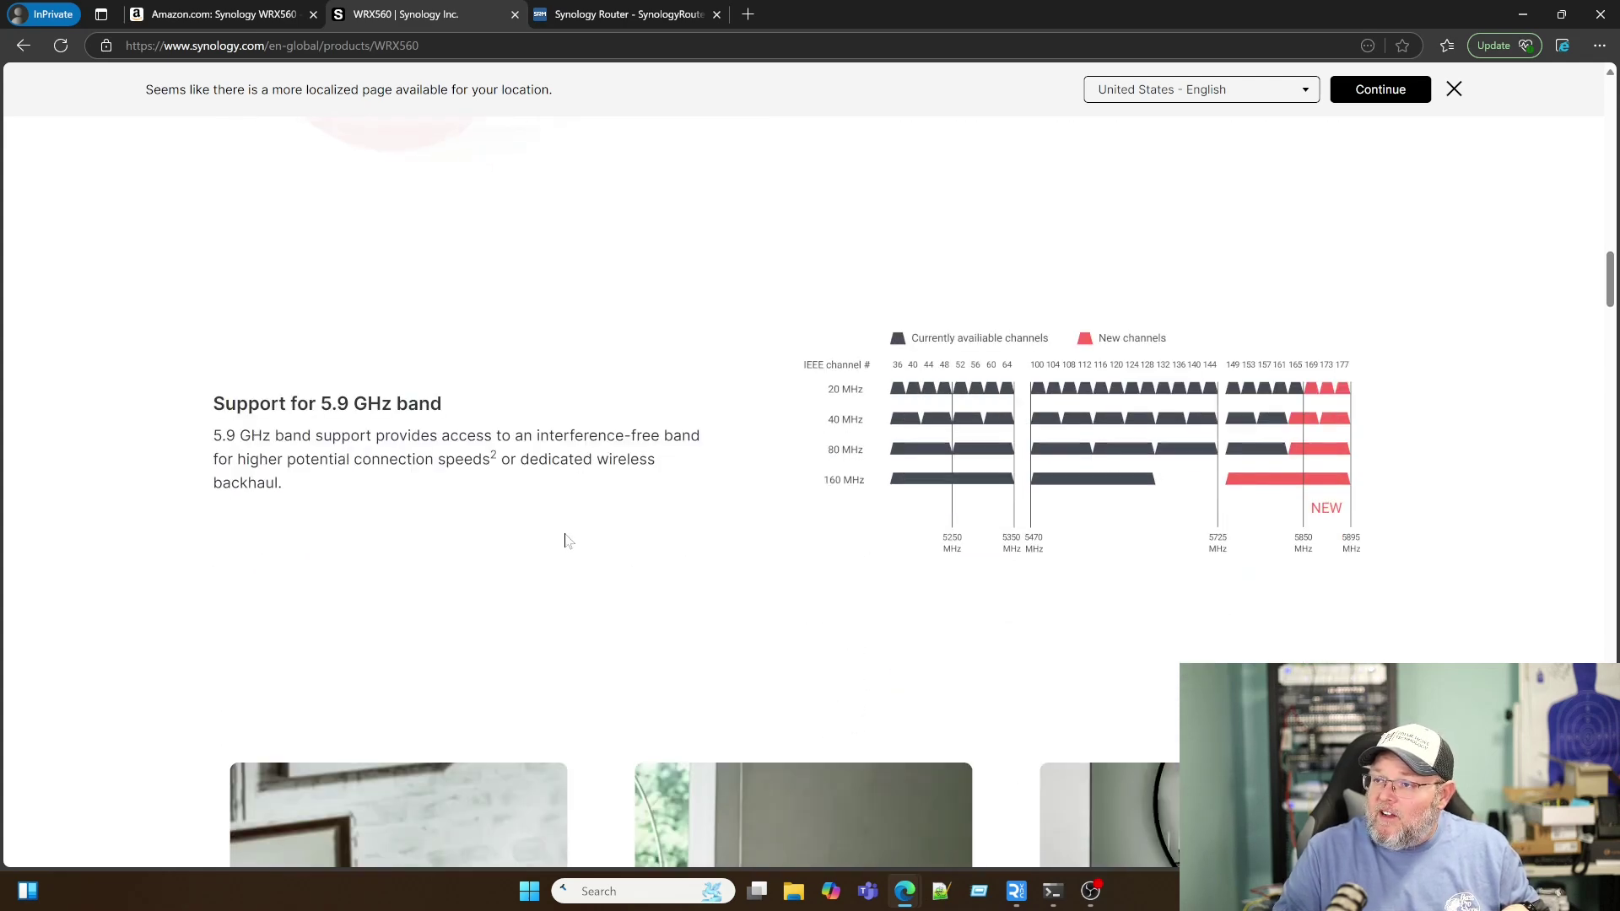
Step: Scroll through the parental controls, web filtering and Be mobile sections to Advanced network features in SRM
scroll(569, 541, "down", 7)
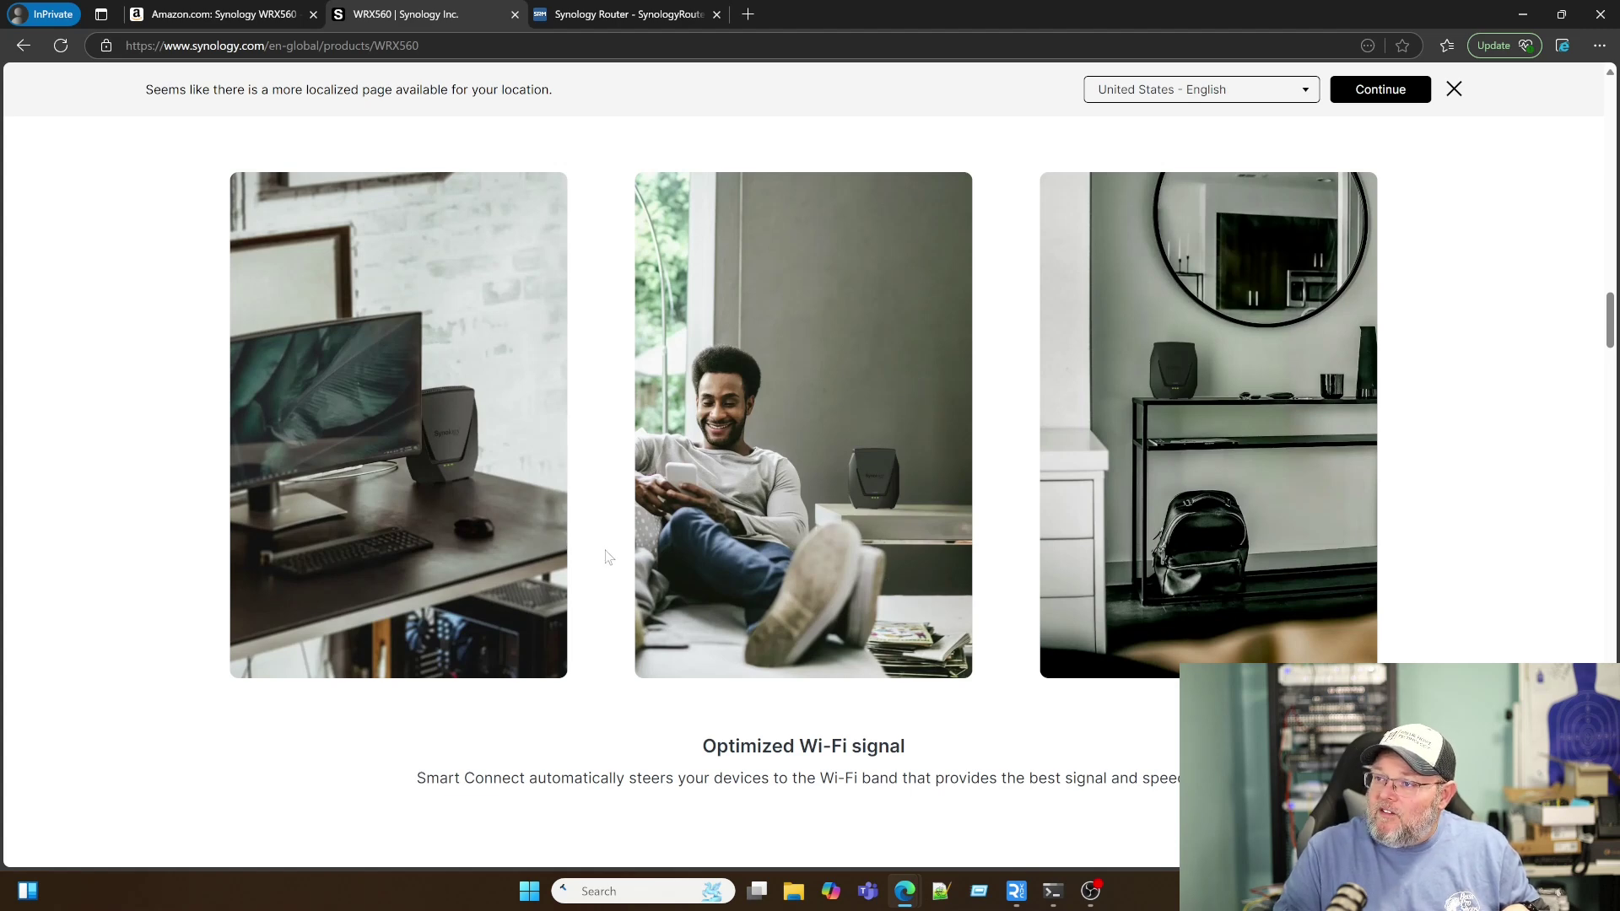
scroll(562, 591, "down", 2)
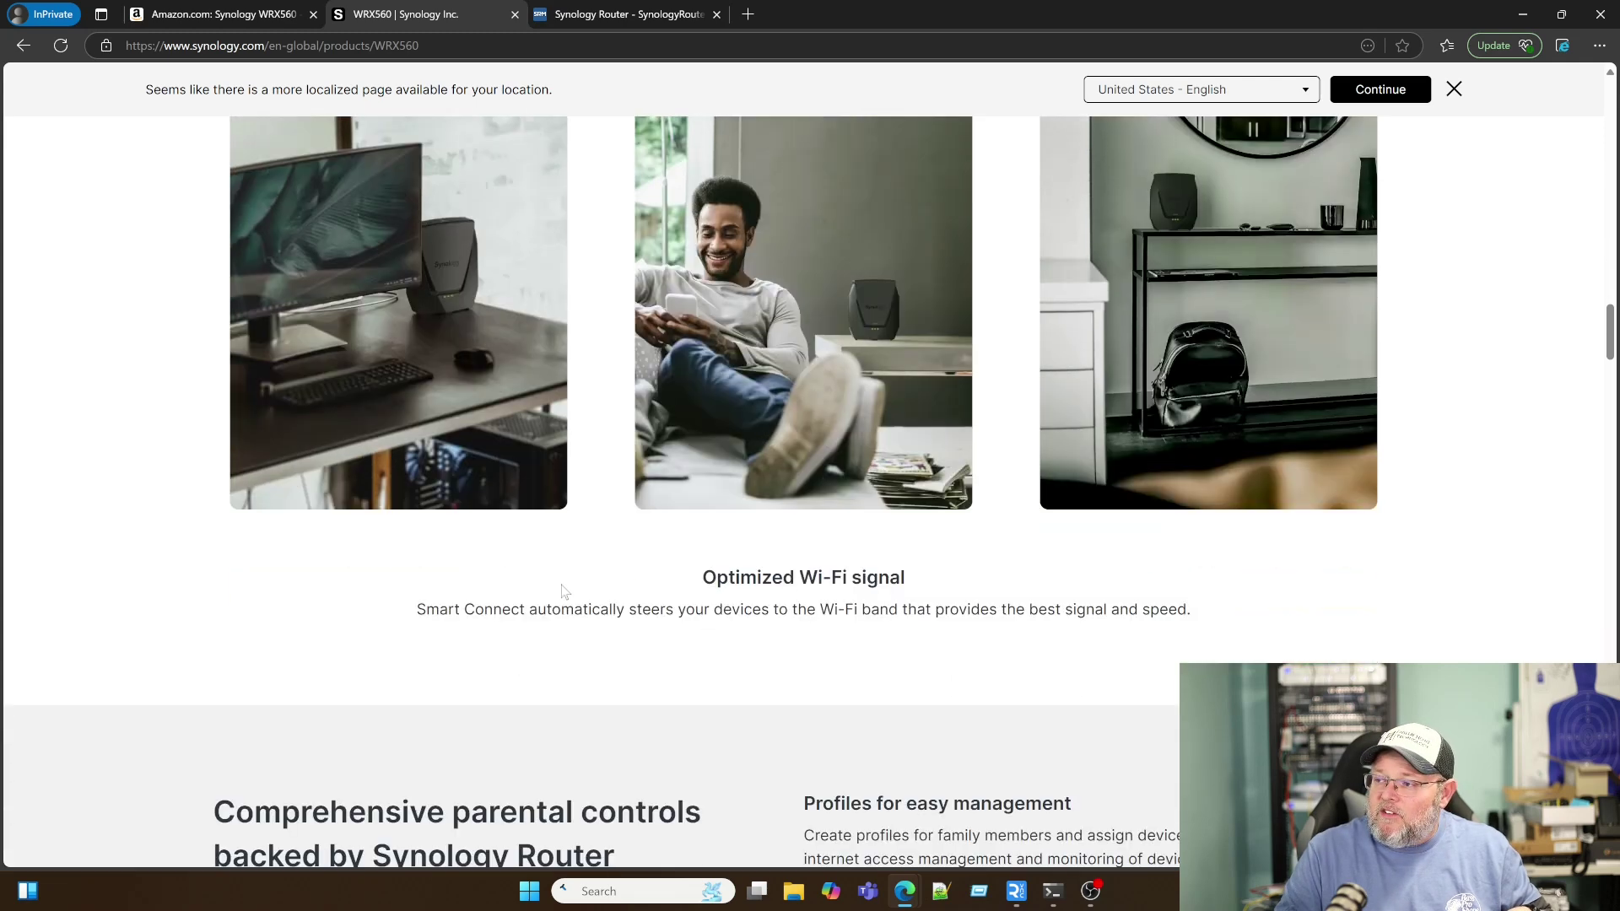
scroll(564, 592, "down", 1)
scroll(562, 588, "down", 4)
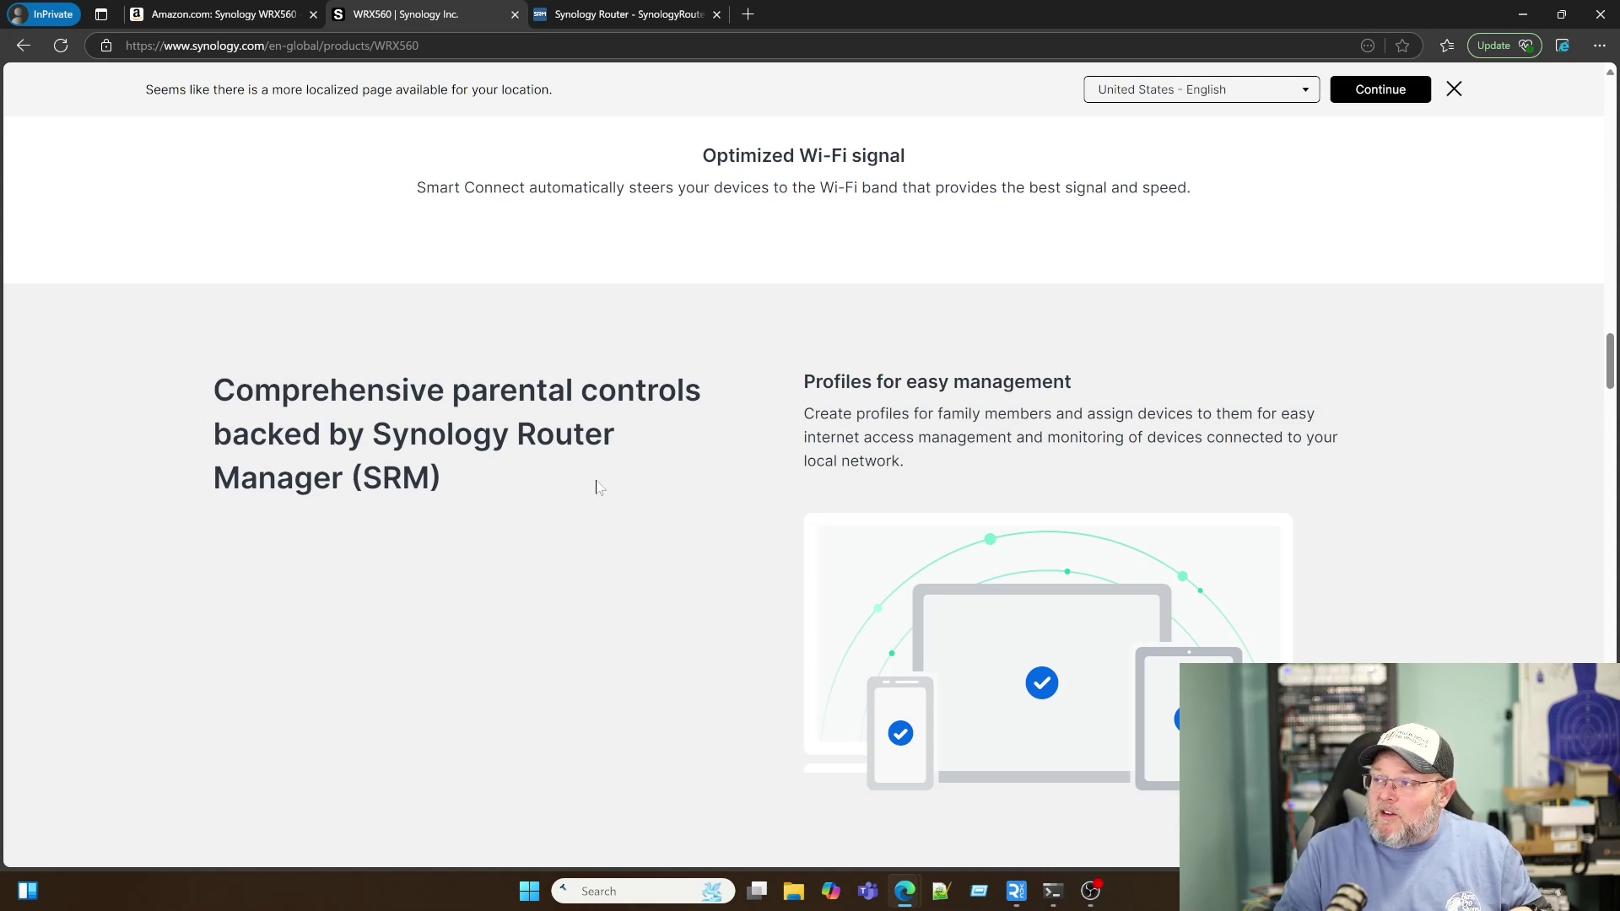
scroll(660, 568, "down", 3)
scroll(660, 568, "down", 2)
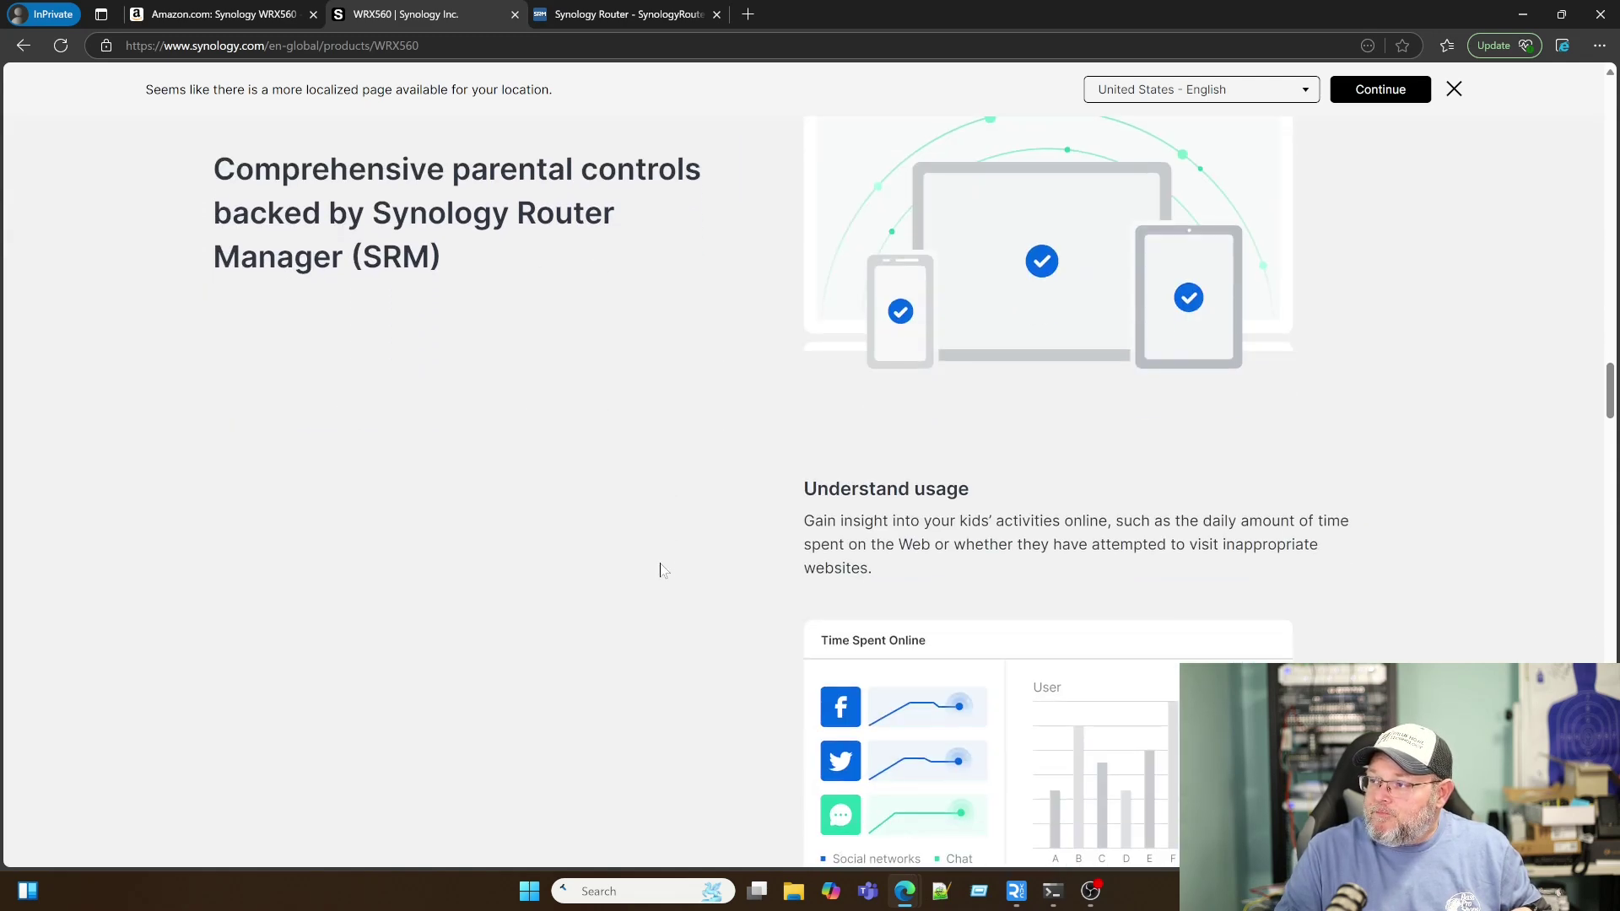
scroll(726, 546, "down", 7)
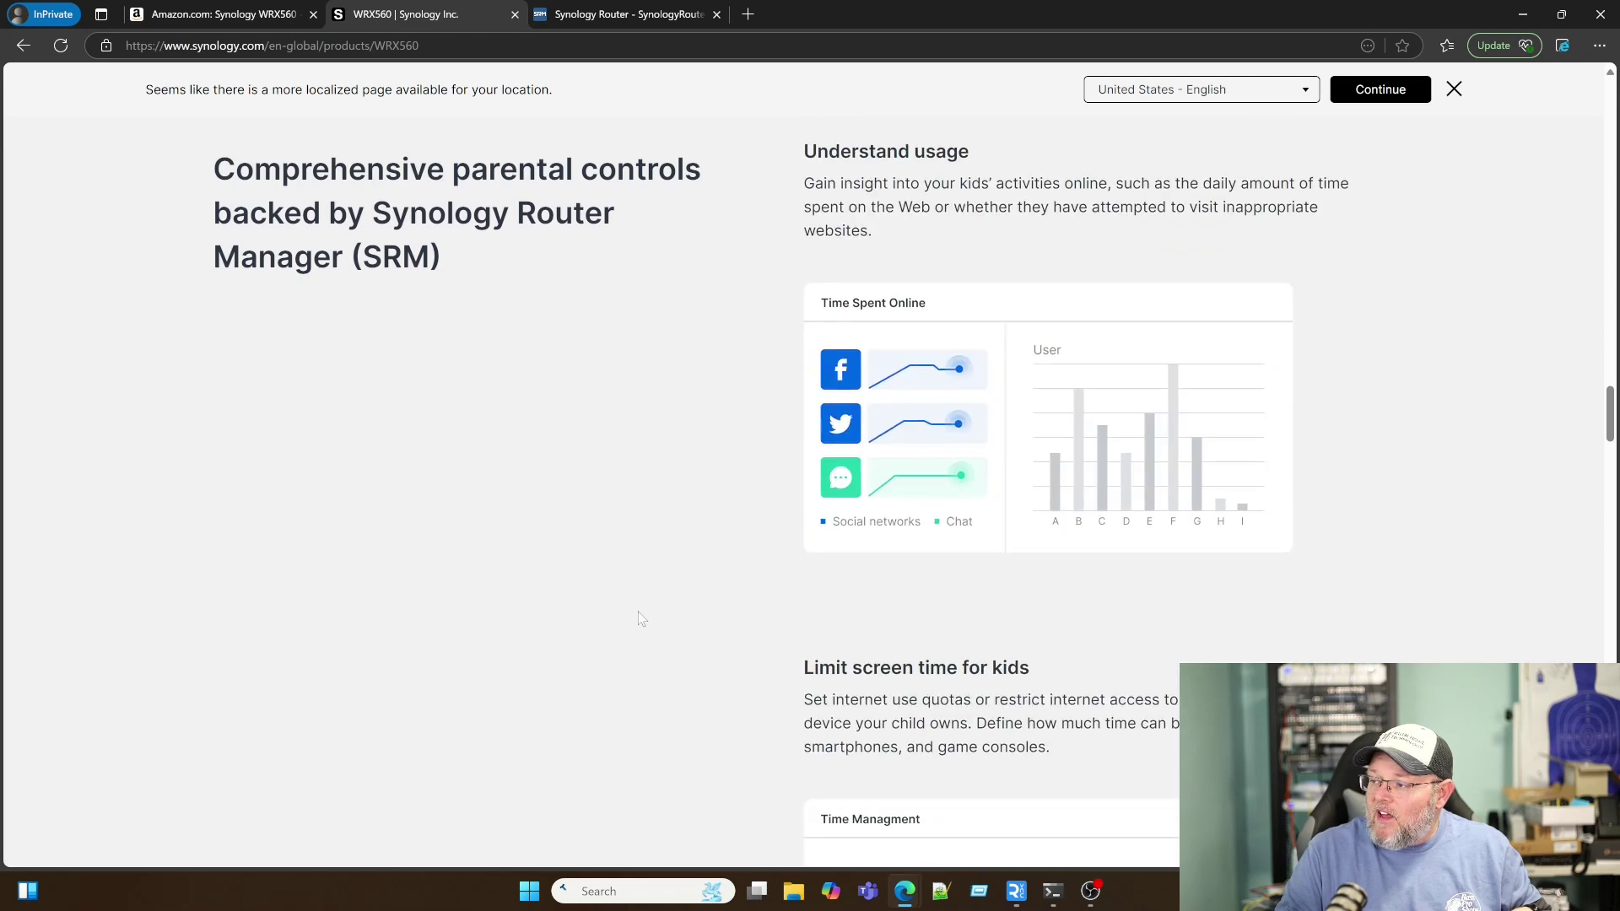
scroll(713, 561, "down", 6)
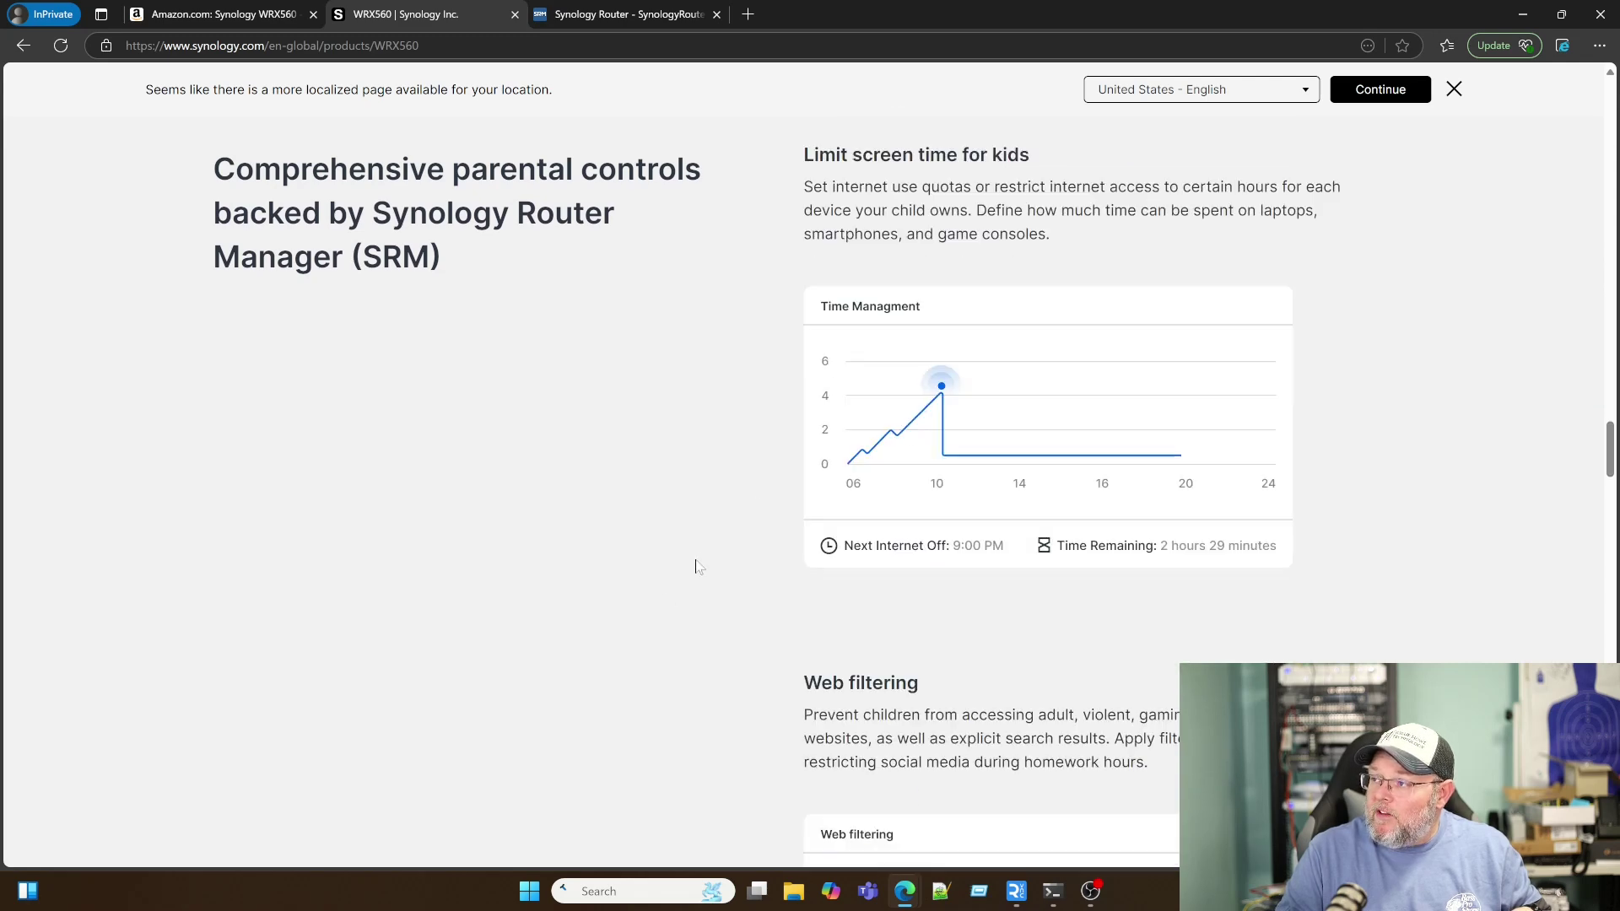
scroll(715, 561, "down", 10)
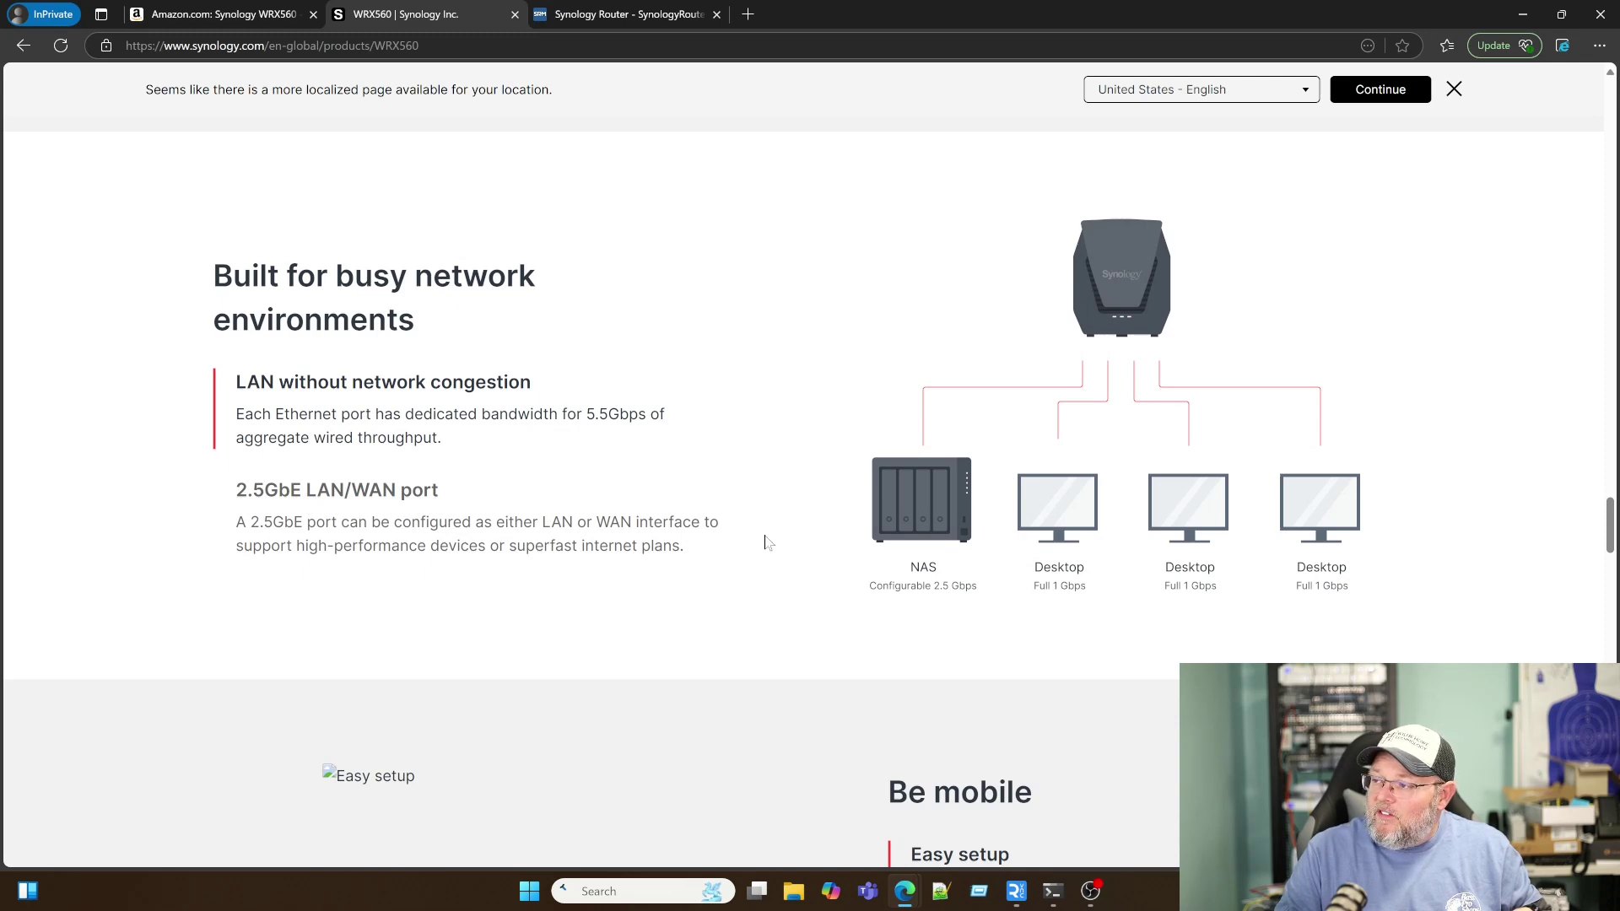
scroll(749, 562, "down", 4)
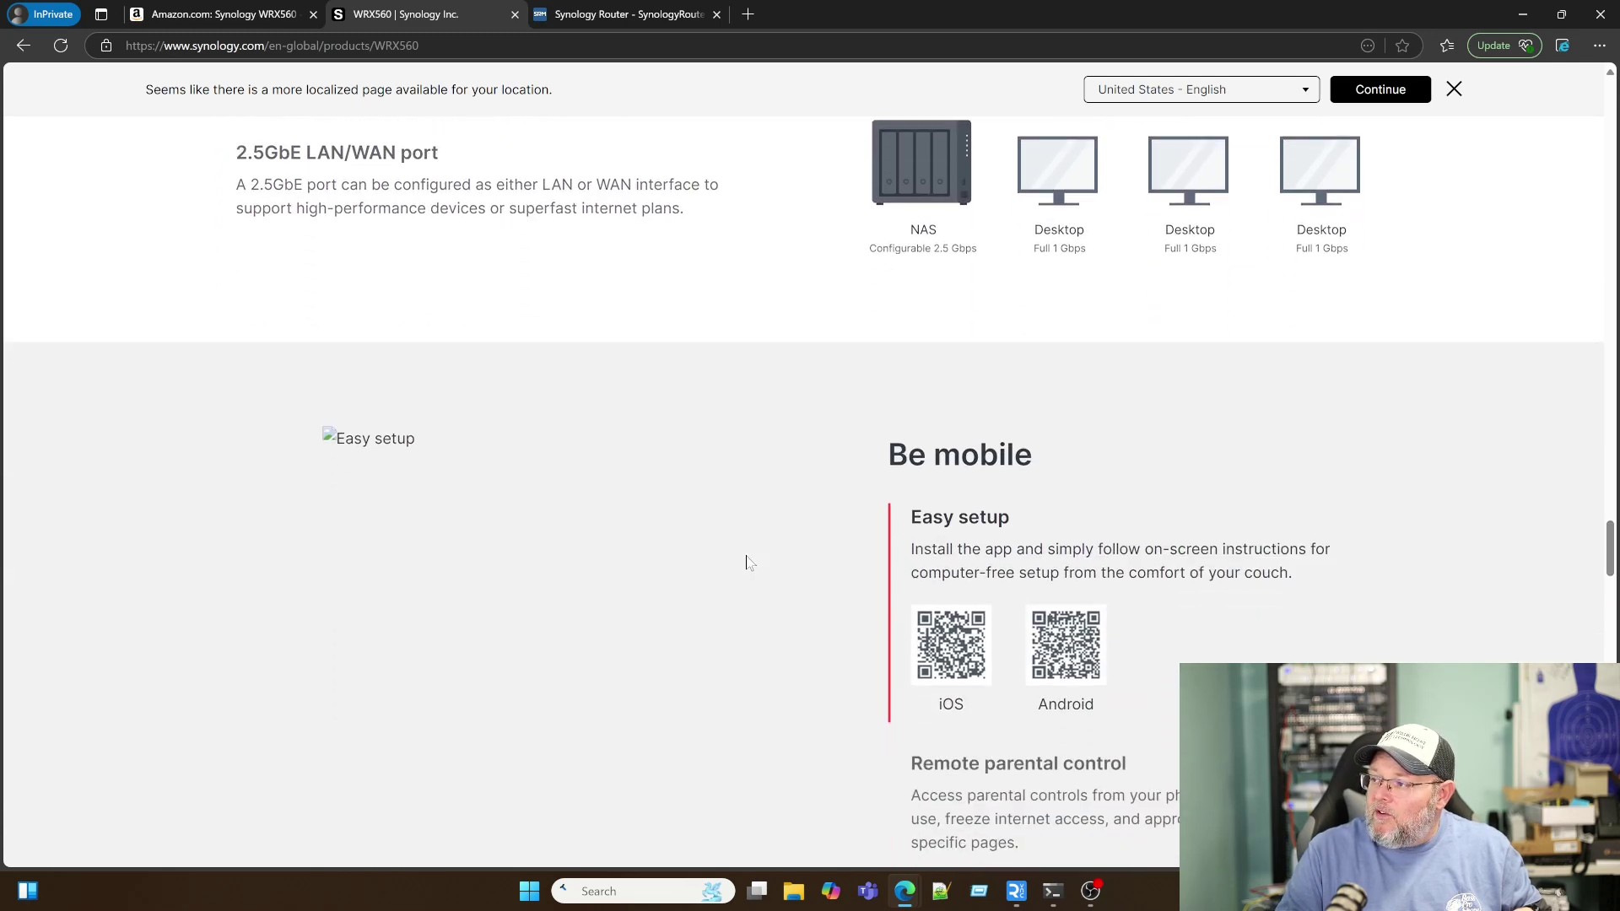
scroll(748, 561, "down", 6)
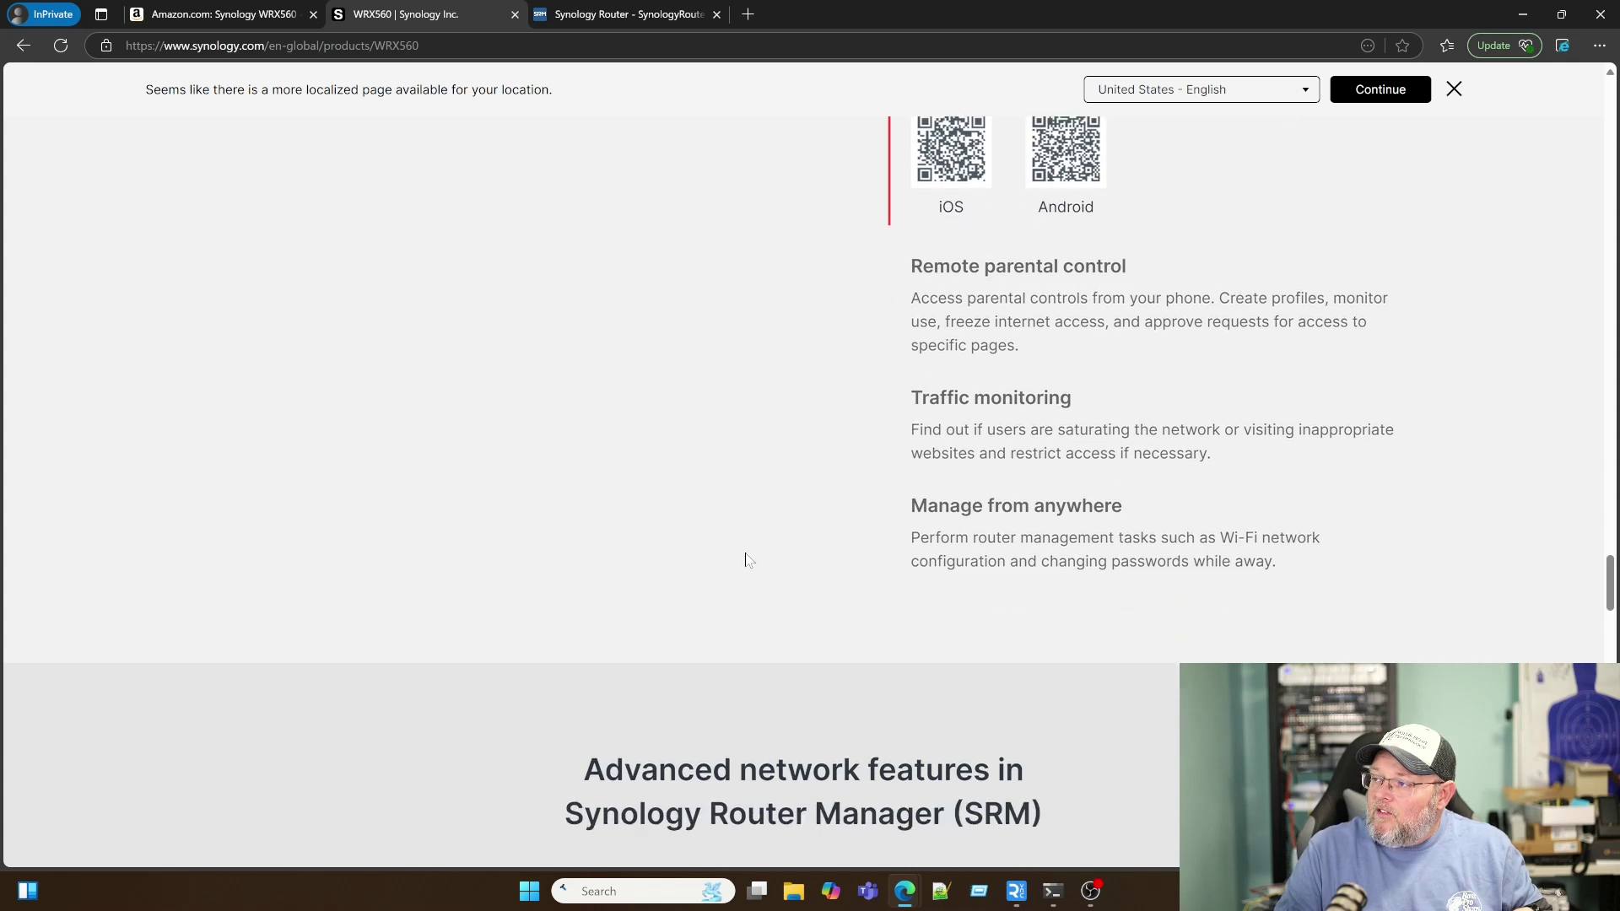
scroll(746, 558, "down", 4)
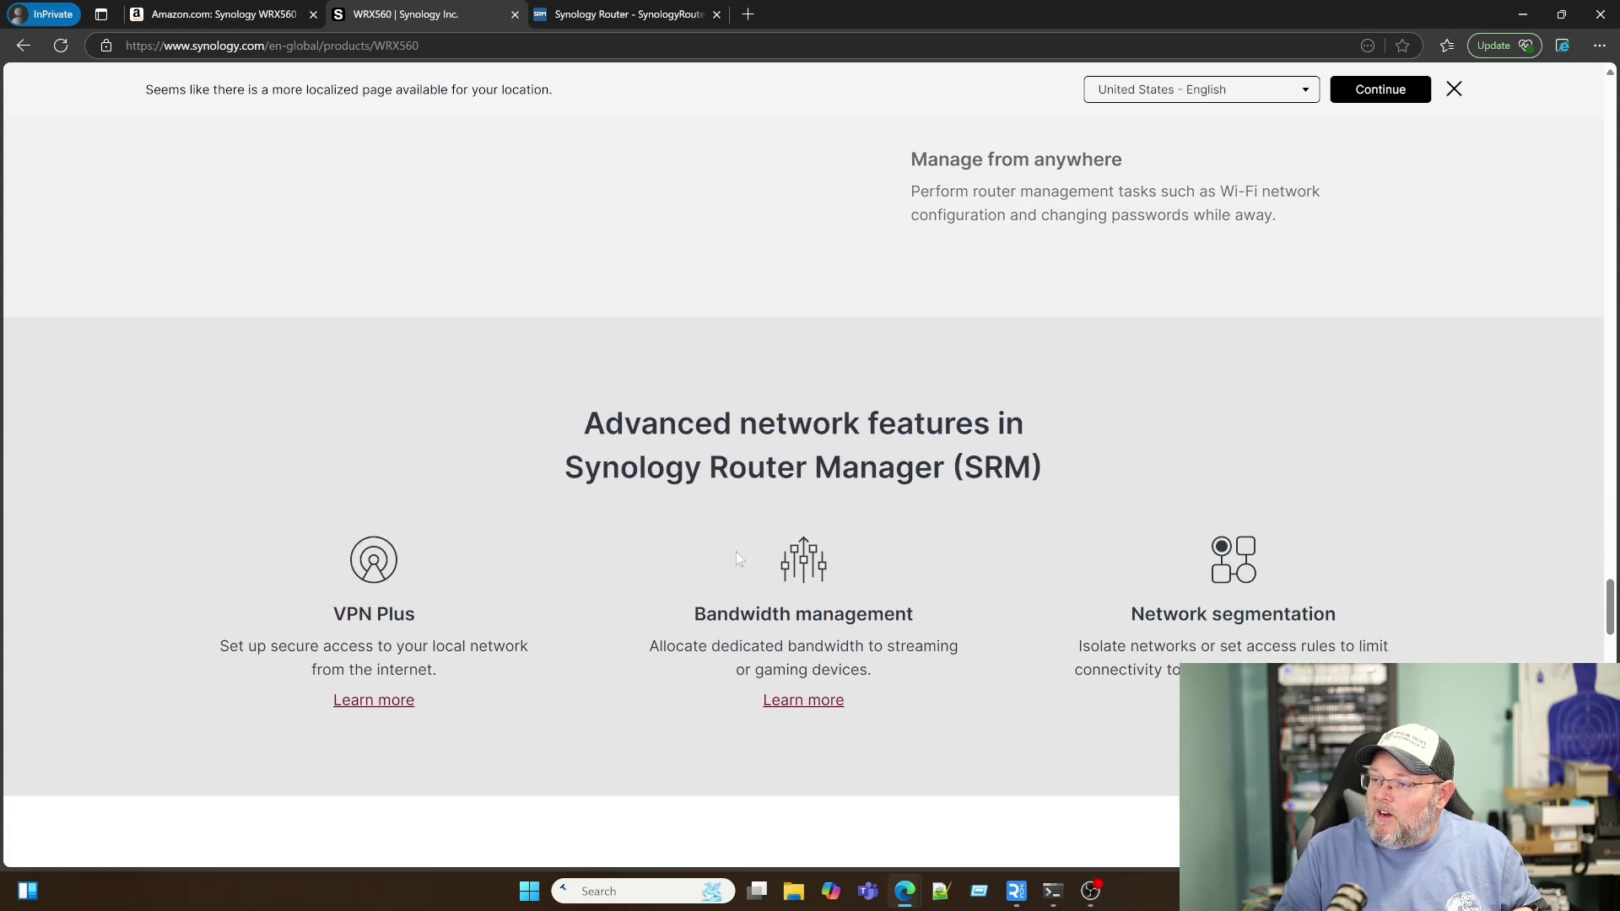
scroll(640, 555, "down", 2)
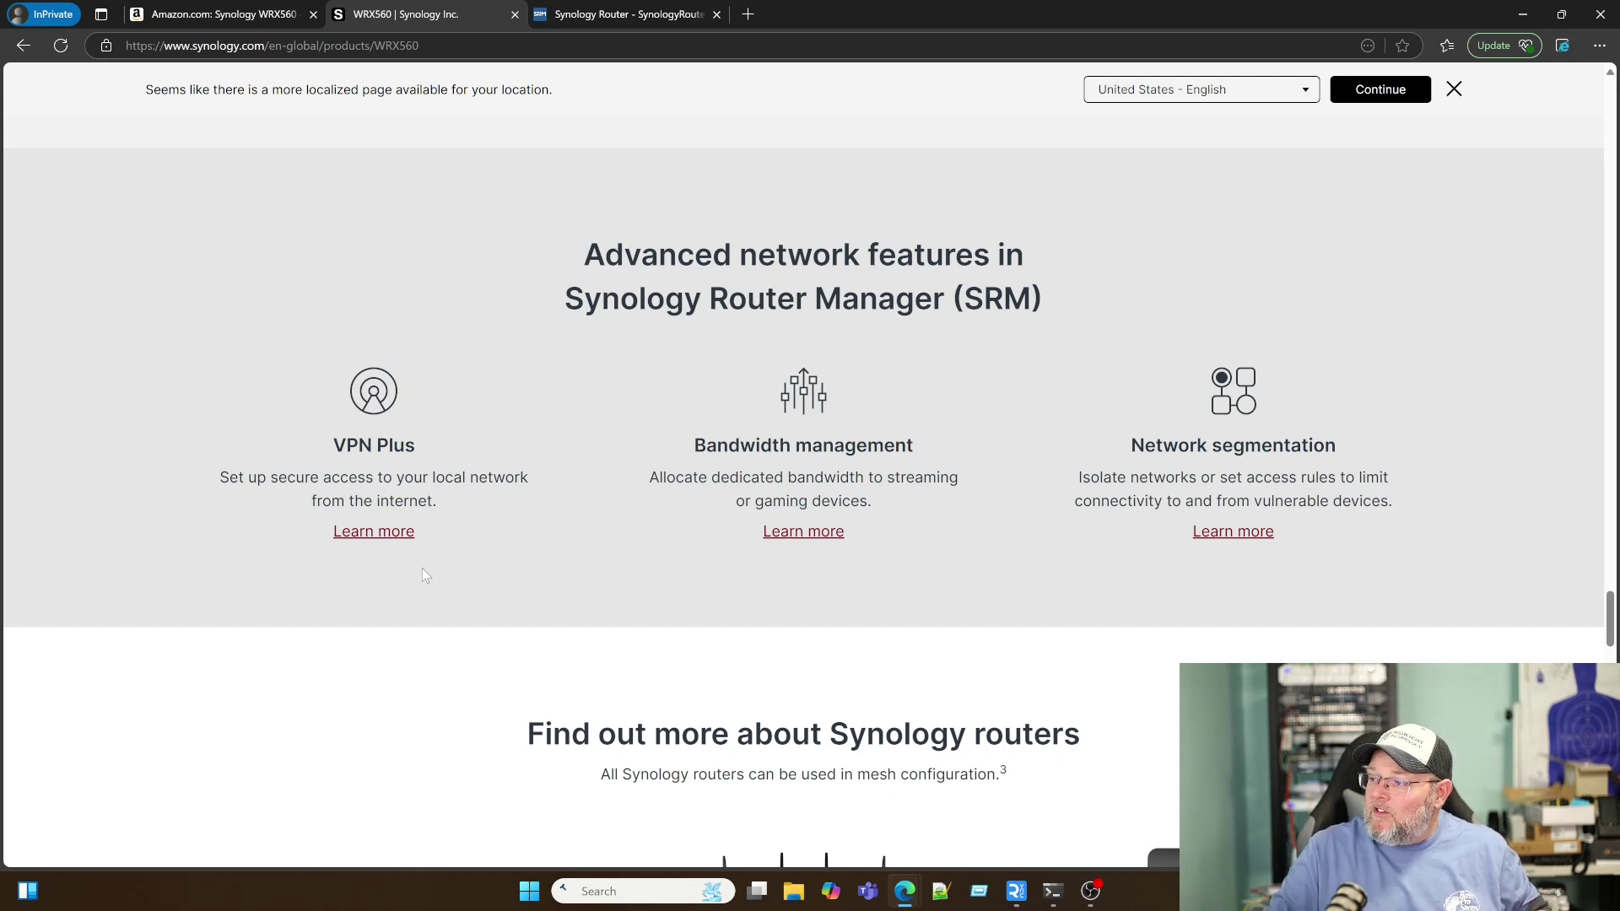
Step: Scroll down to the 'Find out more about Synology routers' cards and the Shop now section
scroll(423, 575, "down", 5)
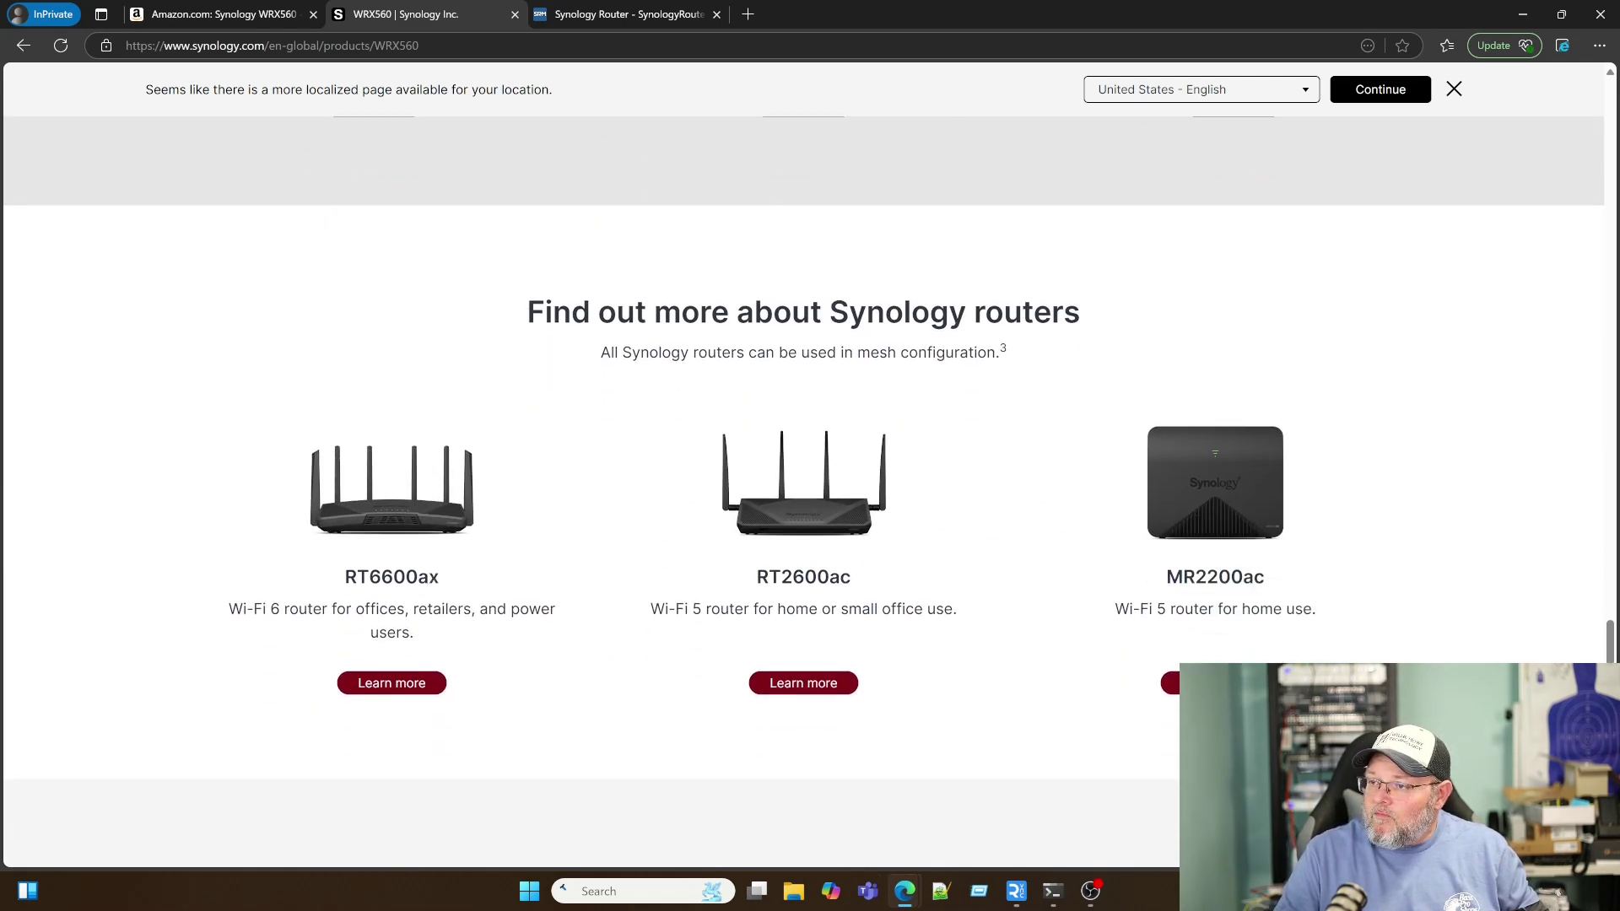
scroll(439, 582, "down", 1)
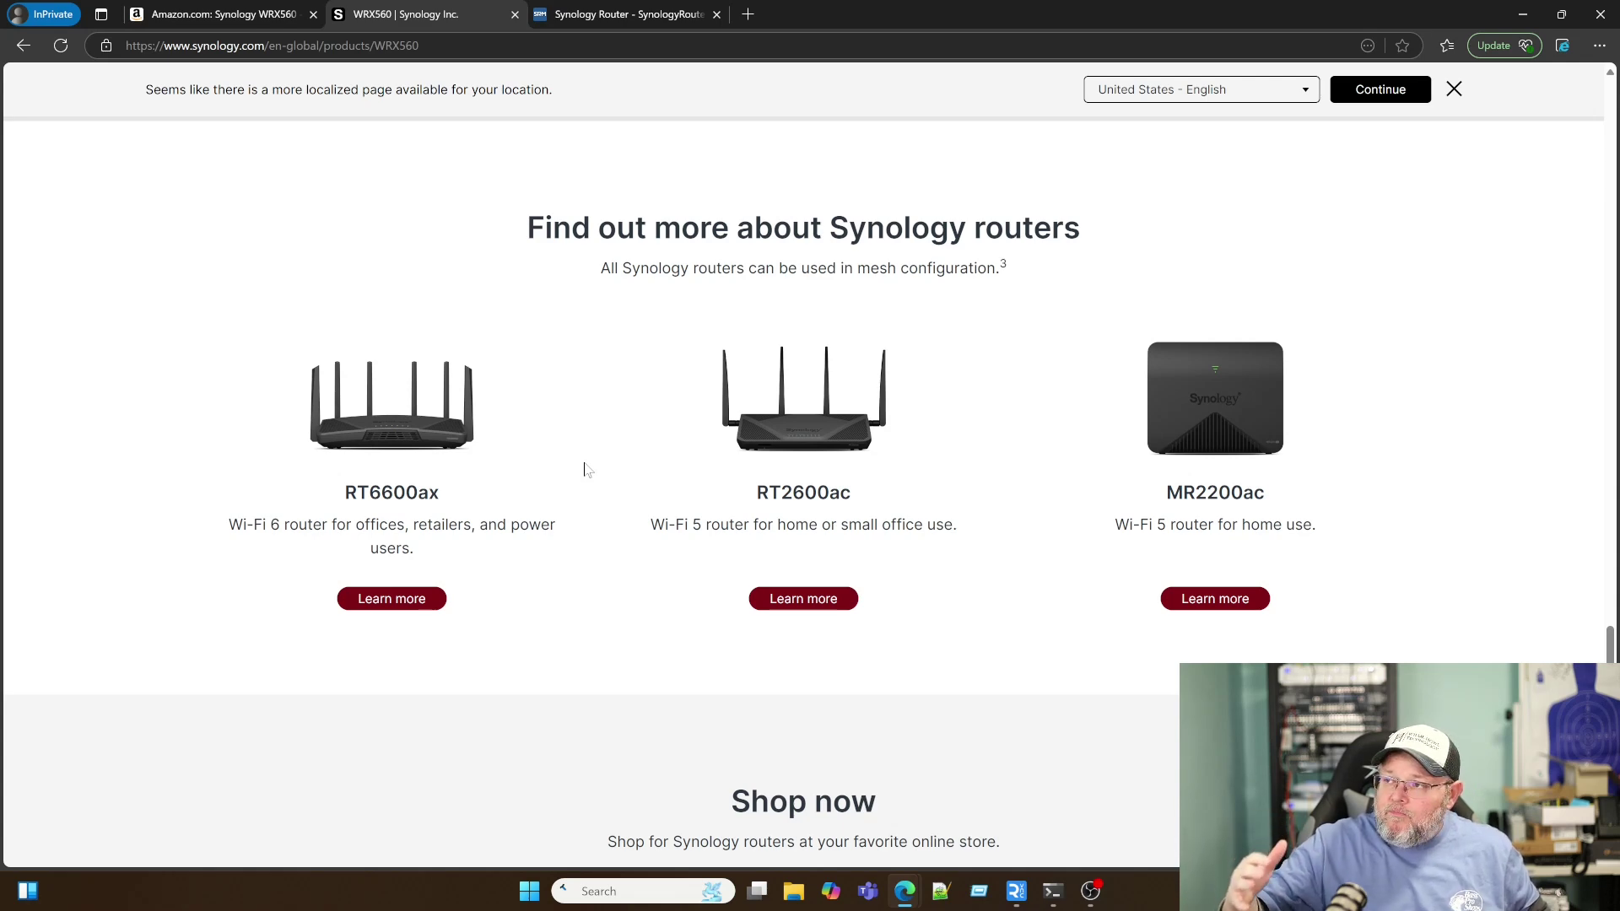
scroll(588, 470, "down", 5)
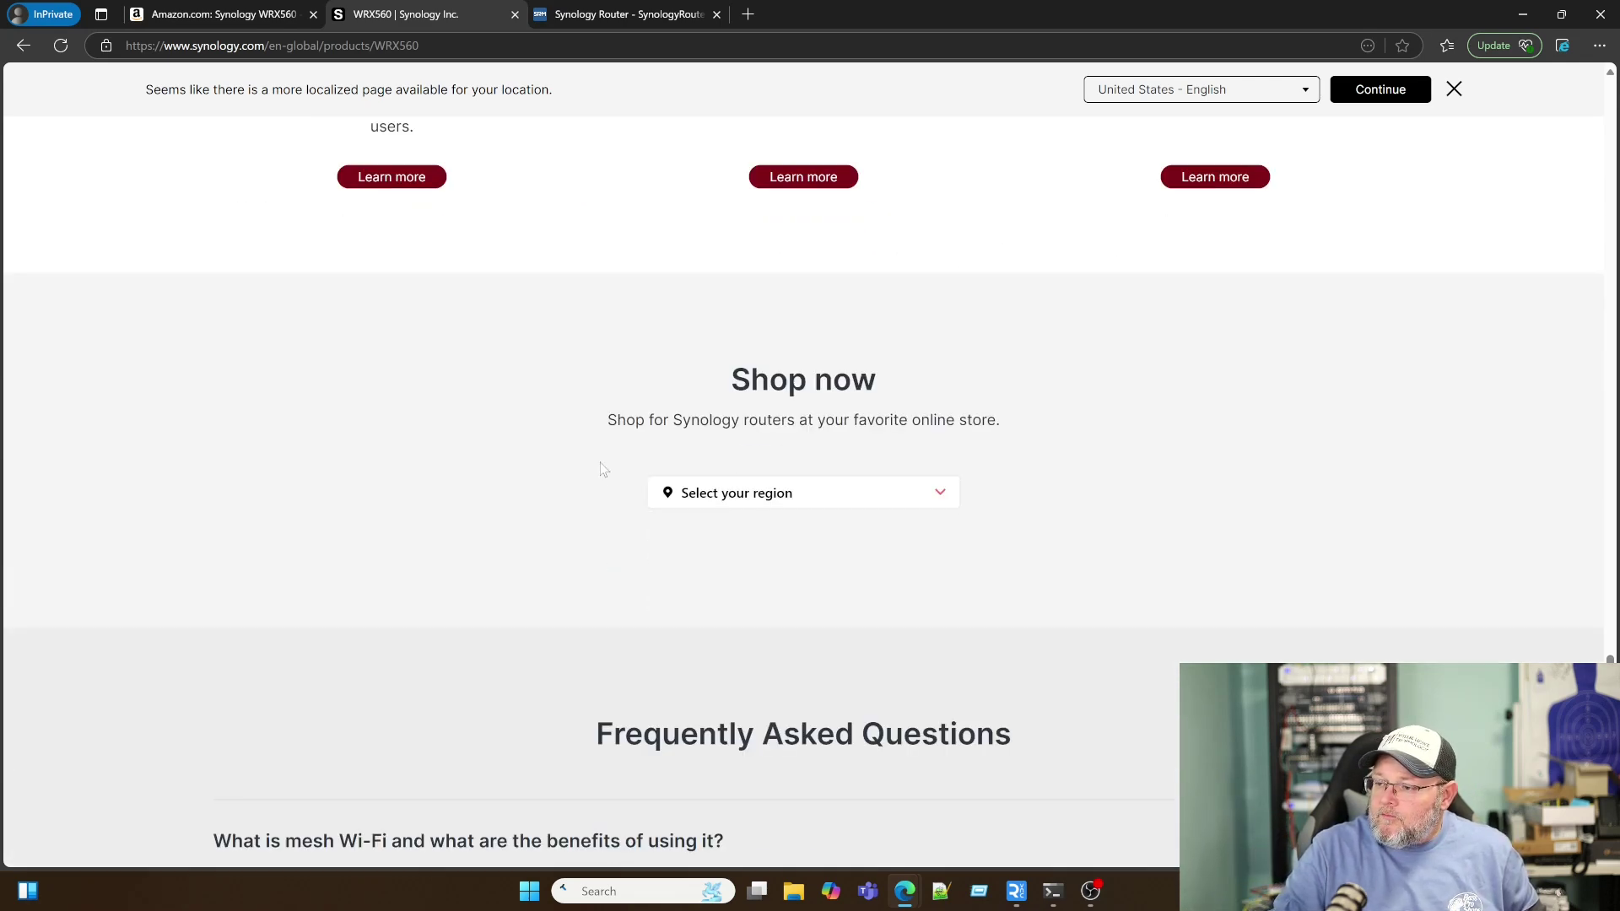
scroll(600, 469, "down", 3)
scroll(600, 469, "up", 10)
Step: Look over the Amazon listing for the Synology WRX560 priced at $219.99
left_click(245, 14)
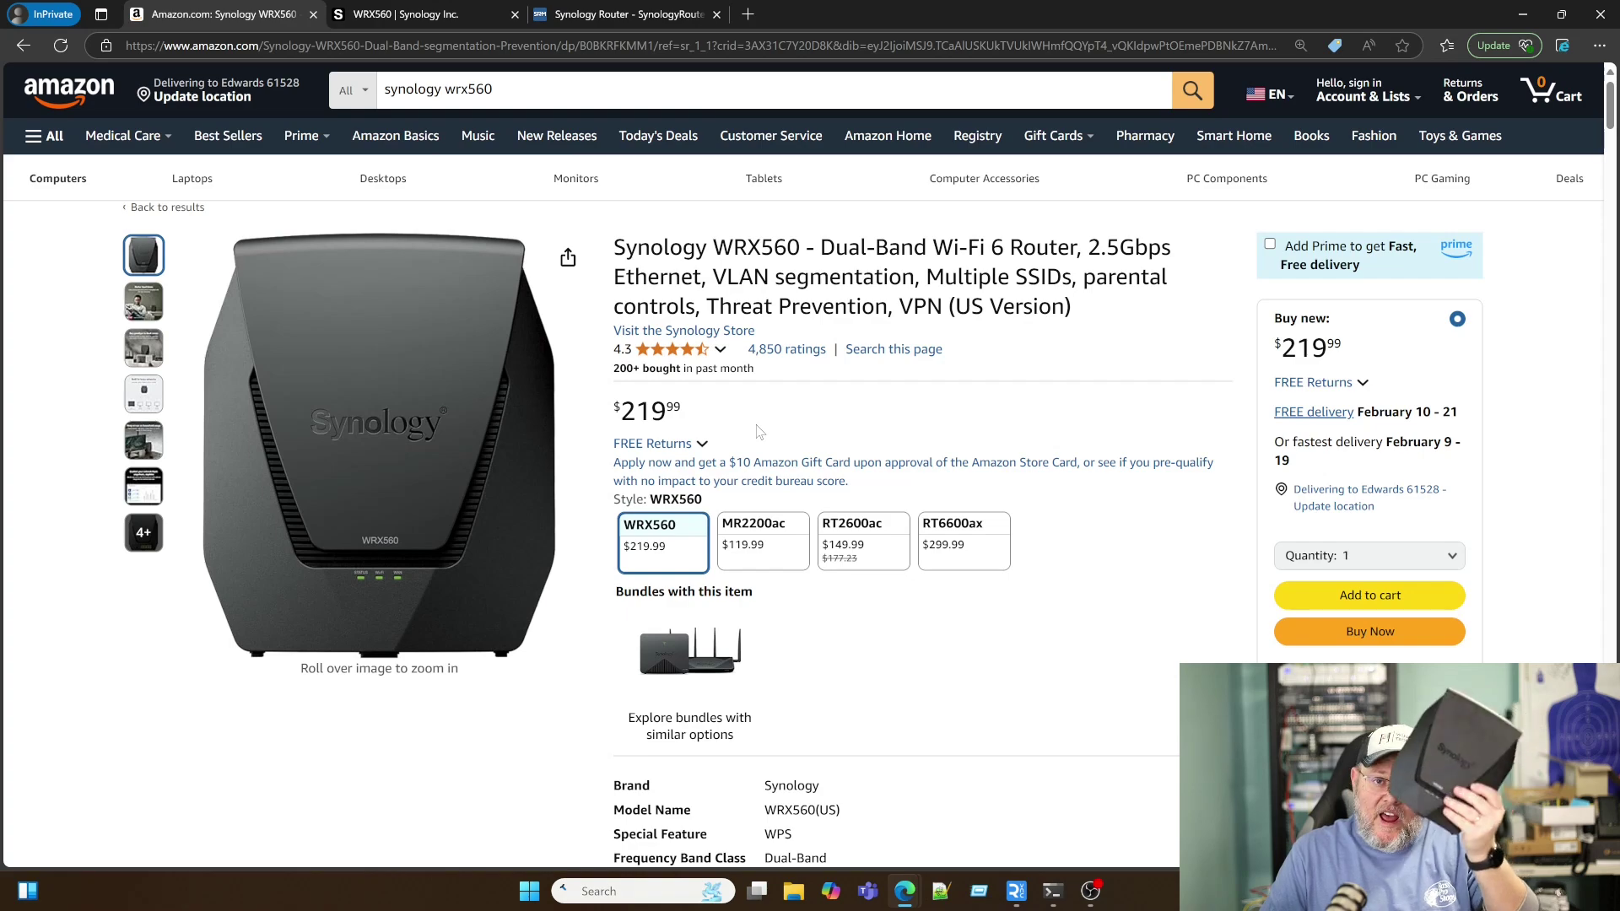
scroll(697, 452, "down", 3)
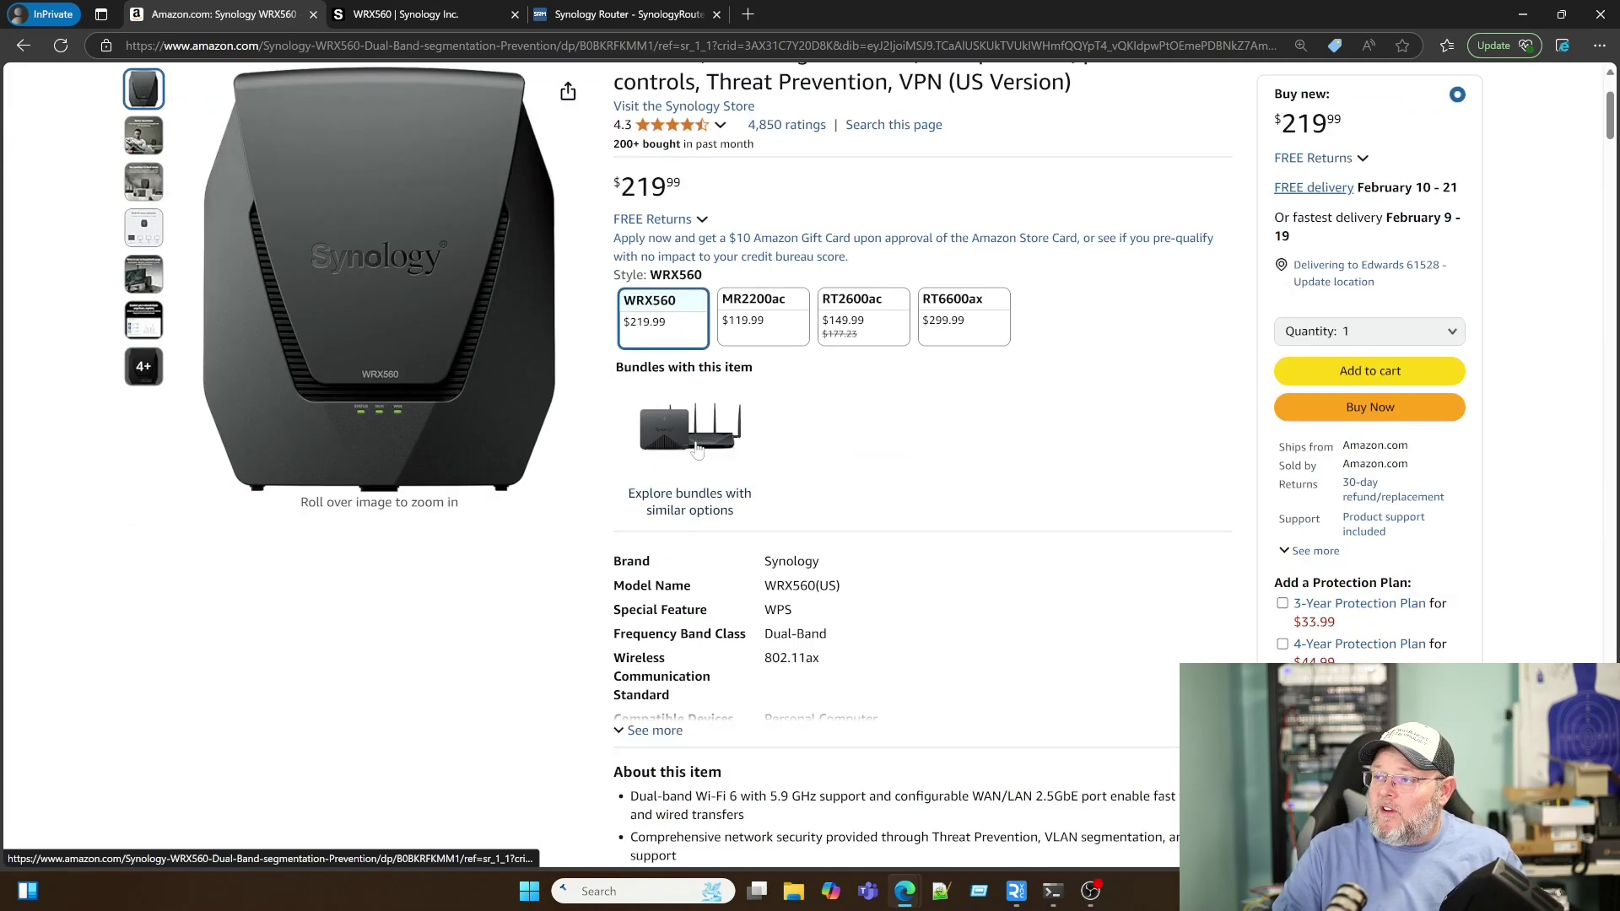
scroll(697, 452, "up", 3)
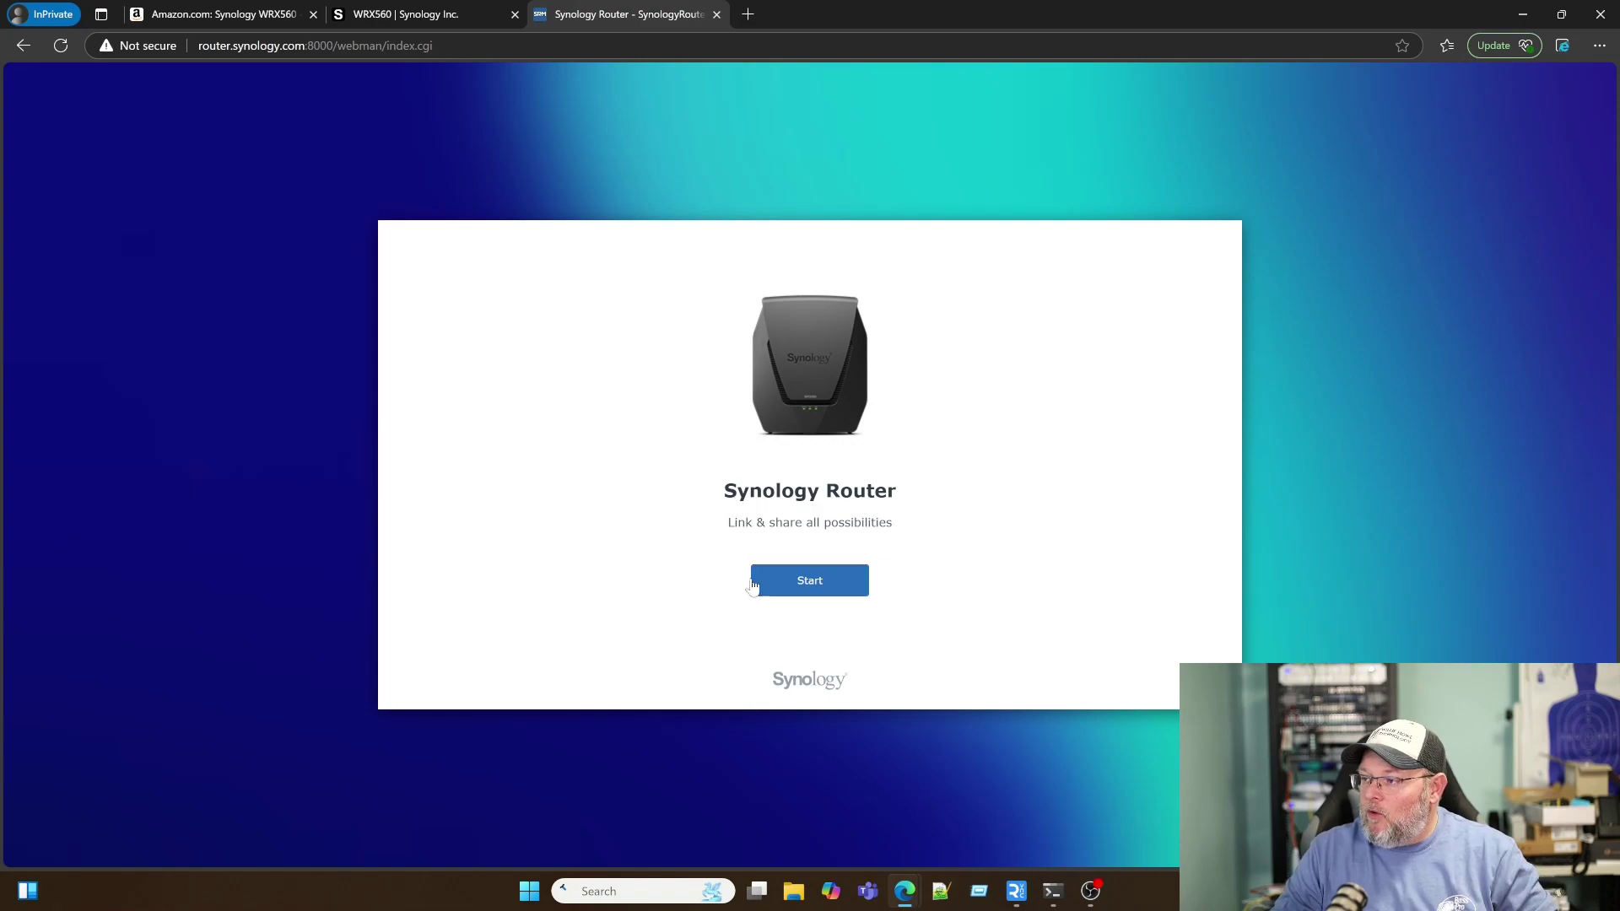
Step: Start the router setup wizard and accept the end user license agreement
left_click(801, 582)
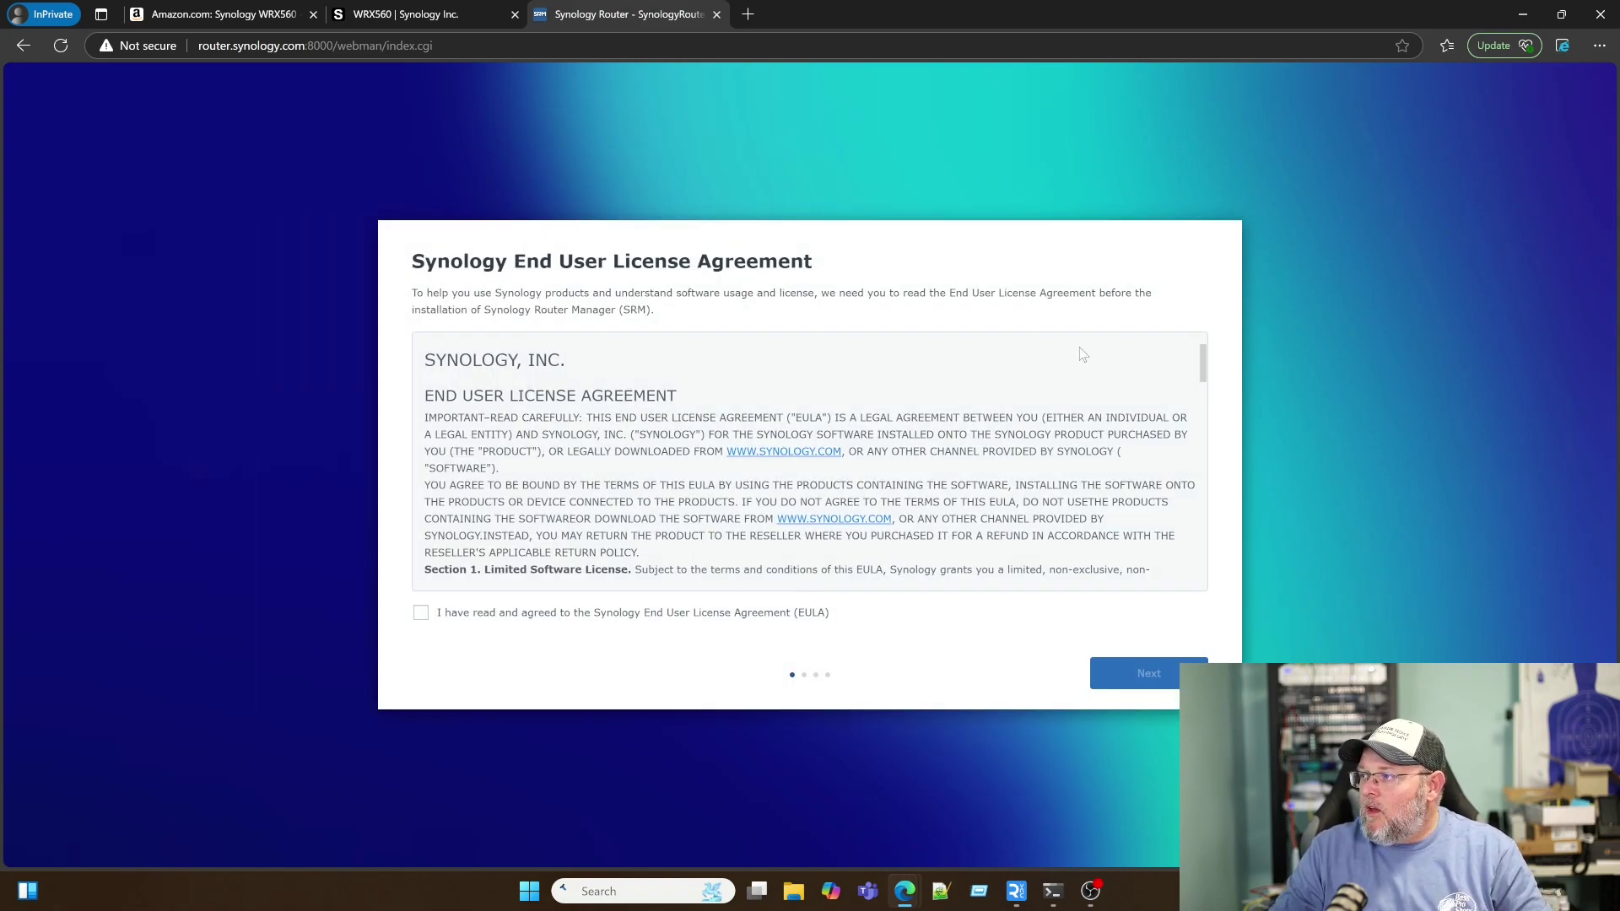
left_click_drag(1205, 364, 1186, 572)
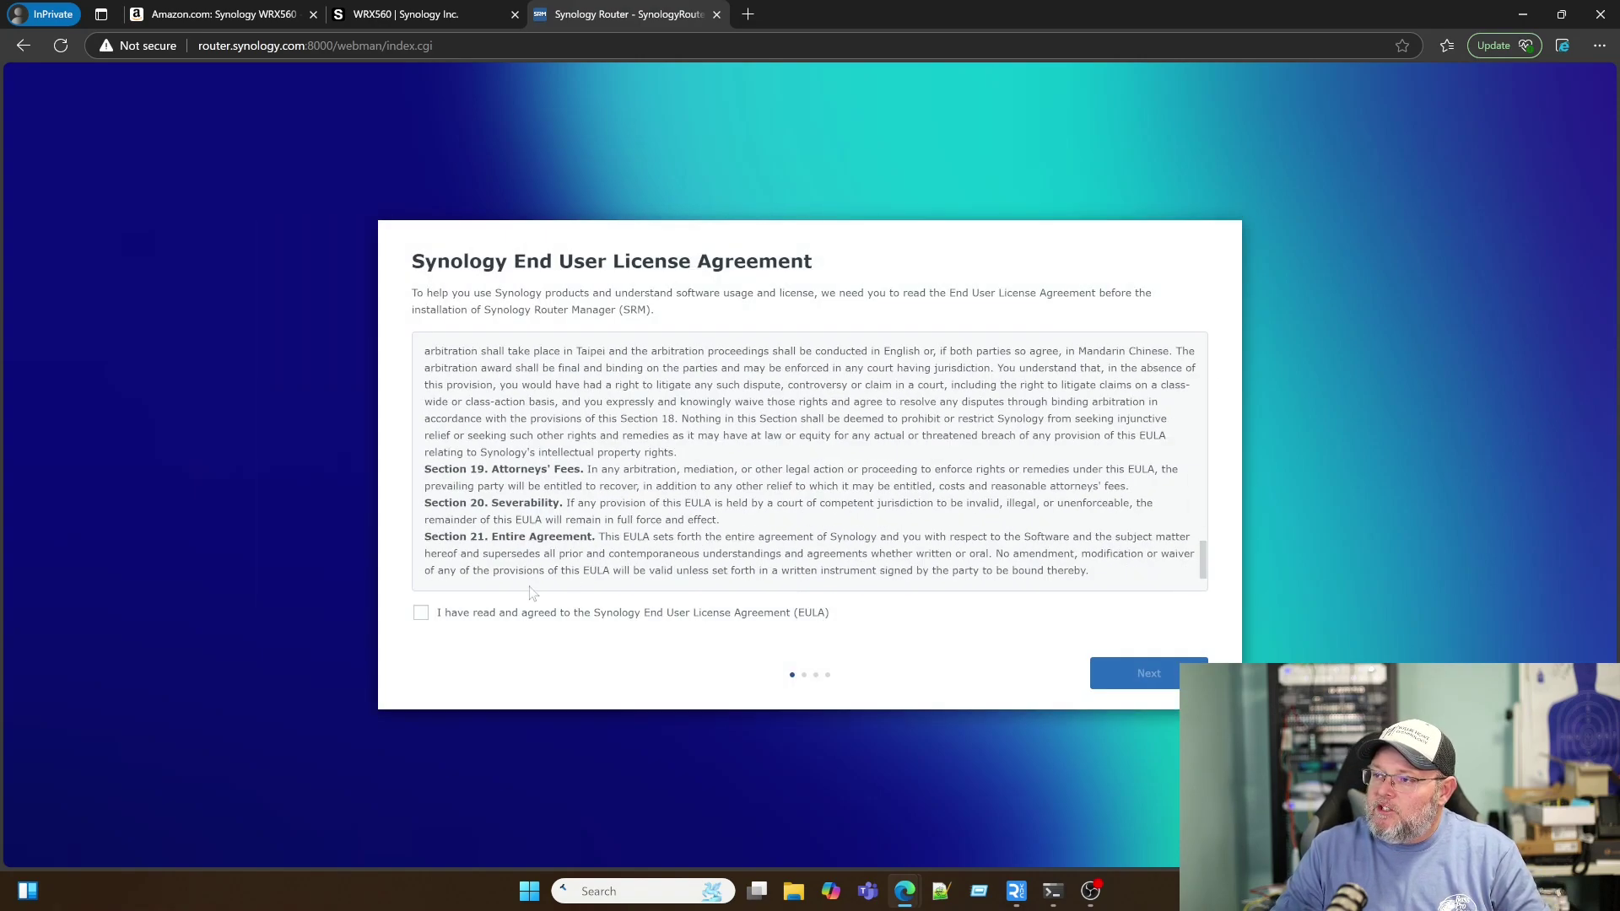
left_click(421, 616)
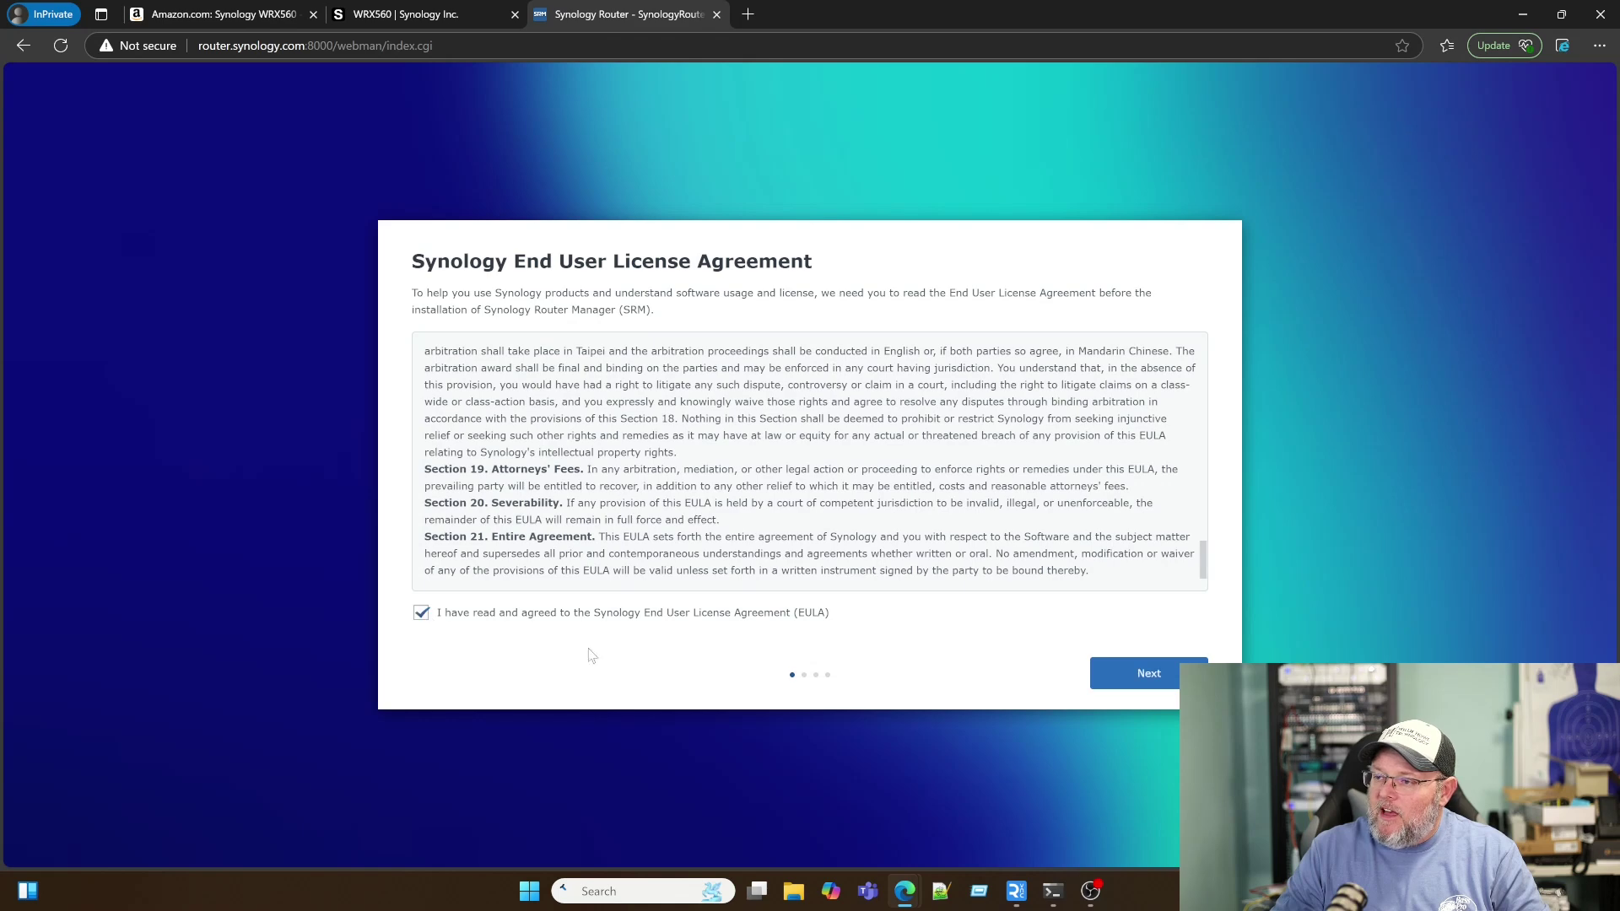
left_click(1124, 684)
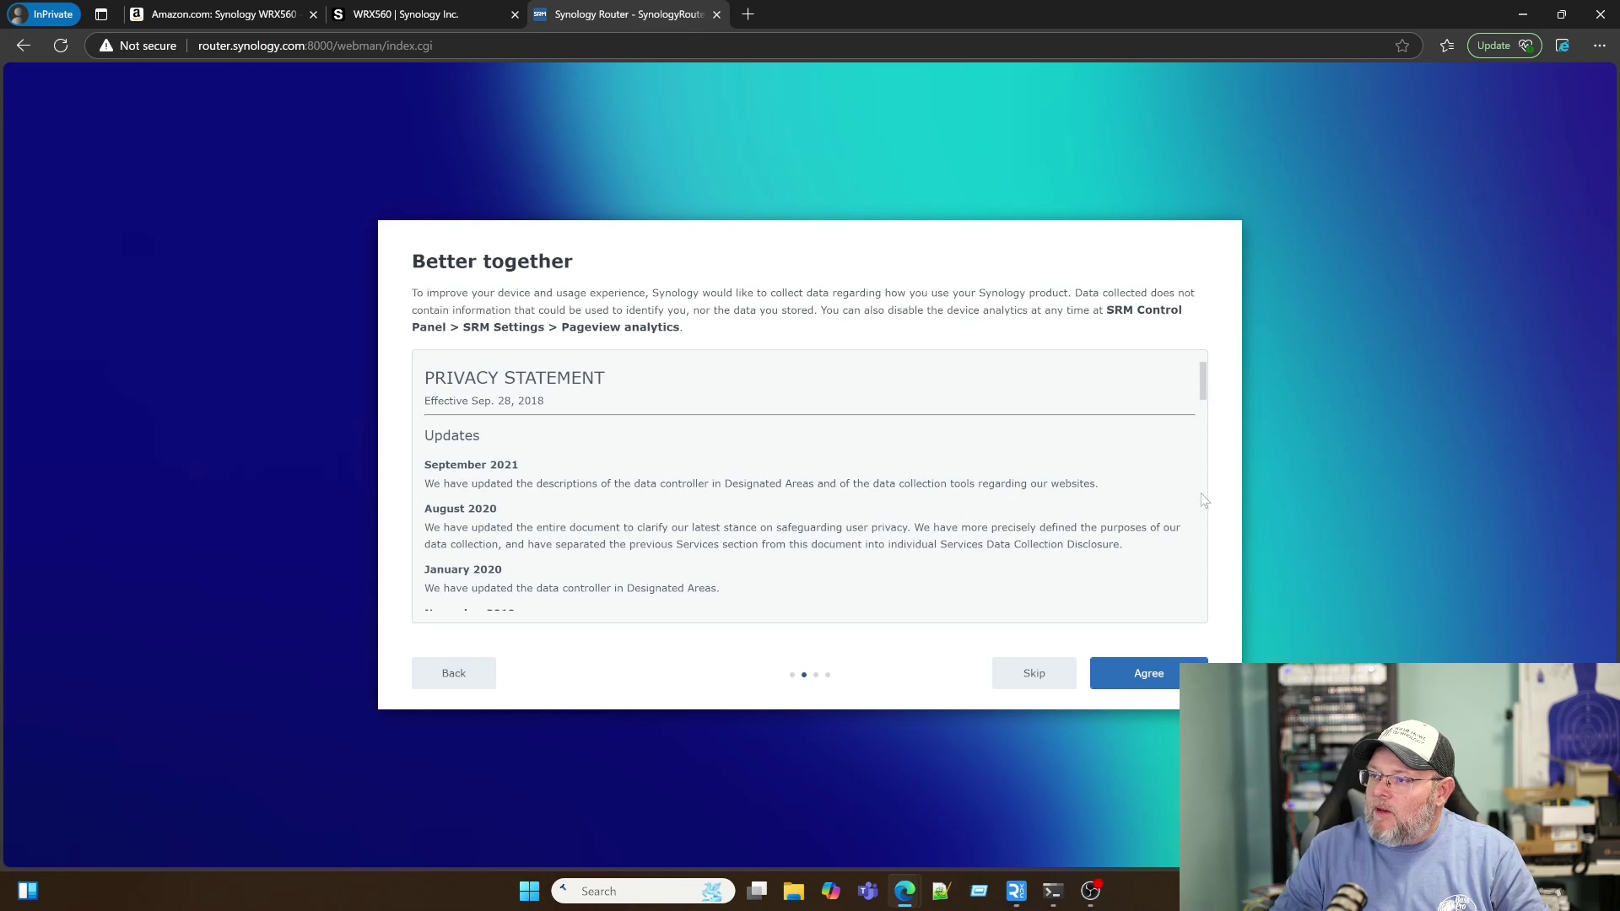
Step: Skip sharing usage data on the Better together page and confirm the skip
left_click_drag(1203, 381, 1203, 628)
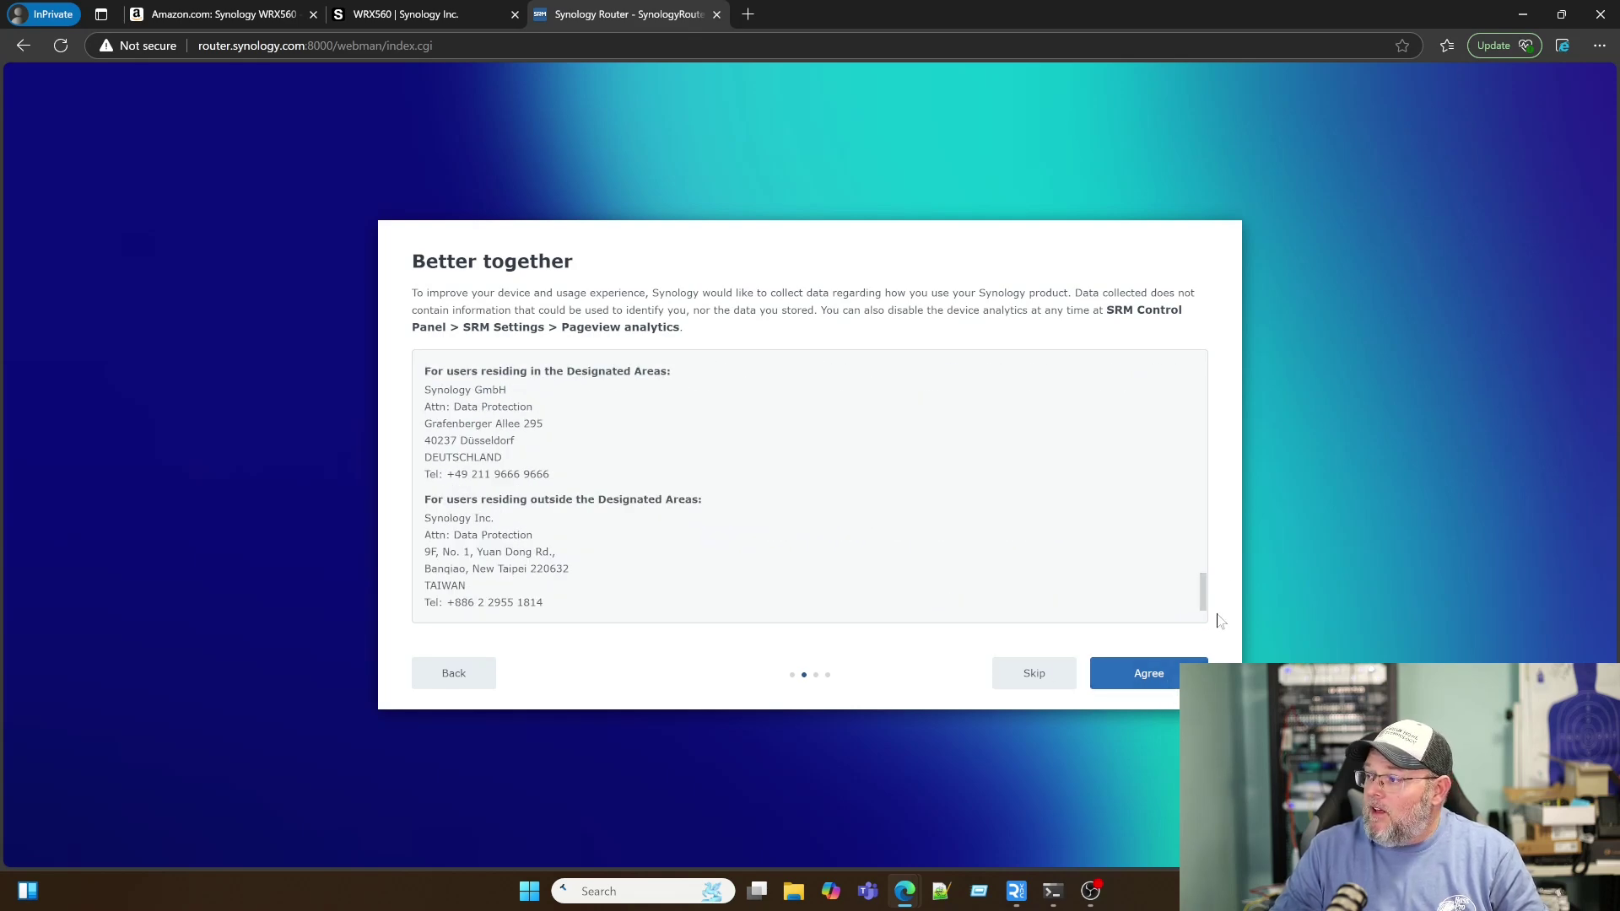
left_click_drag(1203, 591, 1203, 375)
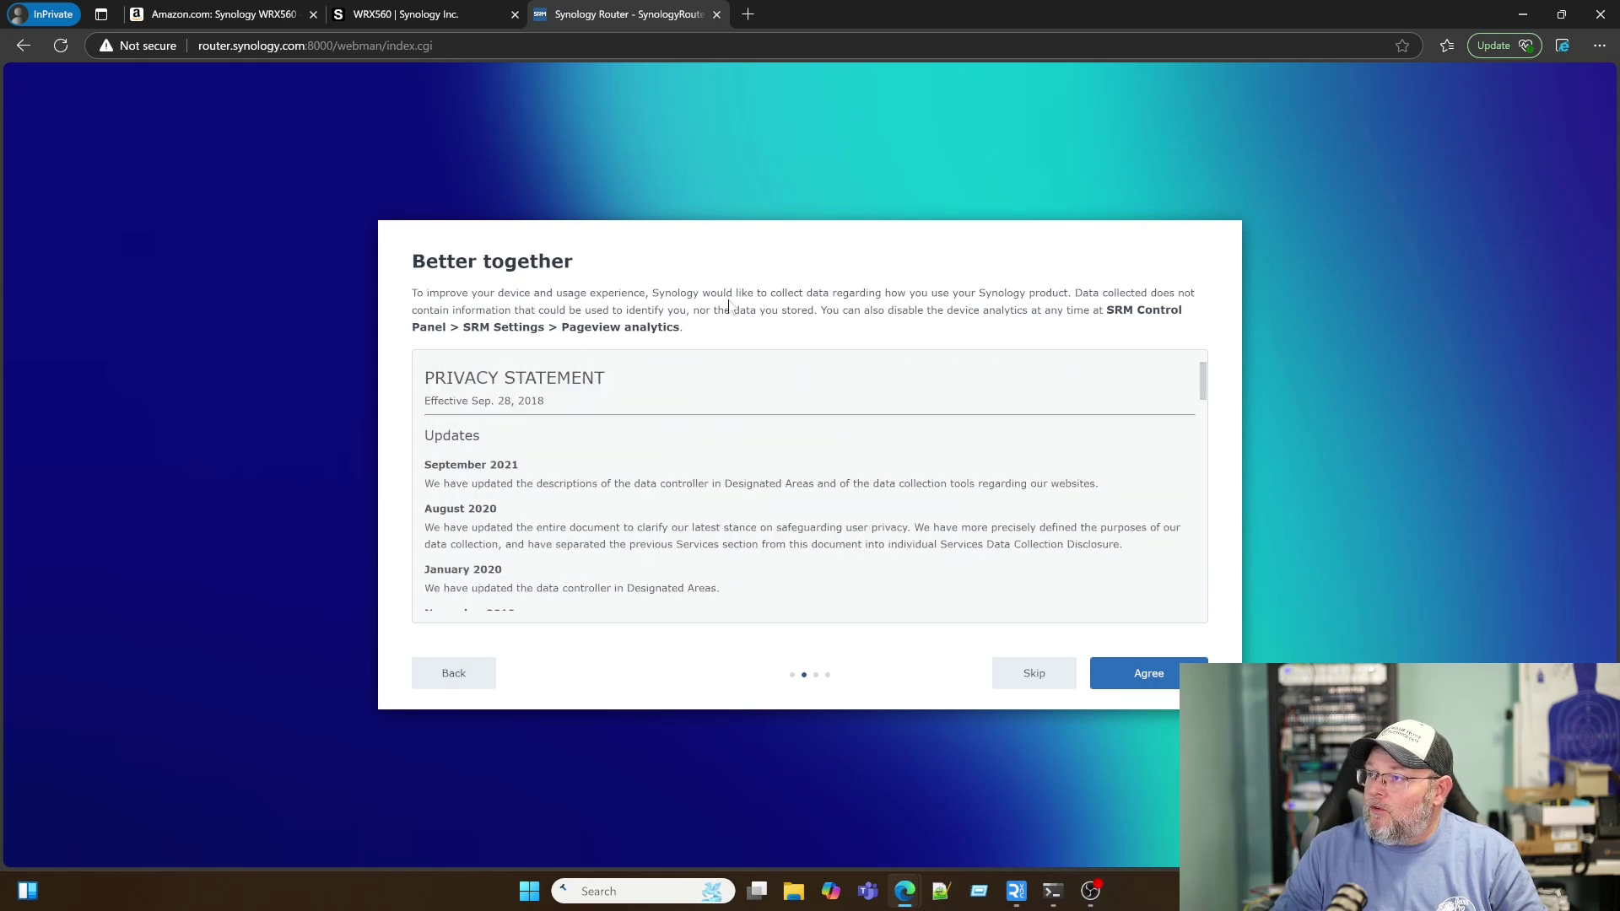
left_click(1036, 680)
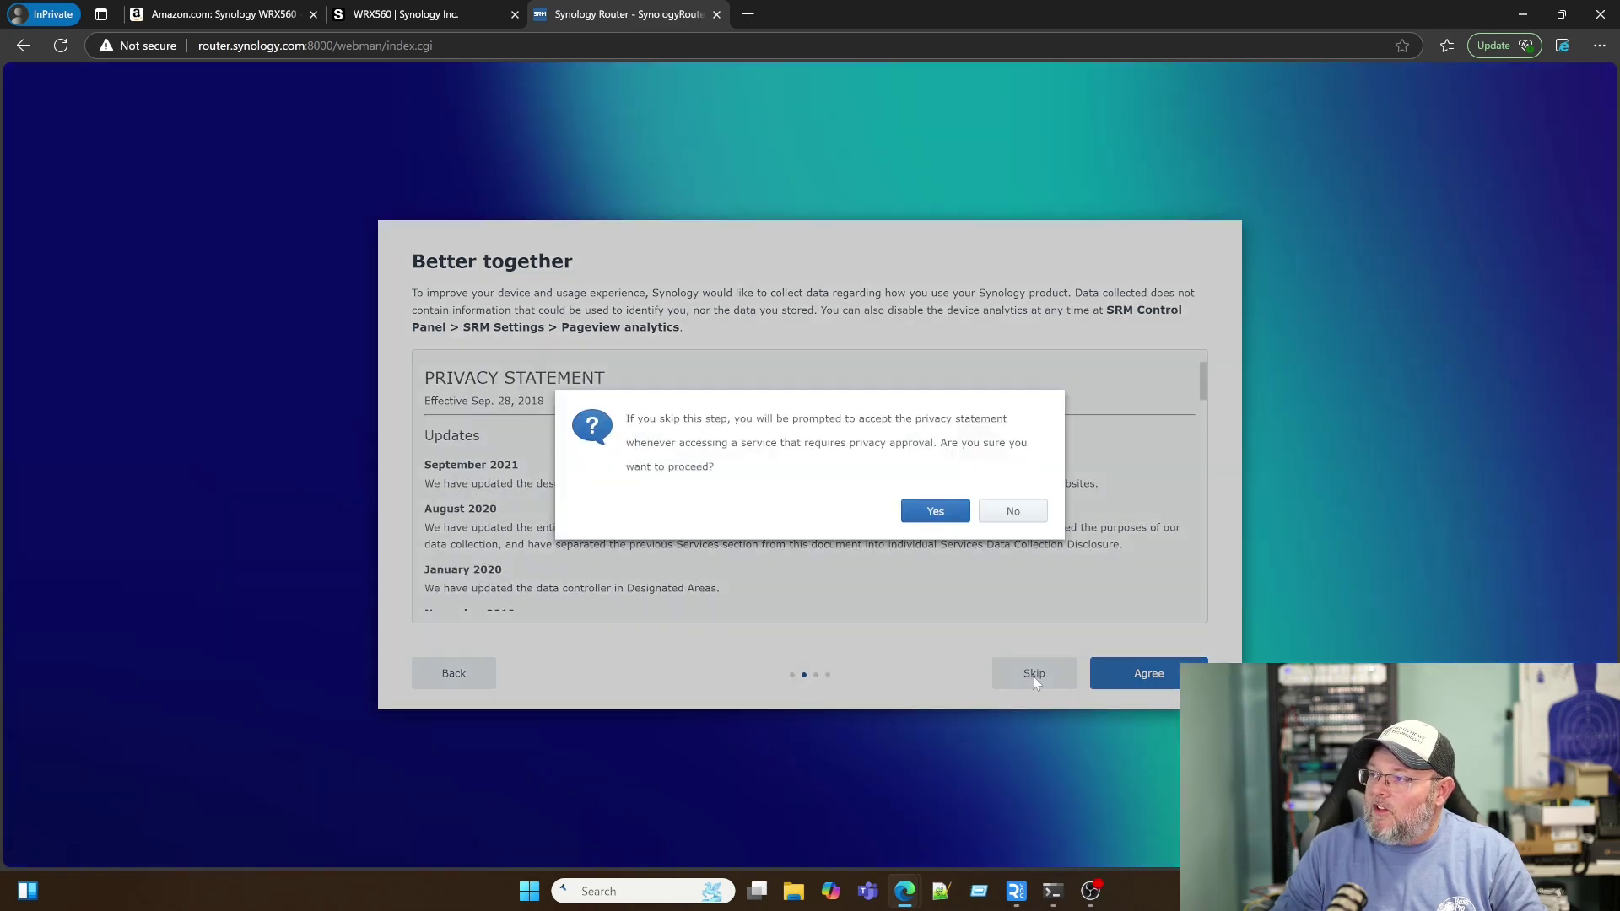
left_click(931, 513)
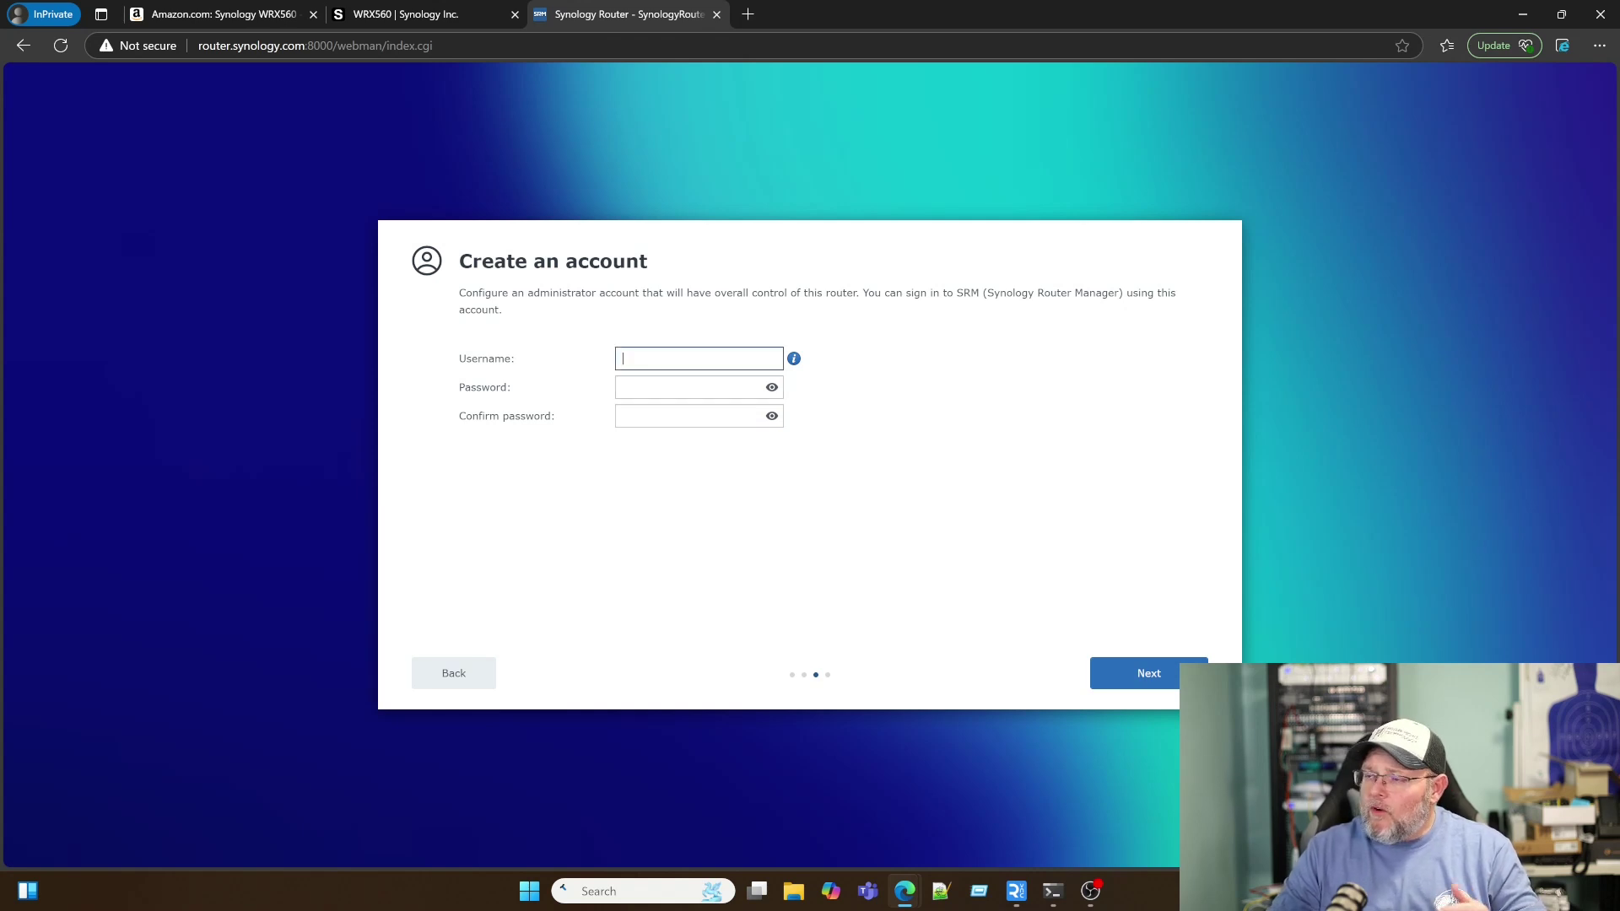
Step: Replace the default admin username with a custom one, enter and confirm a strong password, and submit
type("admin")
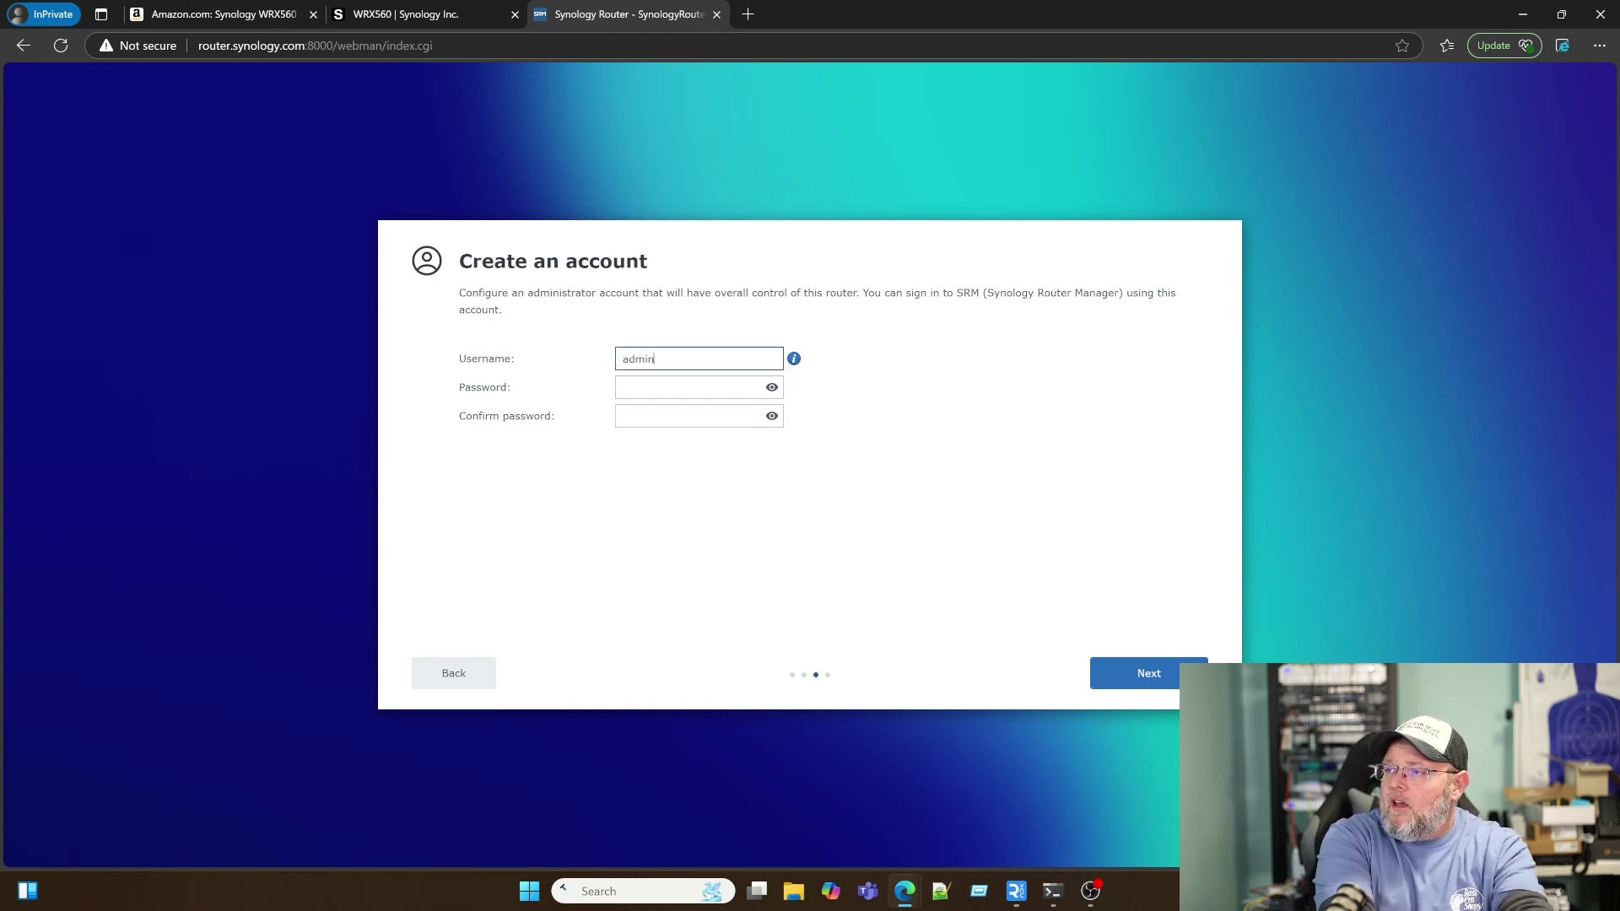
key("Tab")
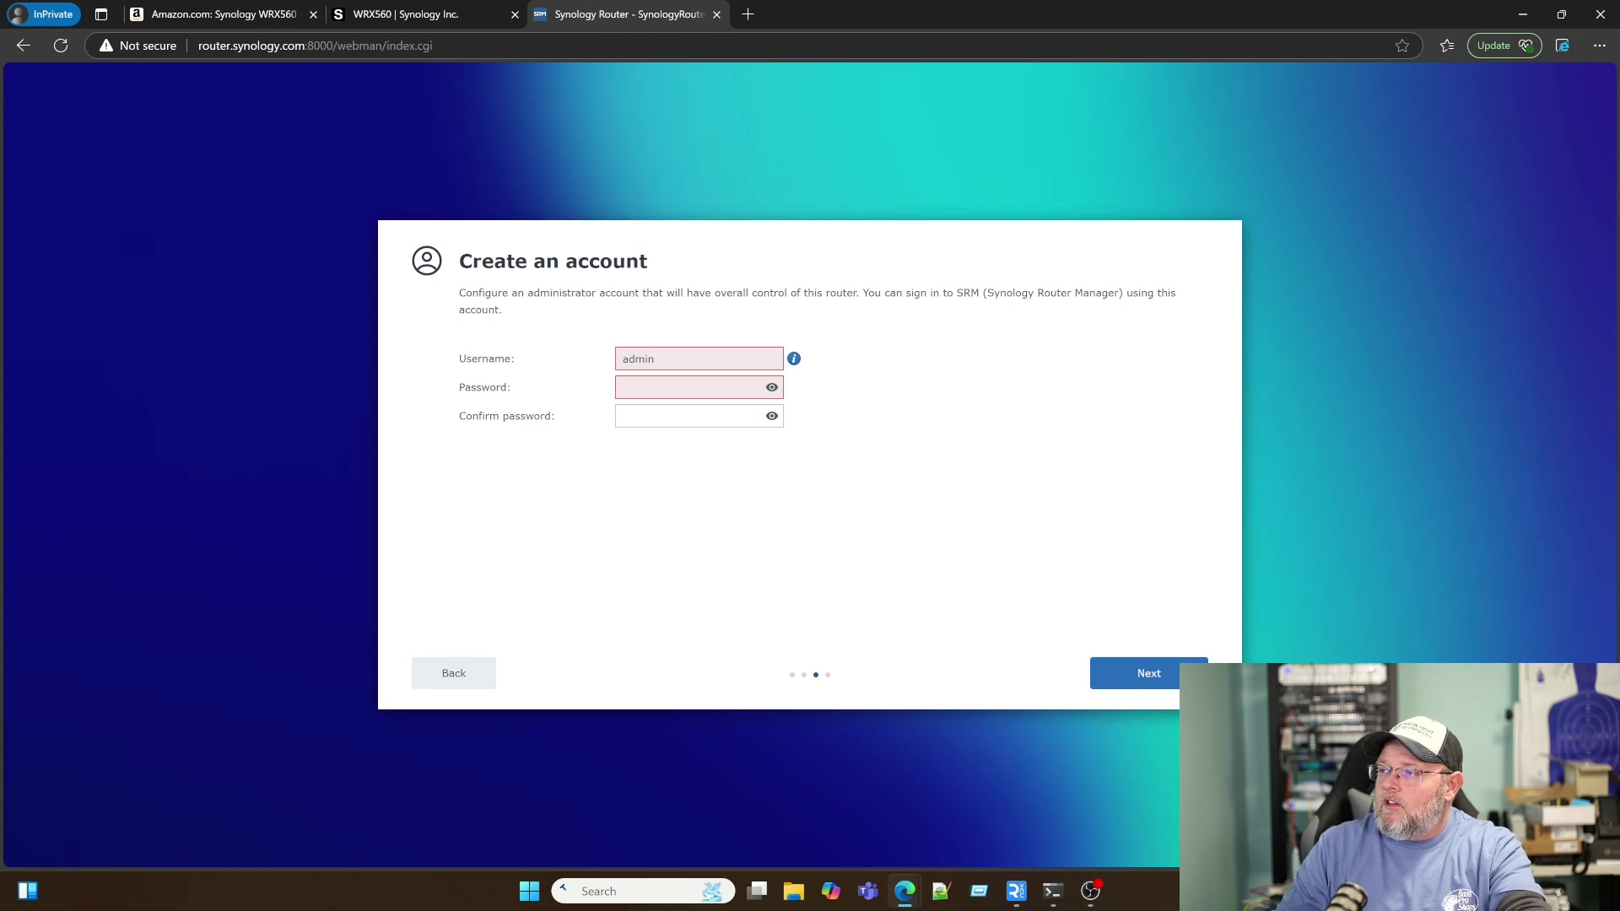
double_click(638, 358)
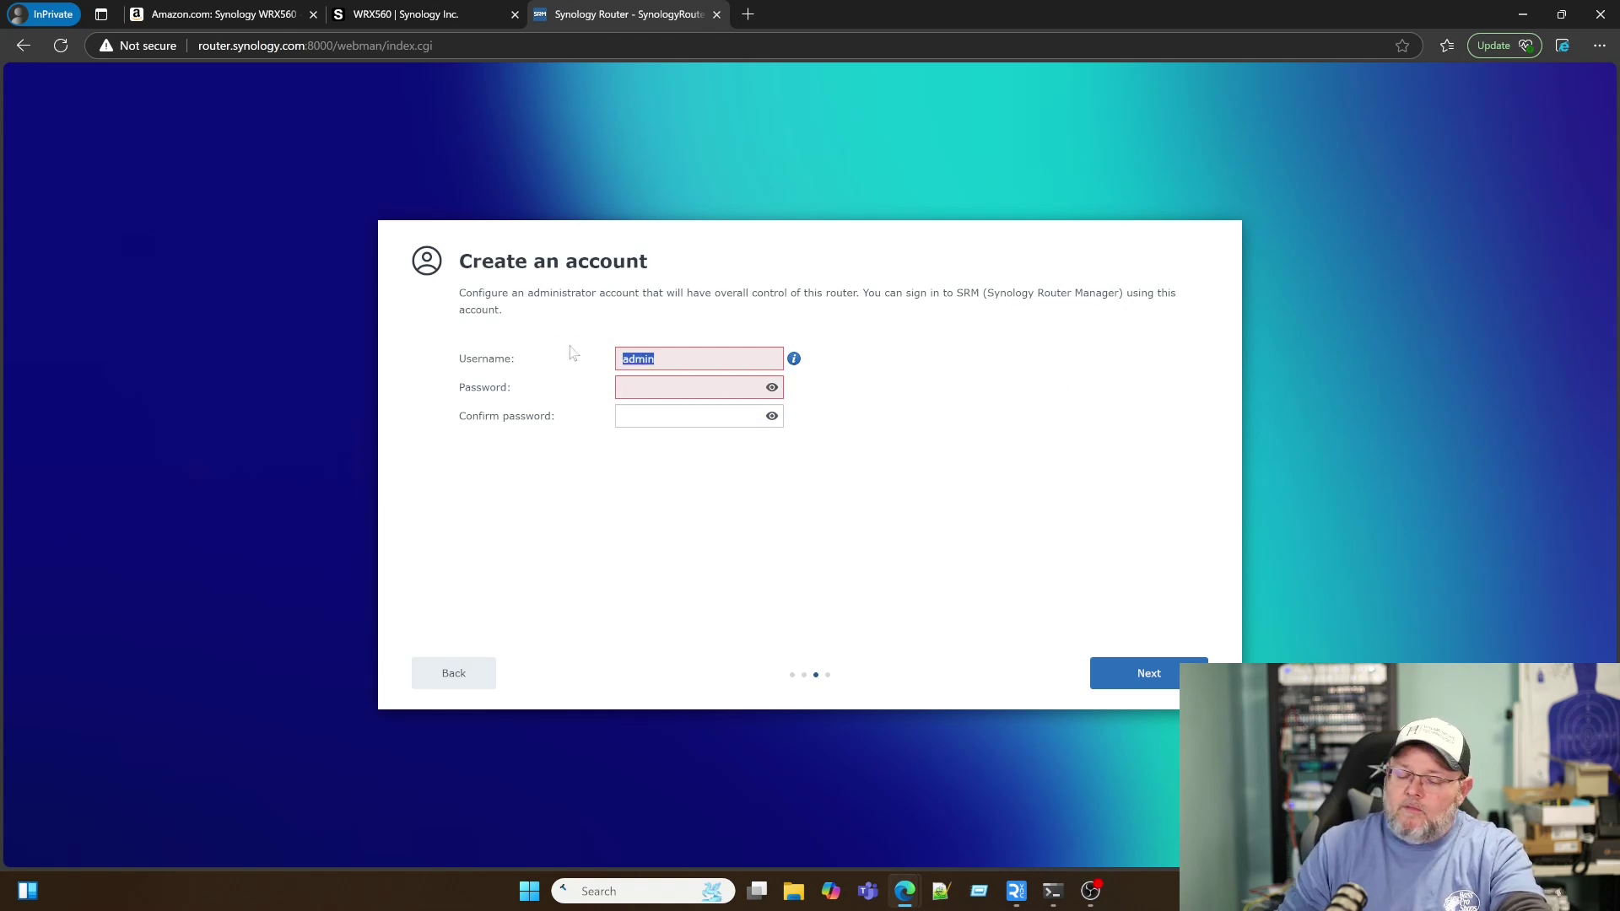
type("whowe")
key("Tab")
type("•••••")
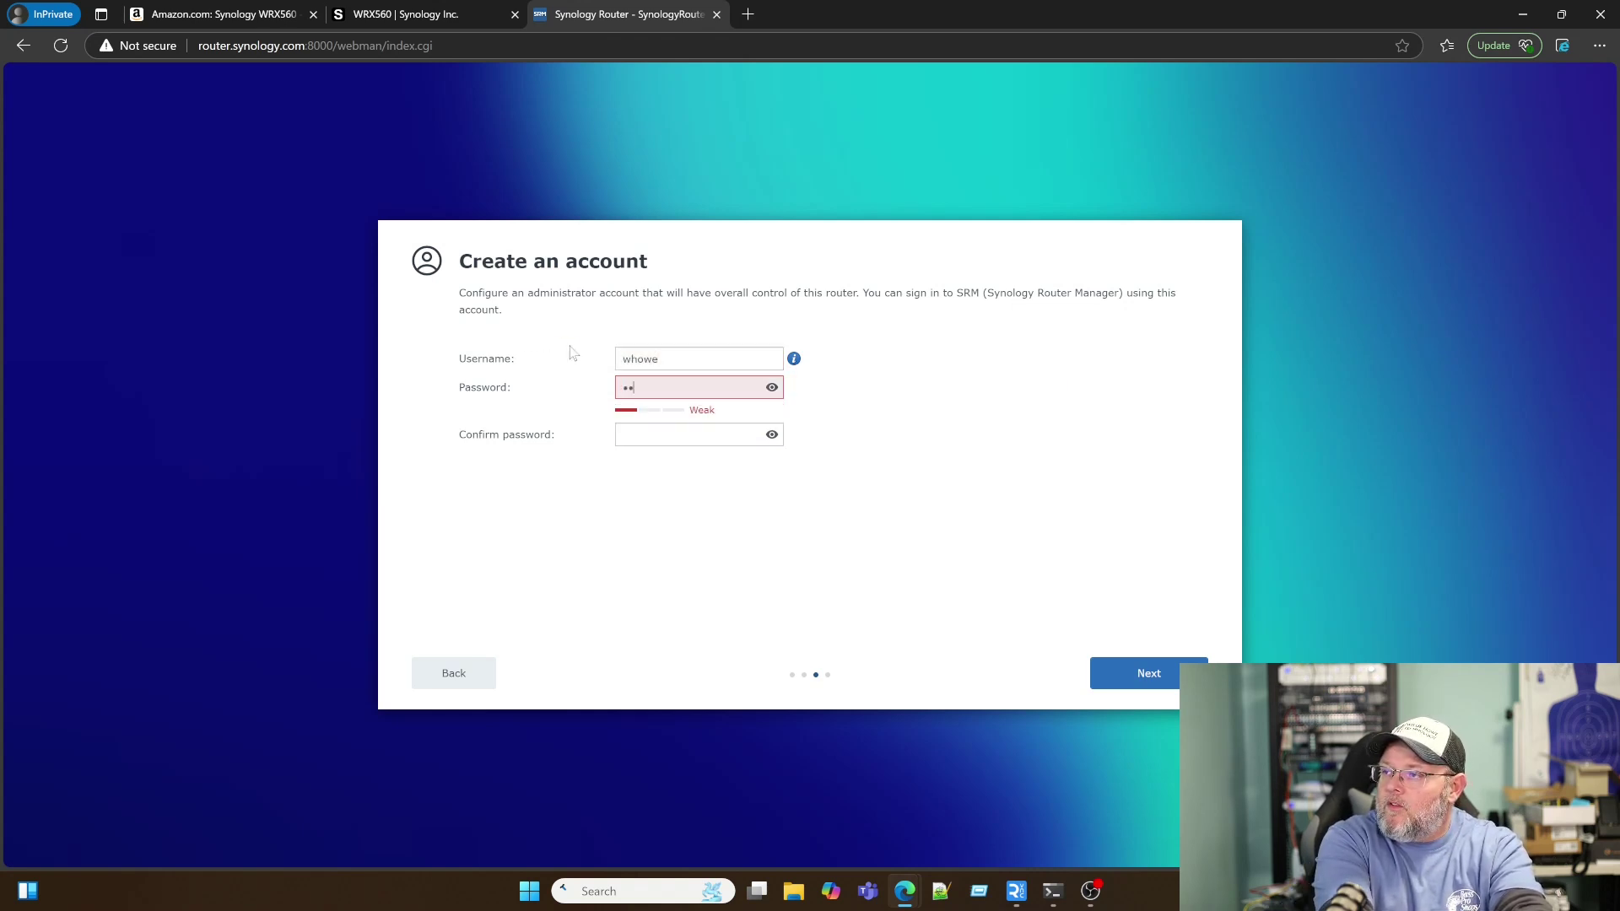
type("••••")
key("Tab")
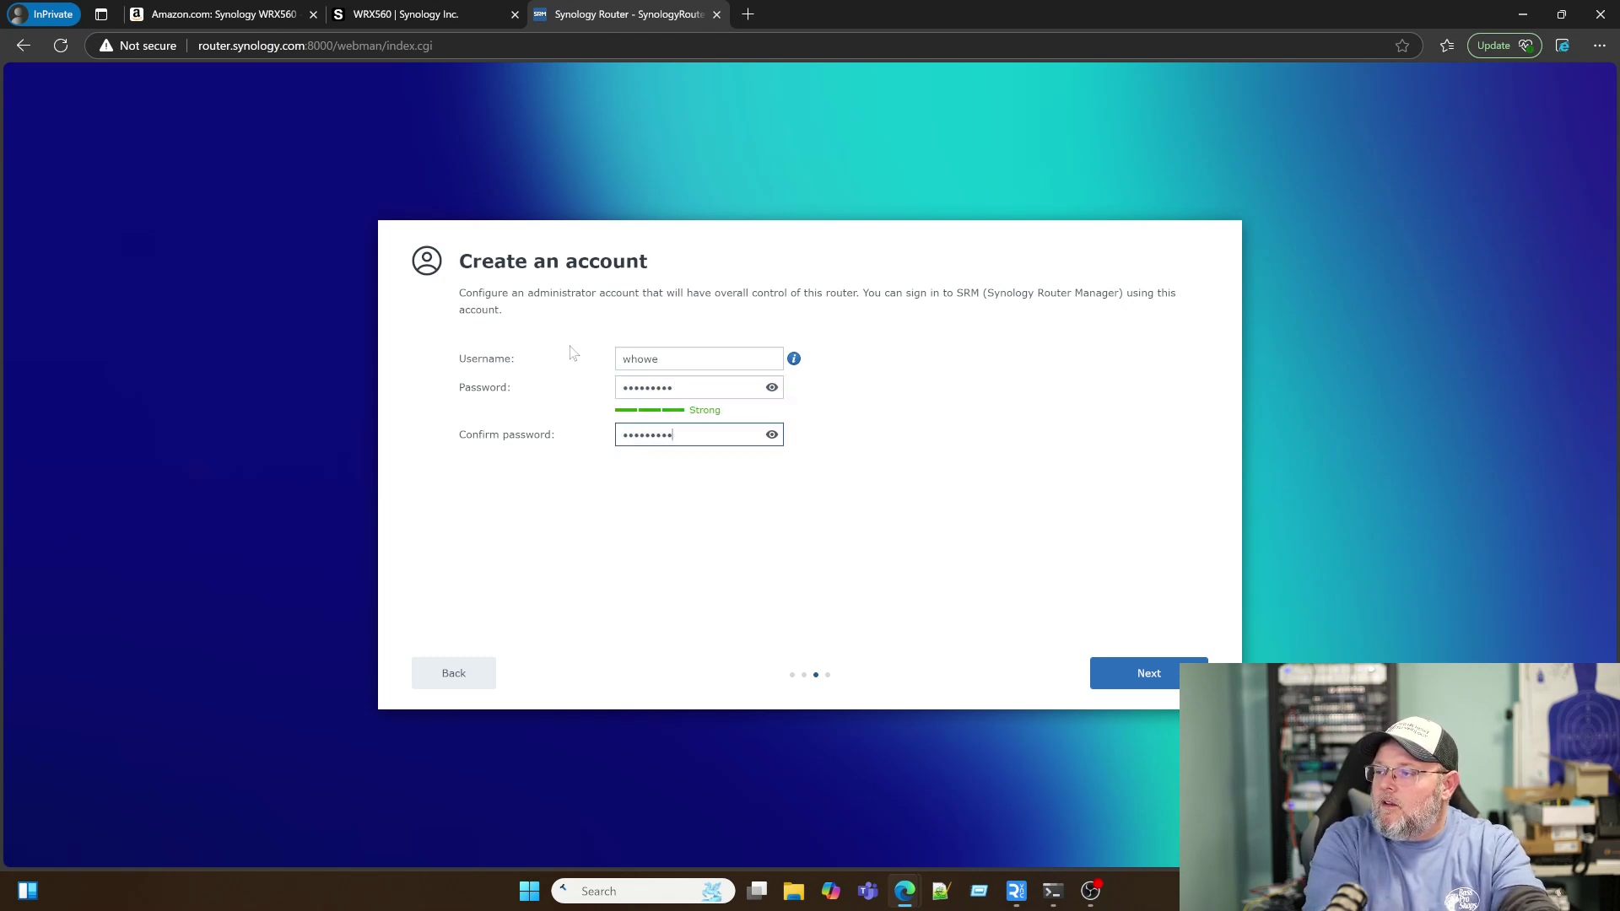
left_click(1114, 673)
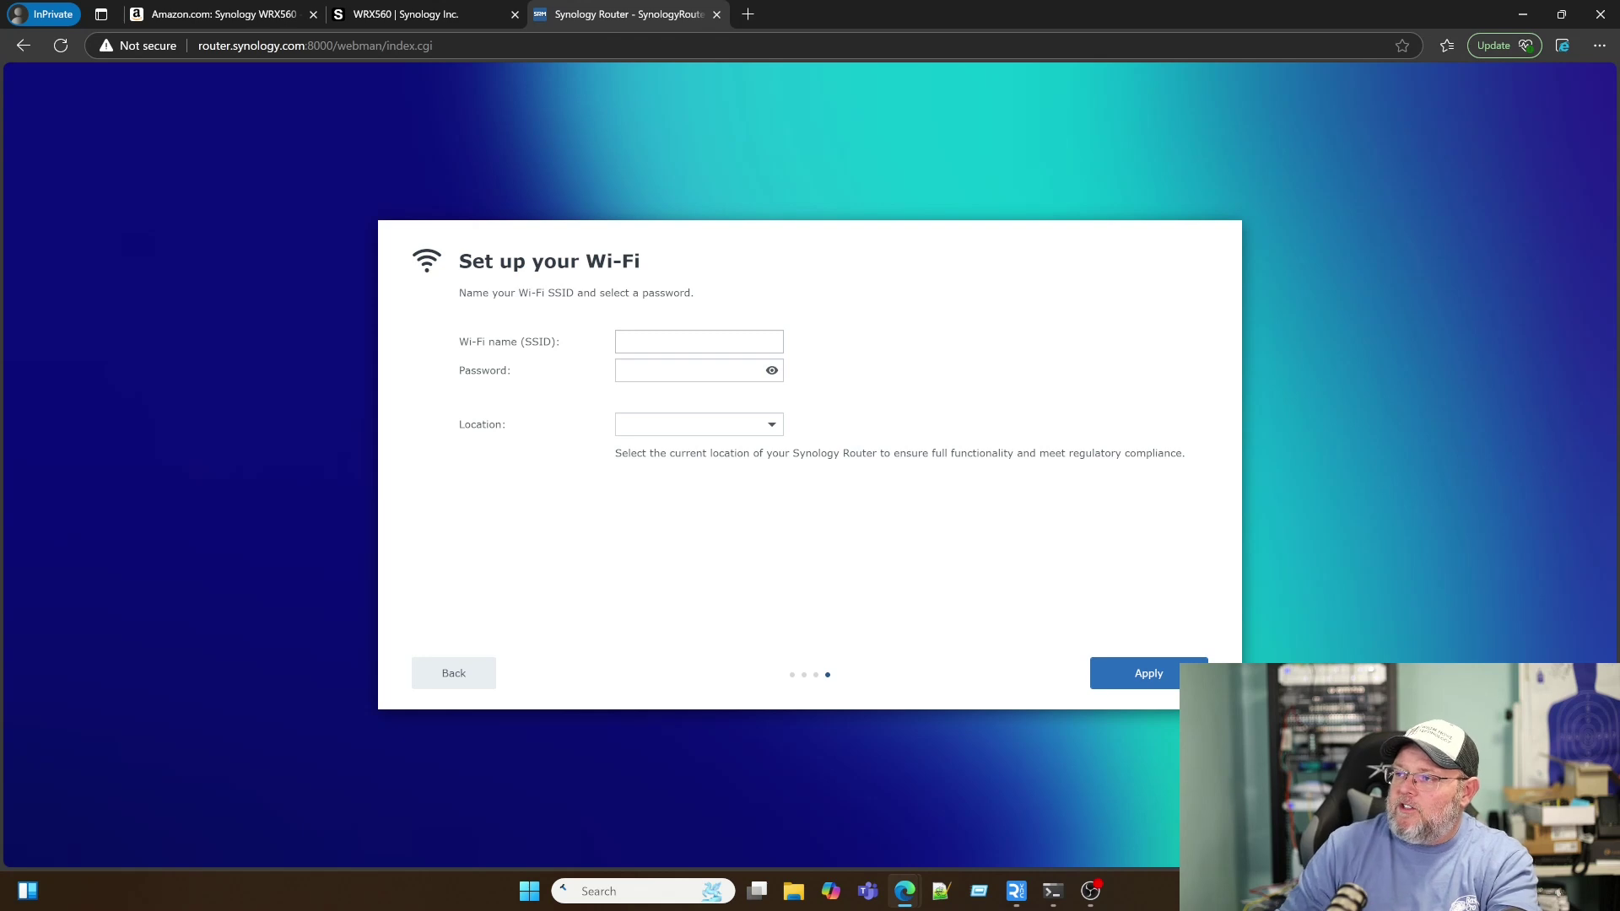
Step: Enter the Wi-Fi name whlabdontuse and its password, clearing stray text from the Location field
left_click(698, 341)
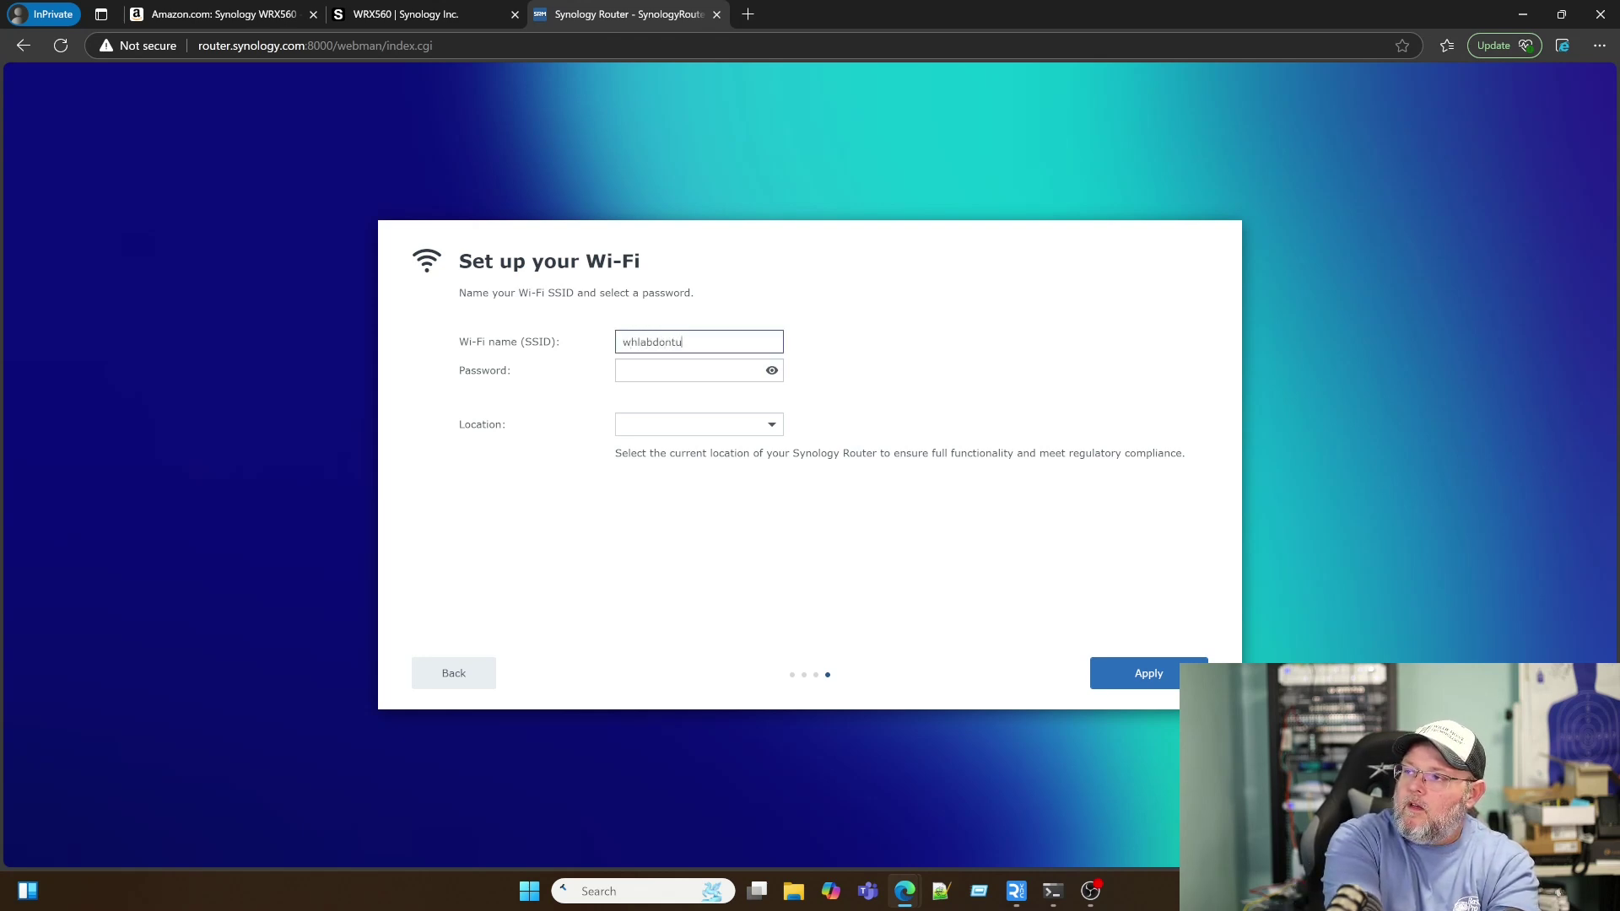
left_click(688, 370)
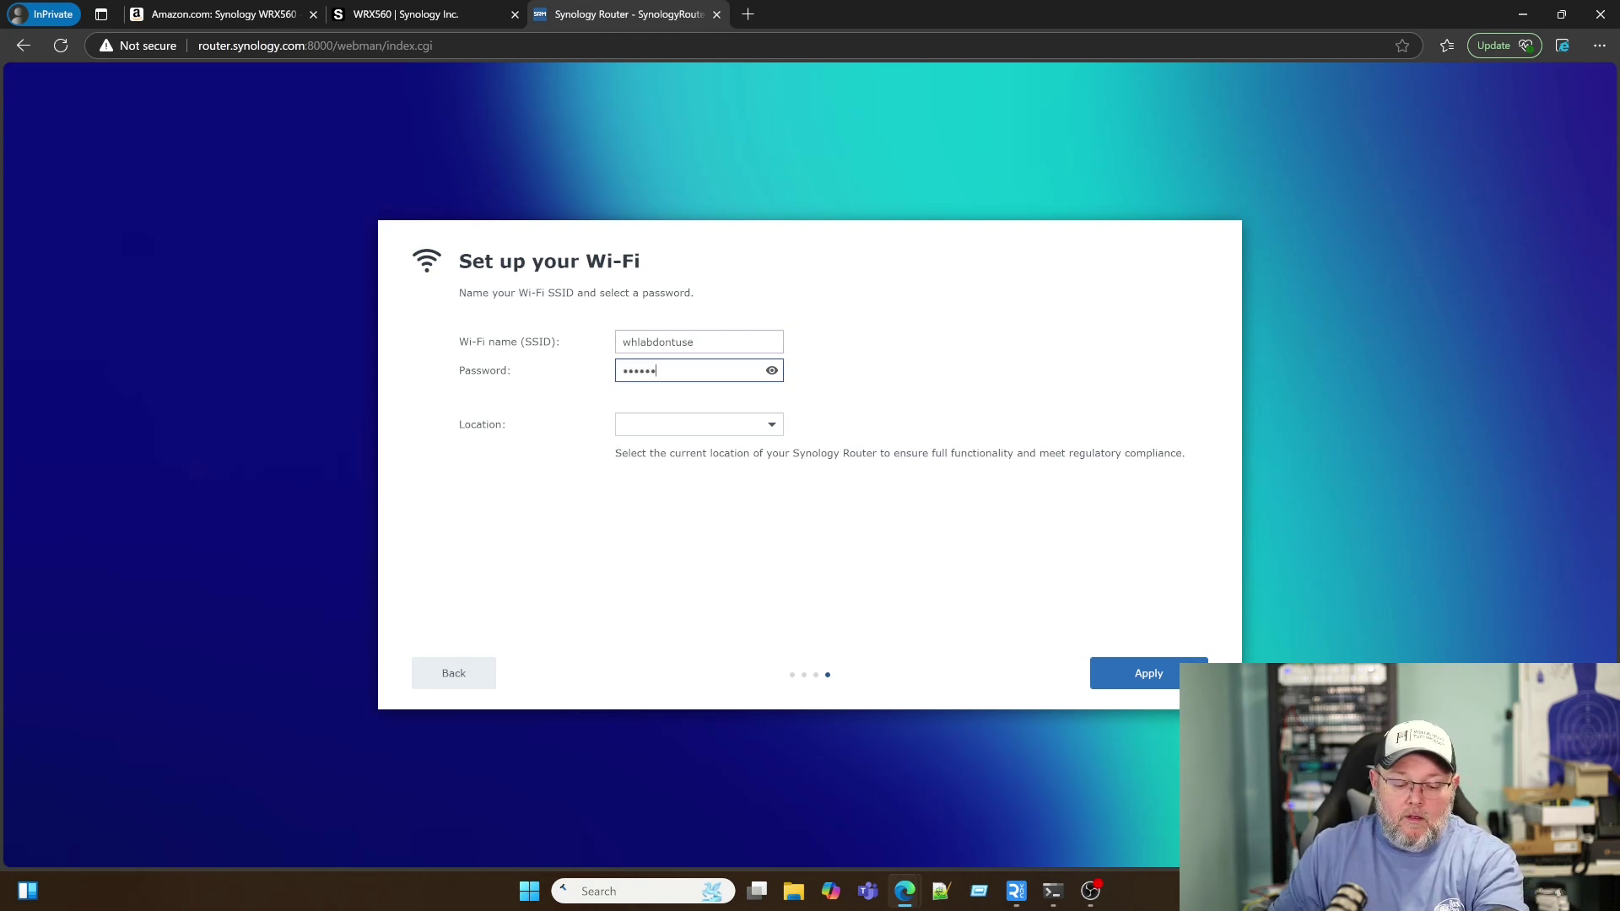
left_click(692, 424)
type("12")
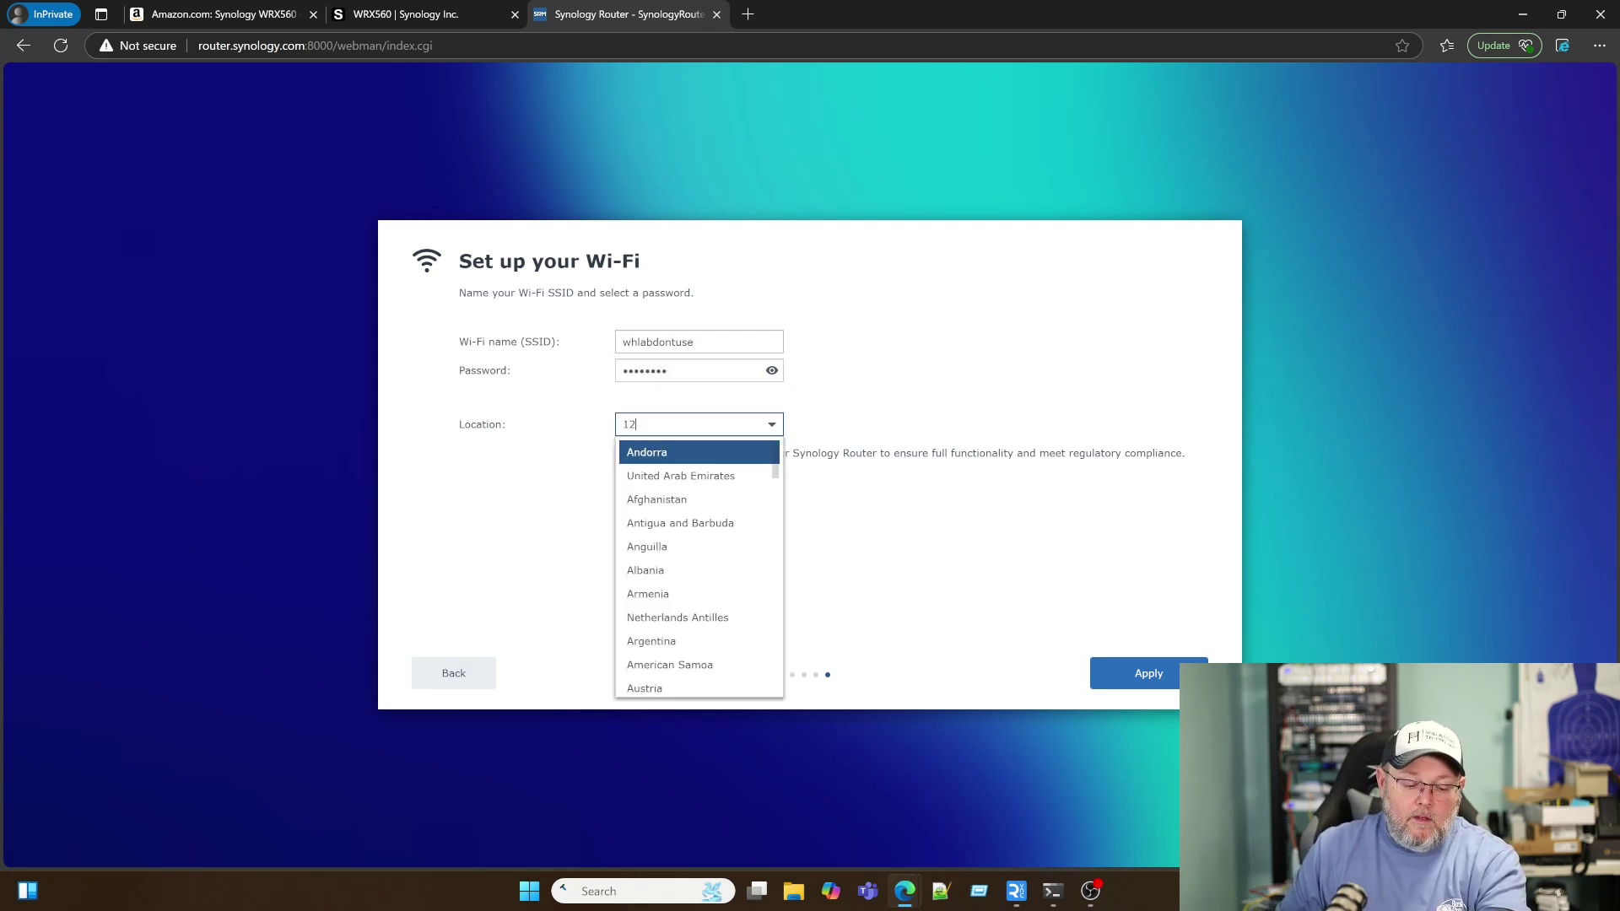
type("345678")
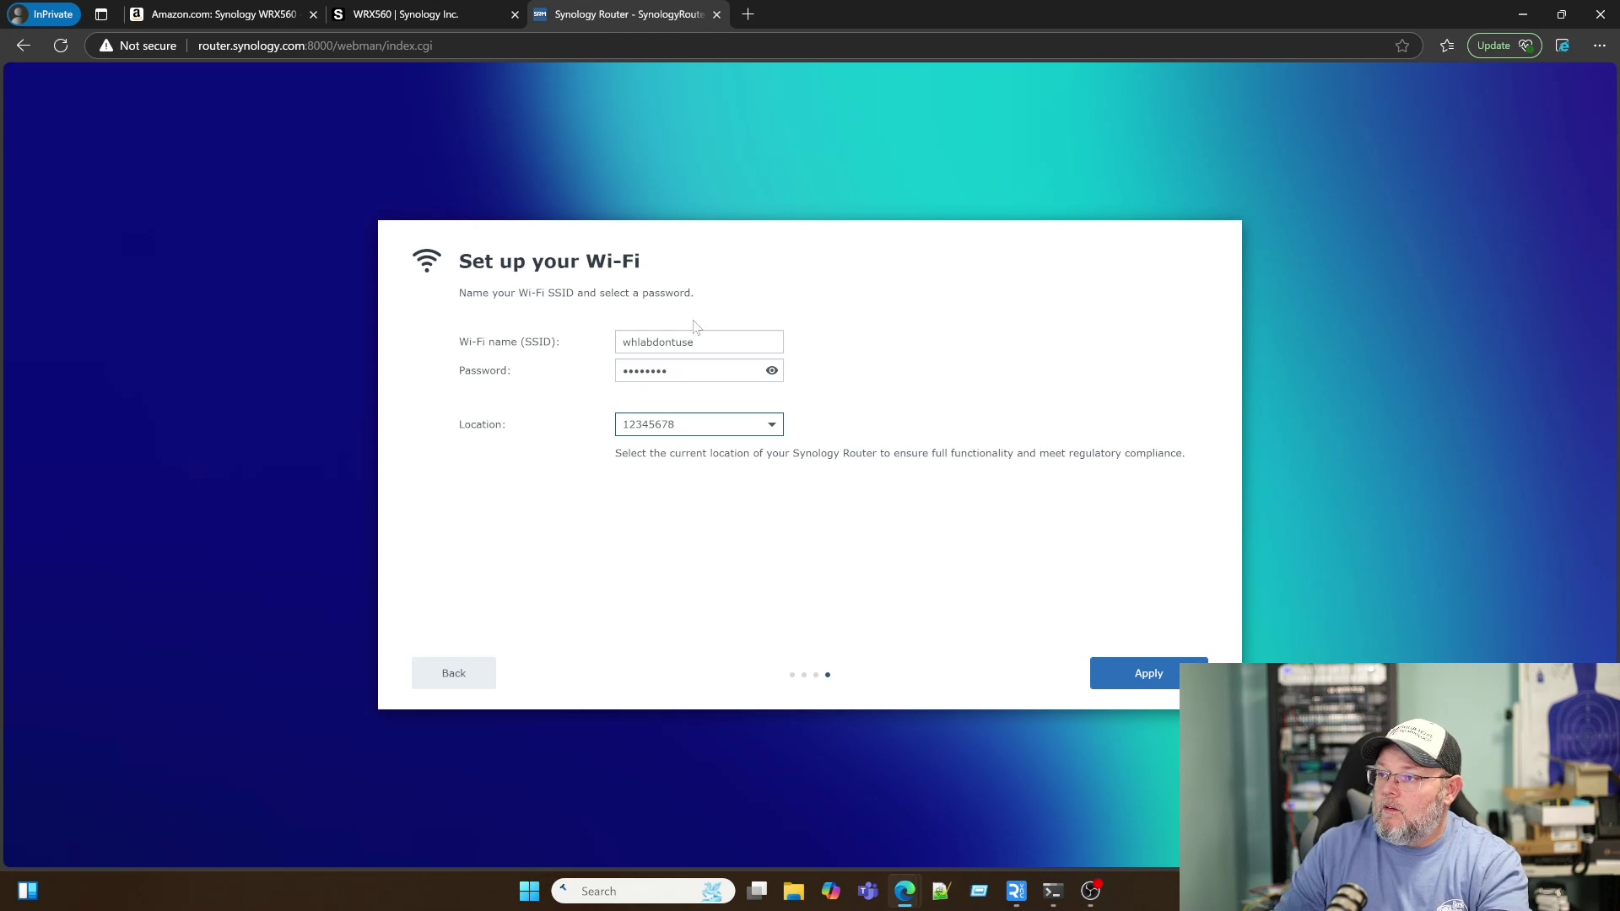
left_click_drag(757, 432, 547, 426)
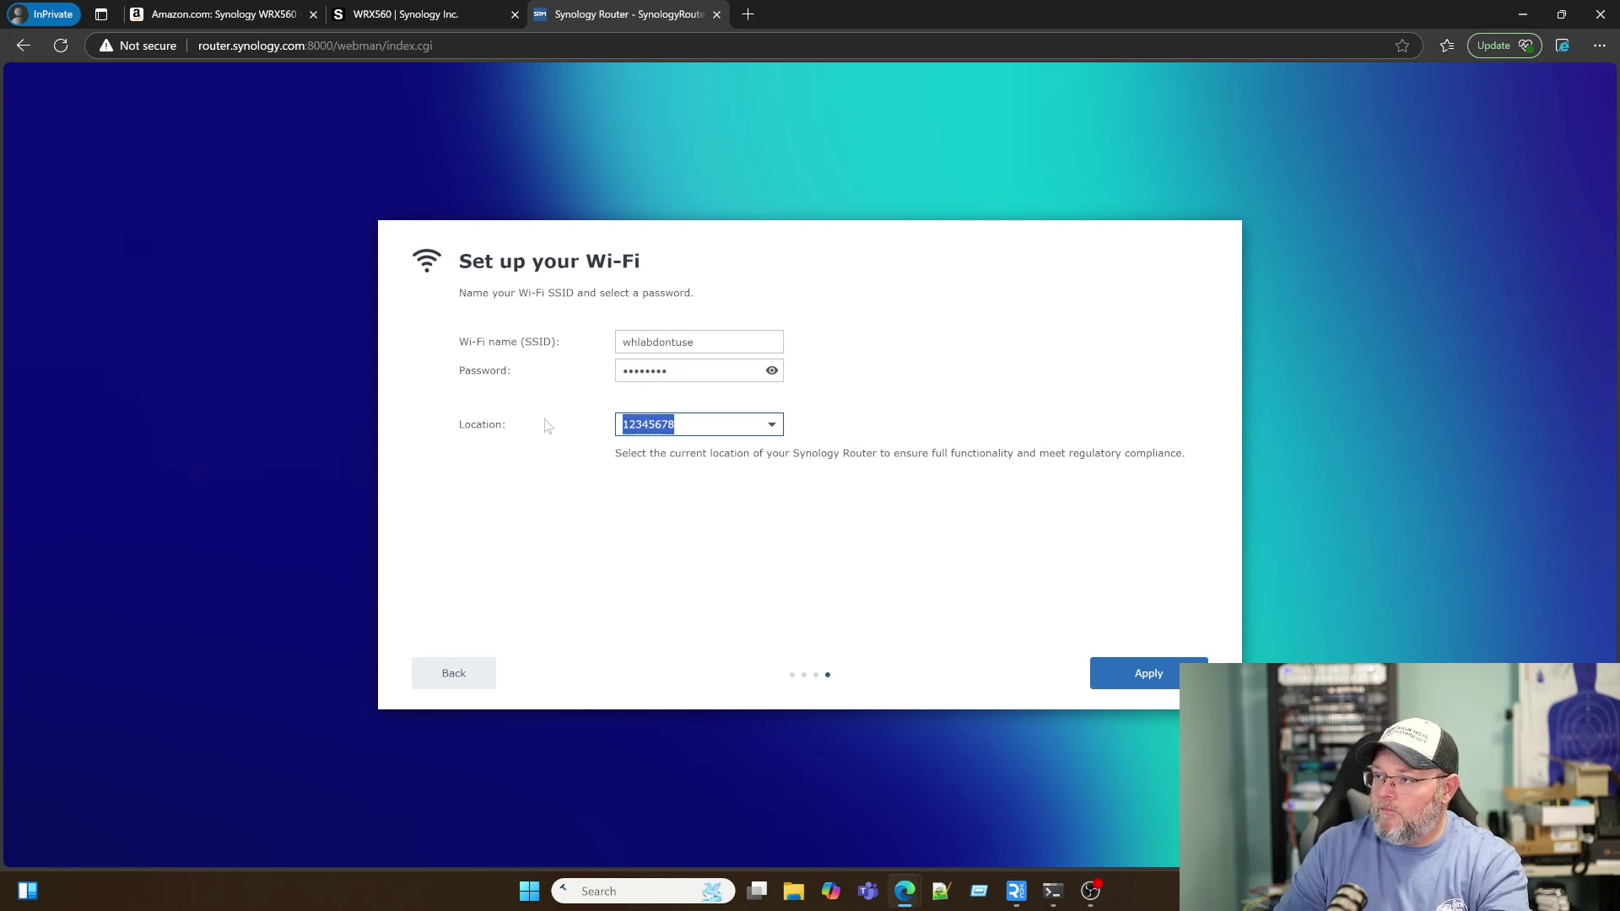
key("BackSpace")
Step: Set the router location to United States and apply the Wi-Fi settings
left_click(767, 430)
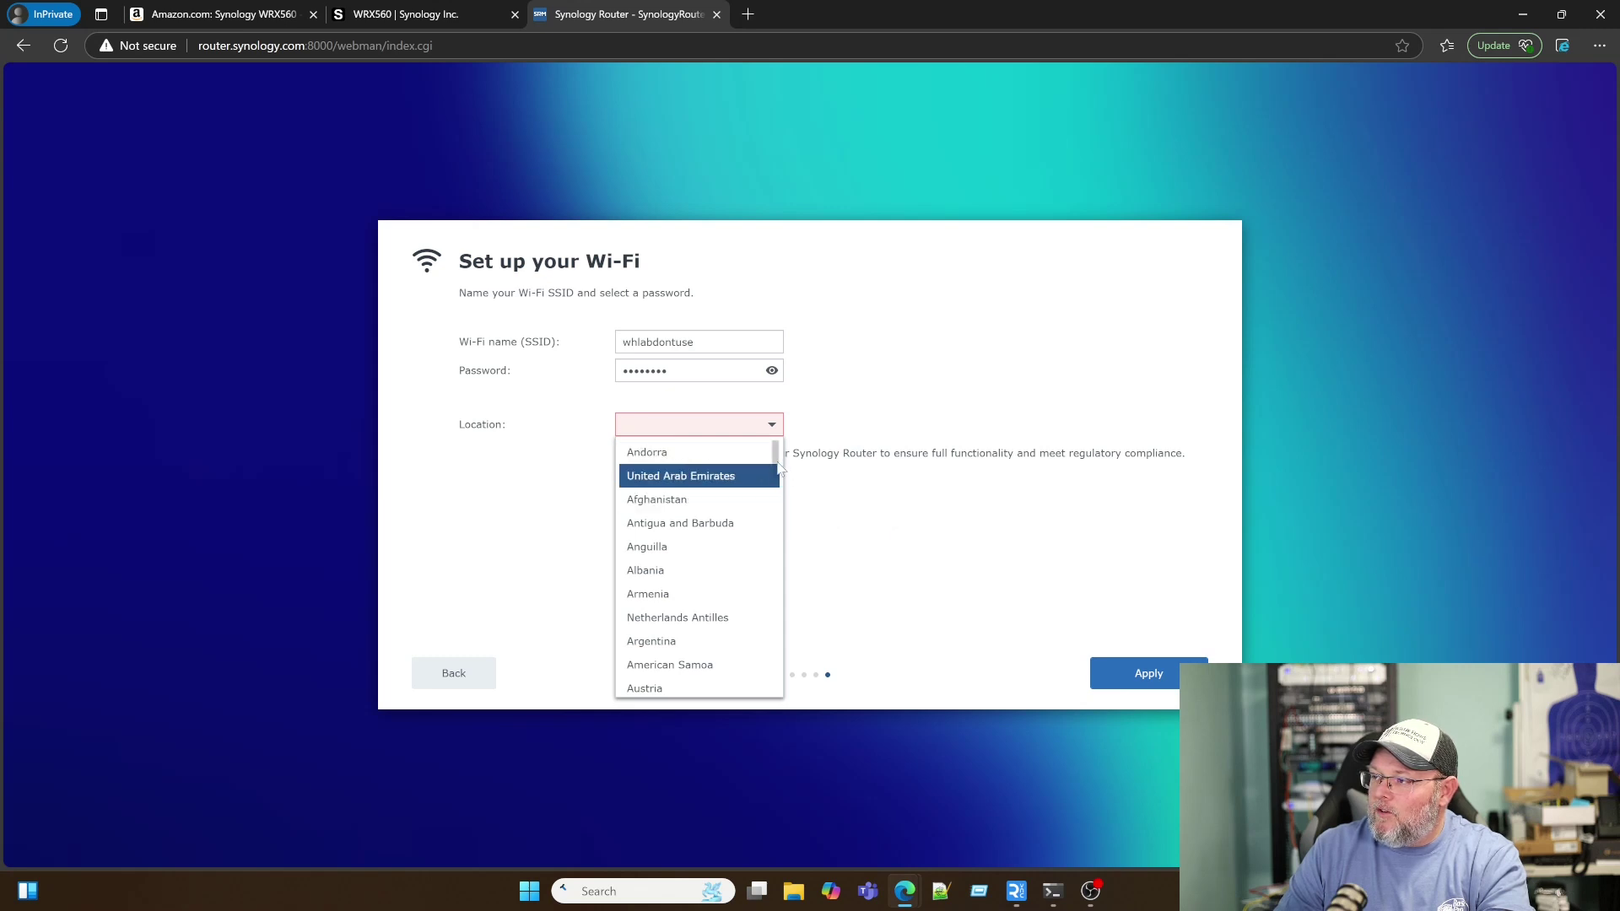
left_click_drag(774, 471, 773, 523)
scroll(724, 662, "down", 20)
scroll(723, 675, "up", 5)
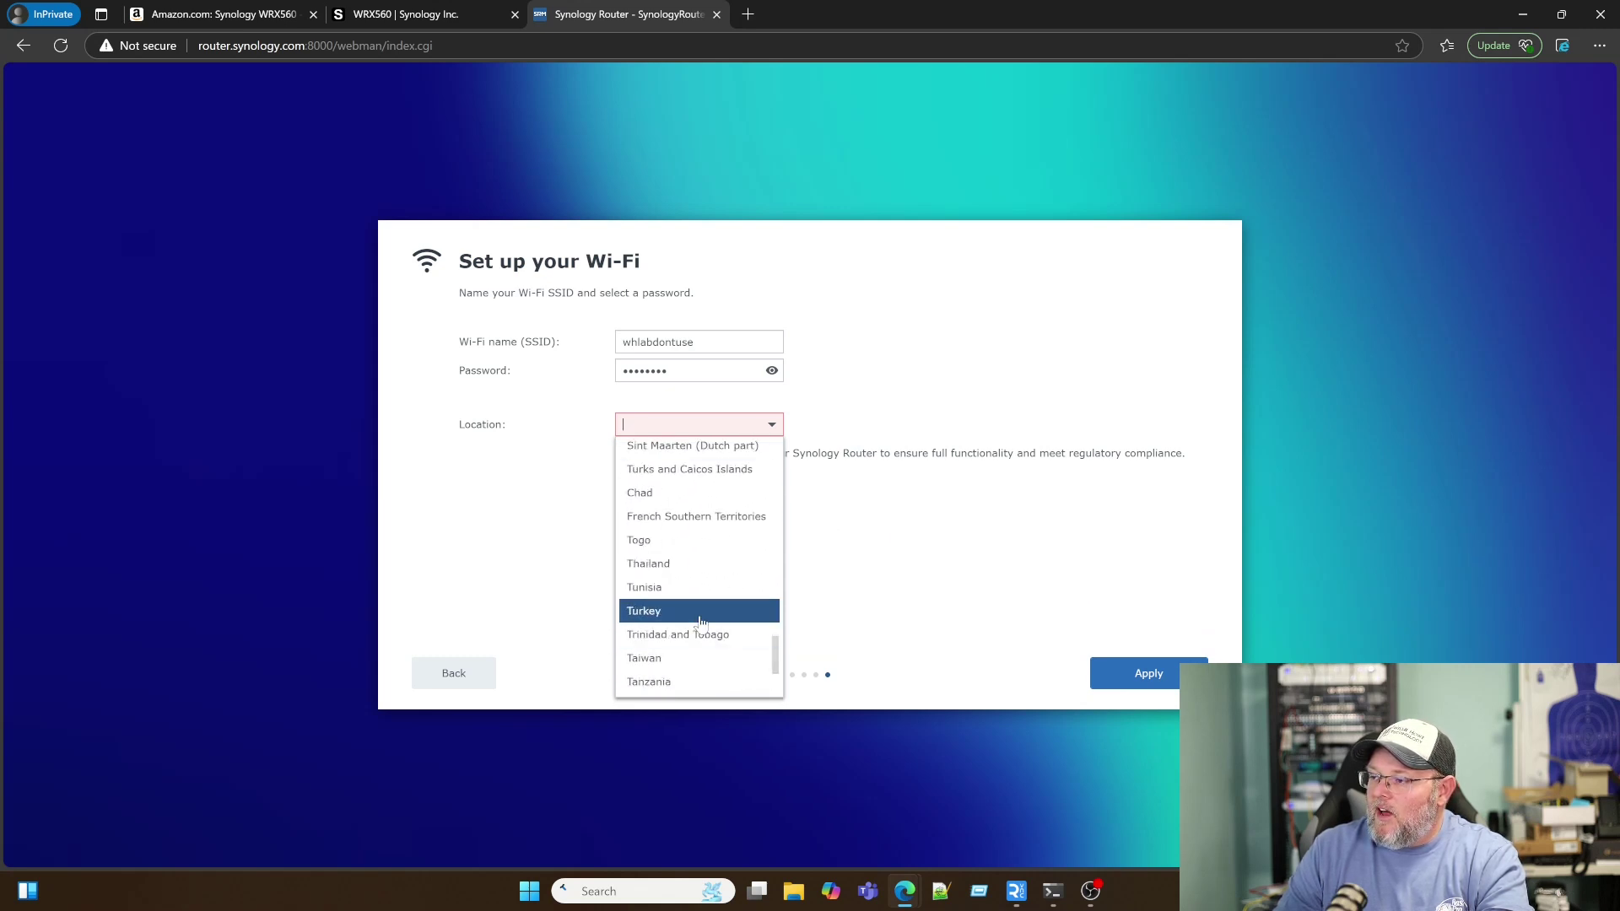
scroll(700, 622, "down", 3)
scroll(700, 622, "down", 2)
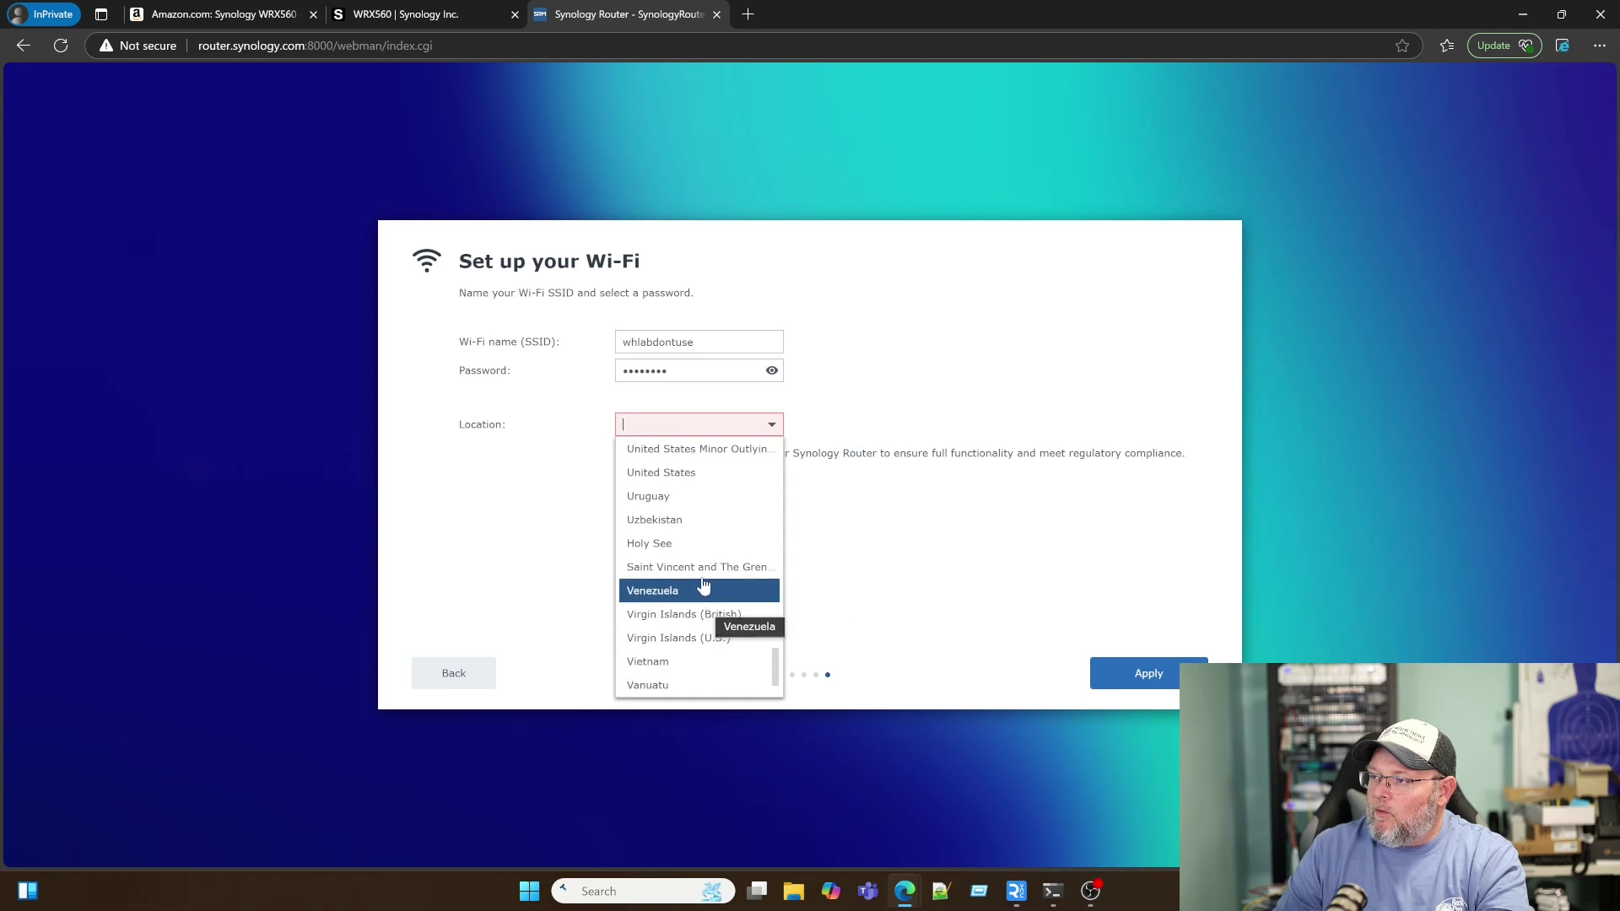
left_click(687, 484)
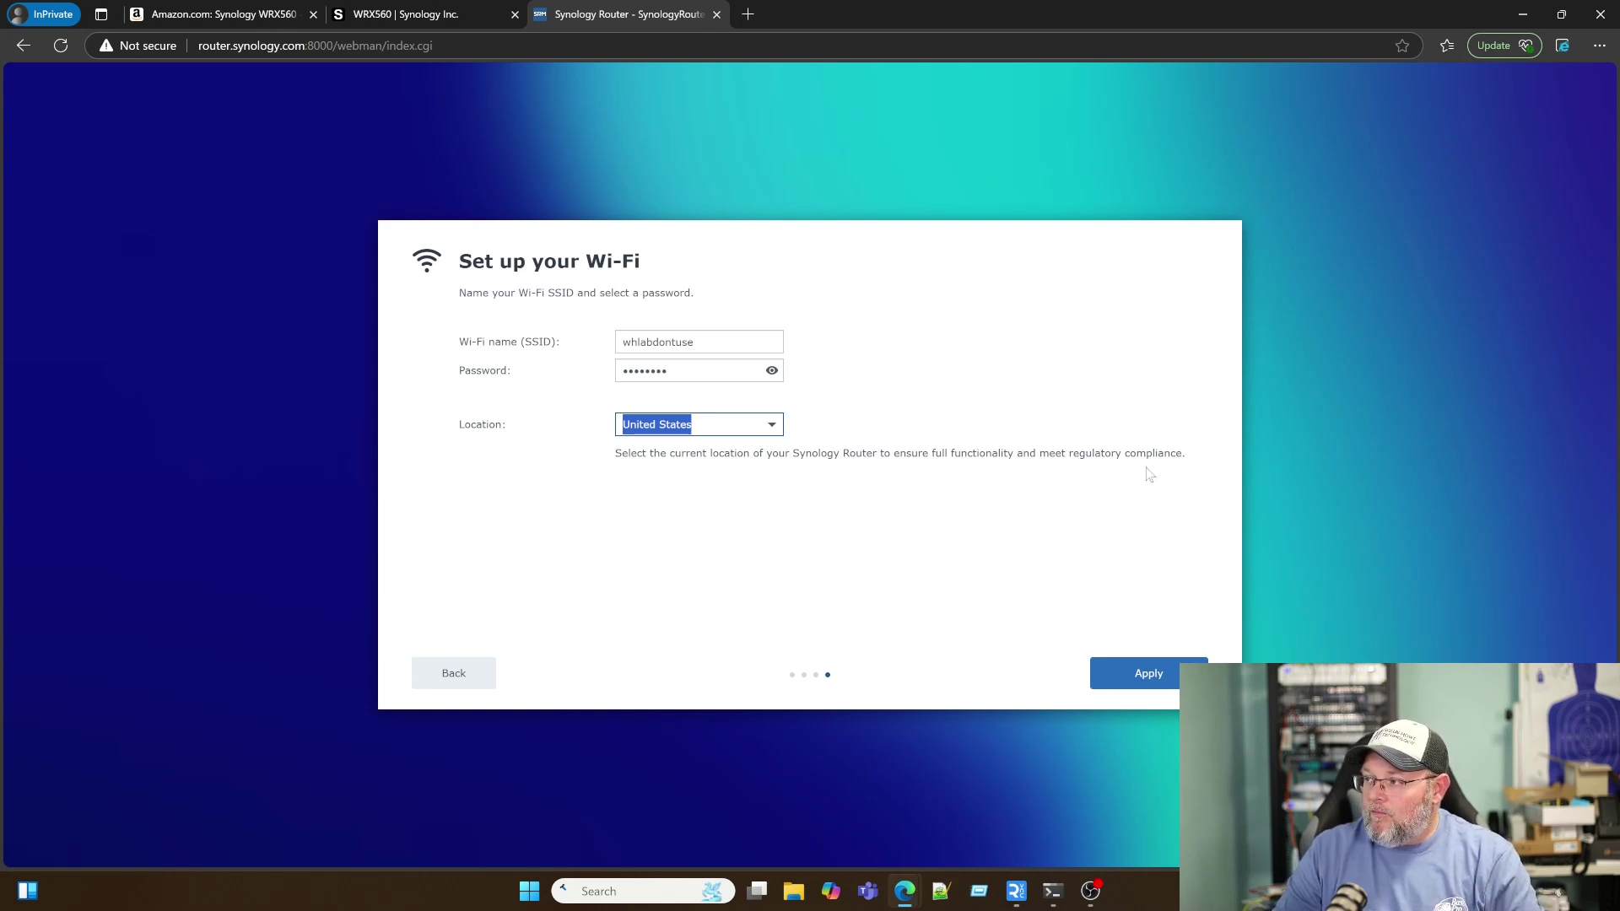
left_click(1129, 675)
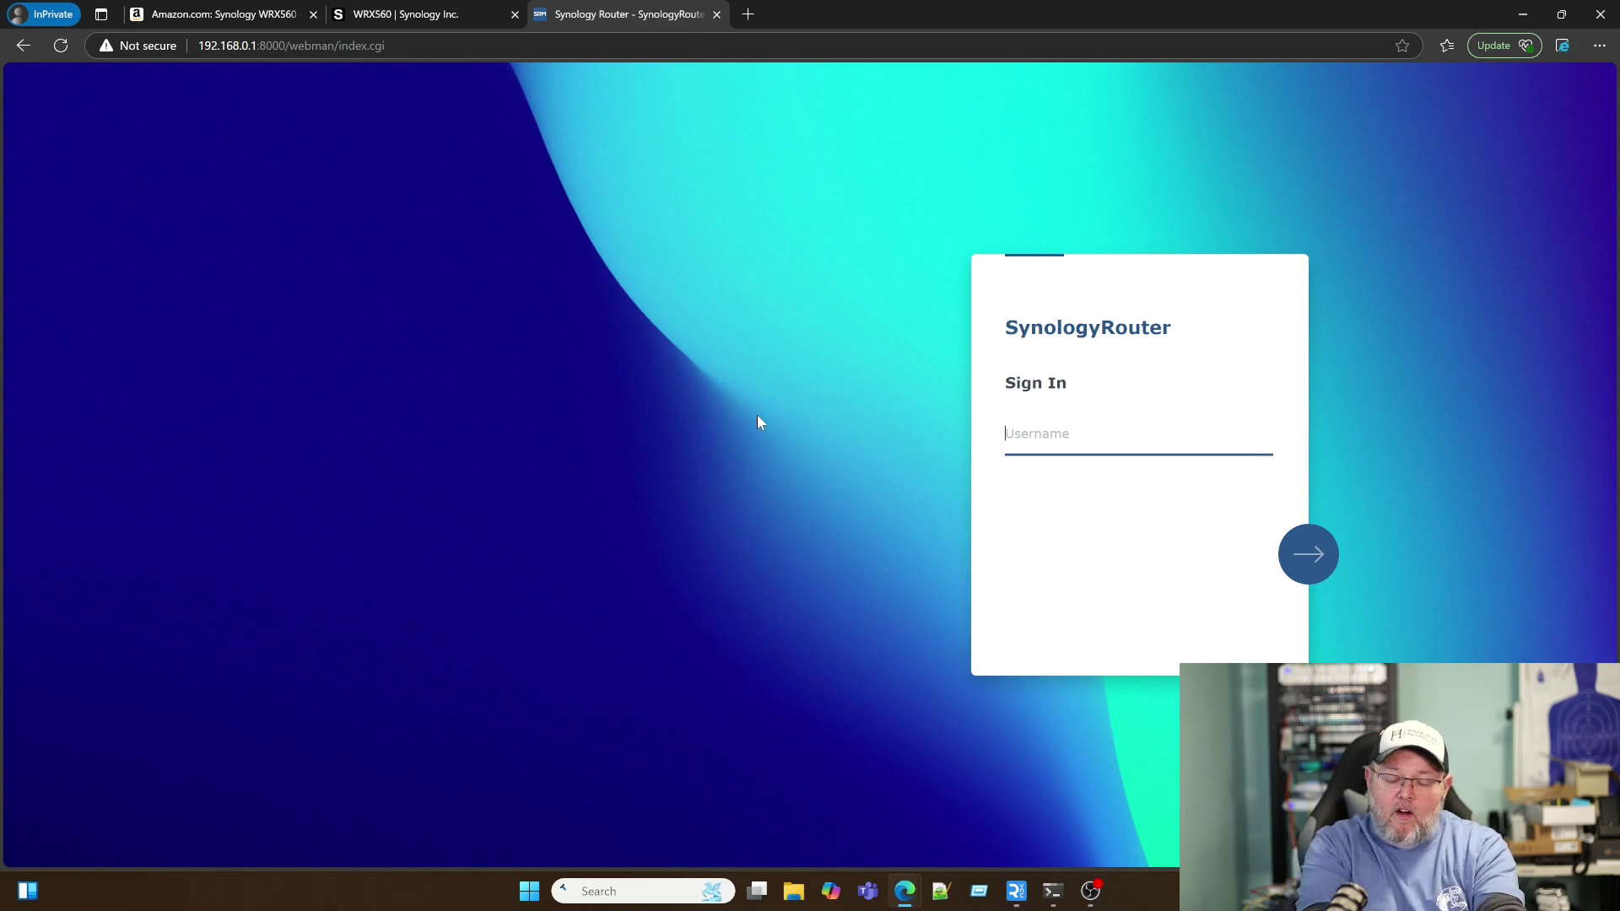
Step: Sign in as the new administrator and advance the Quick Setup Wizard past the Auto IP (DHCP) check
type("whowe")
key("Return")
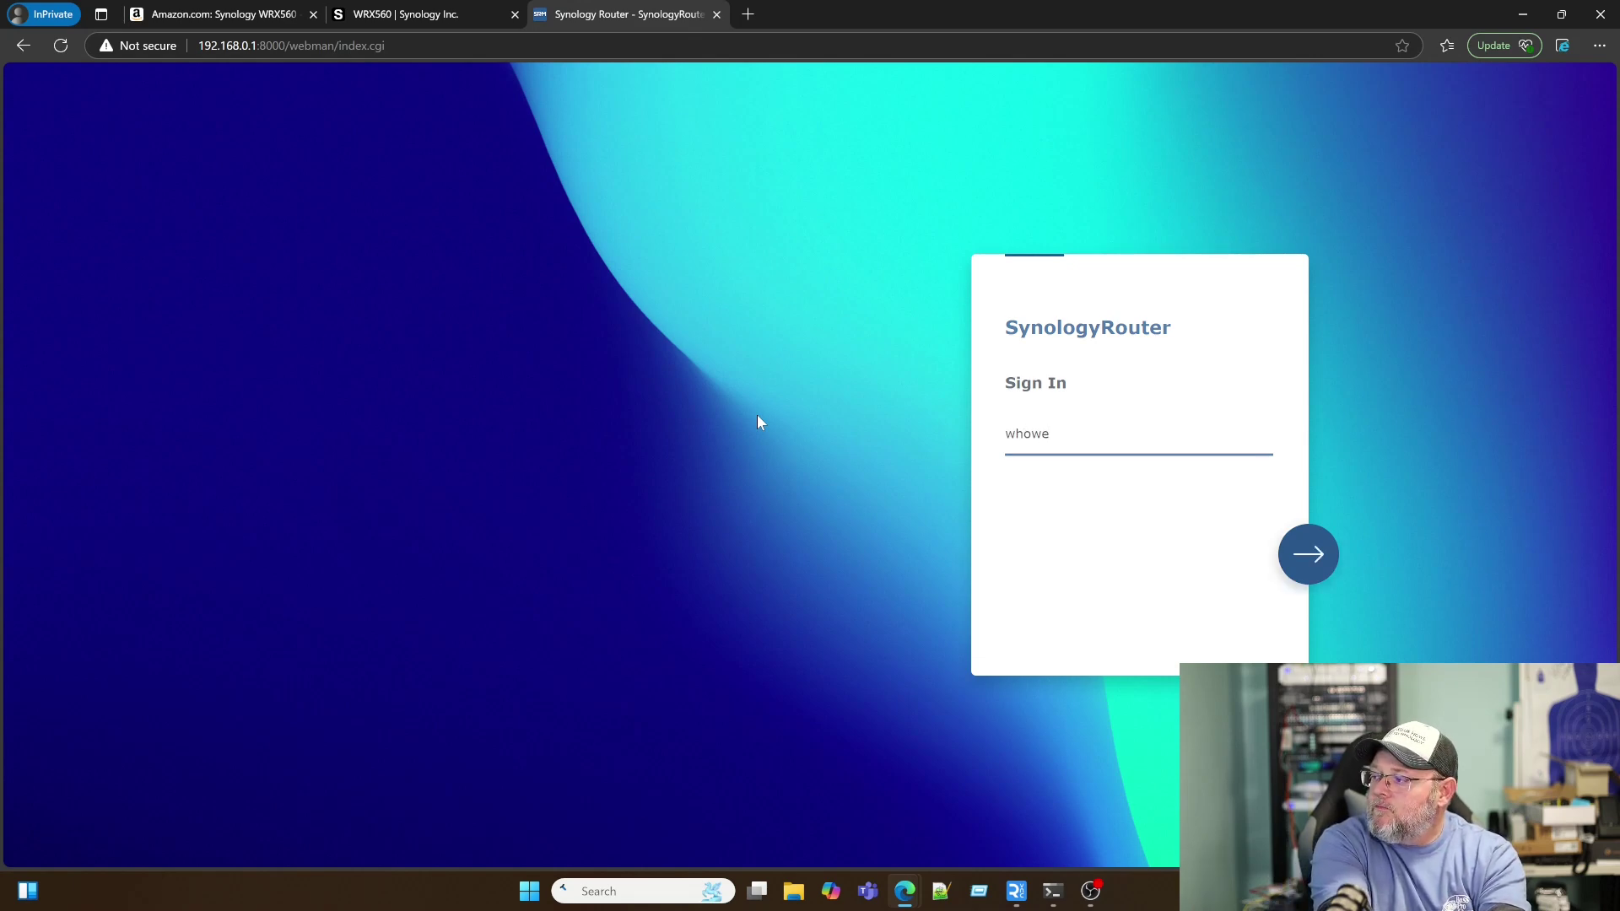
type("•••")
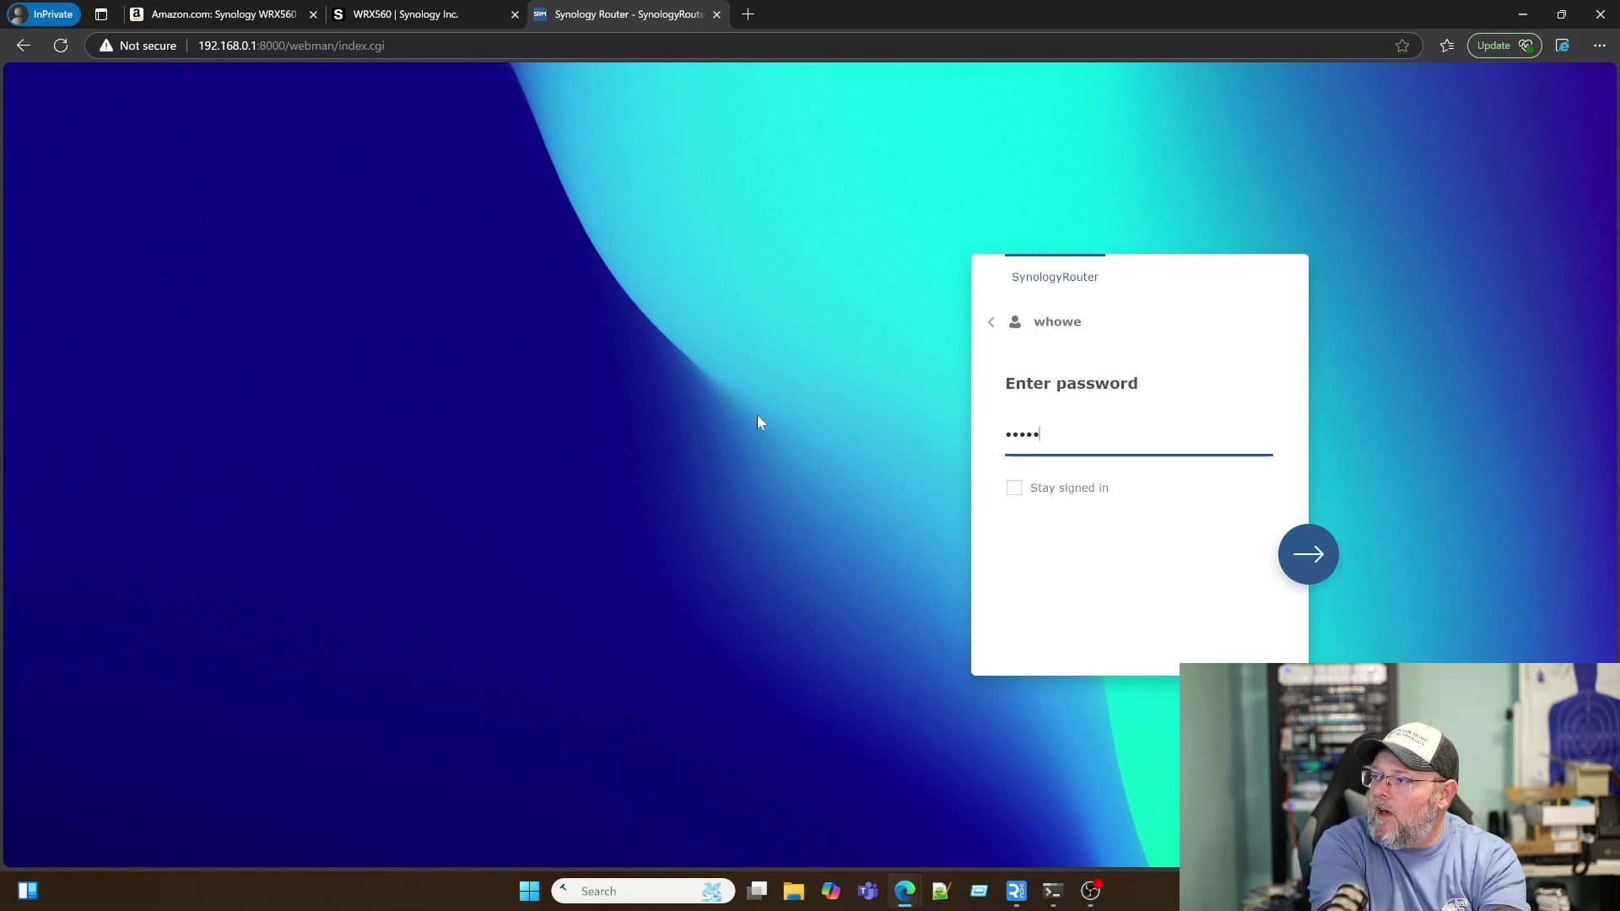
type("••••••")
key("Return")
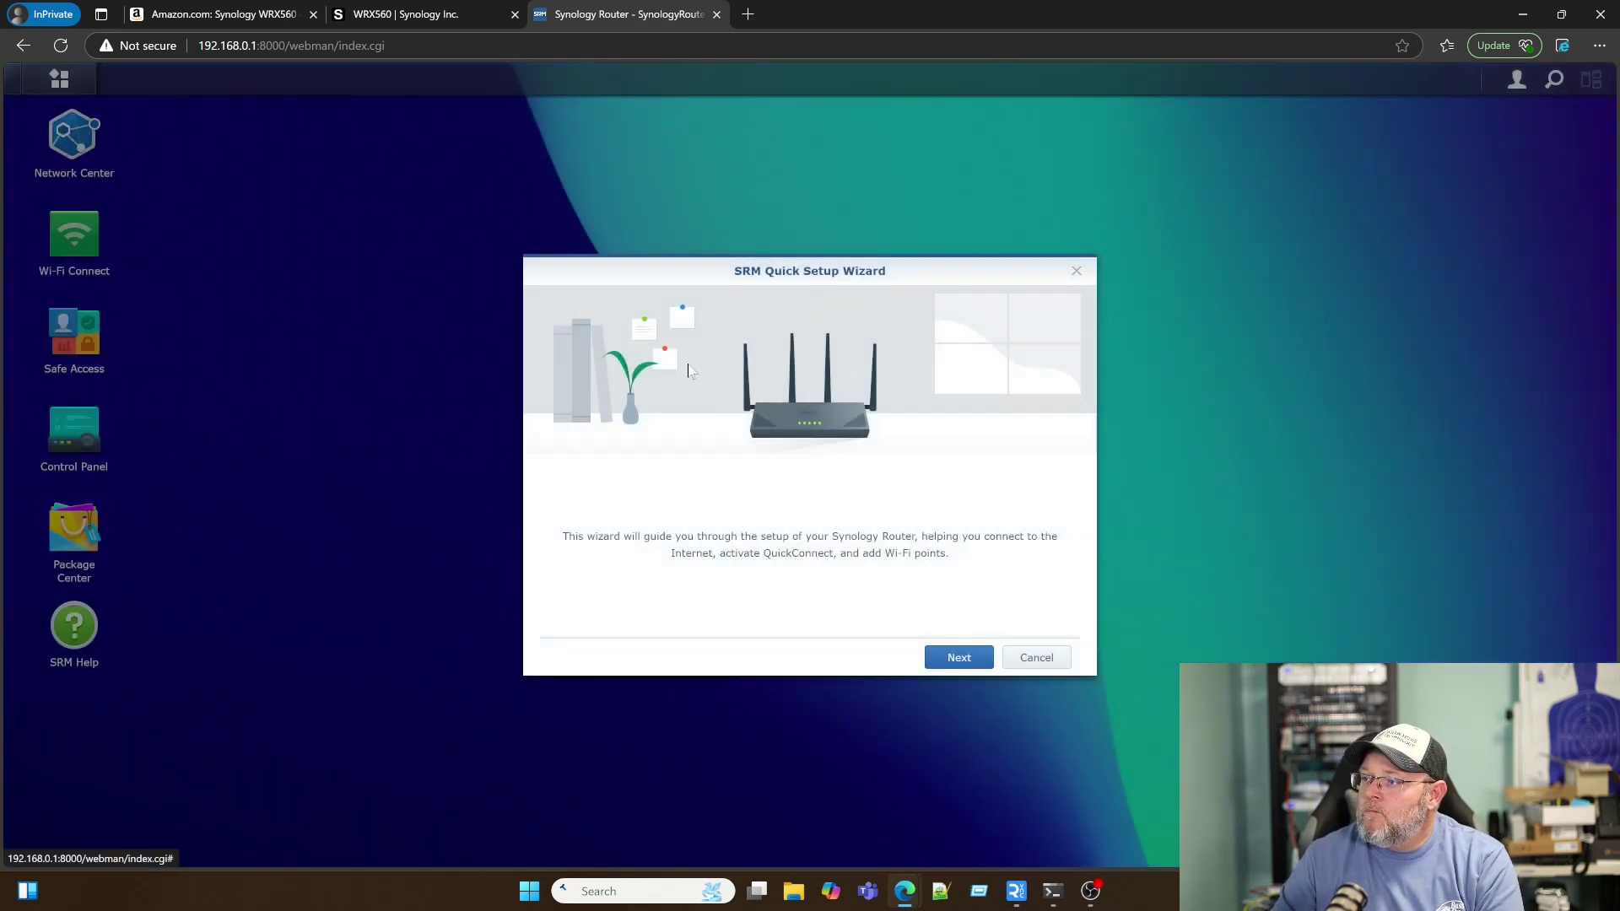
left_click(943, 659)
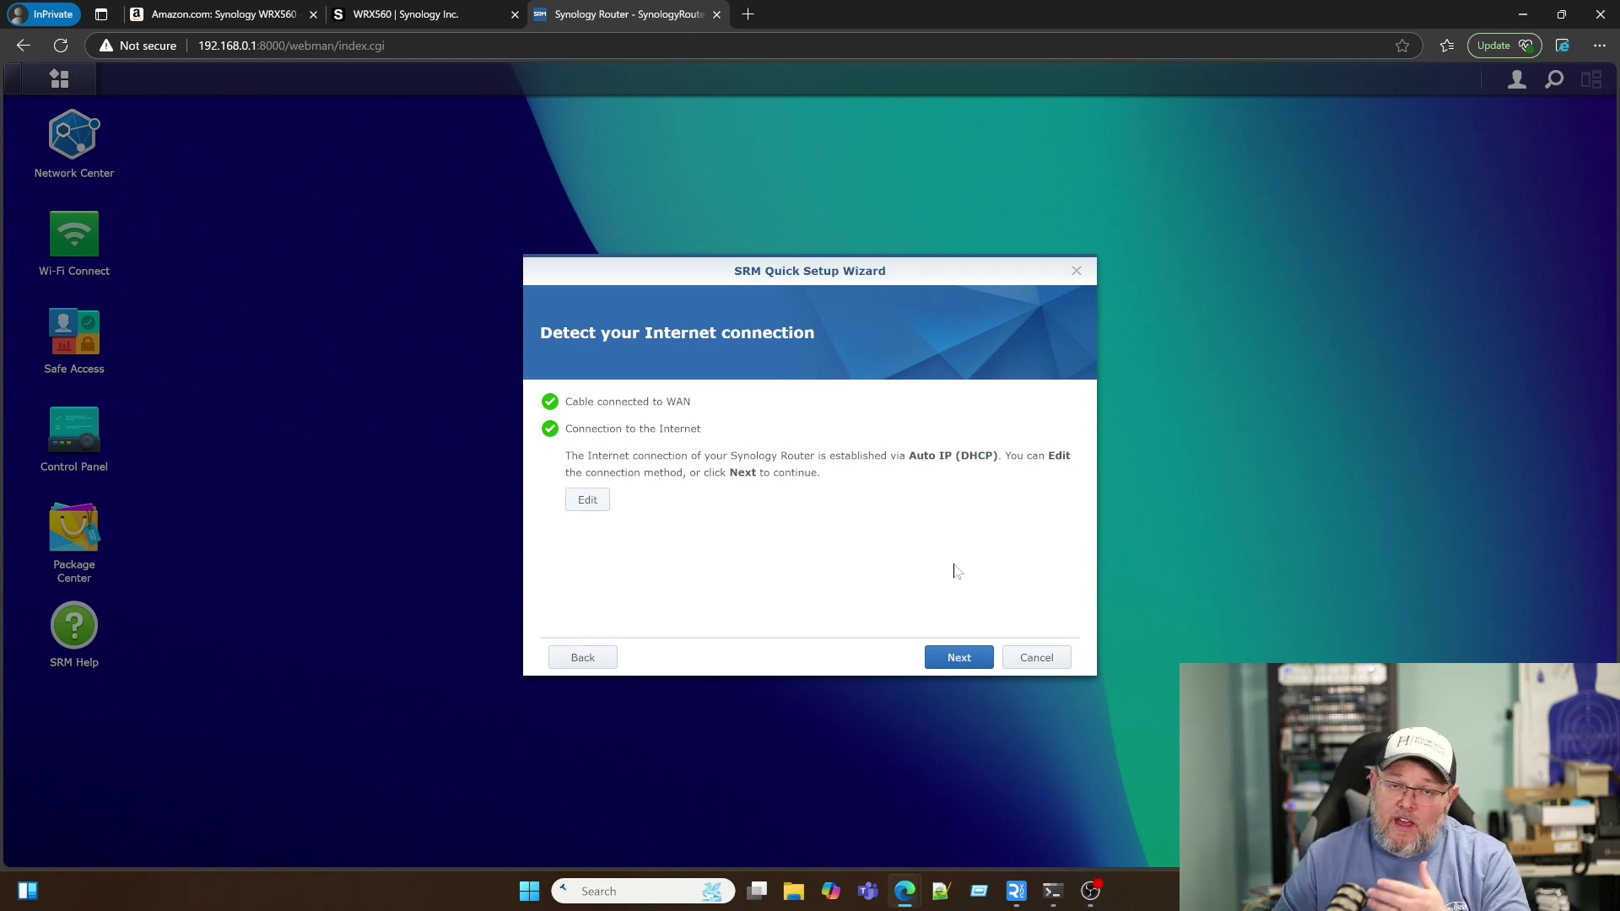
left_click(959, 657)
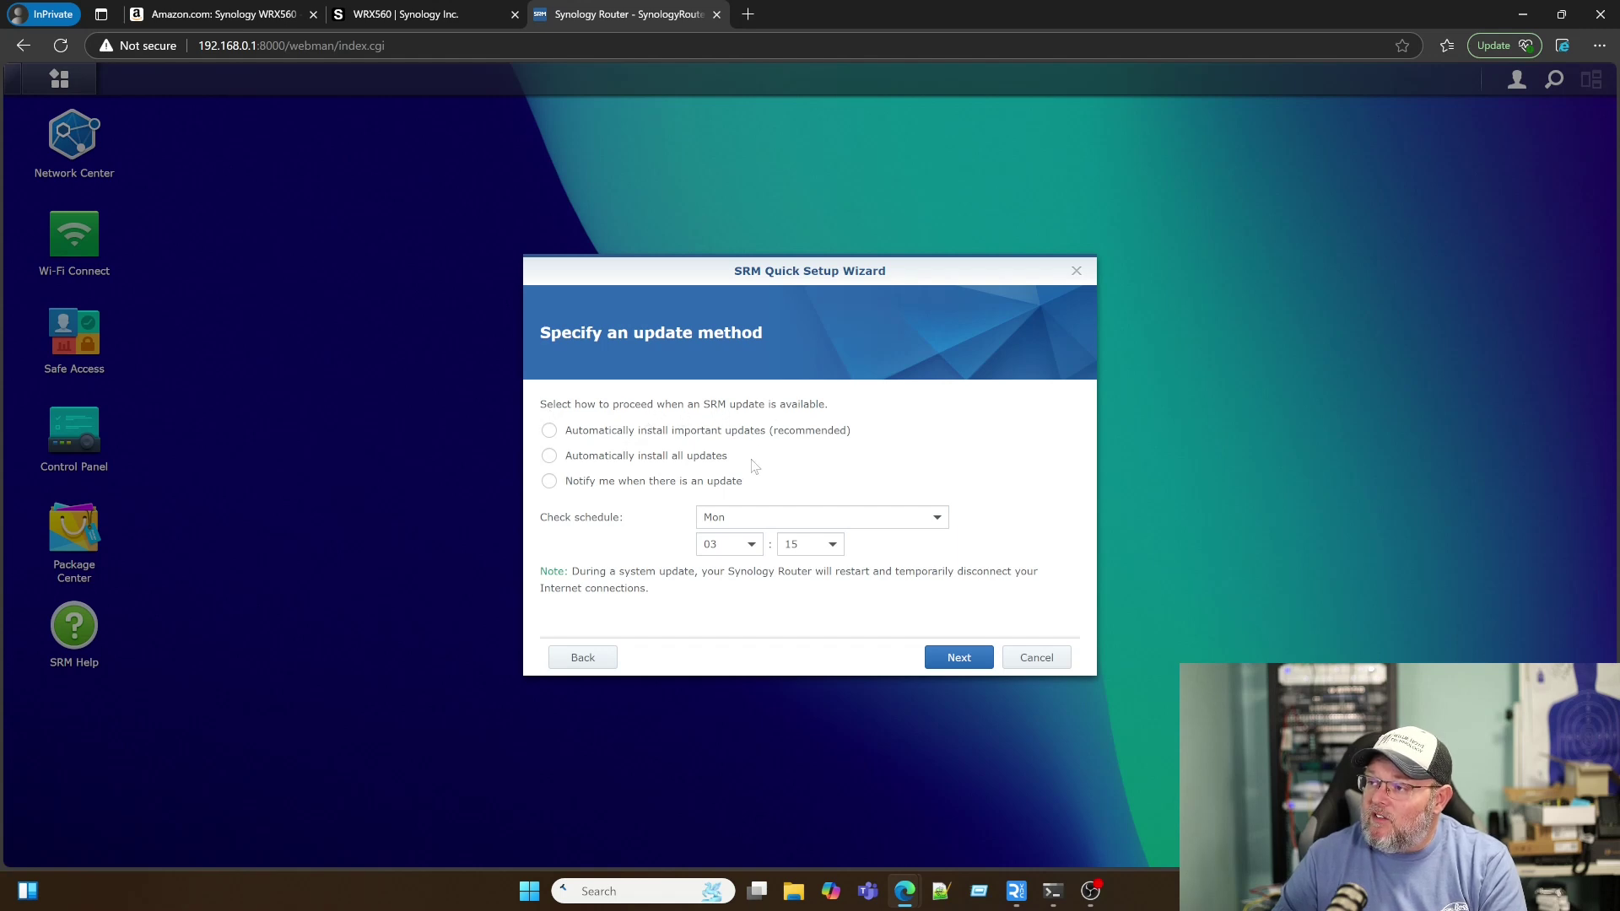
Step: Install important updates automatically every day at 03:15, then finish setup with QuickConnect disabled
left_click(549, 430)
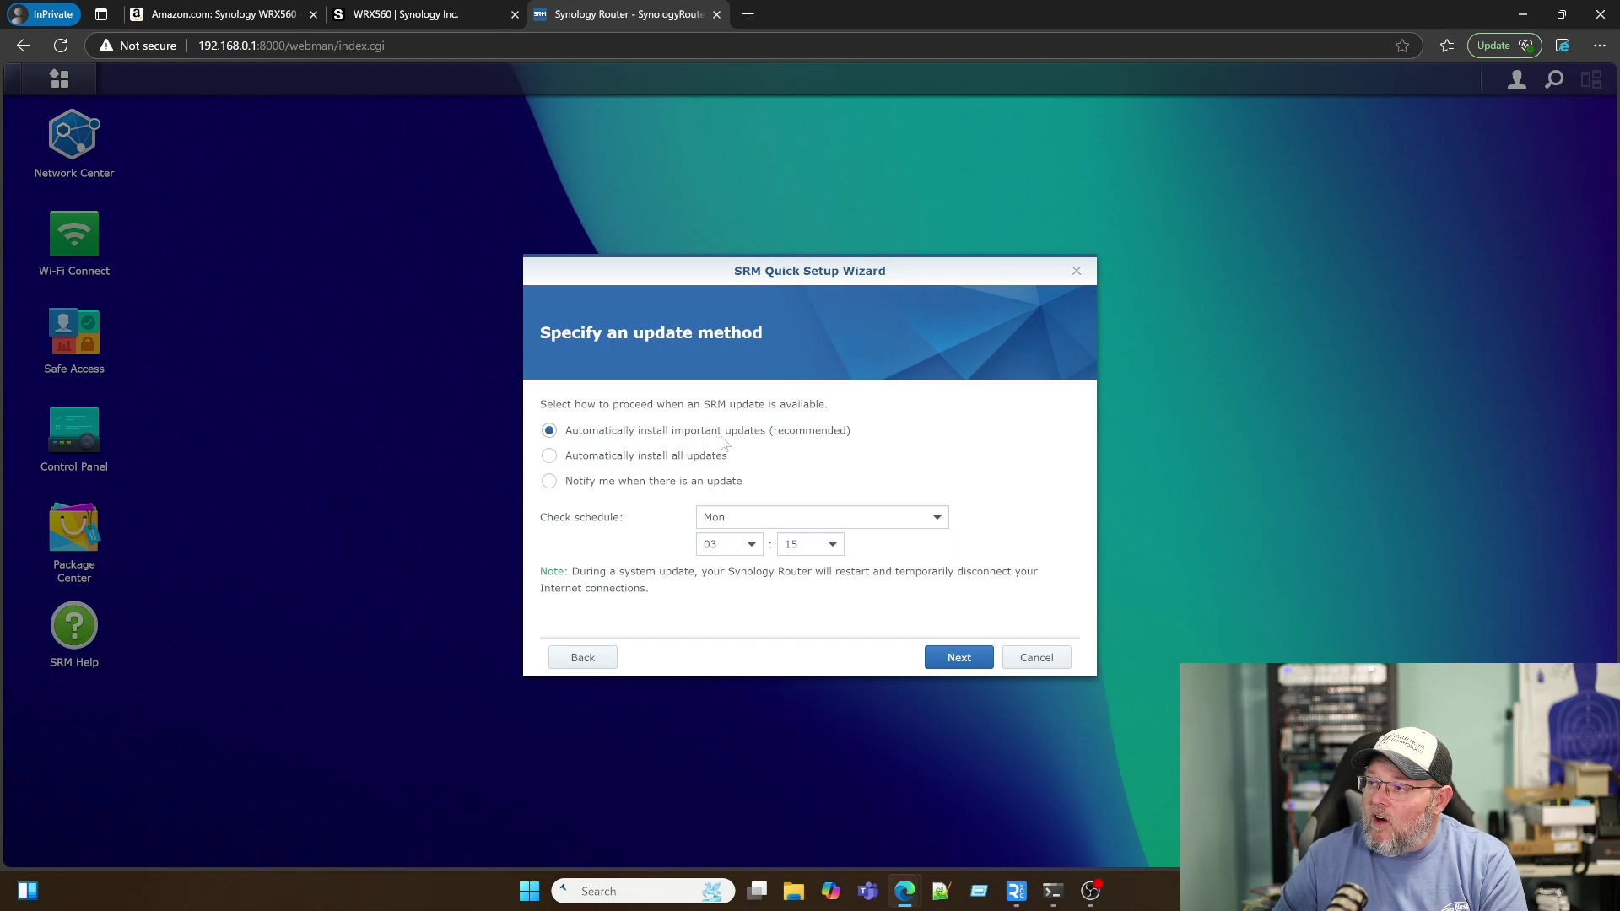
left_click(895, 524)
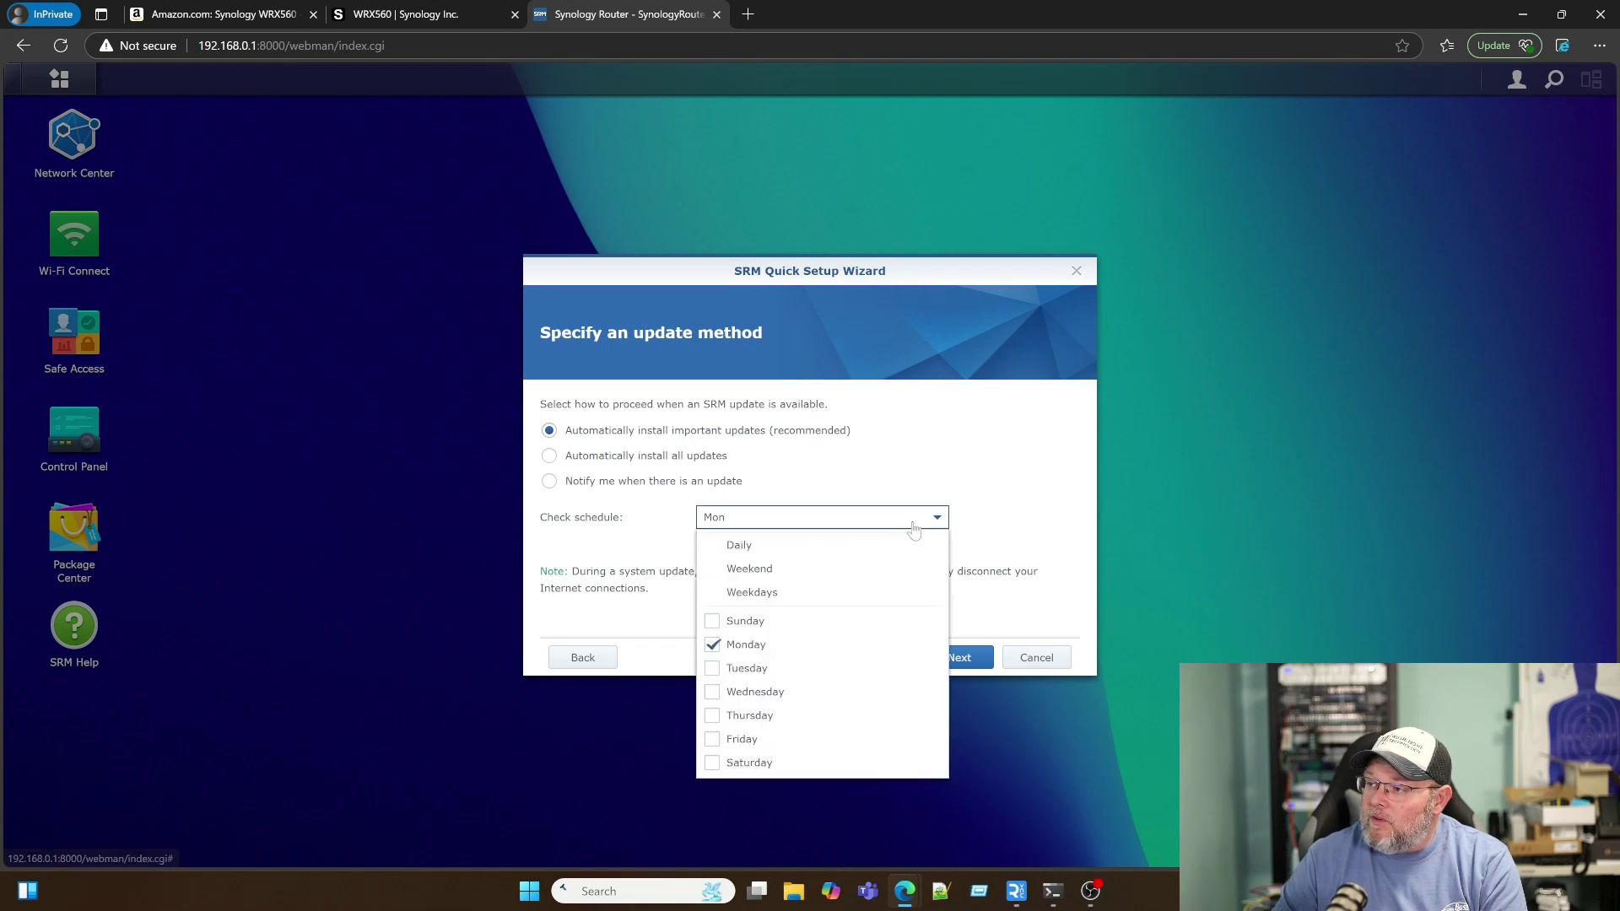
left_click(739, 545)
left_click(1004, 519)
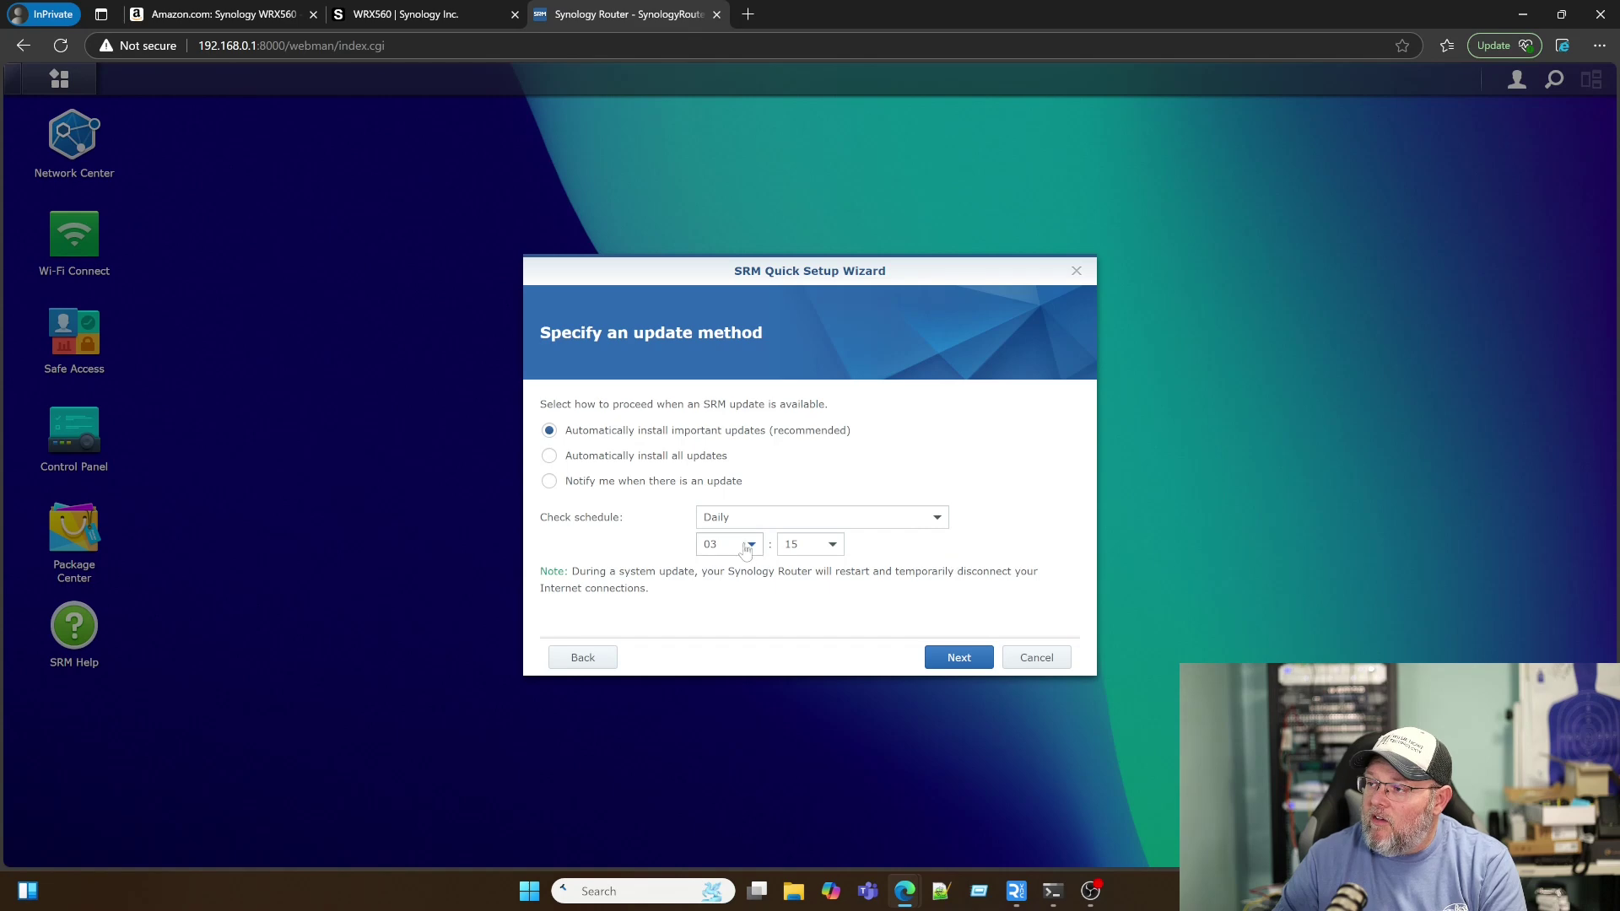
left_click(943, 657)
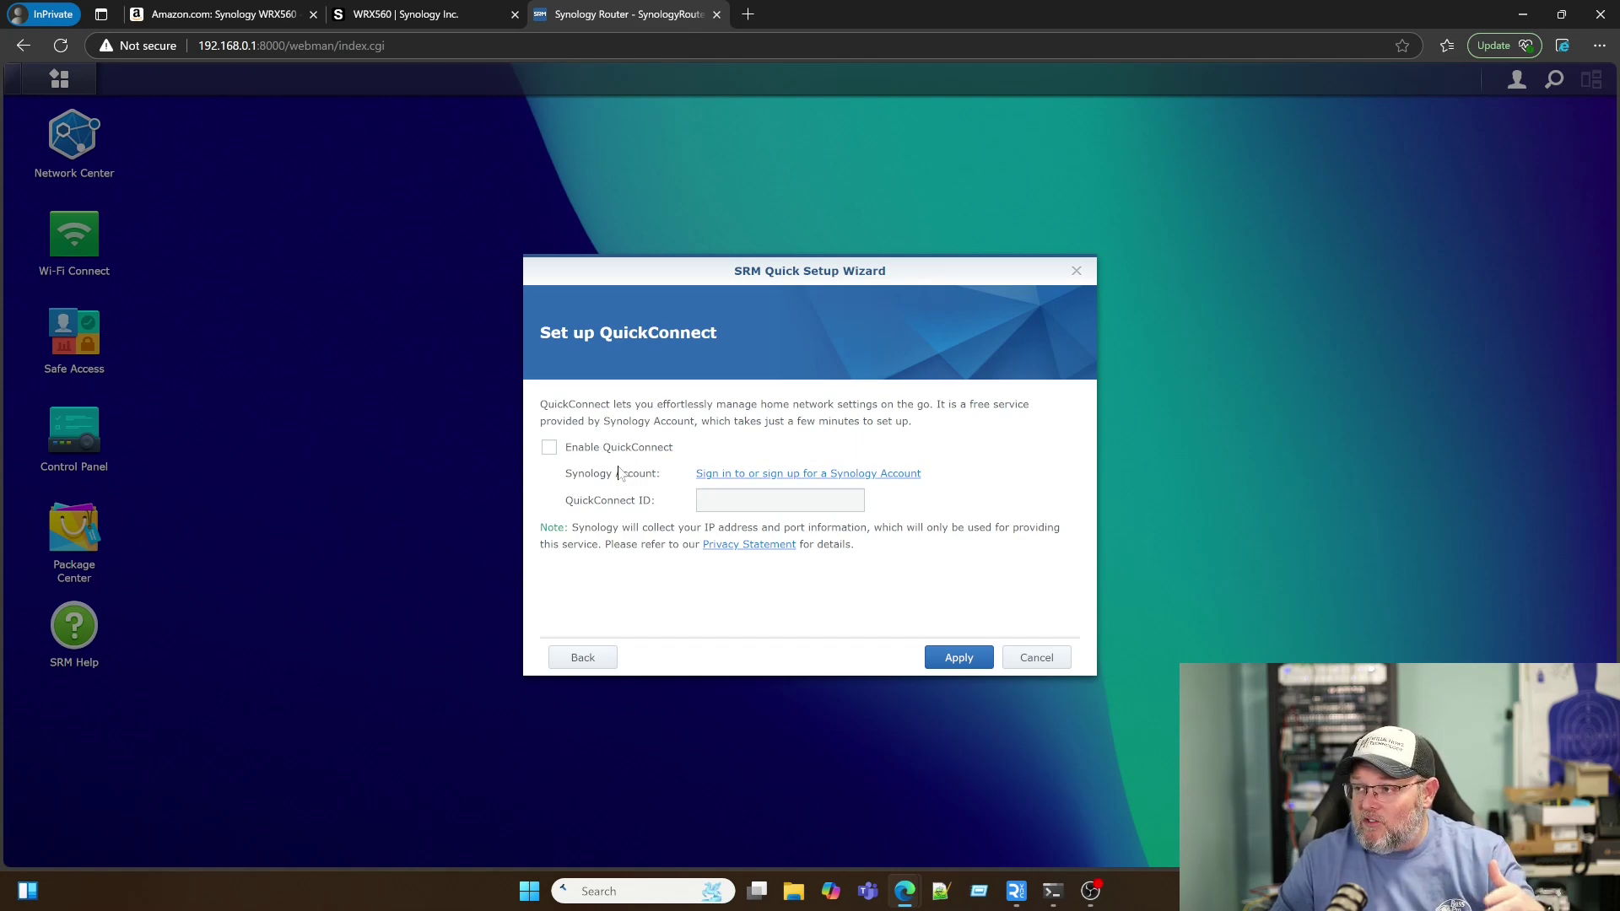
left_click(948, 658)
left_click(895, 527)
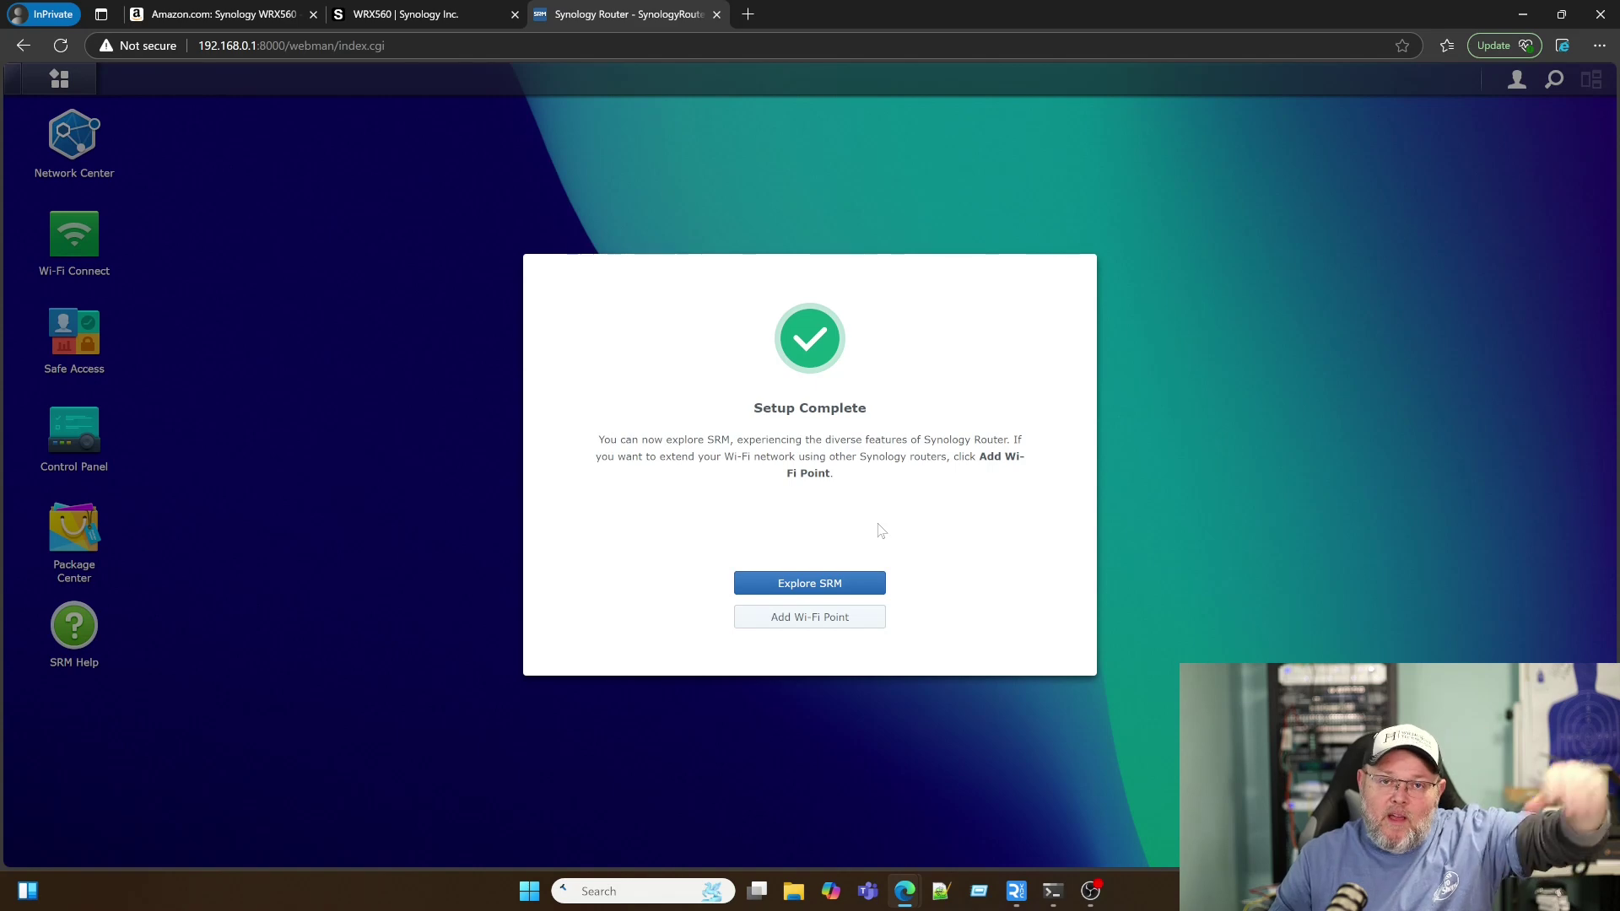
Step: Close the Setup Complete page and start installing the available SRM update
left_click(852, 589)
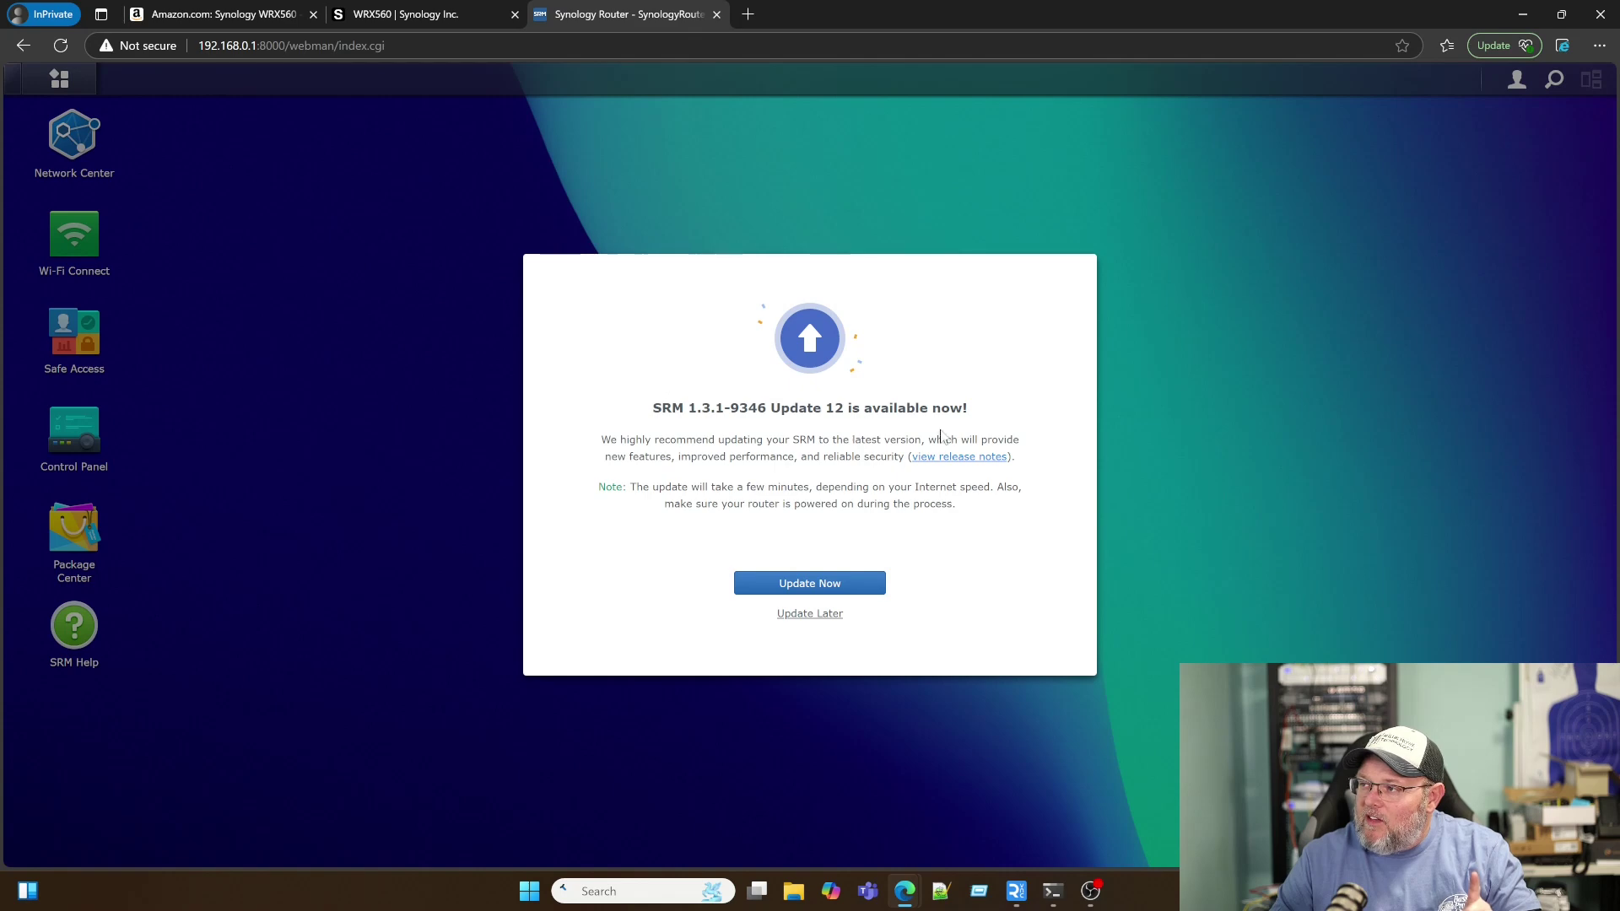
left_click(837, 582)
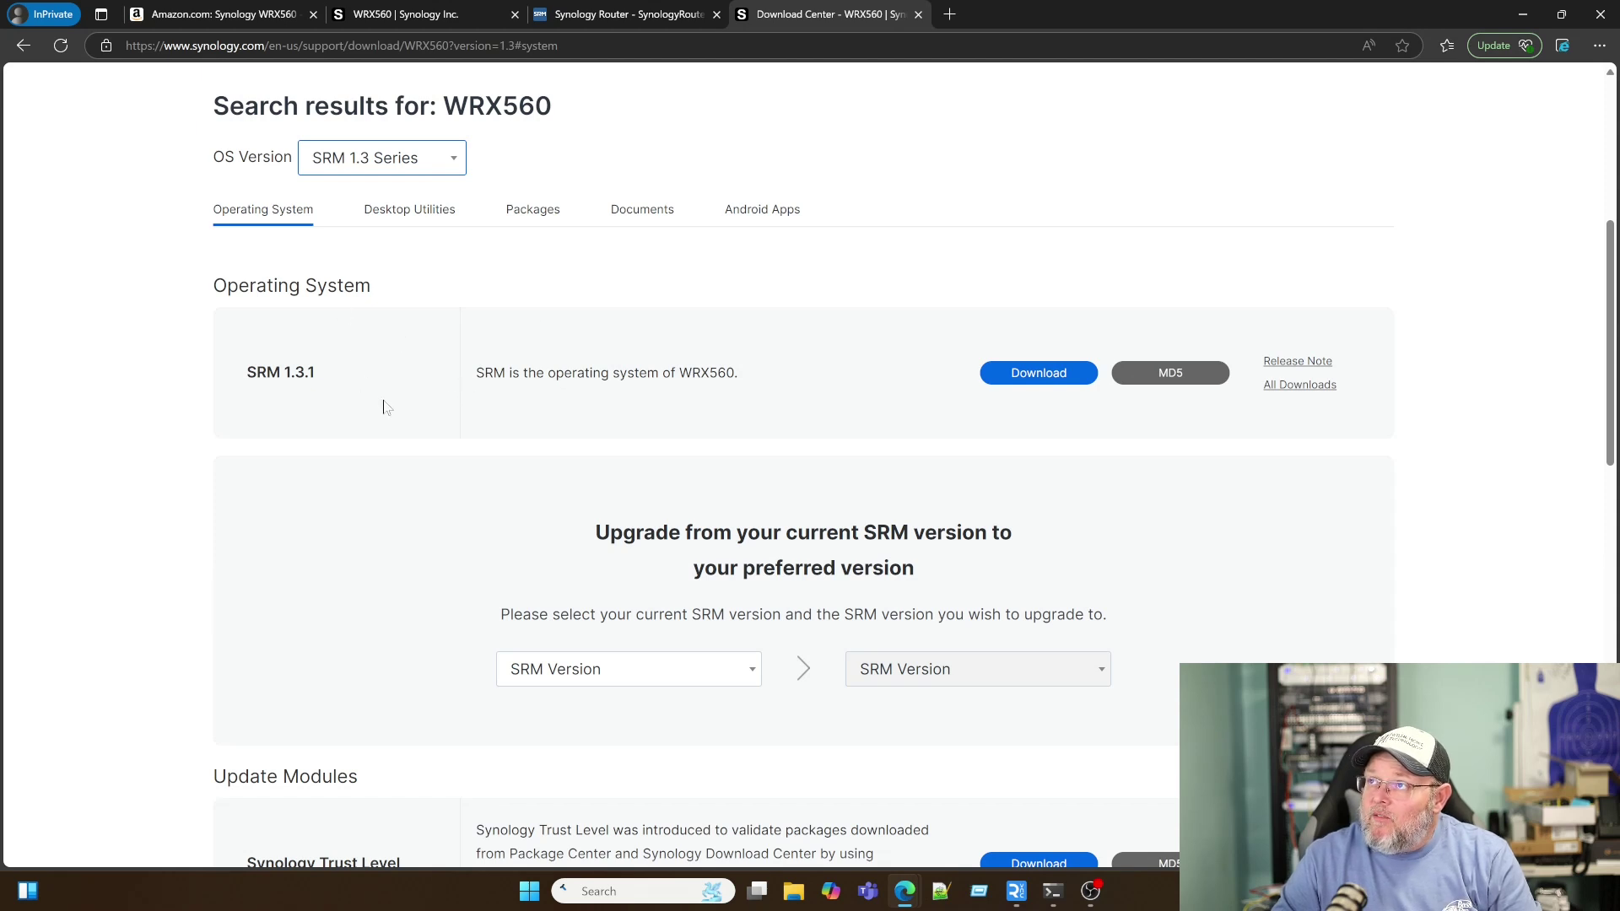
Step: Return to the Synology Router tab, now showing the SynologyRouter sign-in page after the restart
left_click(609, 18)
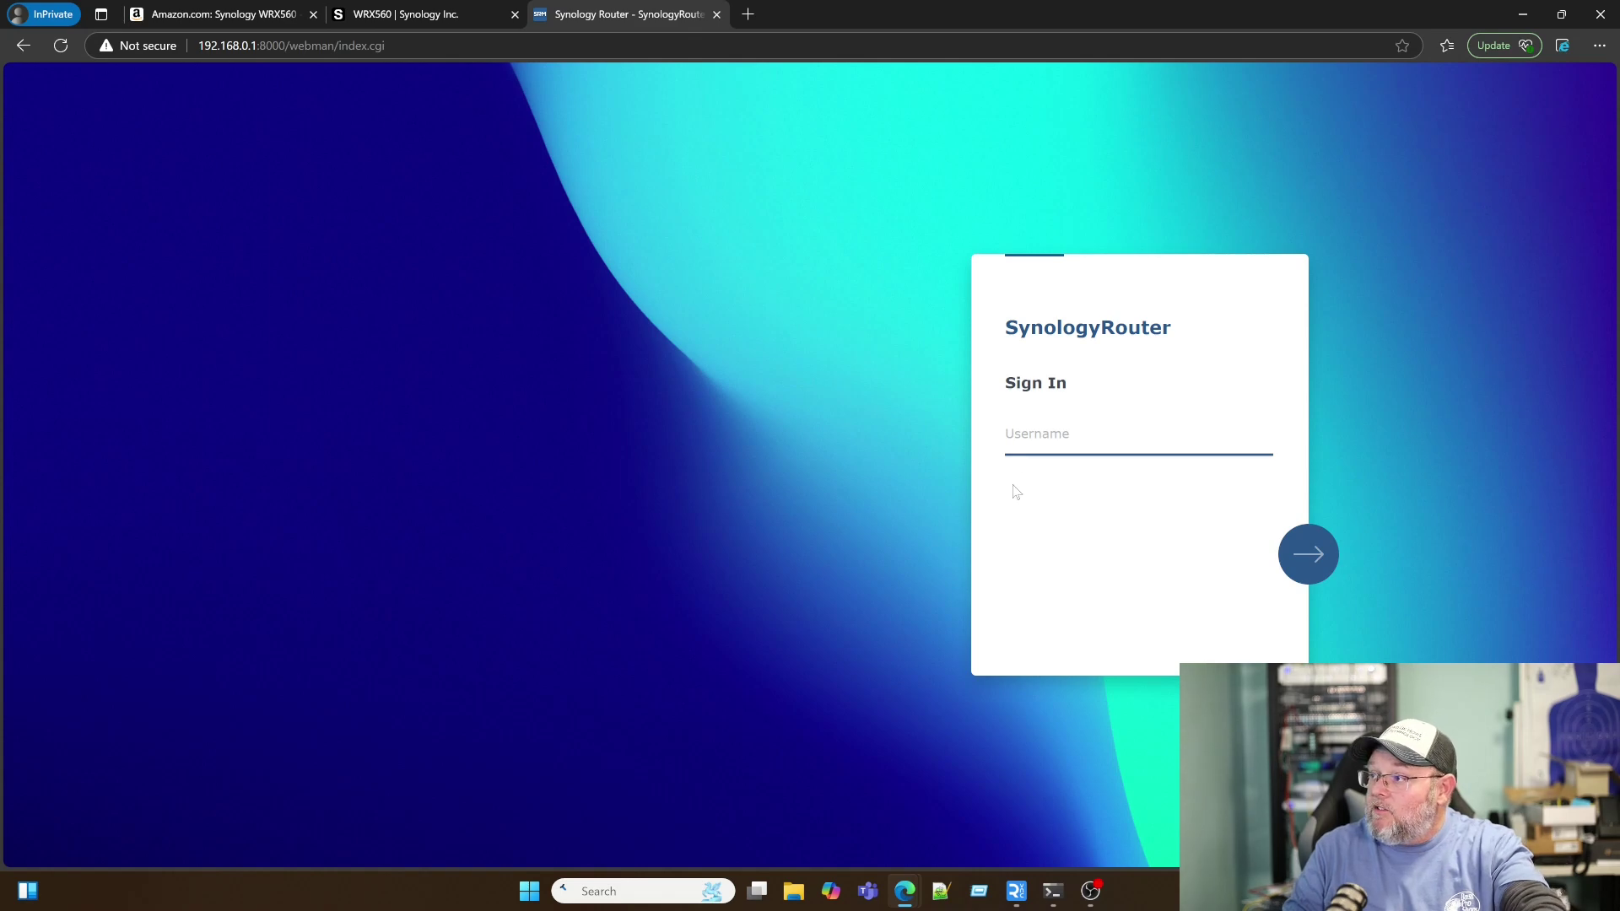
Step: Sign in to the router with the account username and password
type("whowe")
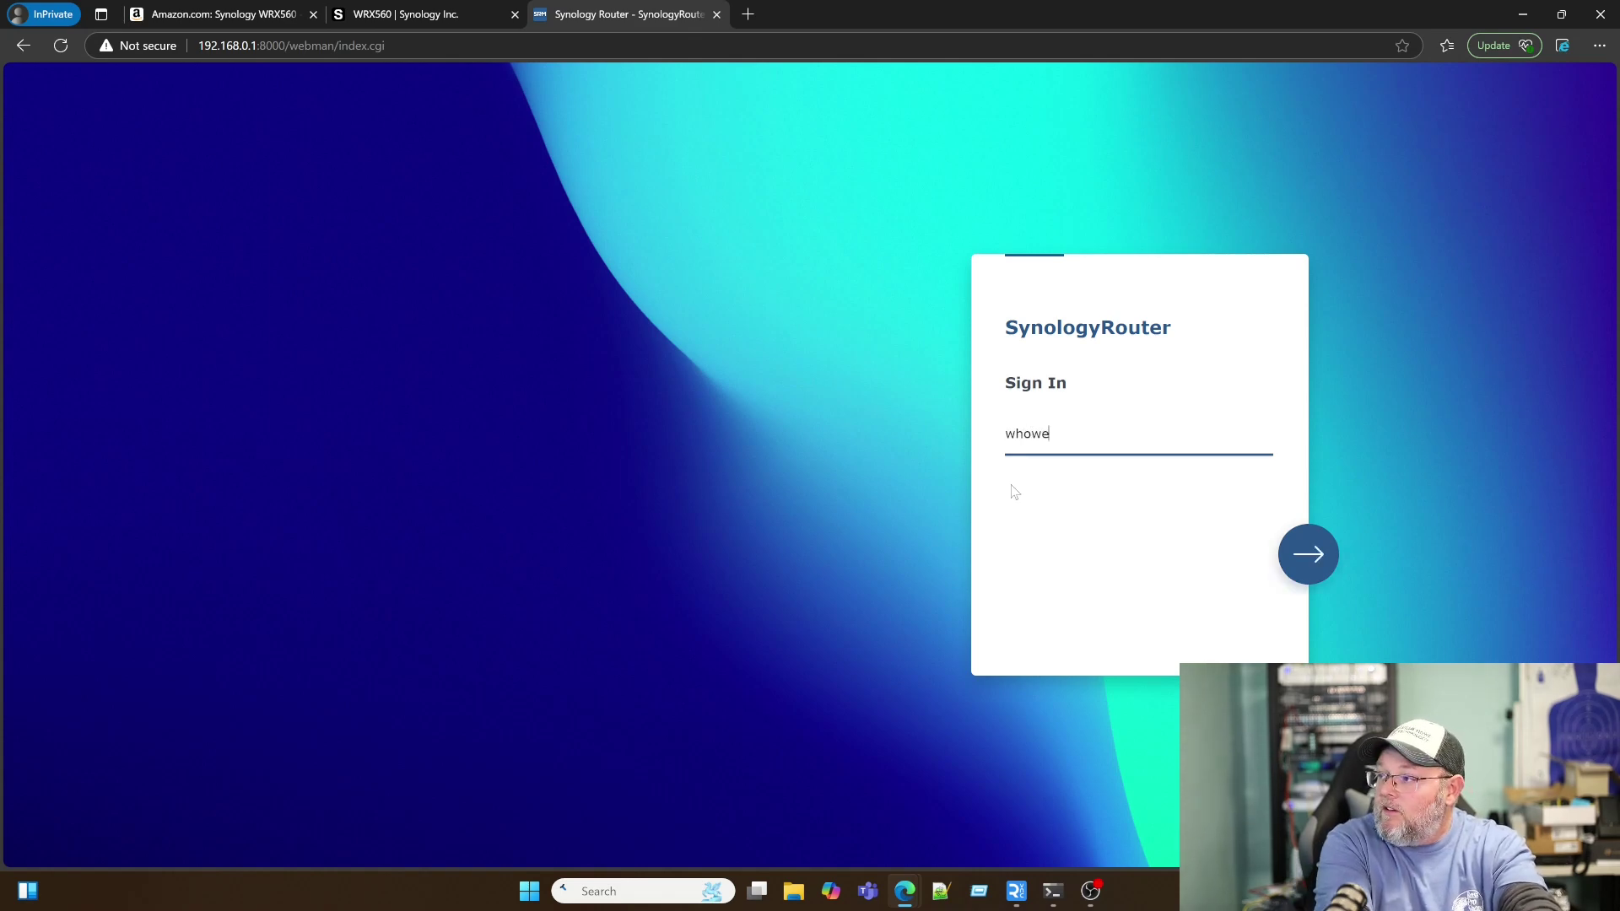
key("Return")
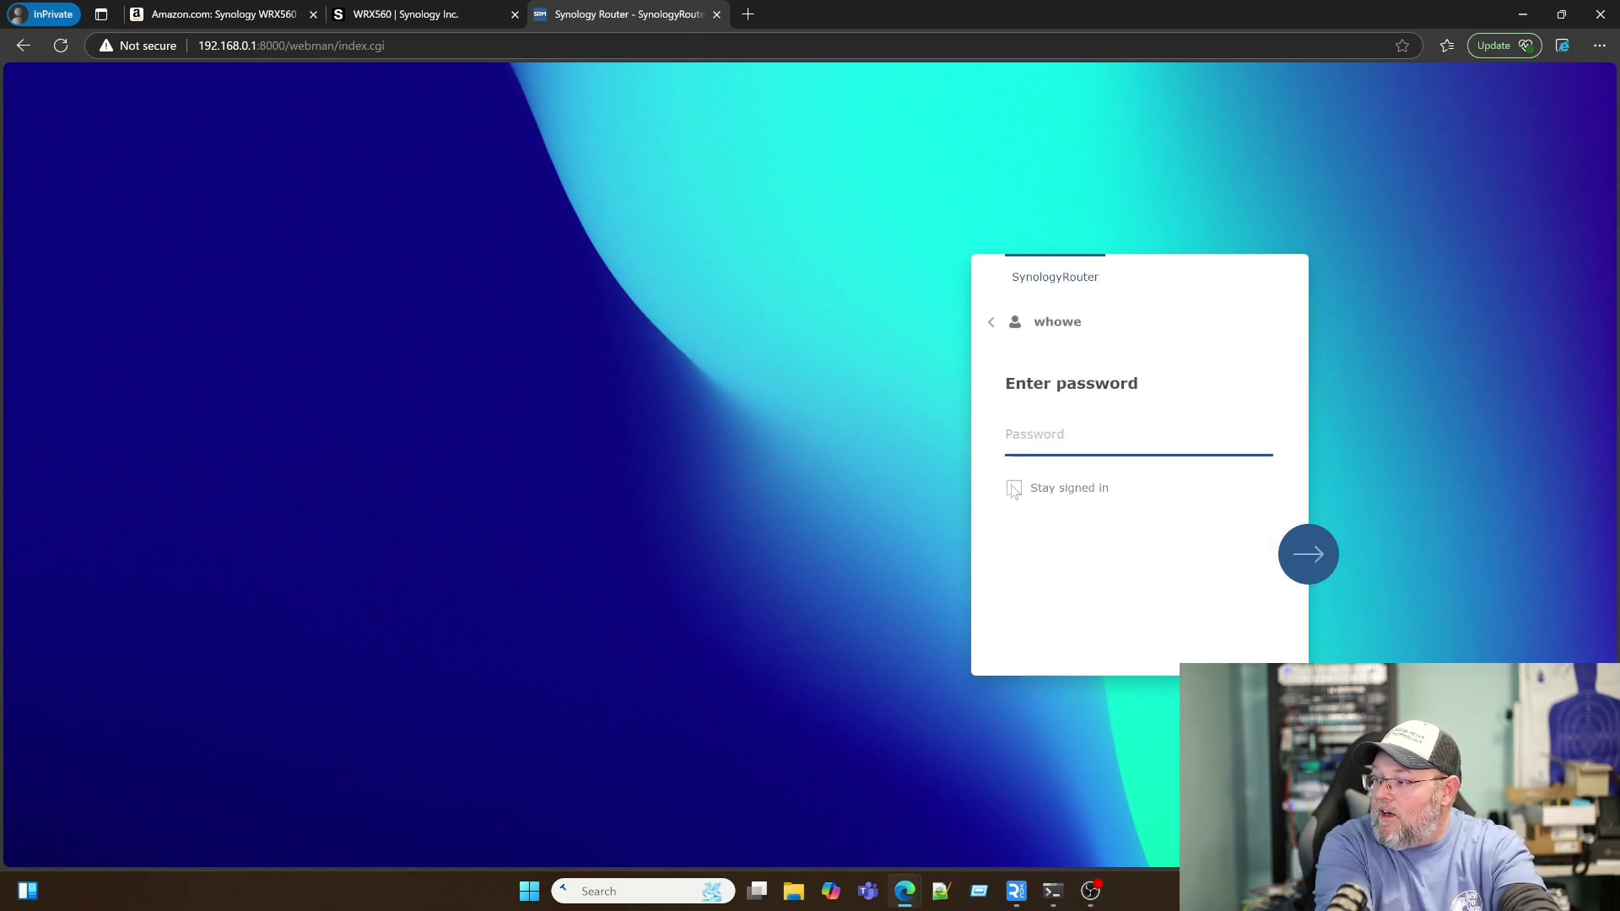
type("******")
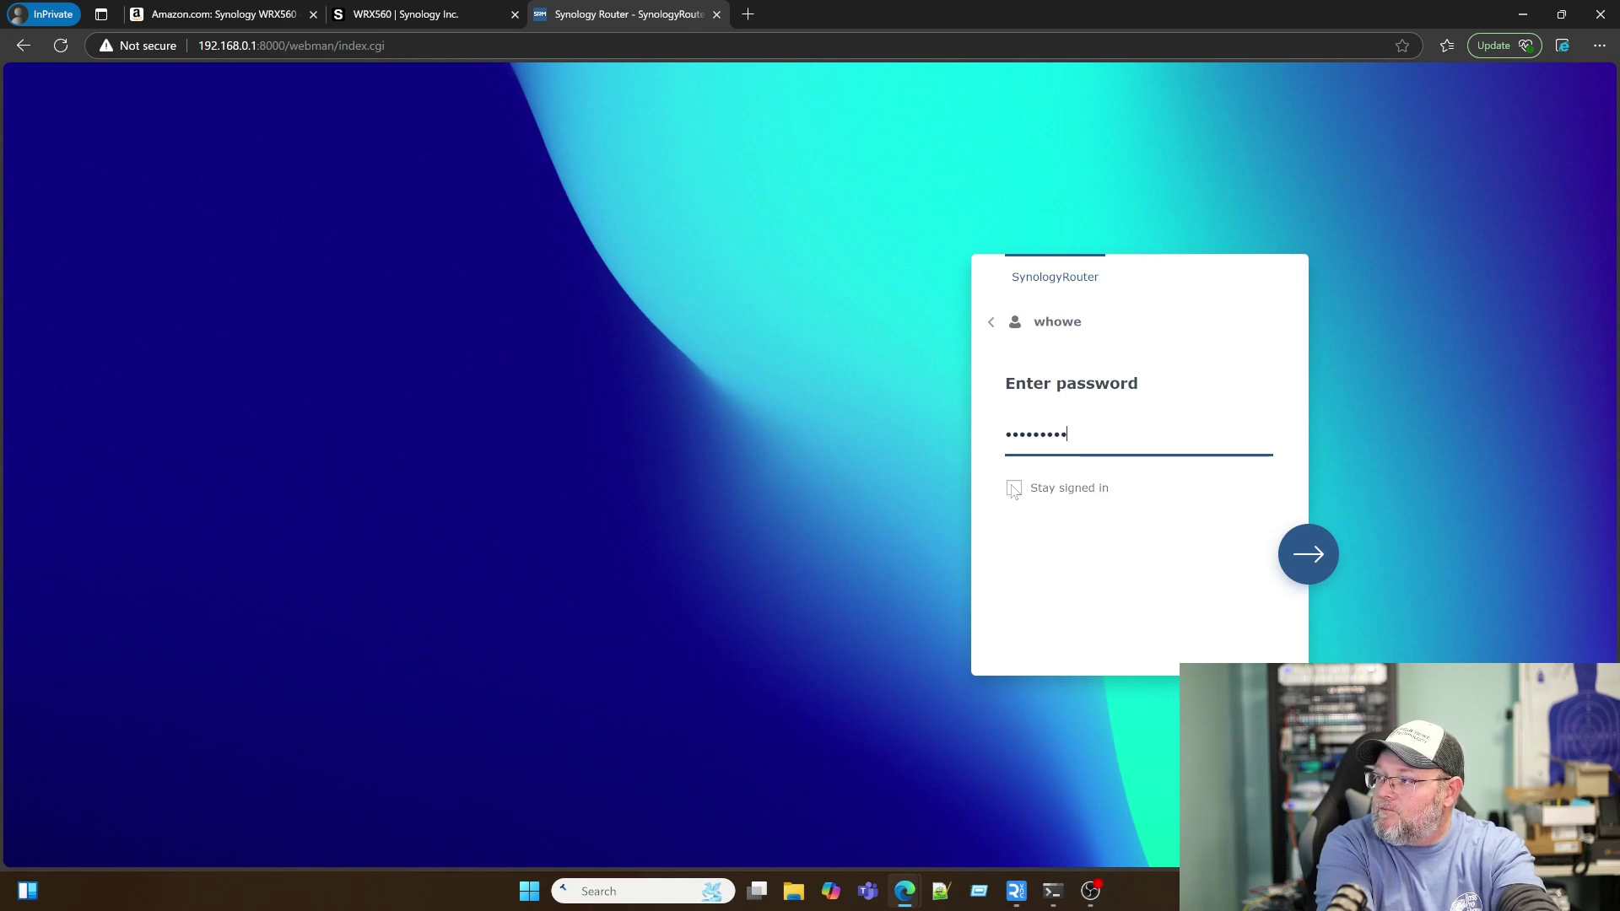
type("***")
key("Return")
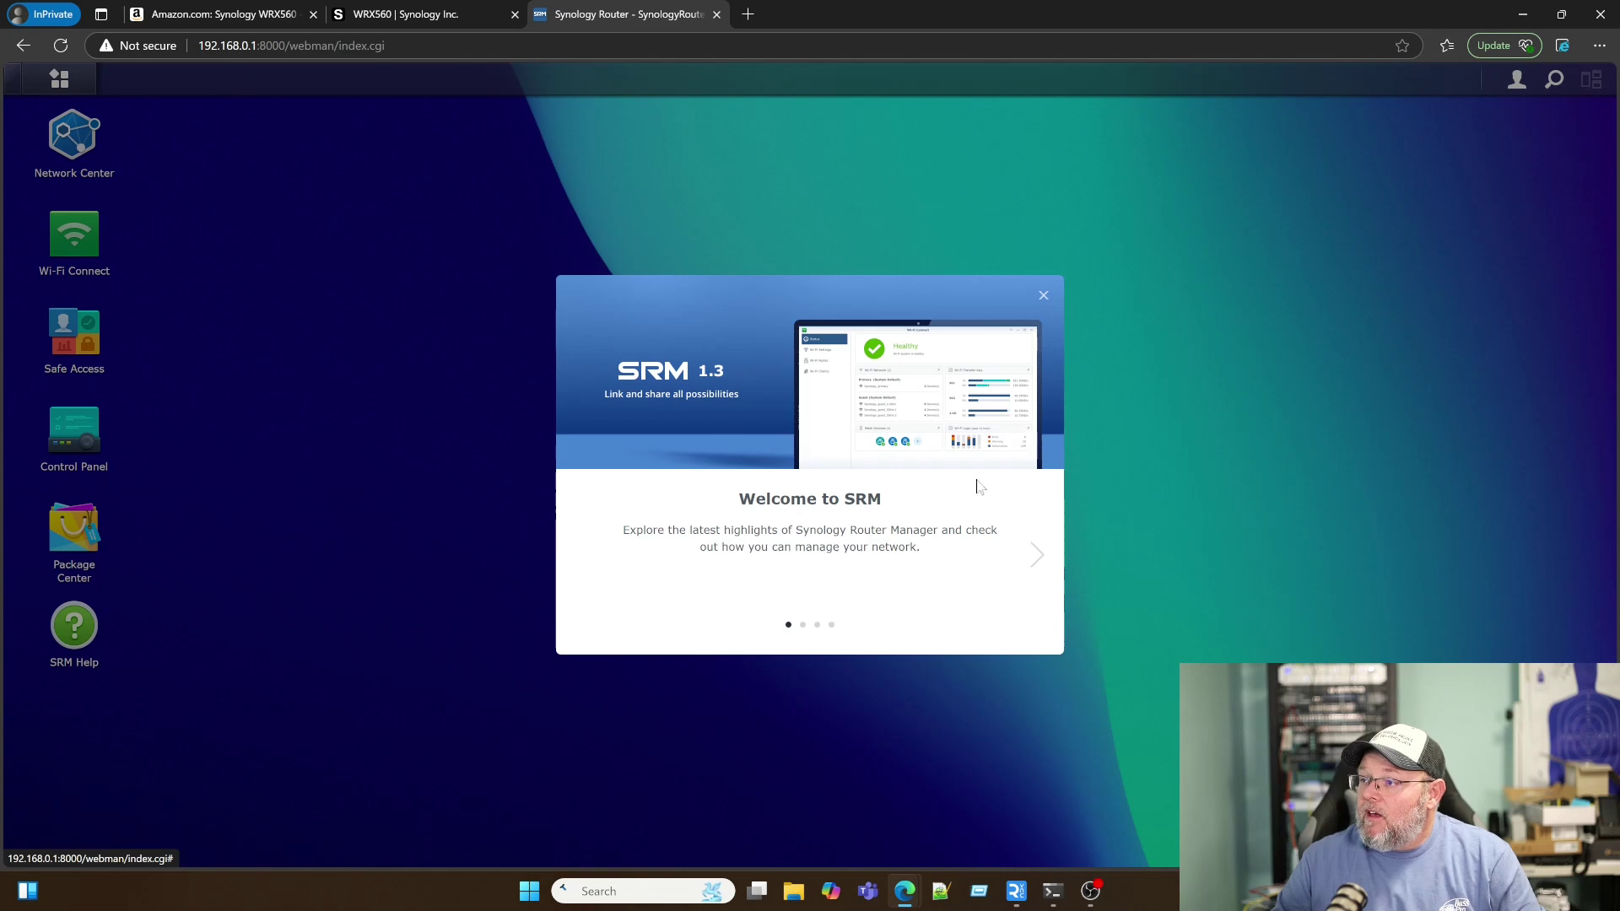
Step: Step through the three welcome slides and dismiss the welcome tour
left_click(1039, 555)
left_click(1038, 555)
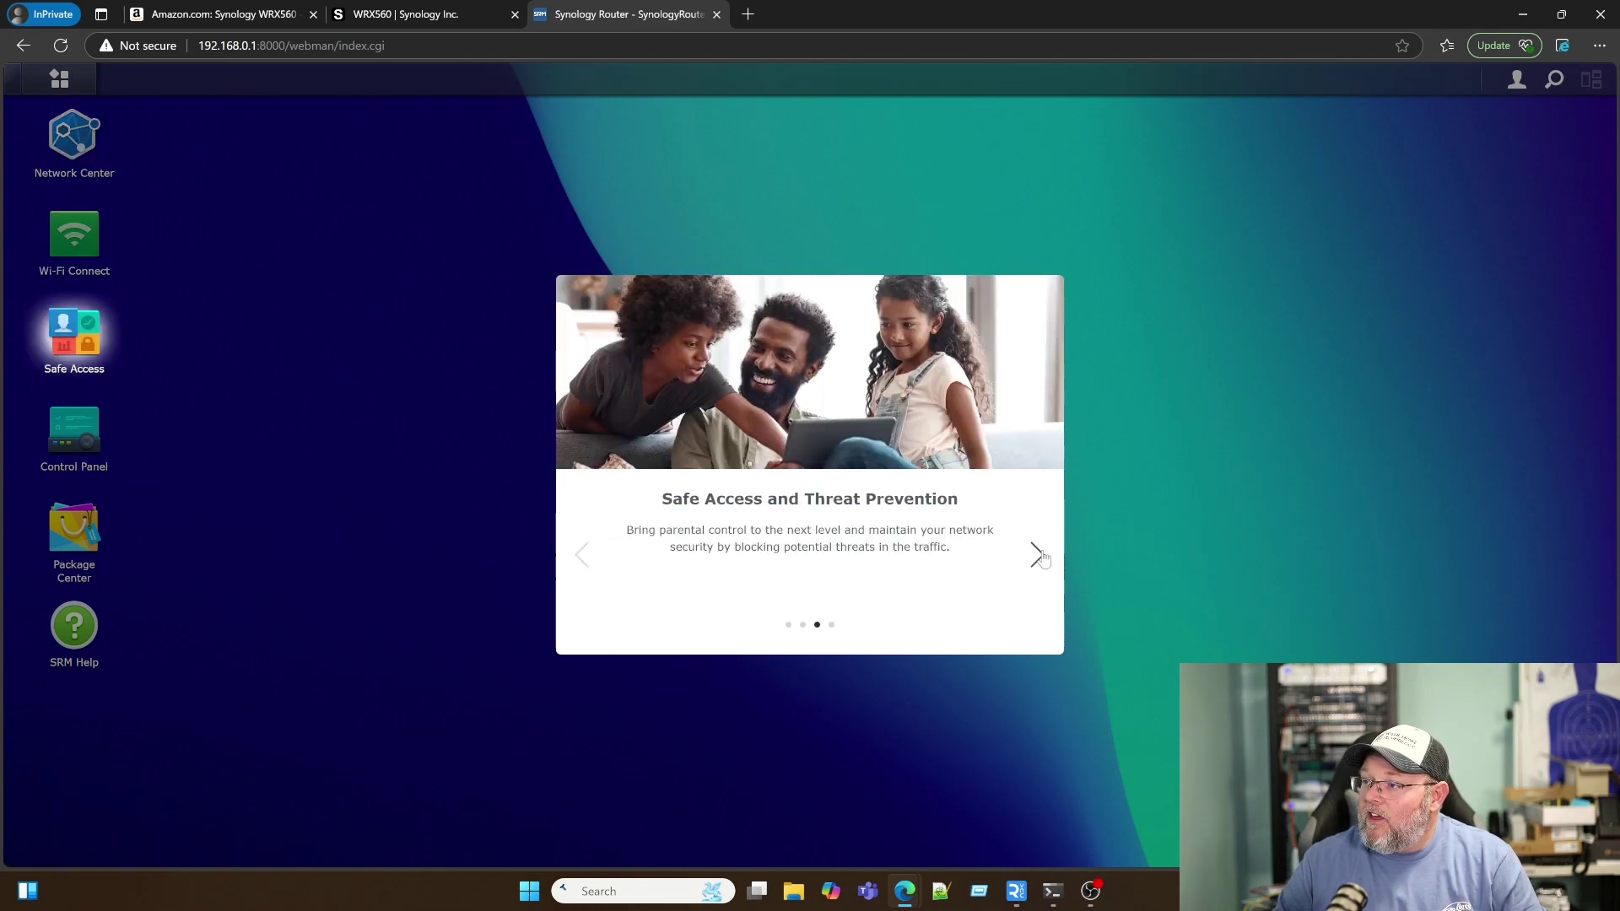
left_click(1039, 555)
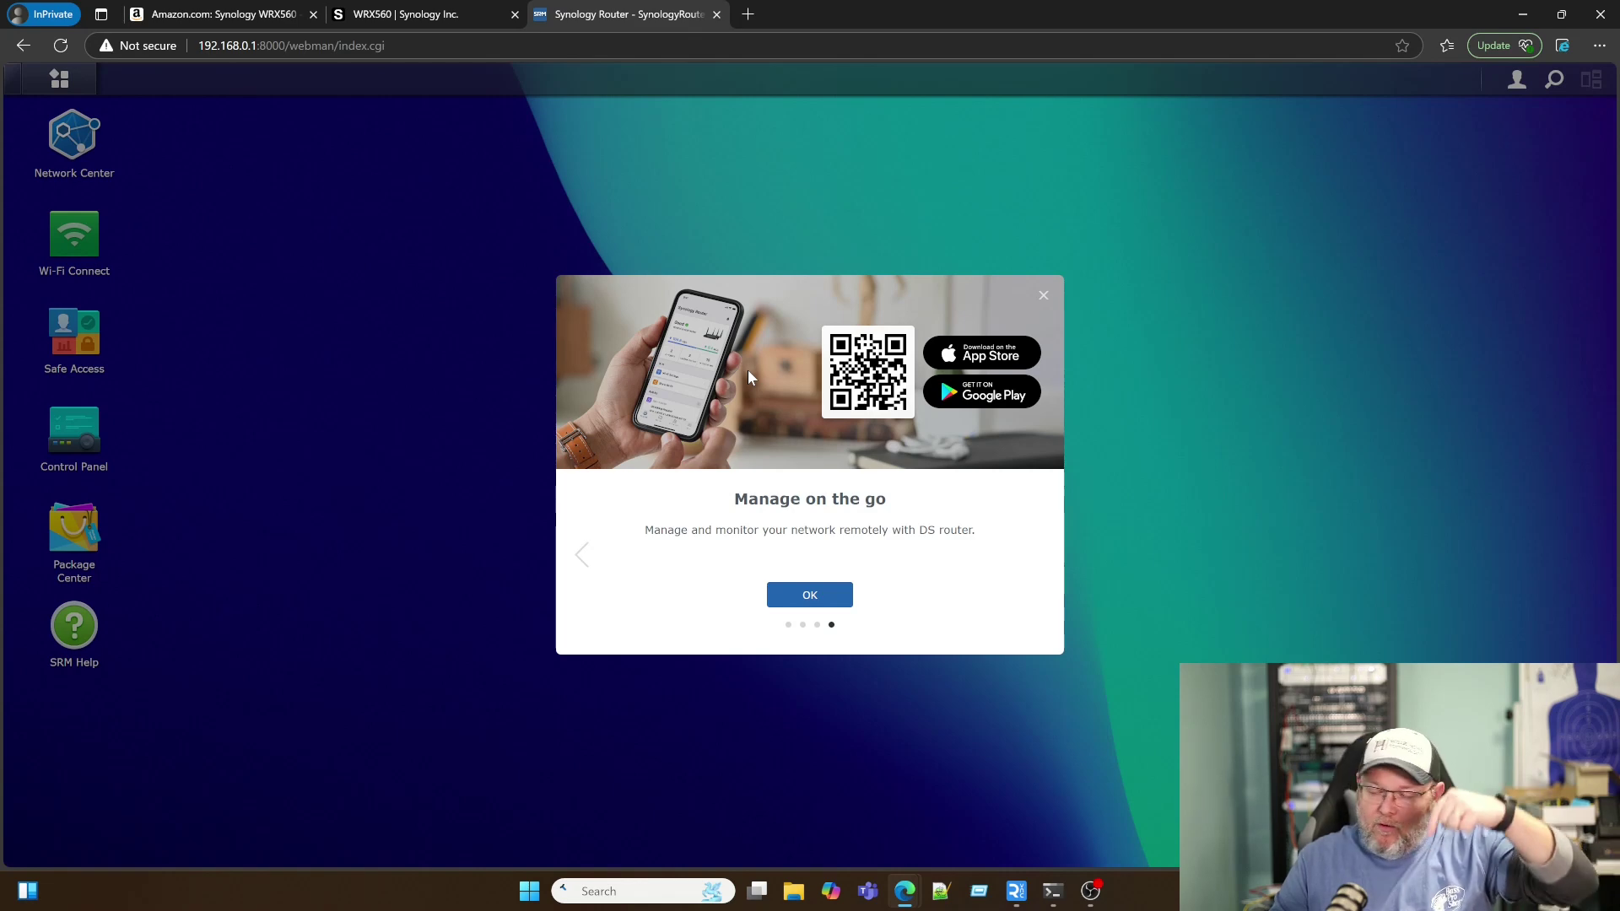
left_click(1043, 297)
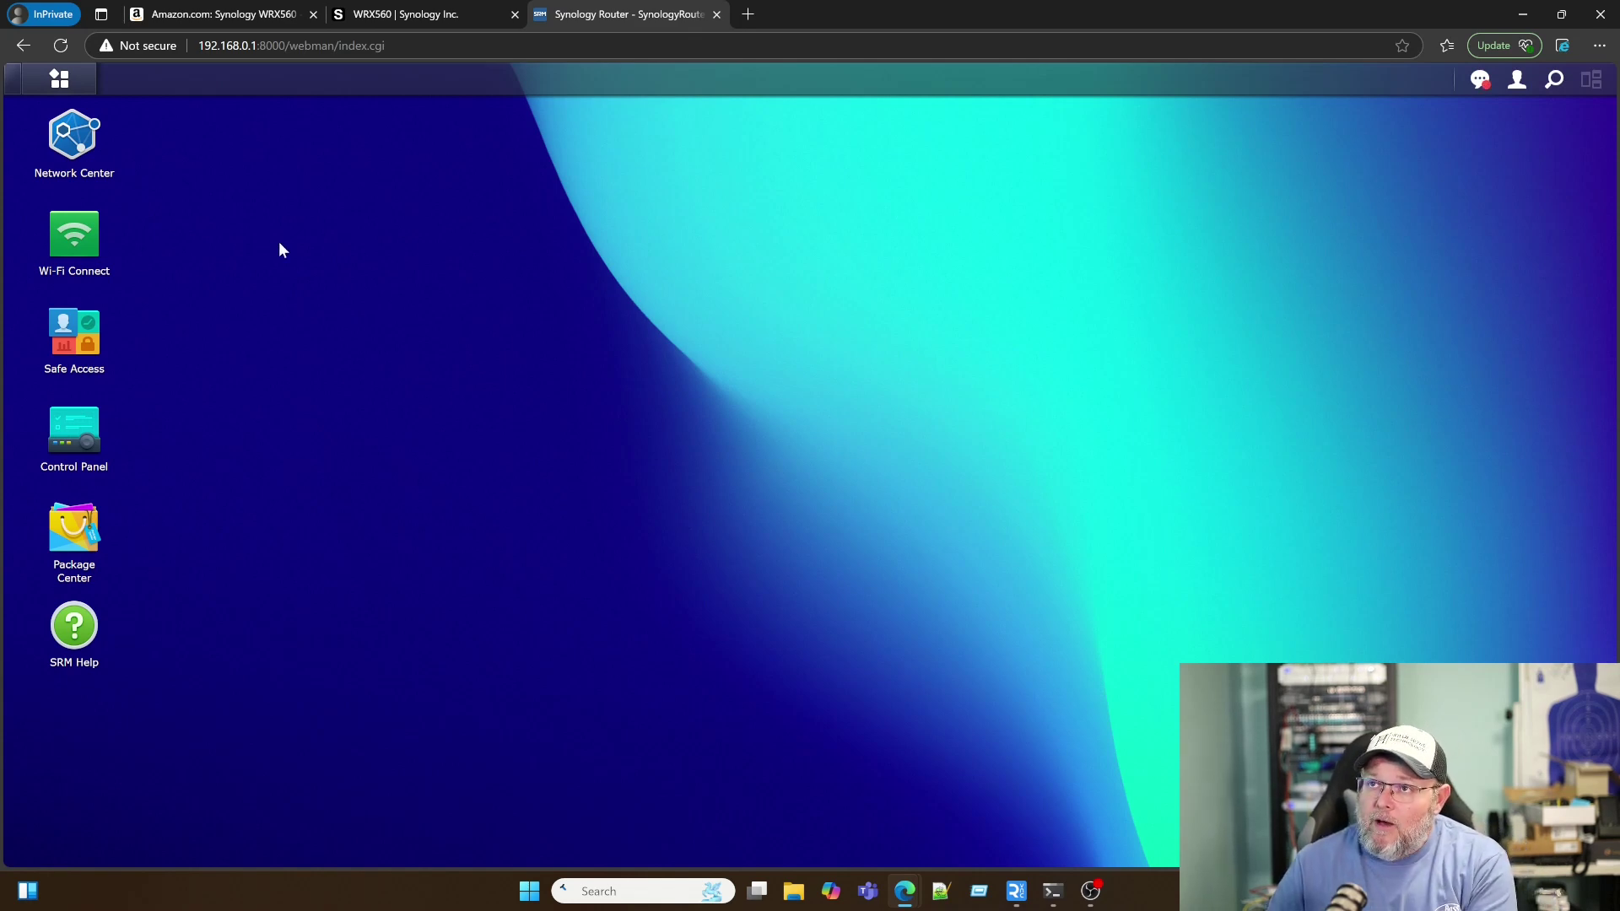
left_click(75, 88)
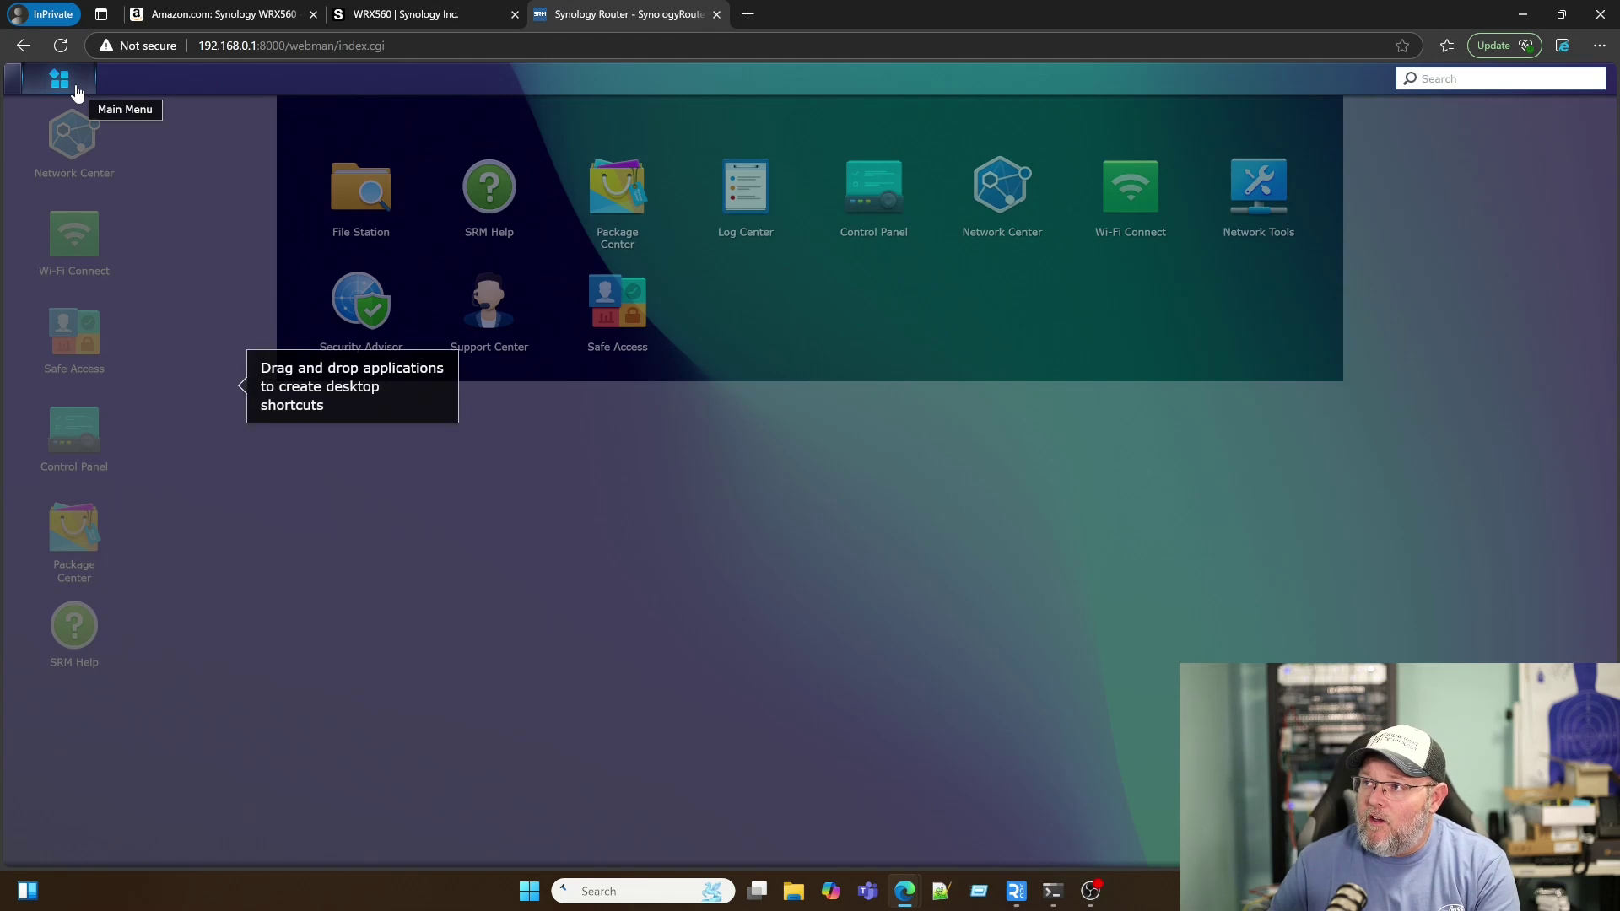
left_click(239, 458)
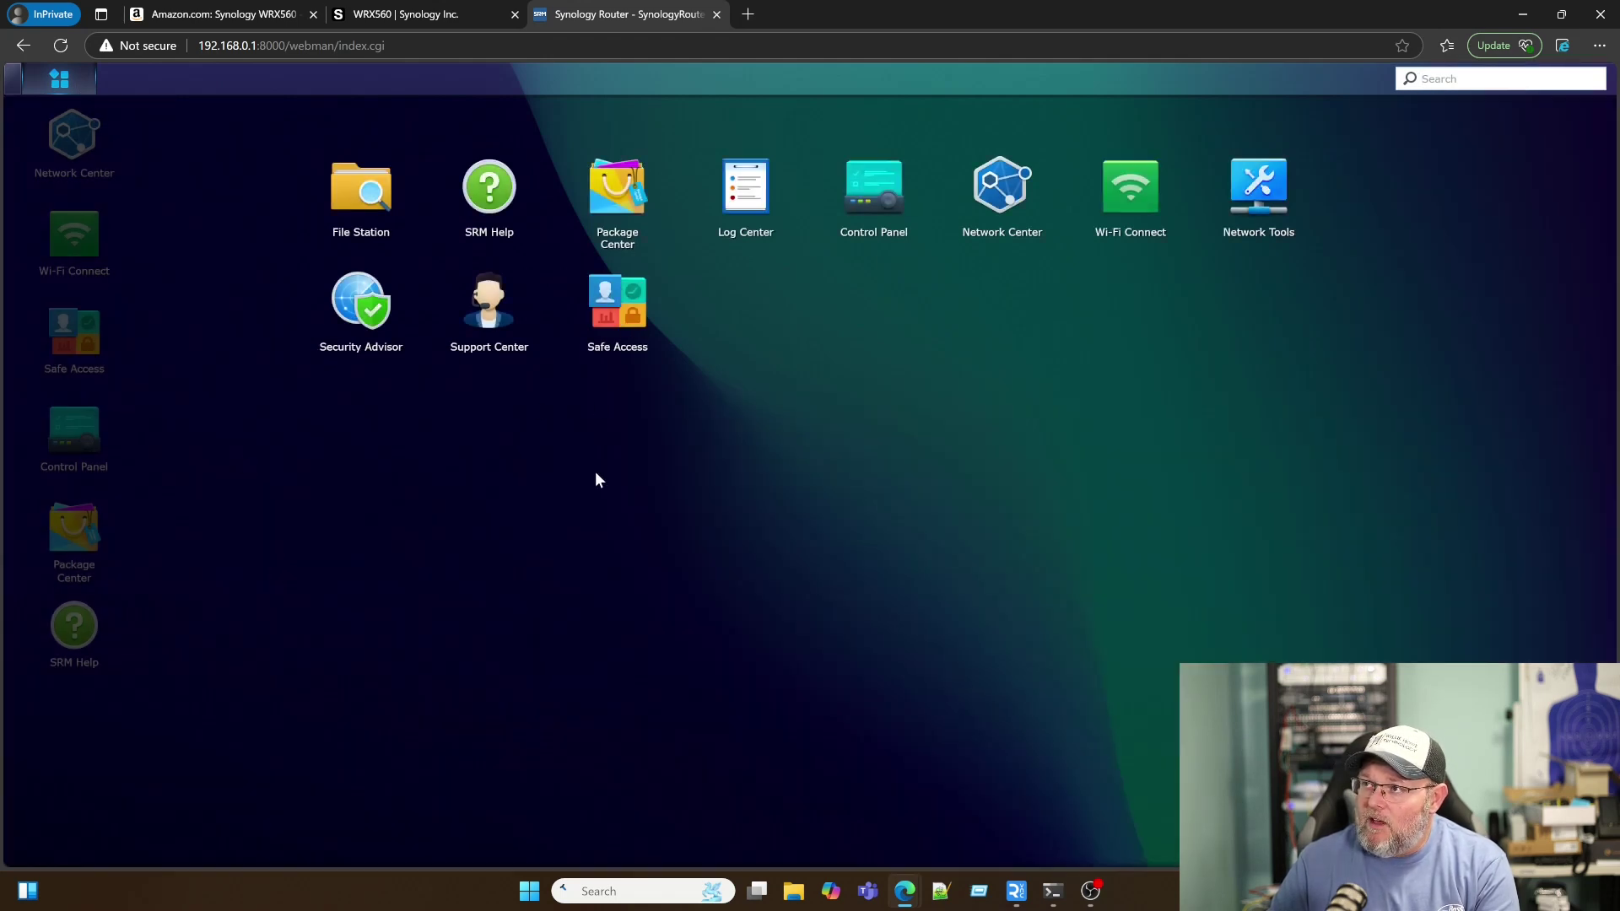
left_click(624, 207)
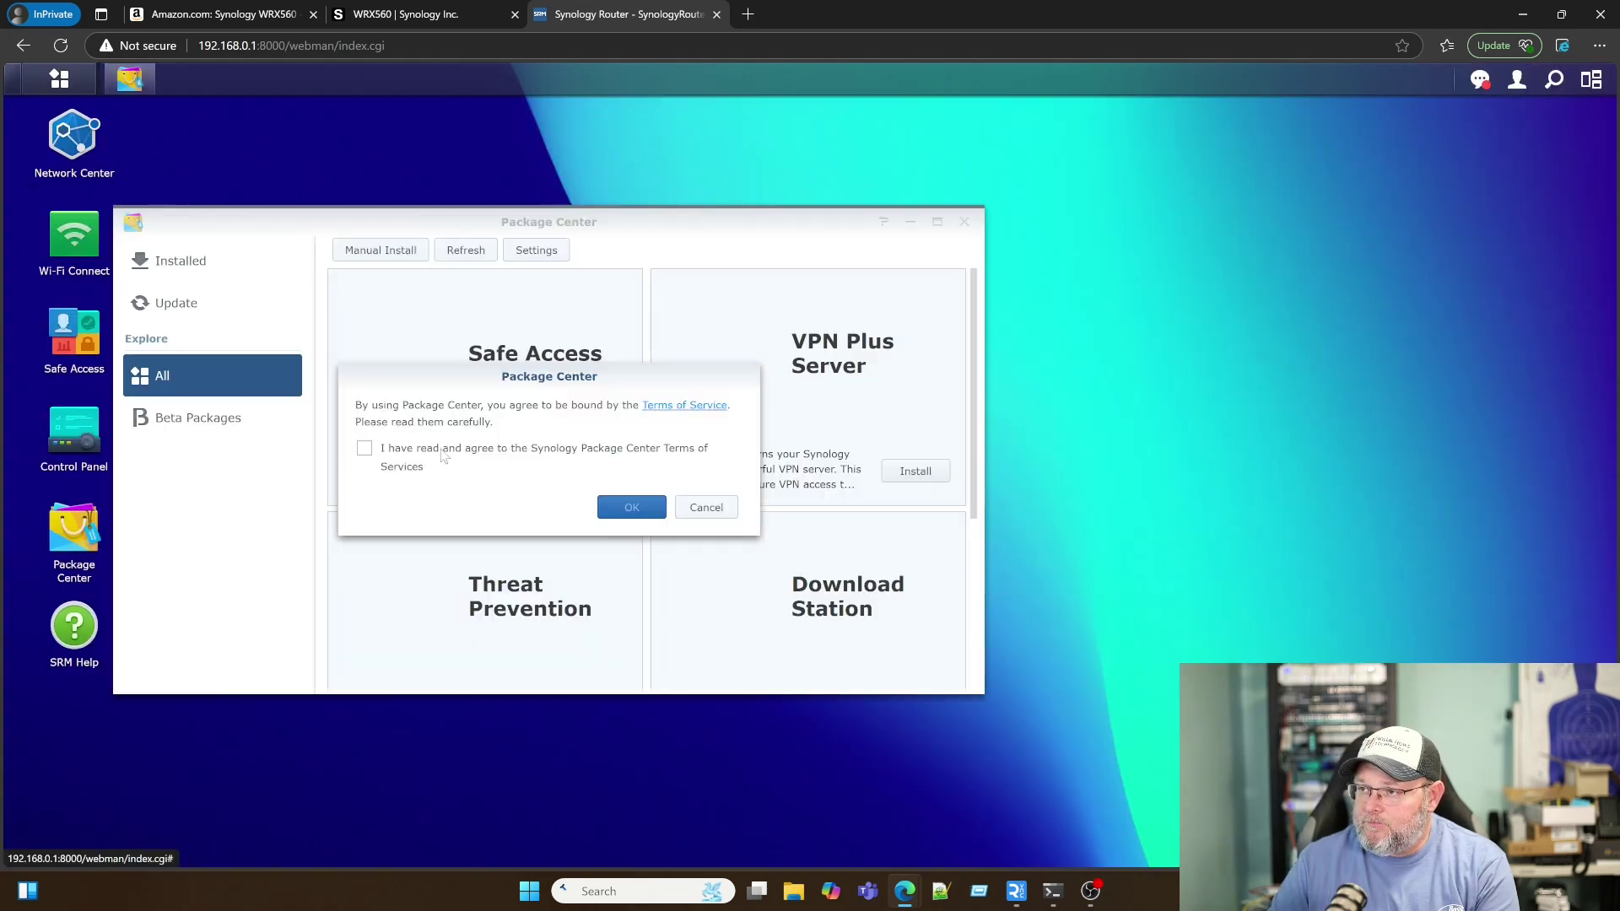
left_click(414, 451)
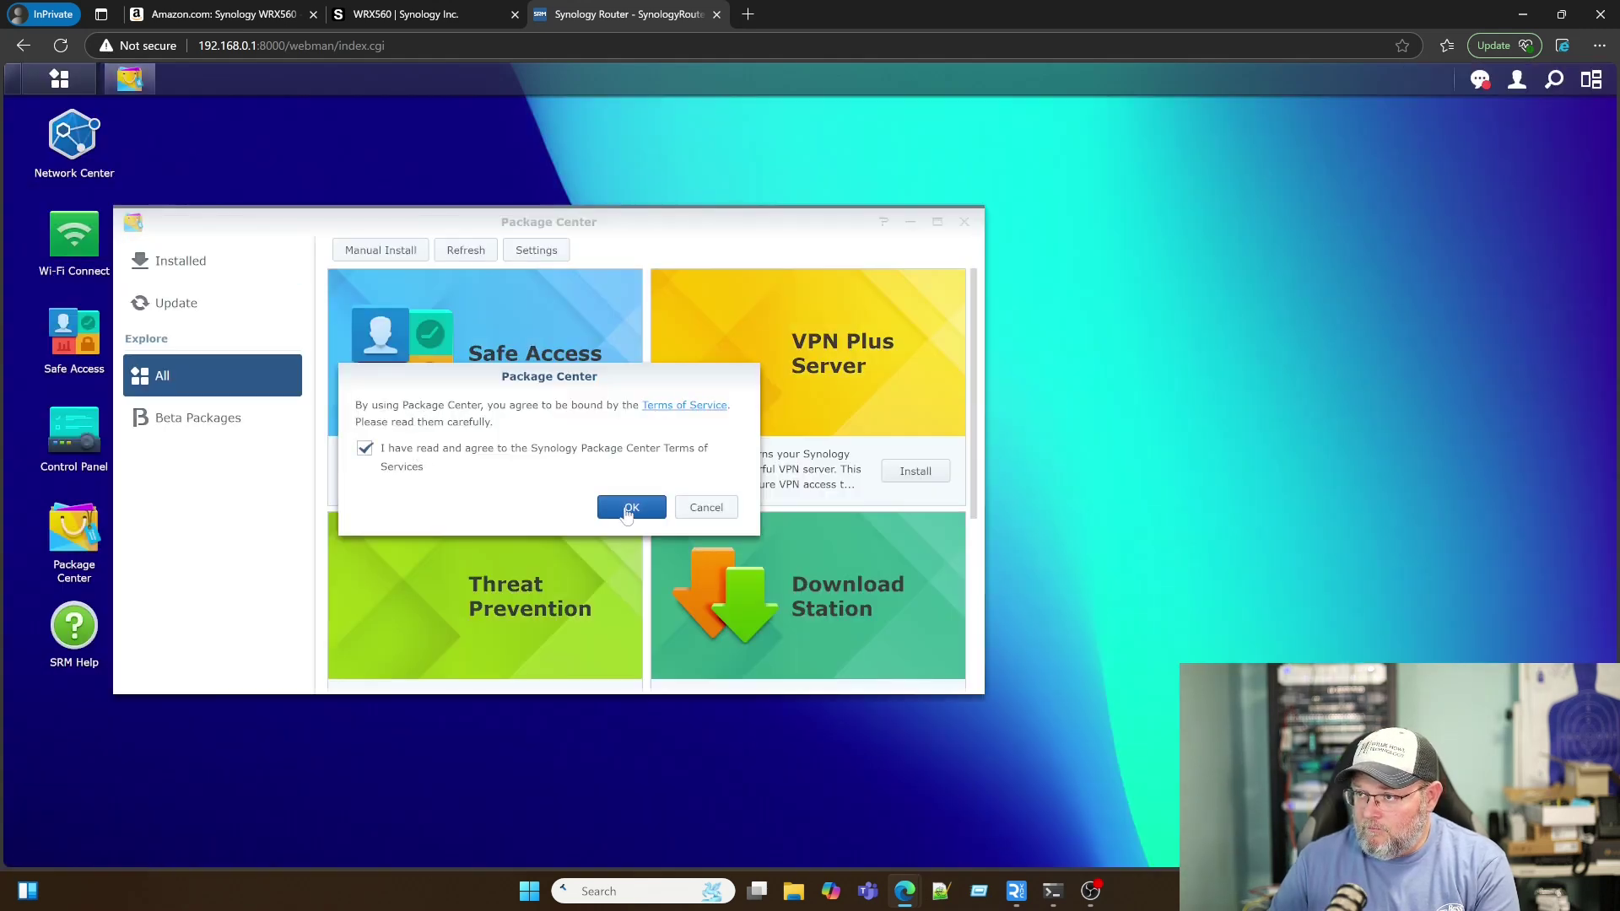
left_click(629, 509)
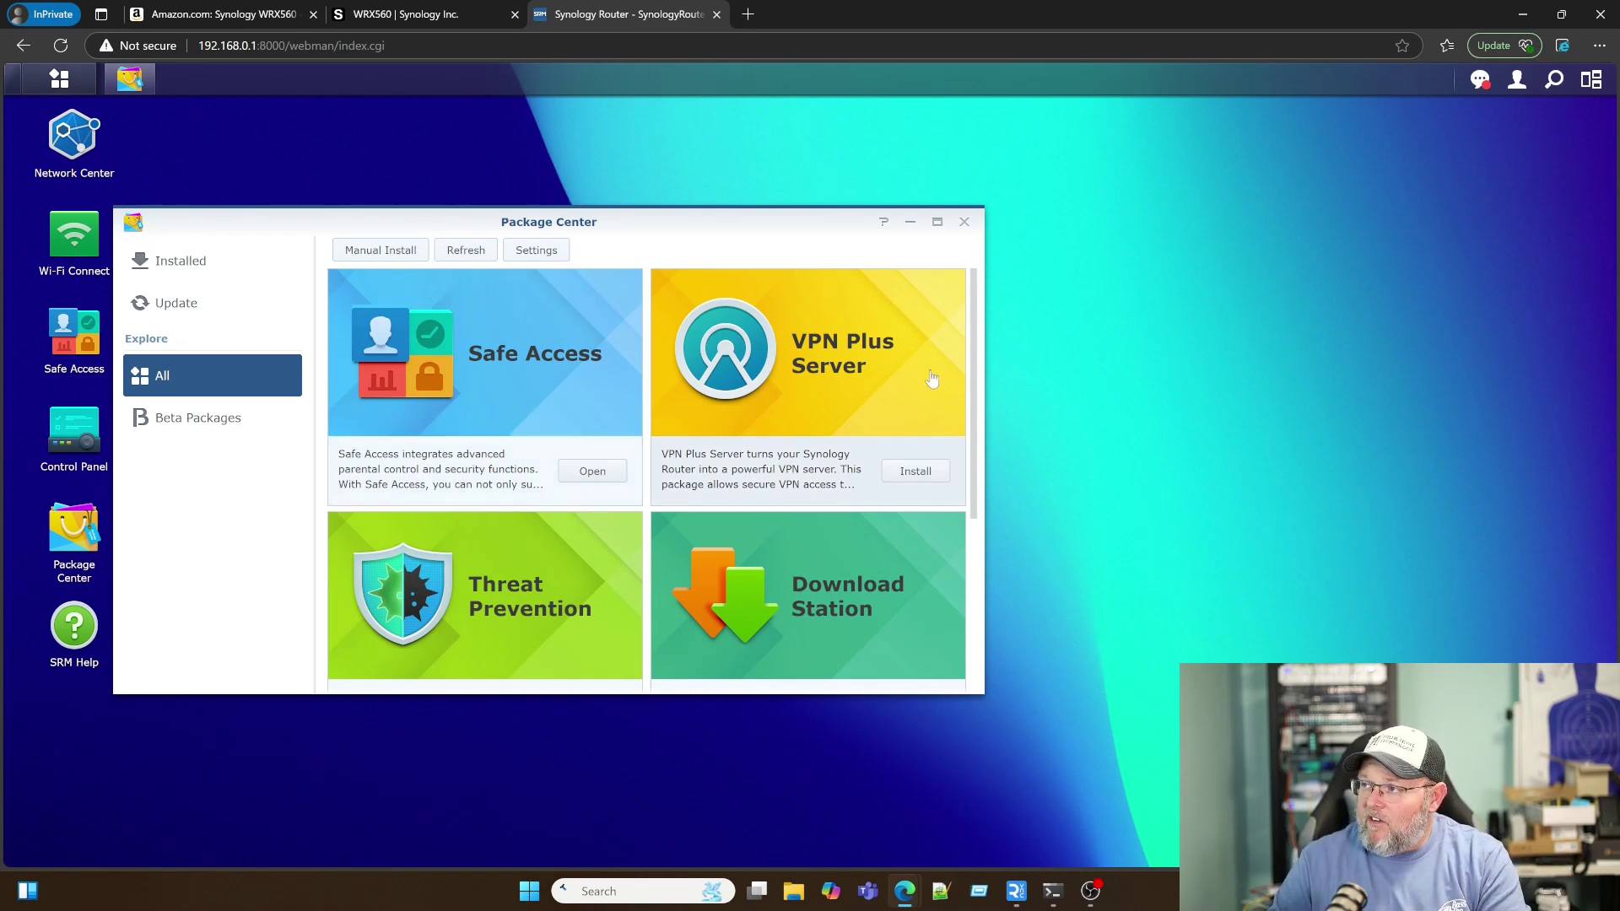
scroll(810, 440, "down", 1)
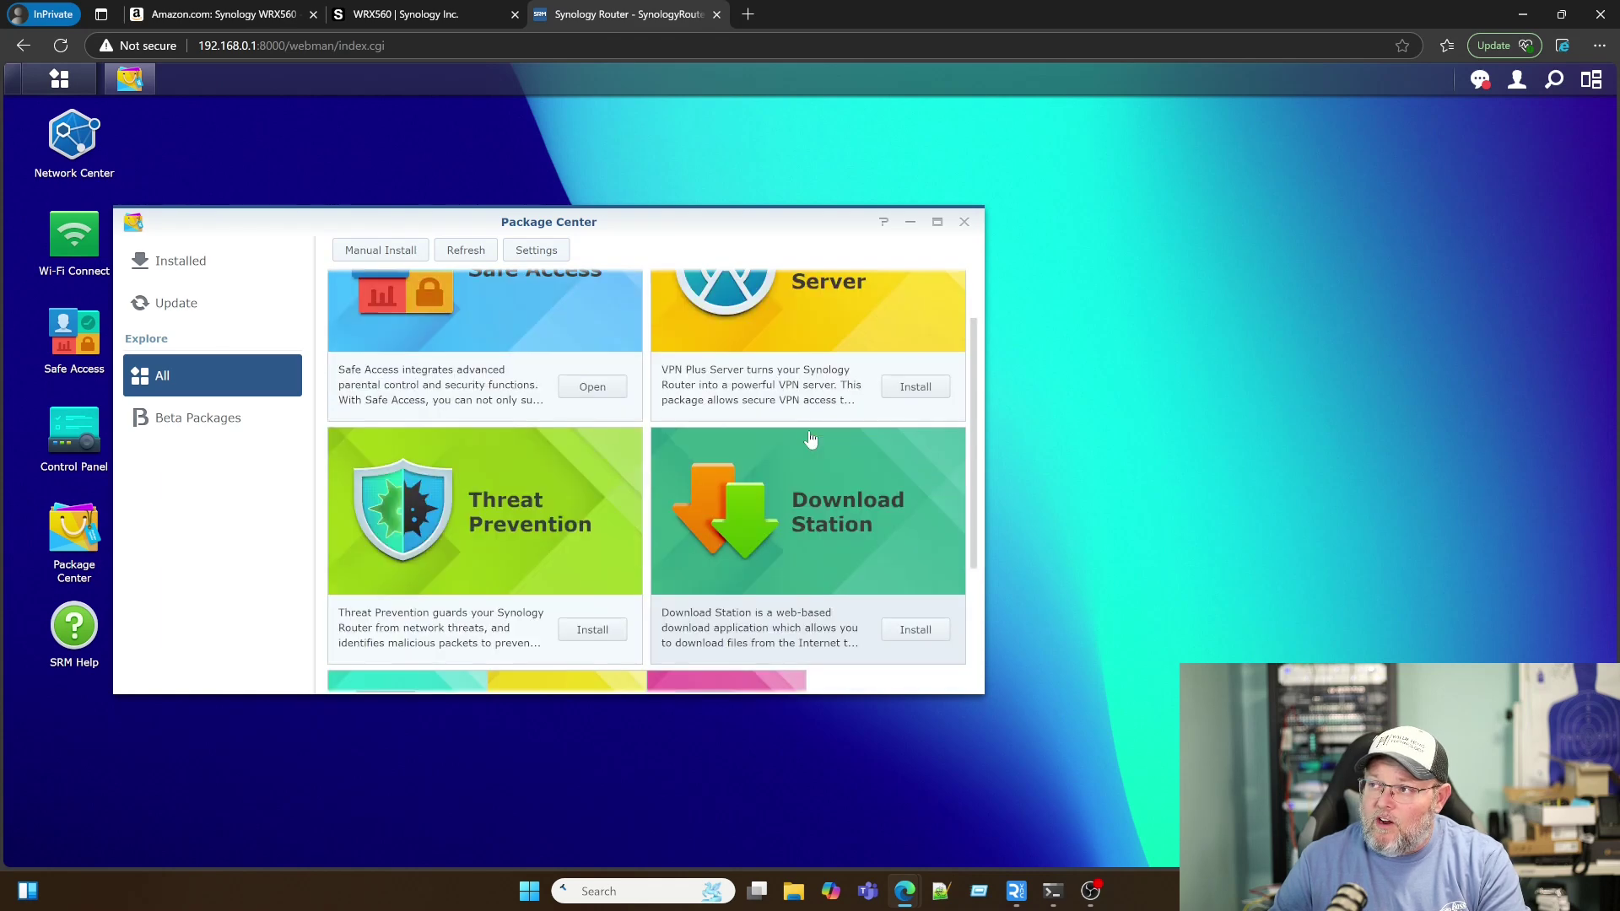
scroll(811, 438, "up", 1)
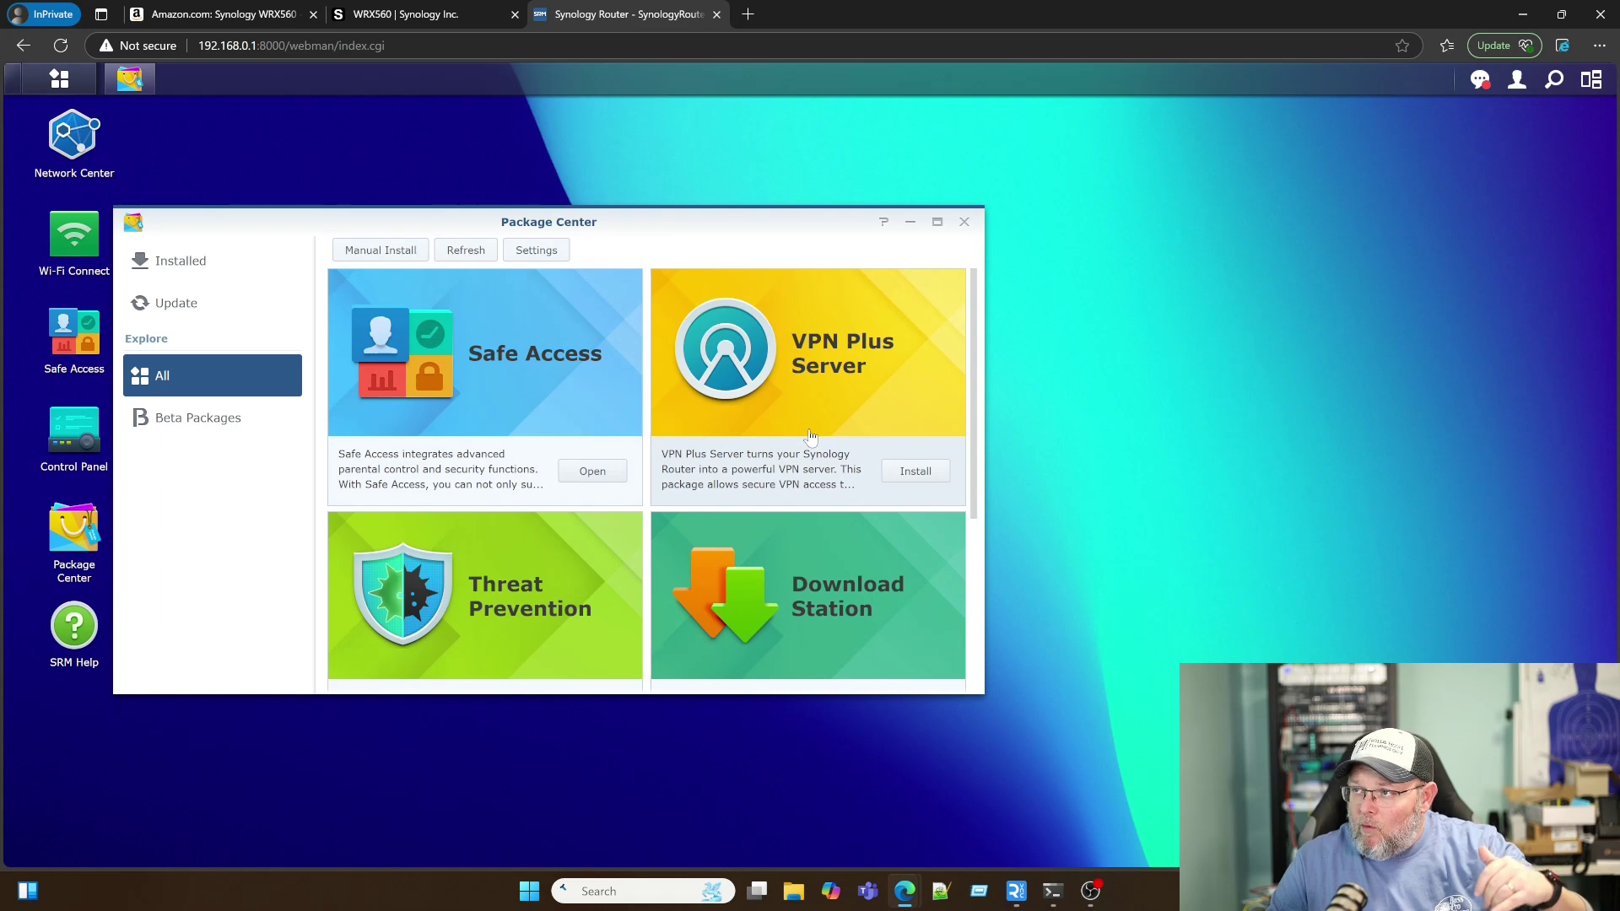
scroll(811, 438, "down", 1)
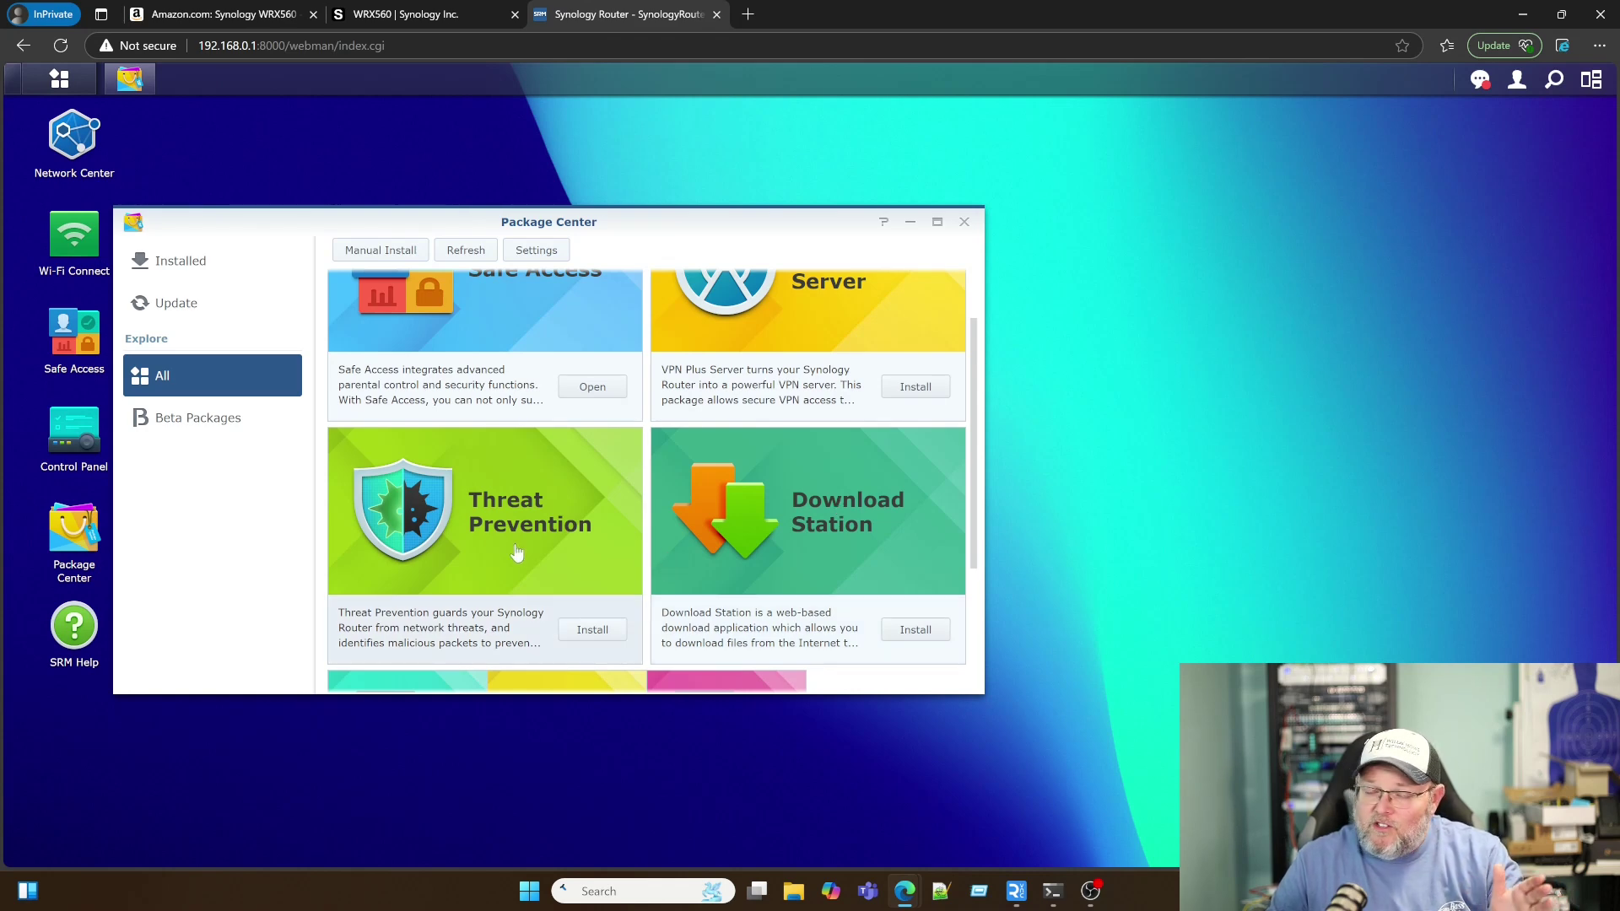
scroll(516, 552, "down", 1)
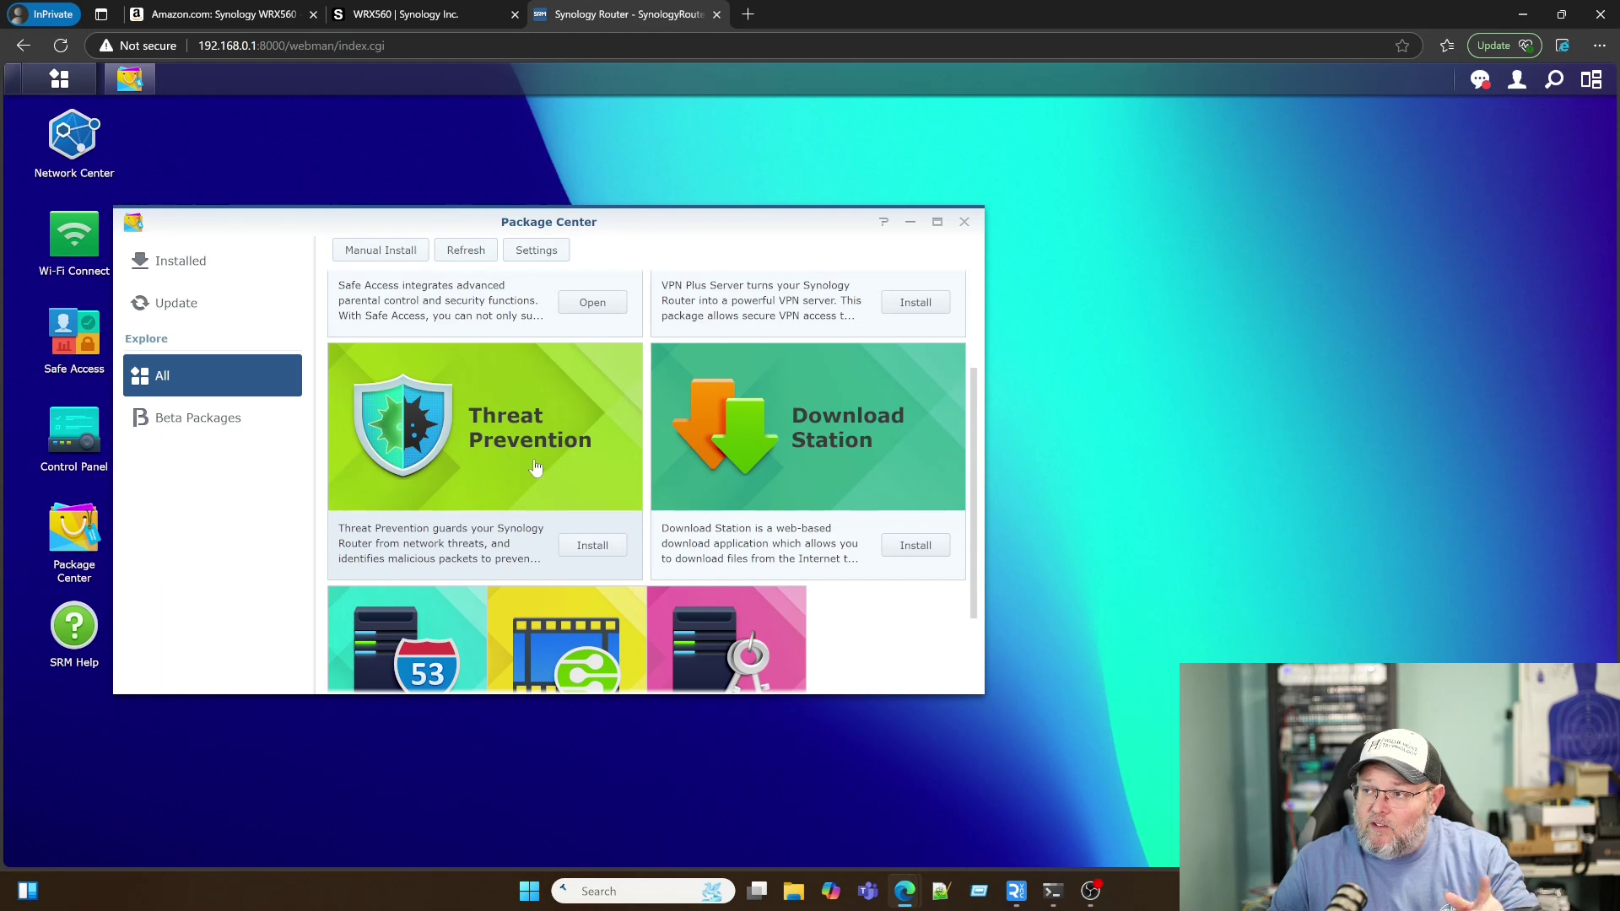
scroll(533, 469, "down", 2)
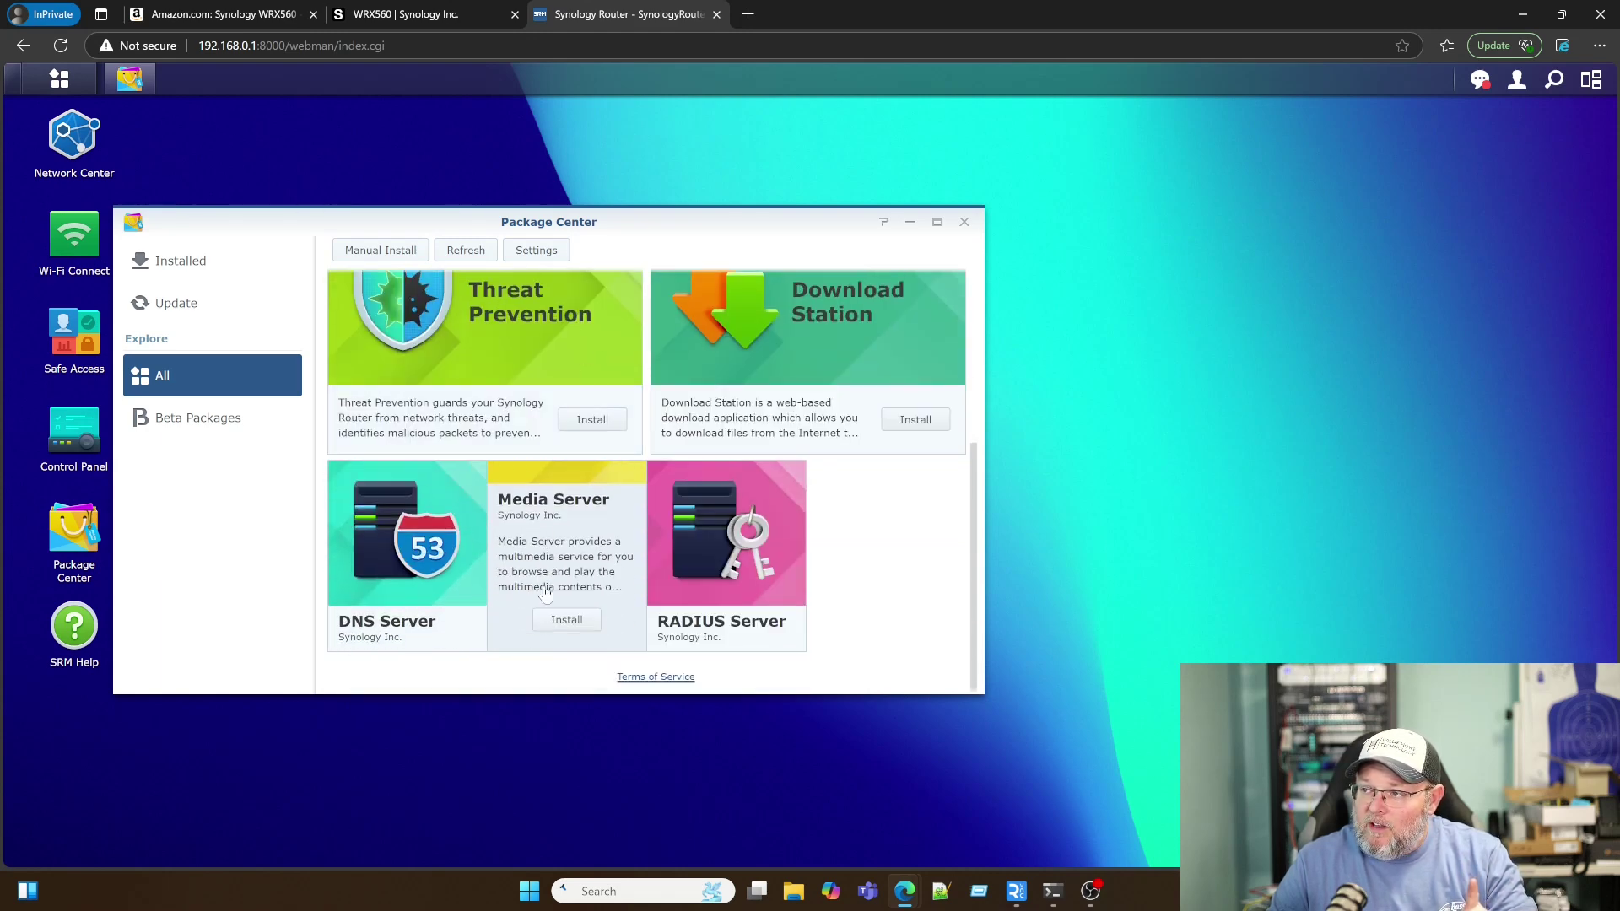
scroll(609, 506, "up", 4)
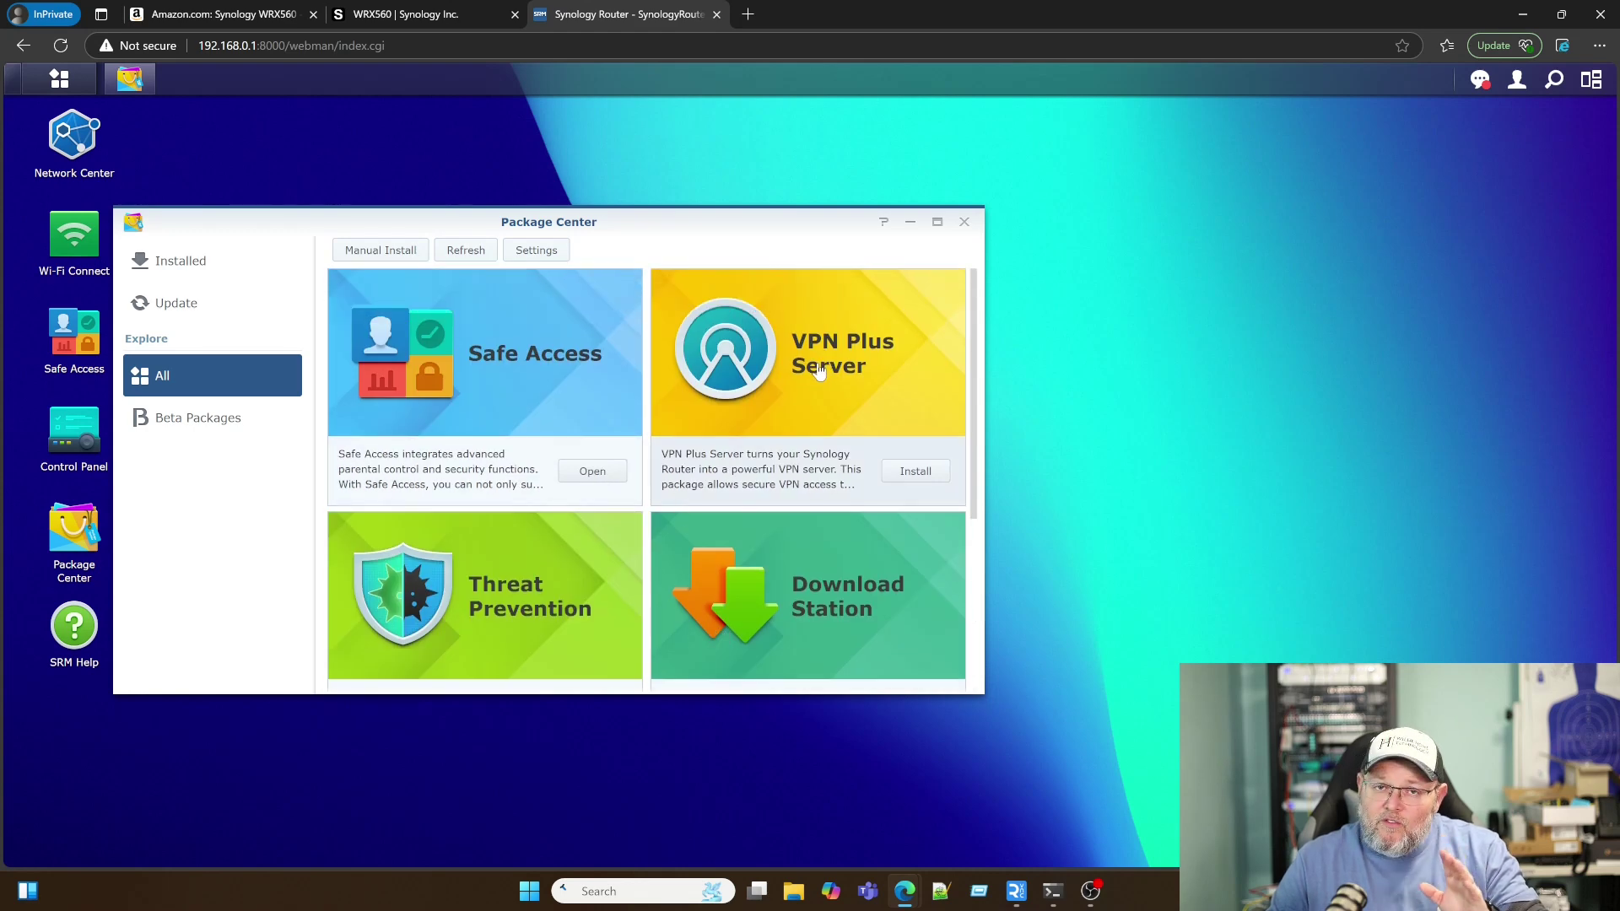
left_click(965, 221)
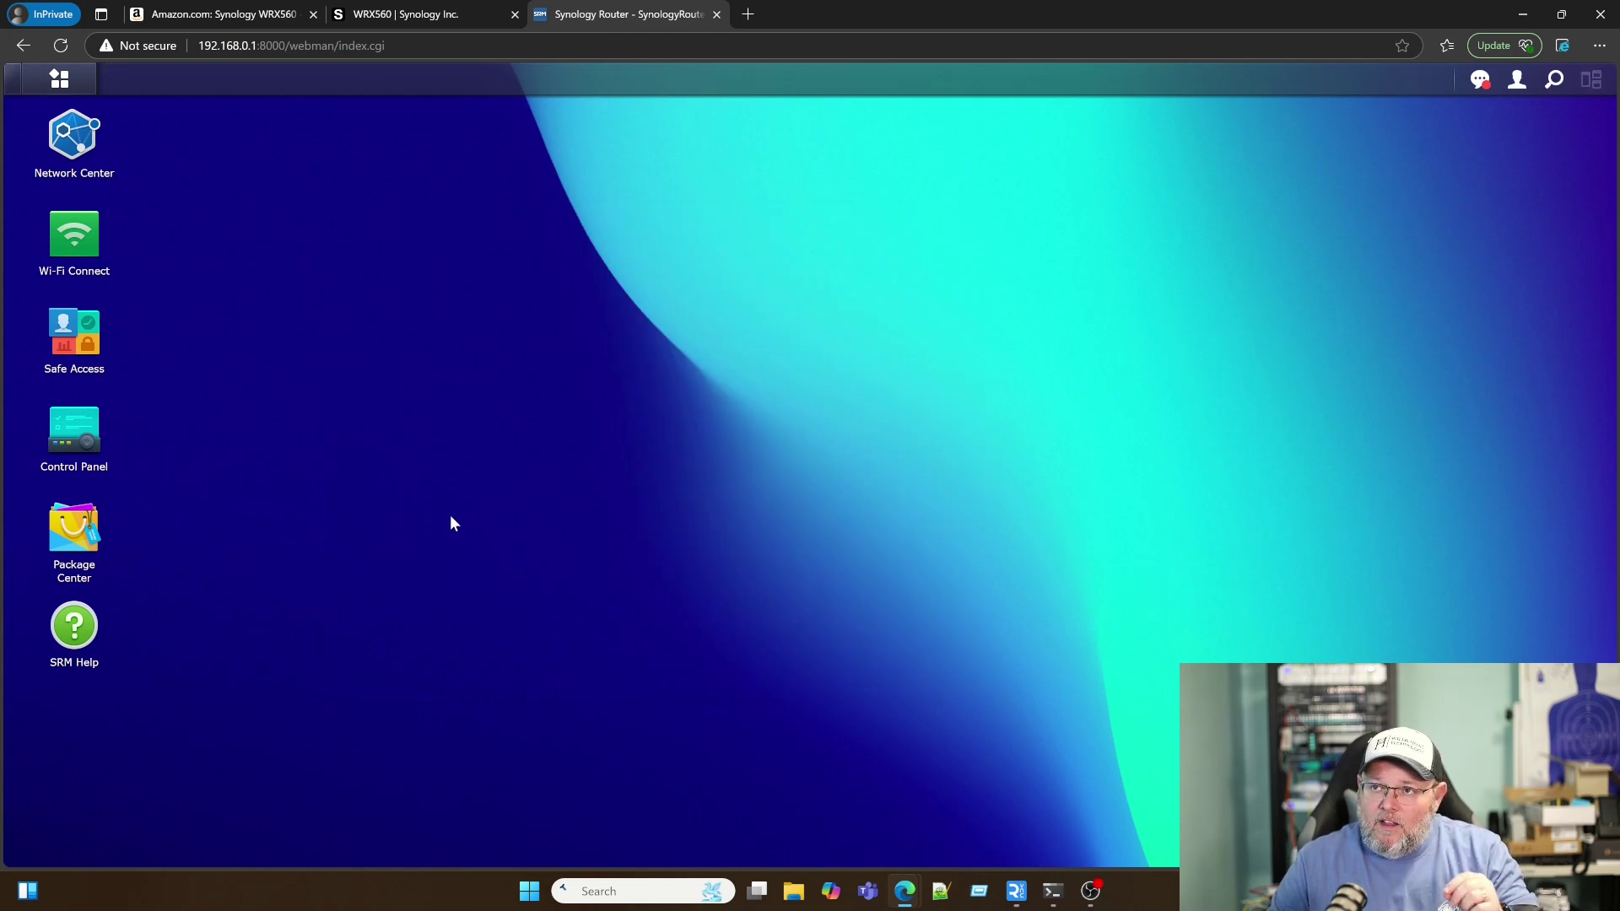
Step: Launch File Station, acknowledge the no-shared-folder message, then close it and Control Panel
left_click(59, 79)
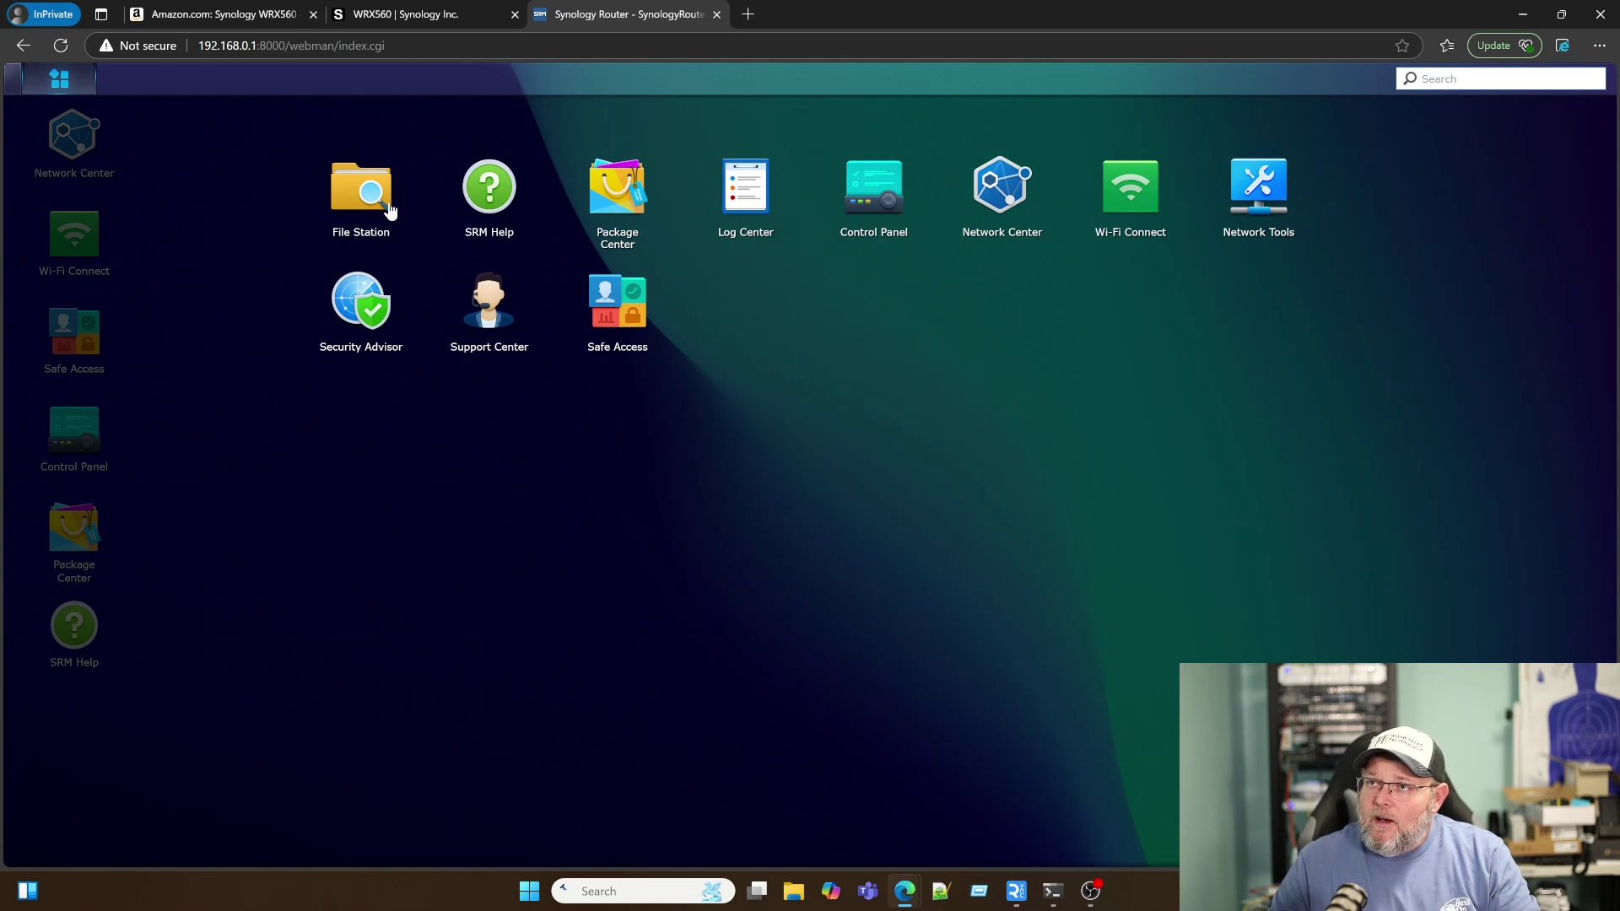
left_click(380, 205)
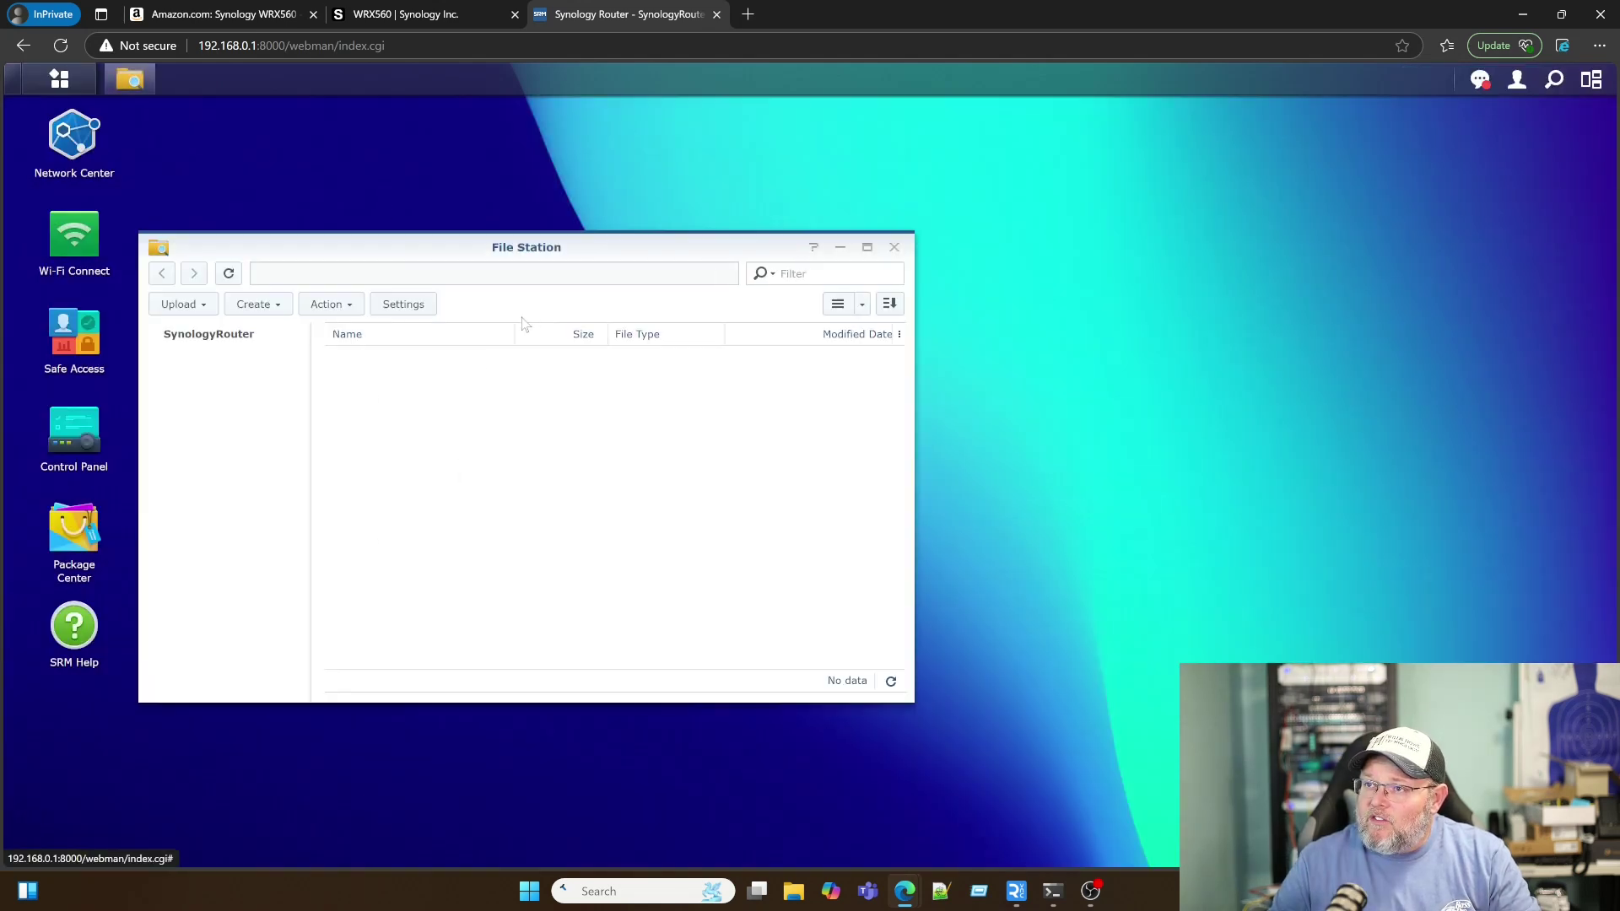
left_click(547, 513)
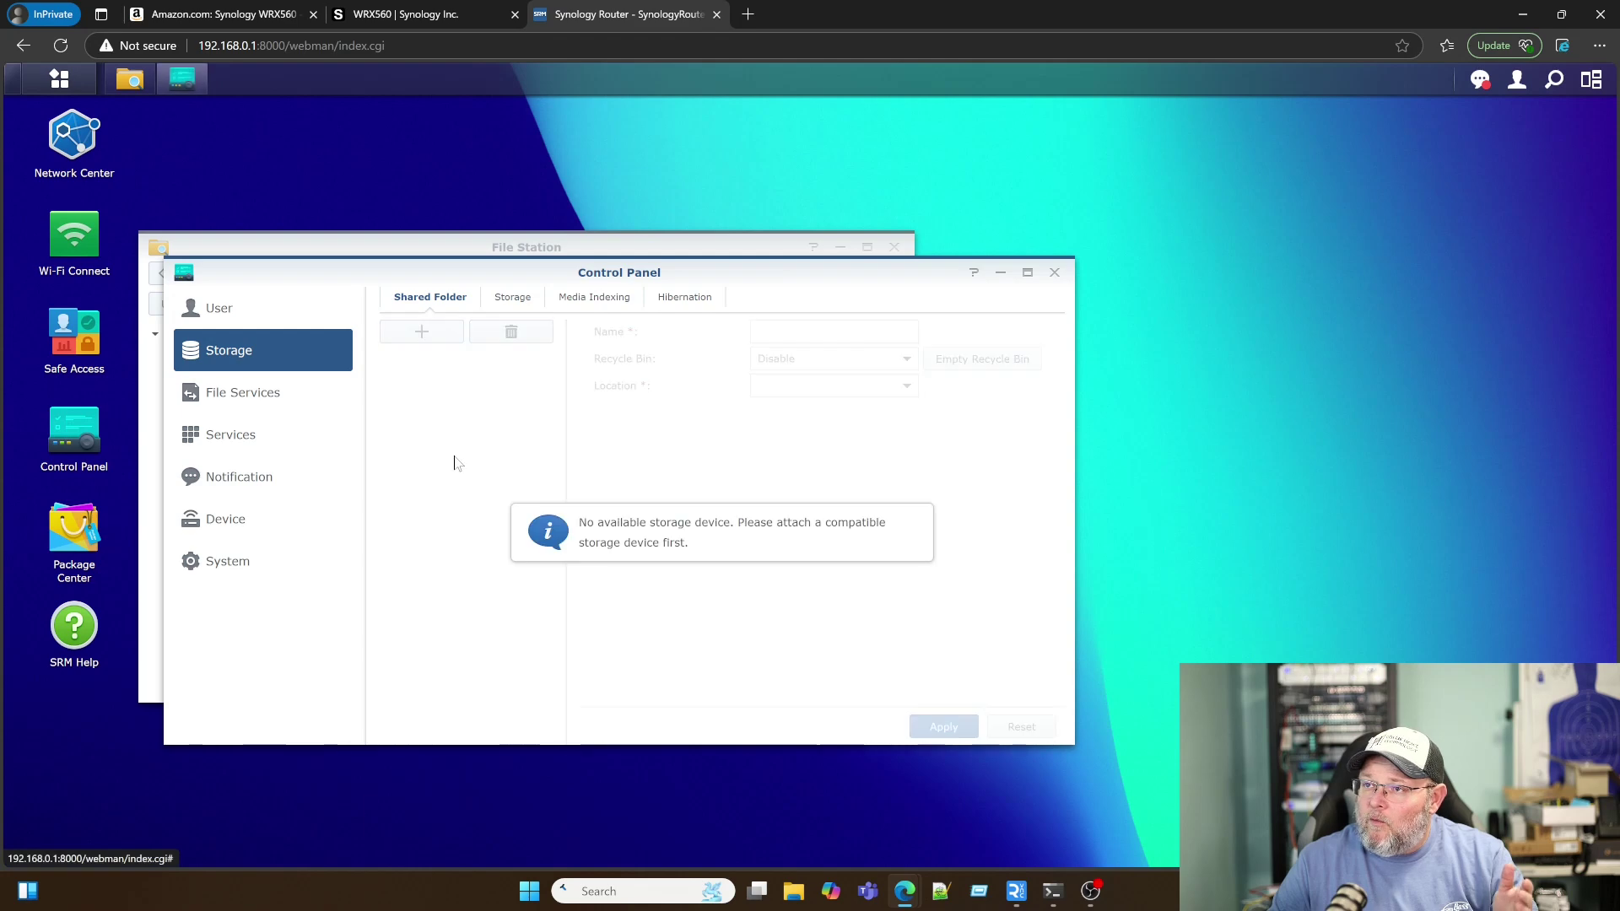
left_click(1054, 275)
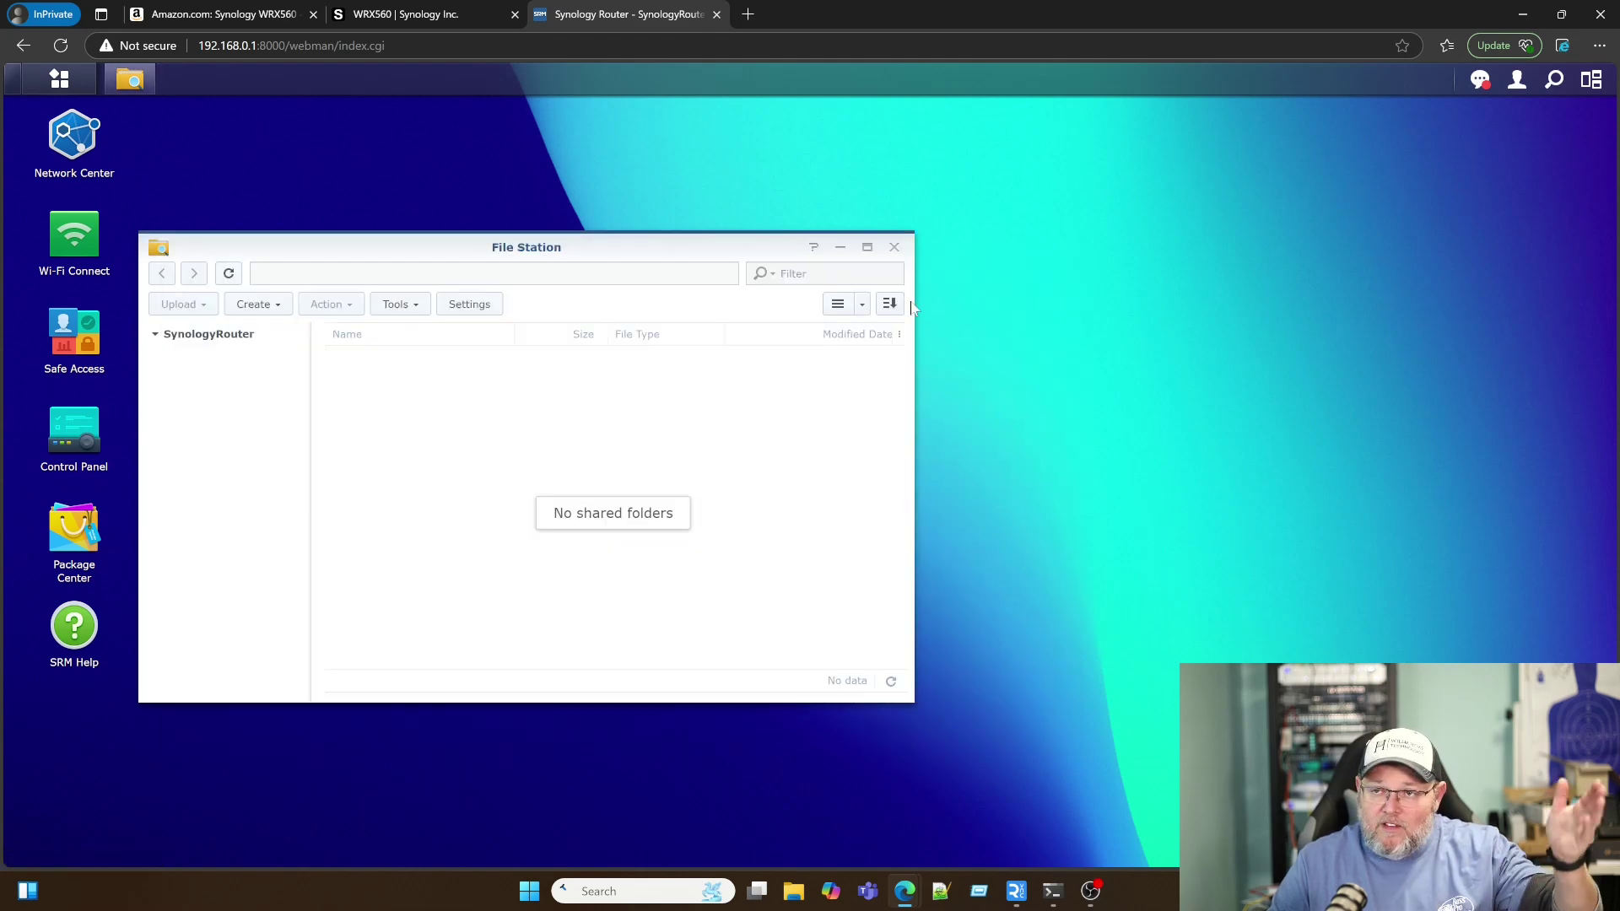
left_click(894, 248)
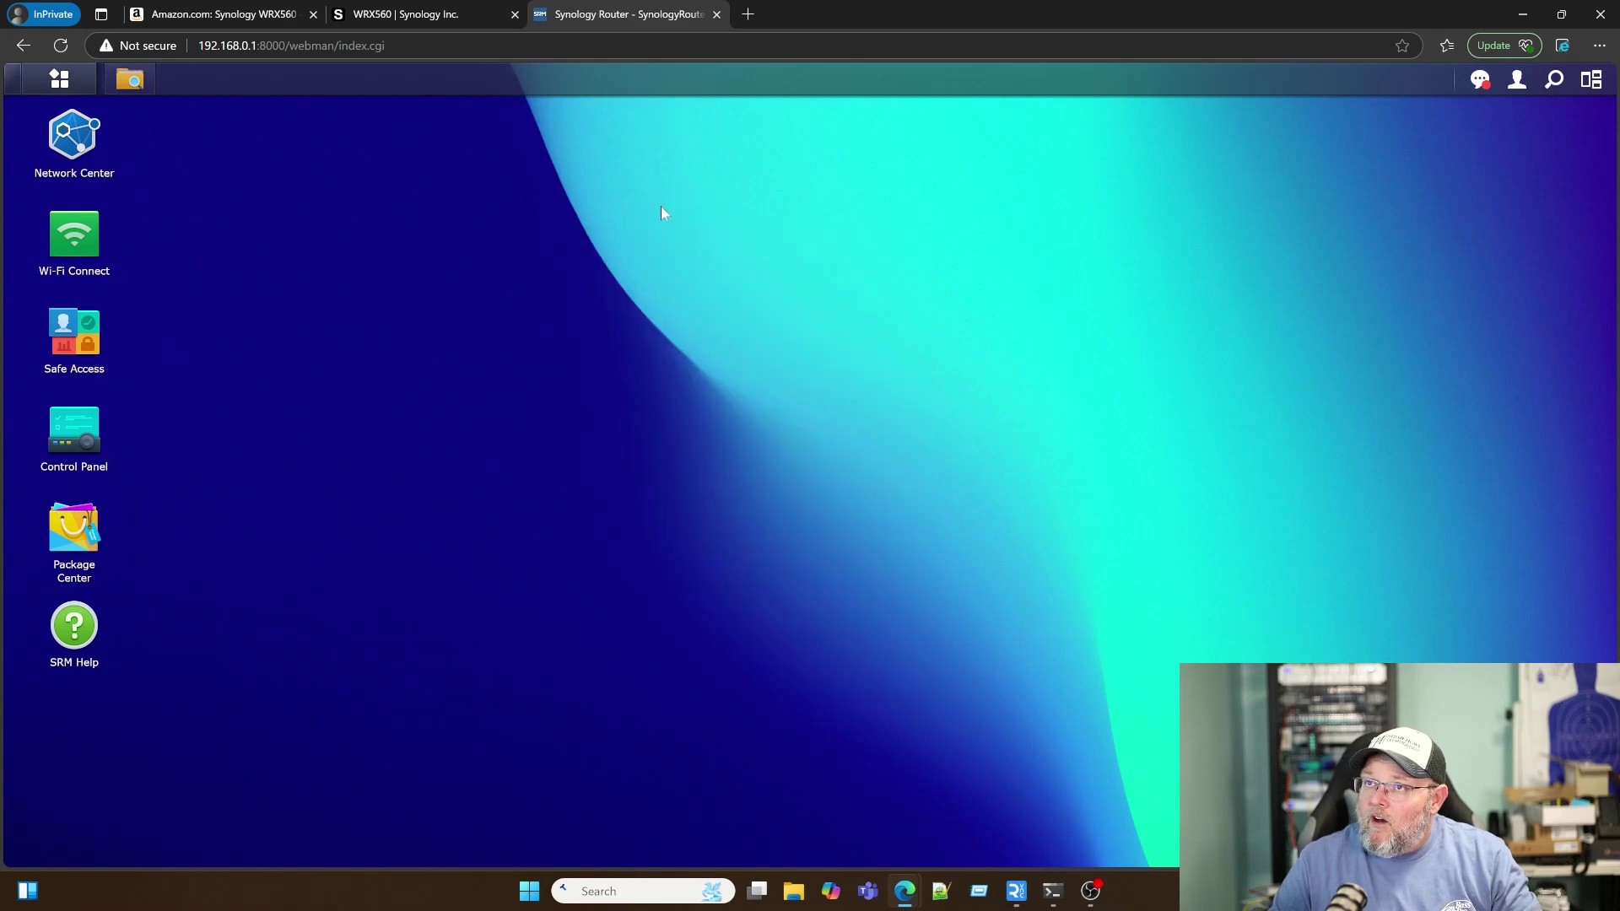
Step: View and close Log Center, then launch Control Panel on the User page
left_click(59, 79)
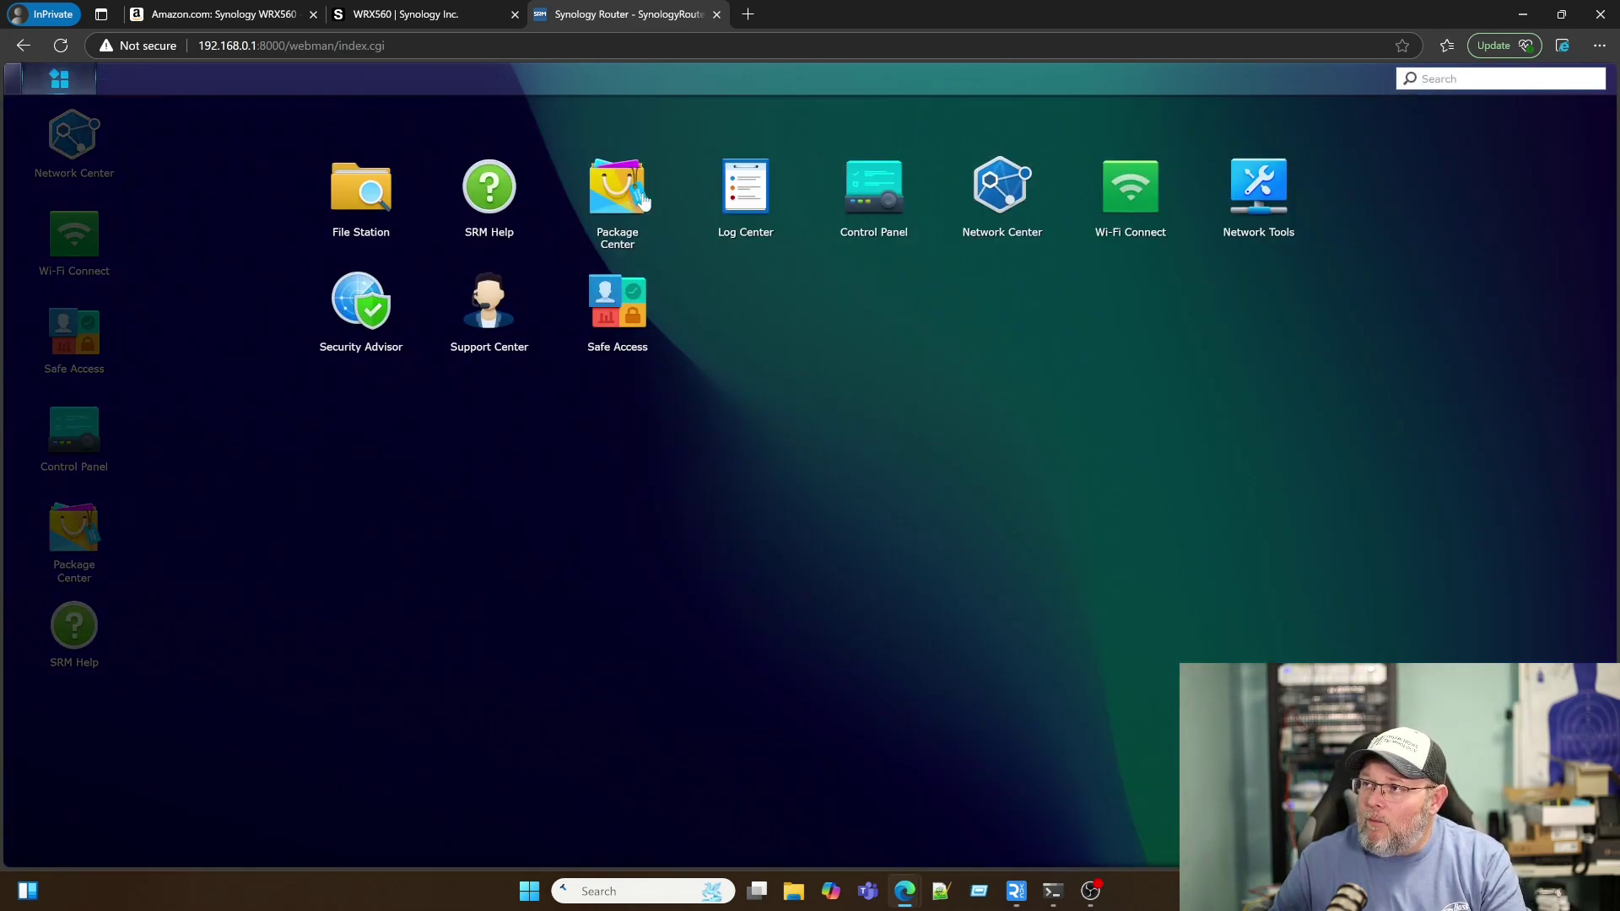
left_click(746, 194)
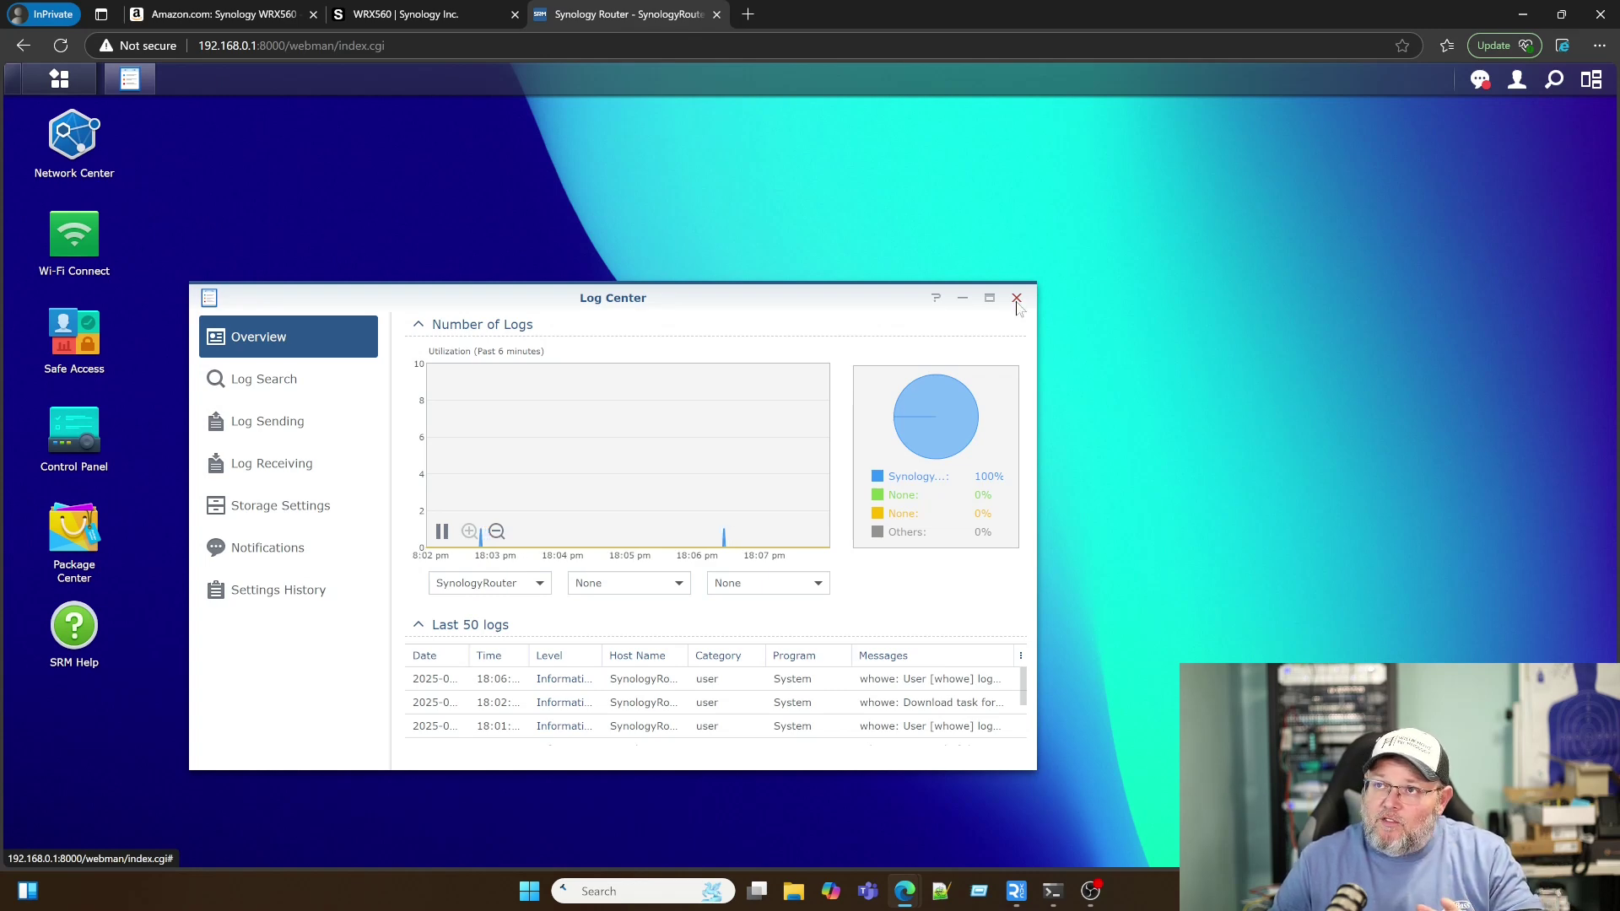
left_click(1016, 298)
left_click(59, 79)
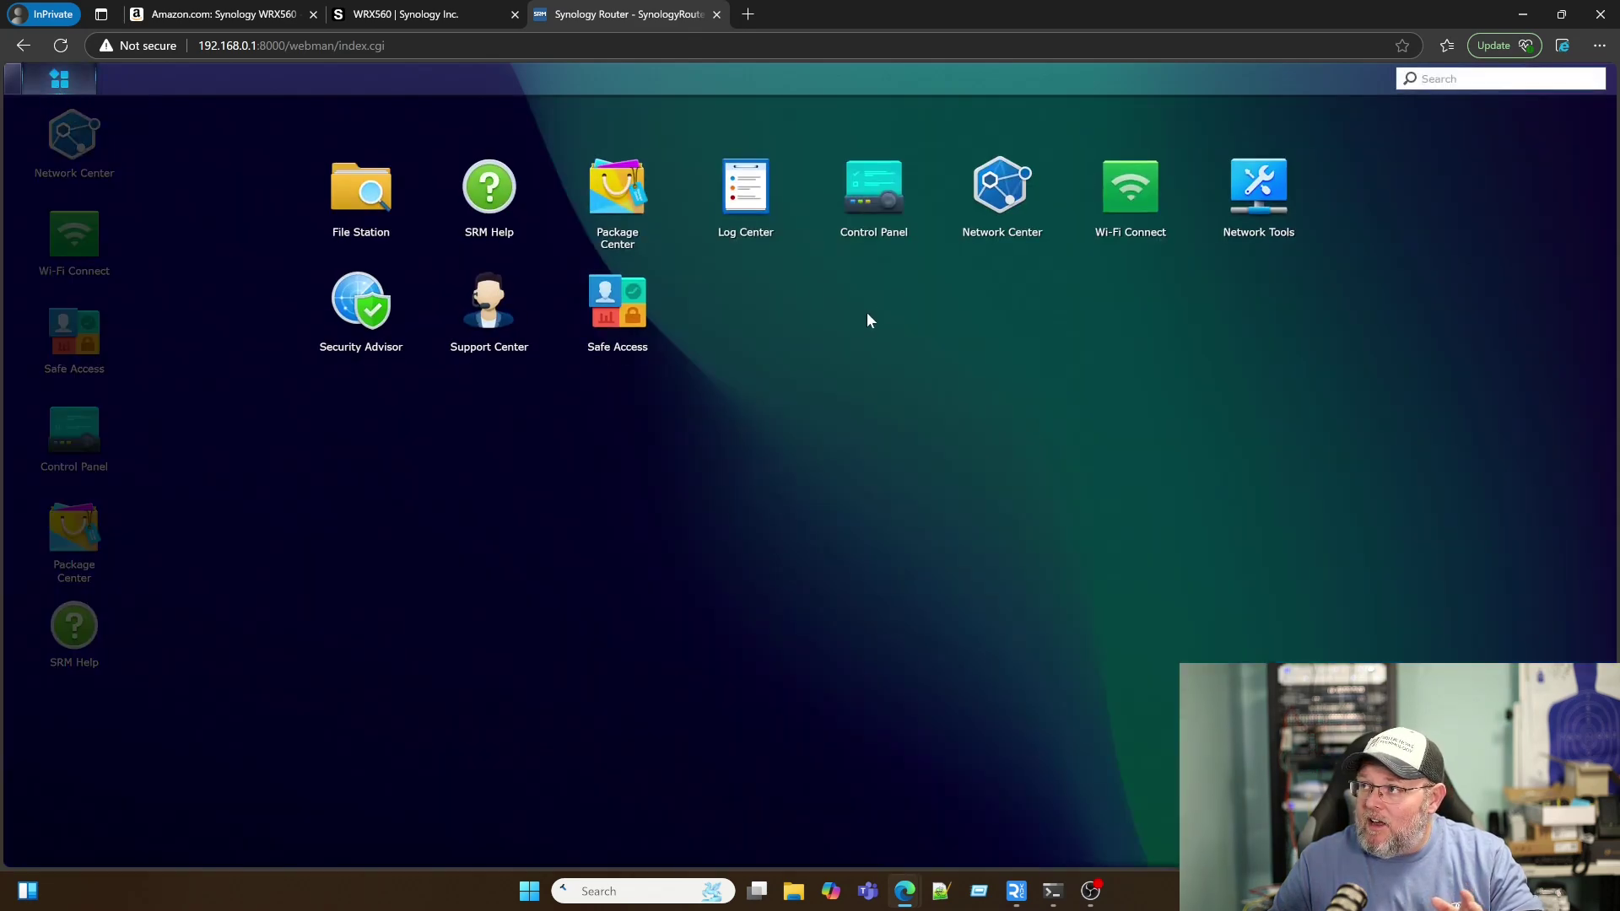
left_click(884, 208)
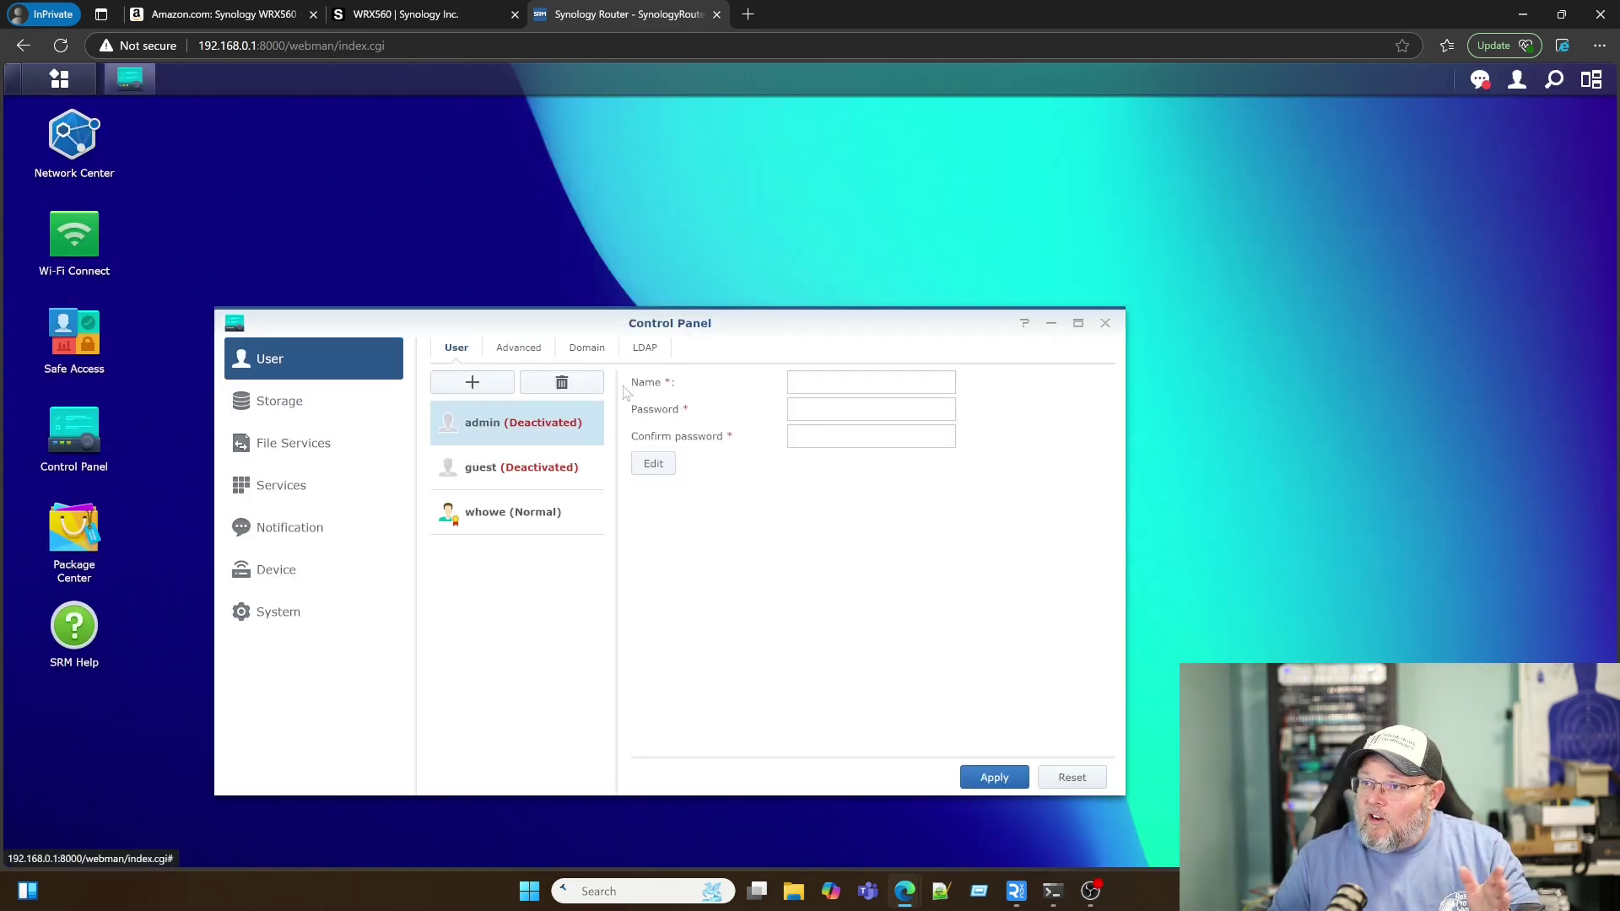
left_click(515, 349)
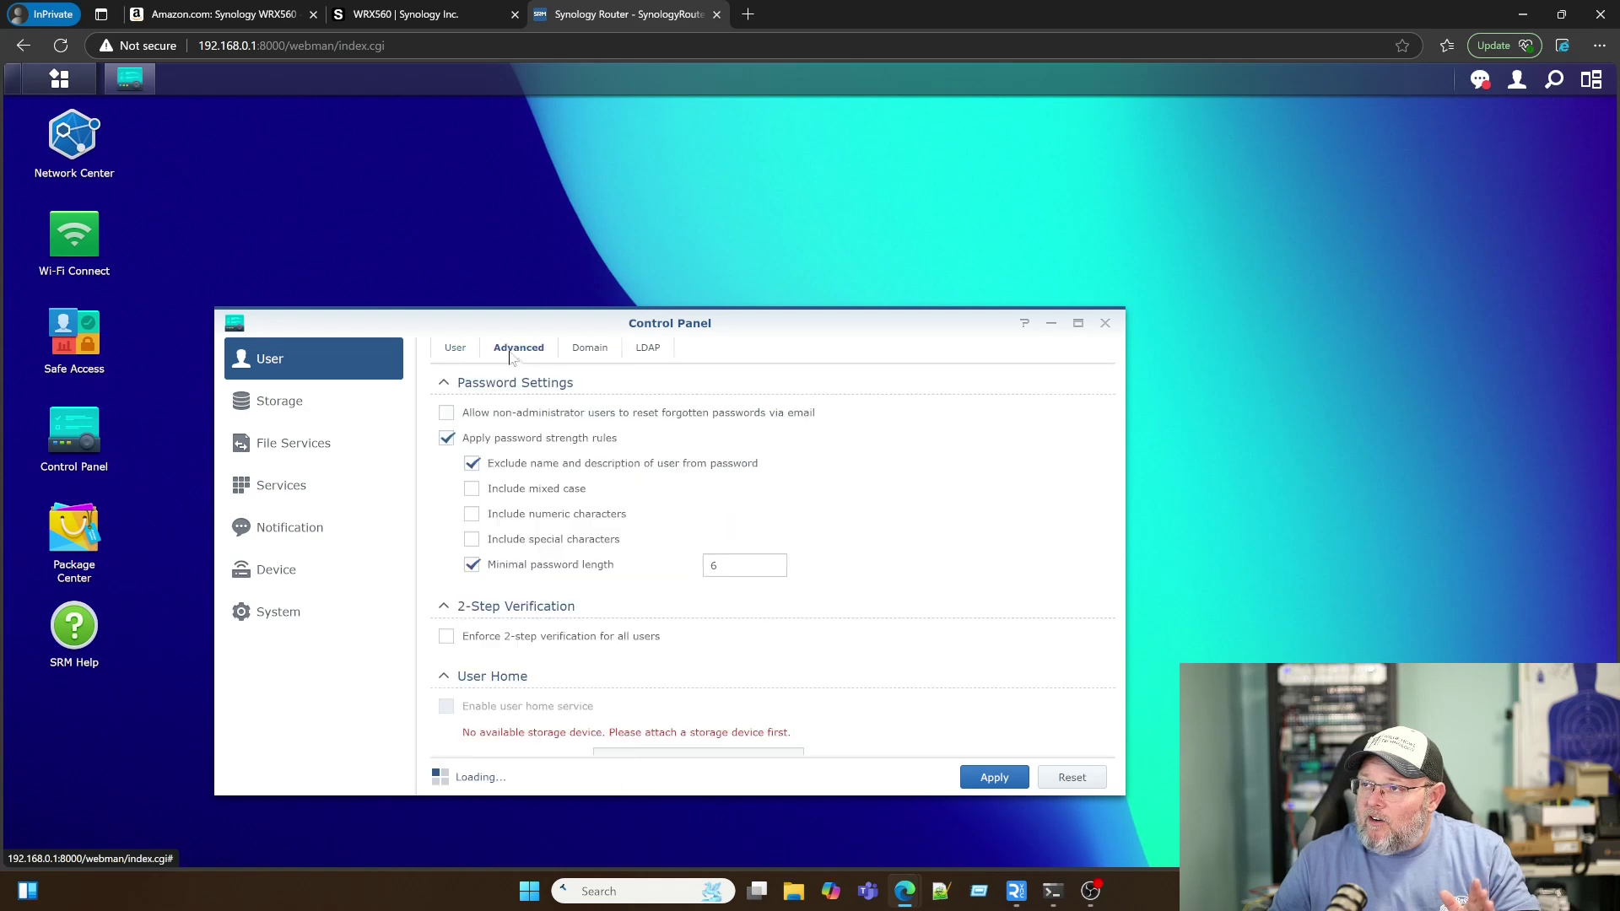
scroll(561, 665, "down", 2)
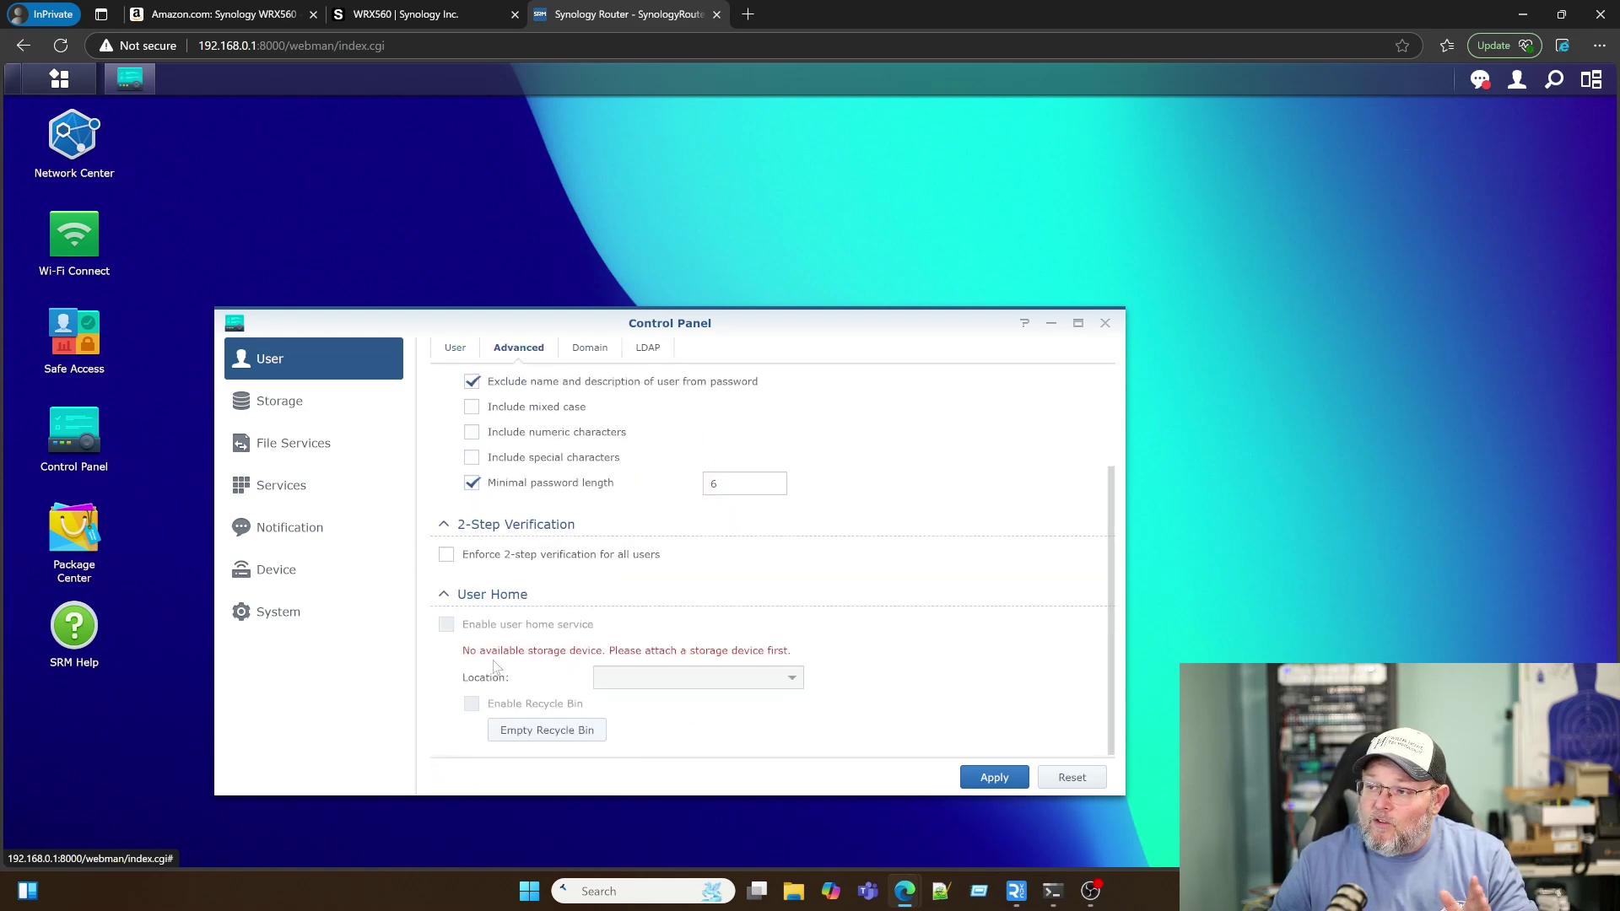
scroll(495, 666, "up", 1)
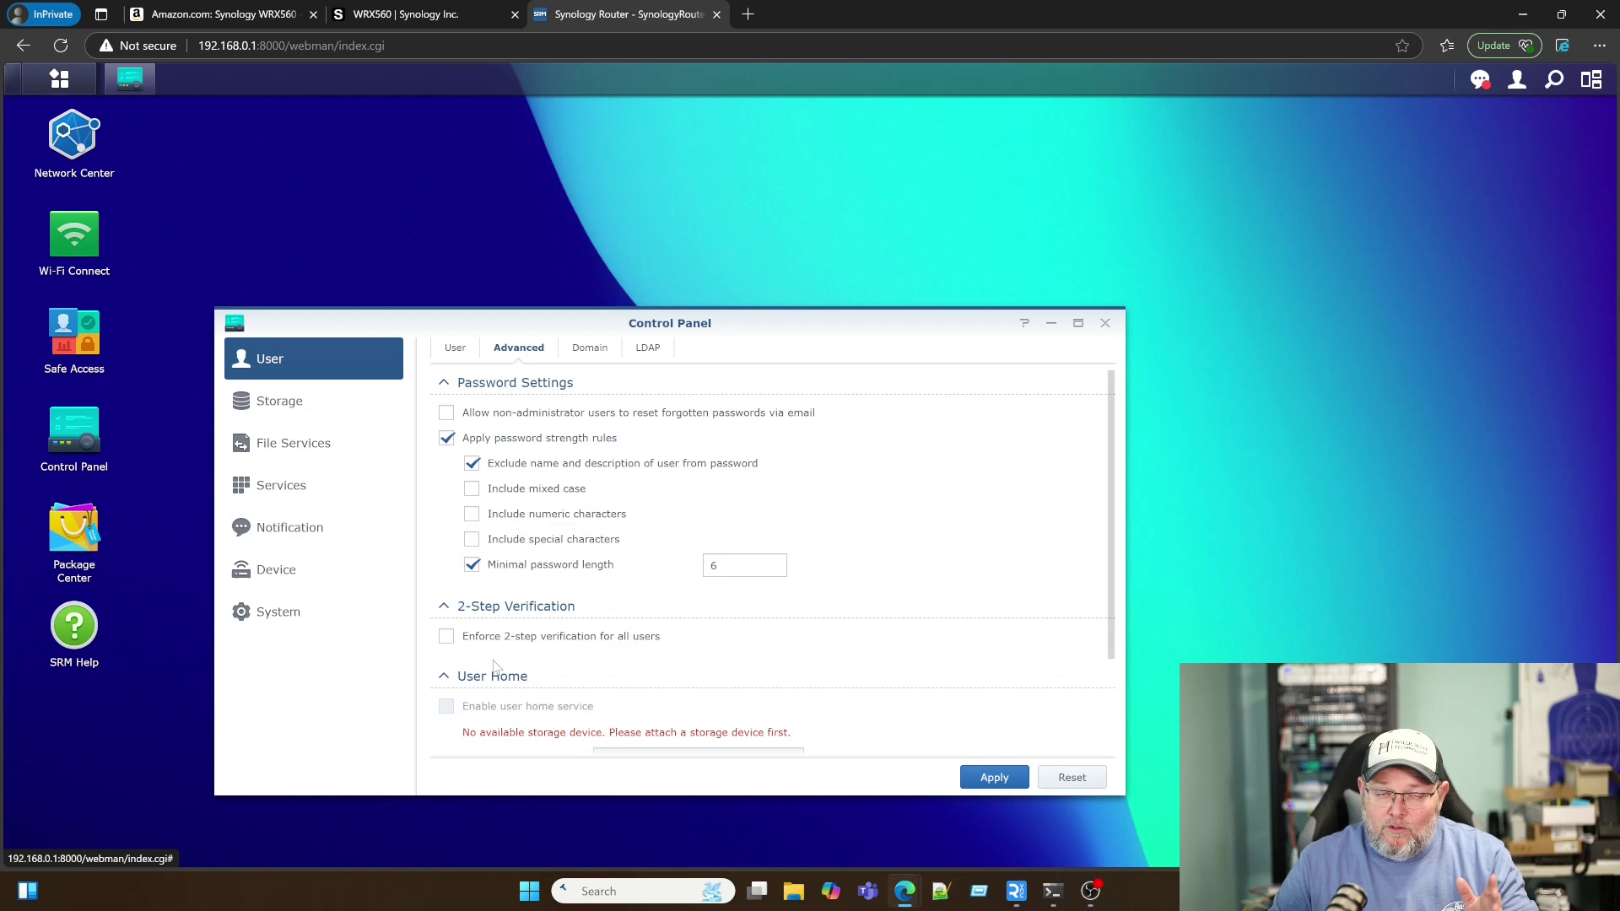
left_click(591, 349)
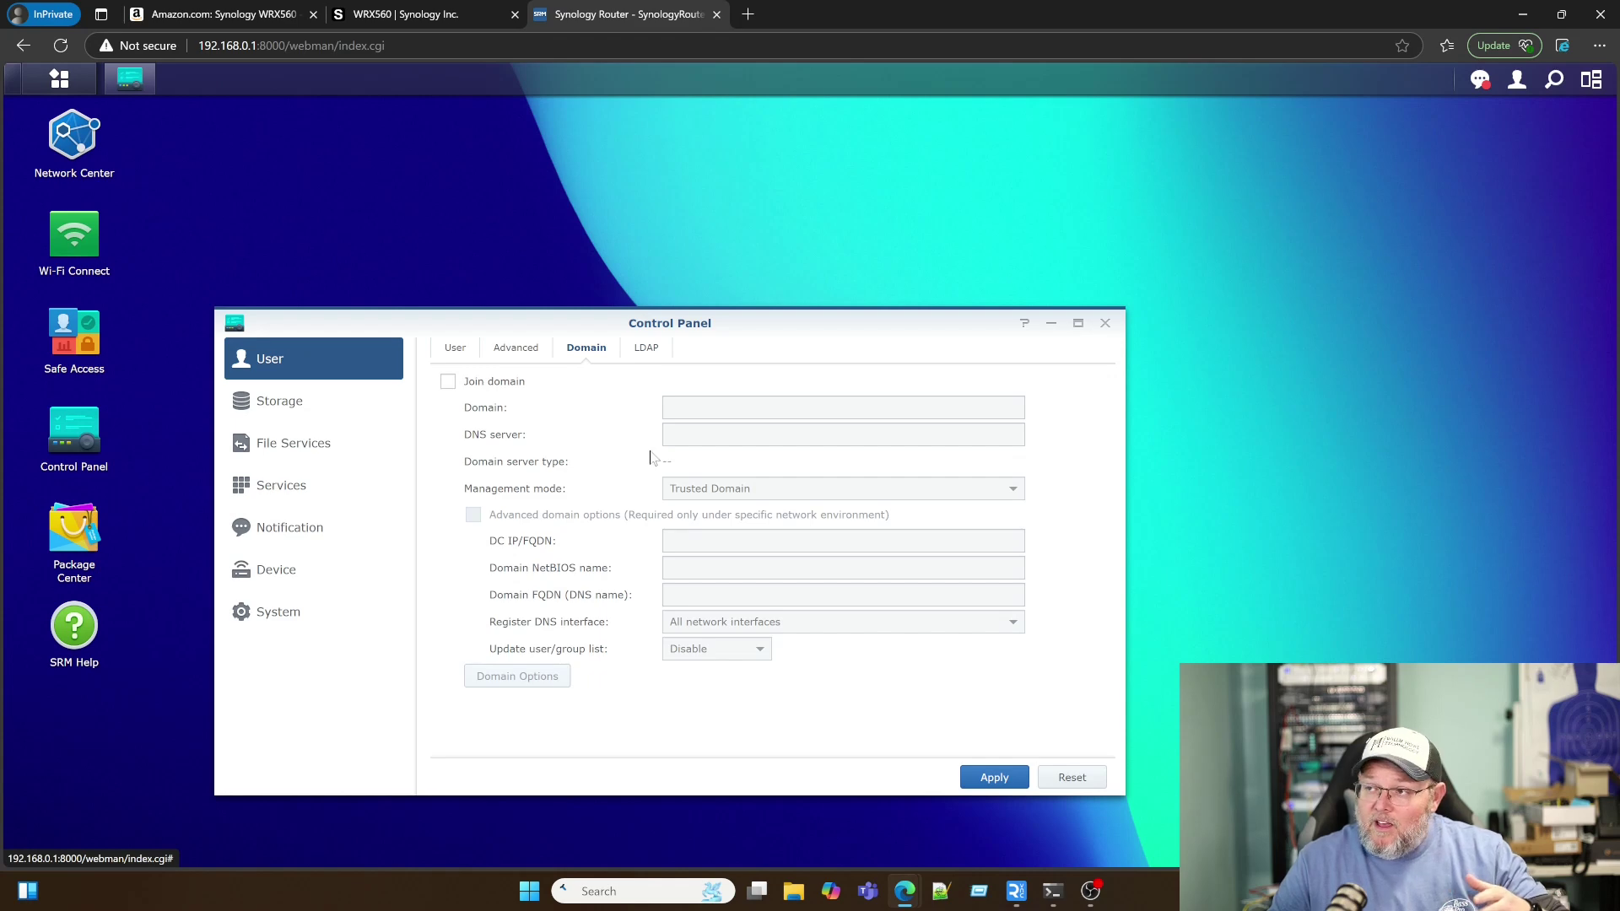
left_click(646, 349)
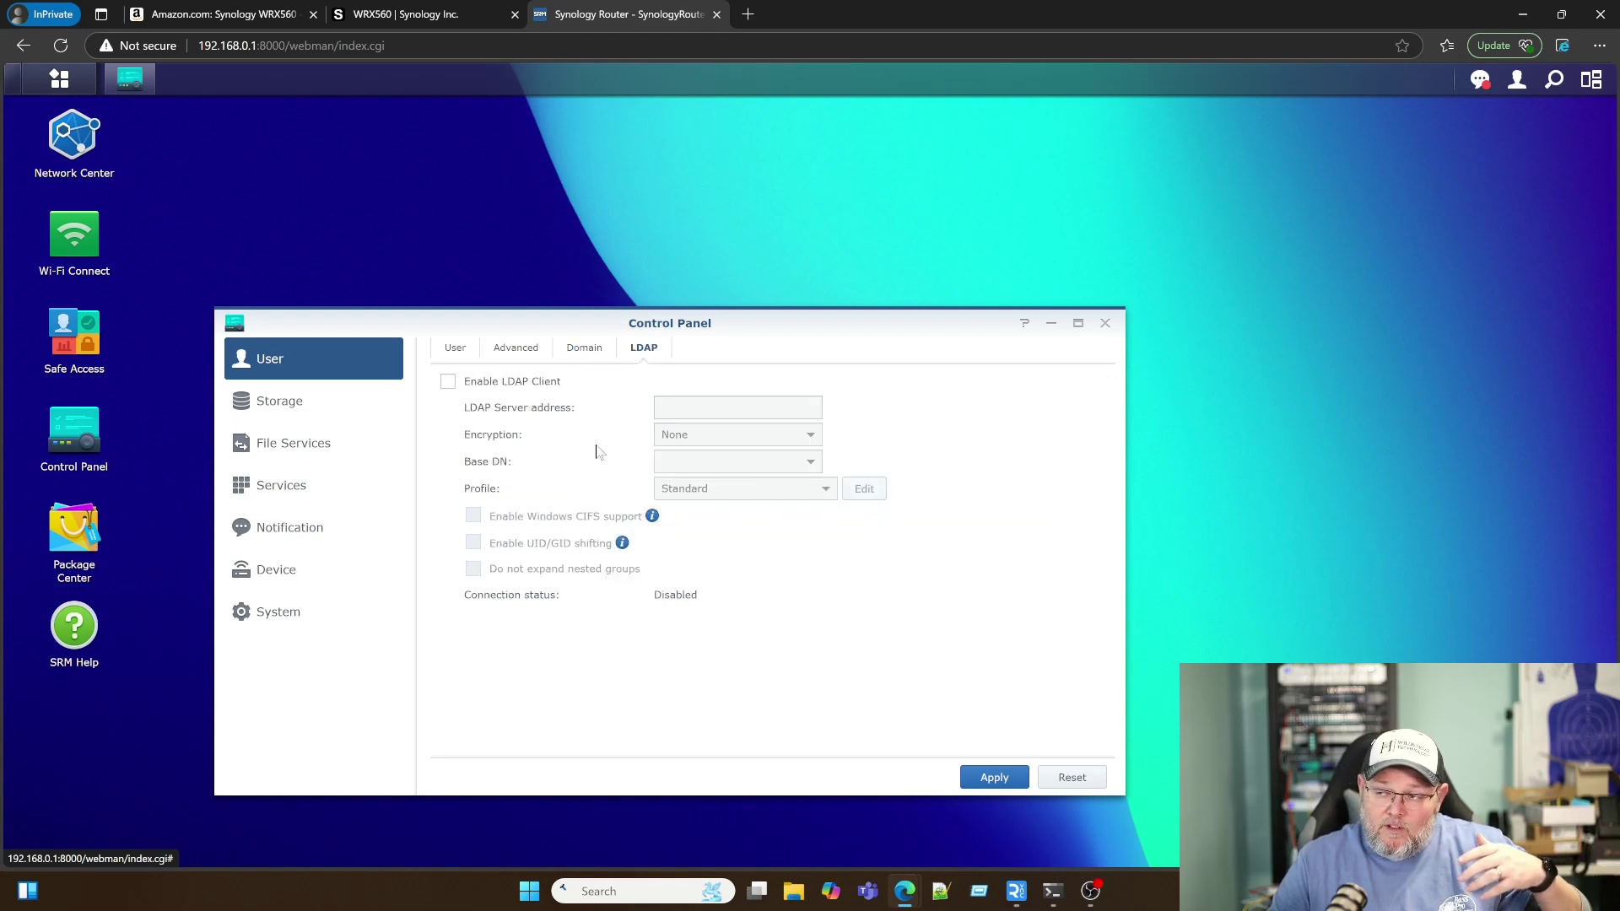
left_click(455, 349)
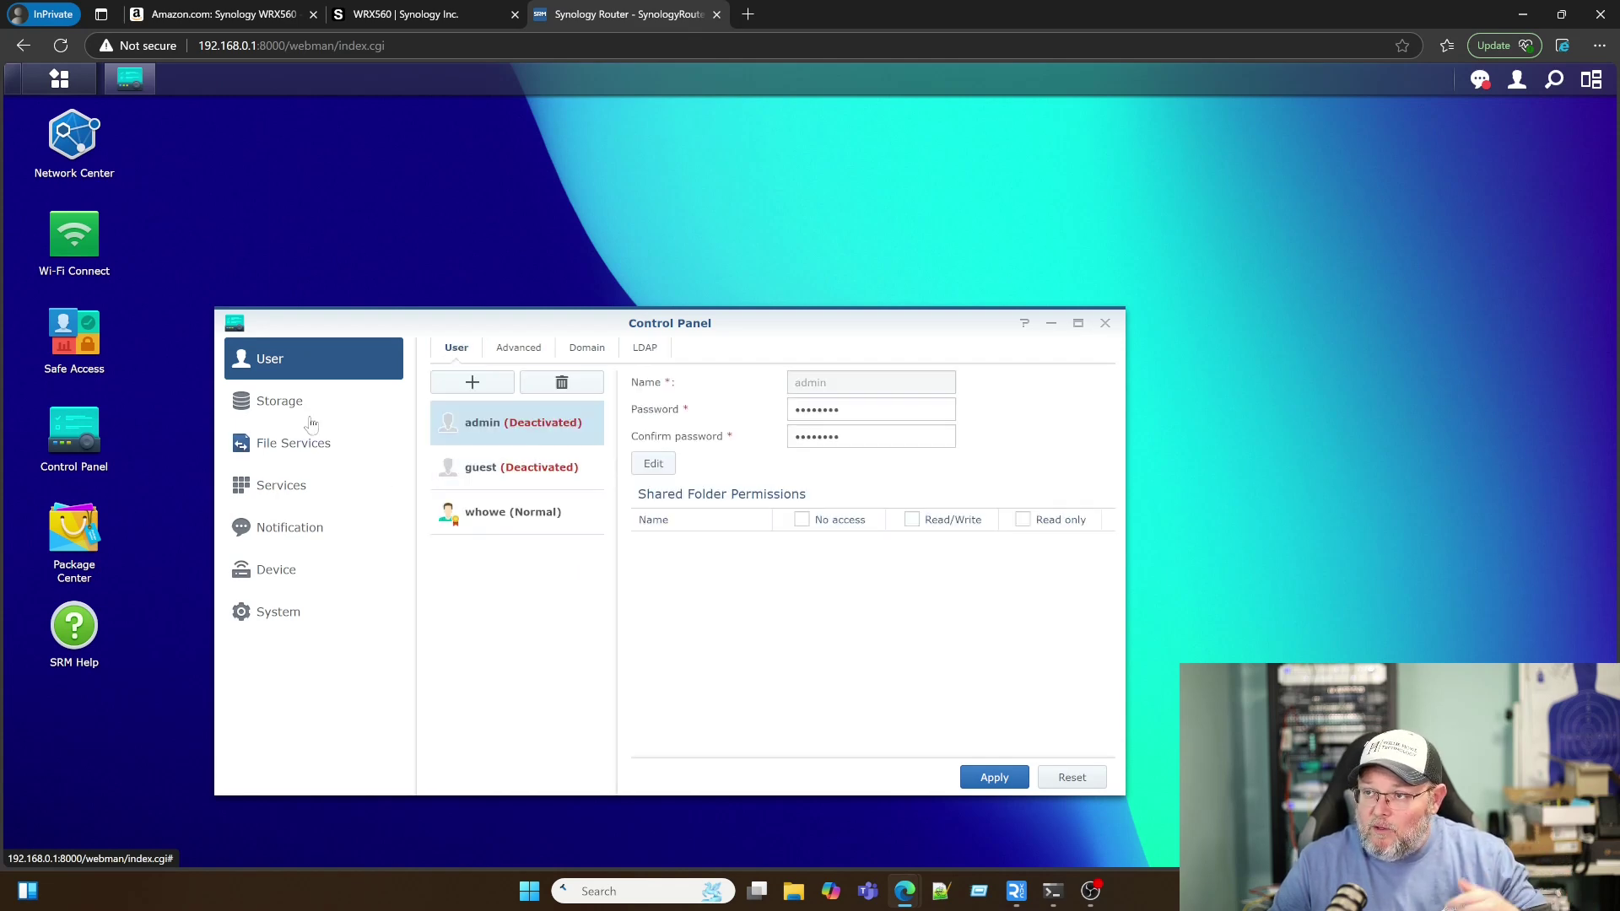
left_click(281, 405)
Step: Review Storage's Storage, Media Indexing and Hibernation tabs
left_click(561, 349)
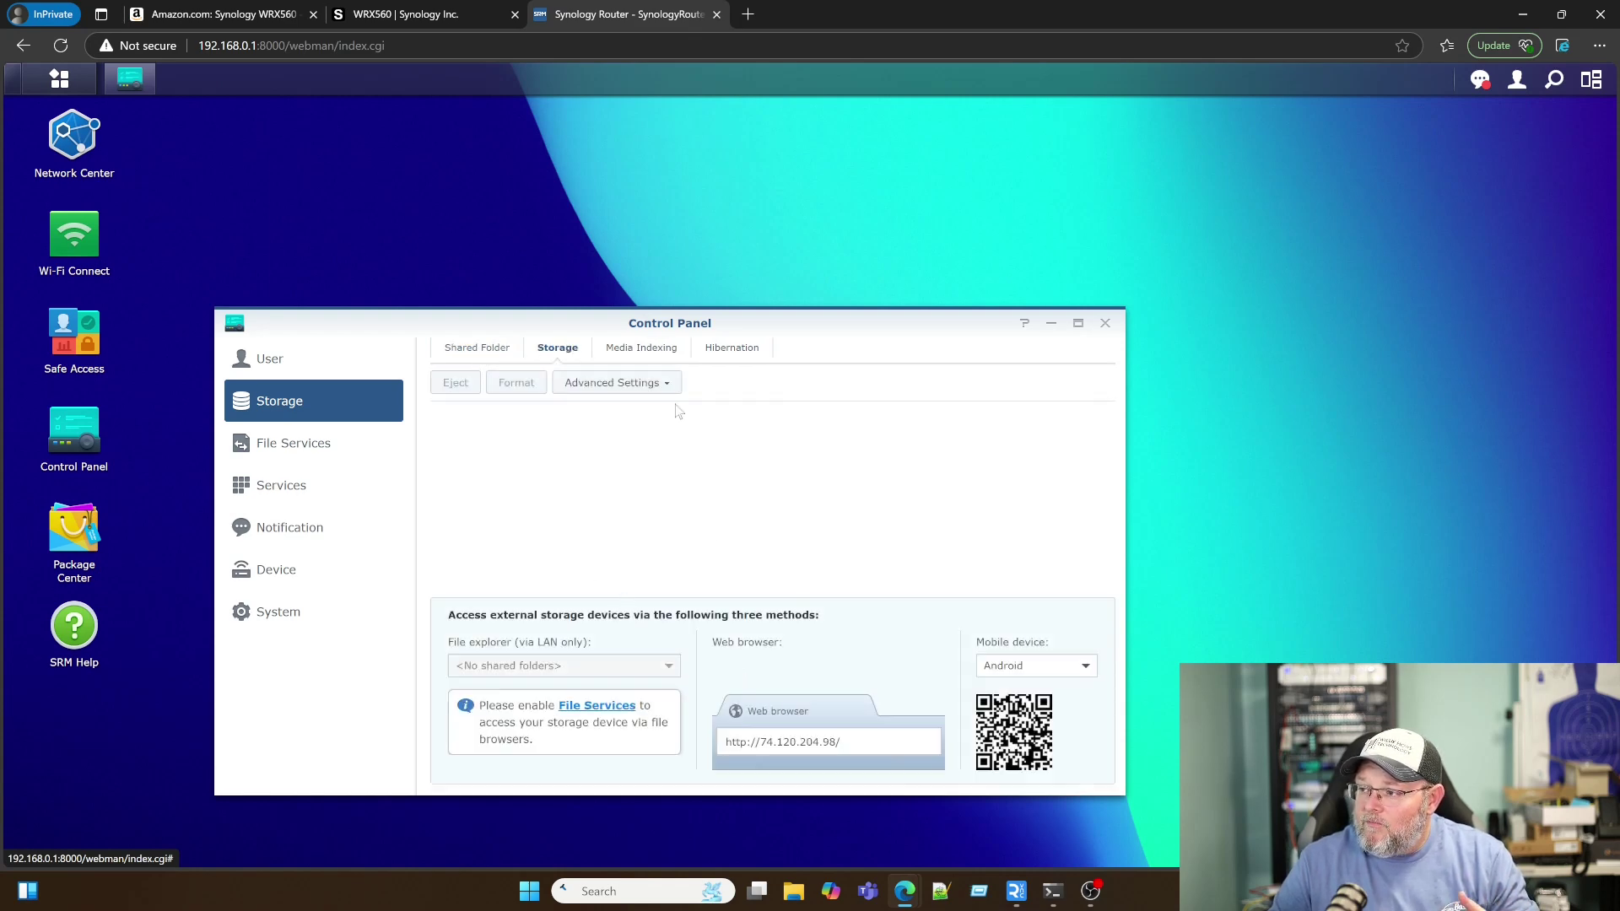
left_click(639, 346)
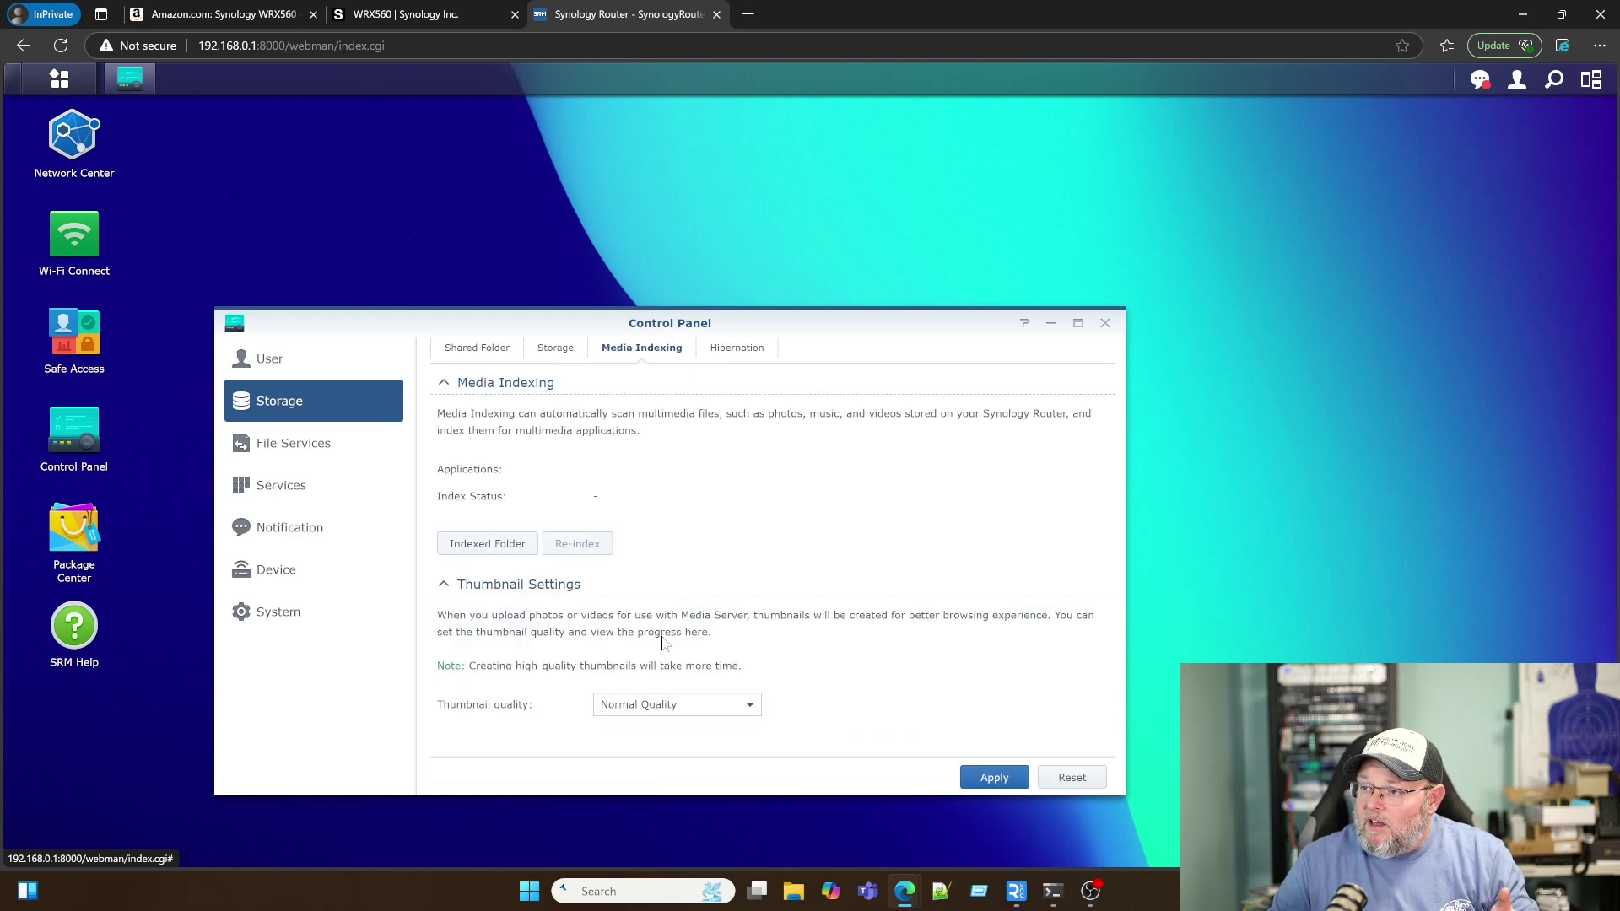
left_click(744, 350)
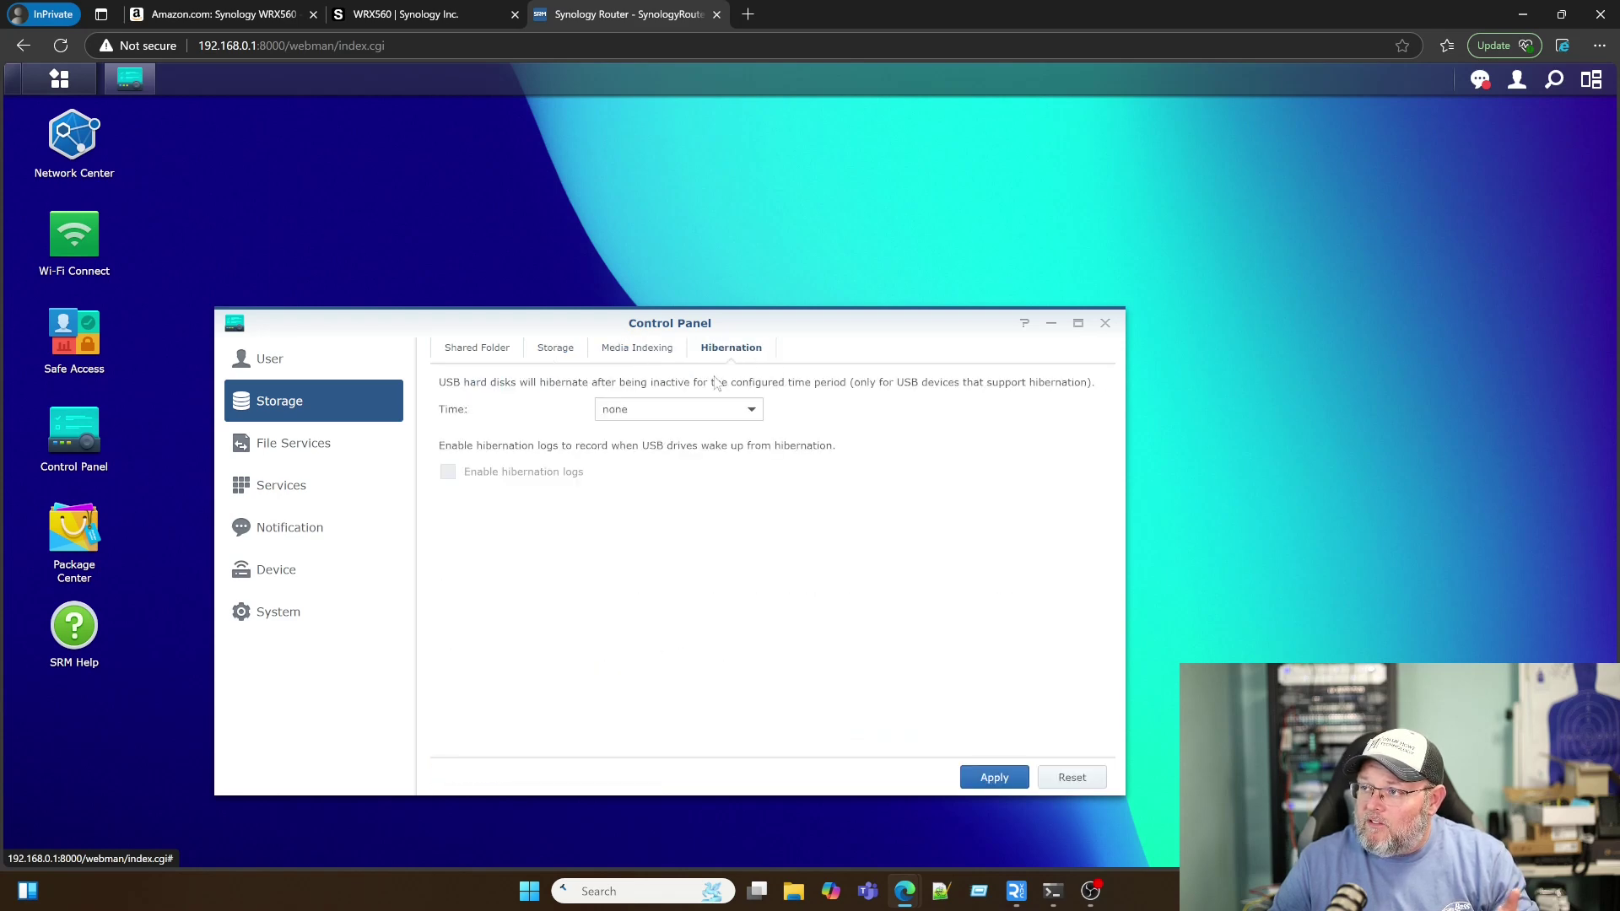
Step: Review File Services' Win/Mac, FTP and WebDAV settings, then move to Services
left_click(295, 446)
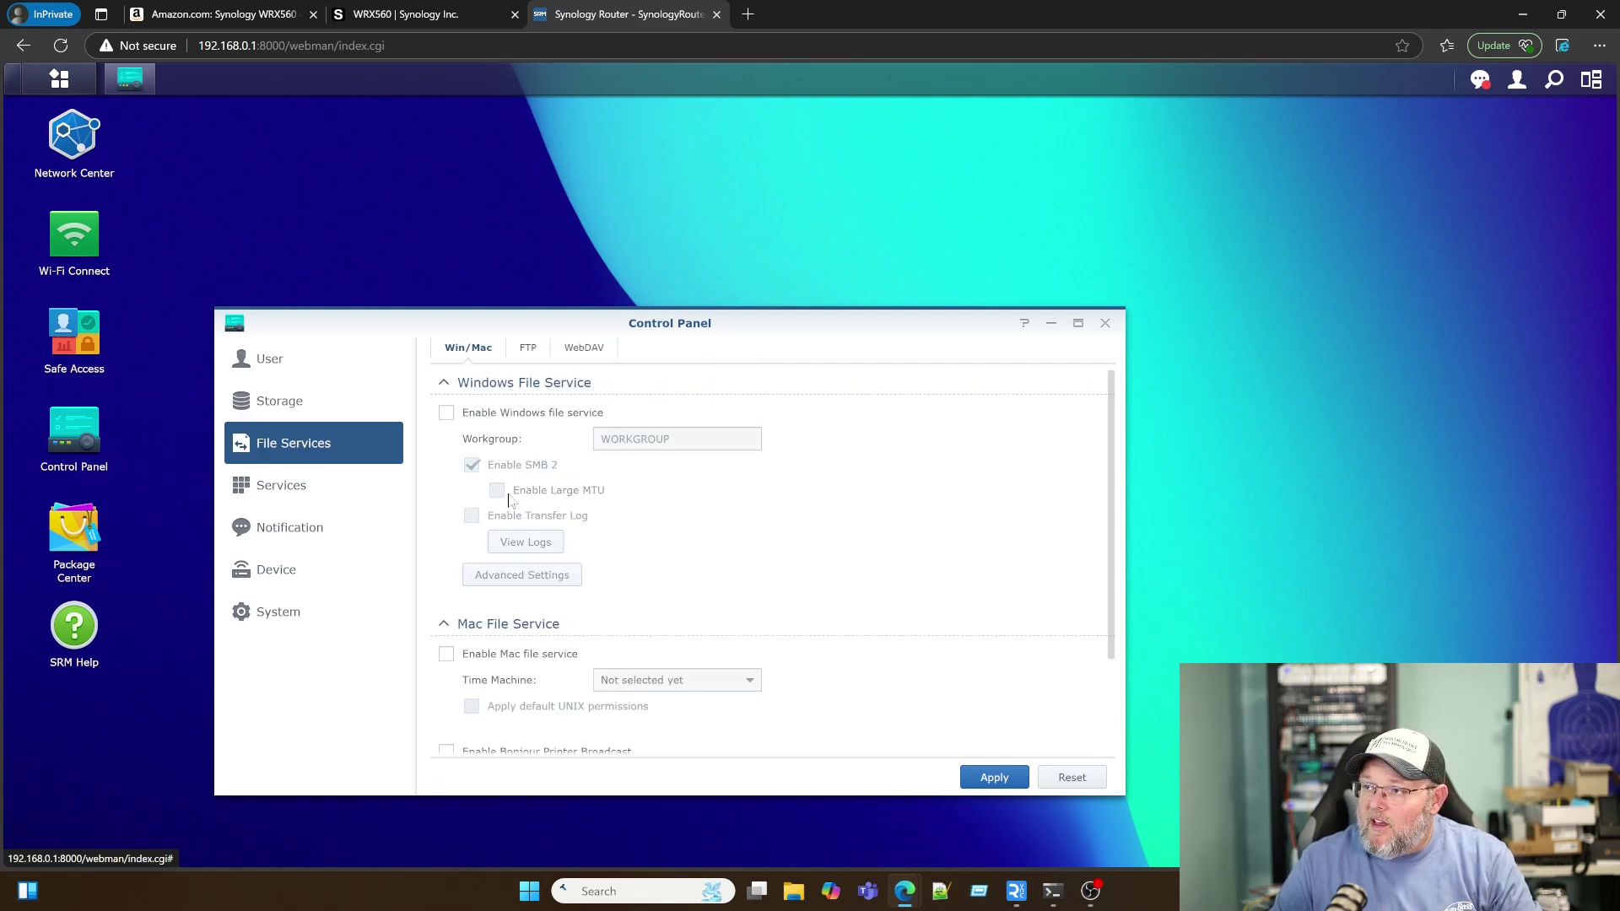
scroll(617, 574, "down", 1)
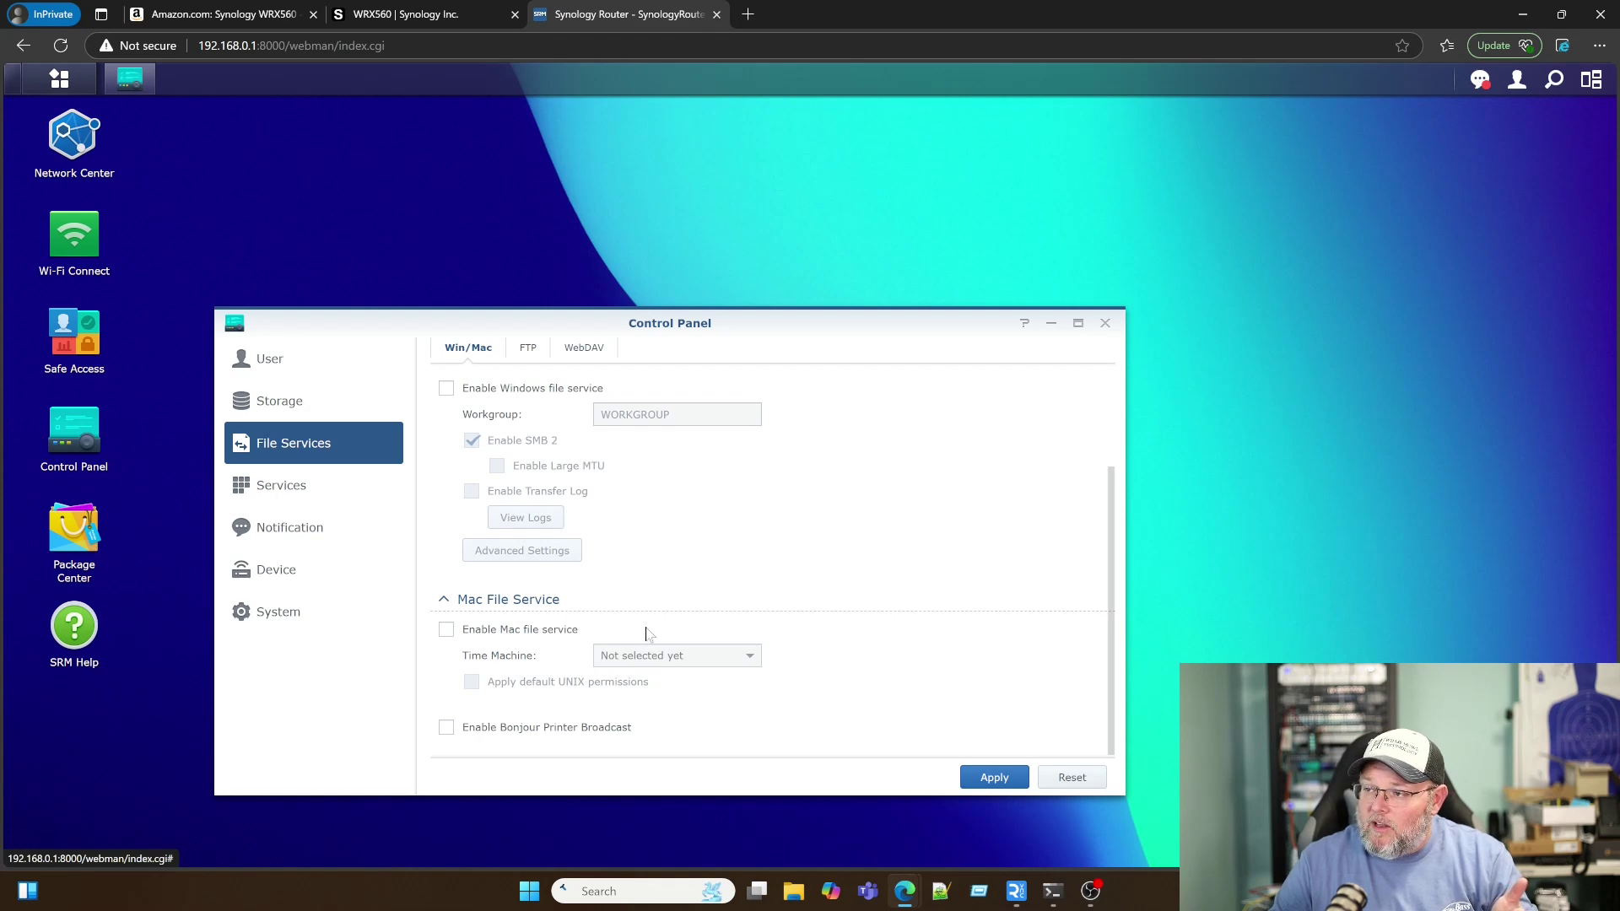
scroll(648, 634, "up", 1)
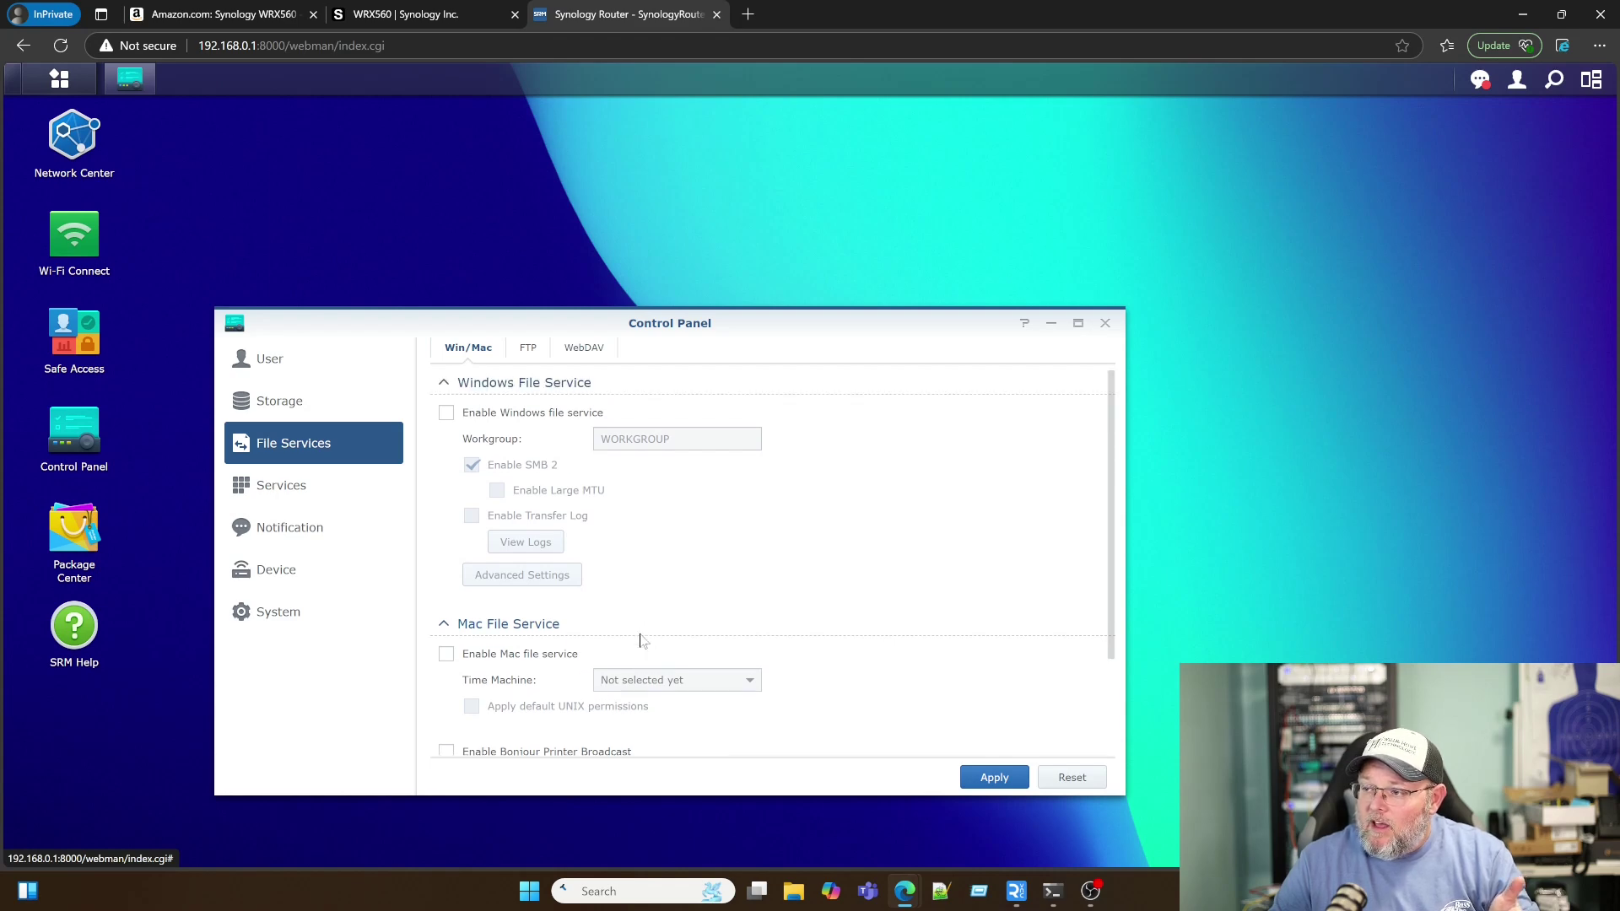
left_click(532, 351)
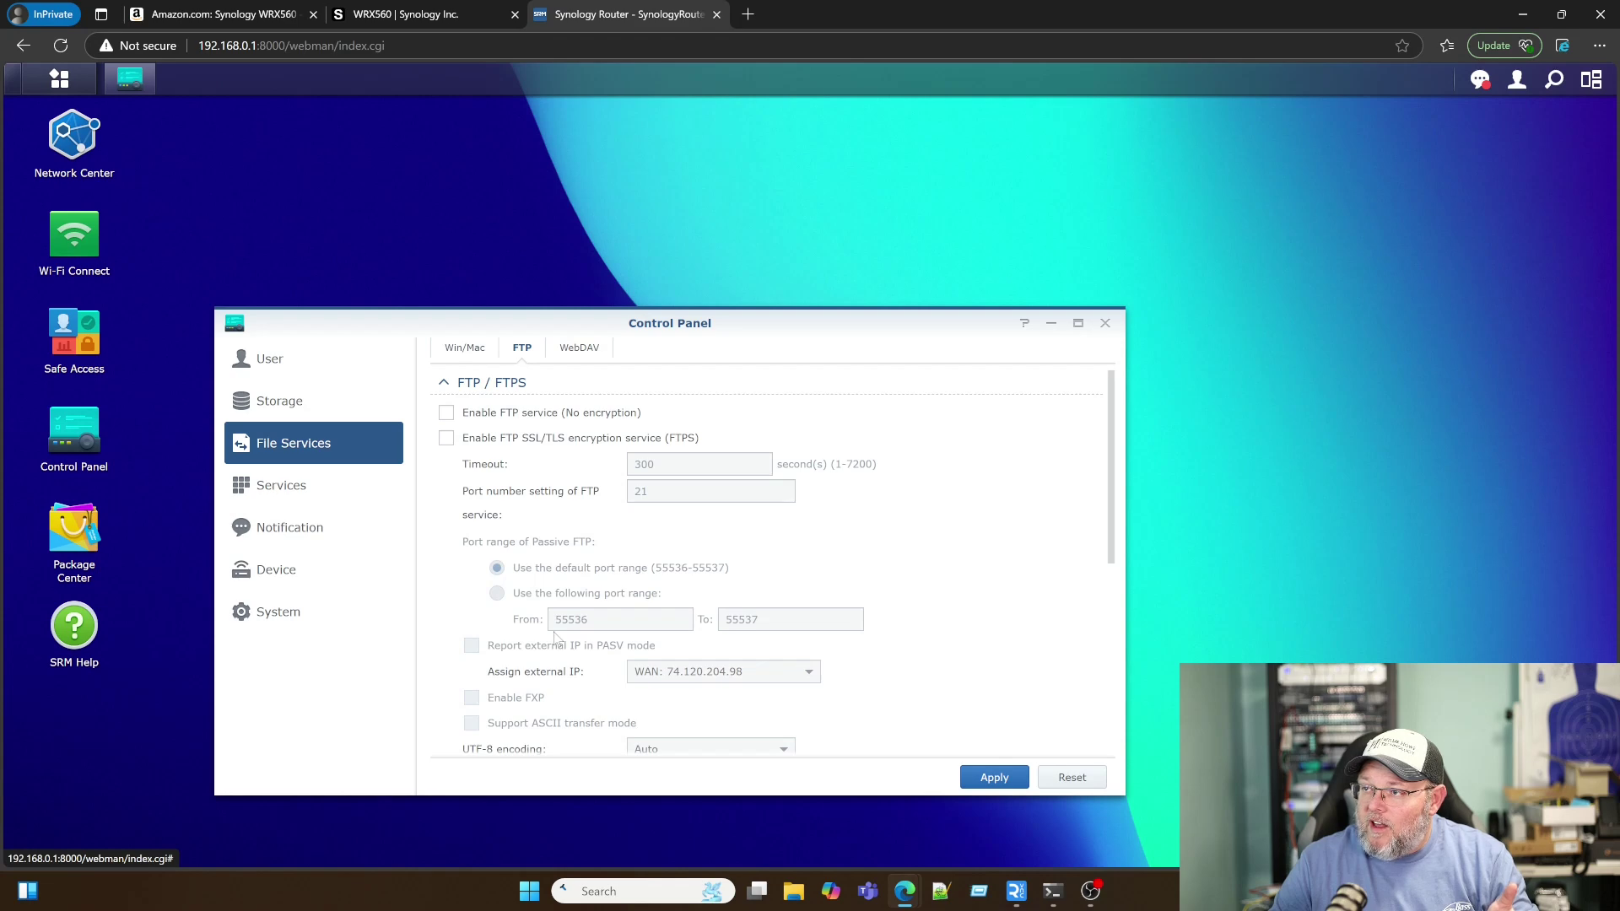
scroll(556, 639, "down", 5)
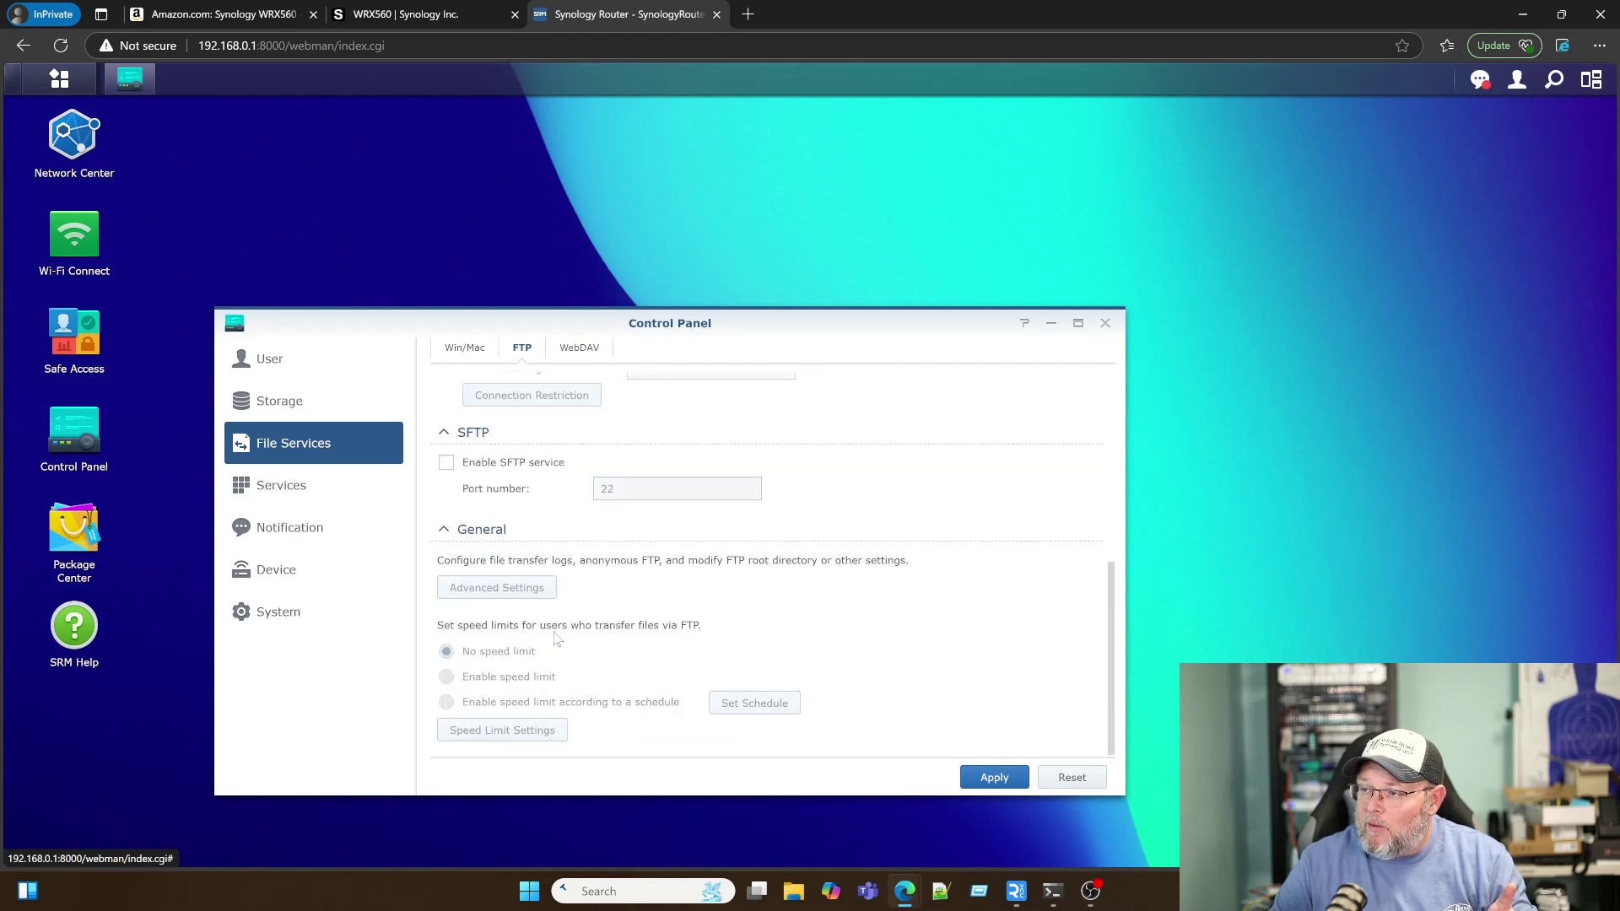
scroll(556, 639, "up", 5)
left_click(593, 347)
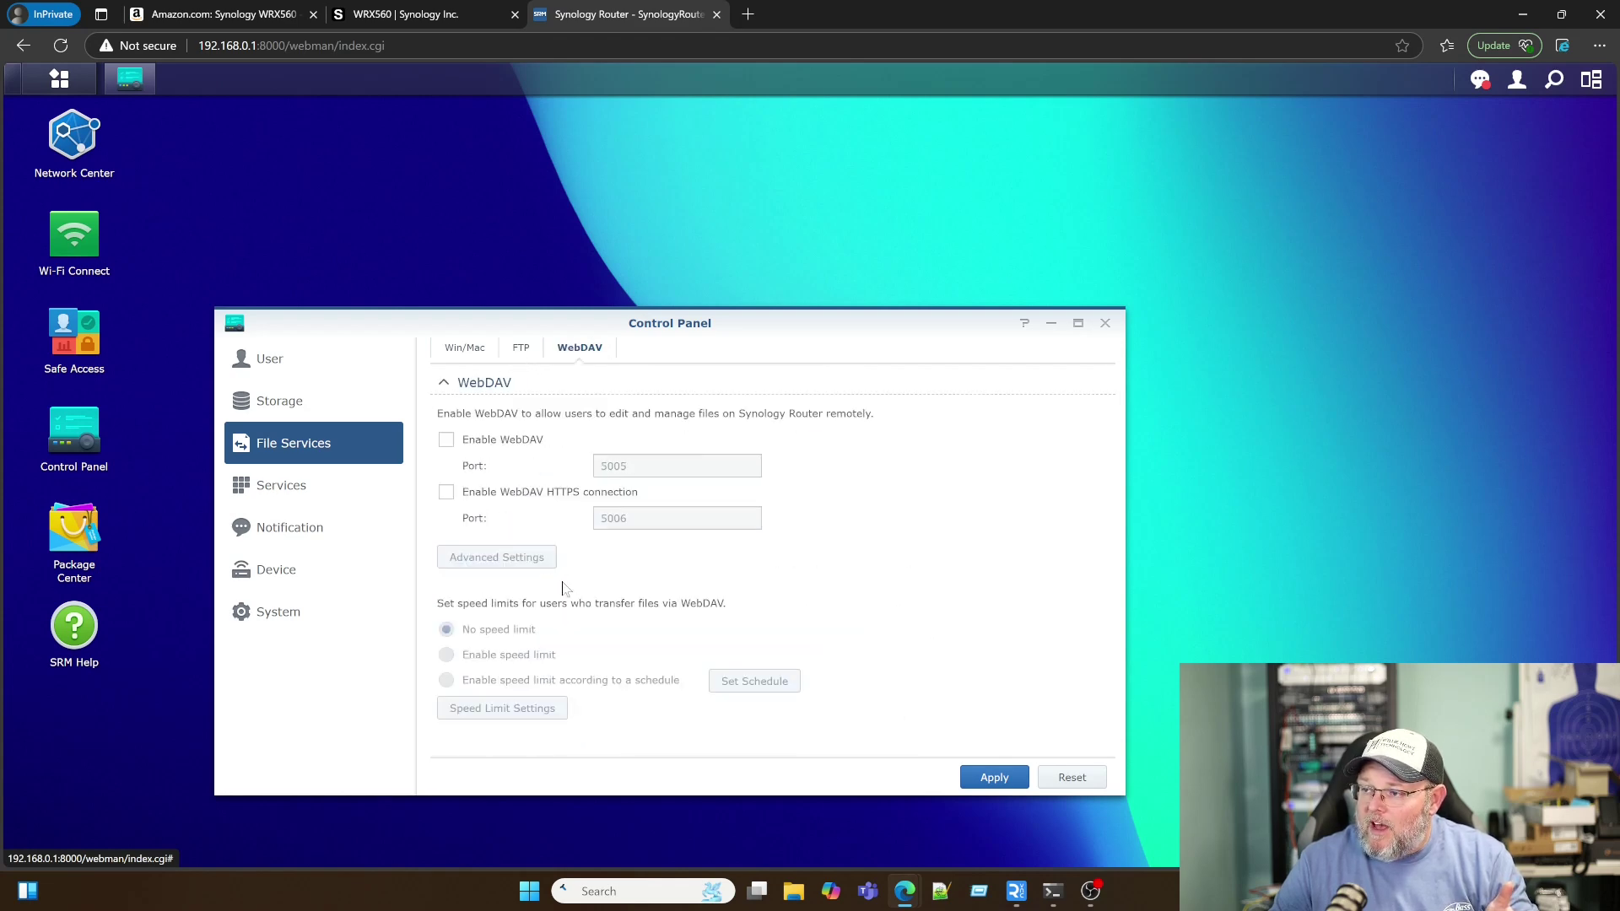
left_click(379, 498)
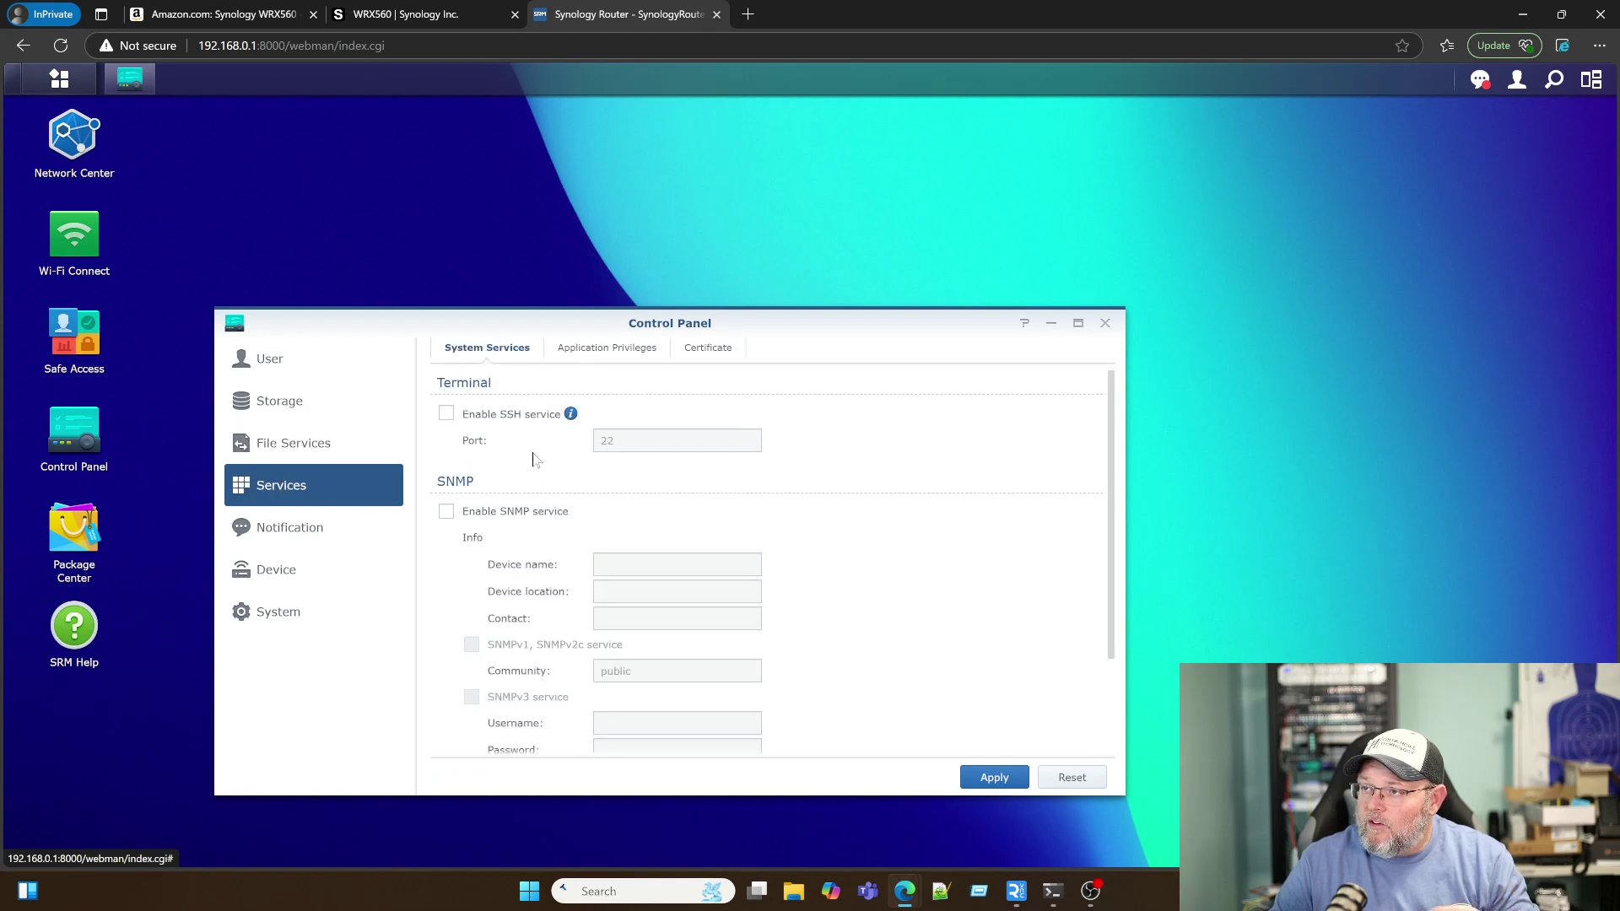
Step: Check Services' Application Privileges and Certificate tabs, then move to Notification settings
scroll(544, 457, "down", 2)
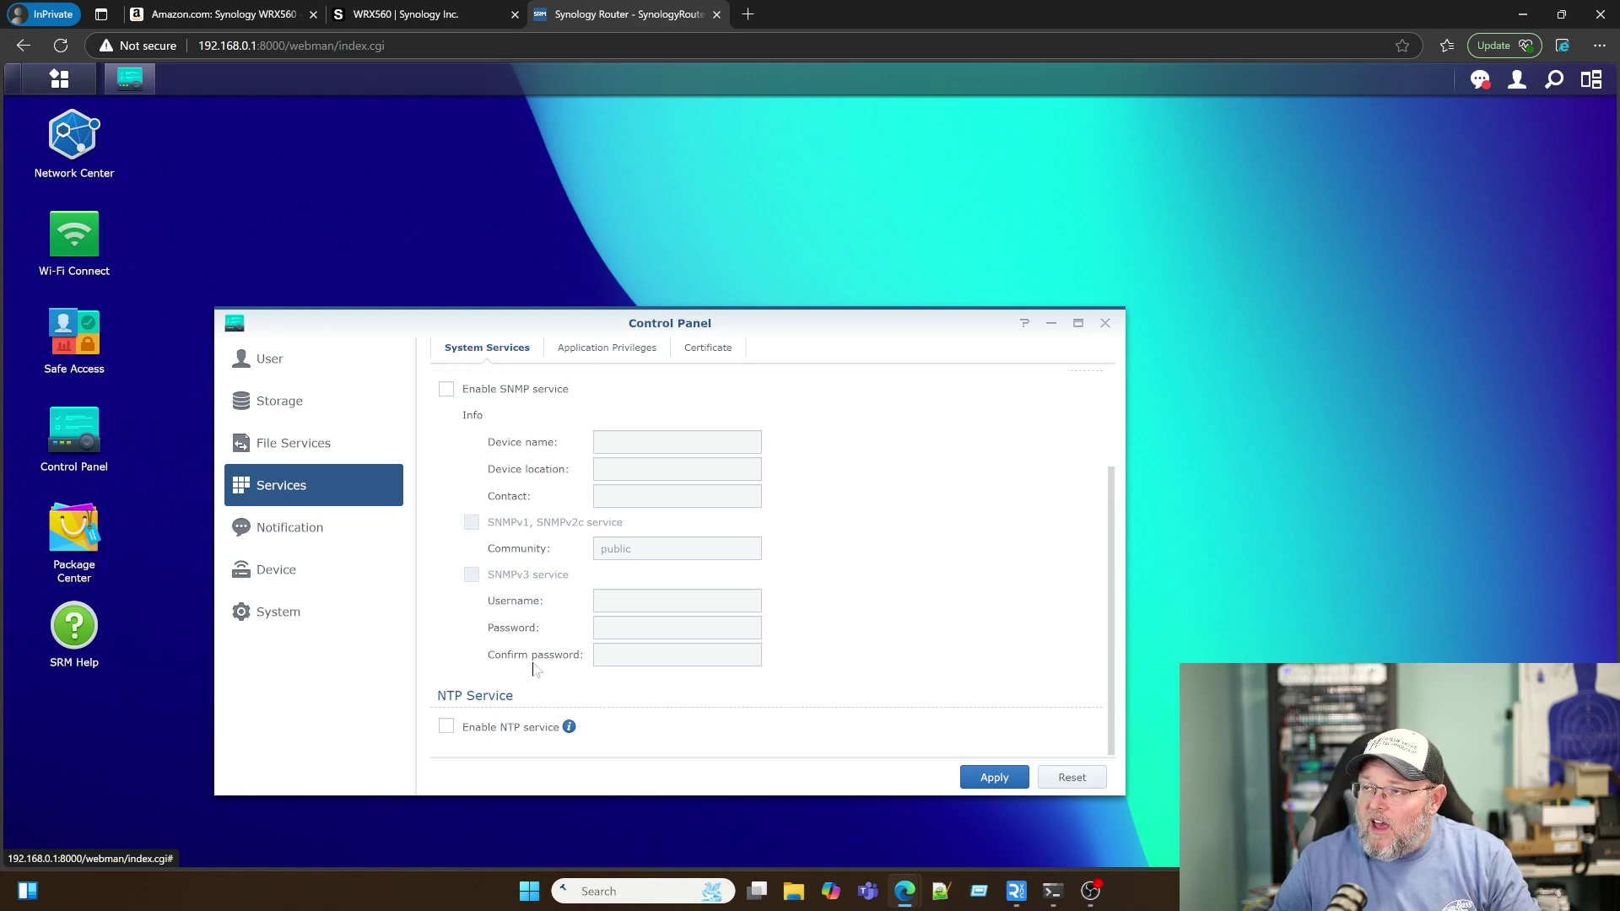
scroll(534, 669, "up", 3)
left_click(606, 348)
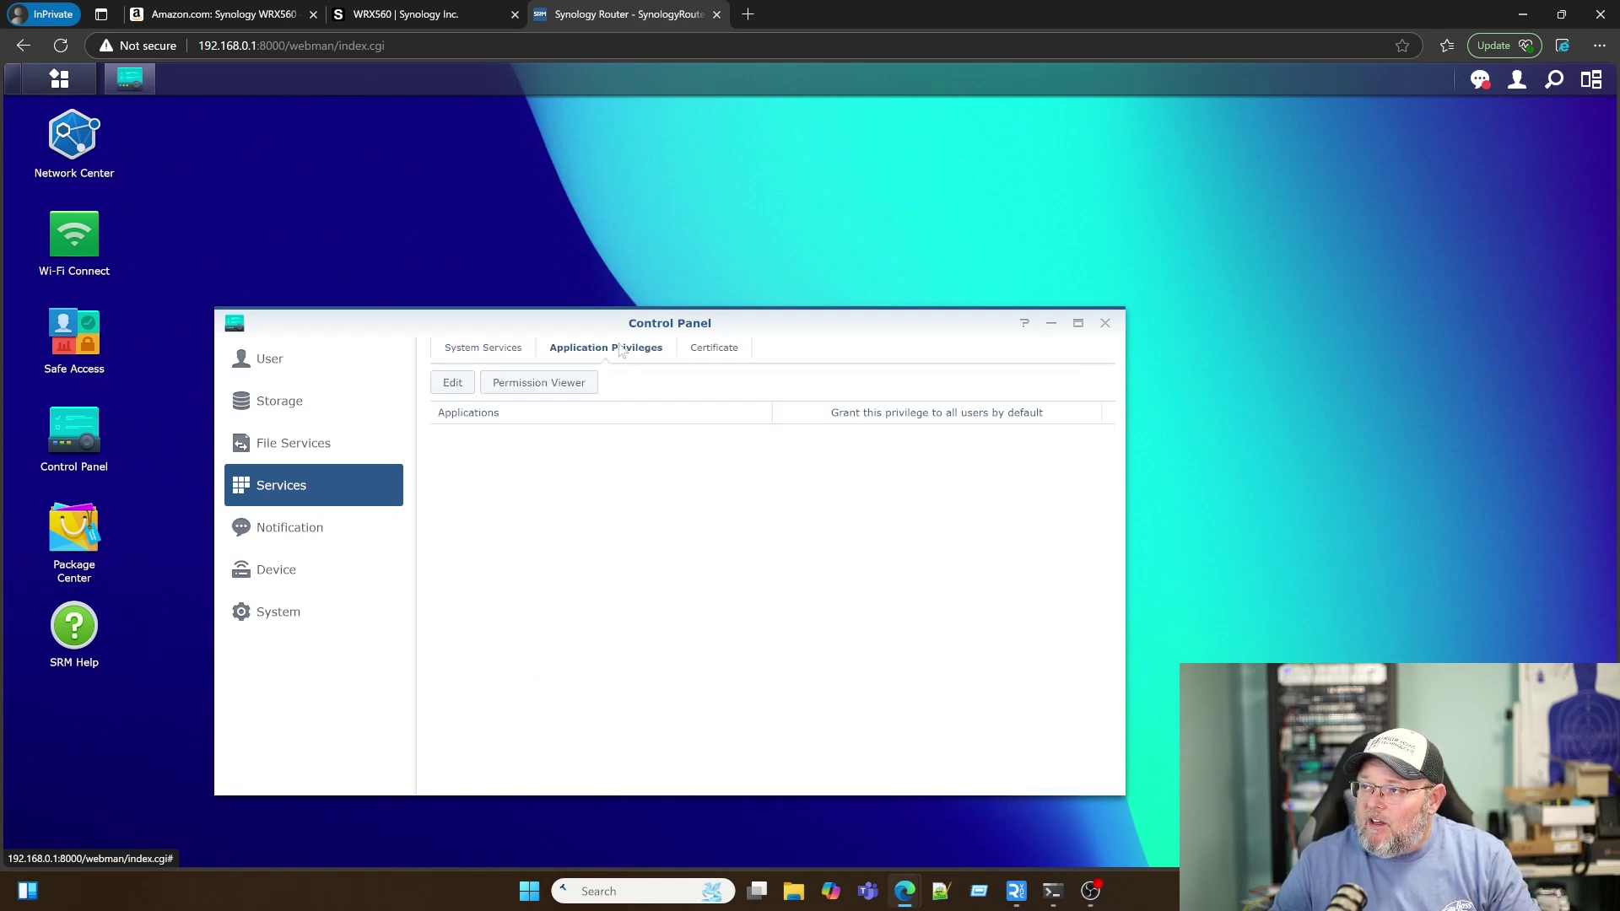
left_click(709, 358)
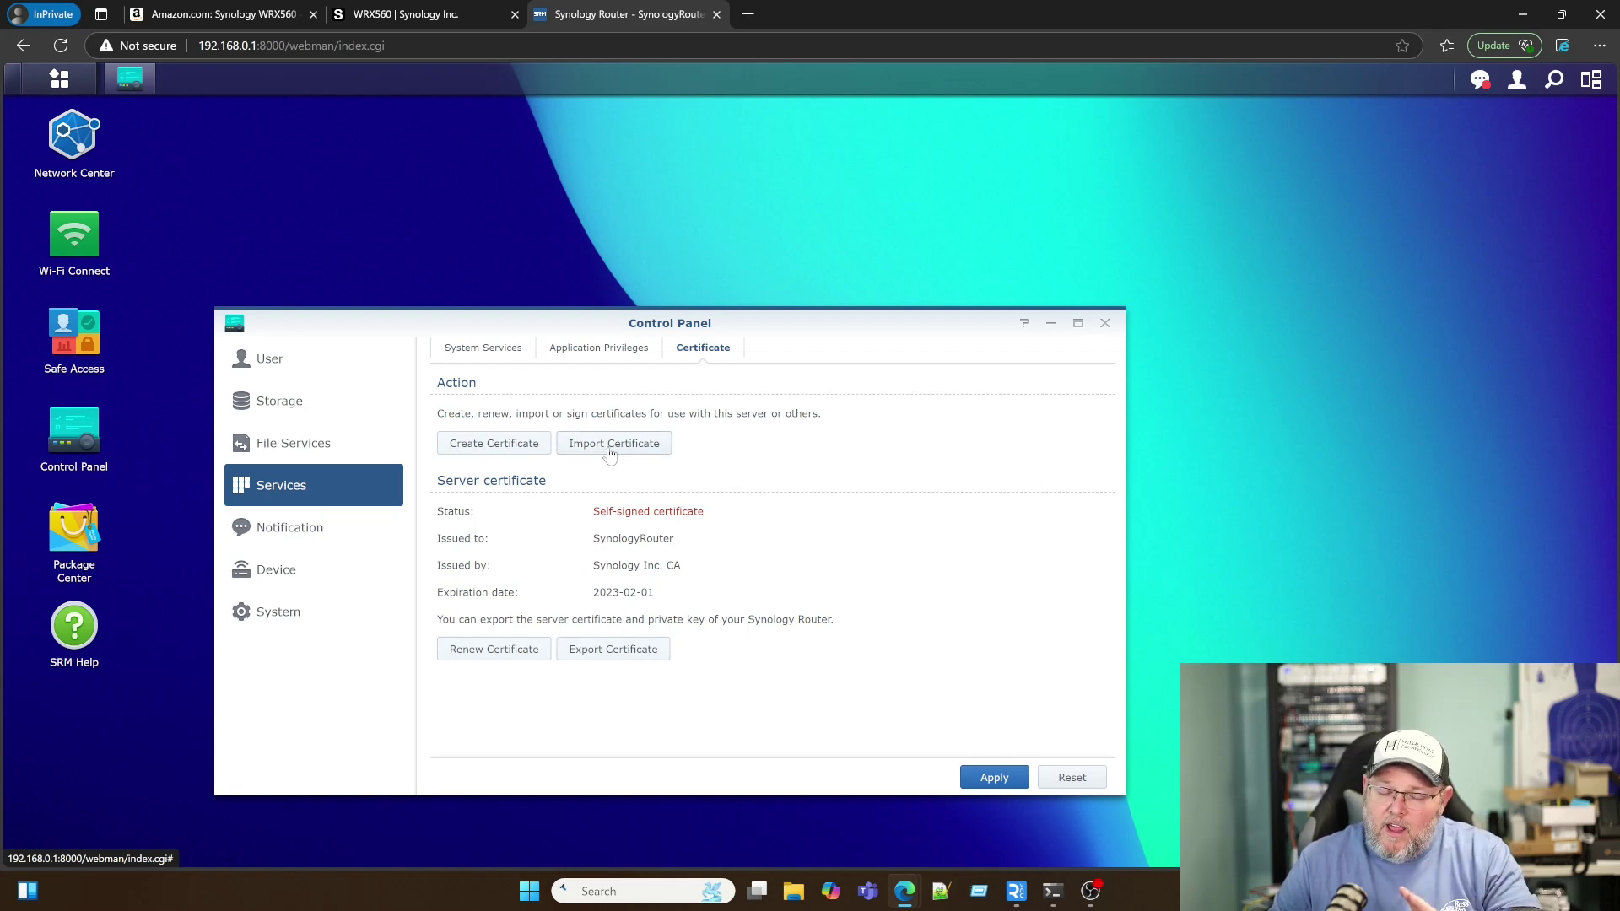
left_click(310, 538)
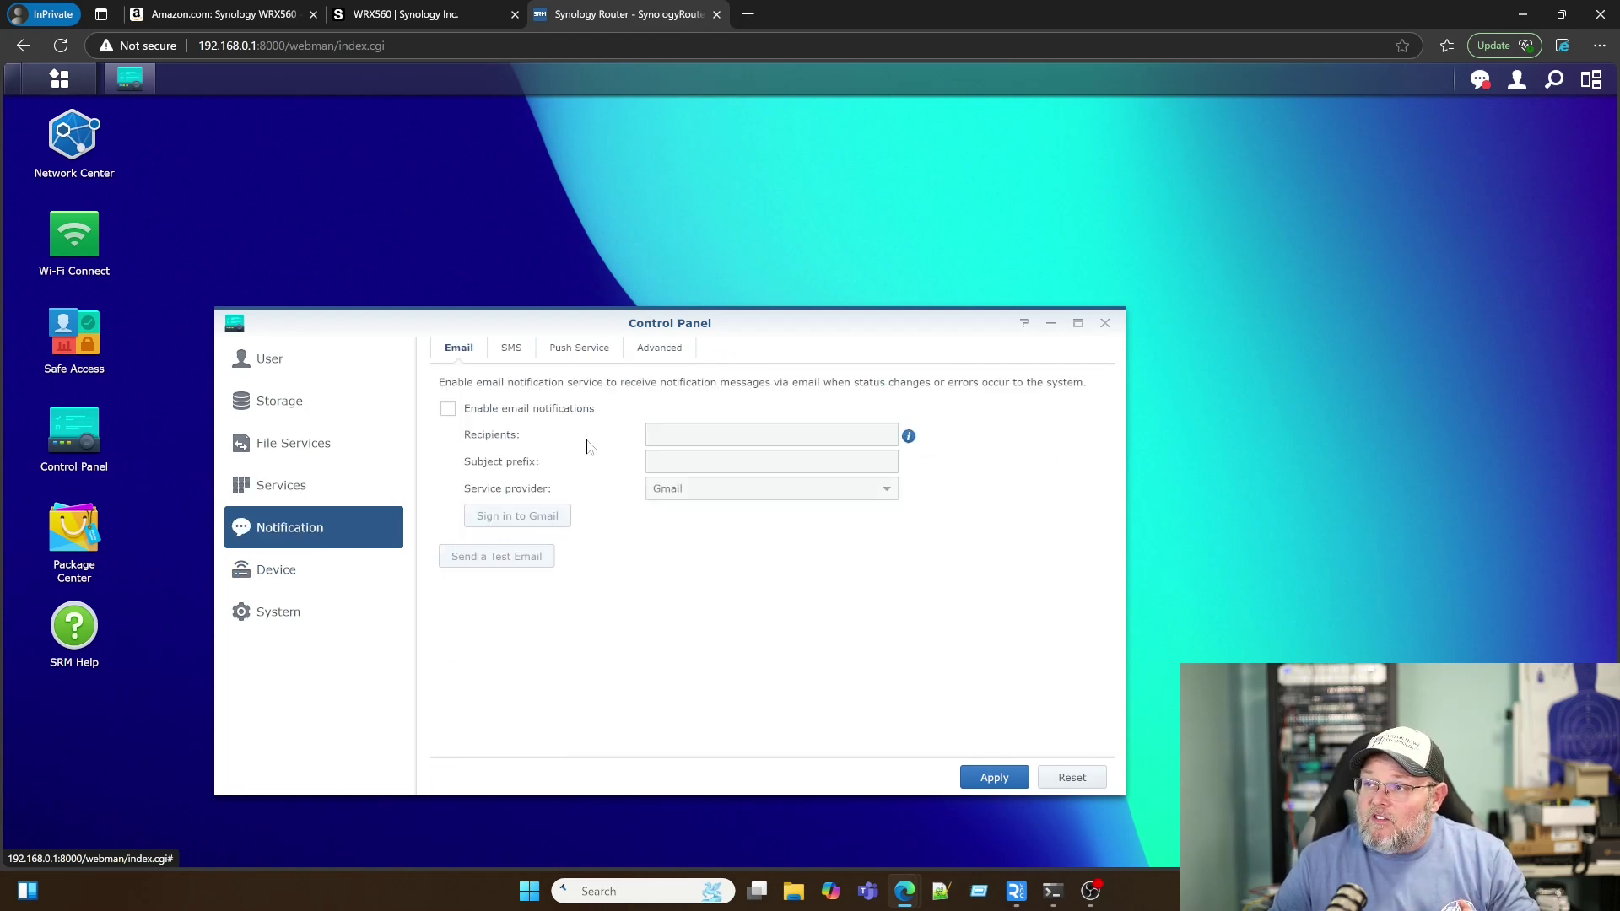
Step: Toggle email notifications on and back off, leaving Gmail as provider
left_click(515, 413)
left_click(782, 492)
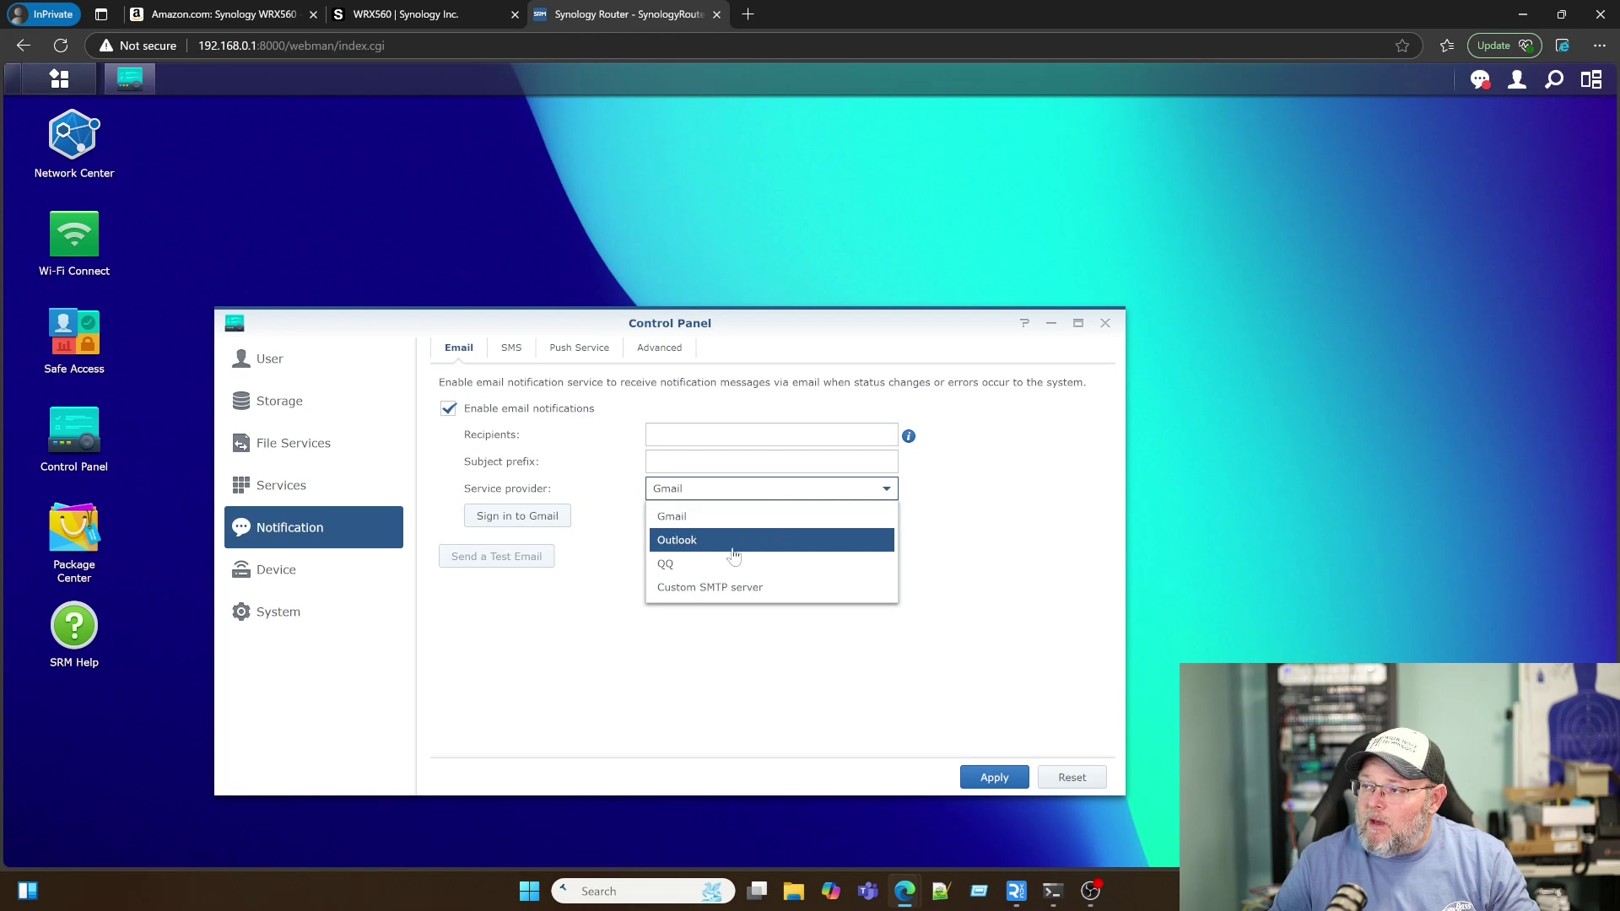
left_click(524, 449)
left_click(449, 409)
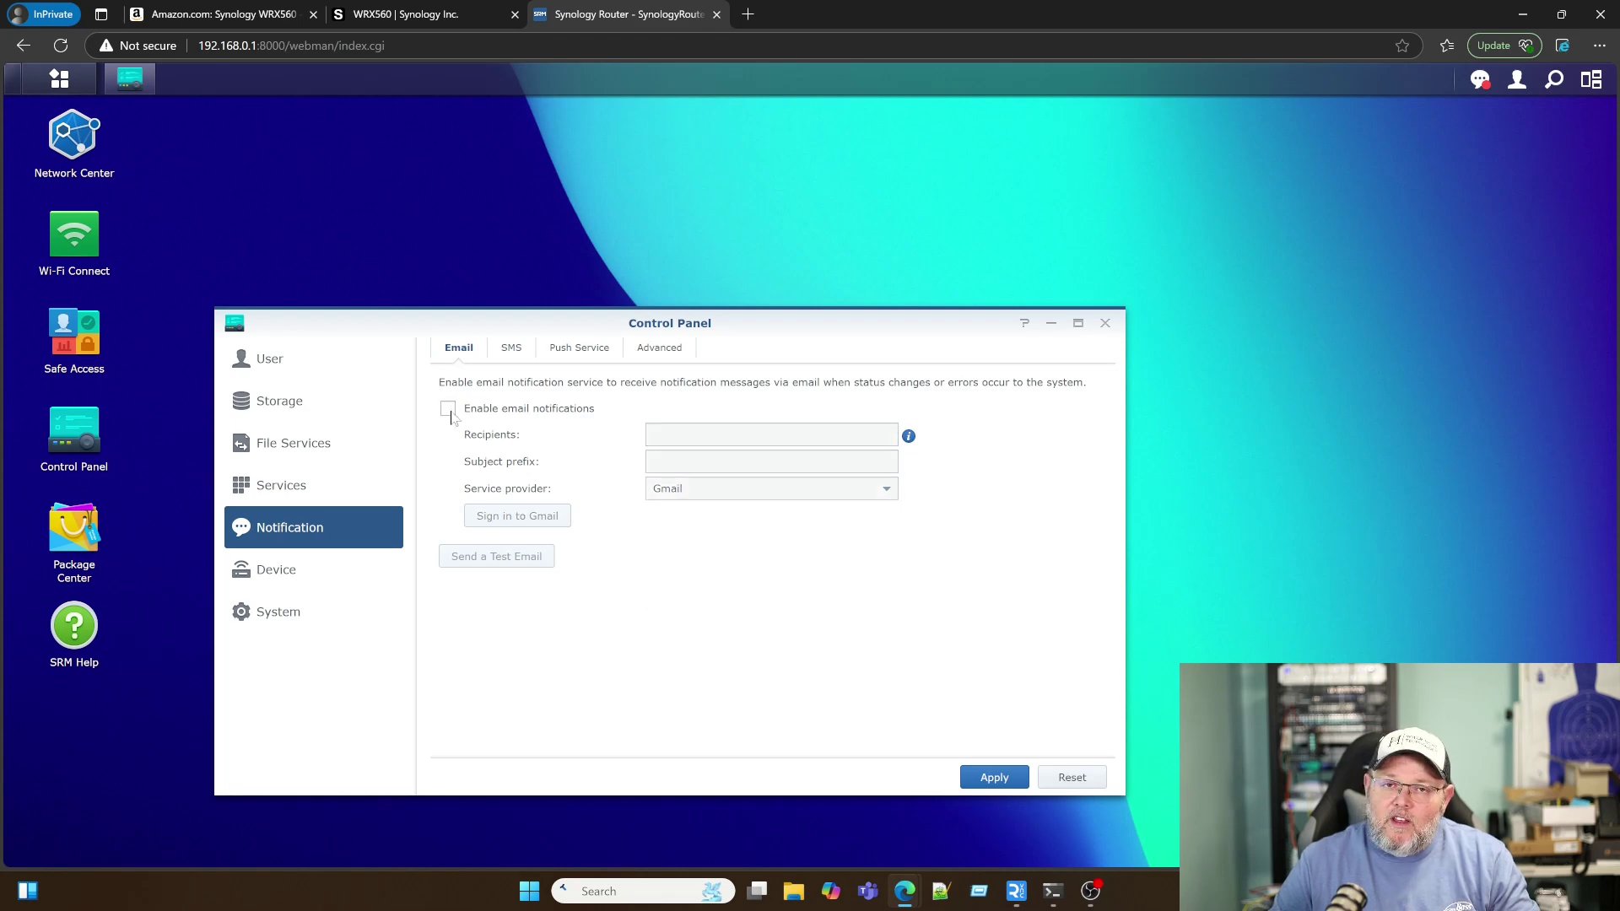
Step: Turn on SMS notifications and browse the SMS service provider list
left_click(509, 349)
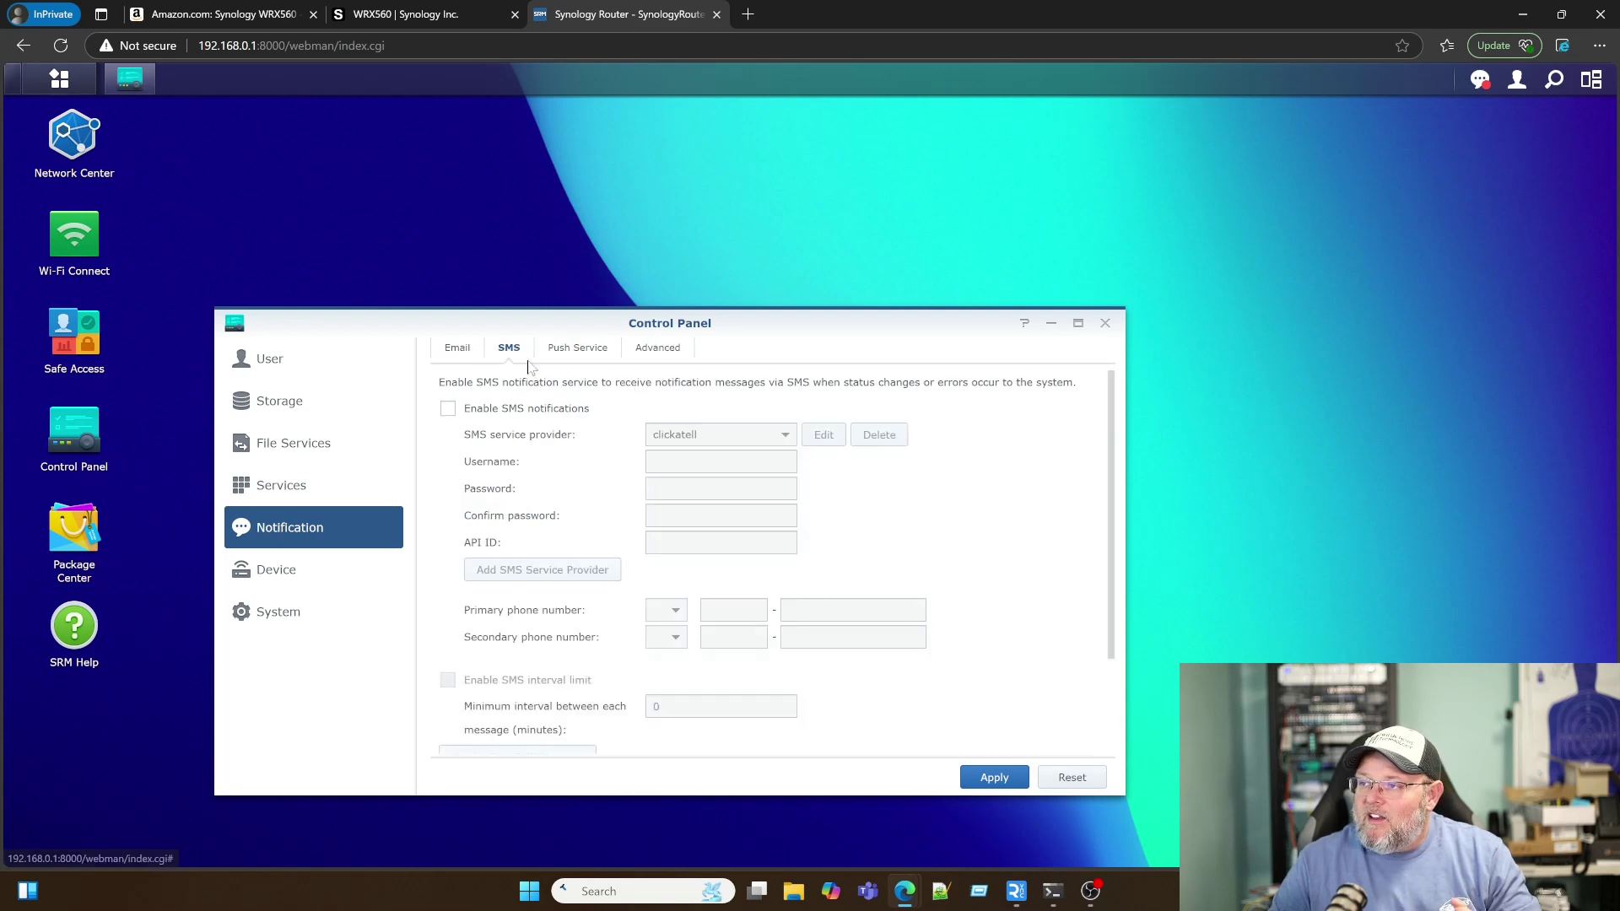
left_click(511, 410)
left_click(722, 437)
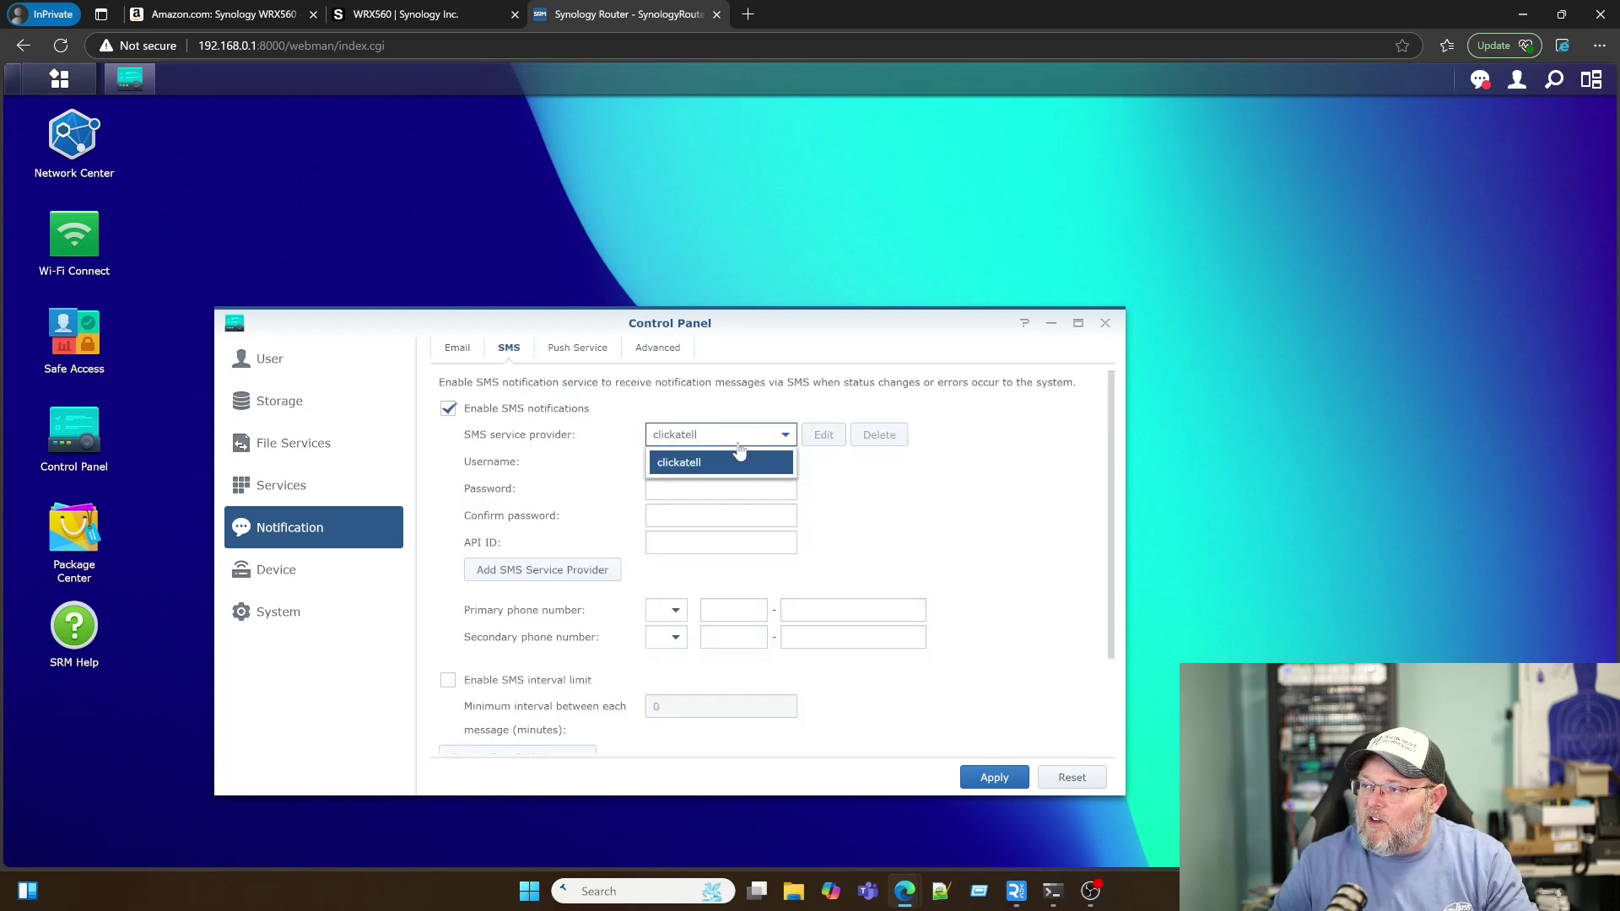
left_click(574, 419)
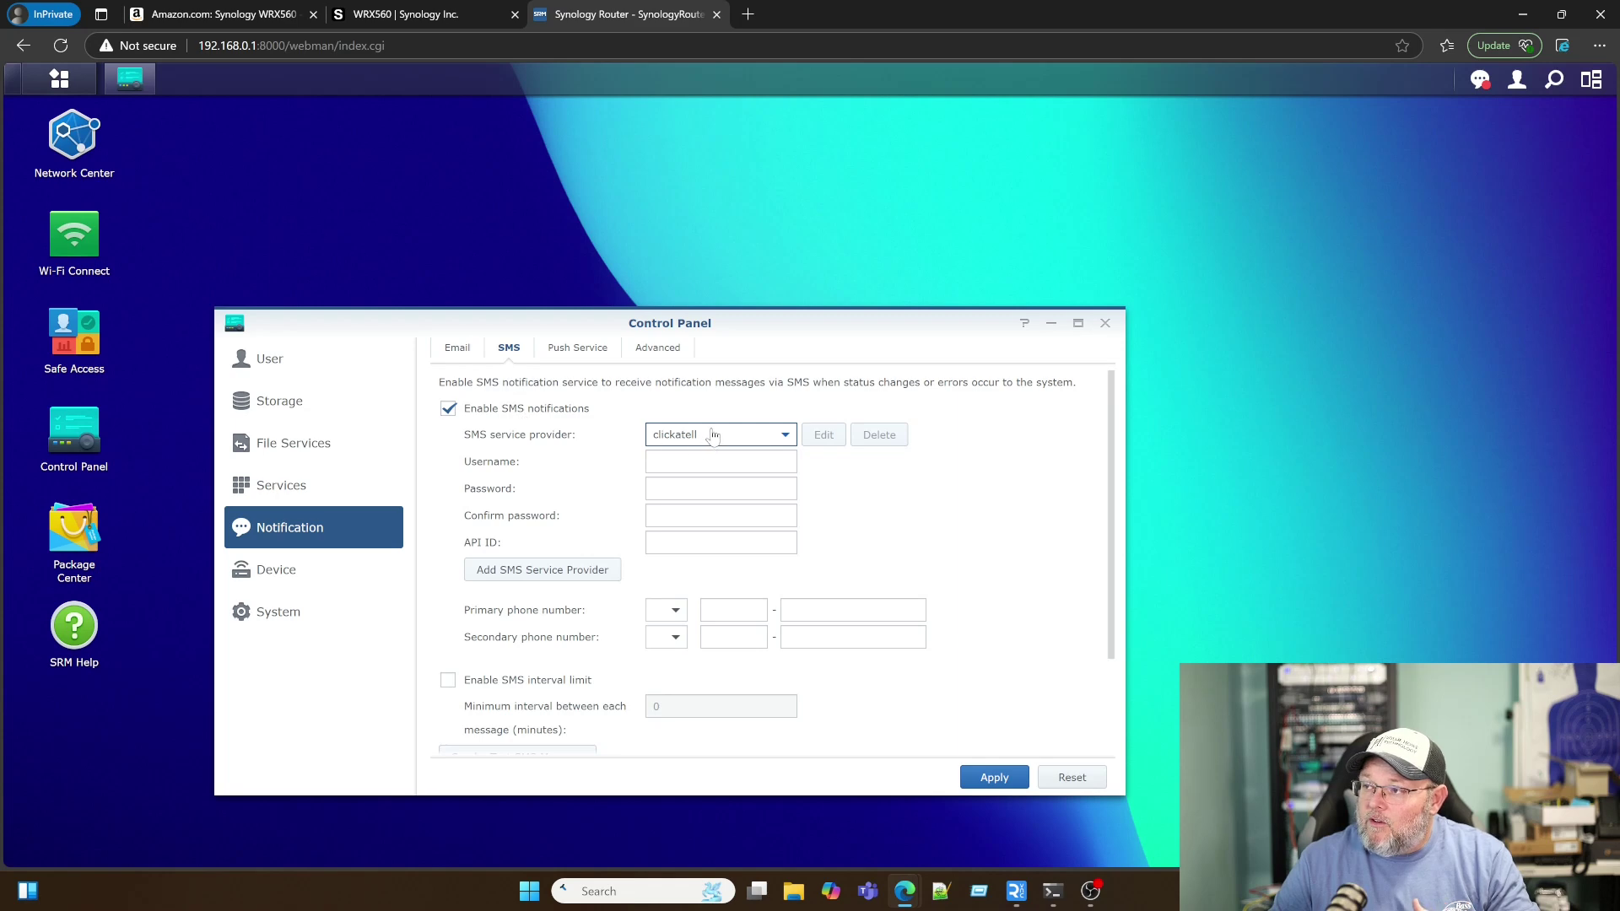
left_click(713, 435)
left_click(713, 435)
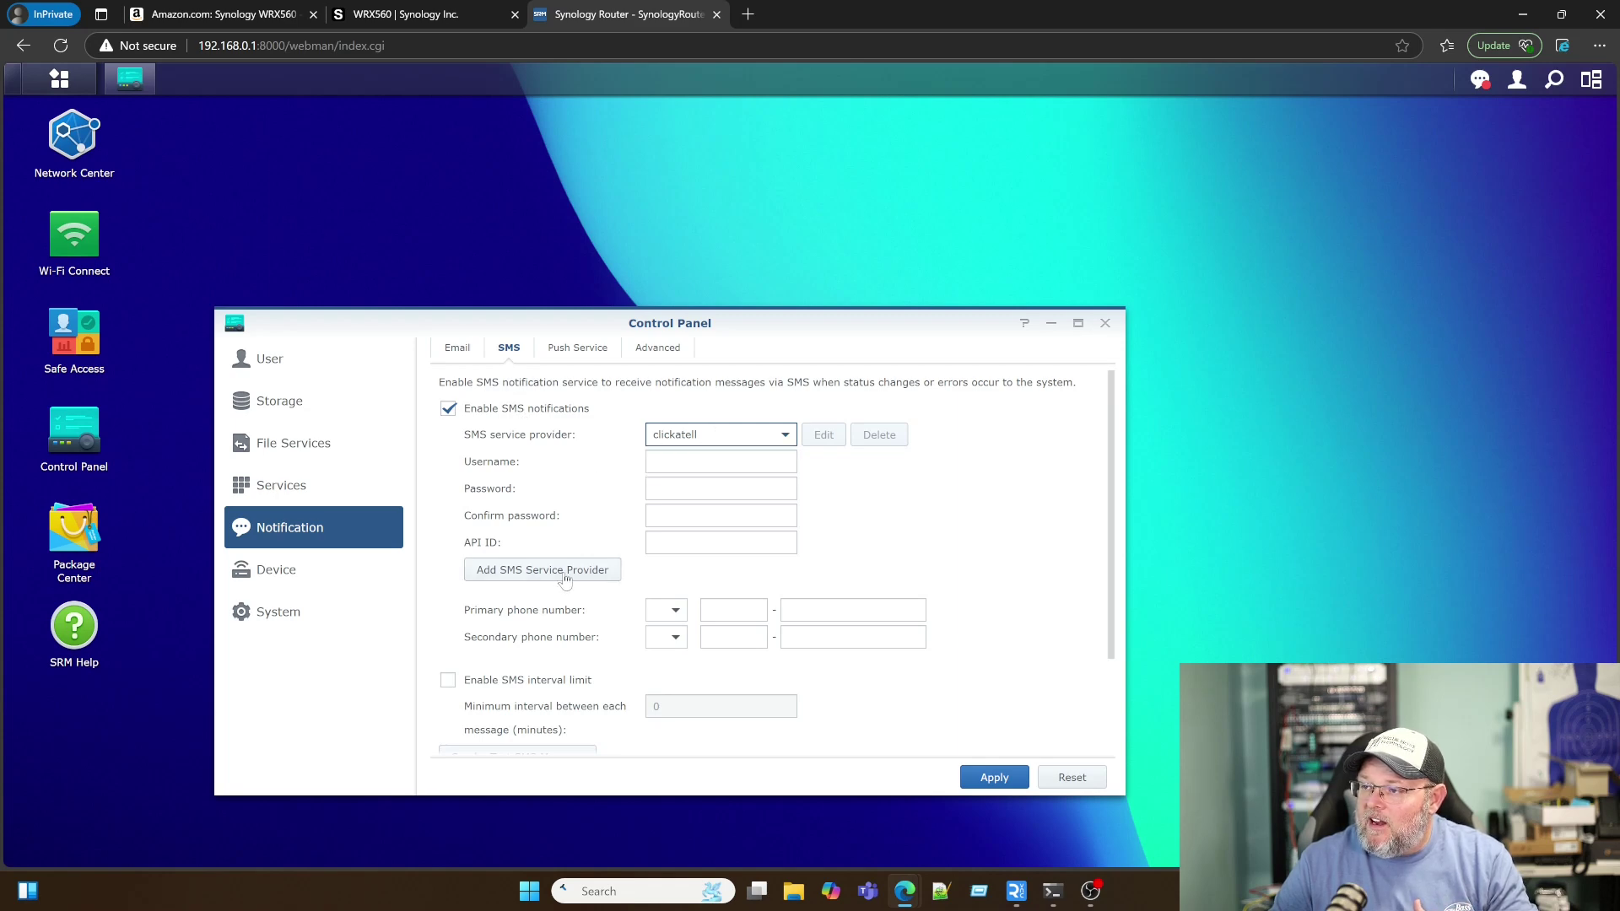
left_click(704, 438)
left_click(704, 461)
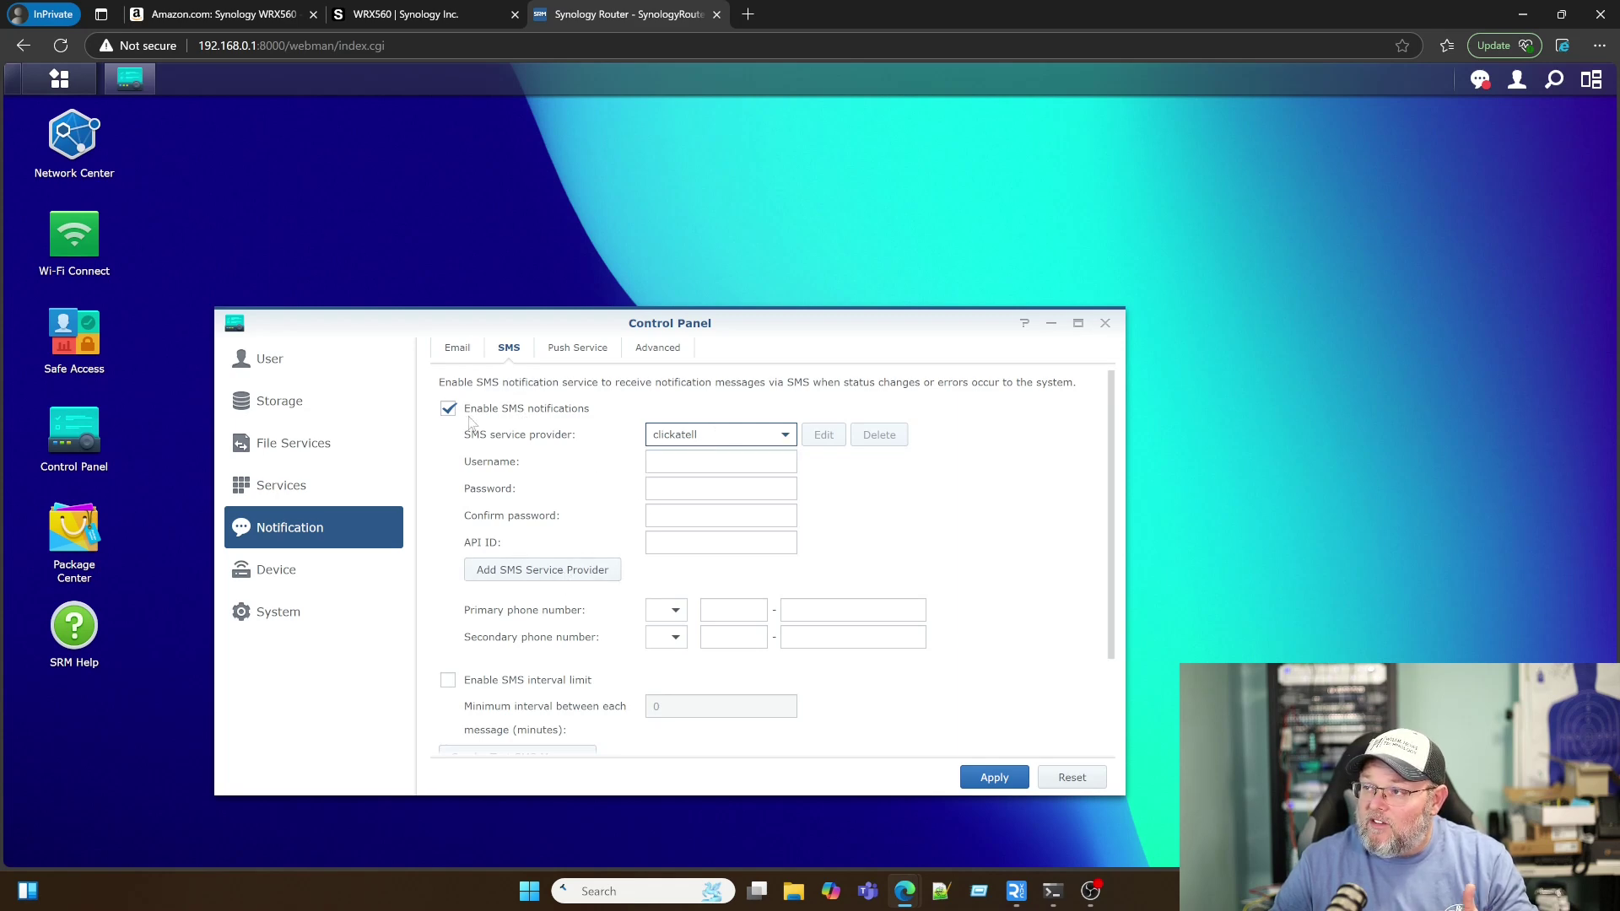
Step: Review the push notification and event tabs, then show Device information
left_click(596, 358)
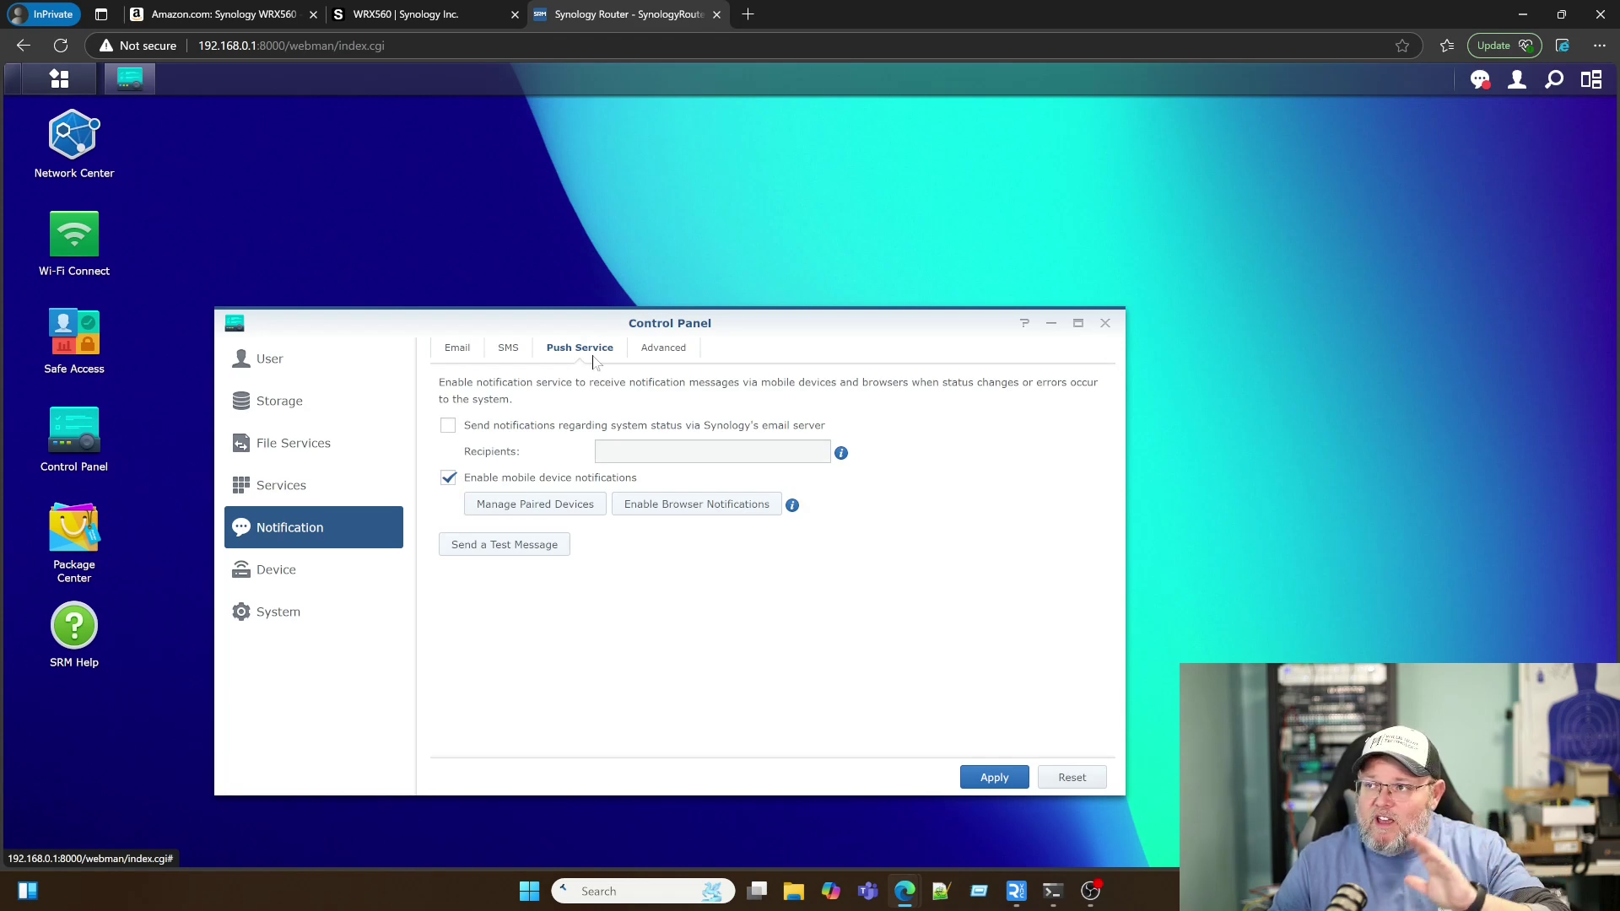
left_click(652, 360)
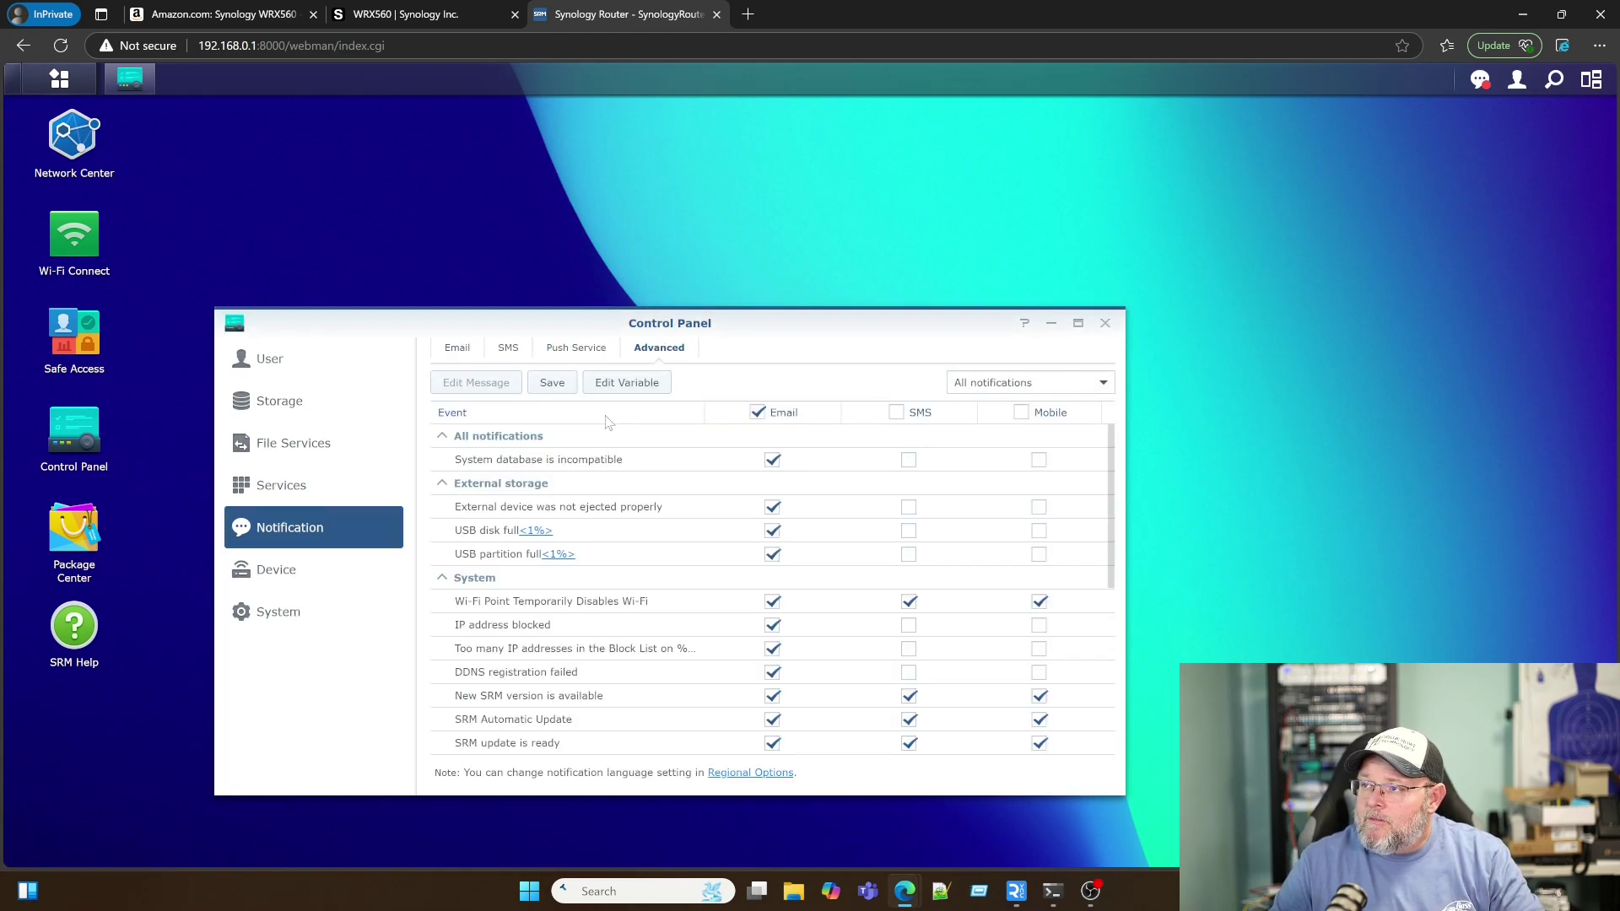
scroll(651, 671, "down", 5)
scroll(651, 671, "up", 5)
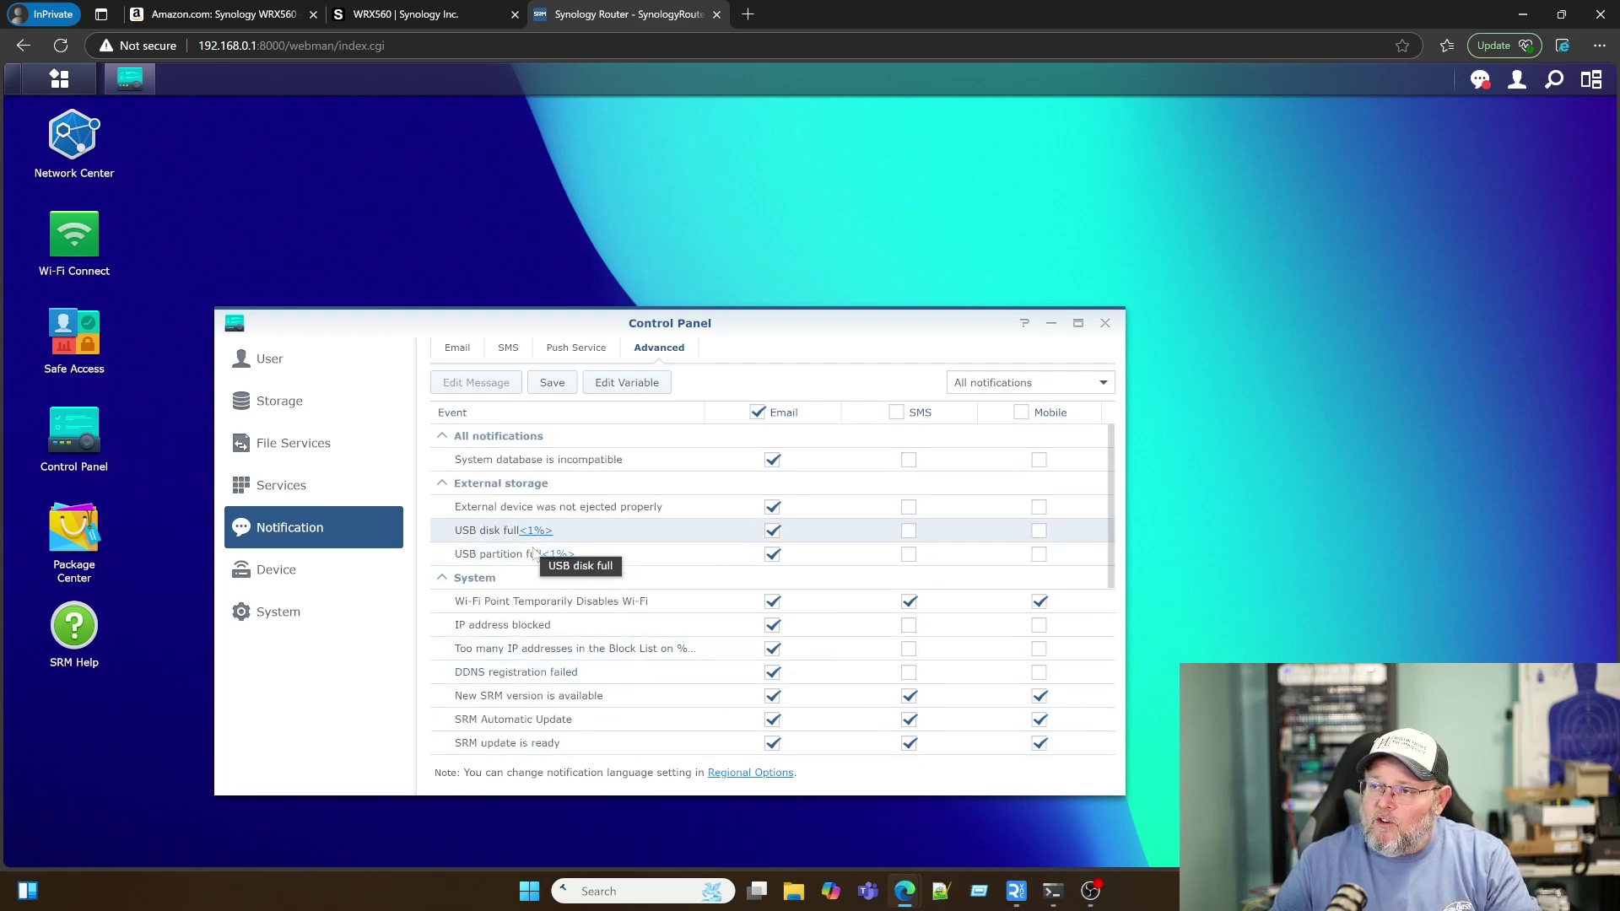
scroll(550, 616, "down", 5)
scroll(548, 616, "up", 5)
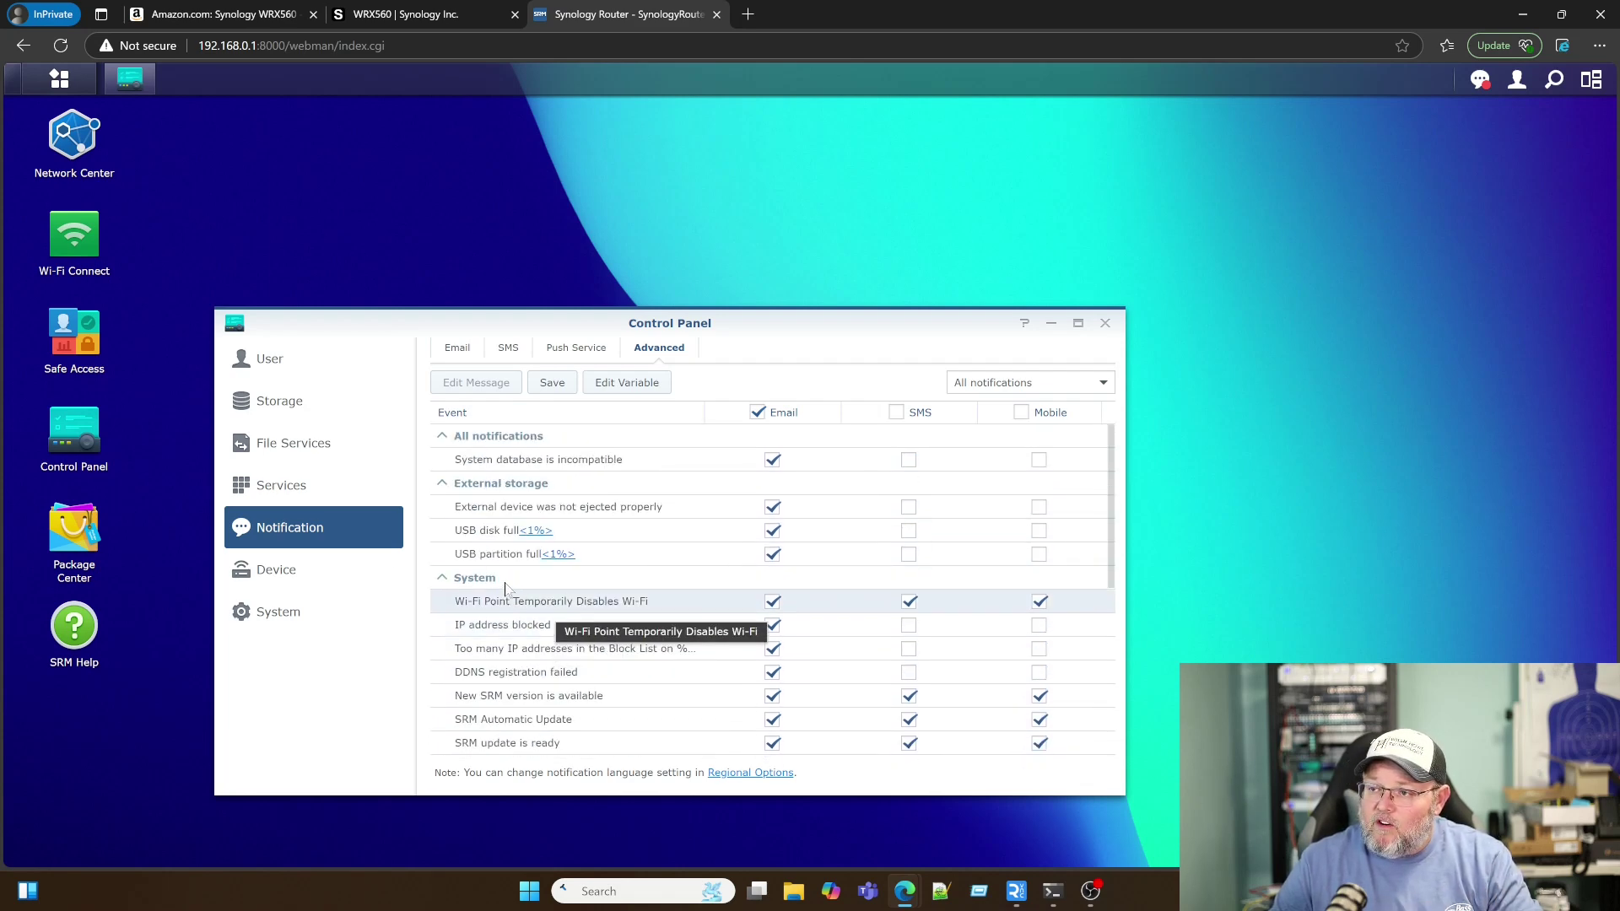
left_click(272, 570)
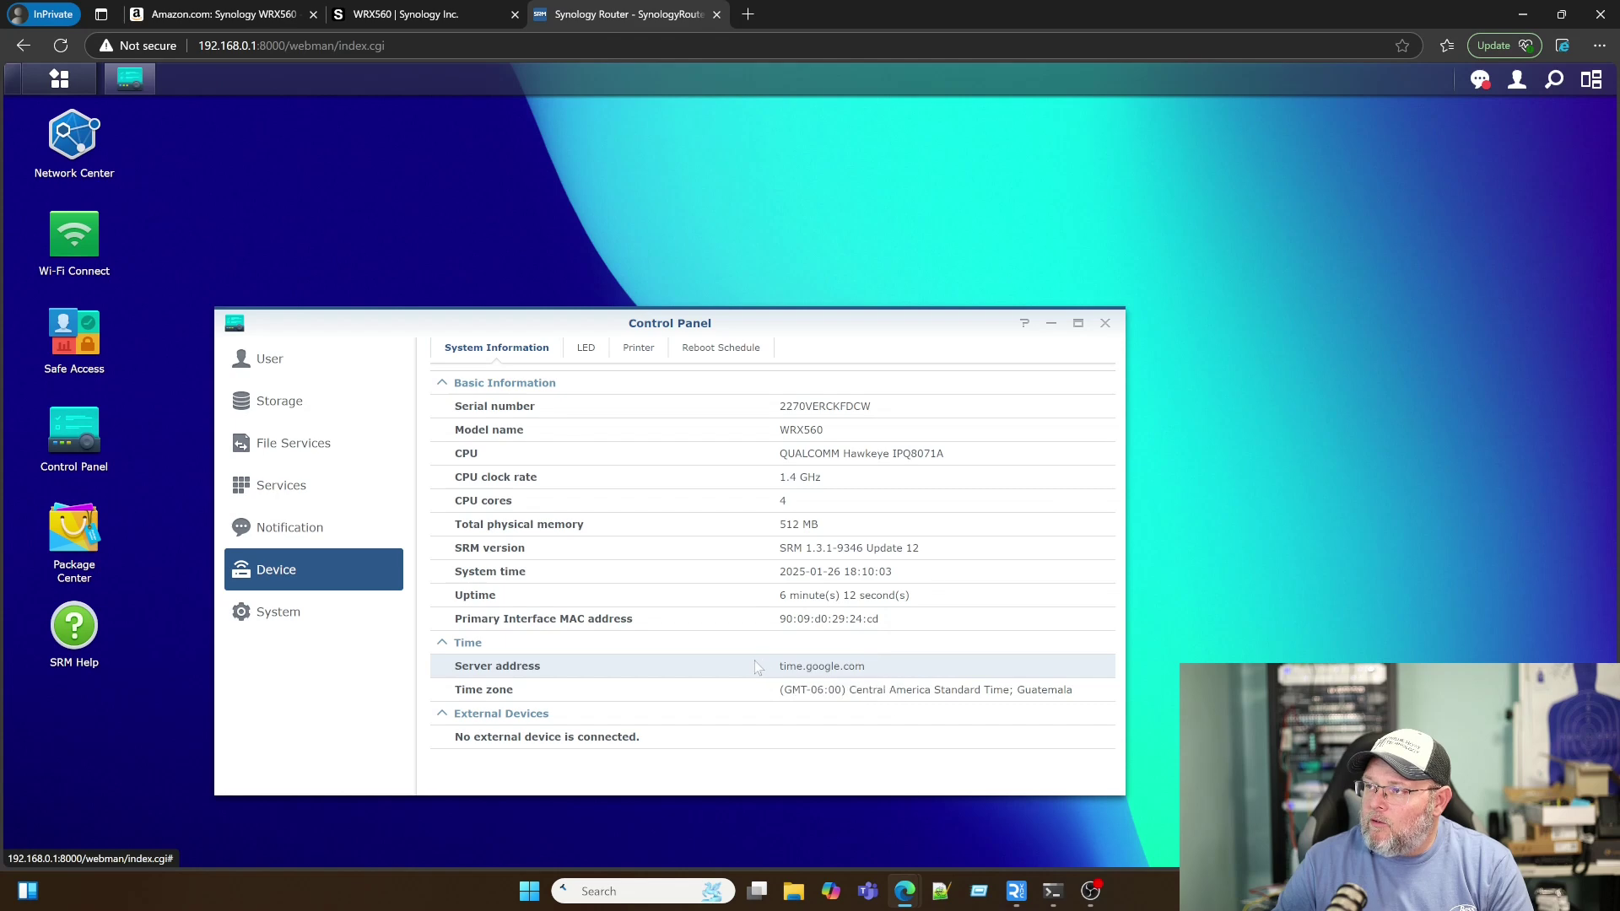
Step: Look through the LED, Printer and Reboot Schedule tabs, then the System SRM Update page
left_click(587, 349)
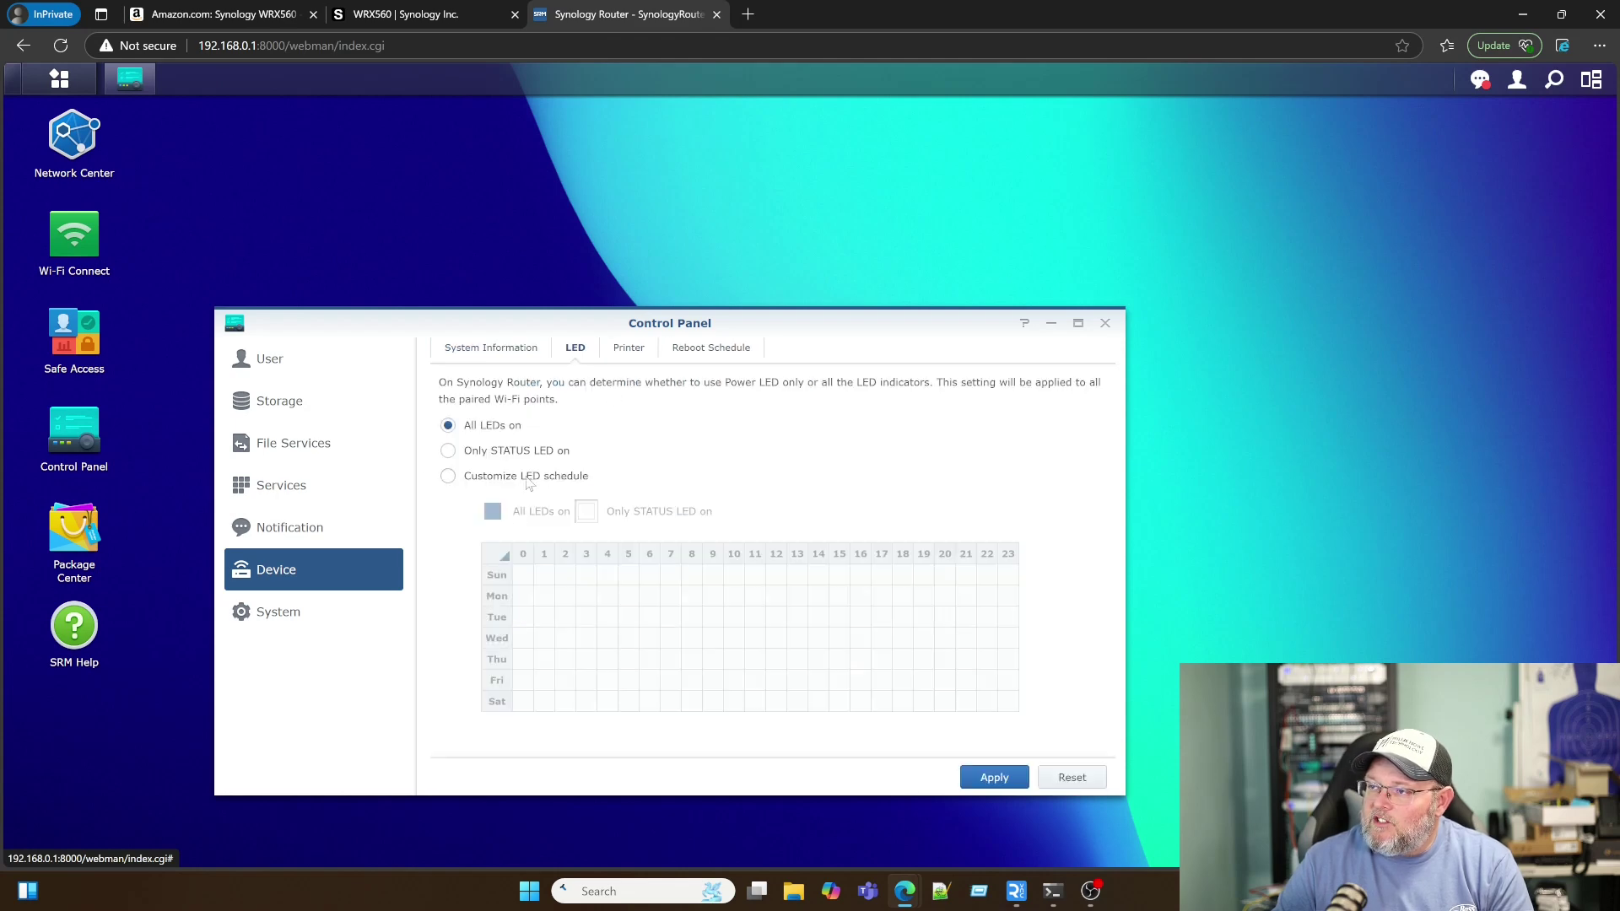
left_click(631, 351)
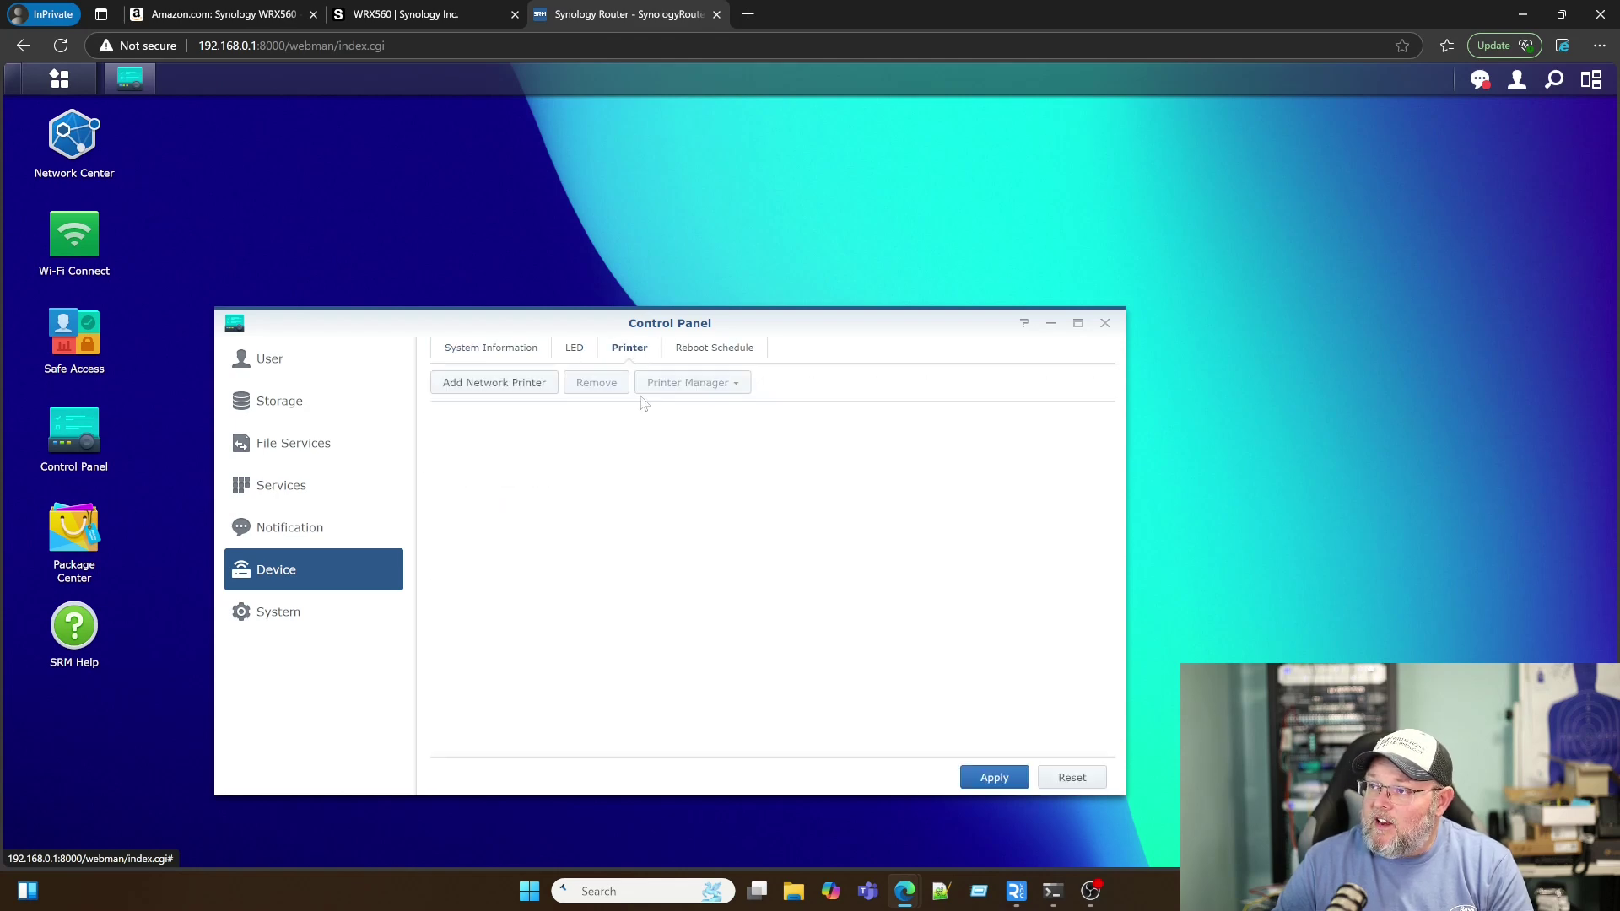
left_click(707, 354)
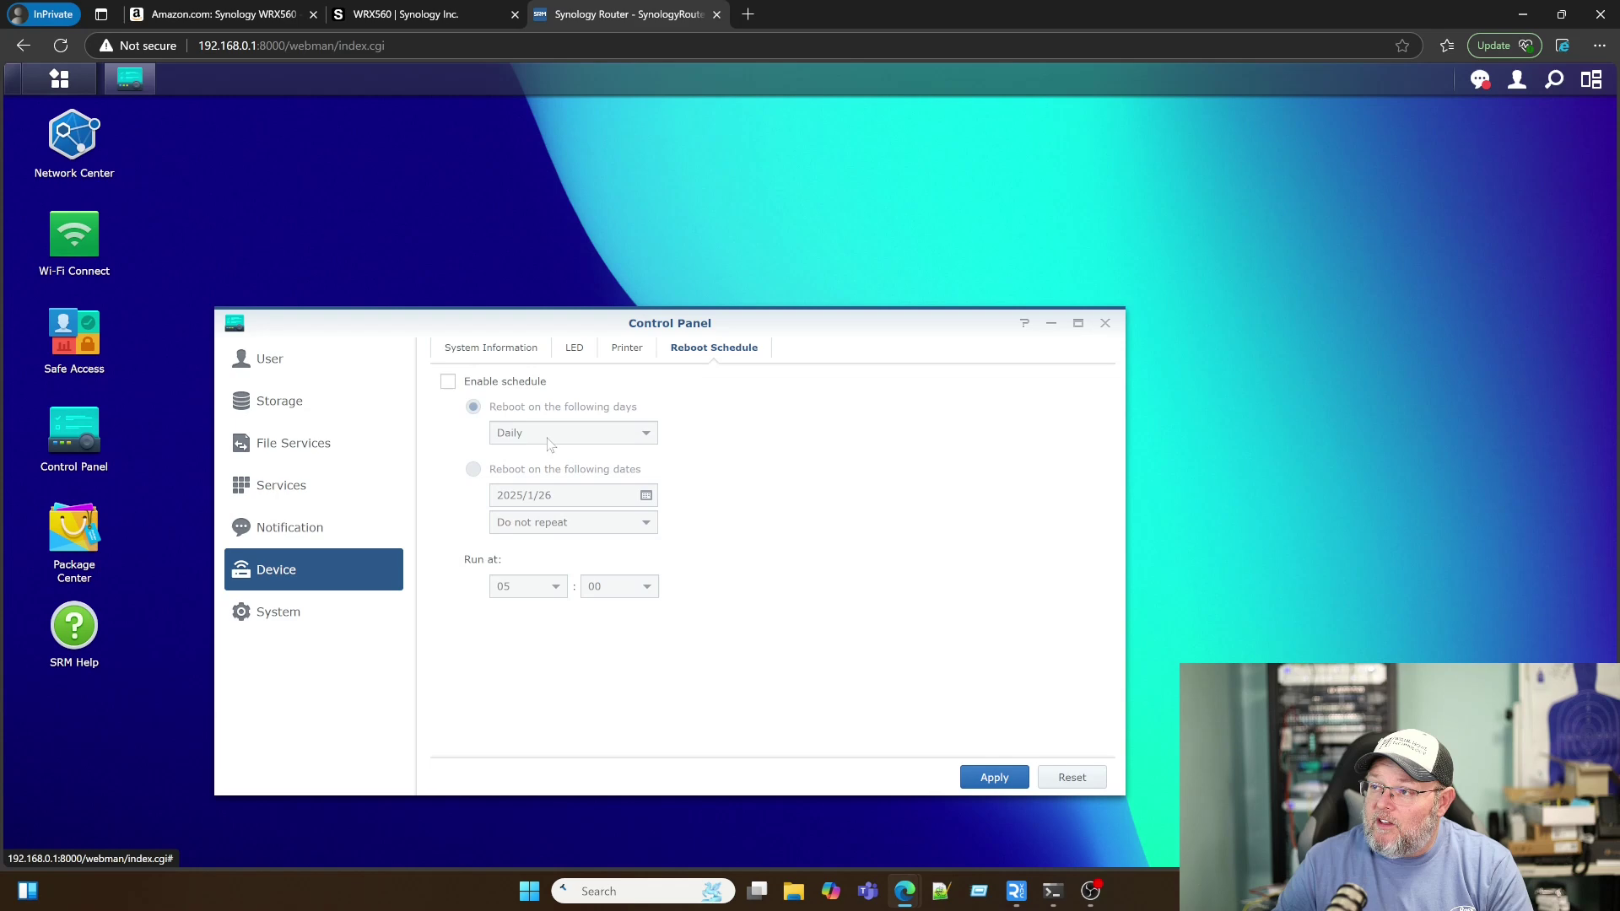
left_click(283, 616)
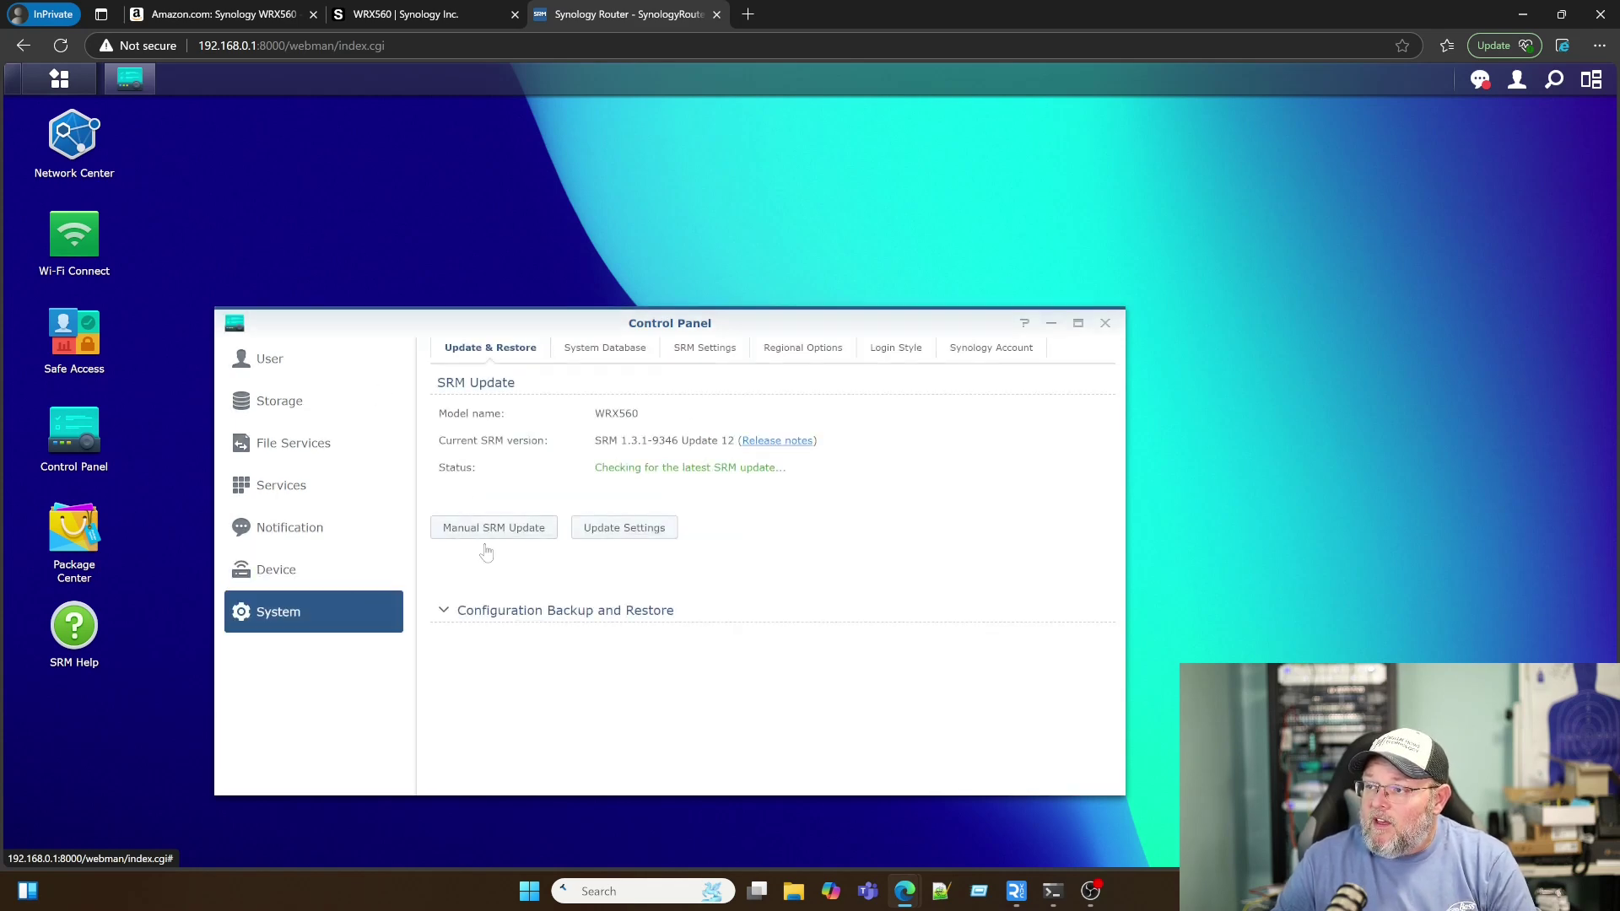
Step: Expand the configuration backup and restore section
left_click(526, 619)
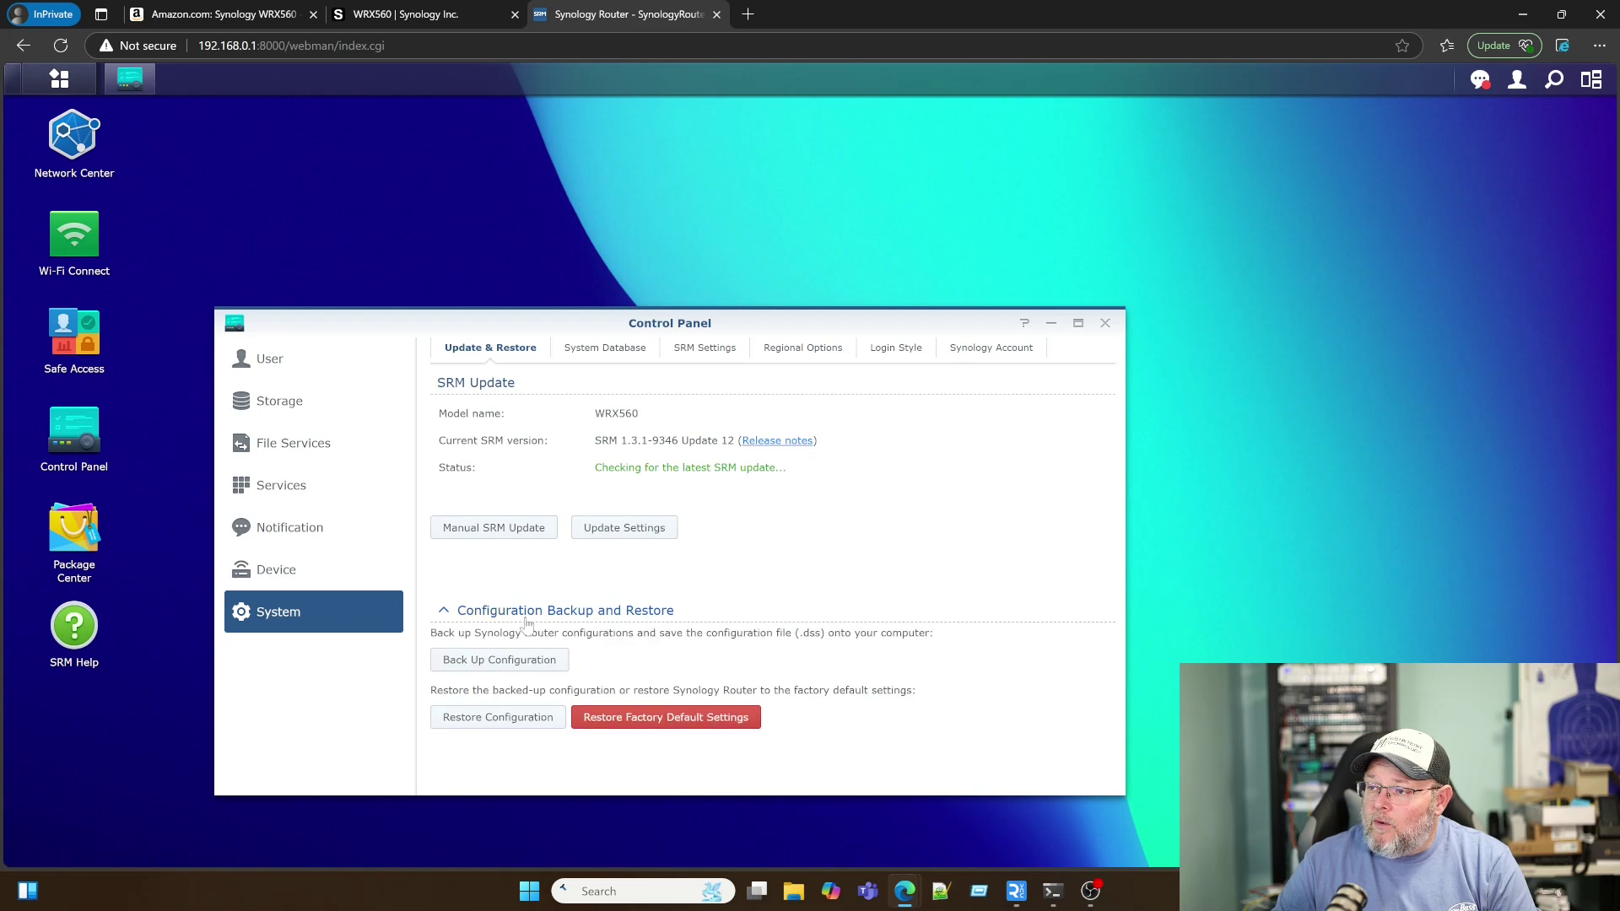
left_click(526, 616)
left_click(526, 616)
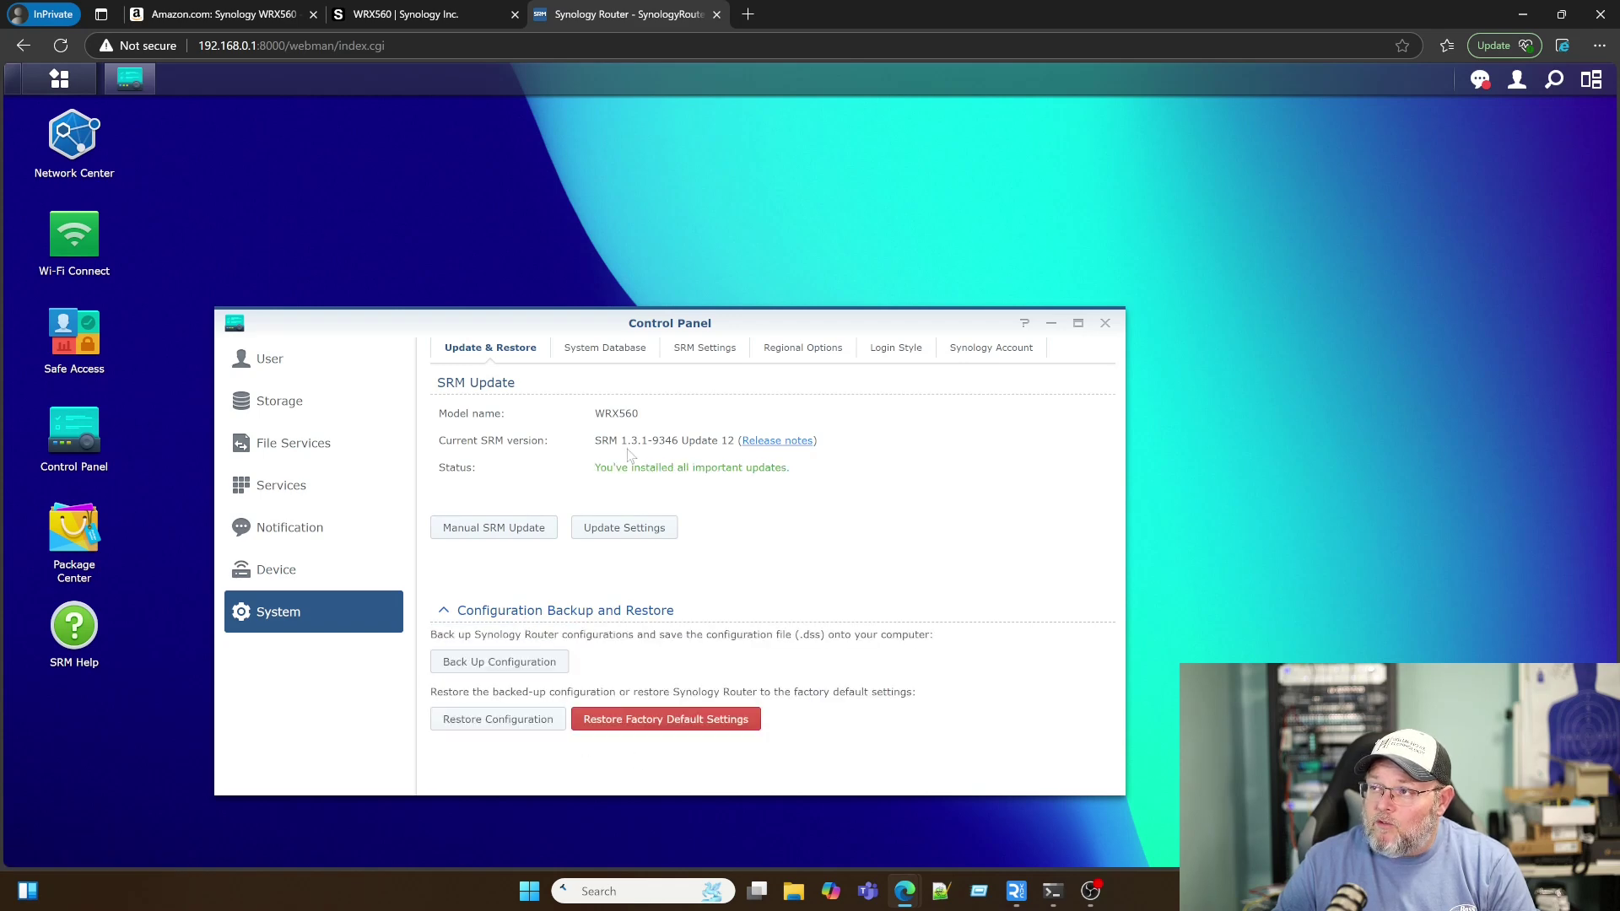
Step: Update the DoH server and IP Geolocation databases under System Database
left_click(605, 347)
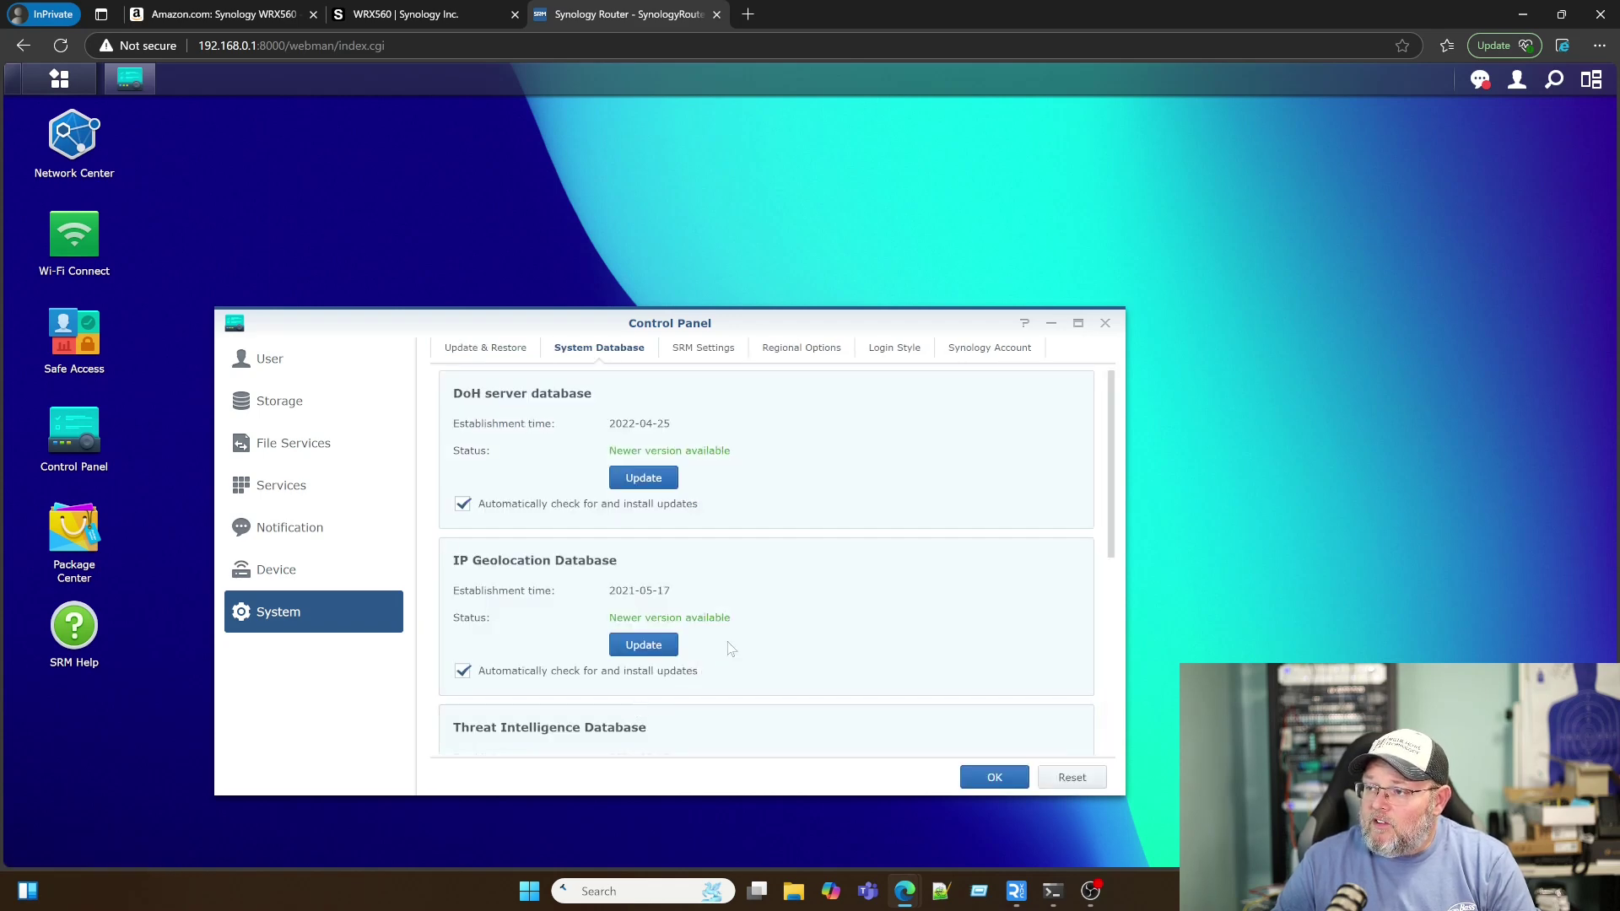
scroll(731, 648, "down", 5)
scroll(725, 650, "up", 5)
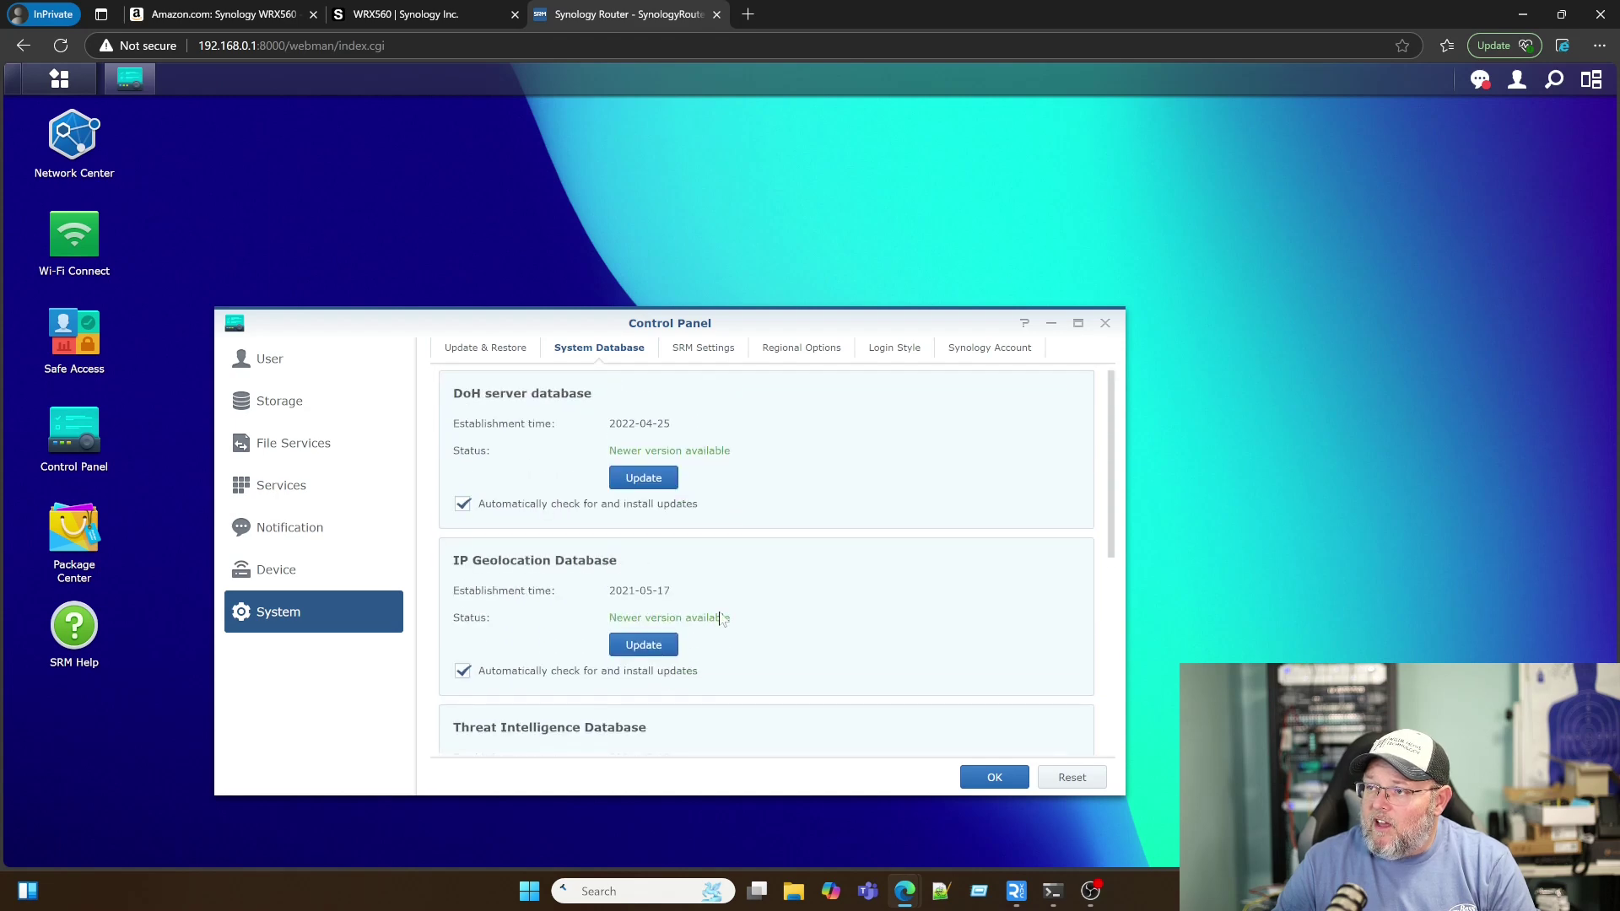
scroll(704, 701, "down", 3)
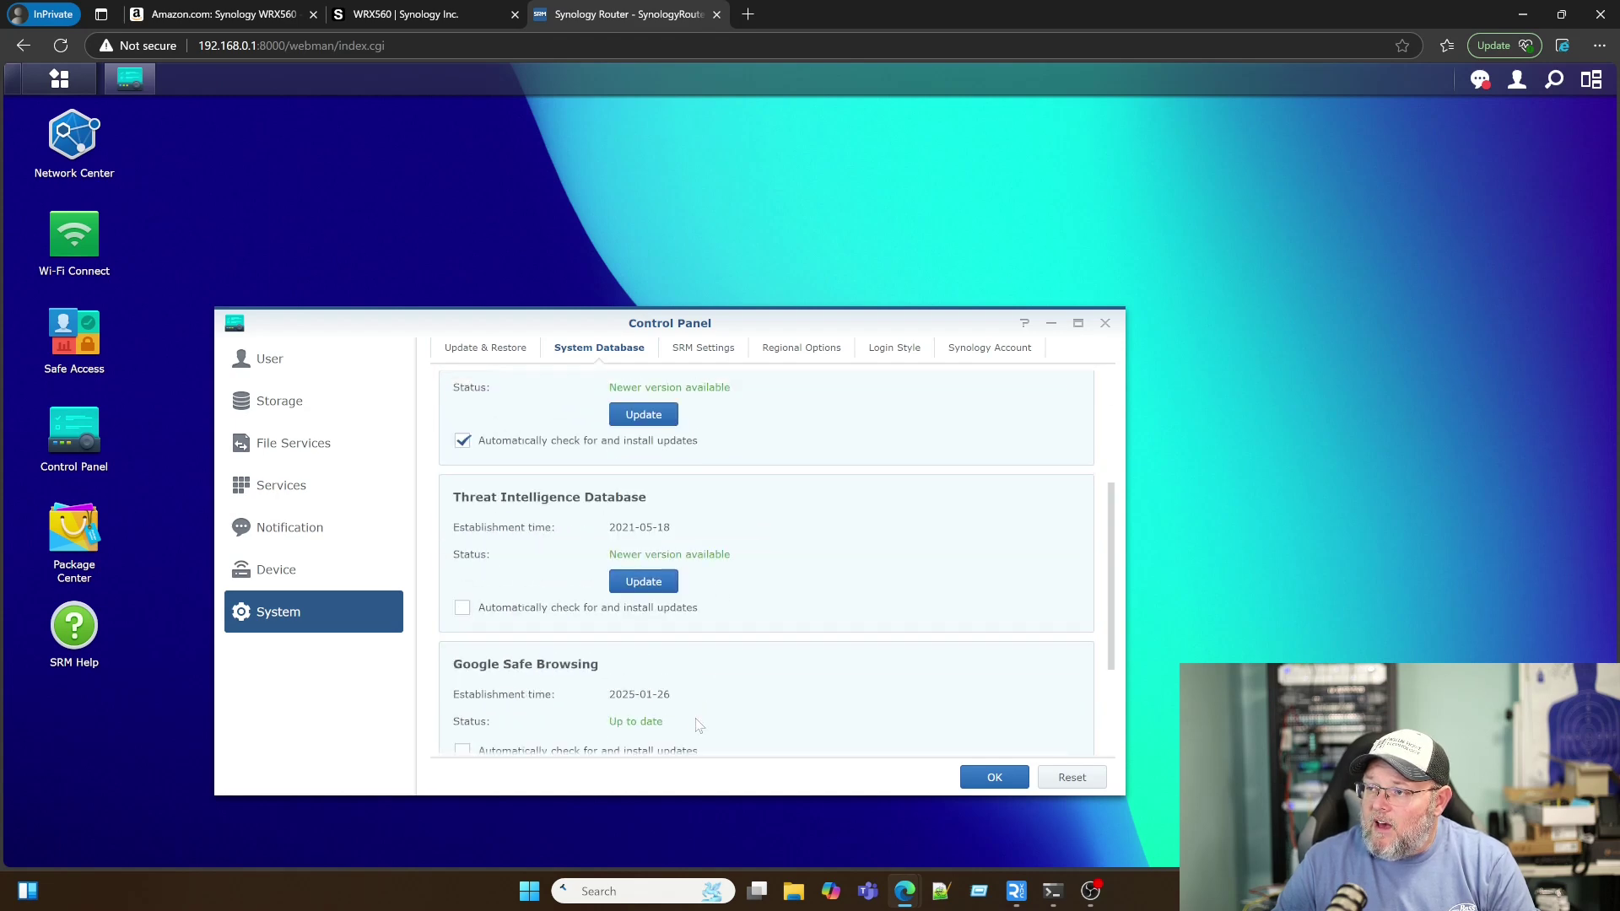
scroll(698, 726, "down", 2)
scroll(698, 725, "up", 5)
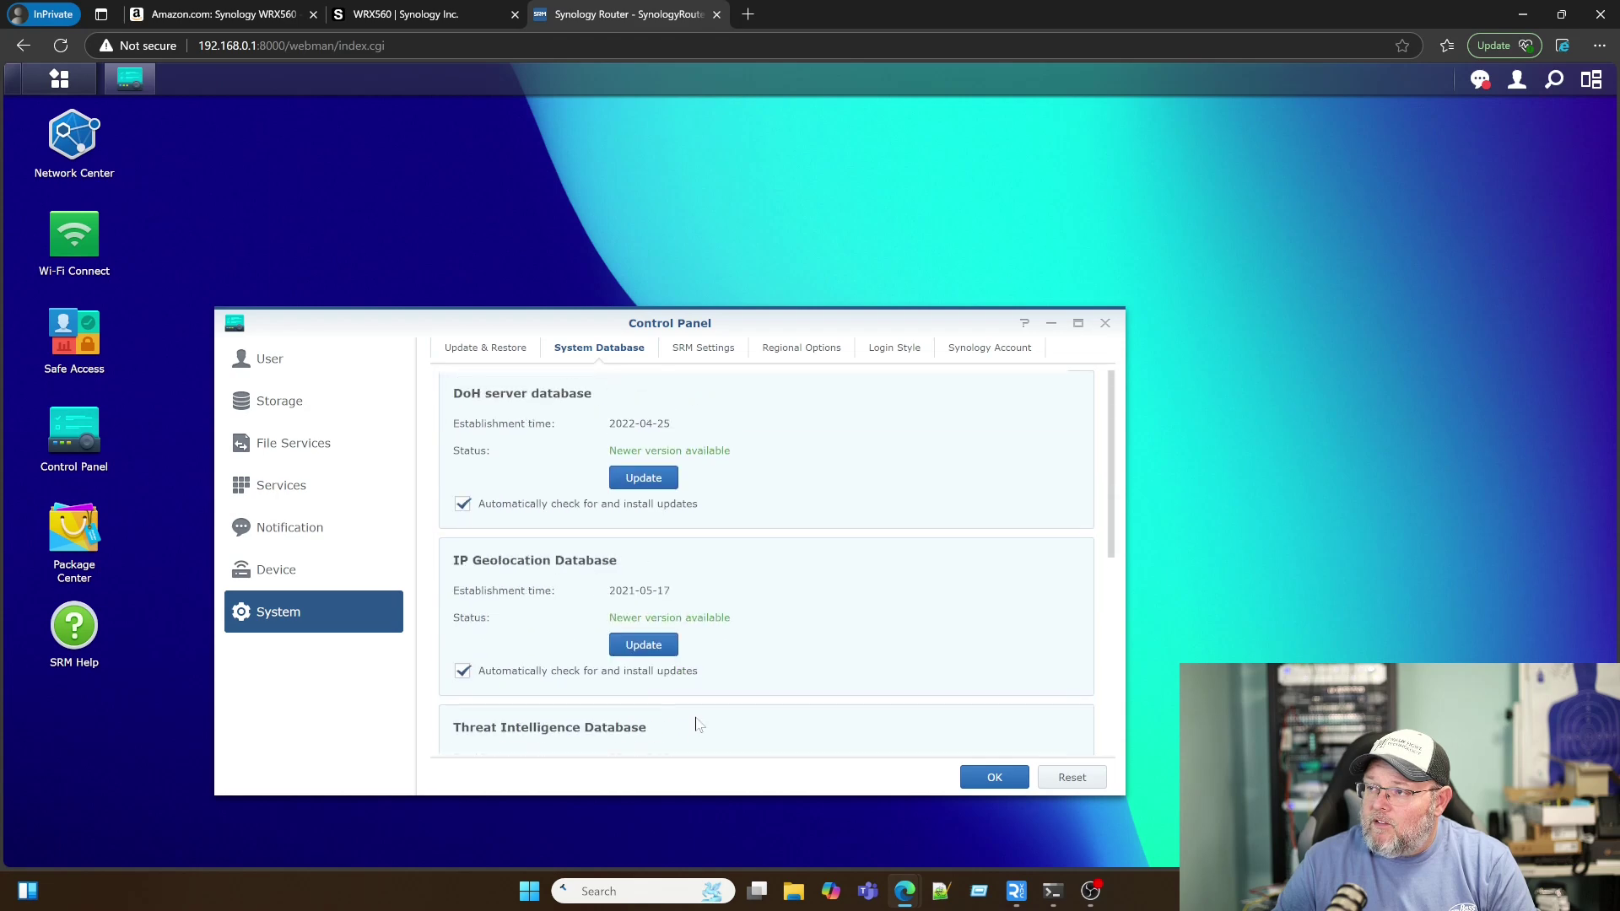
left_click(644, 480)
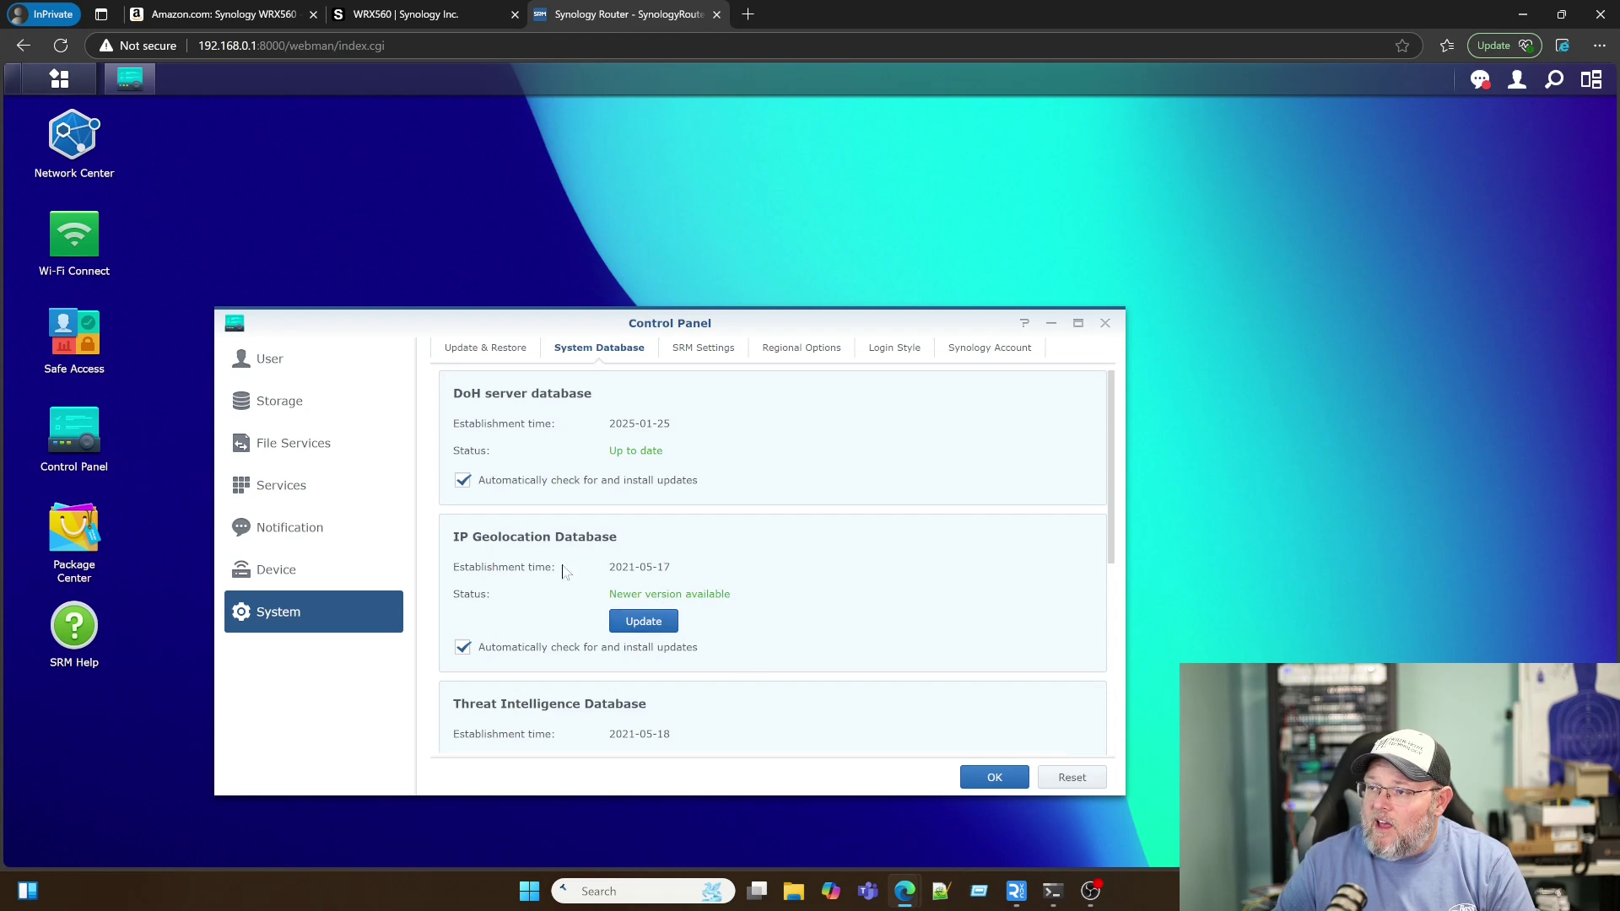
left_click(652, 625)
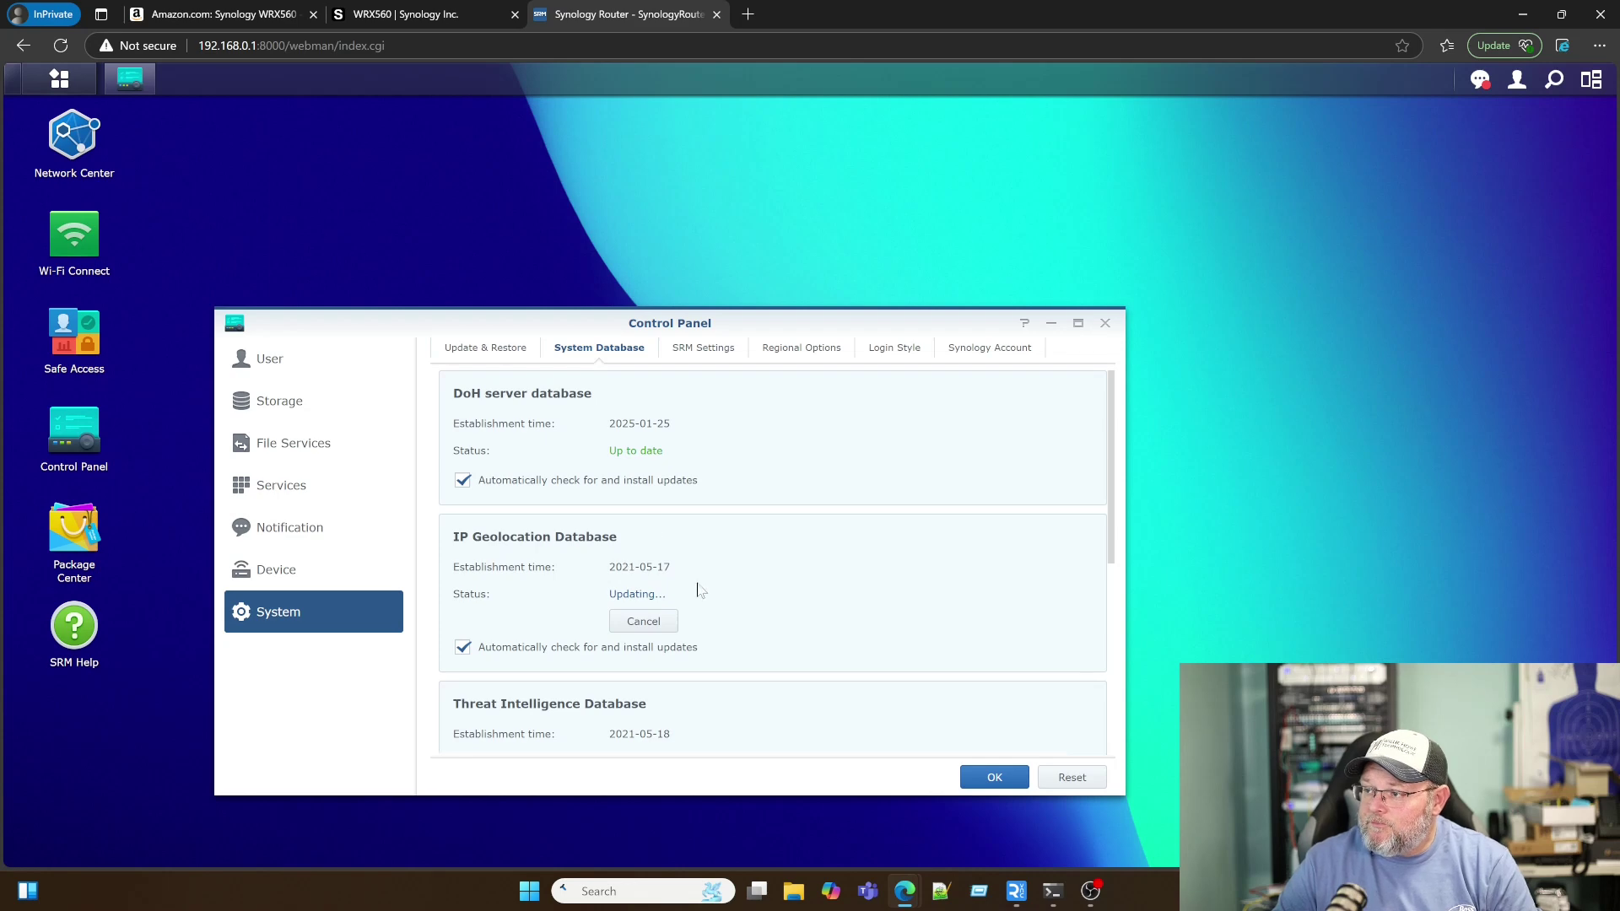
Step: Review the SRM Settings and Regional Options tabs
left_click(717, 352)
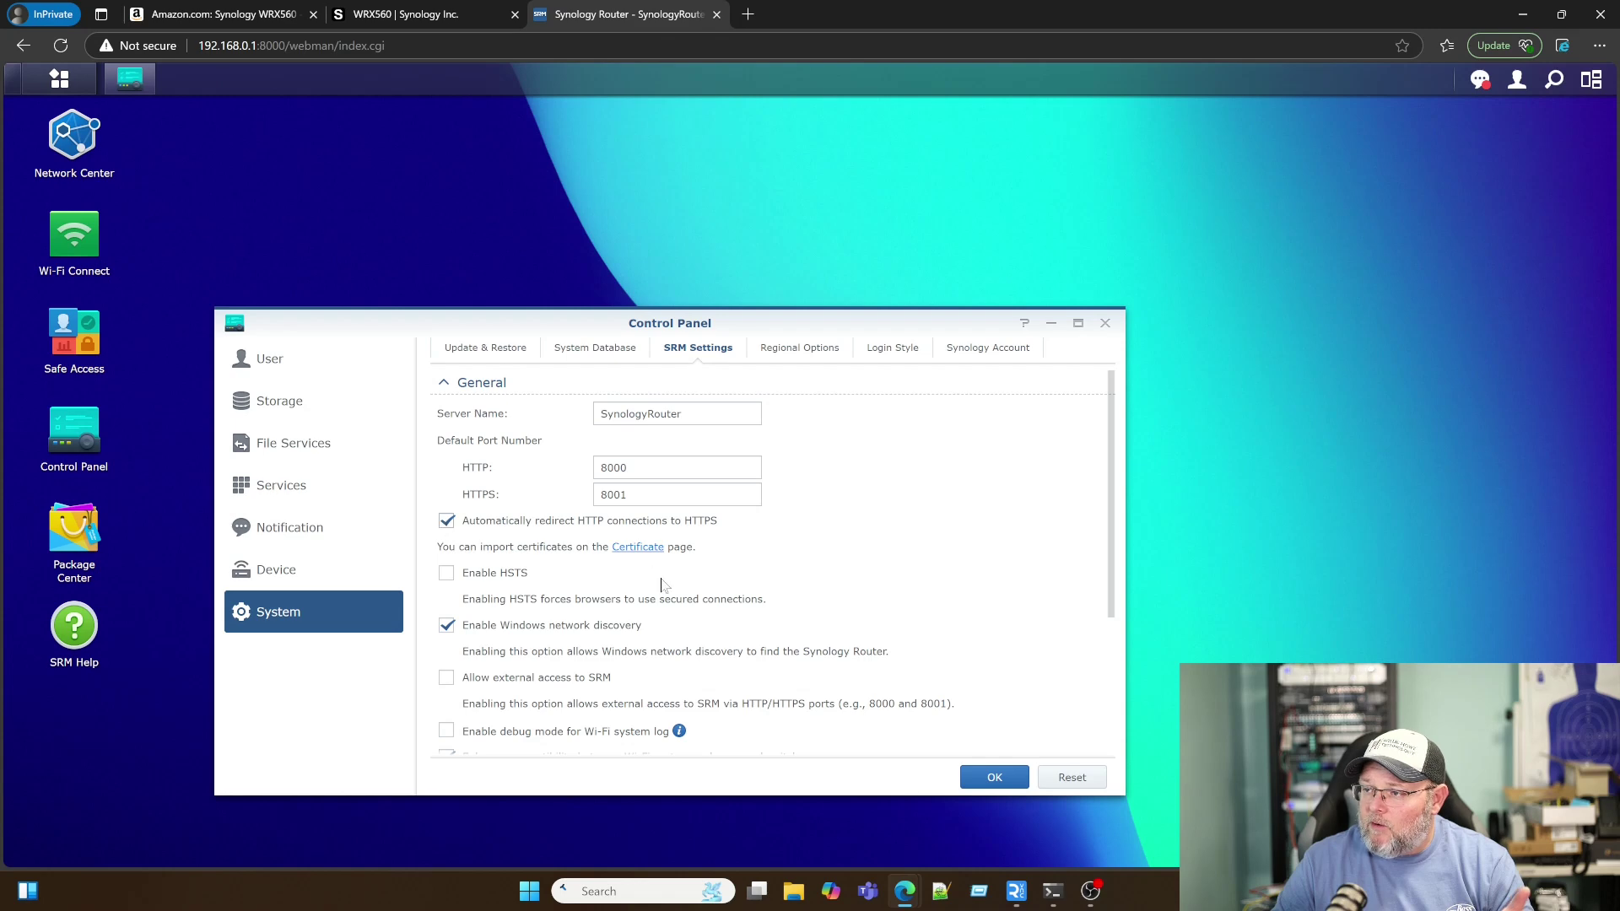
scroll(644, 691, "down", 2)
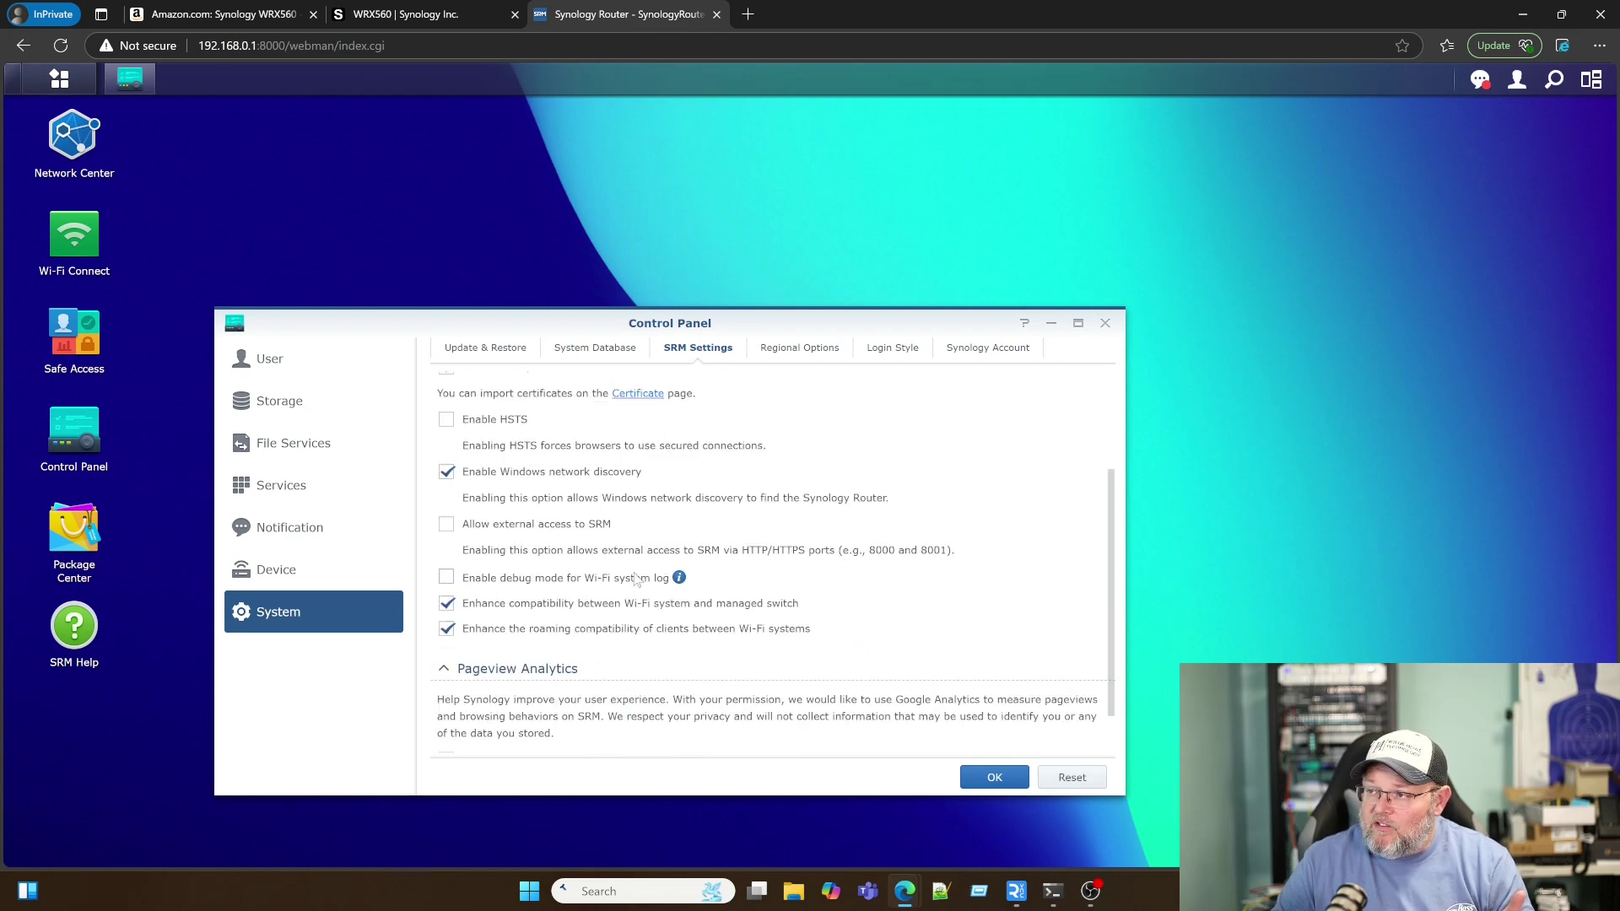
scroll(647, 638, "down", 1)
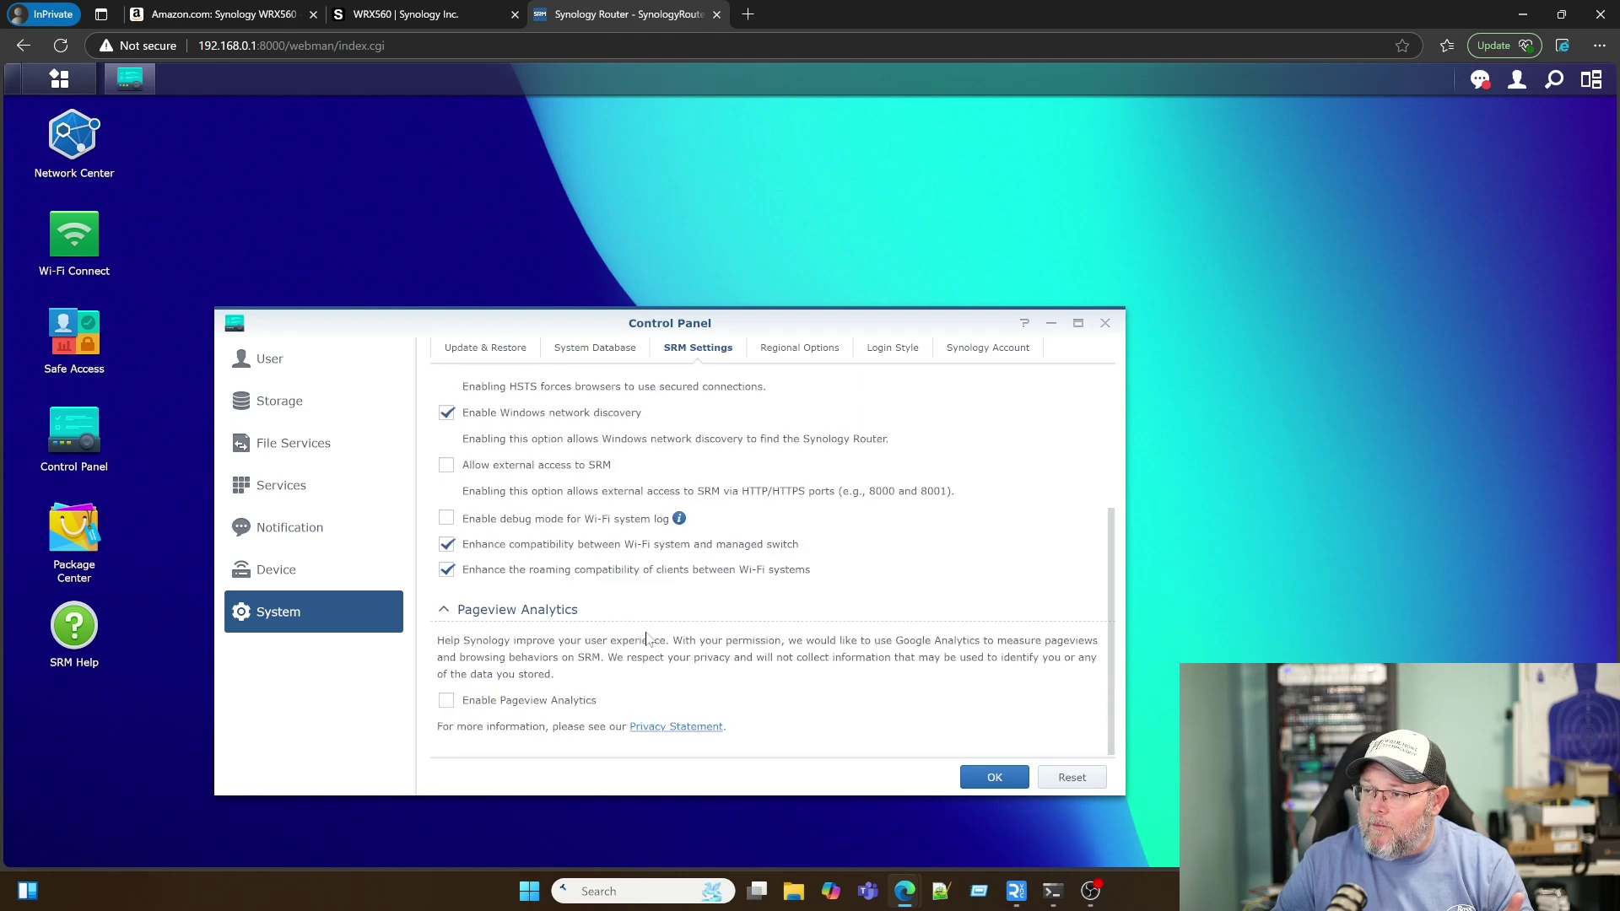
scroll(647, 638, "up", 3)
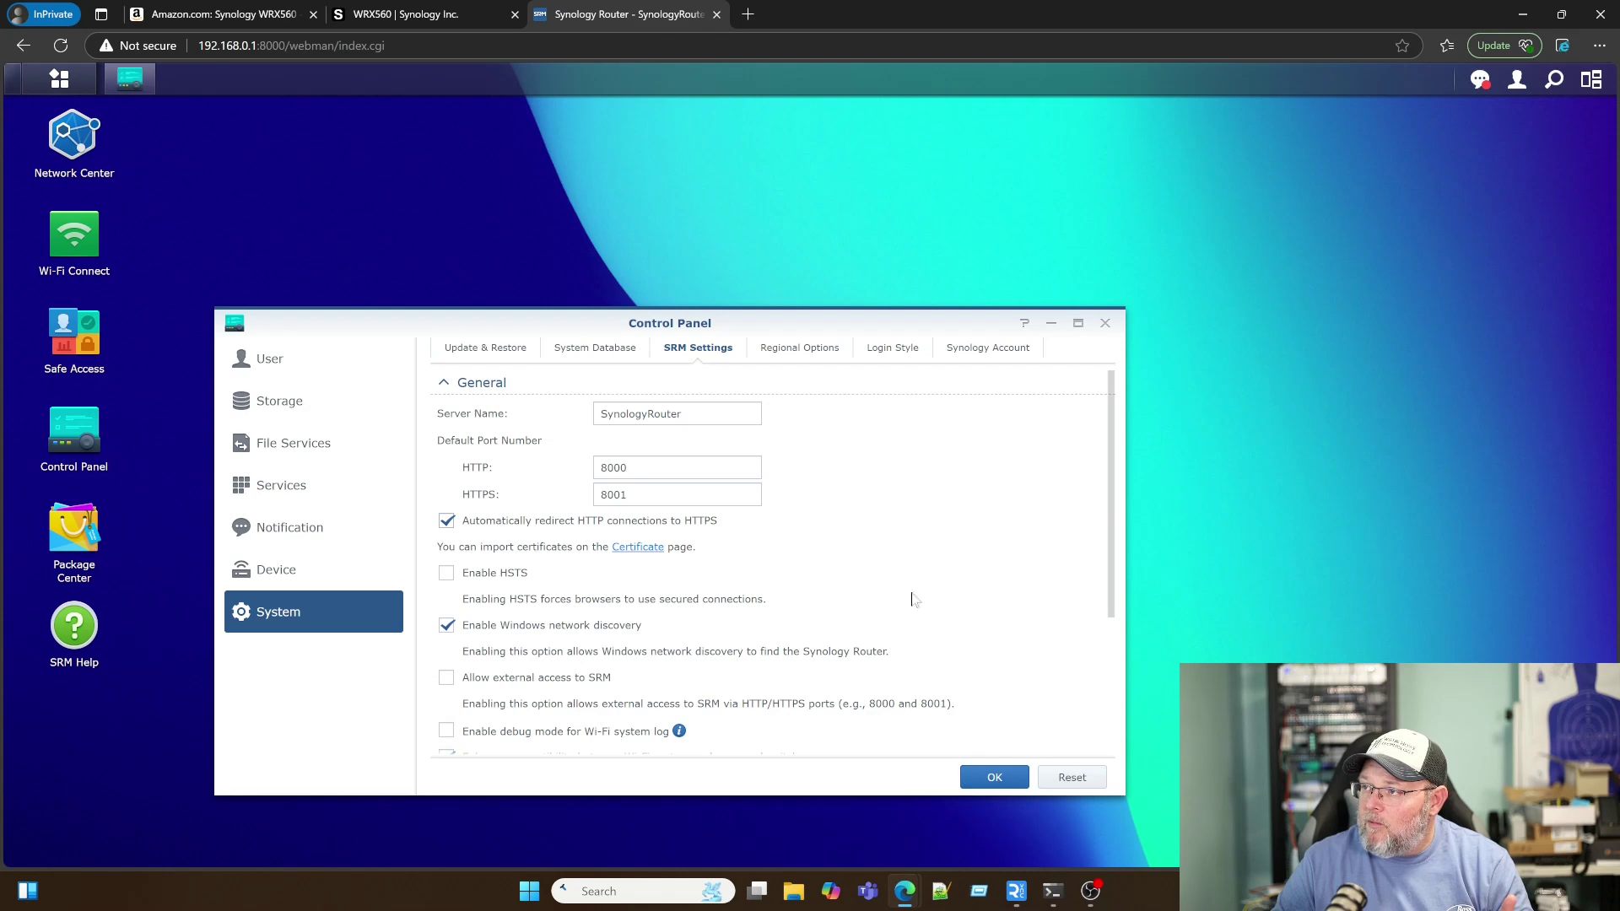
left_click(791, 362)
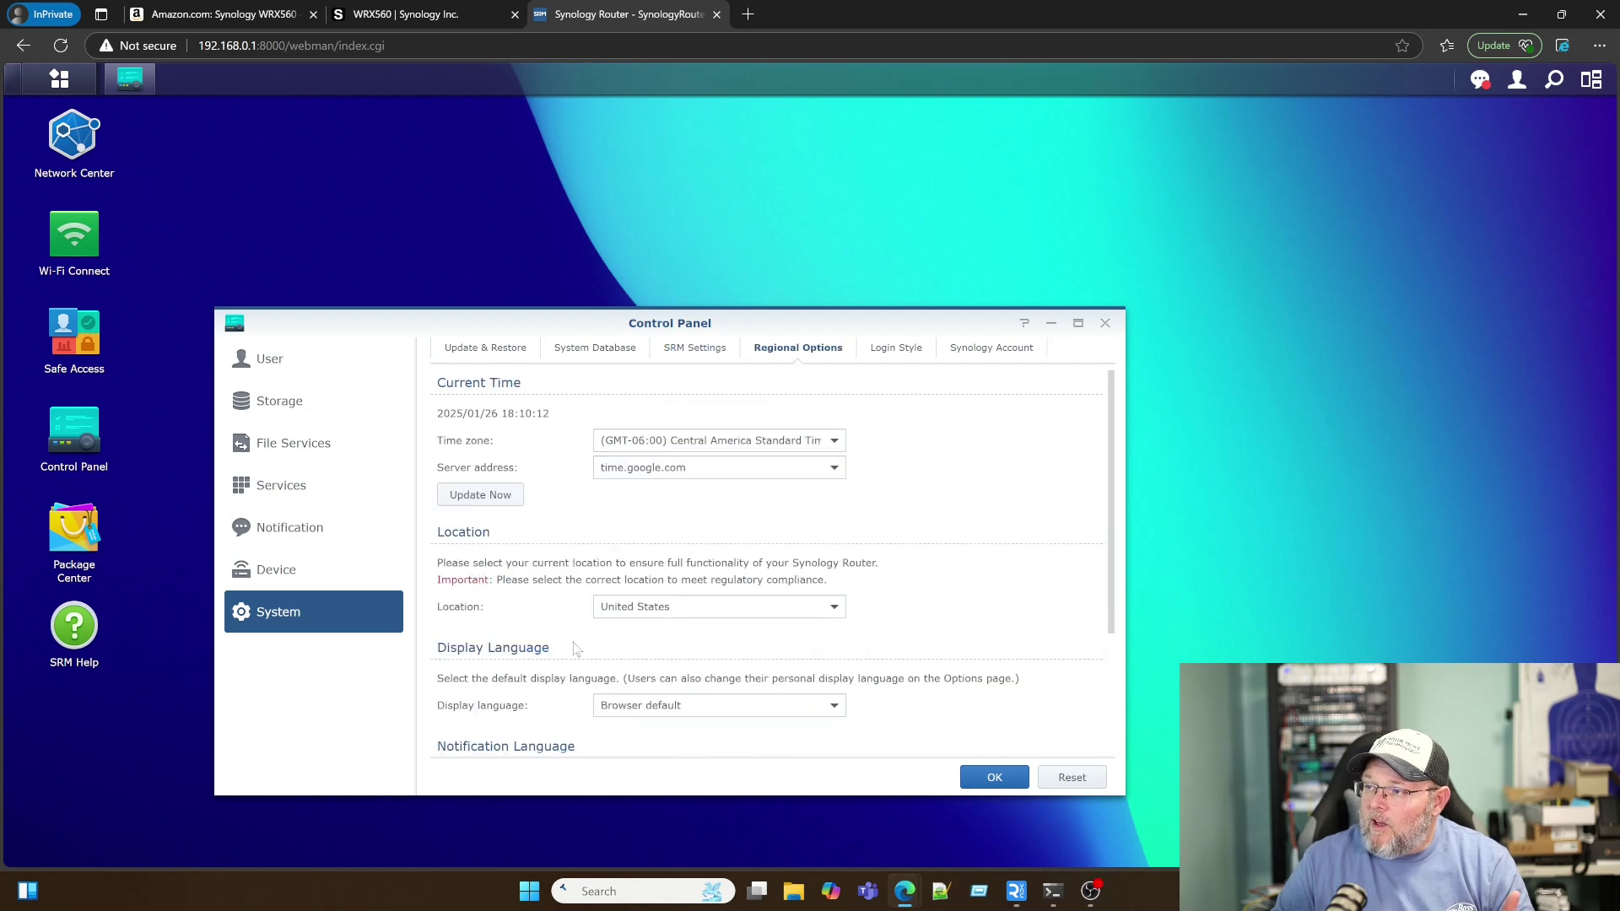
scroll(575, 646, "down", 3)
scroll(574, 646, "up", 3)
scroll(575, 646, "down", 3)
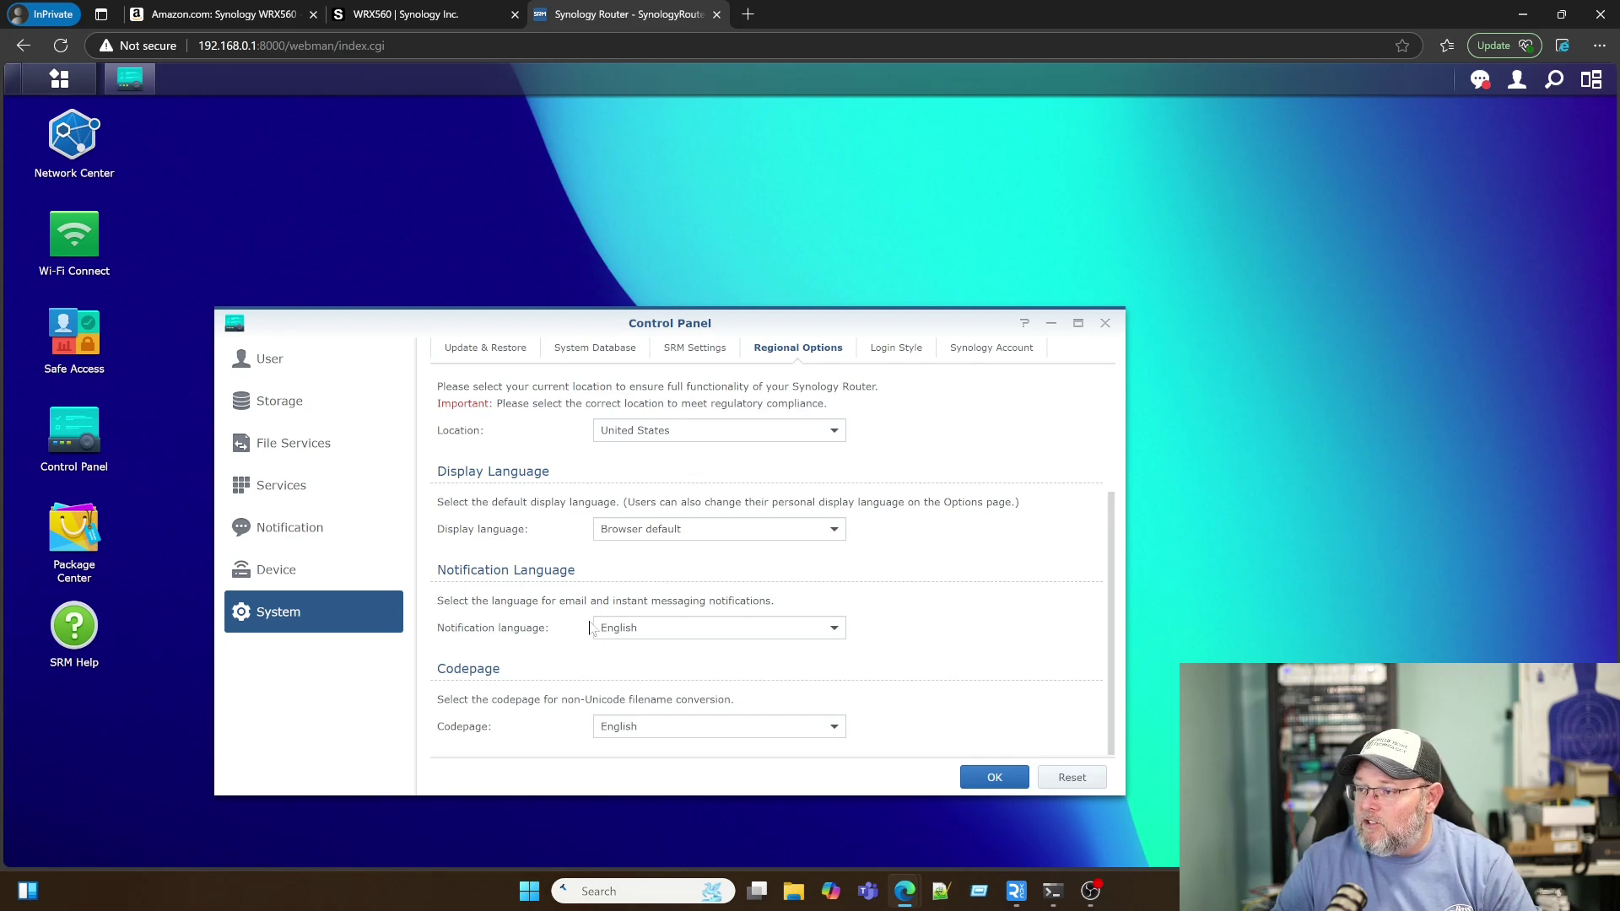
scroll(589, 624, "up", 3)
Step: Check Login Style and Synology Account, then return to SRM Settings
left_click(894, 351)
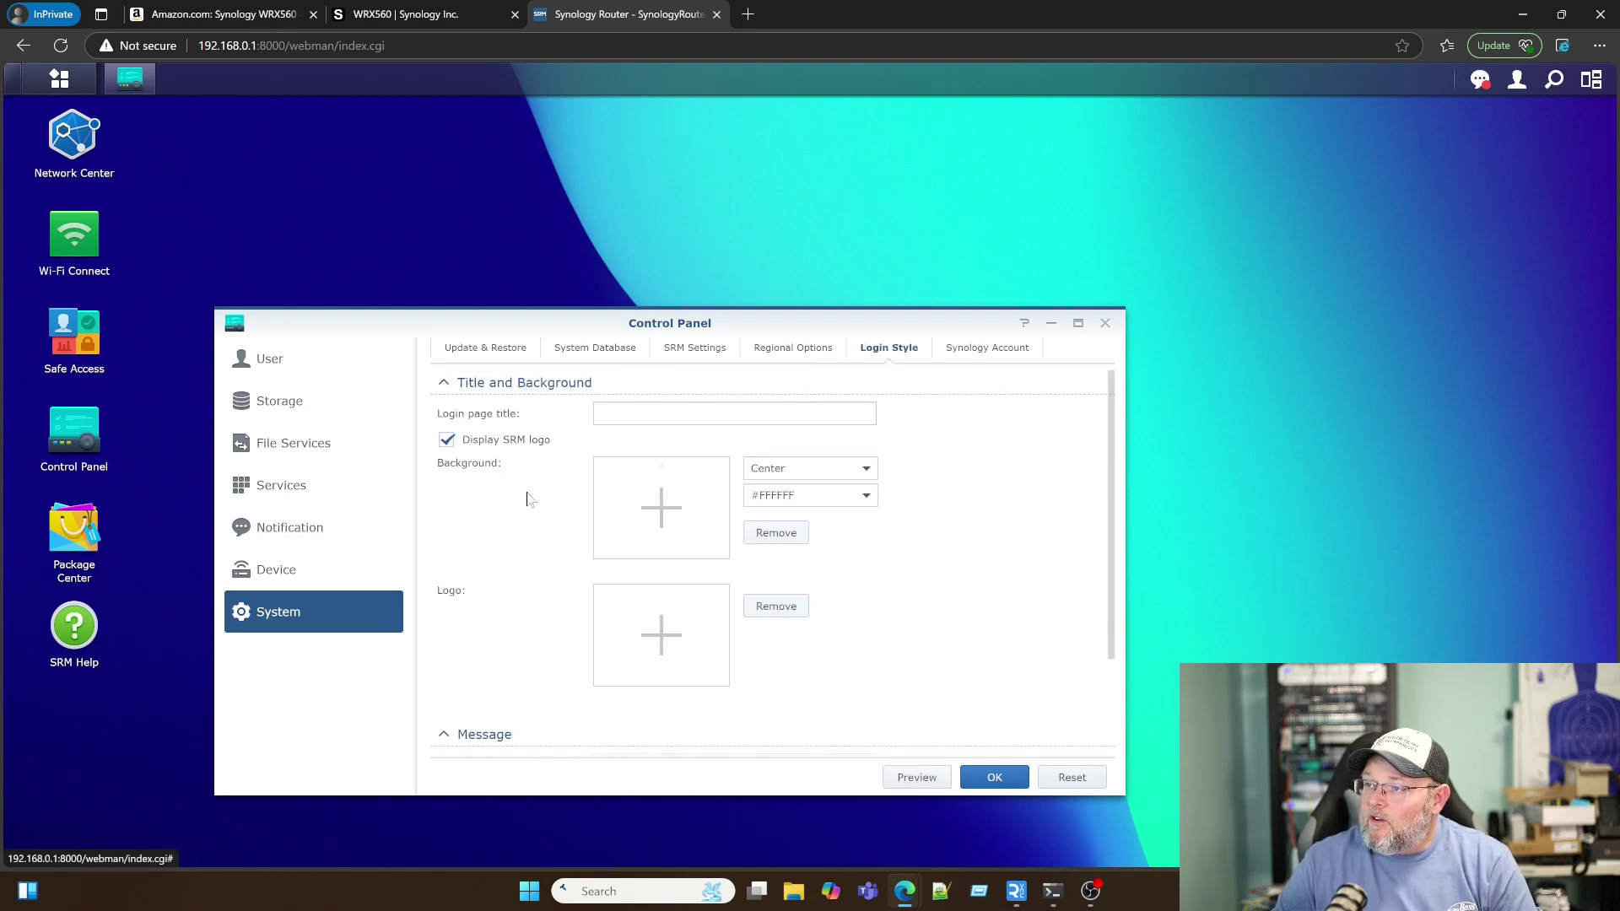
scroll(575, 584, "down", 1)
scroll(575, 584, "up", 1)
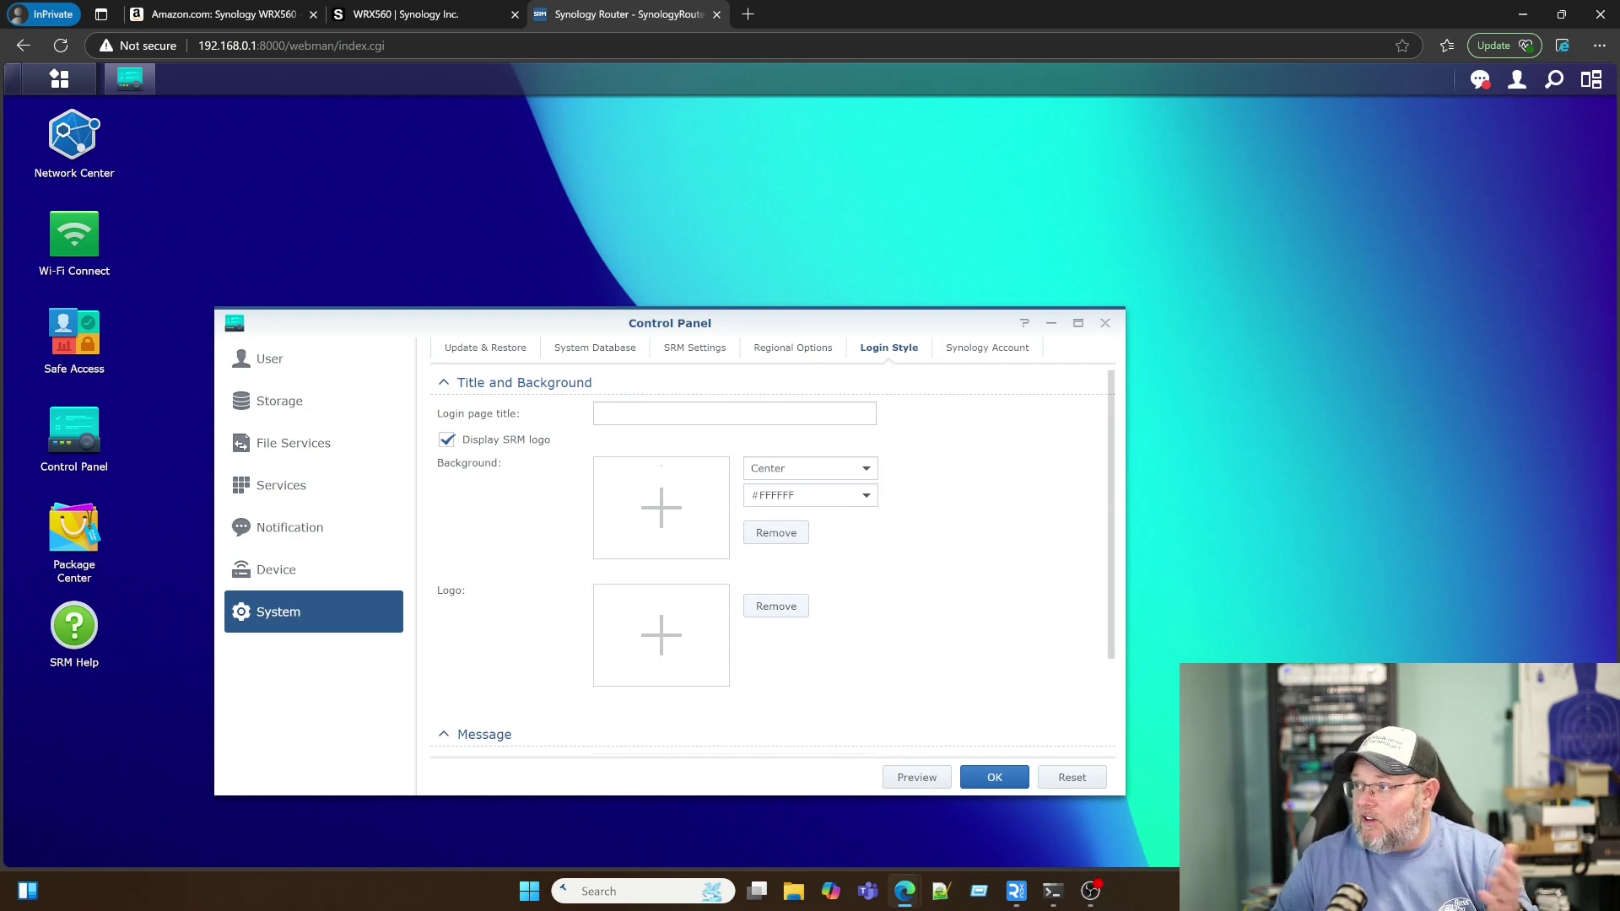
left_click(1004, 358)
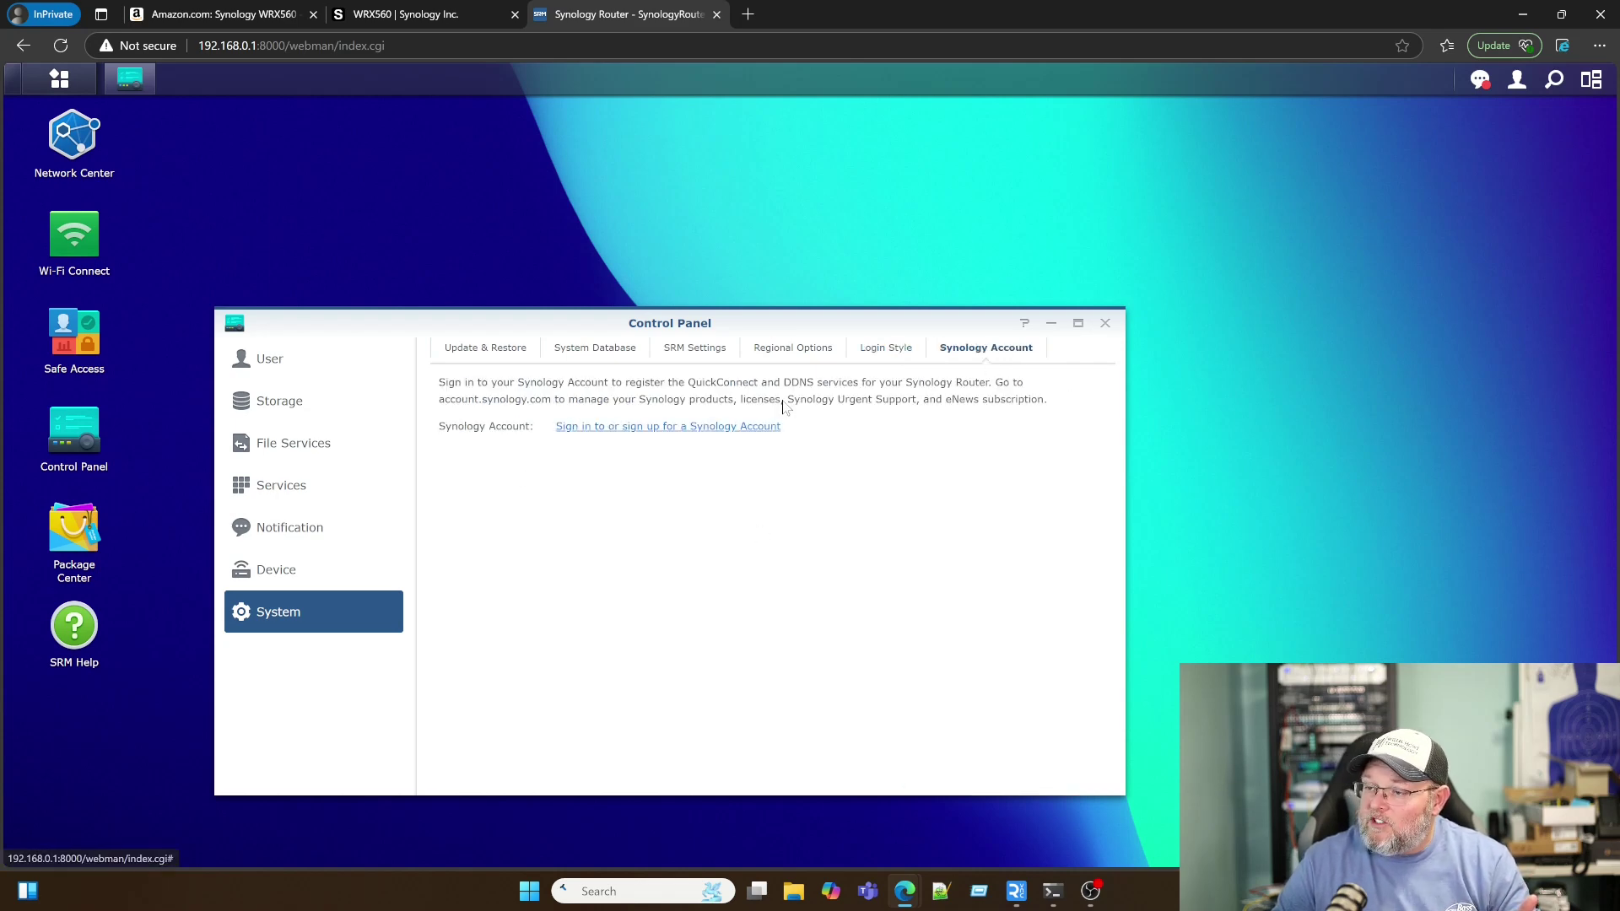
left_click(774, 357)
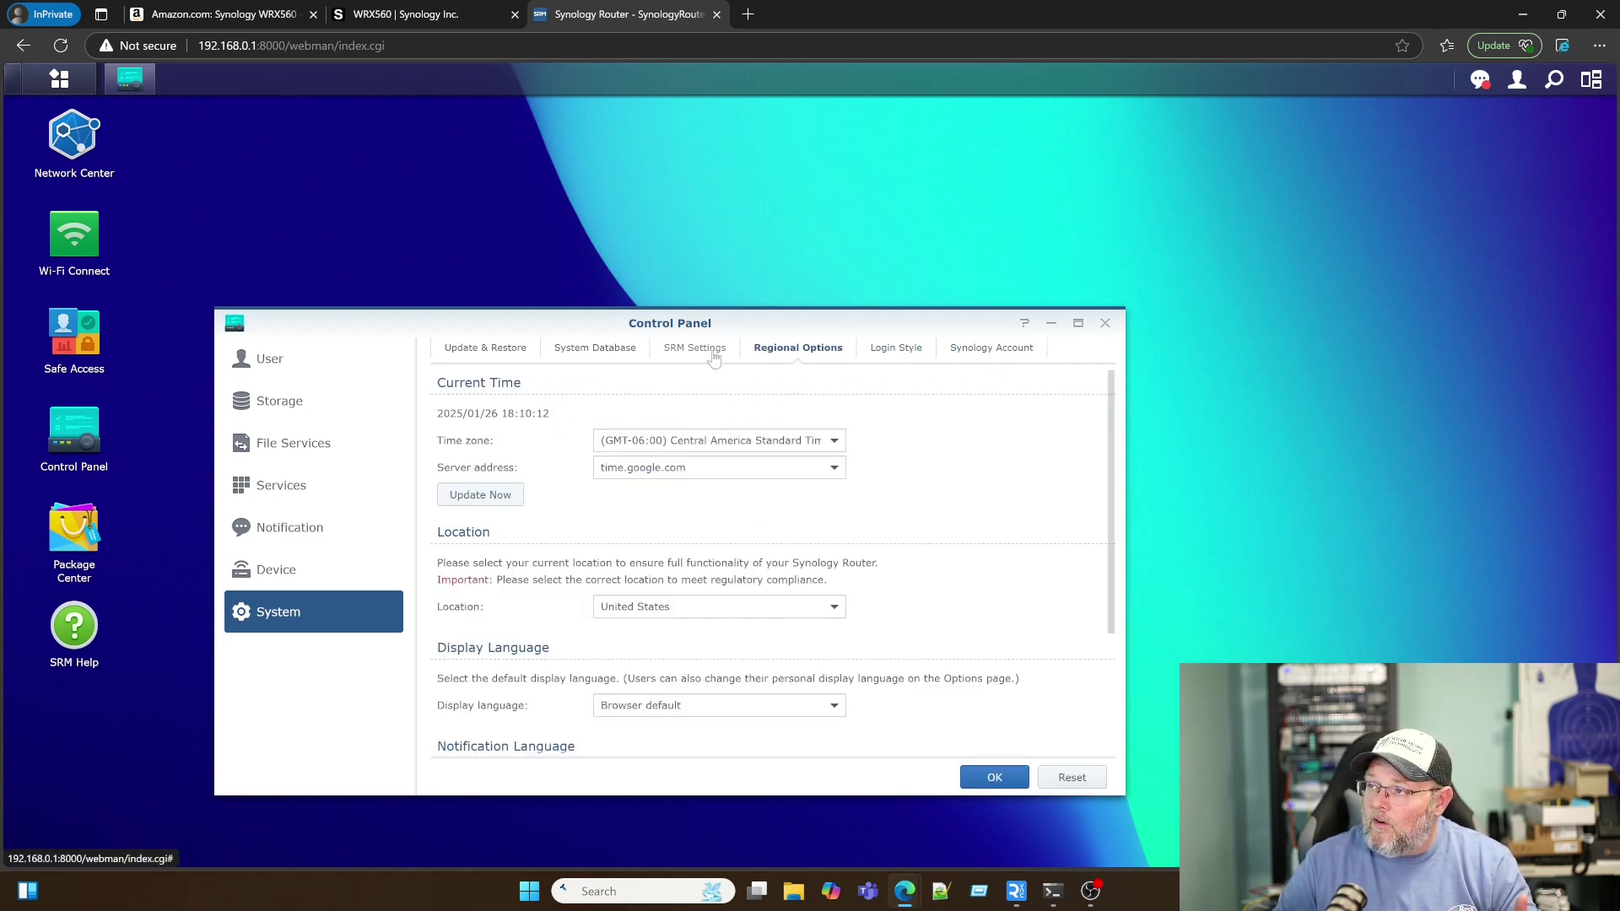
left_click(716, 358)
Step: Apply the Control Panel changes and bypass the certificate warning for 192.168.0.1:8001
left_click(985, 772)
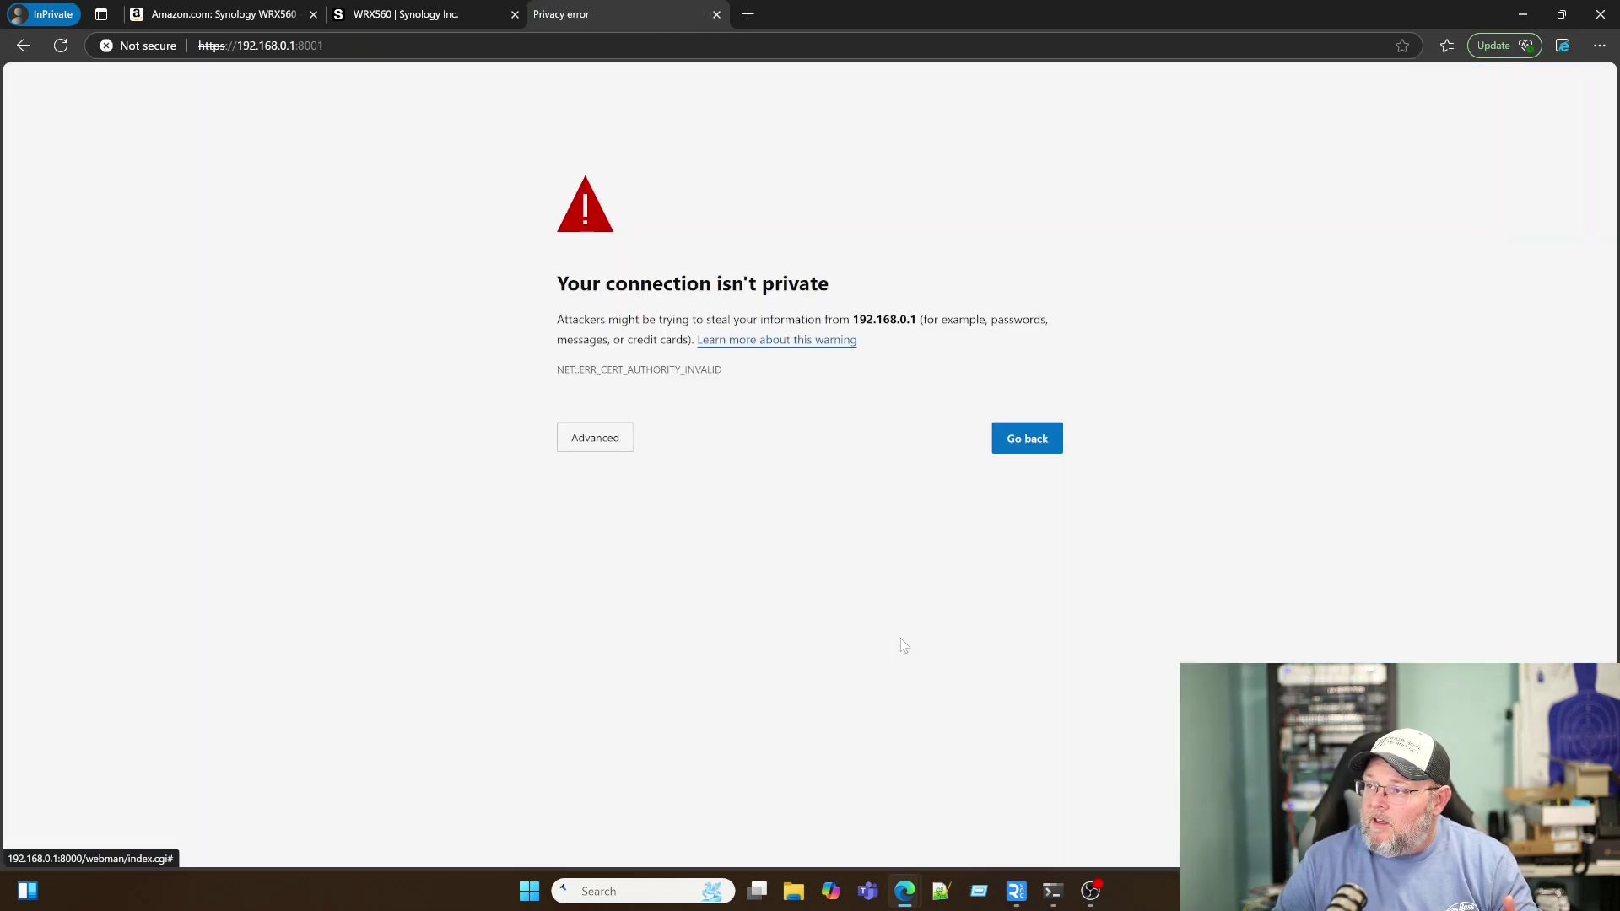
left_click(593, 447)
left_click(618, 570)
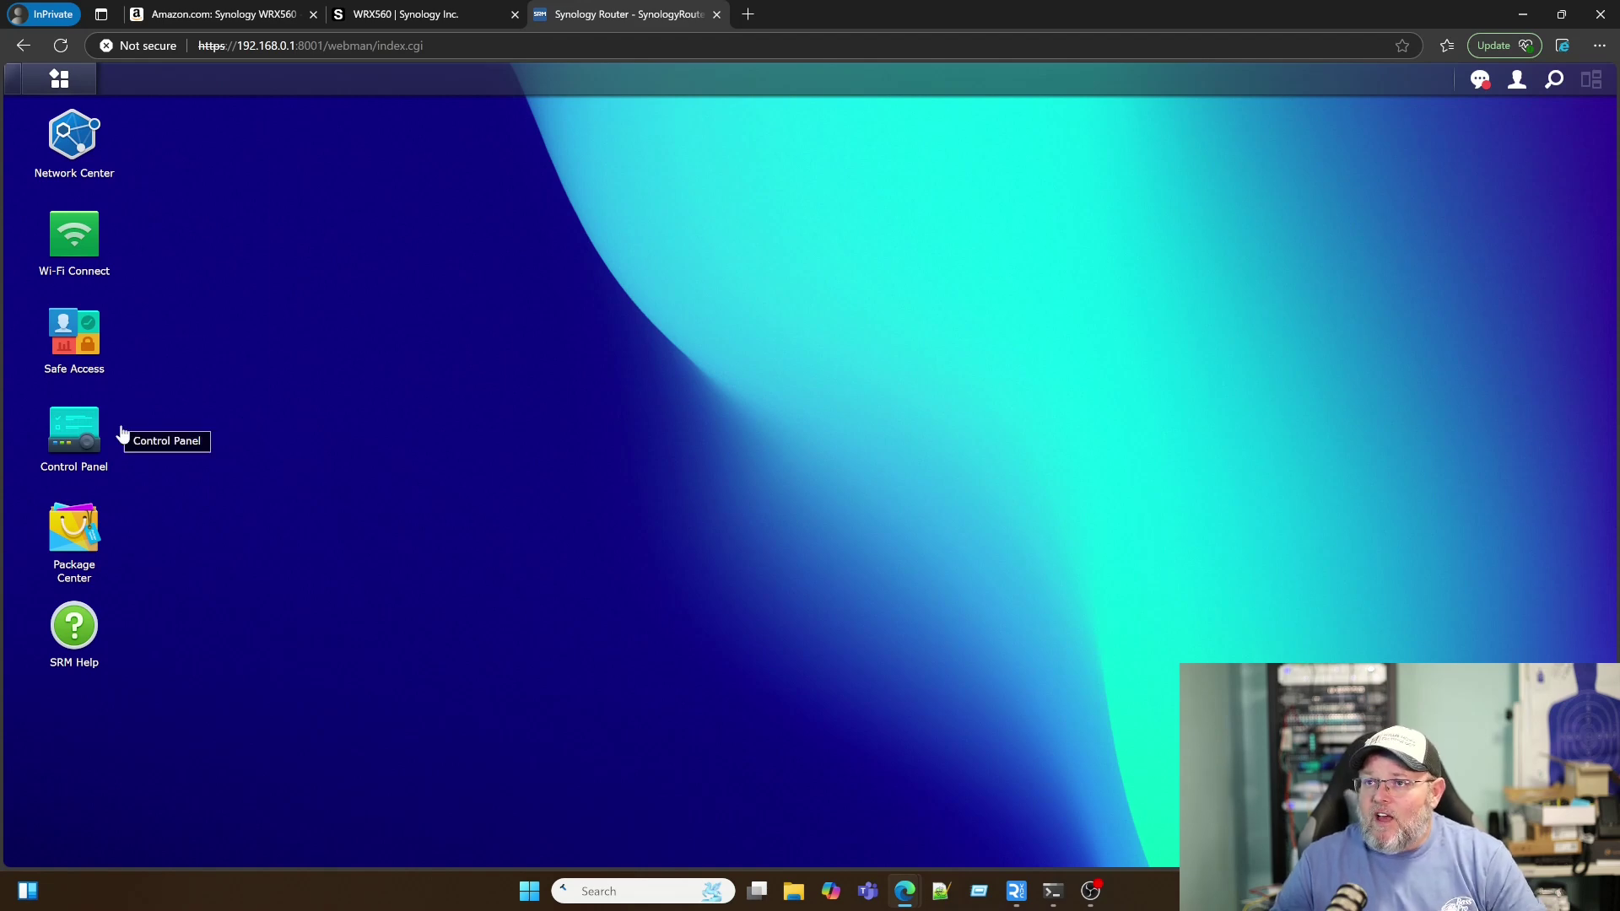
Step: Open Network Center, reposition it, and review connected devices, CPU and memory usage
left_click(69, 153)
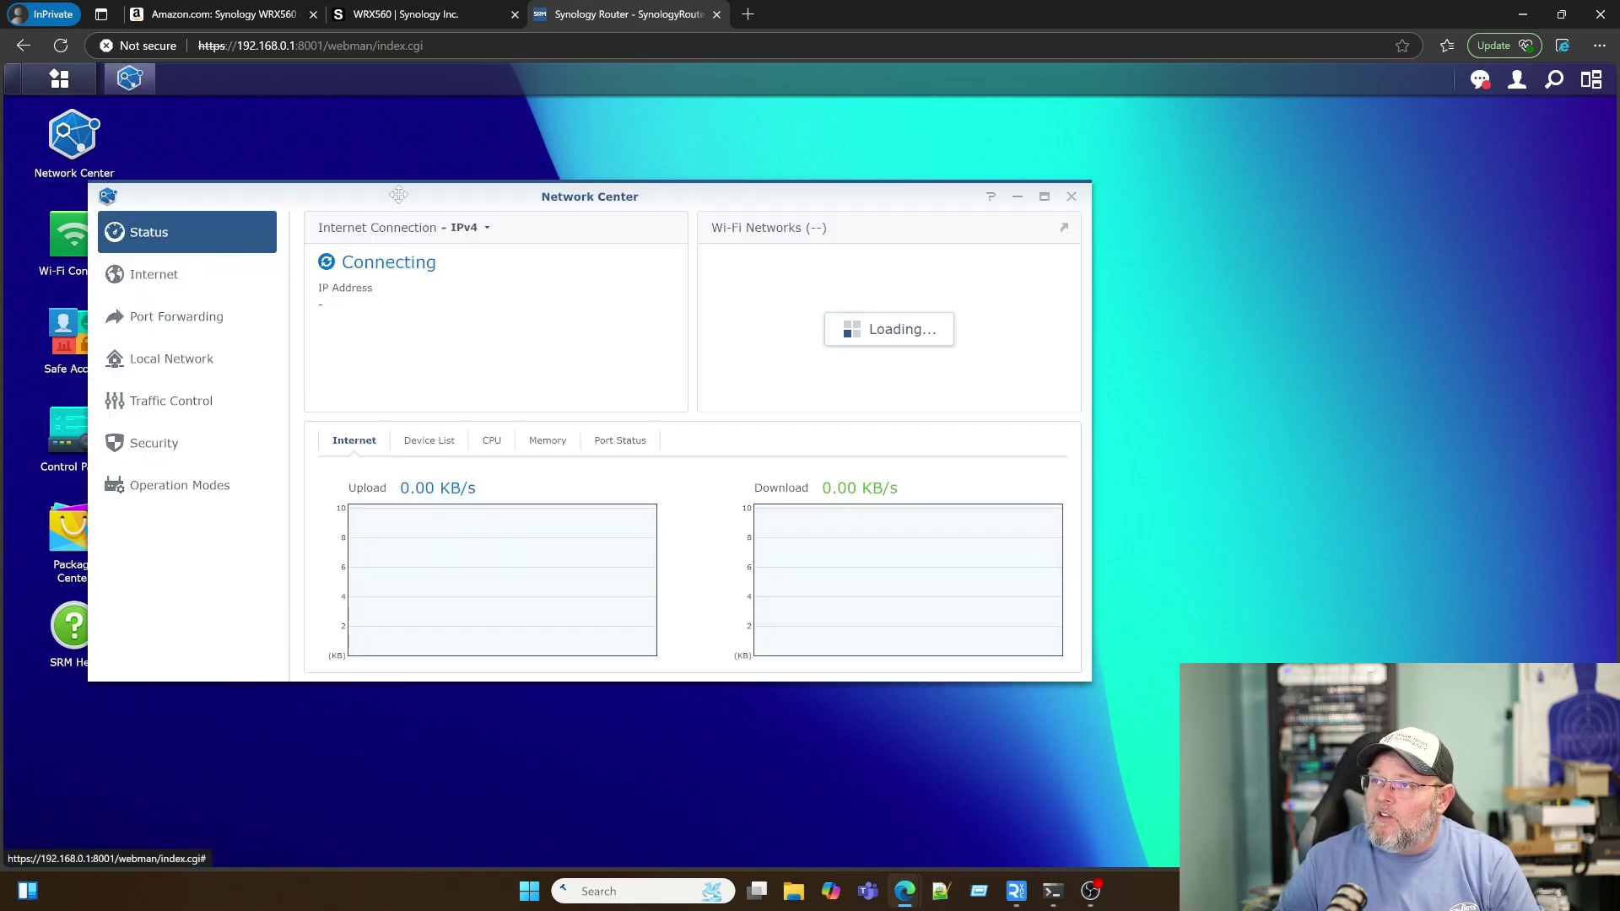
left_click_drag(397, 194, 531, 213)
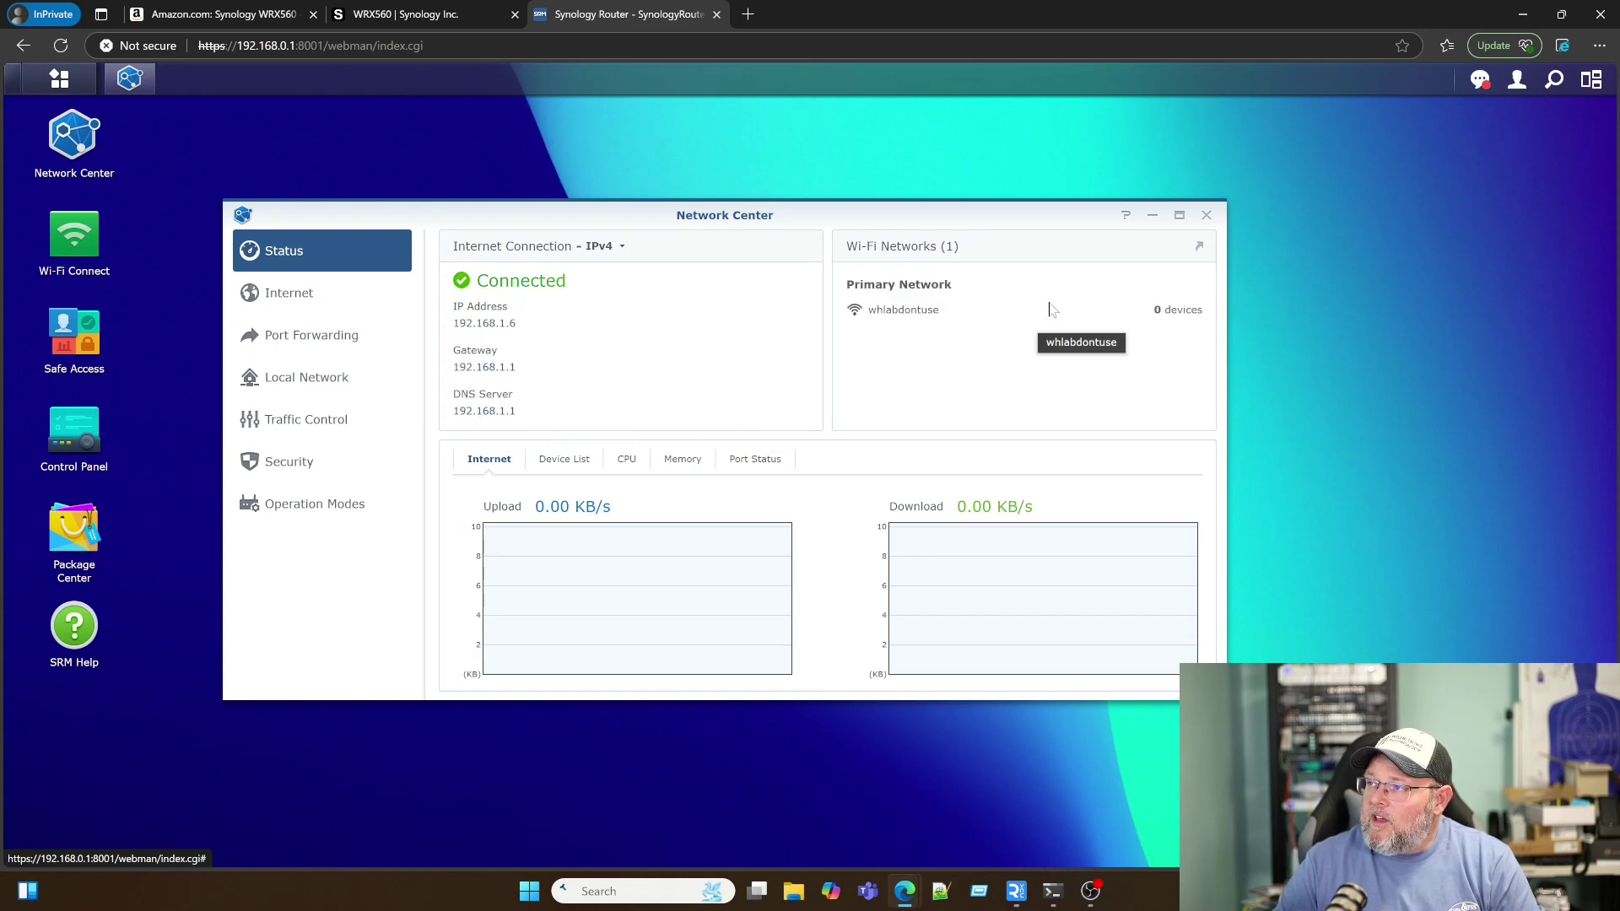
left_click(561, 463)
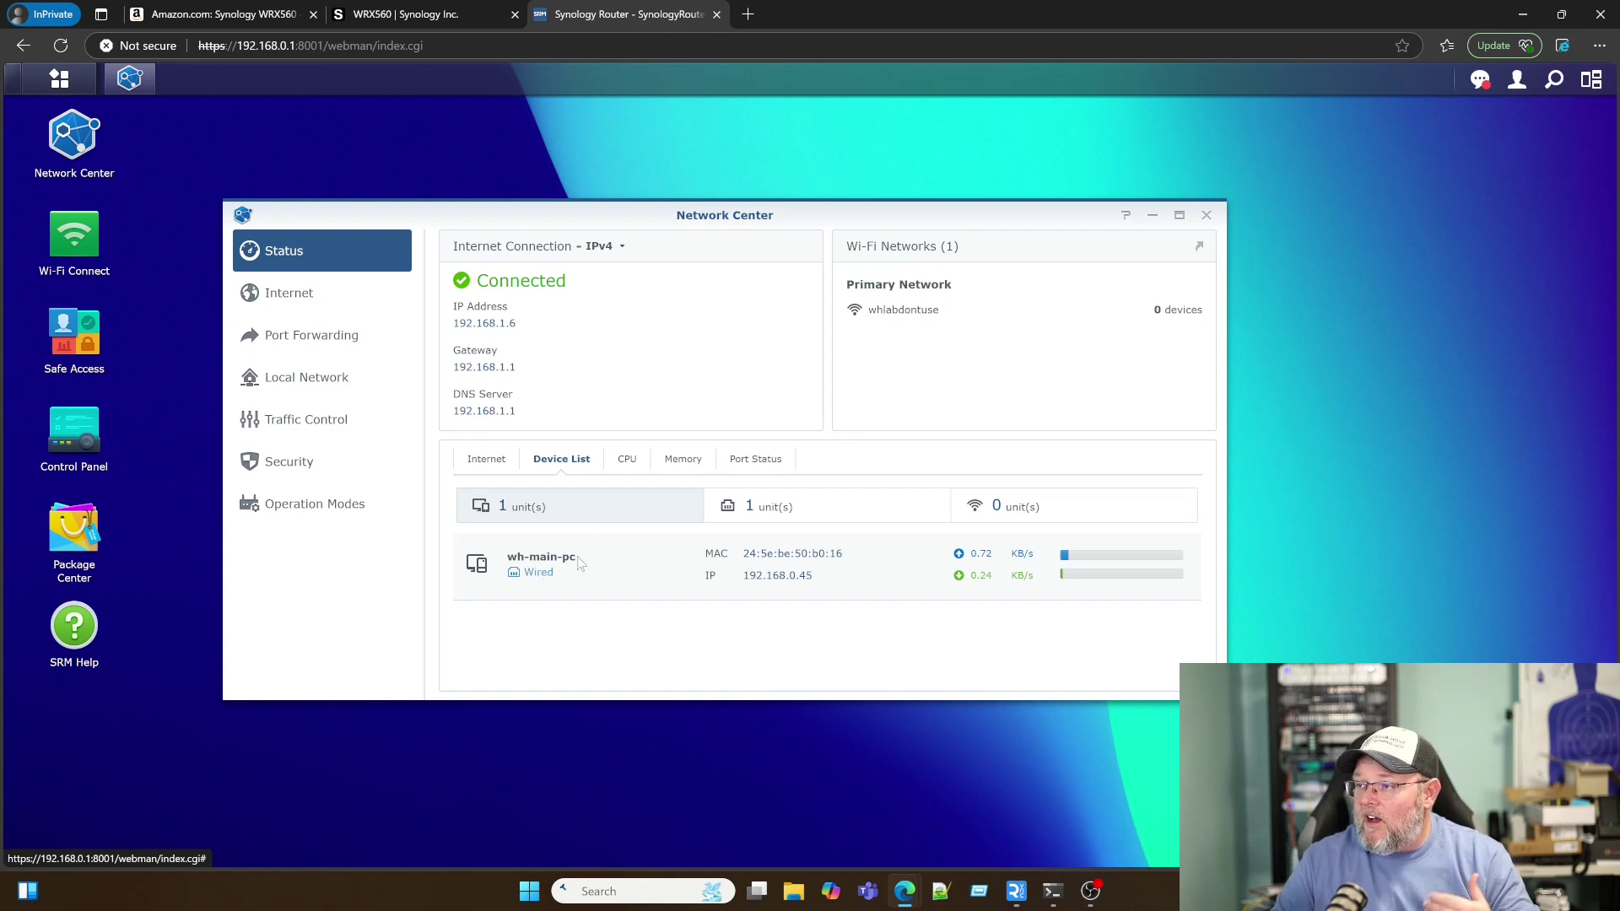
left_click(624, 458)
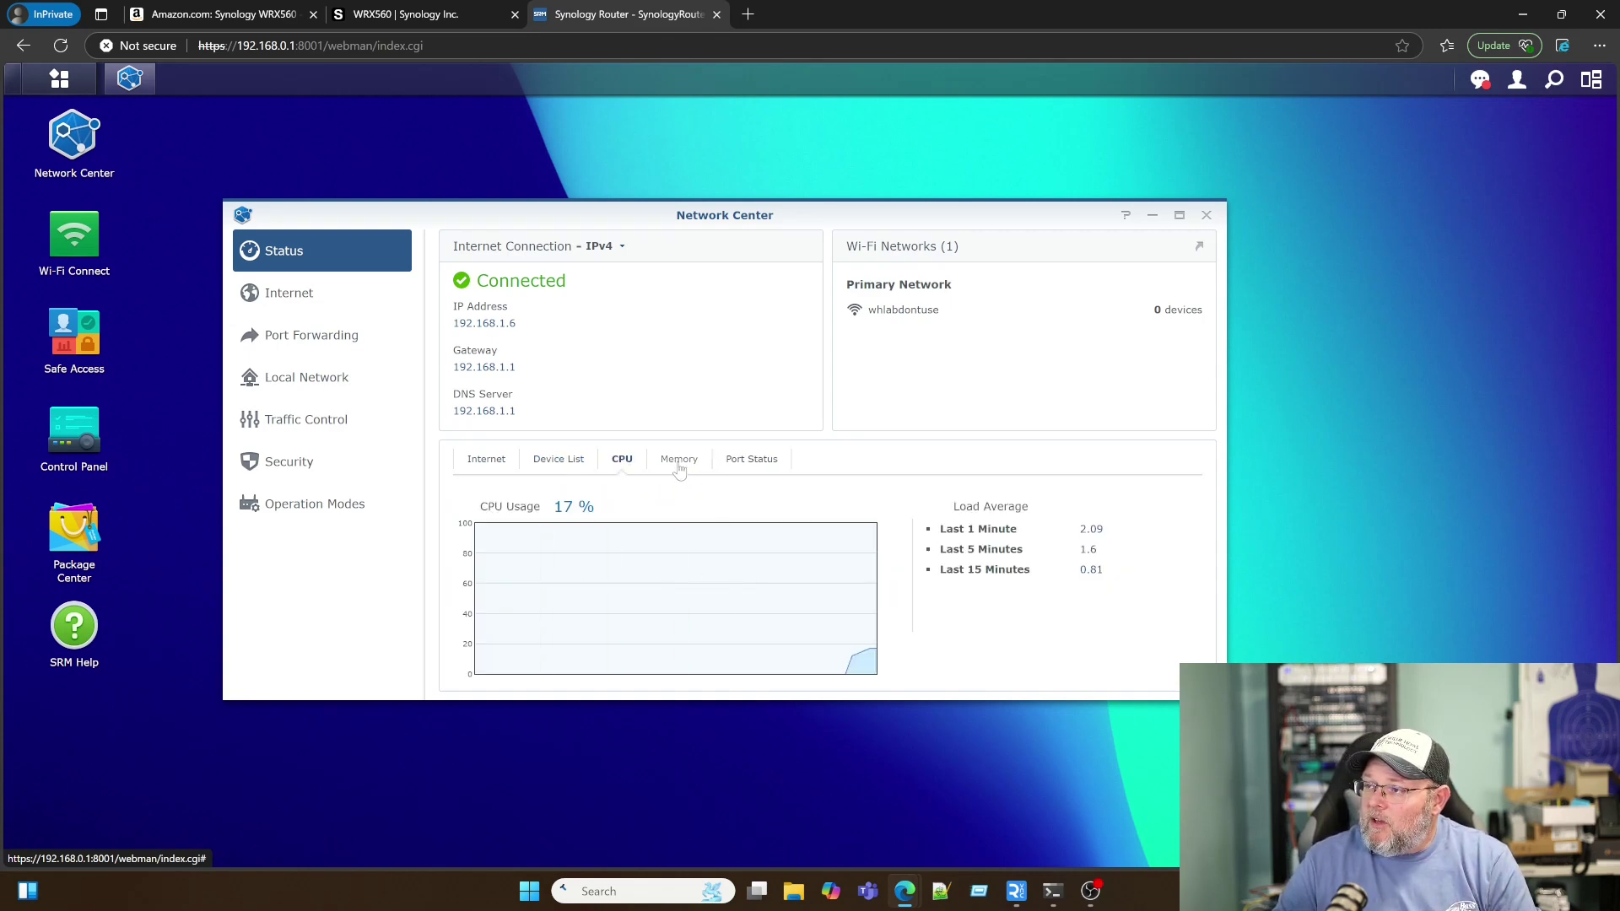
left_click(679, 464)
Step: Check port status, then show Internet connection settings (type Auto, DNS 192.168.1.1)
left_click(741, 473)
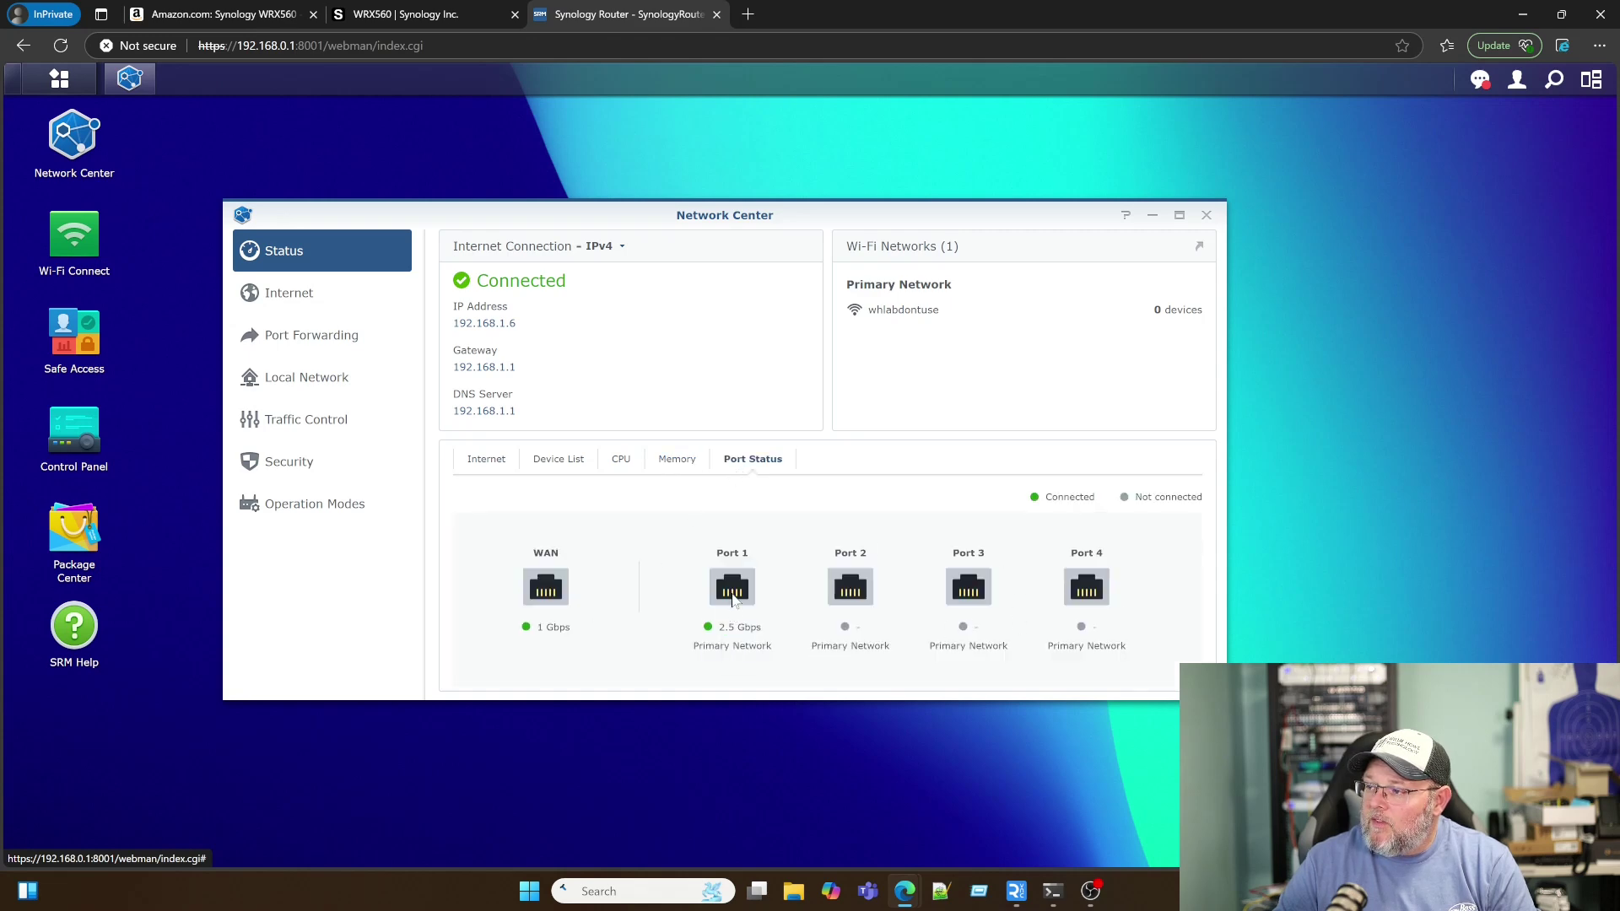
mouse_move(733, 599)
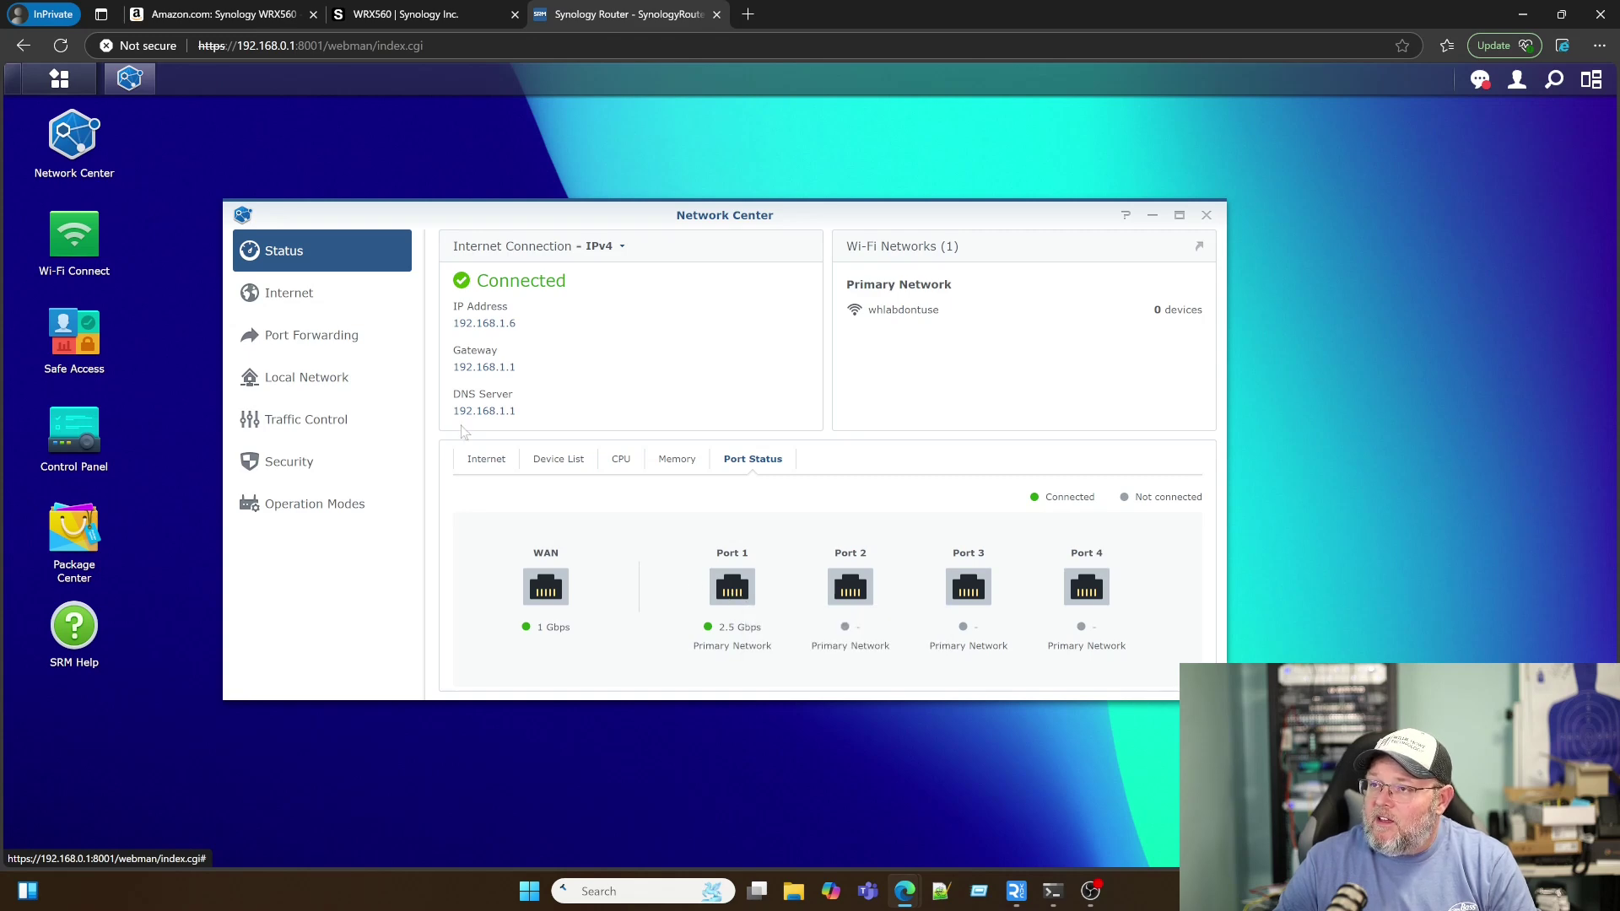
left_click(291, 297)
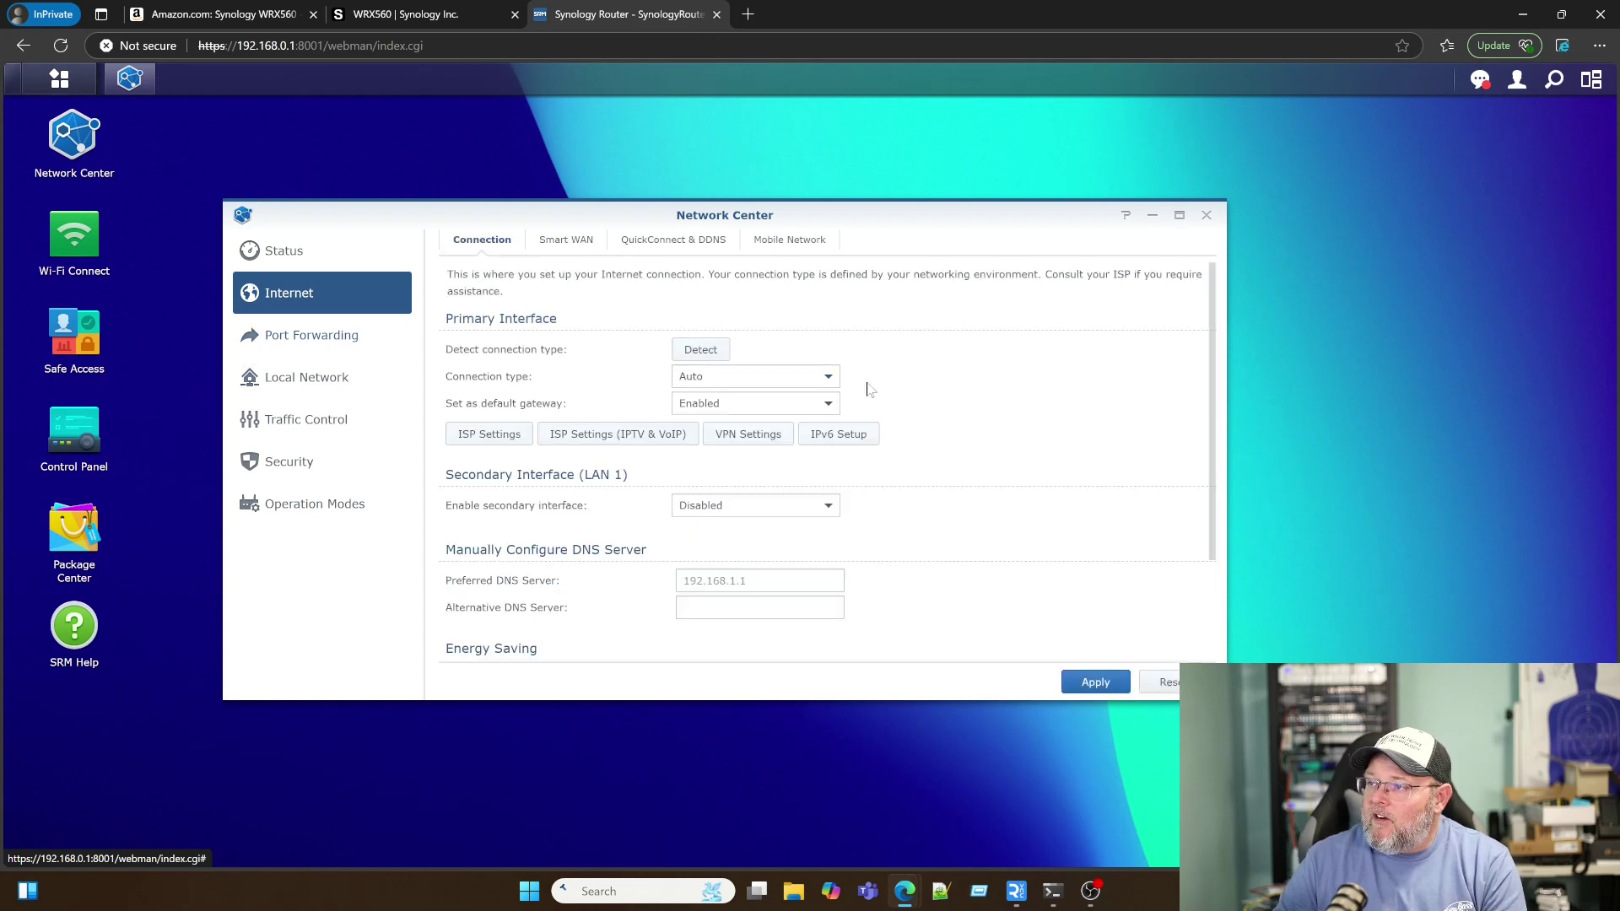
left_click(830, 379)
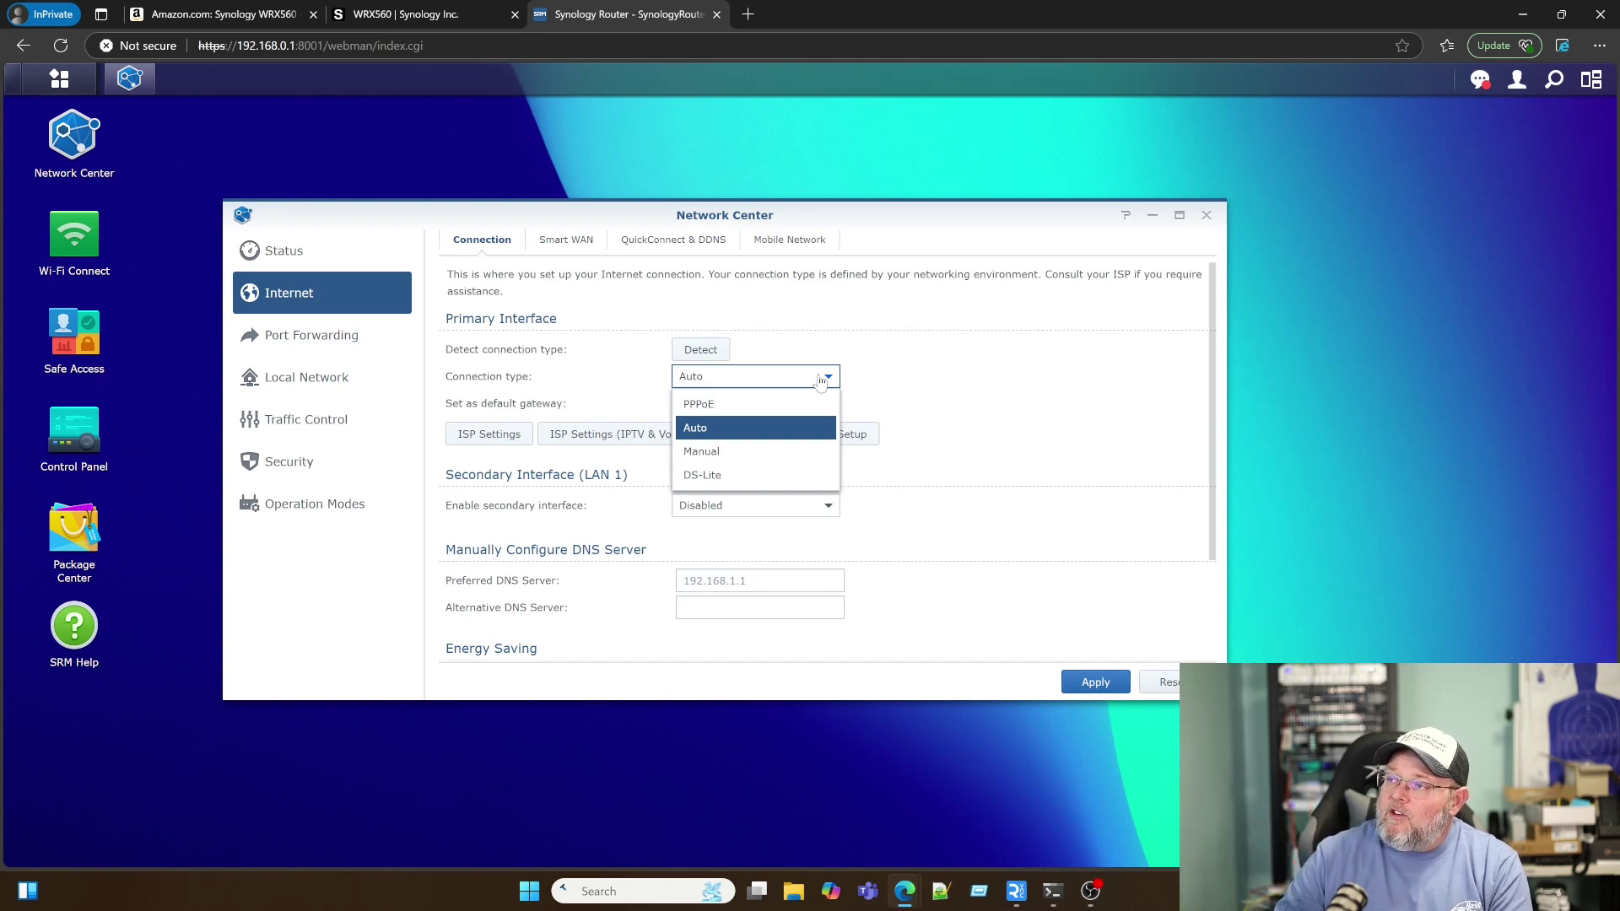
left_click(958, 371)
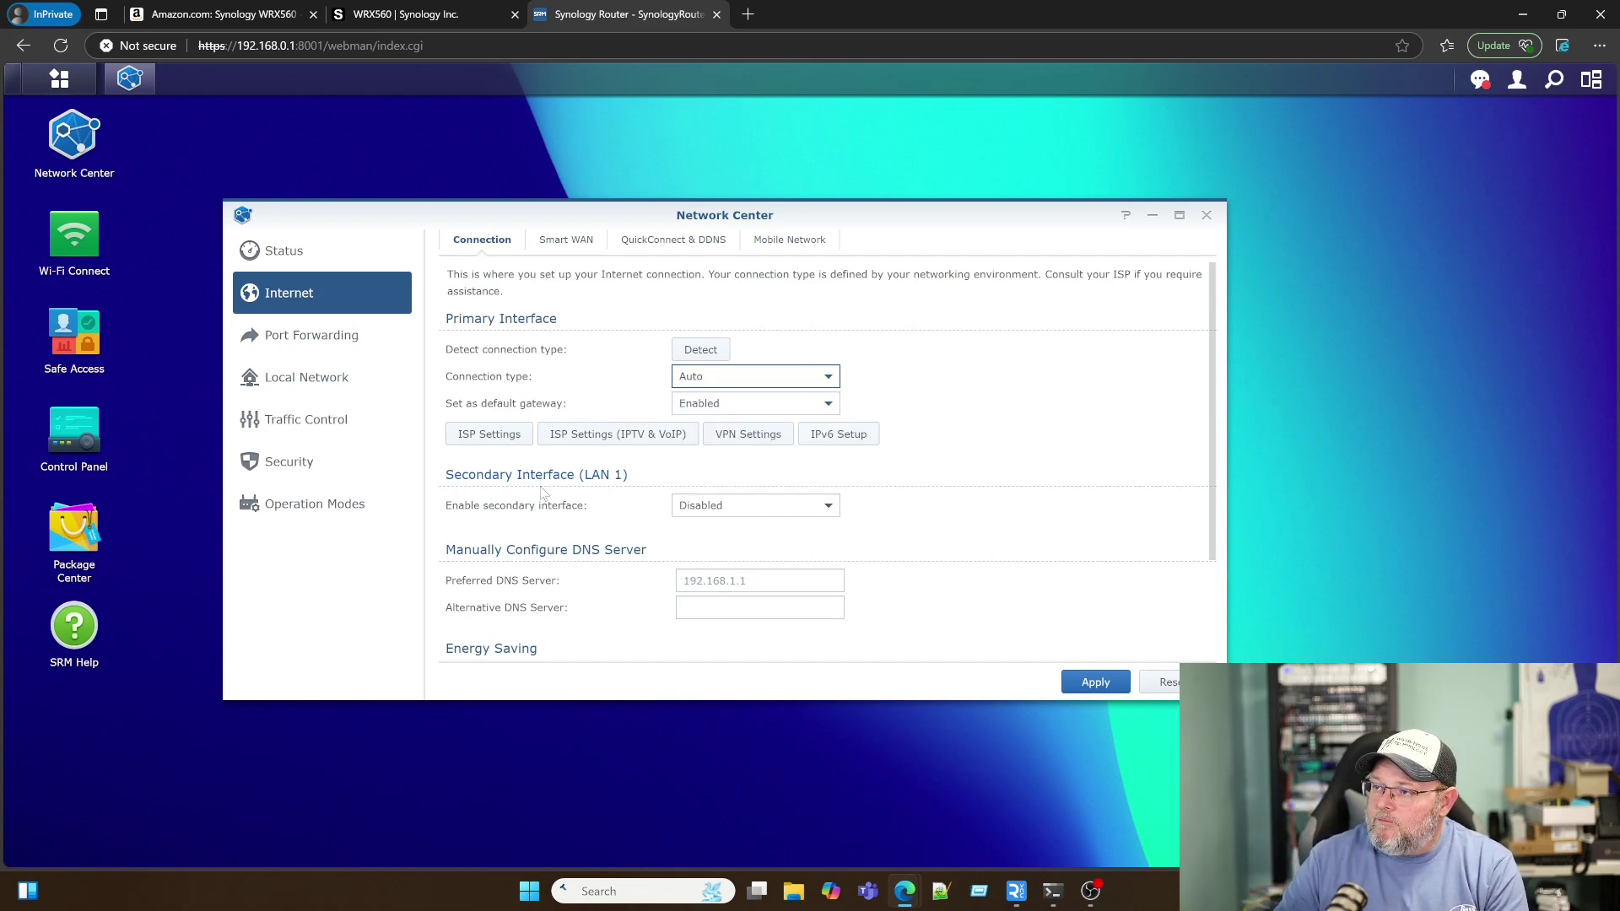
scroll(561, 574, "down", 1)
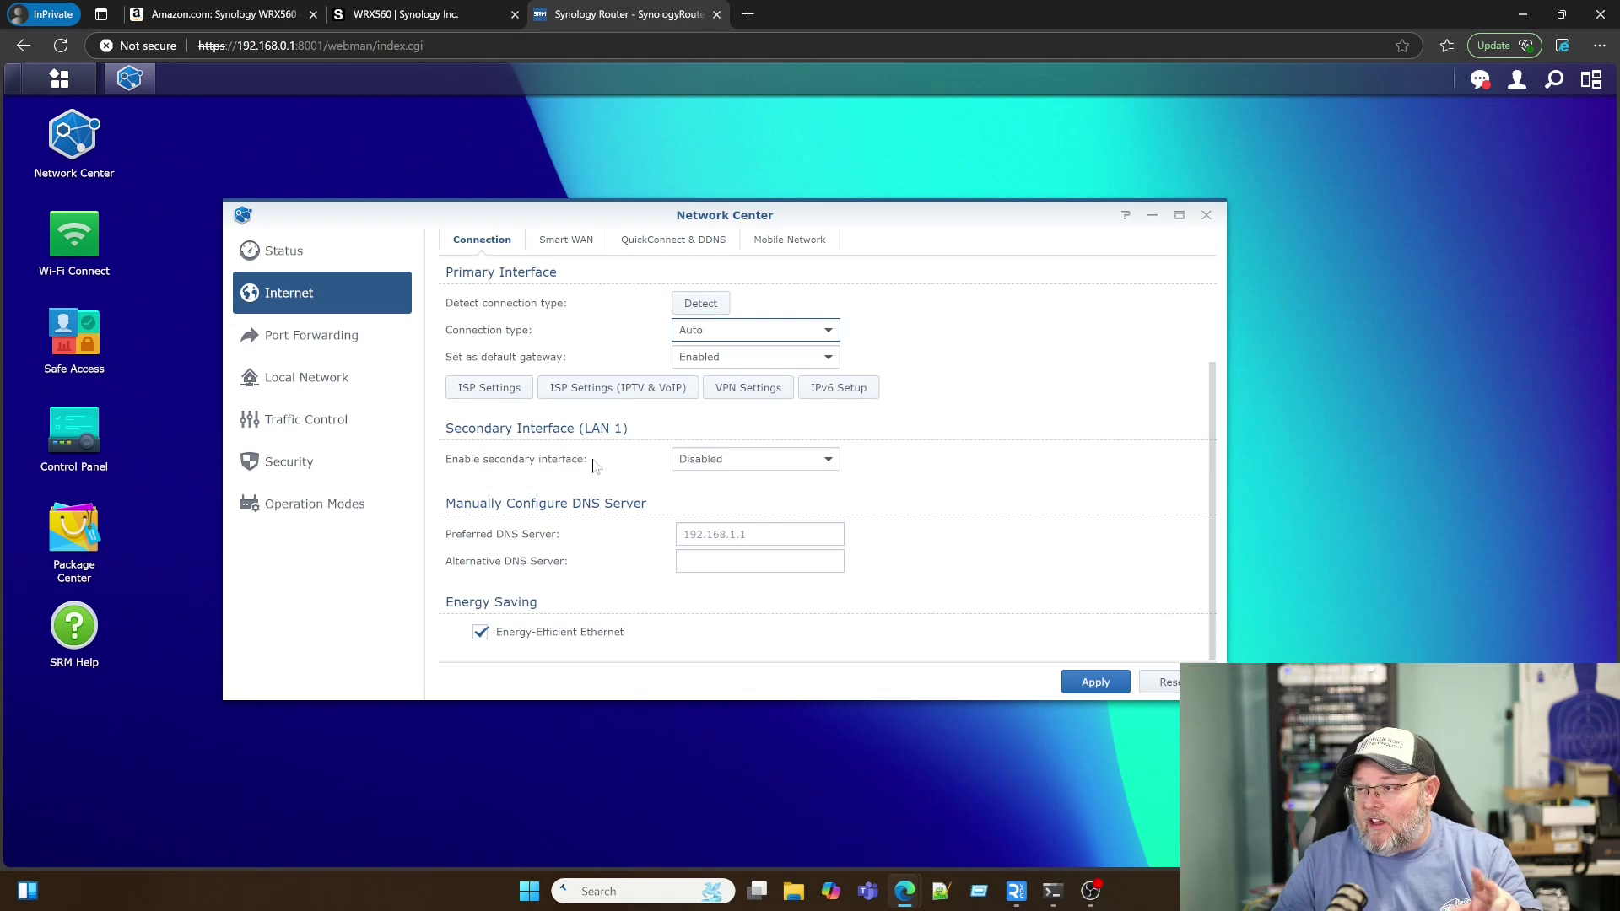
left_click(707, 466)
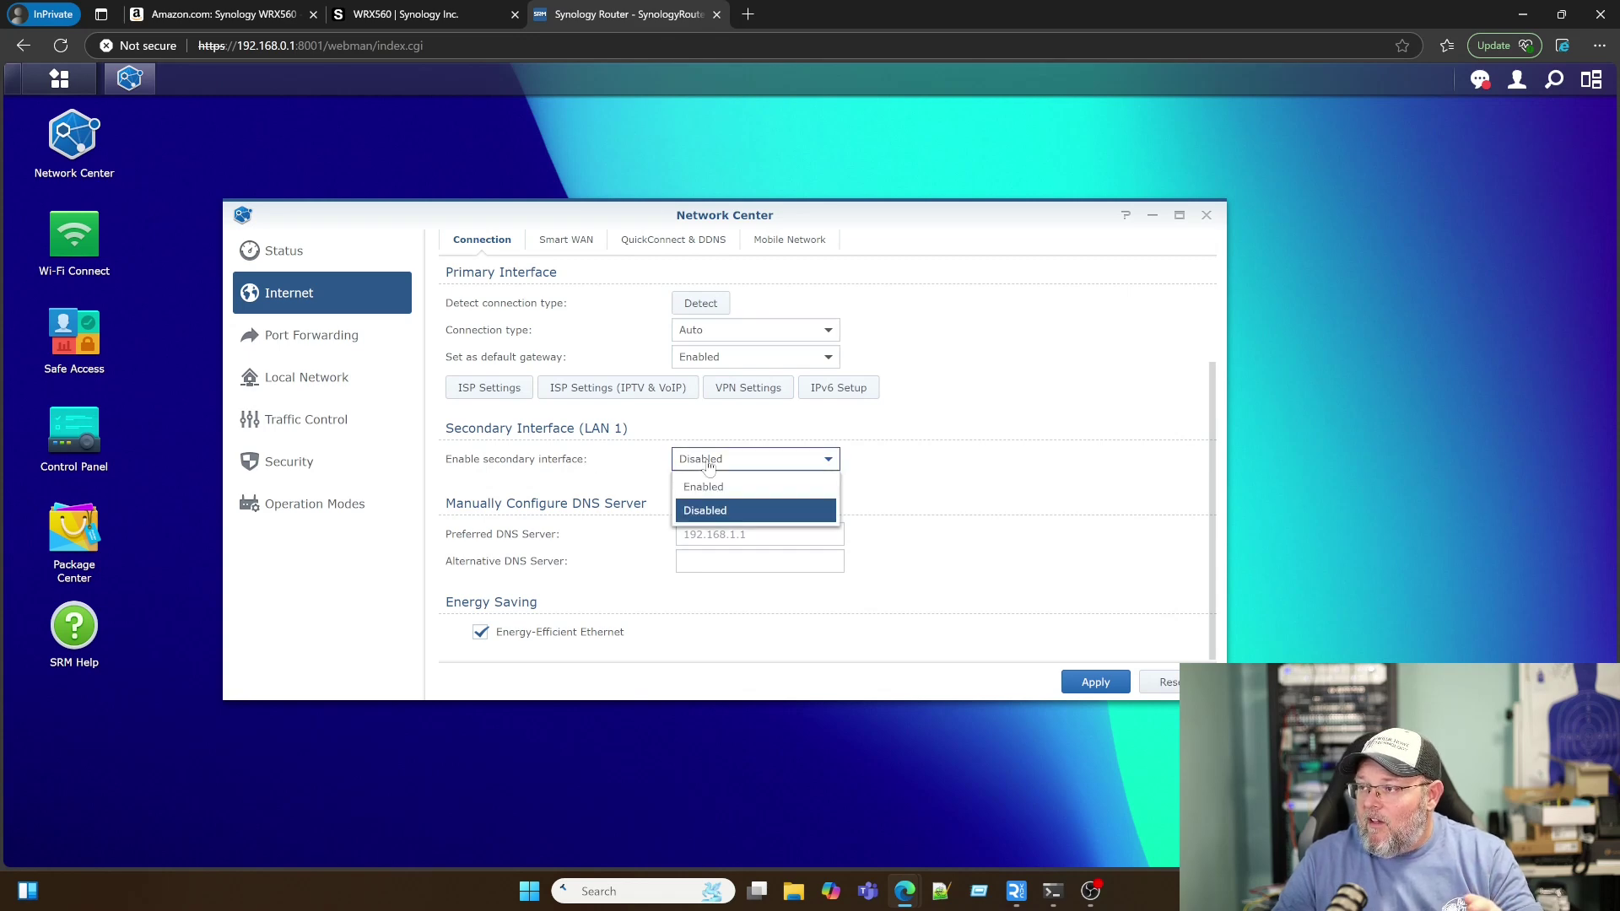
left_click(956, 460)
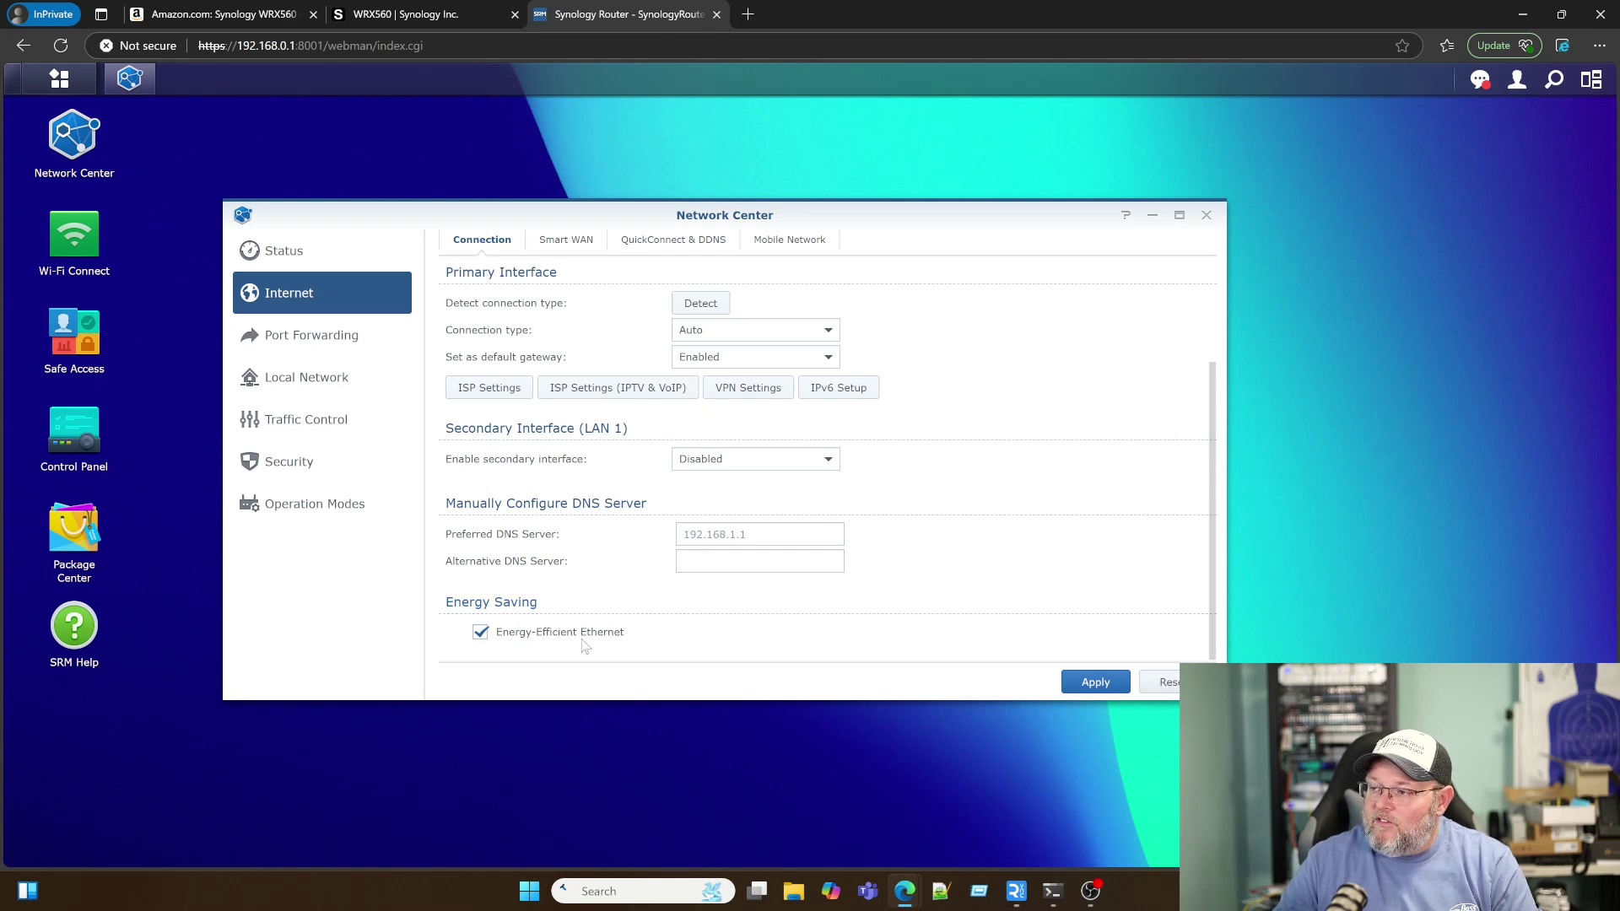
scroll(593, 645, "up", 2)
left_click(564, 241)
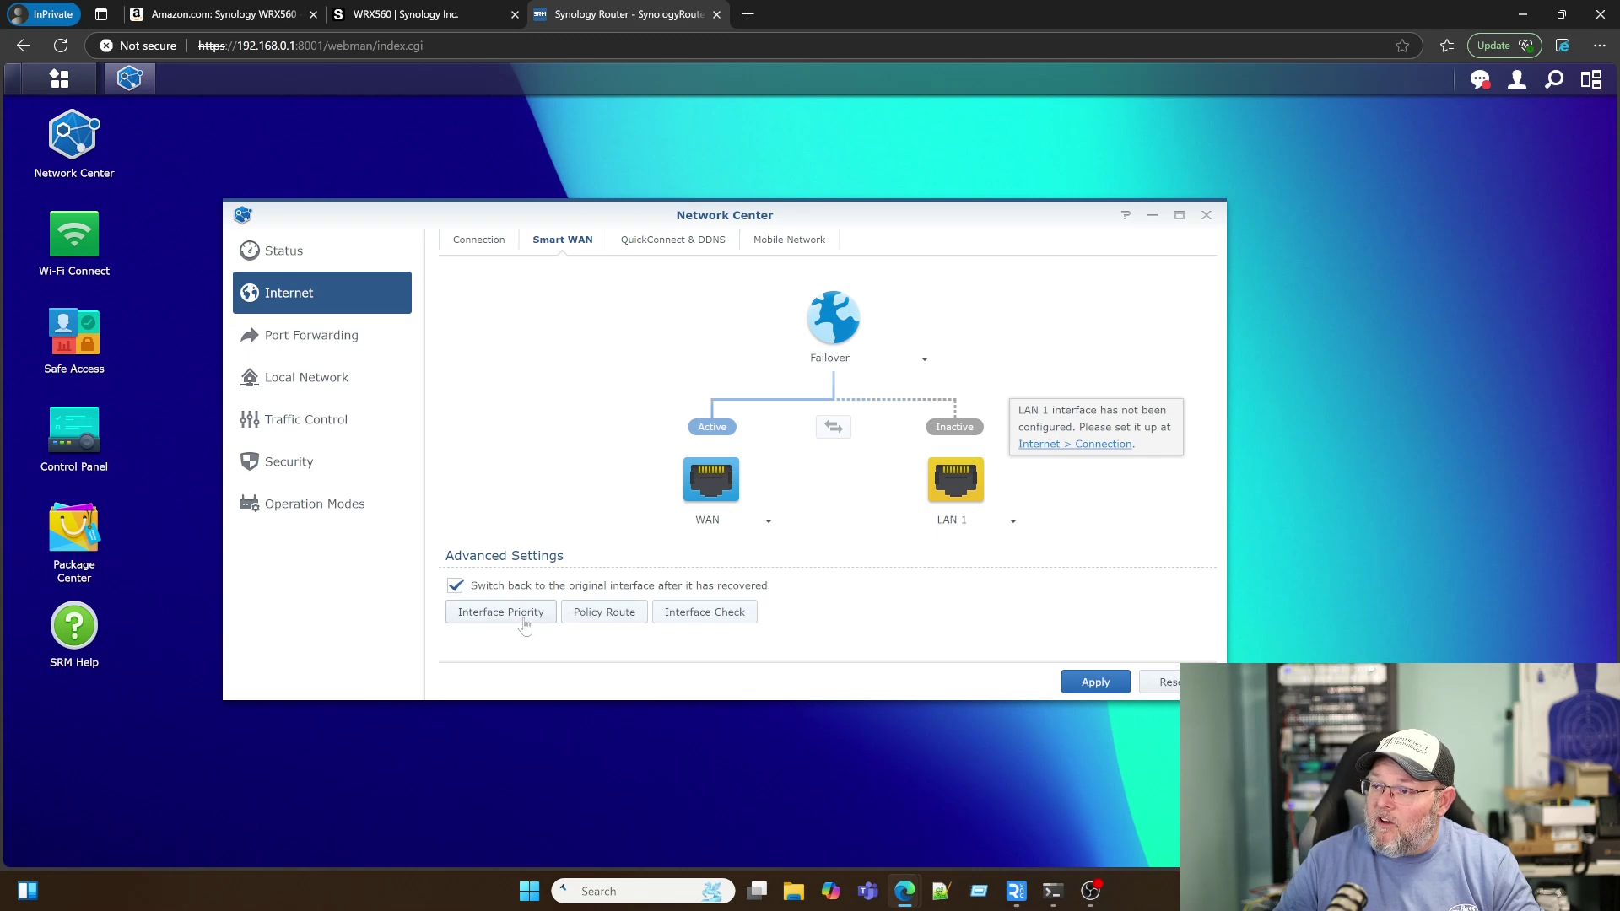
left_click(638, 246)
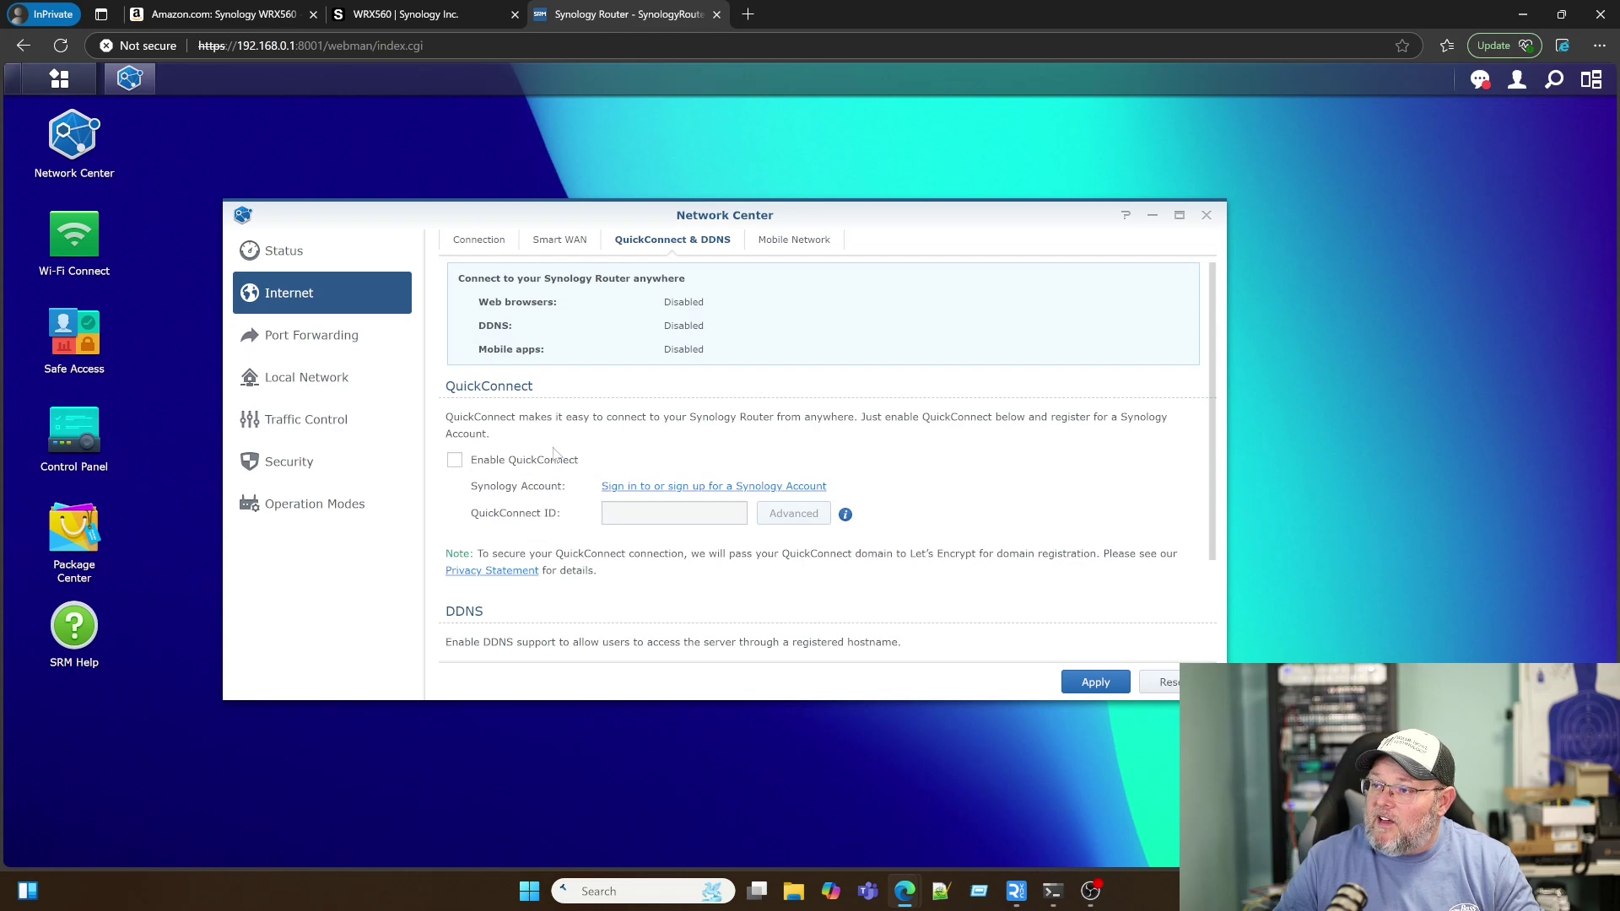
scroll(554, 454, "down", 1)
scroll(554, 456, "up", 1)
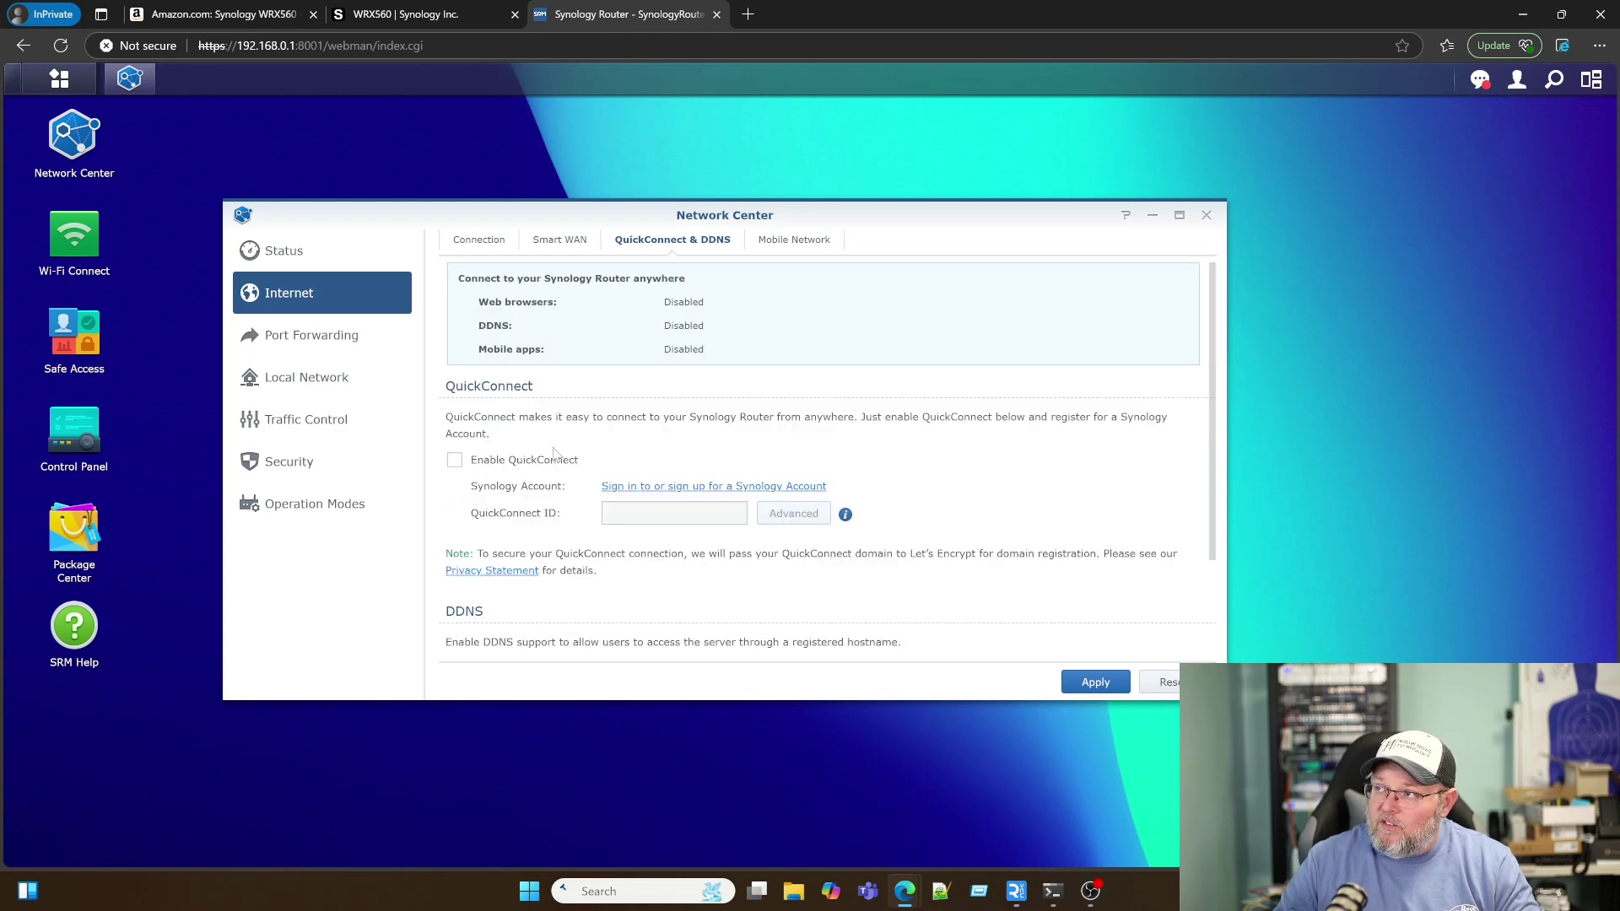
left_click(794, 241)
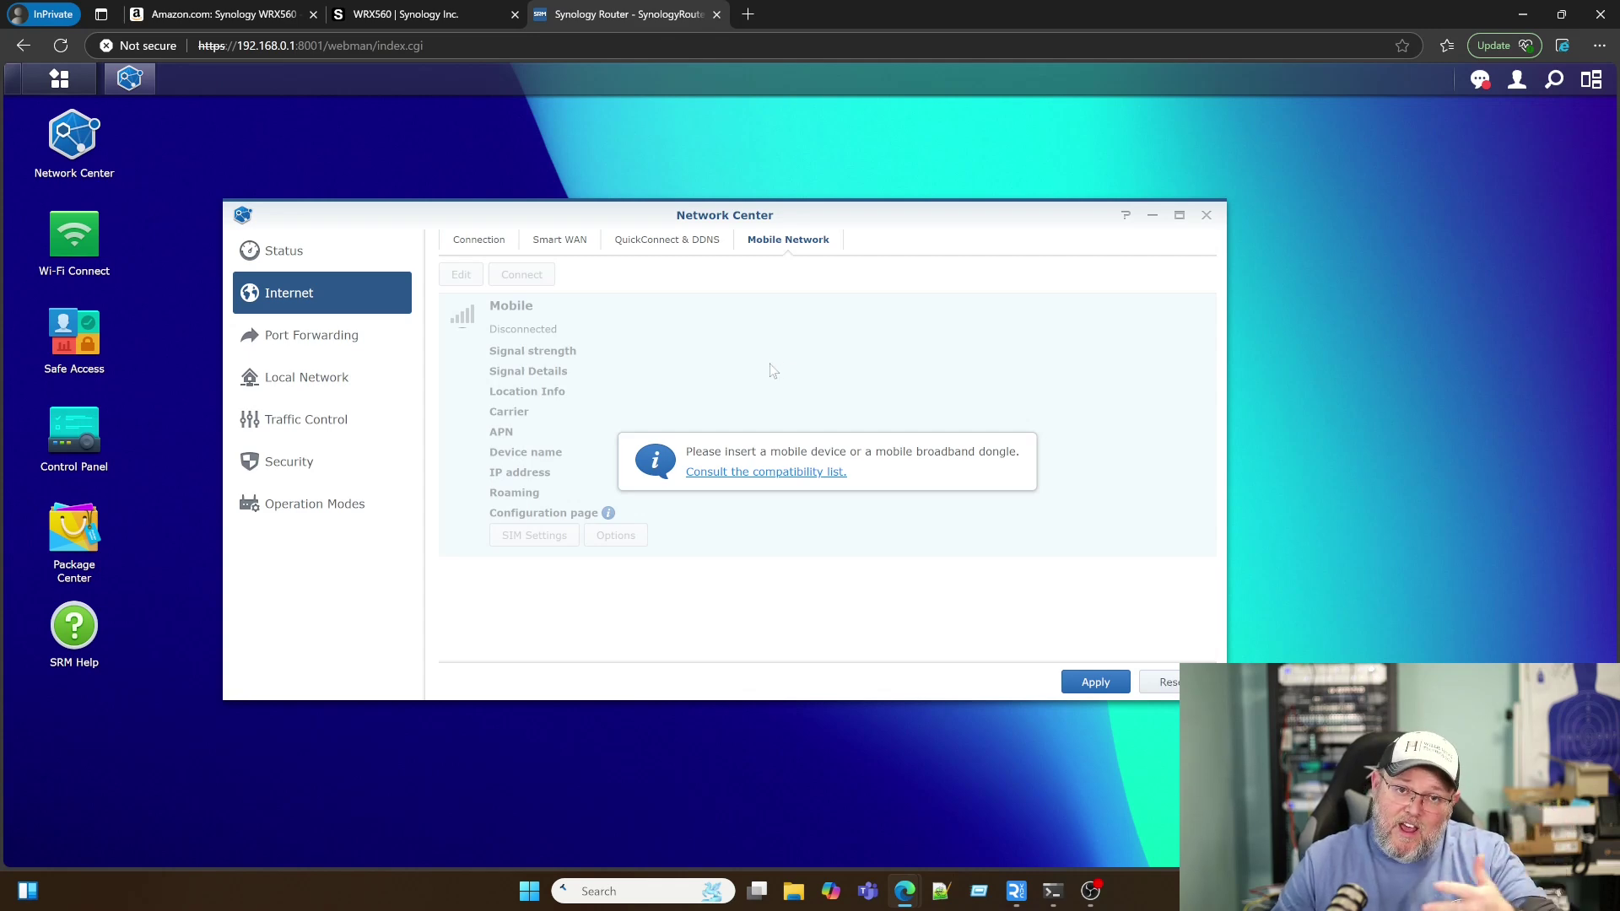
Step: Review the Port Forwarding, Port Triggering, DMZ and NAT Pass-Through tabs, then show the Local Network page
left_click(475, 242)
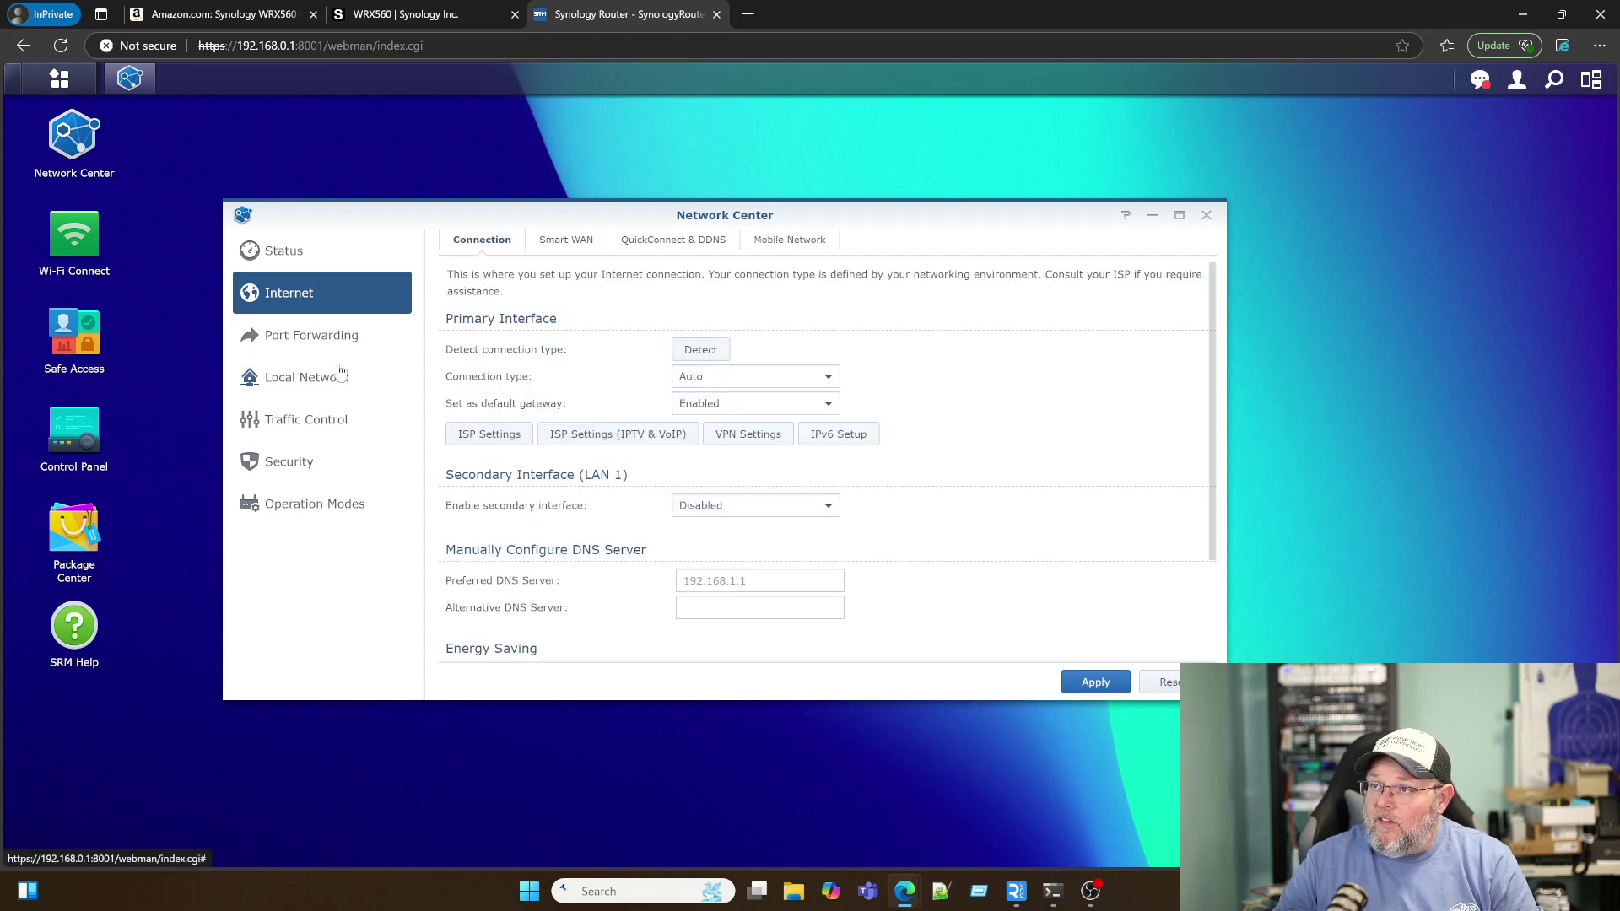
left_click(315, 342)
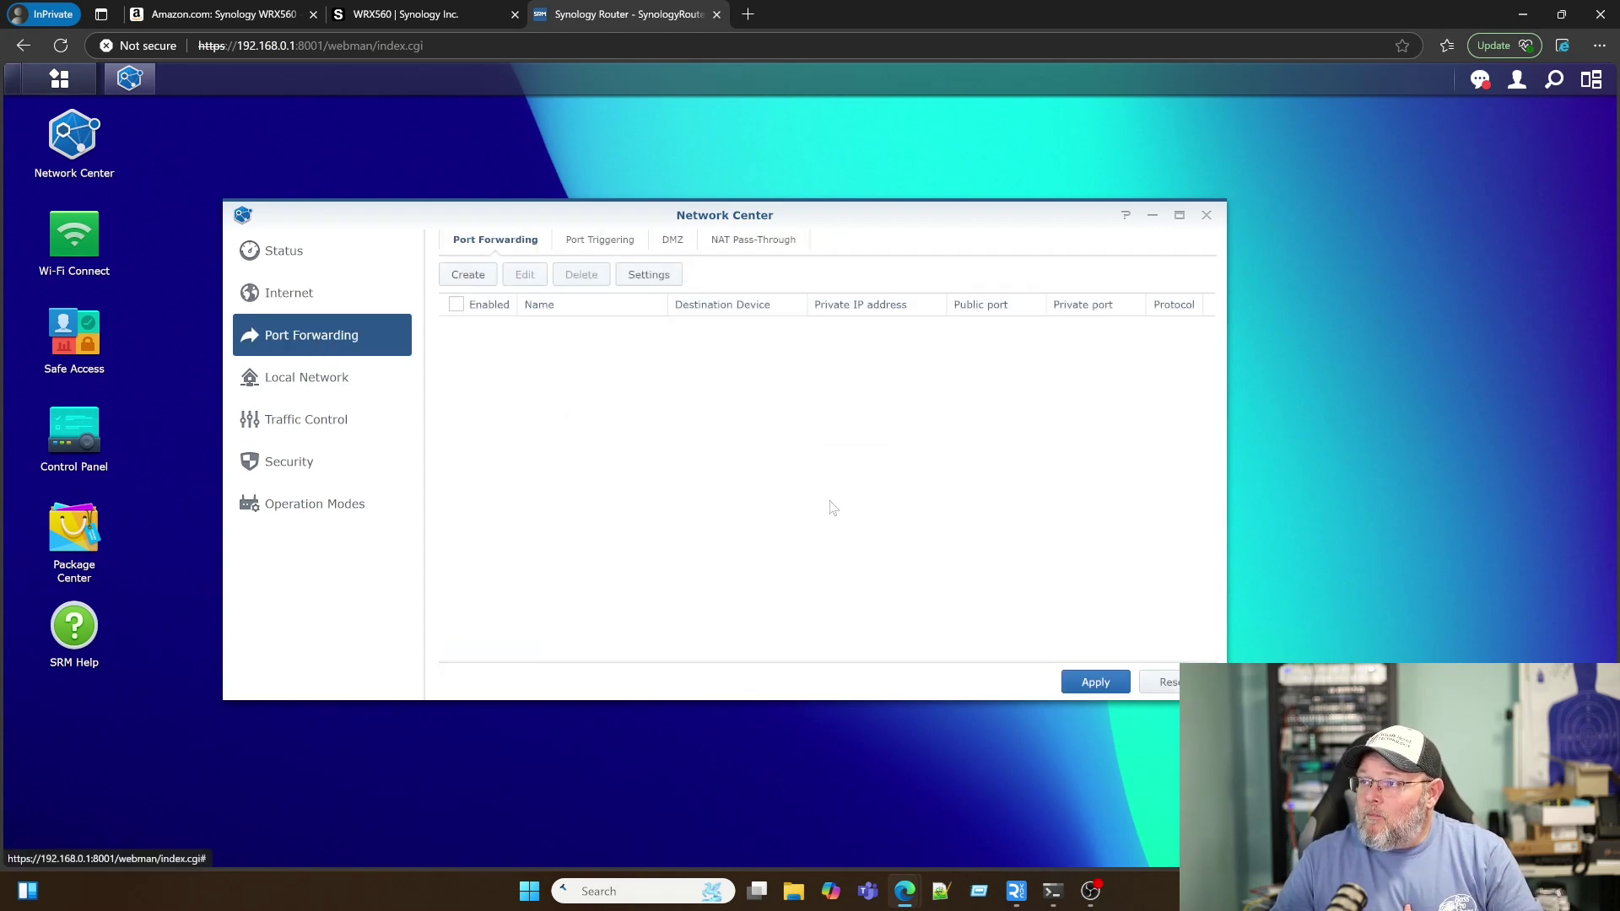
left_click(599, 243)
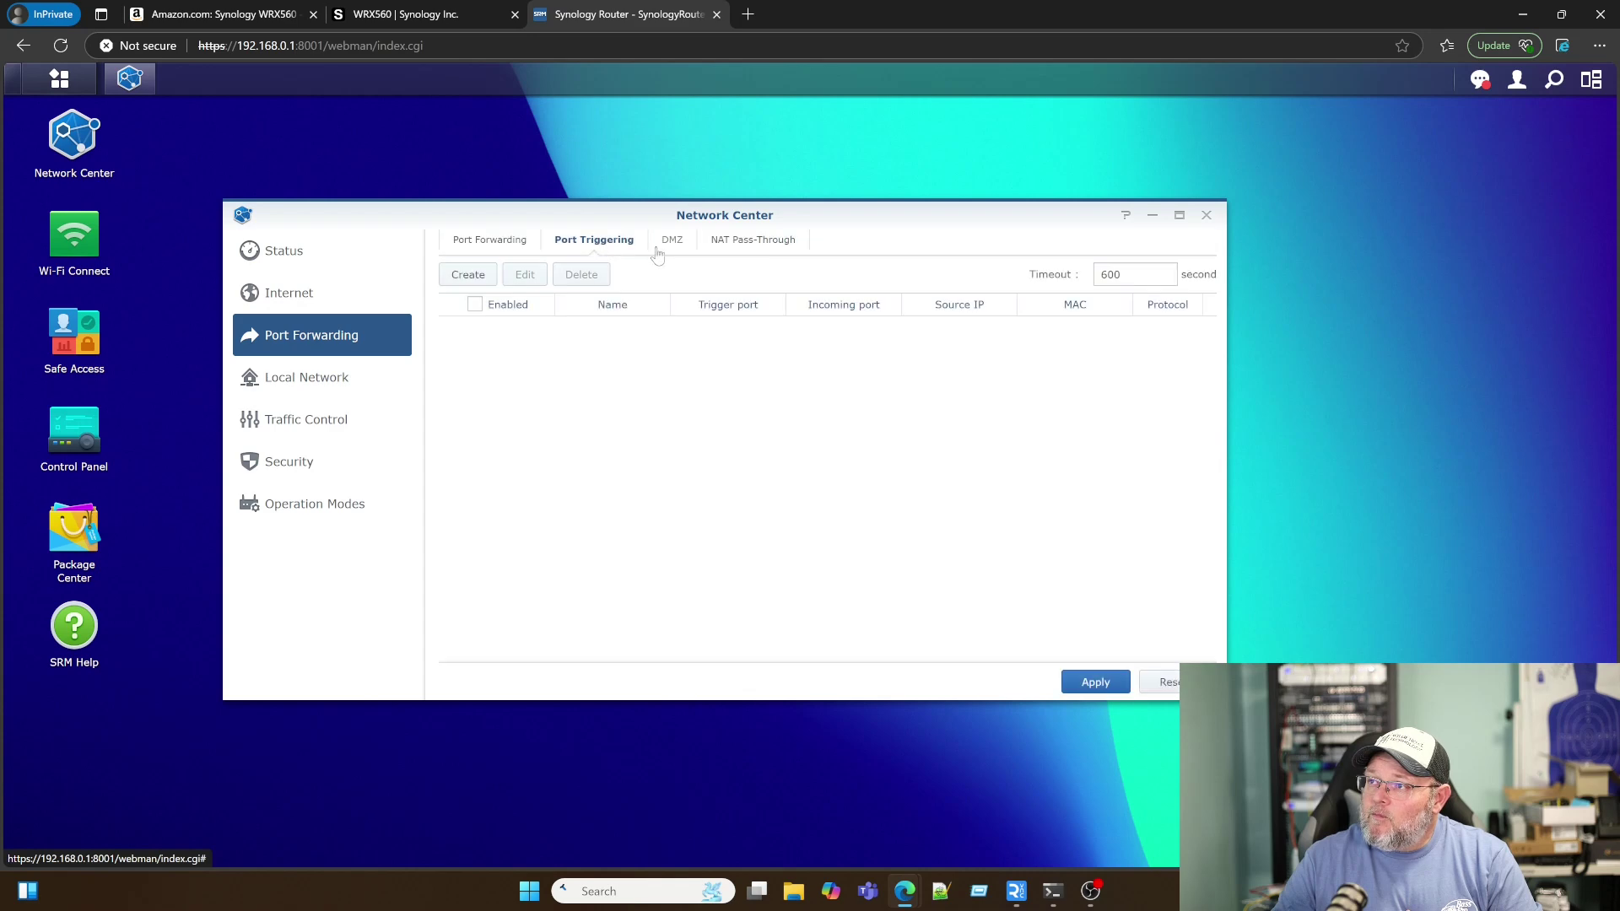
left_click(673, 243)
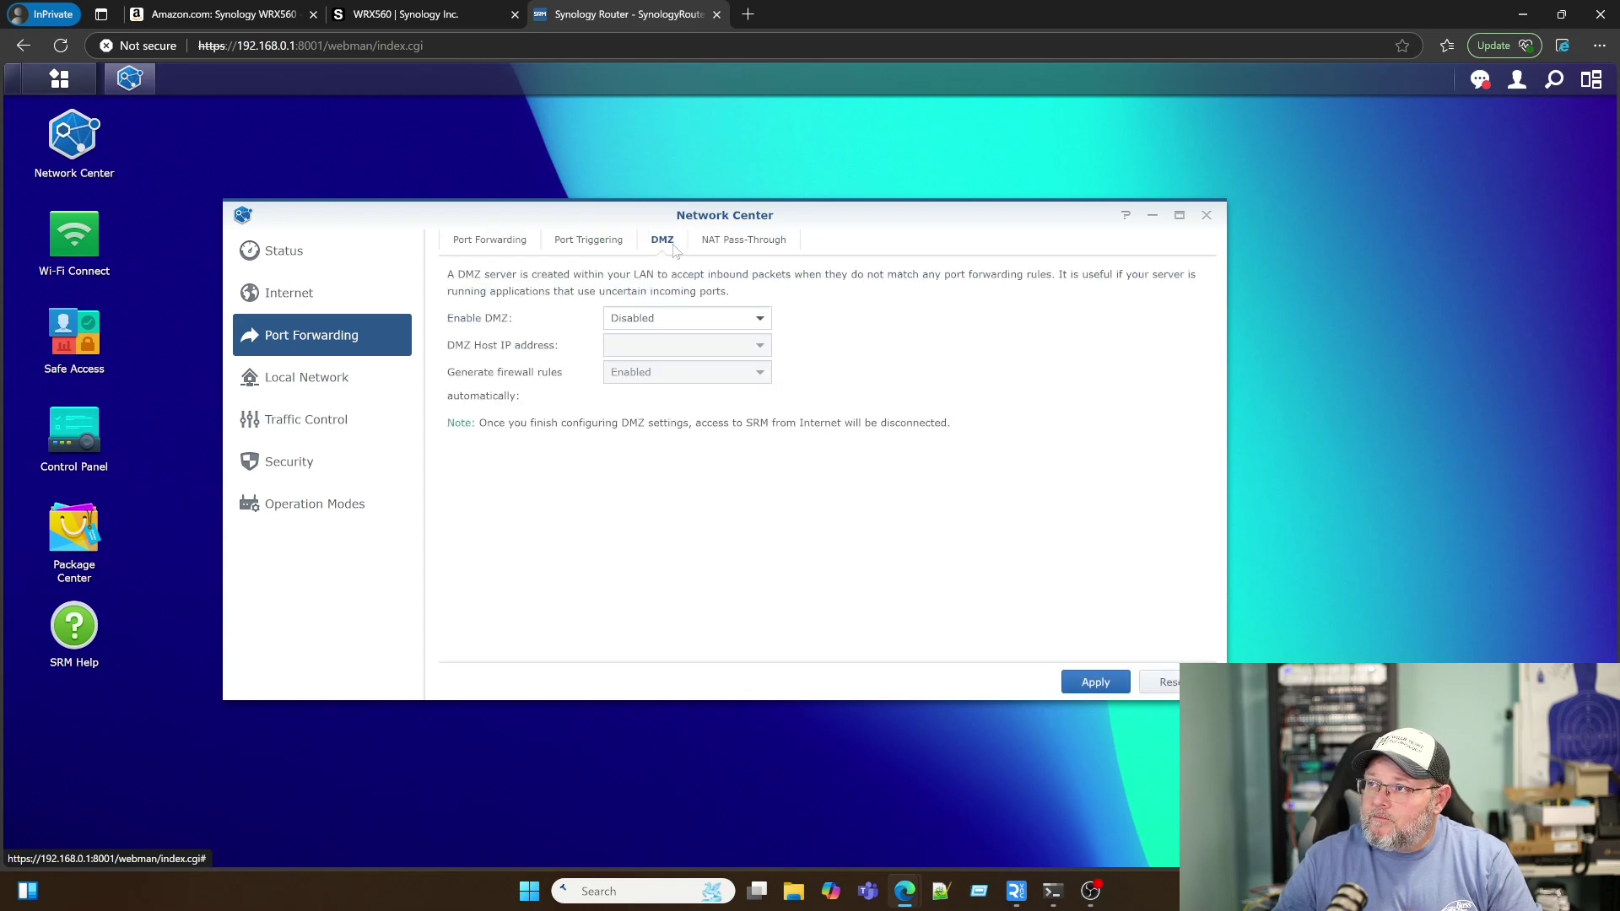
left_click(742, 244)
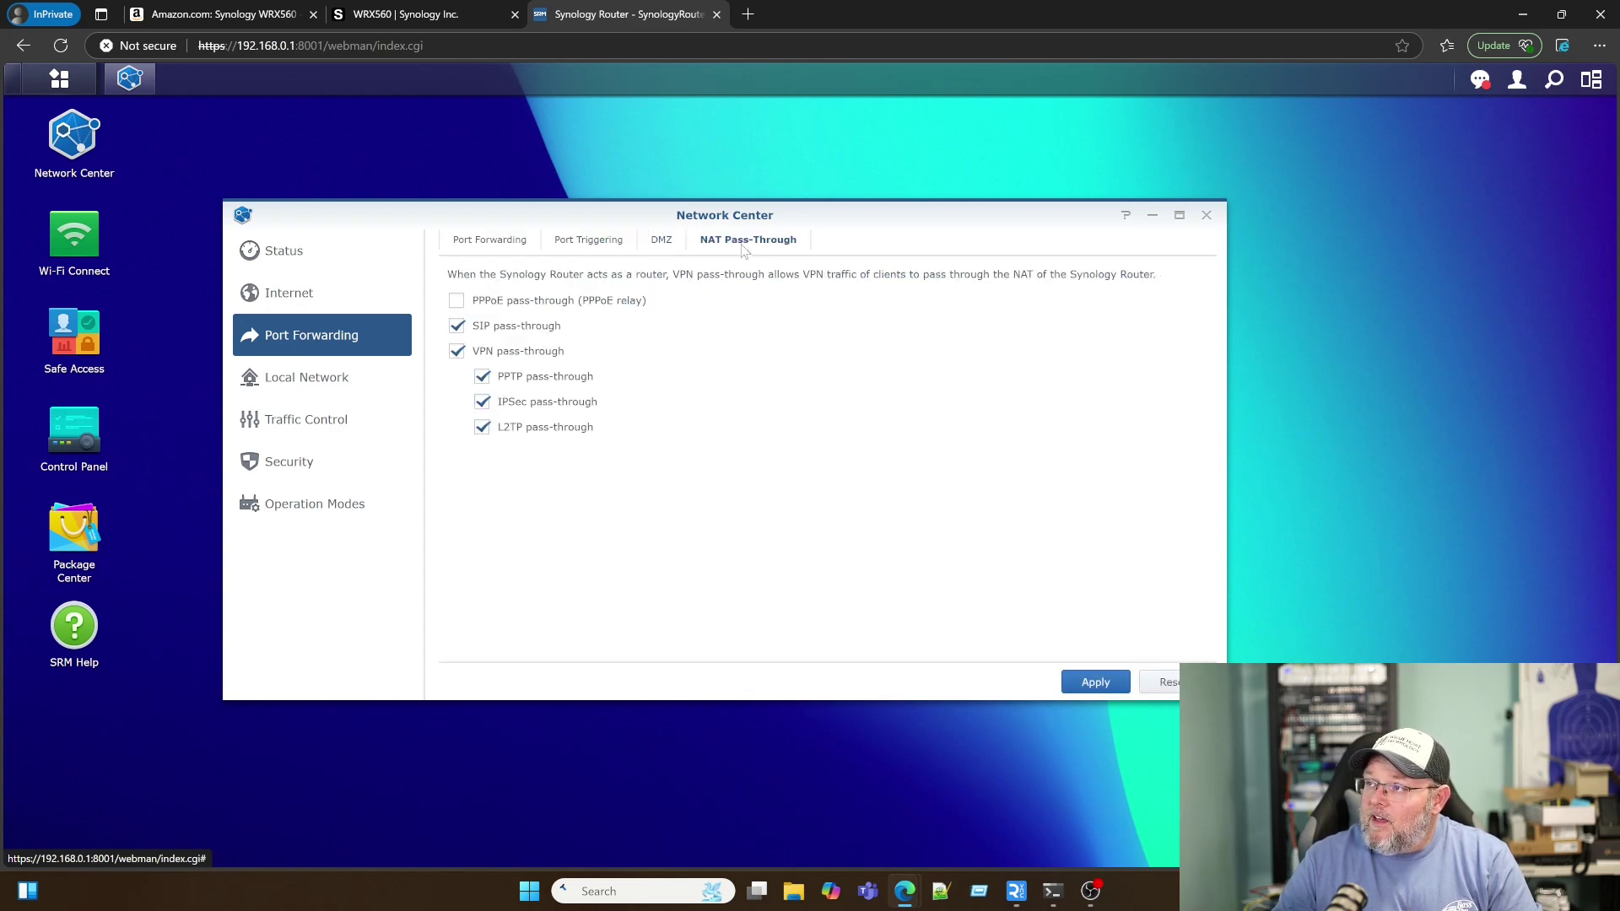
left_click(490, 242)
left_click(300, 386)
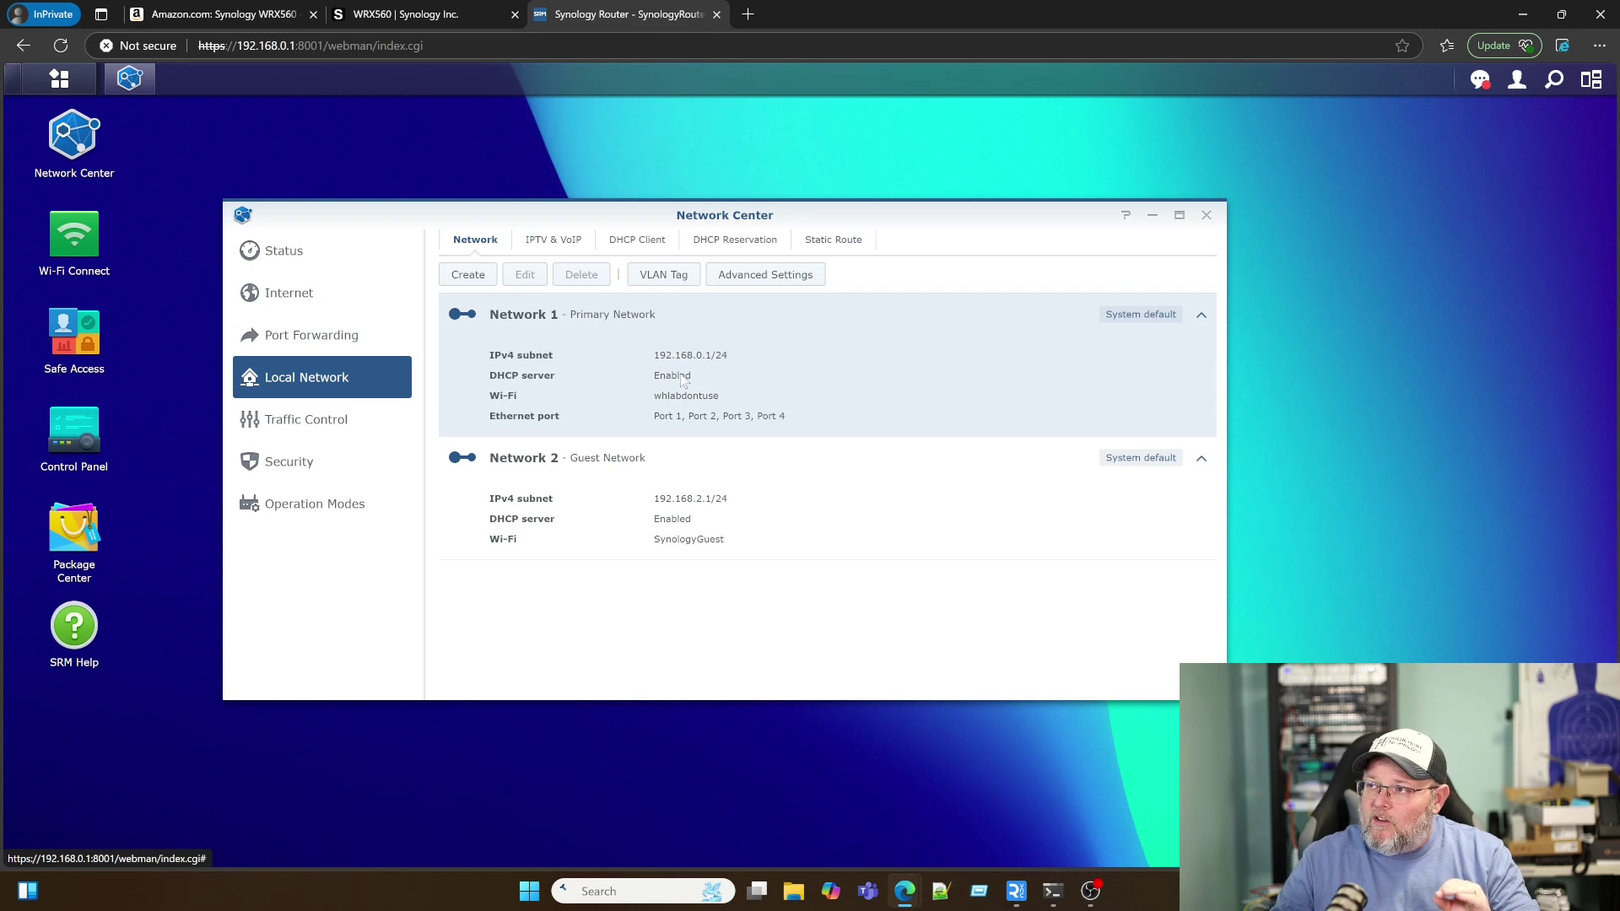
left_click(472, 276)
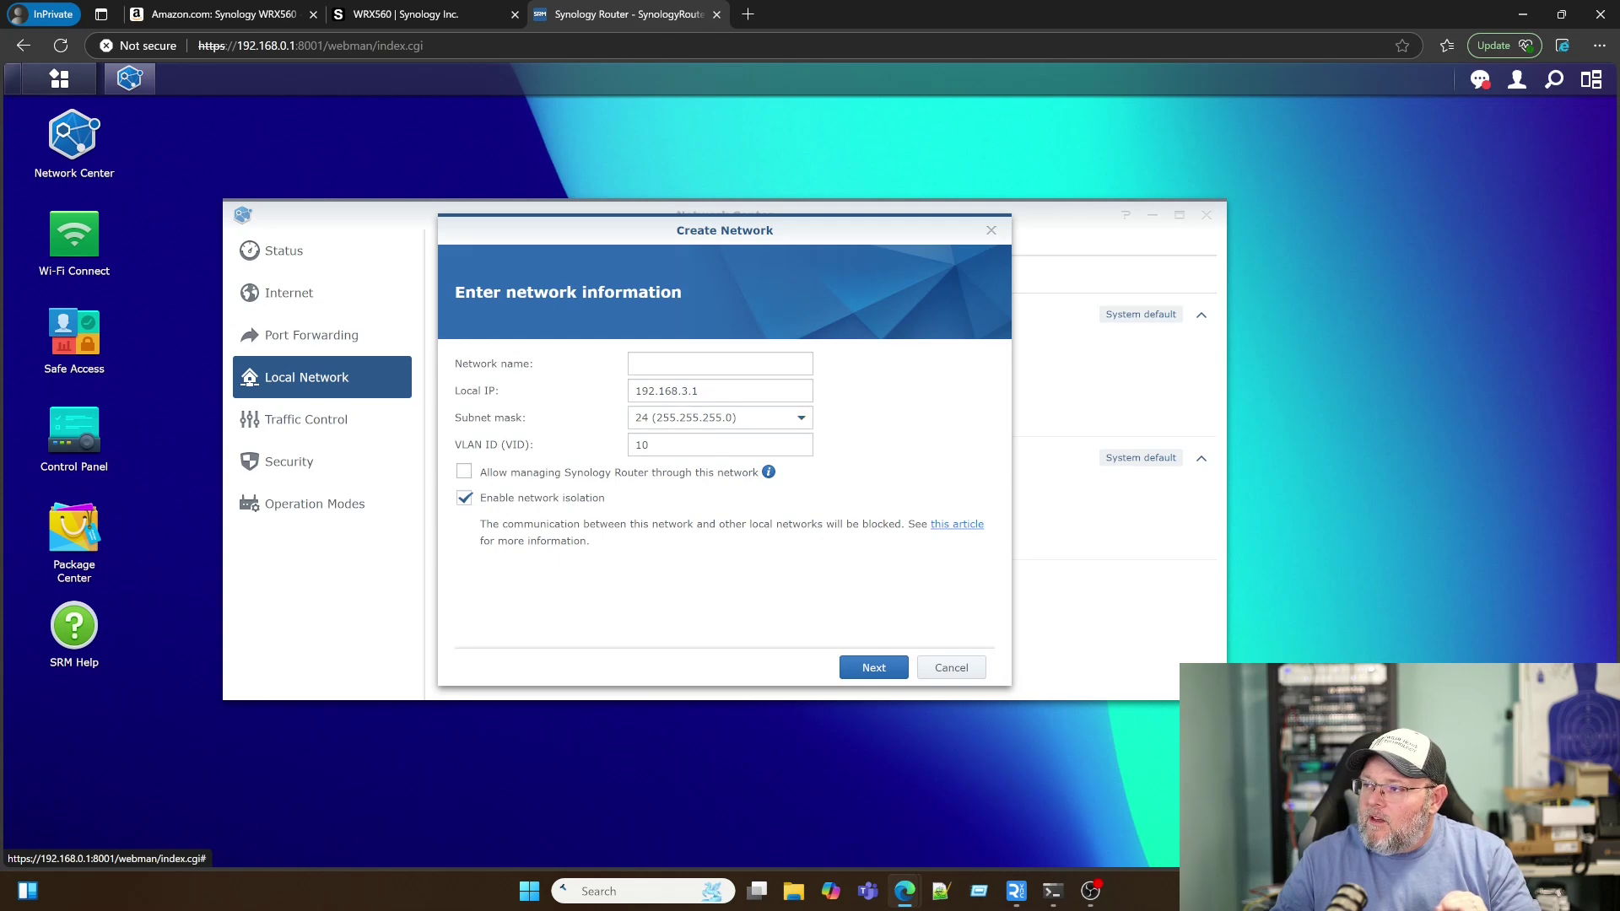
mouse_move(766, 472)
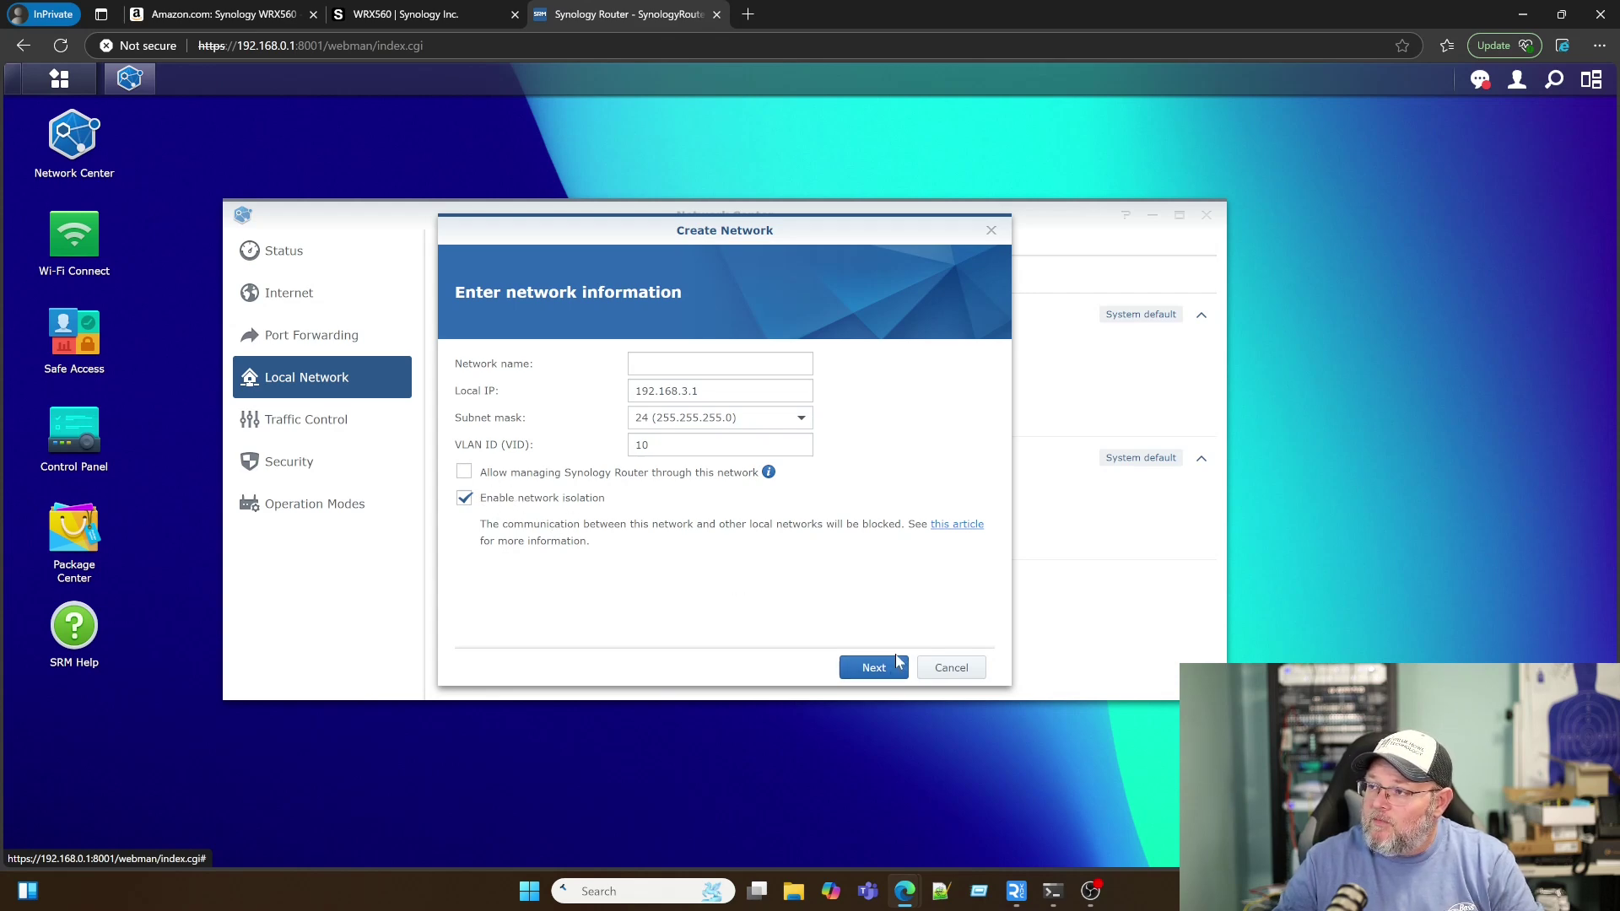
left_click(939, 674)
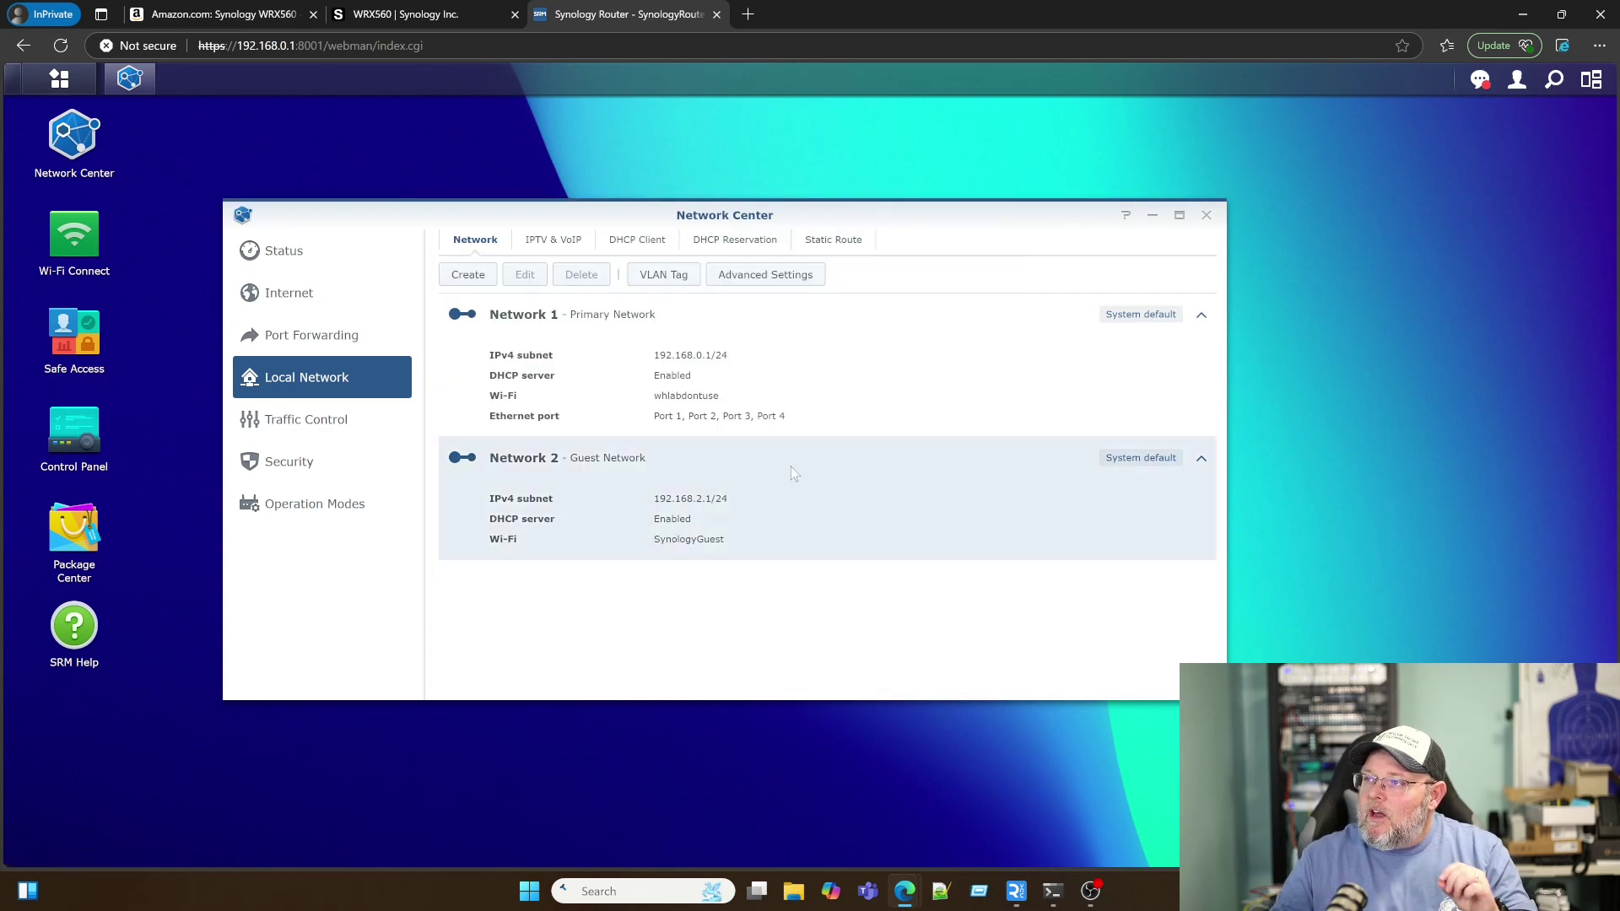
left_click(663, 275)
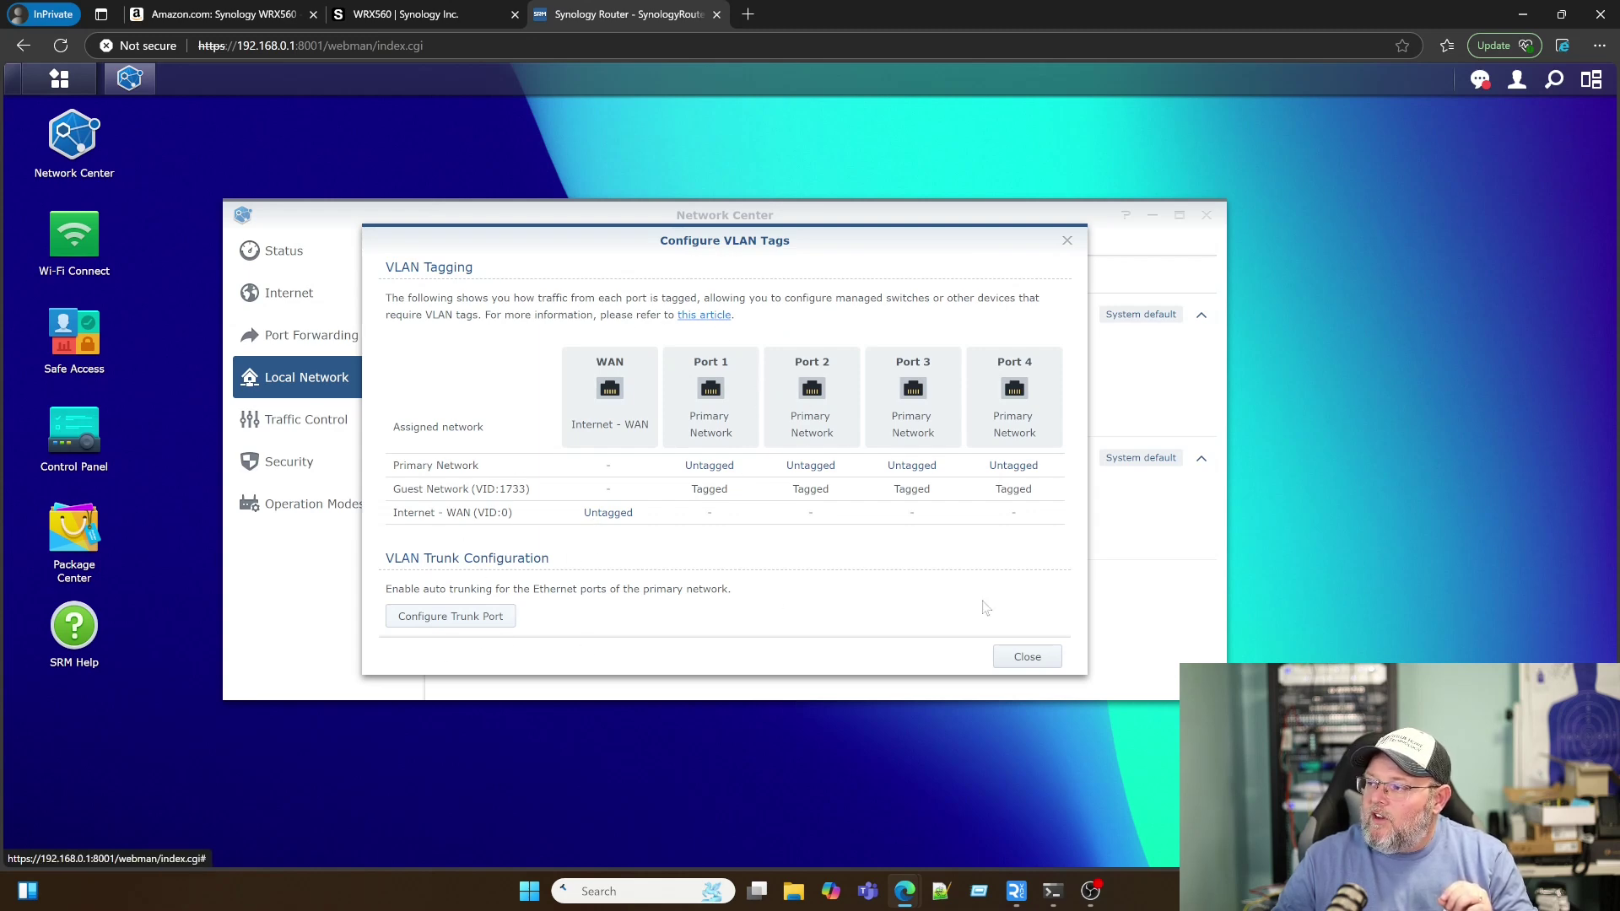
left_click(1027, 658)
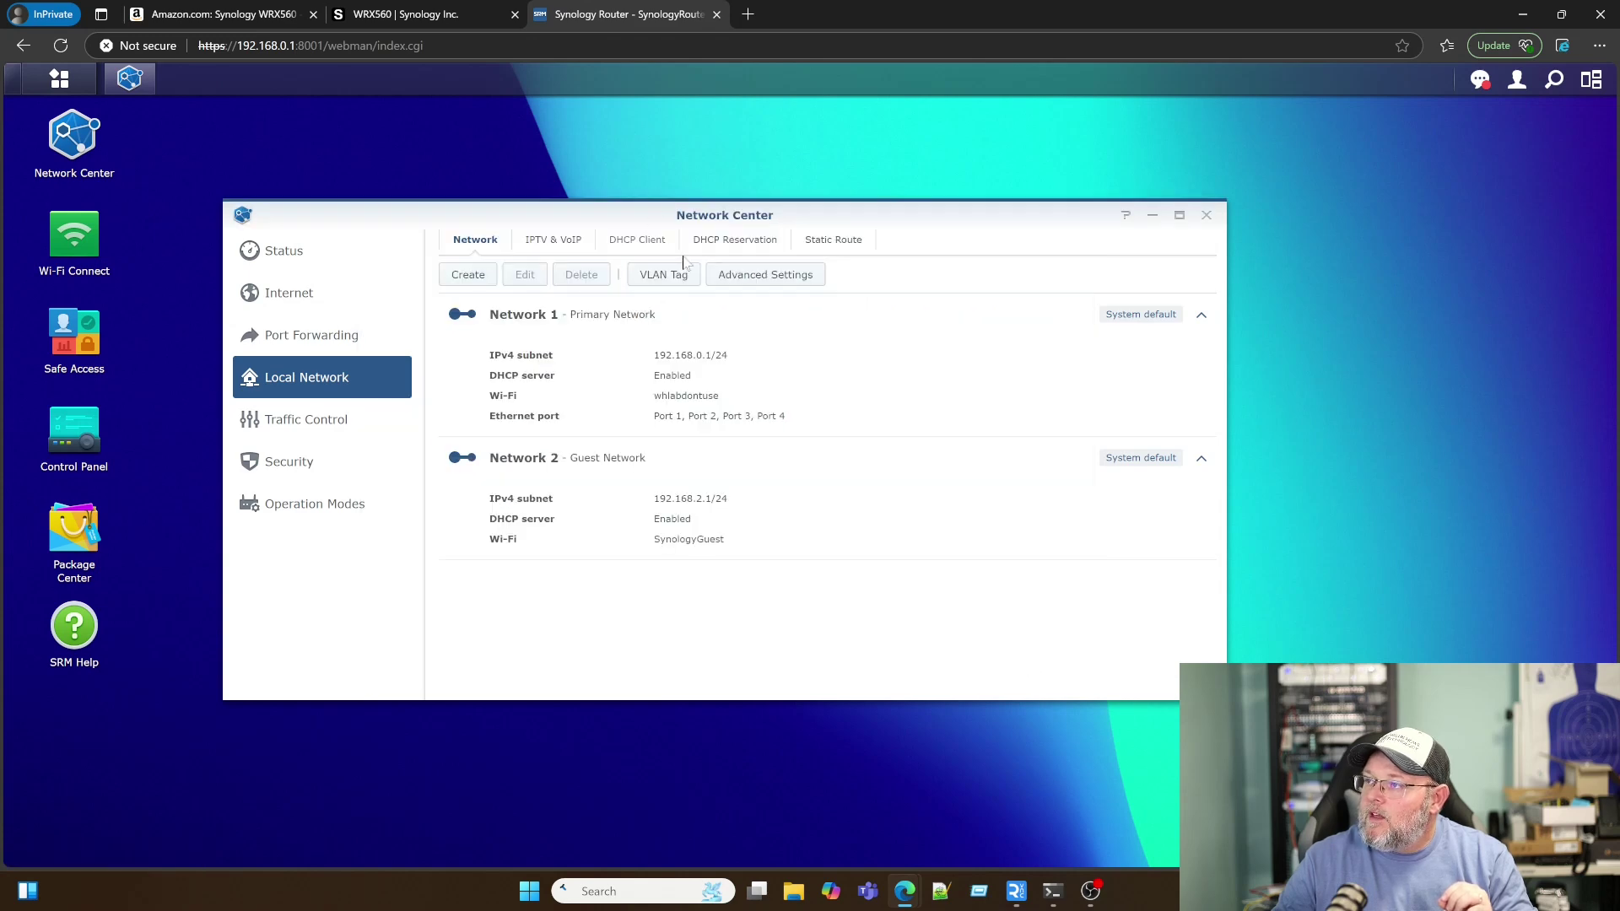
left_click(762, 278)
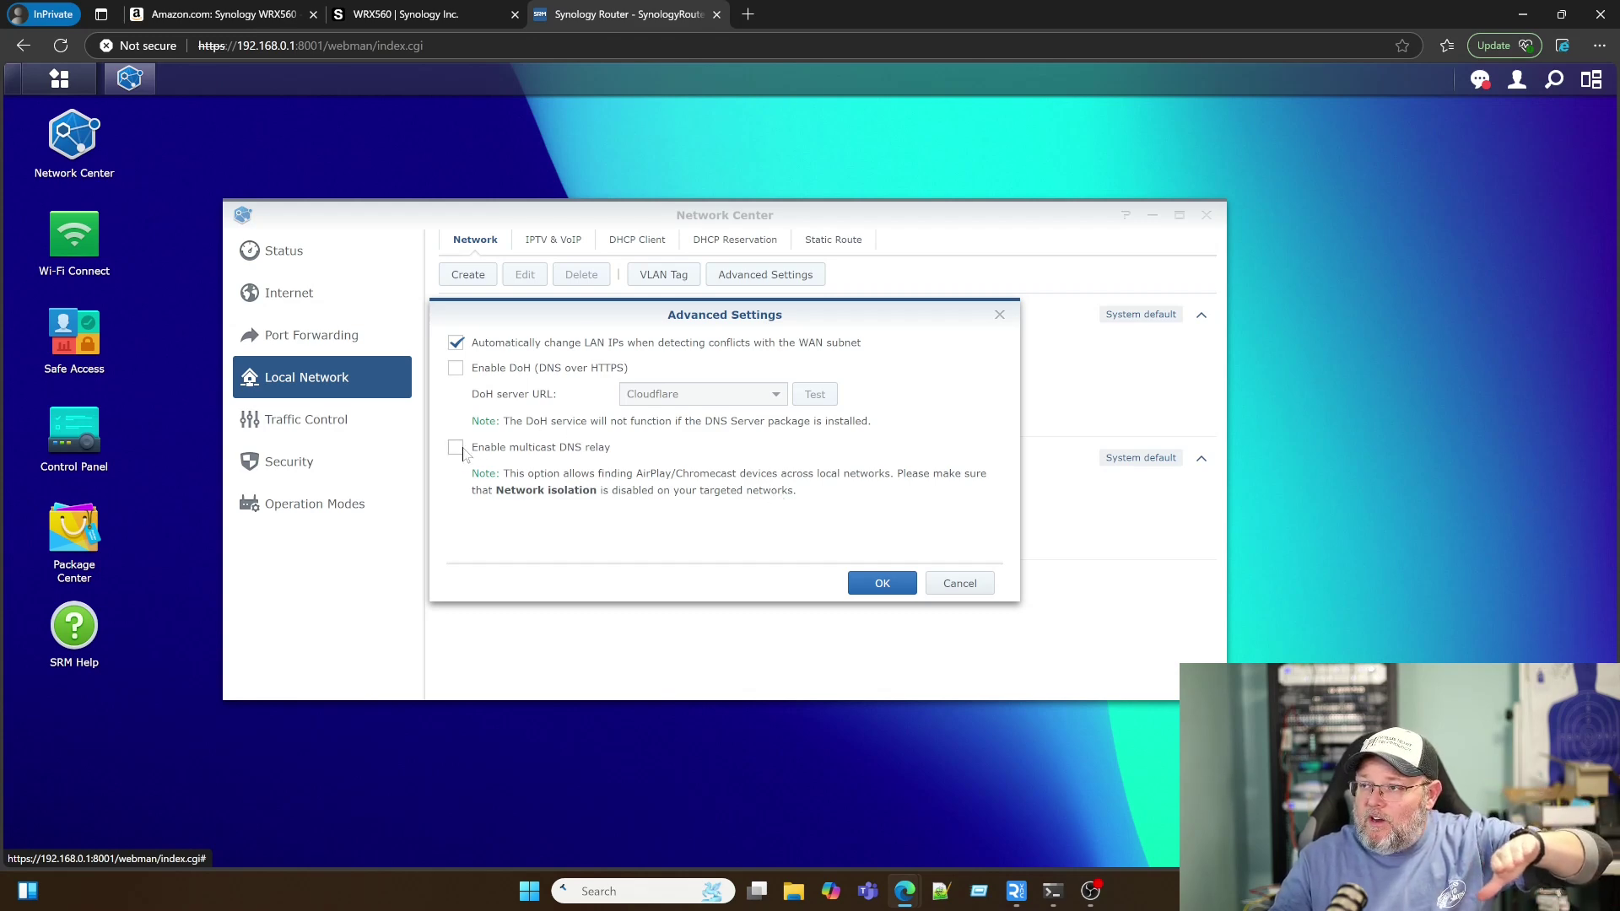
left_click(970, 592)
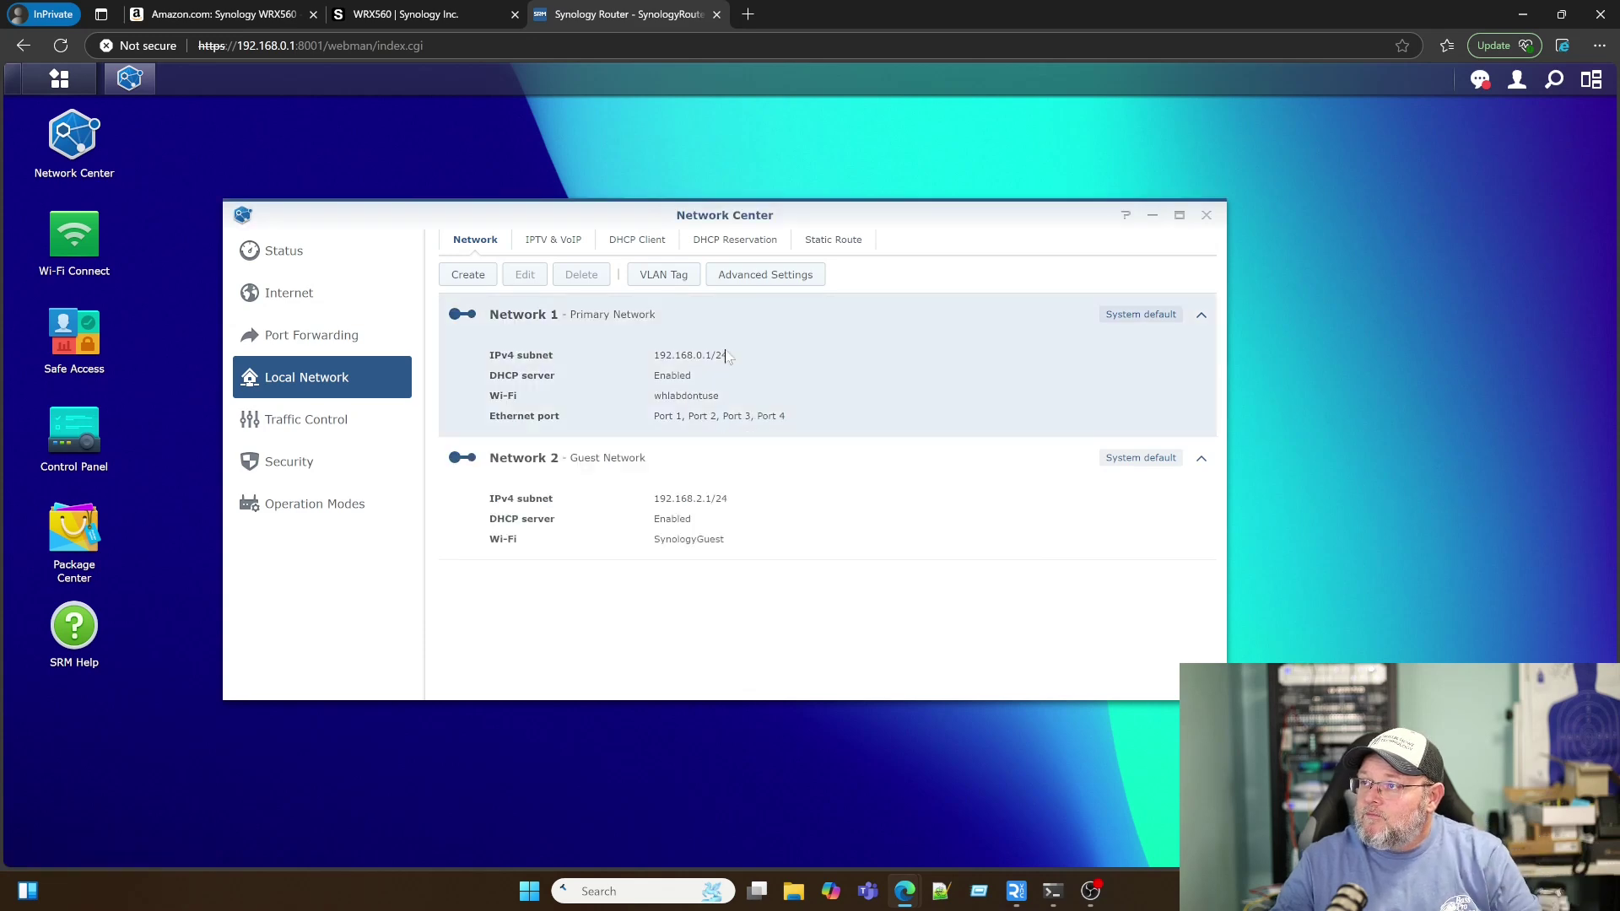
Step: Look over the IPTV and VoIP settings
left_click(553, 242)
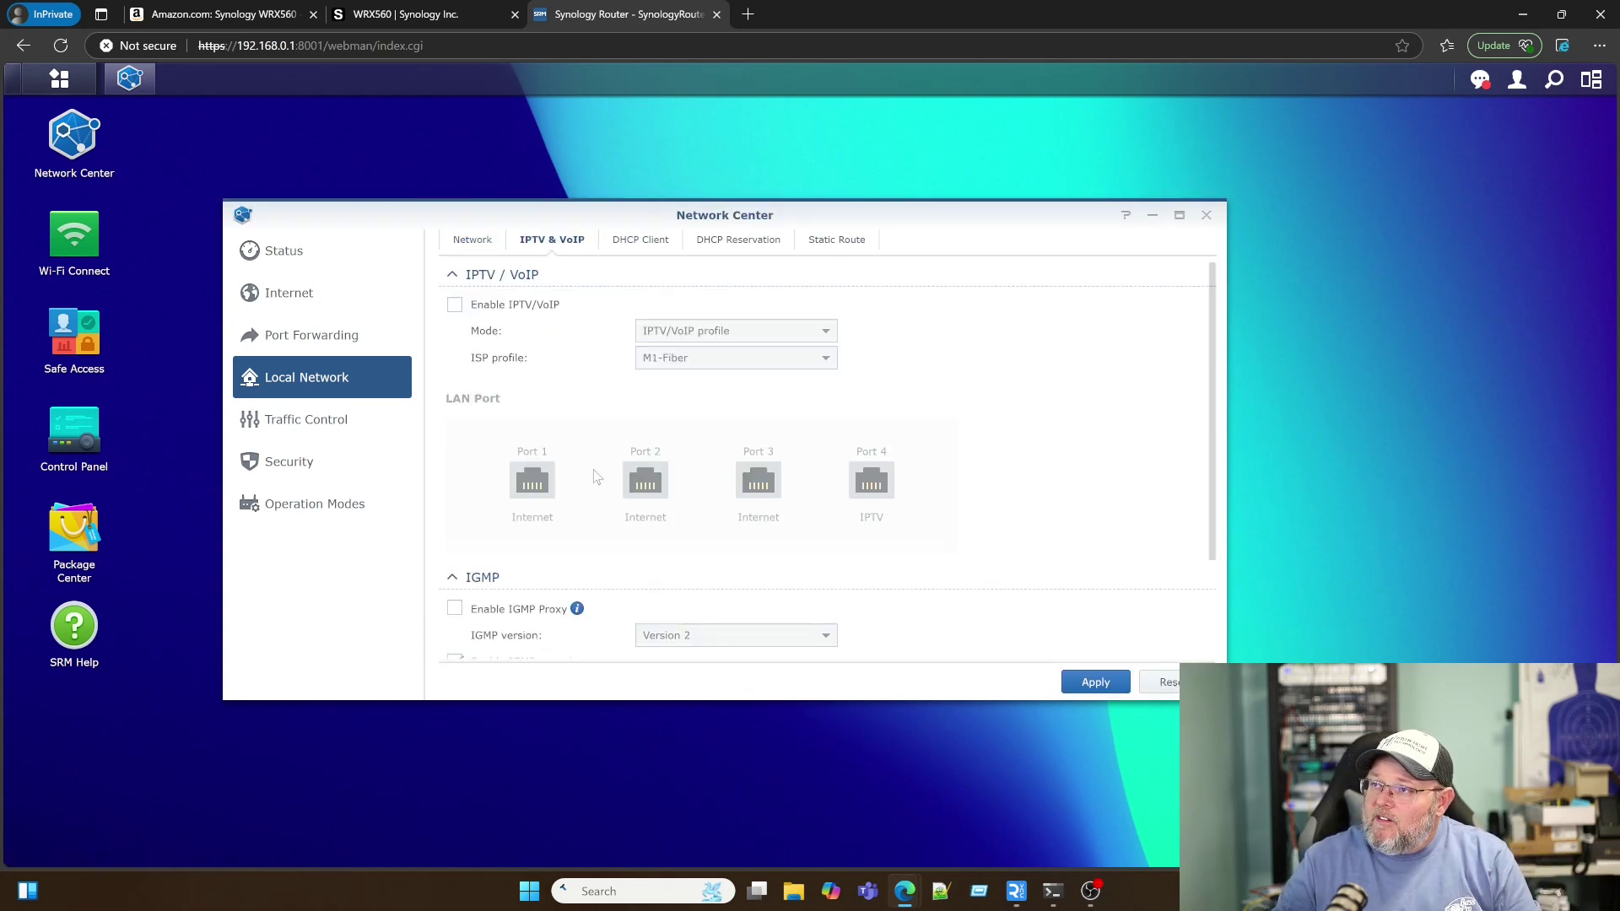
scroll(596, 478, "down", 1)
scroll(596, 478, "up", 1)
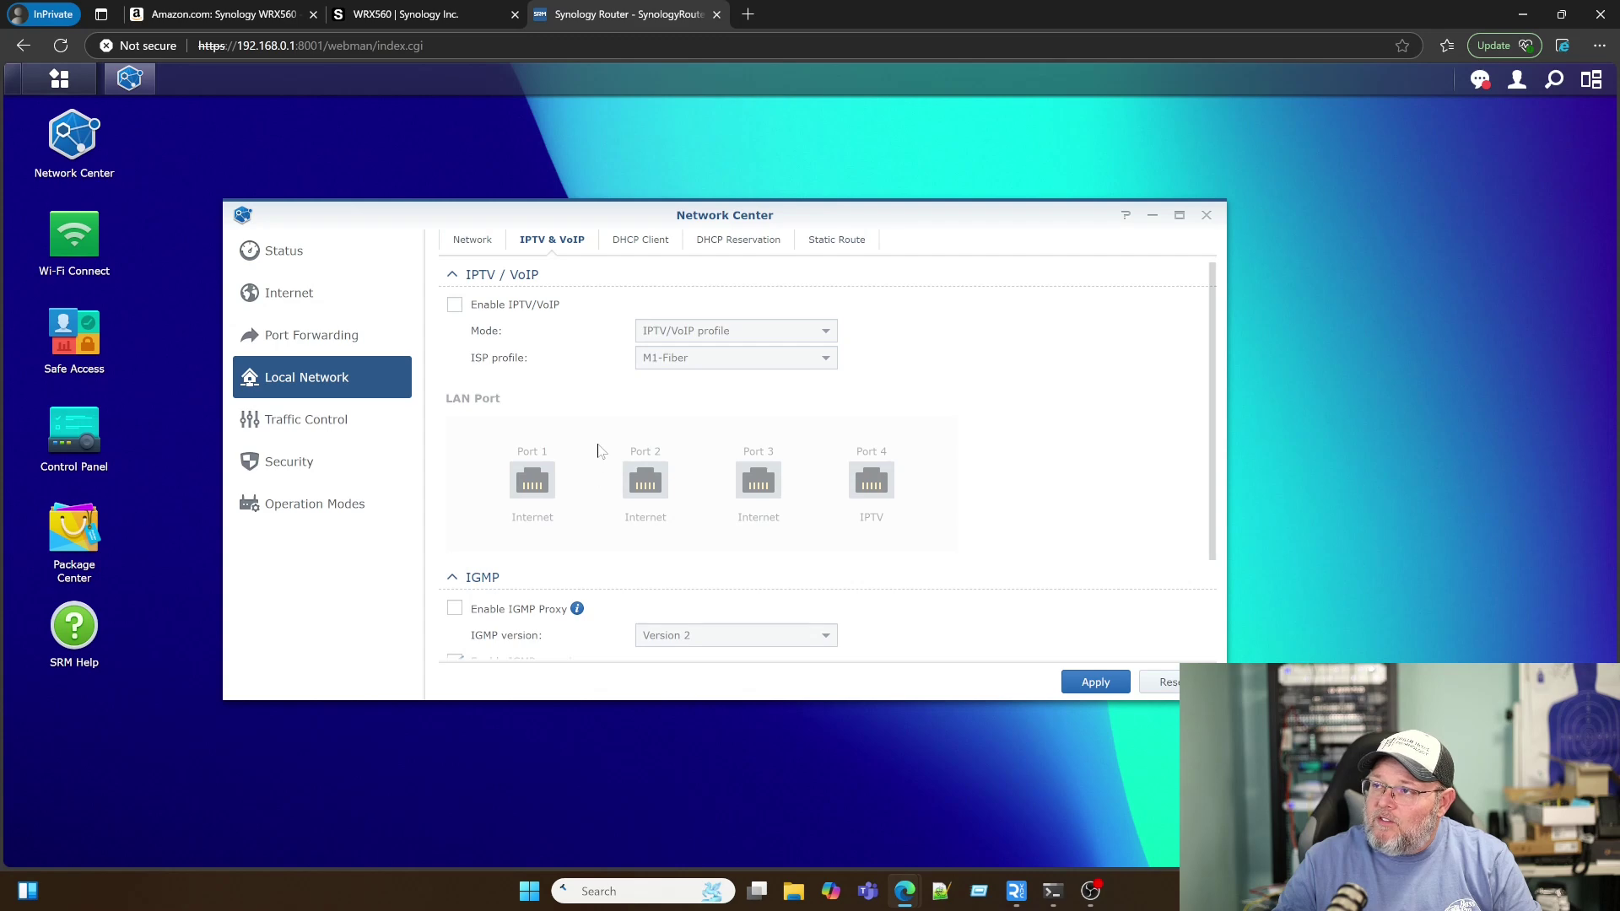
scroll(597, 452, "down", 1)
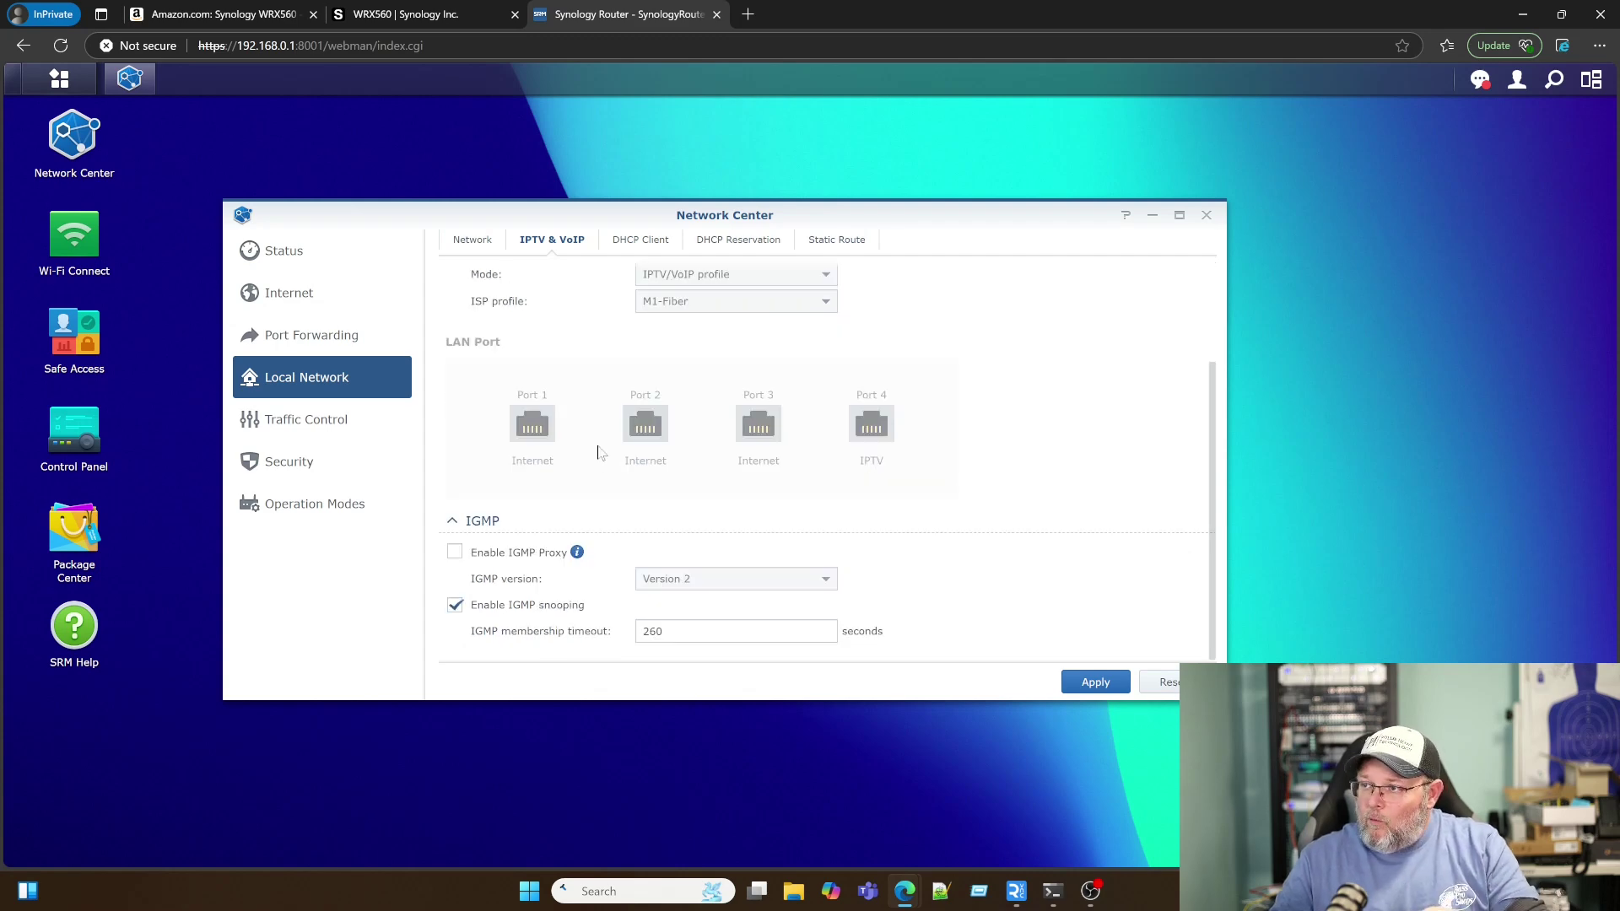
scroll(597, 453, "up", 1)
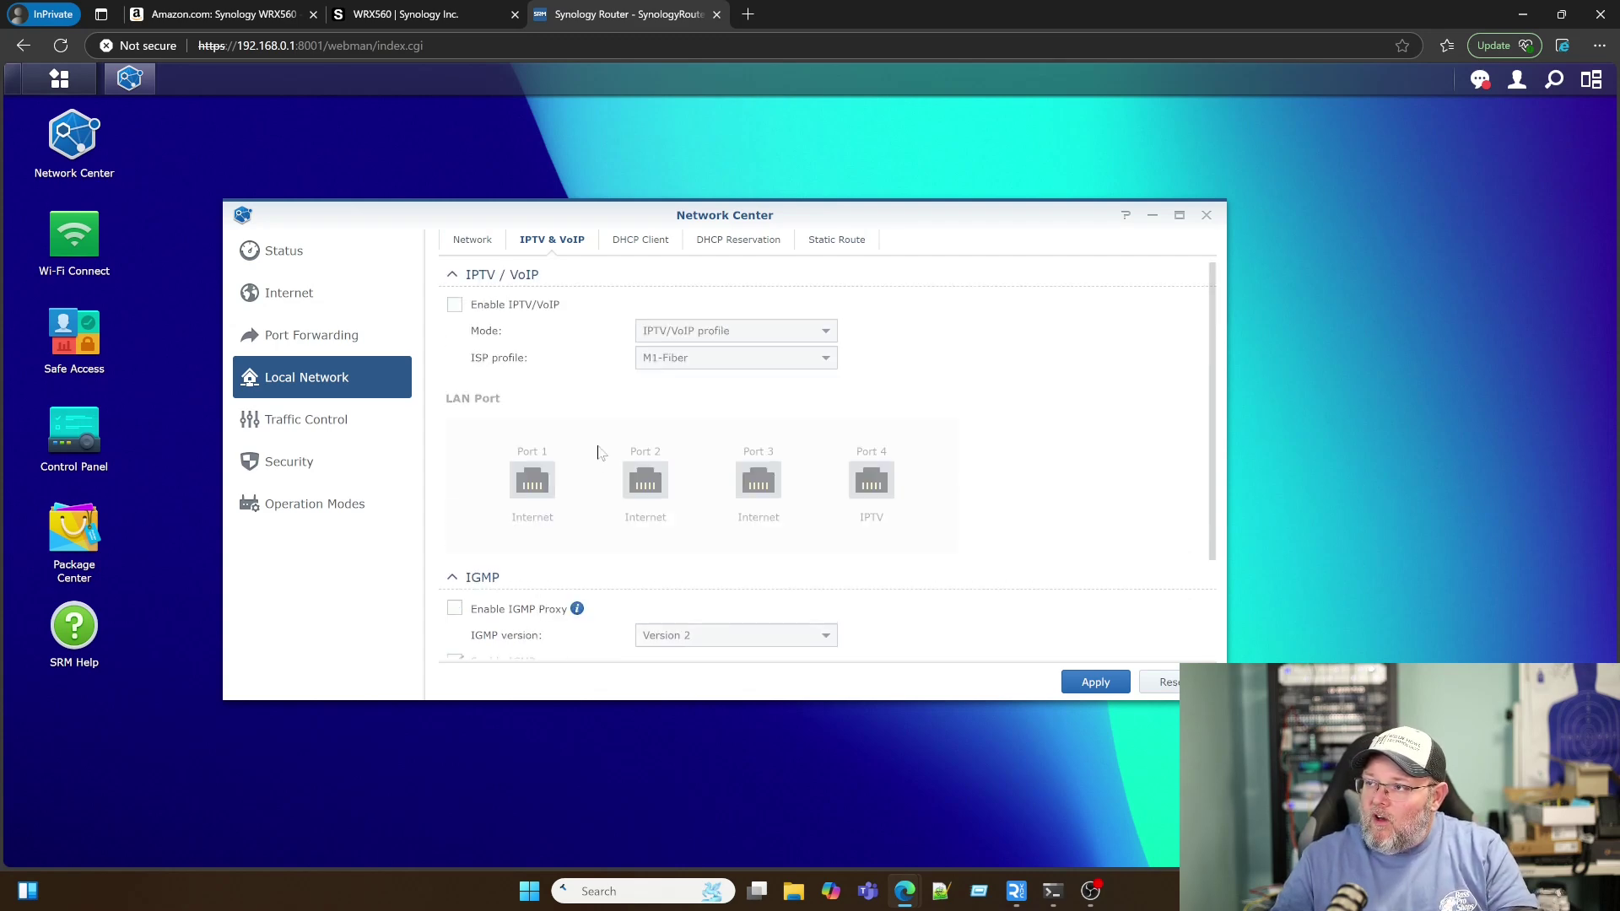
scroll(597, 453, "down", 1)
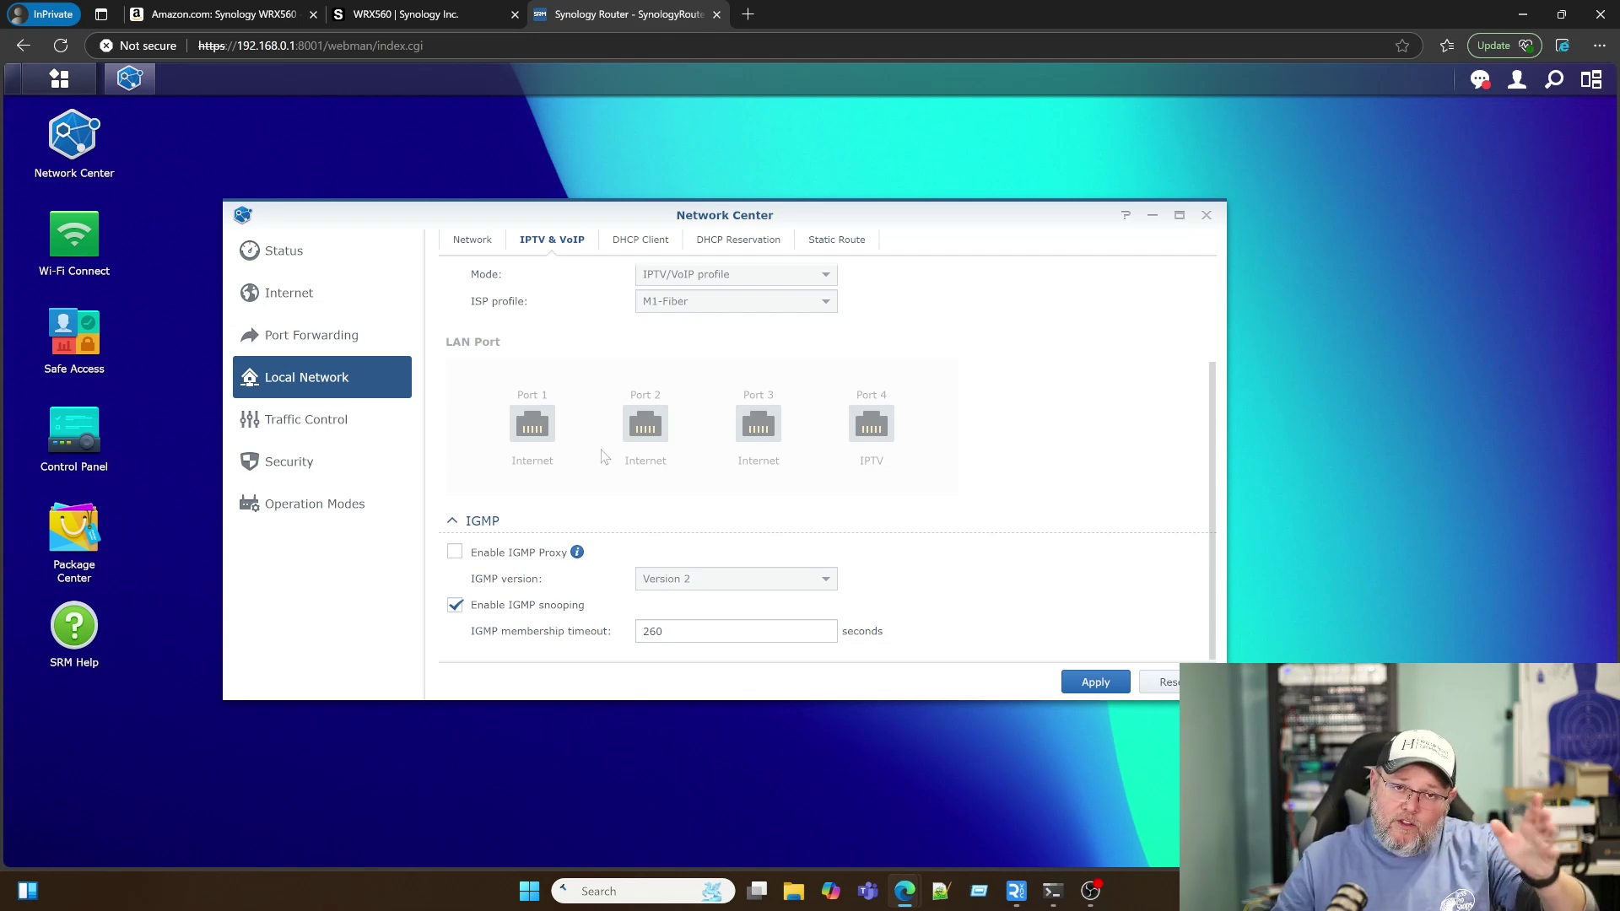
Step: Check wh-main-pc's DHCP lease, the DHCP reservations and static routes, then go to Traffic Control
left_click(627, 245)
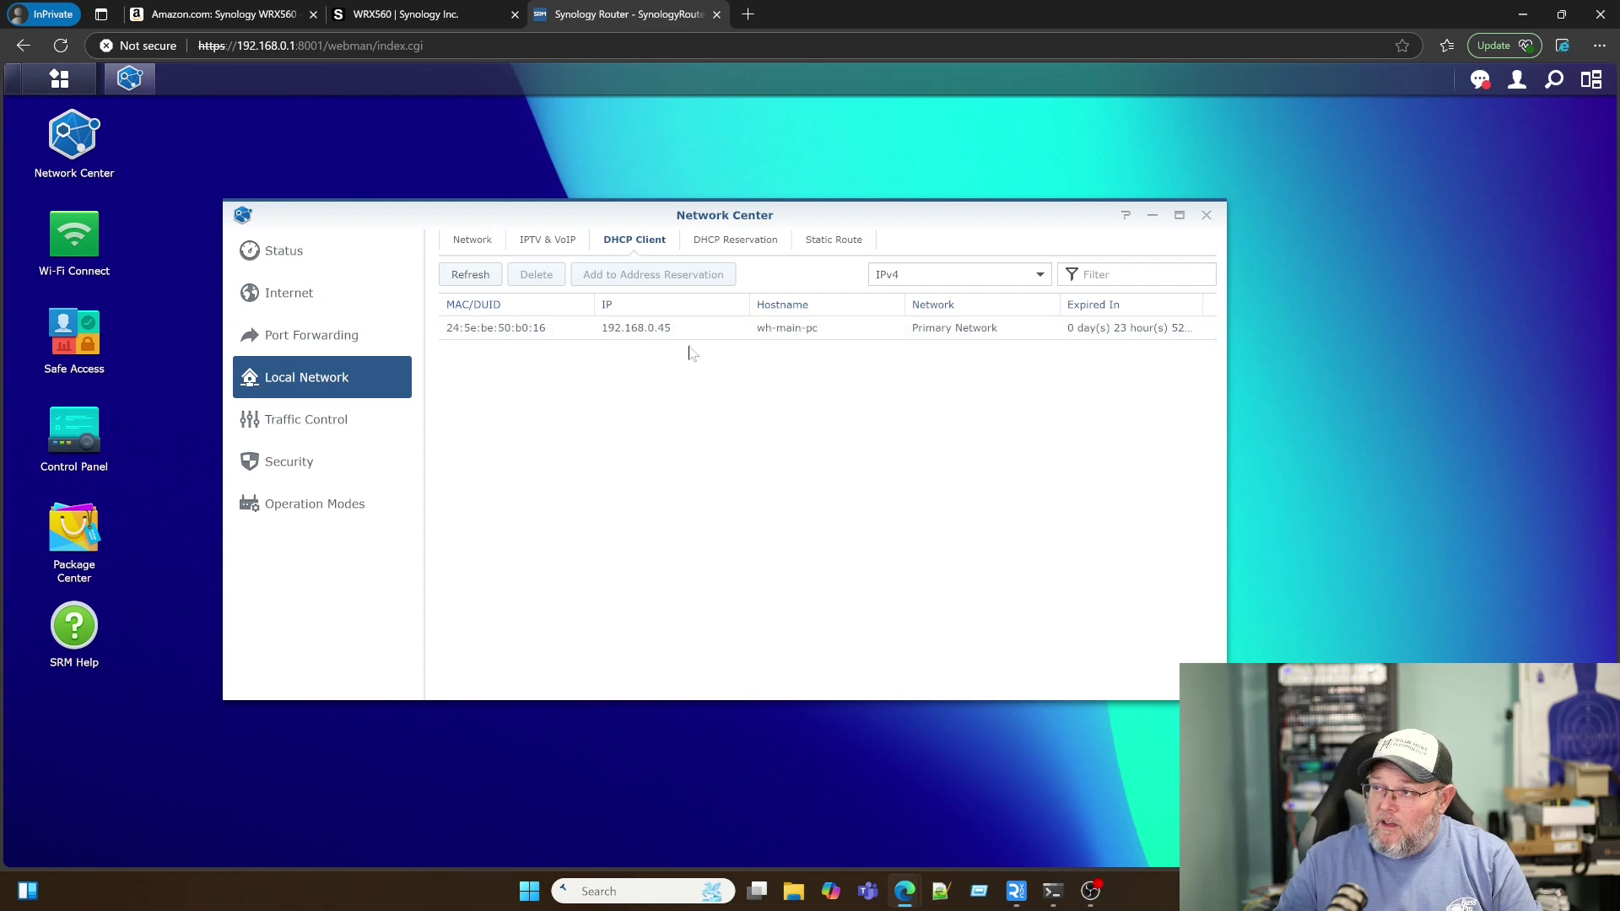
left_click(572, 337)
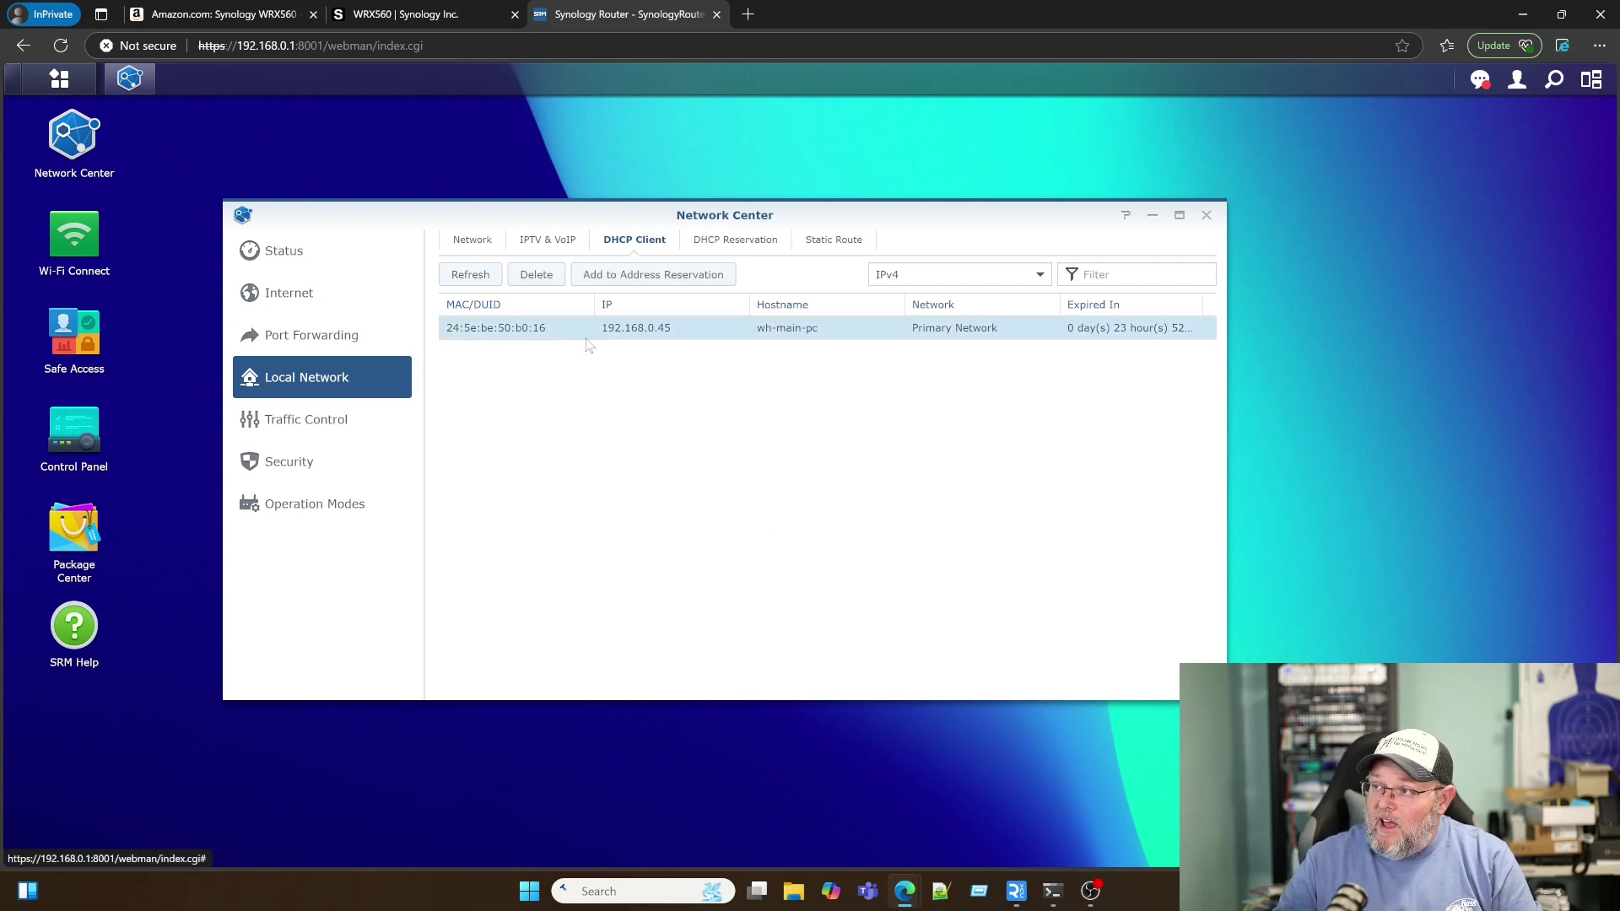
left_click(760, 243)
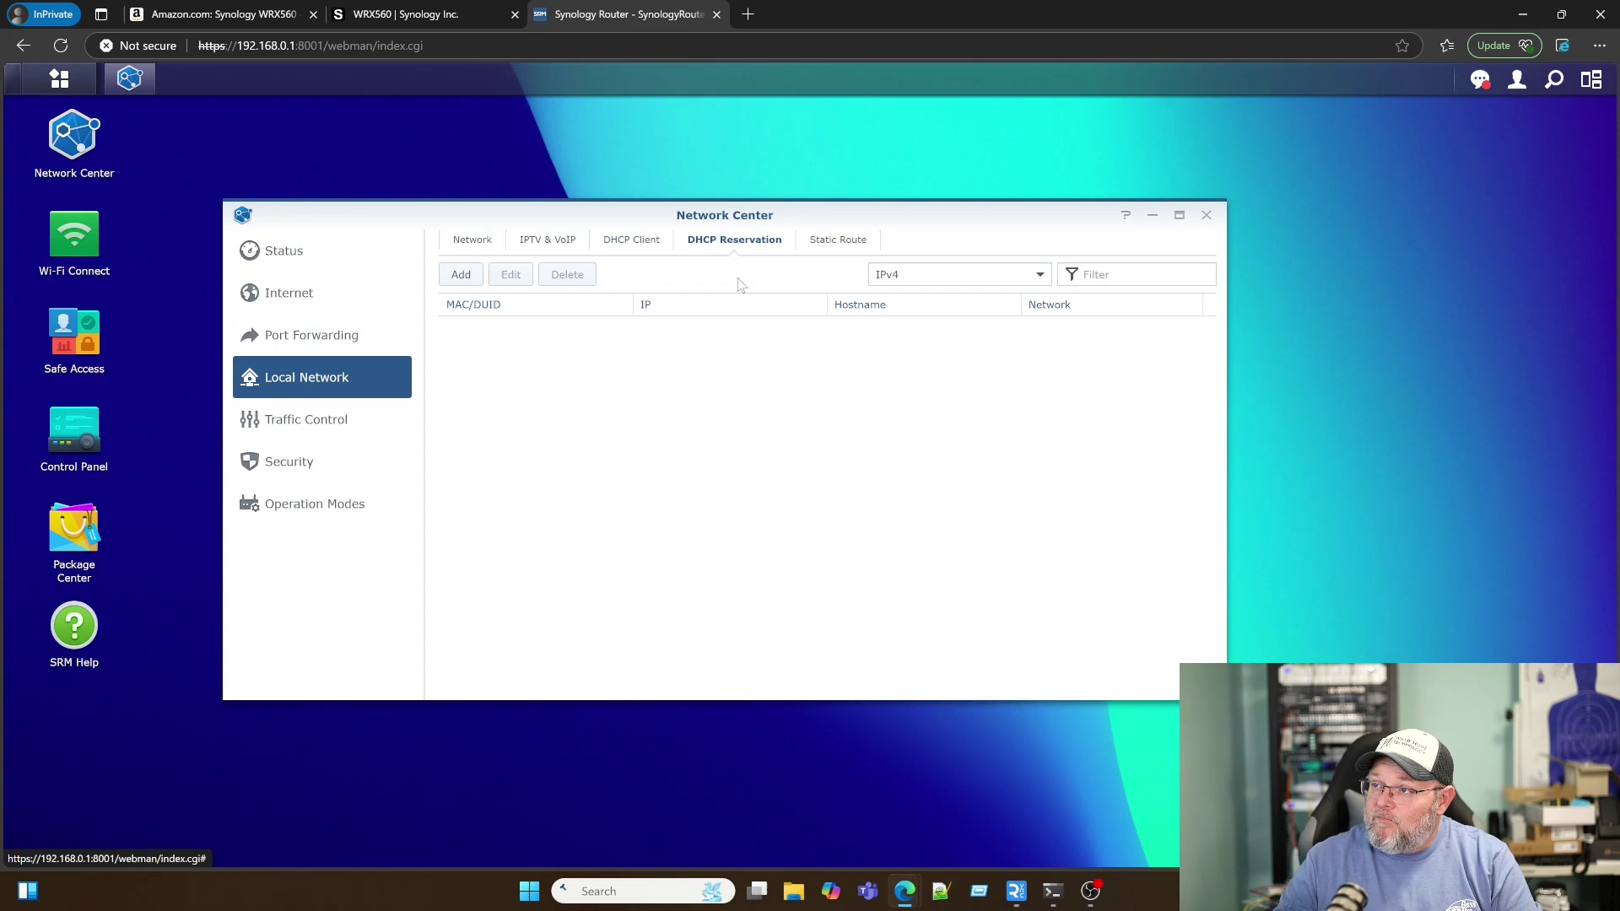
left_click(827, 245)
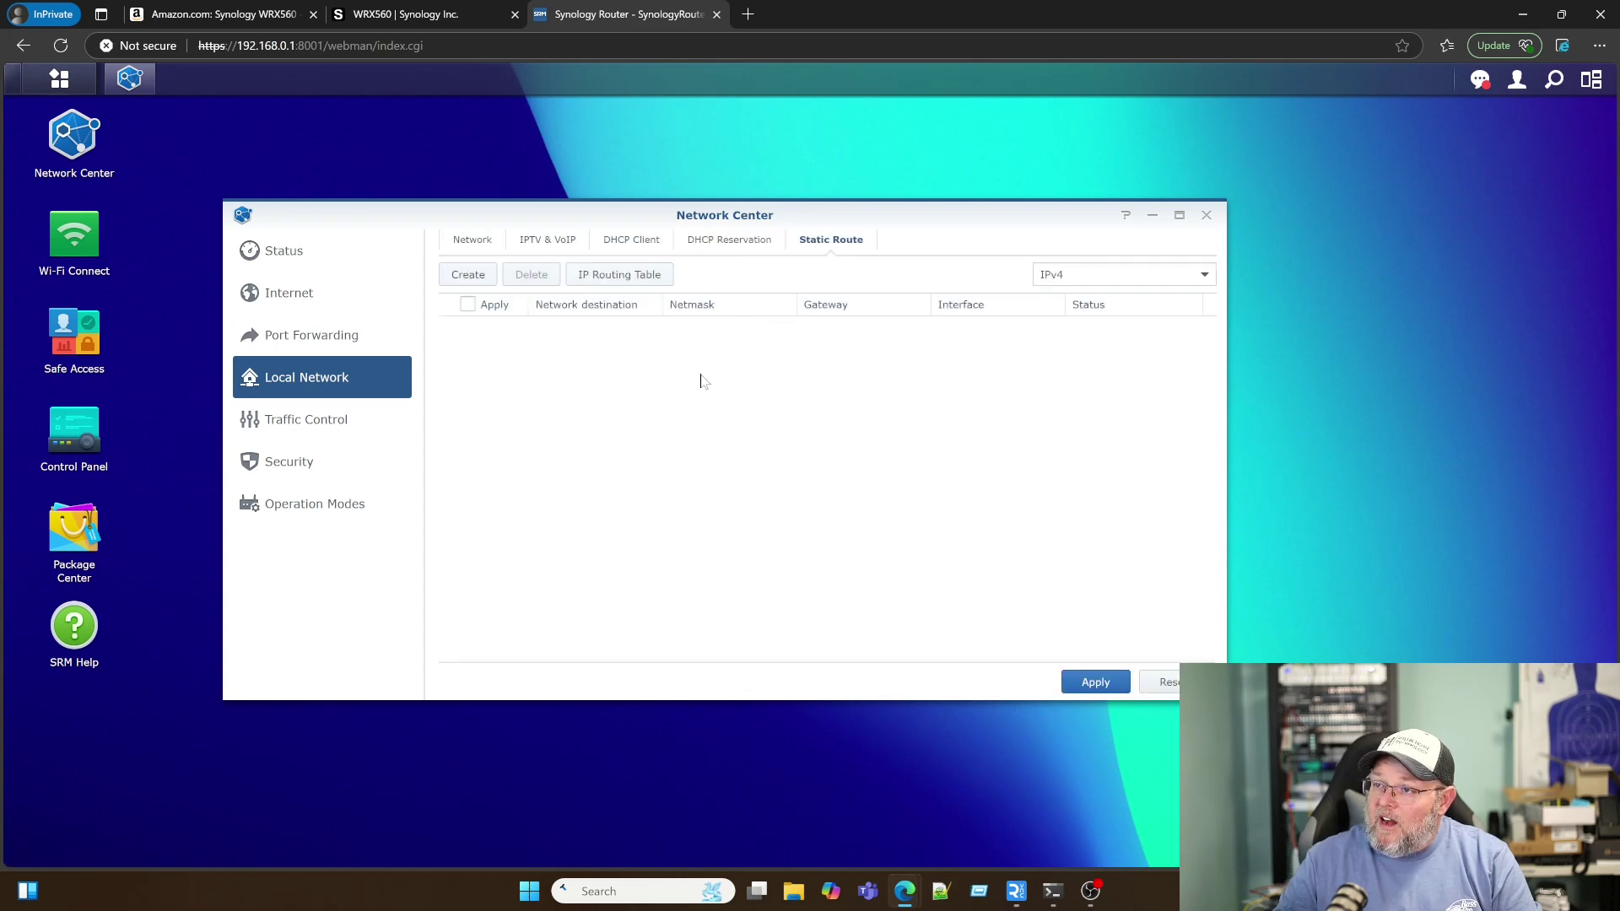
left_click(324, 428)
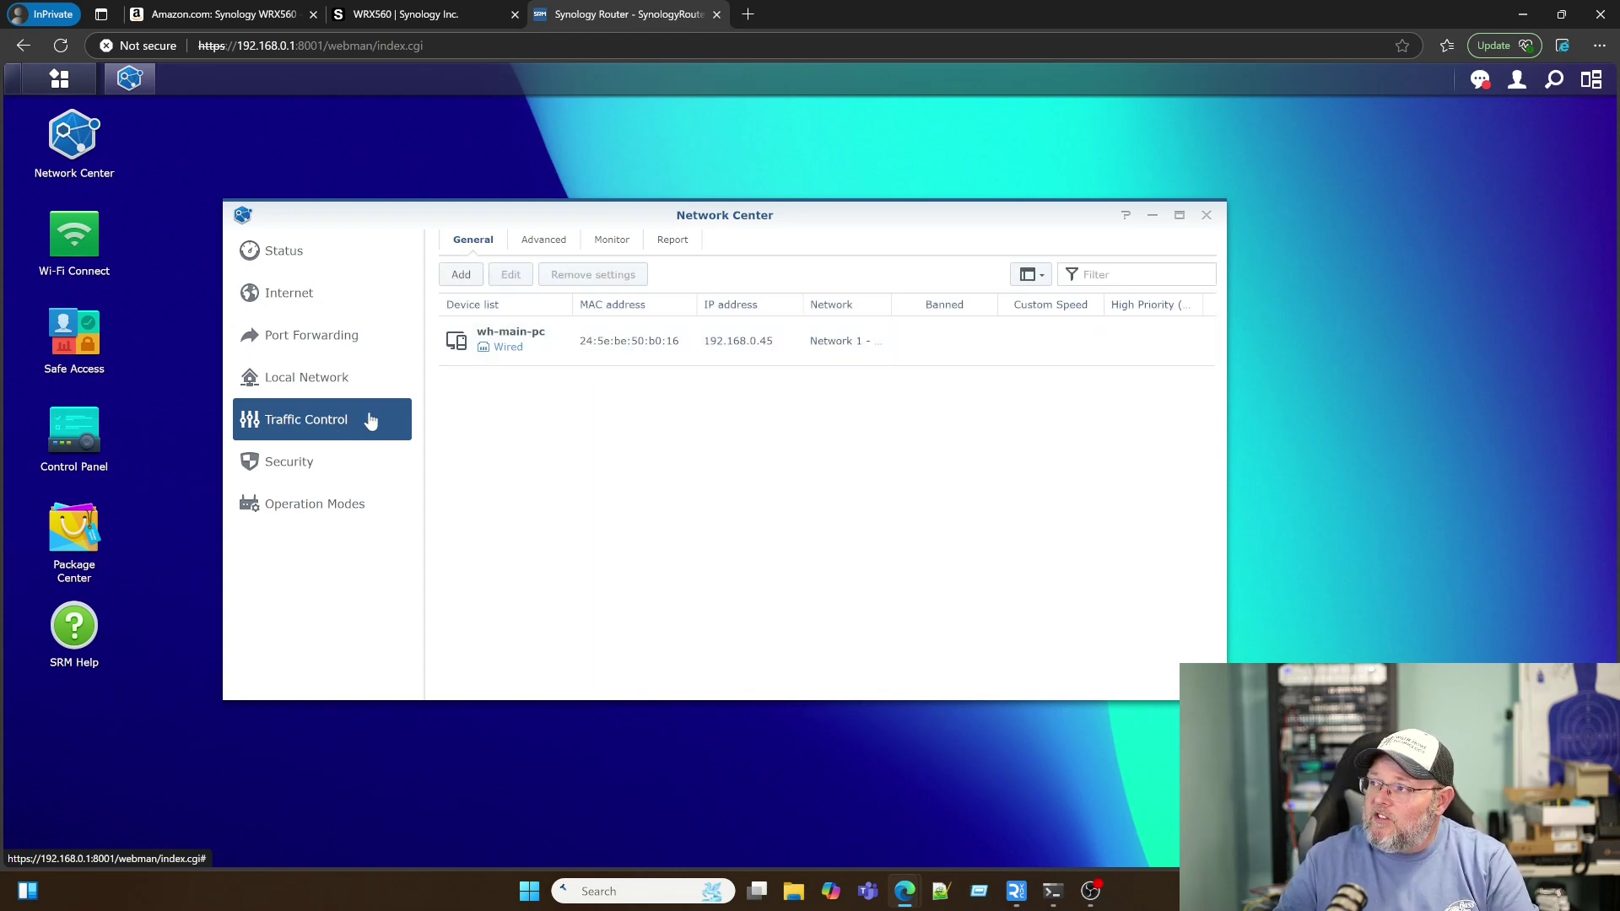
Step: Create and review a custom speed rule for wh-main-pc
mouse_move(743, 339)
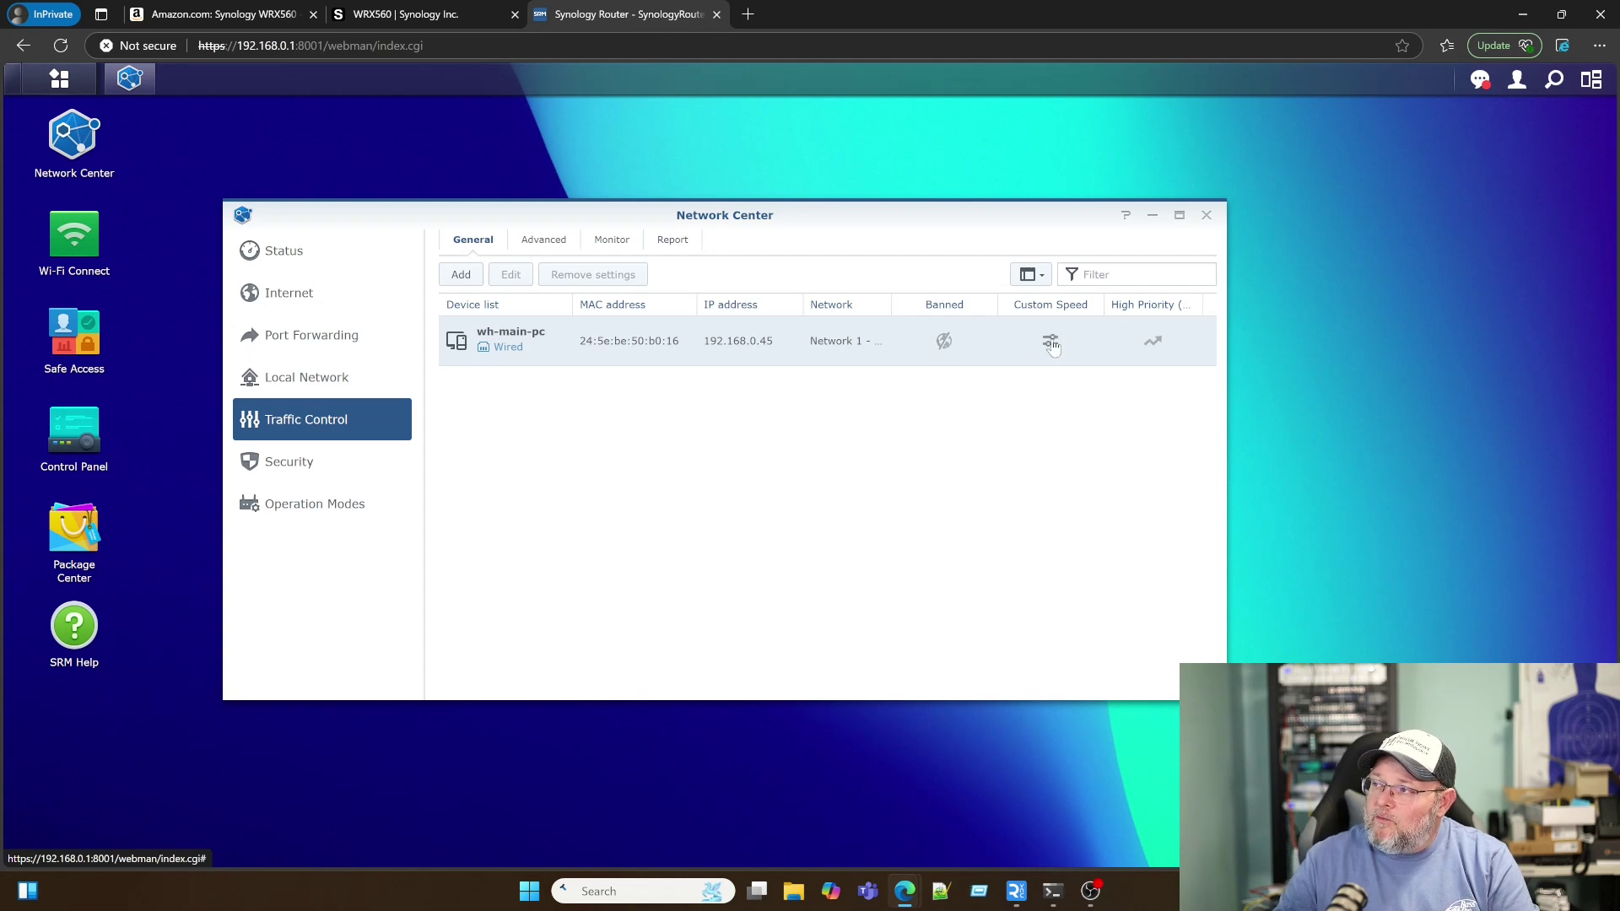
left_click(1052, 342)
left_click(770, 477)
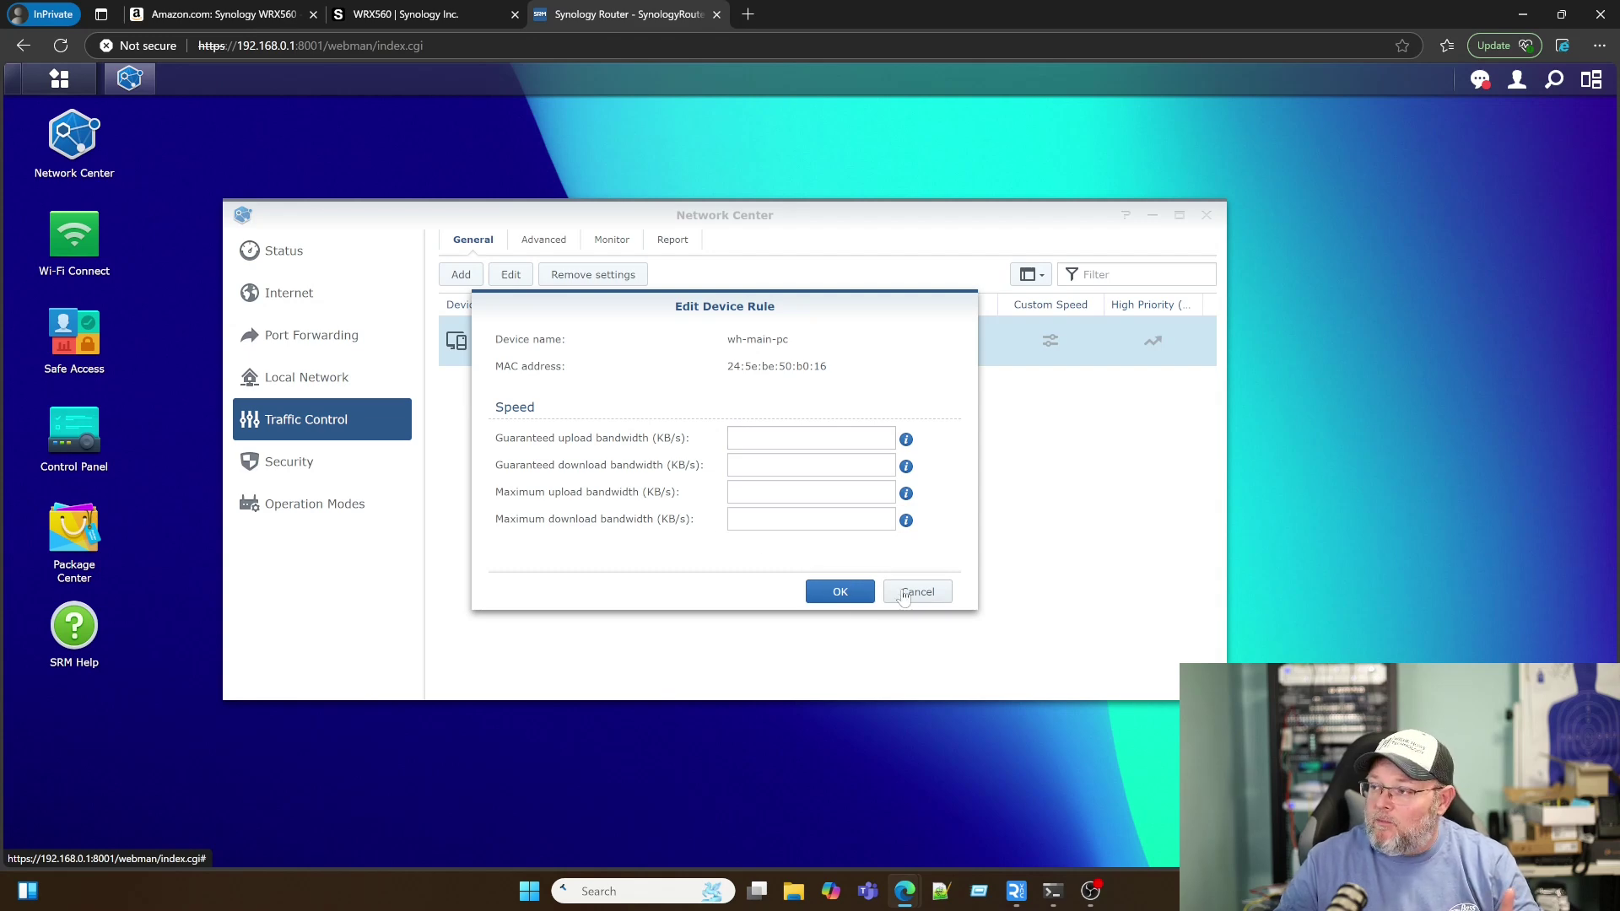
left_click(837, 591)
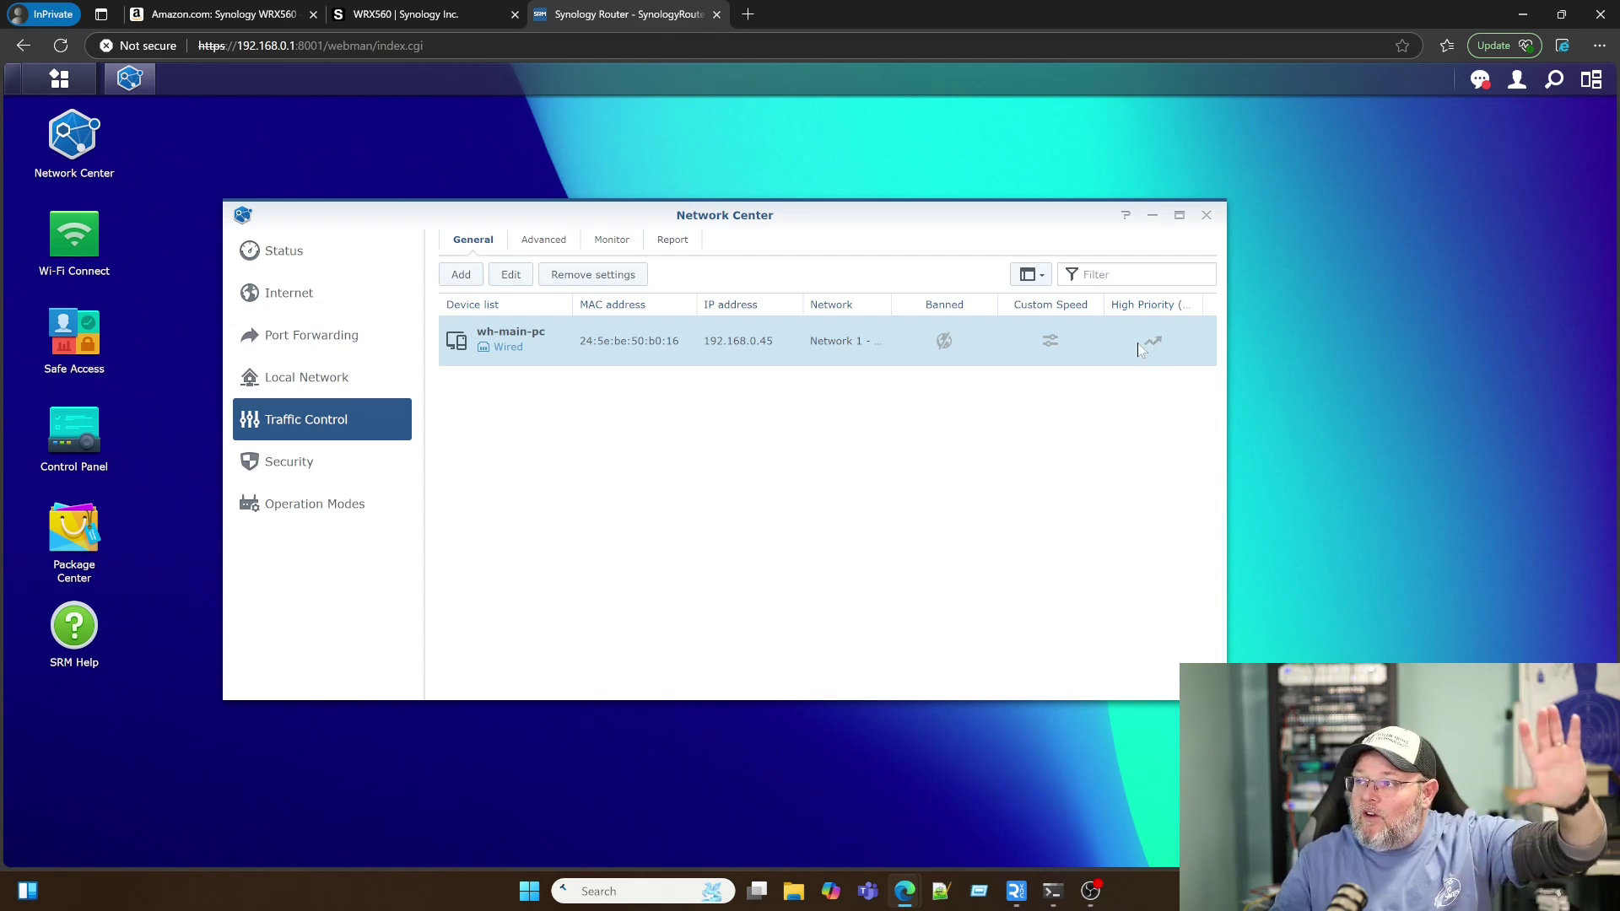
Step: Review the Advanced, Monitor and Report traffic tabs, then open Security settings
left_click(544, 242)
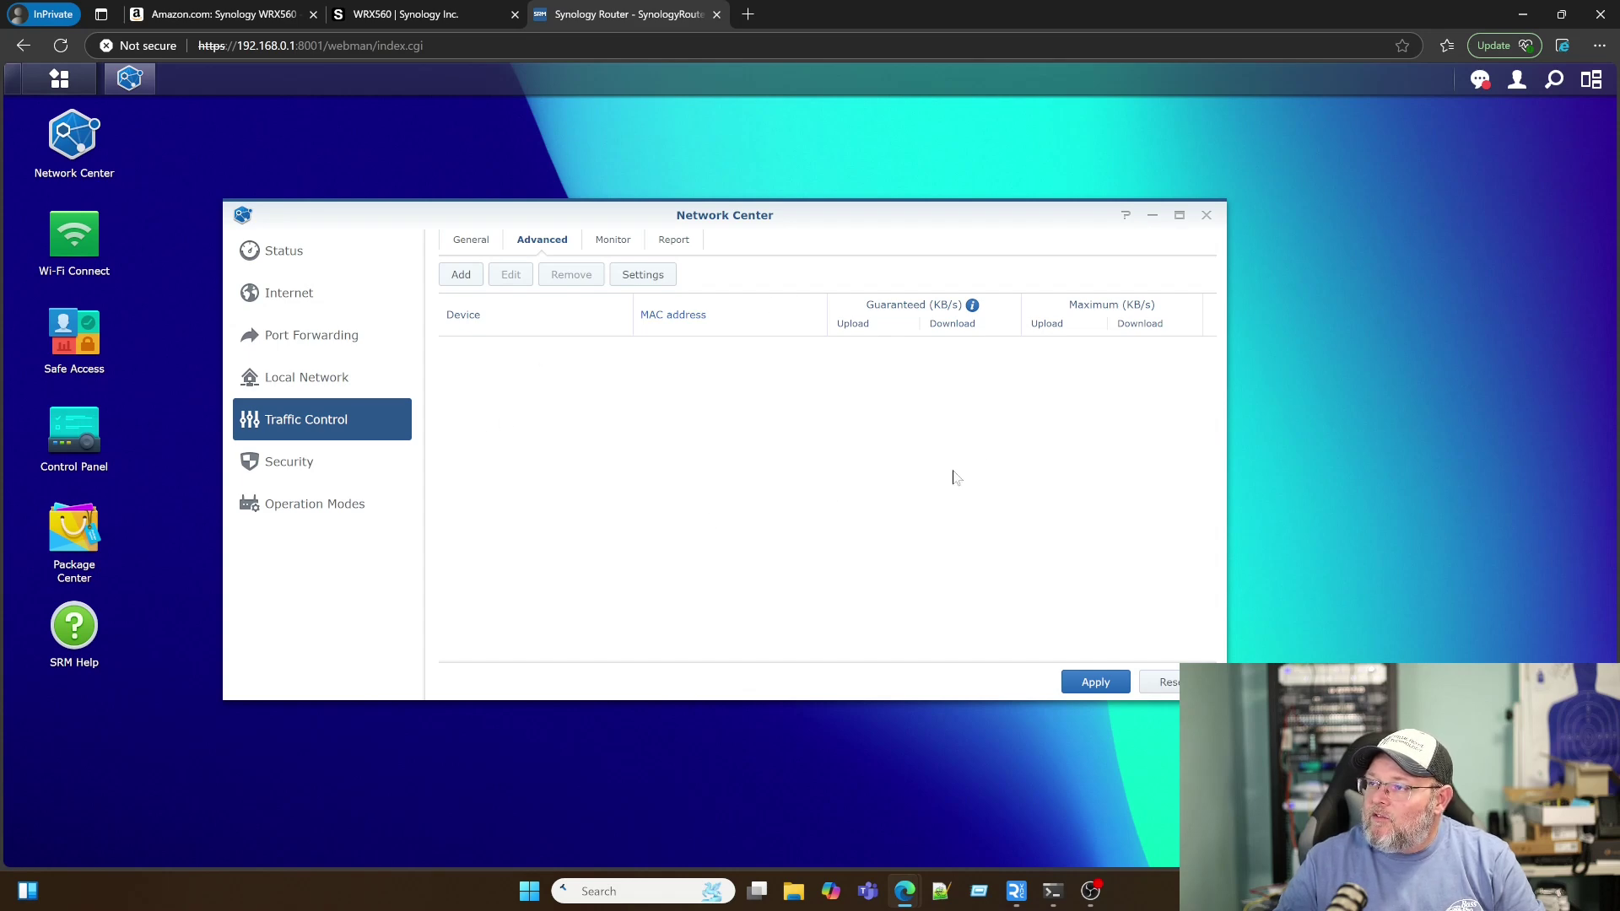
left_click(612, 238)
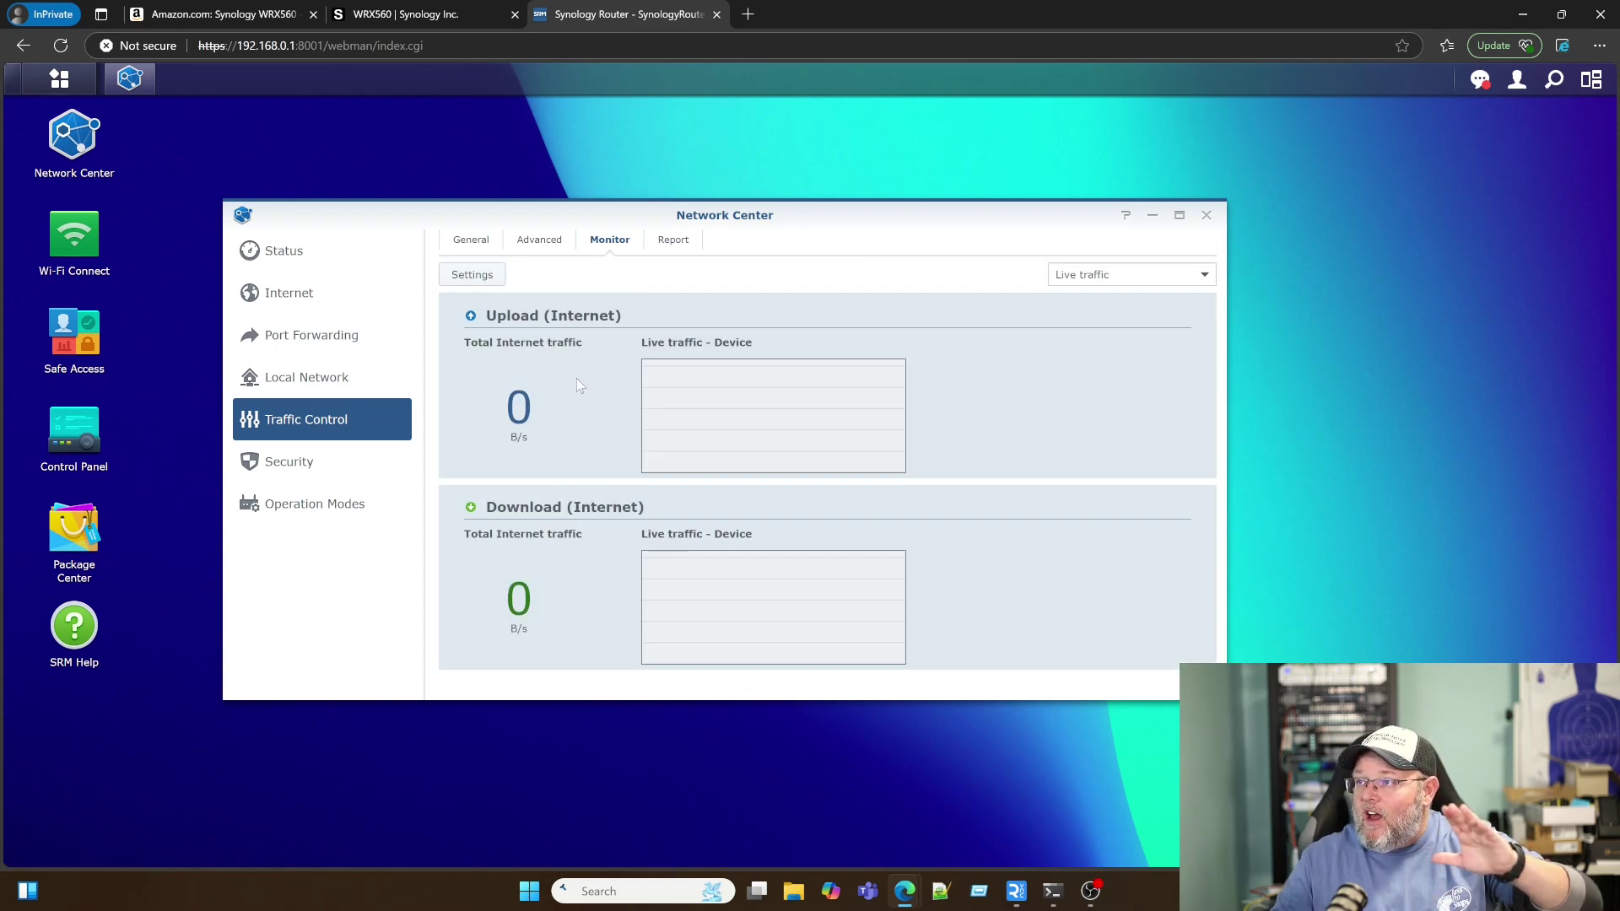
left_click(673, 245)
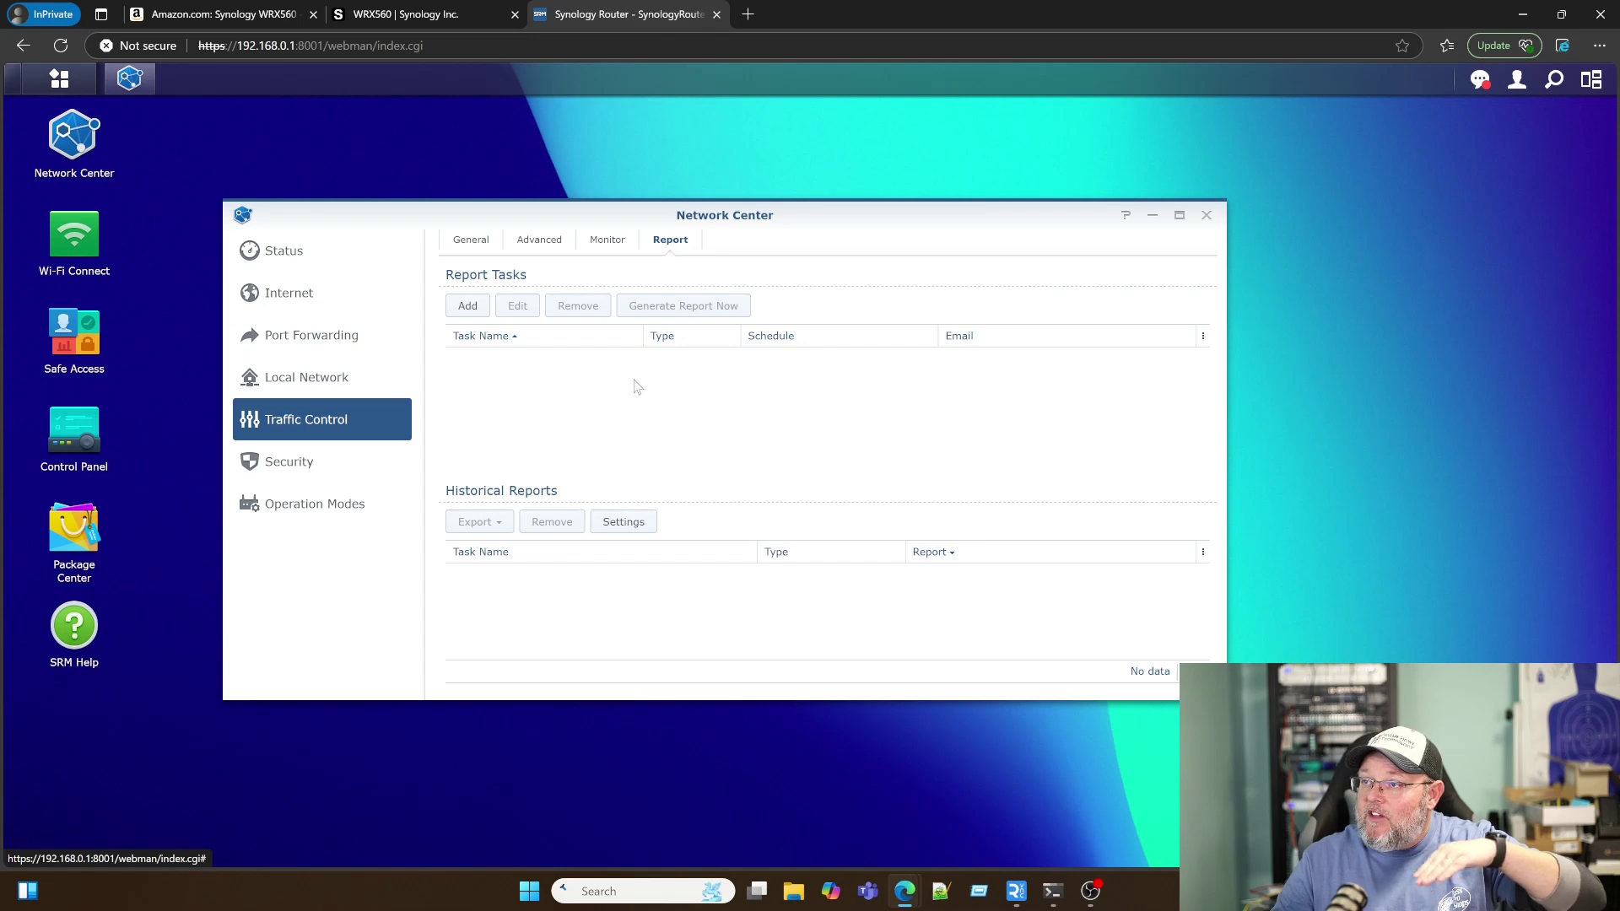
left_click(298, 475)
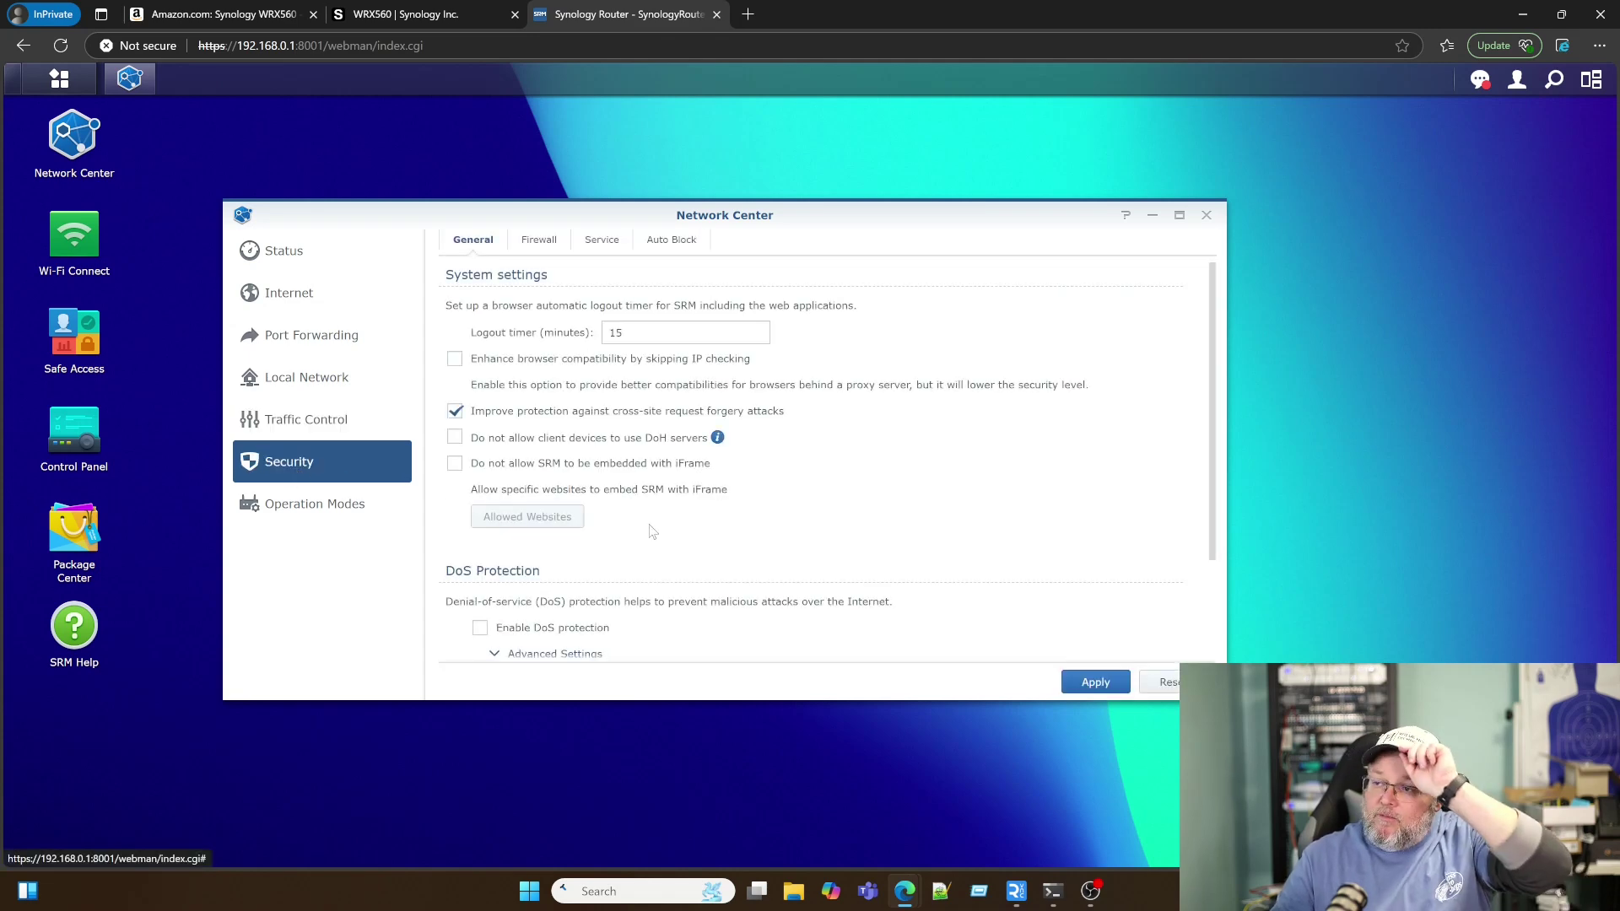
Step: Browse the Security General page, then the Firewall, Service and Auto Block tabs
scroll(652, 530, "down", 1)
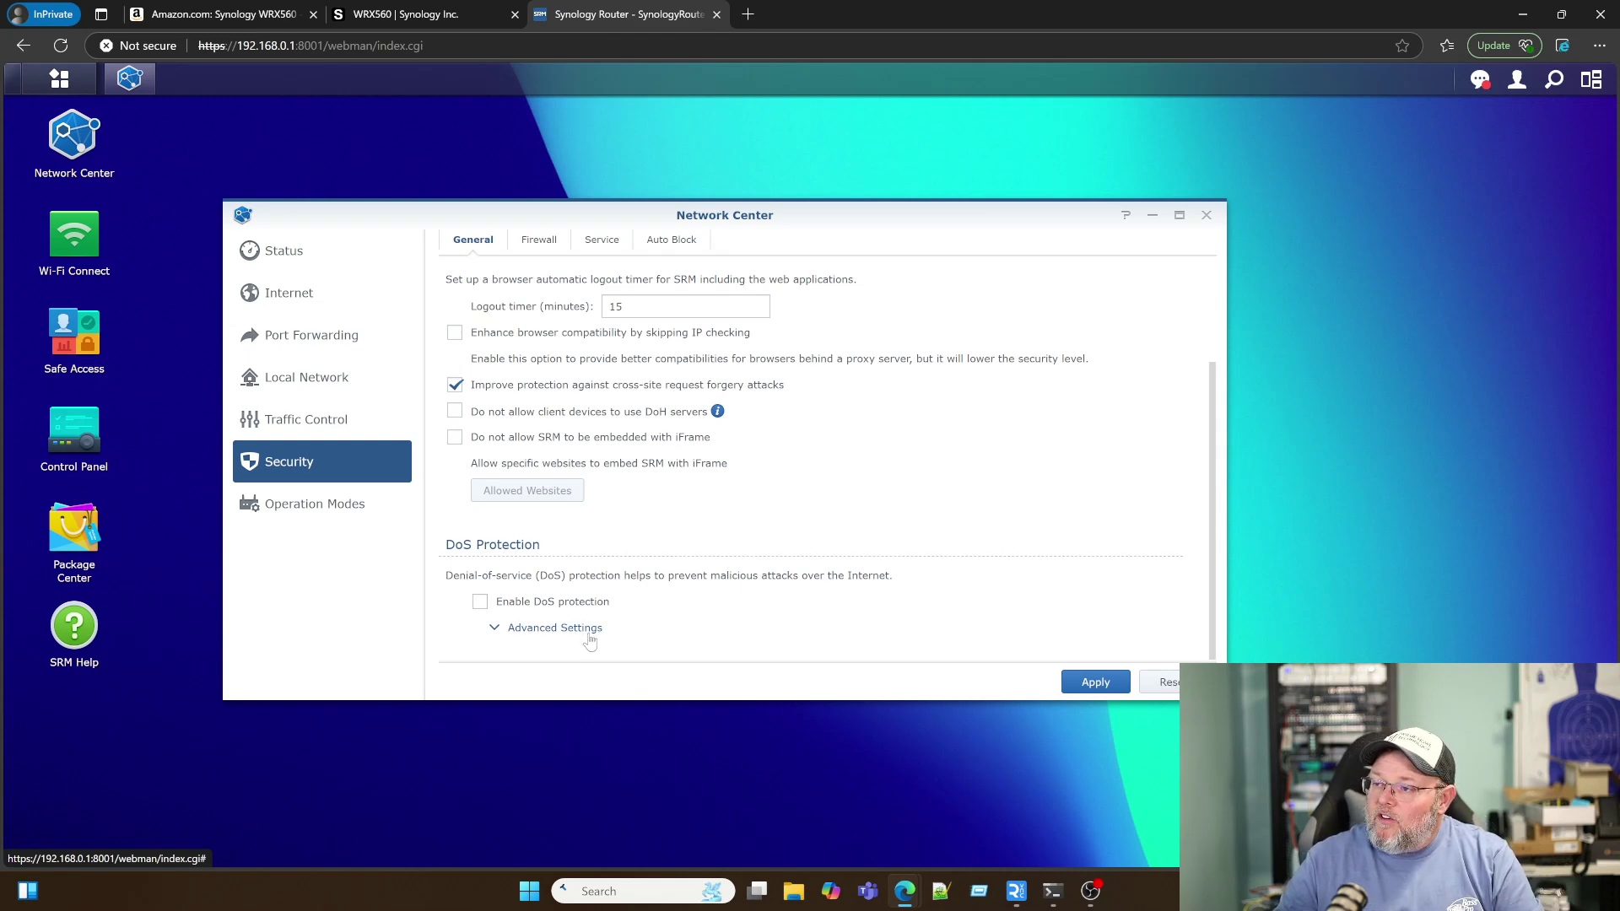
scroll(590, 637, "up", 1)
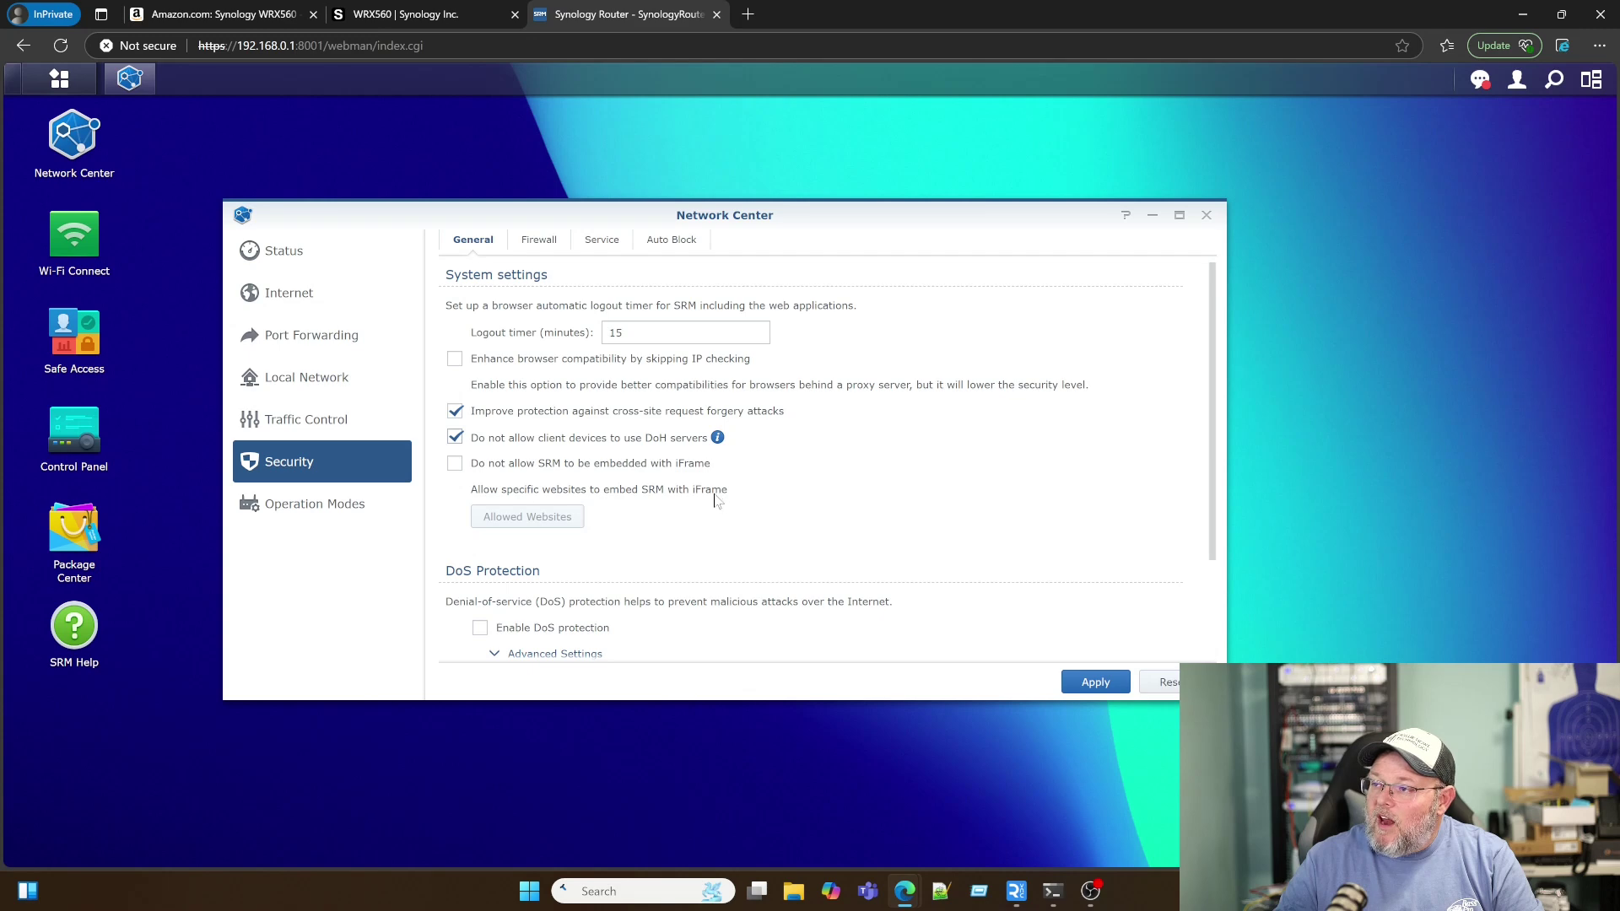
left_click(540, 241)
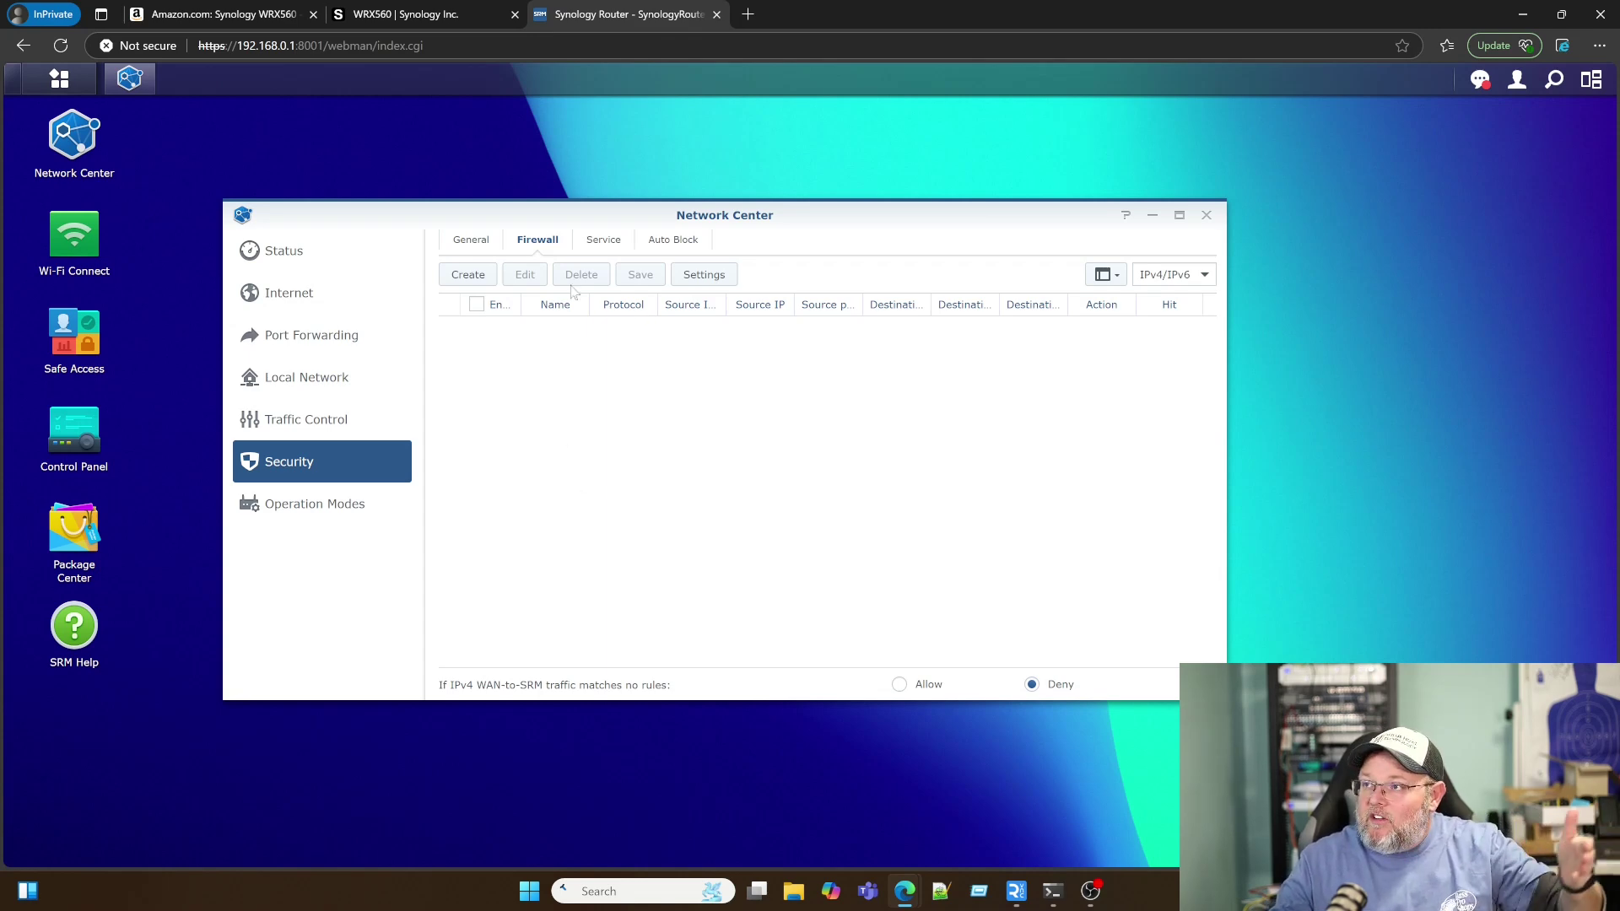
left_click(601, 241)
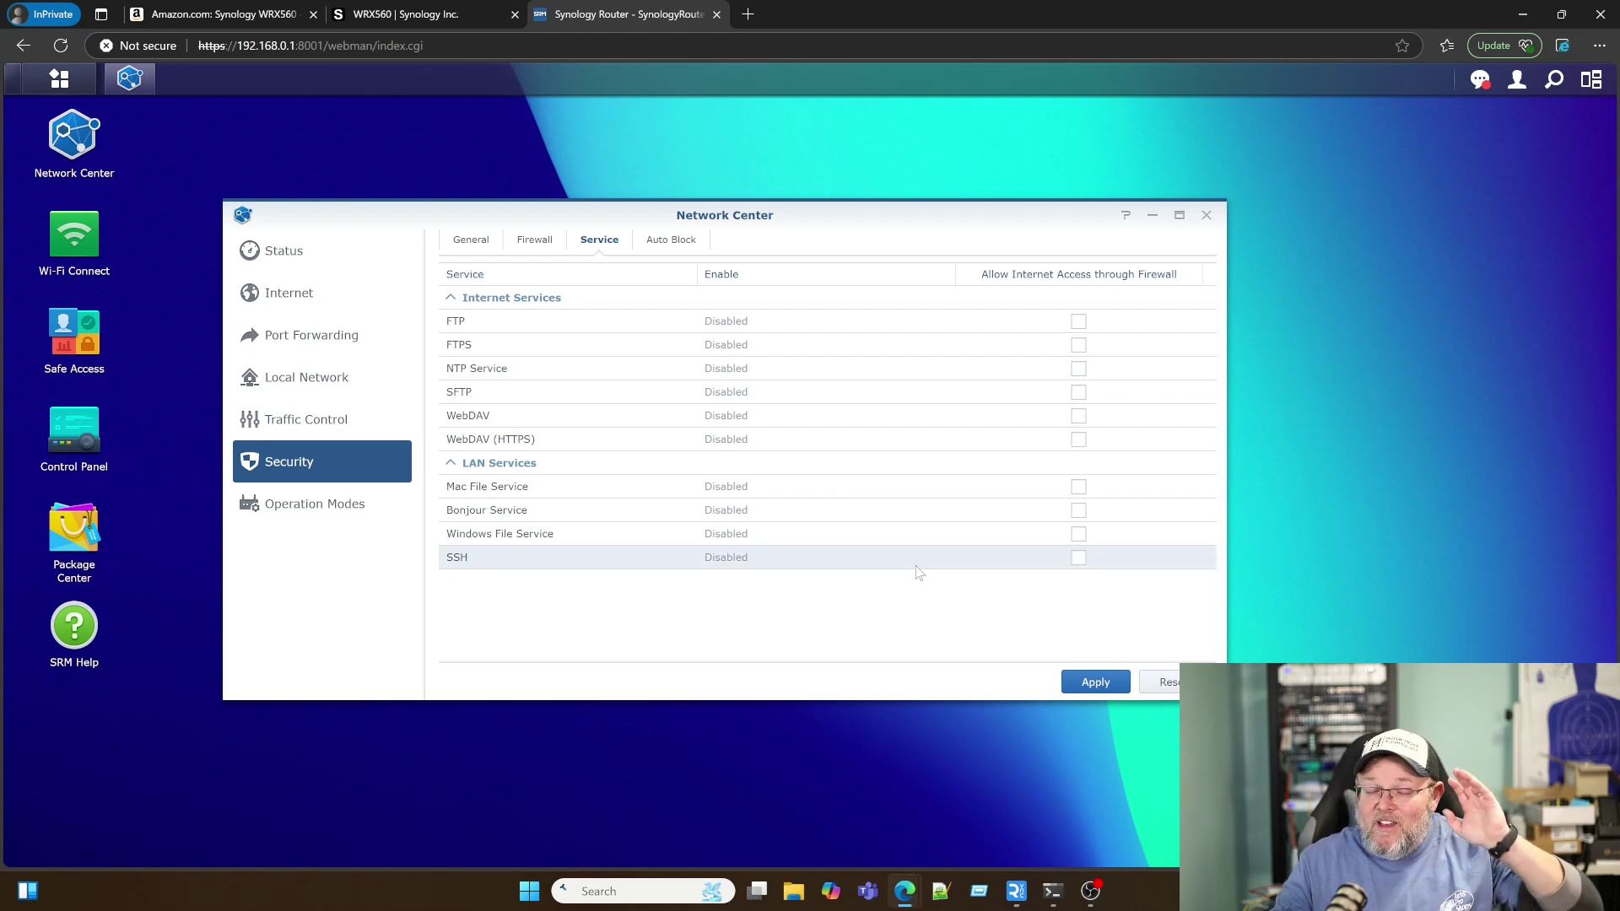
left_click(673, 243)
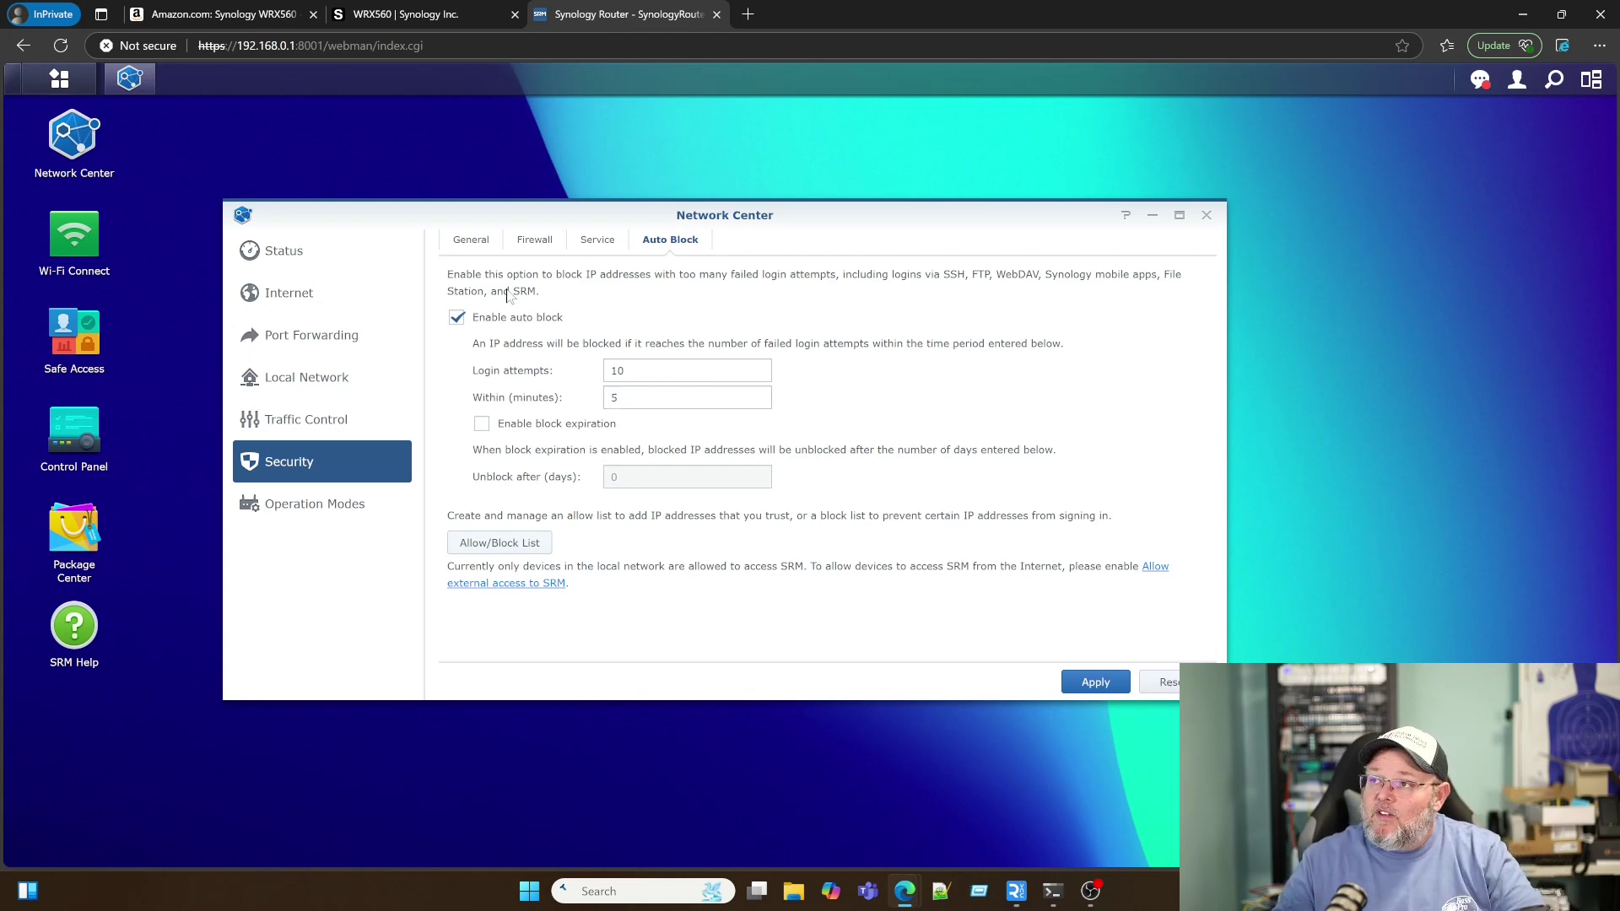
Step: Check the IP Block List, apply the security settings, then review Operation Modes and Status
left_click(508, 547)
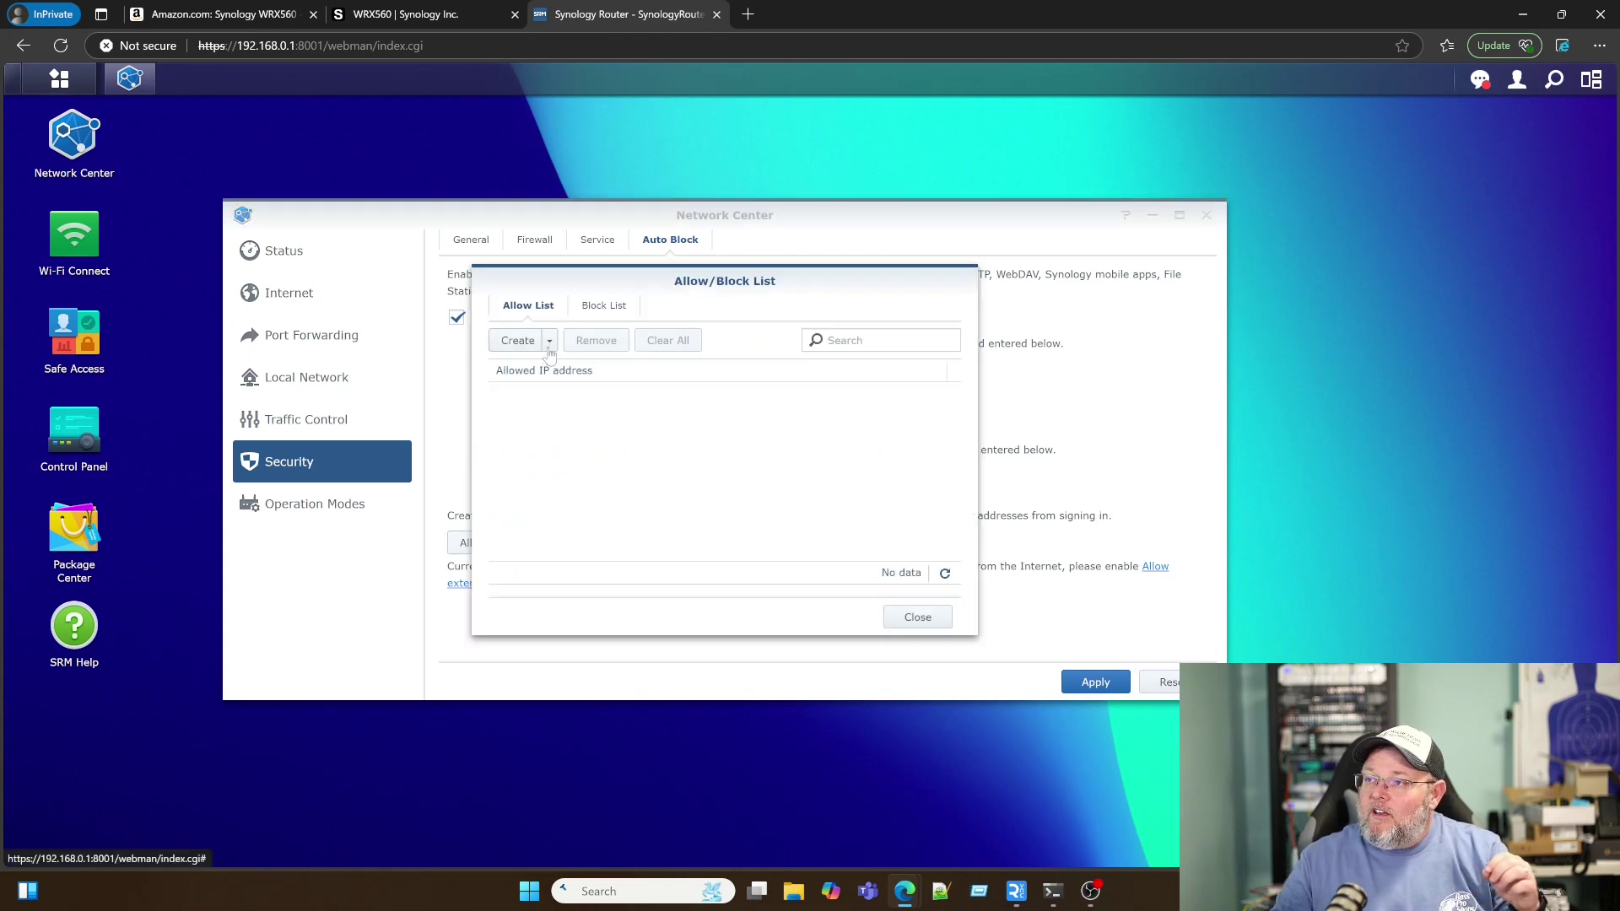
left_click(601, 306)
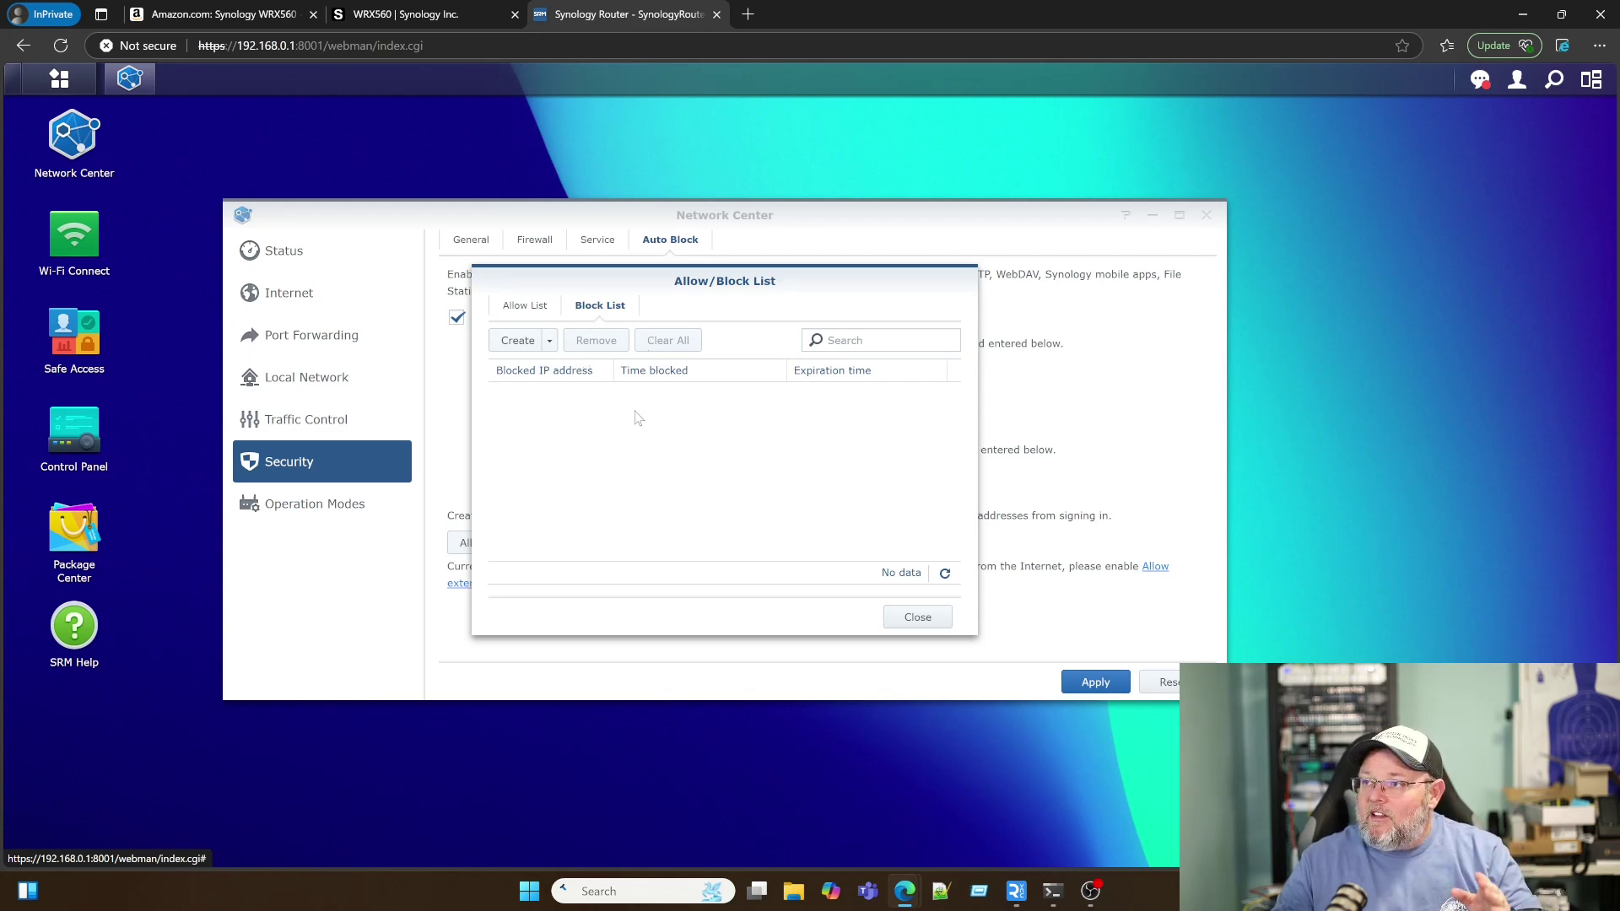
left_click(894, 616)
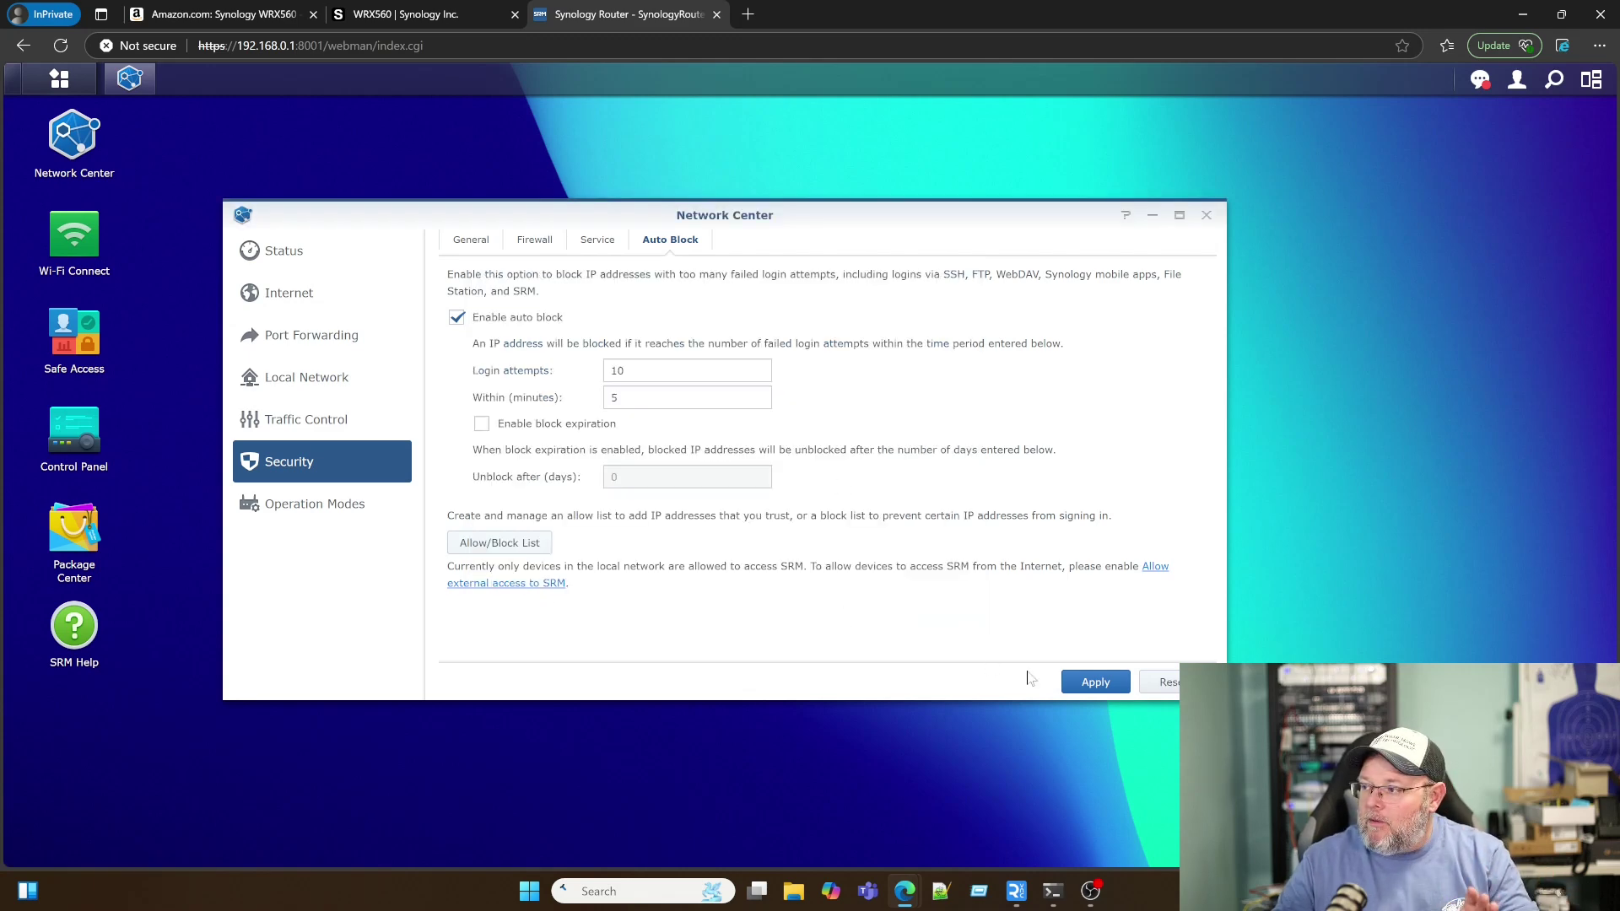
left_click(1095, 682)
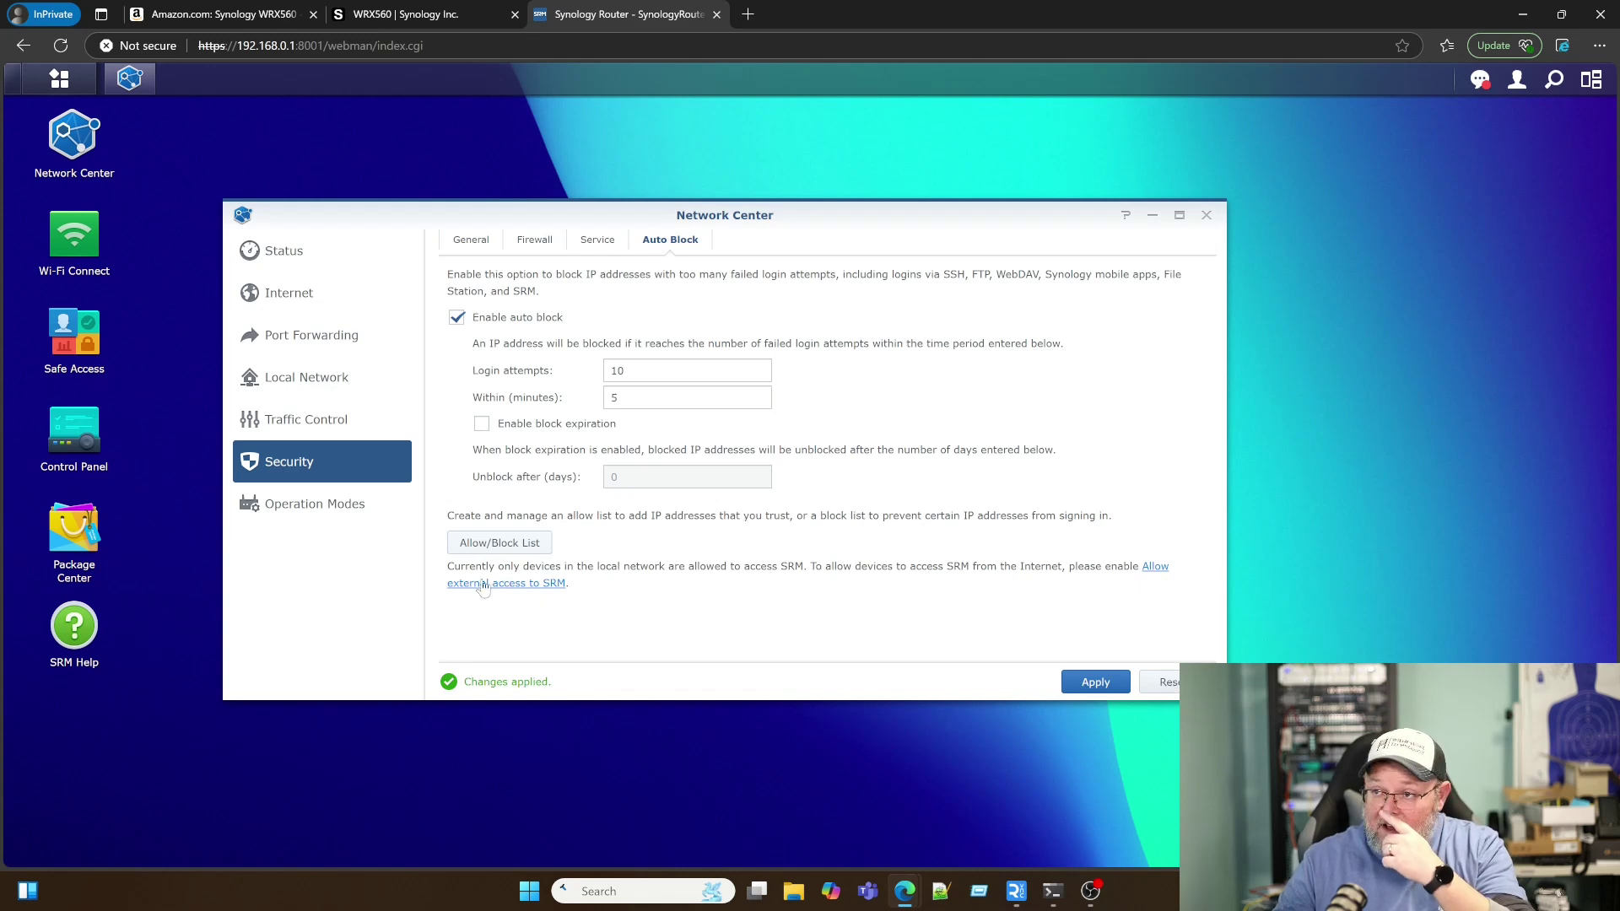
left_click(291, 511)
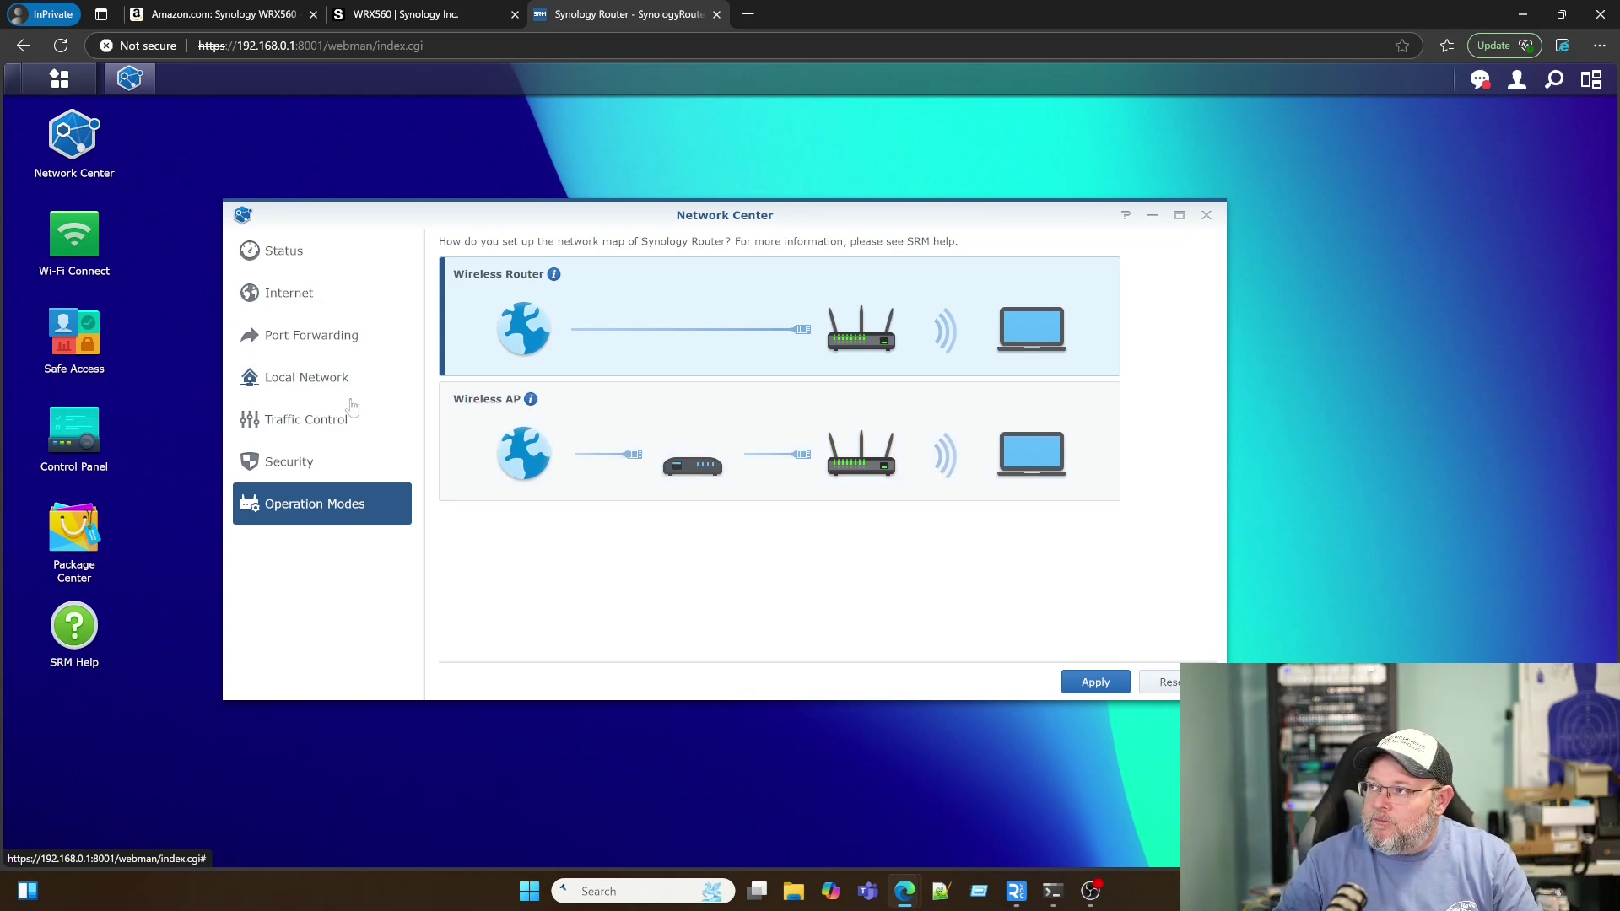
left_click(271, 251)
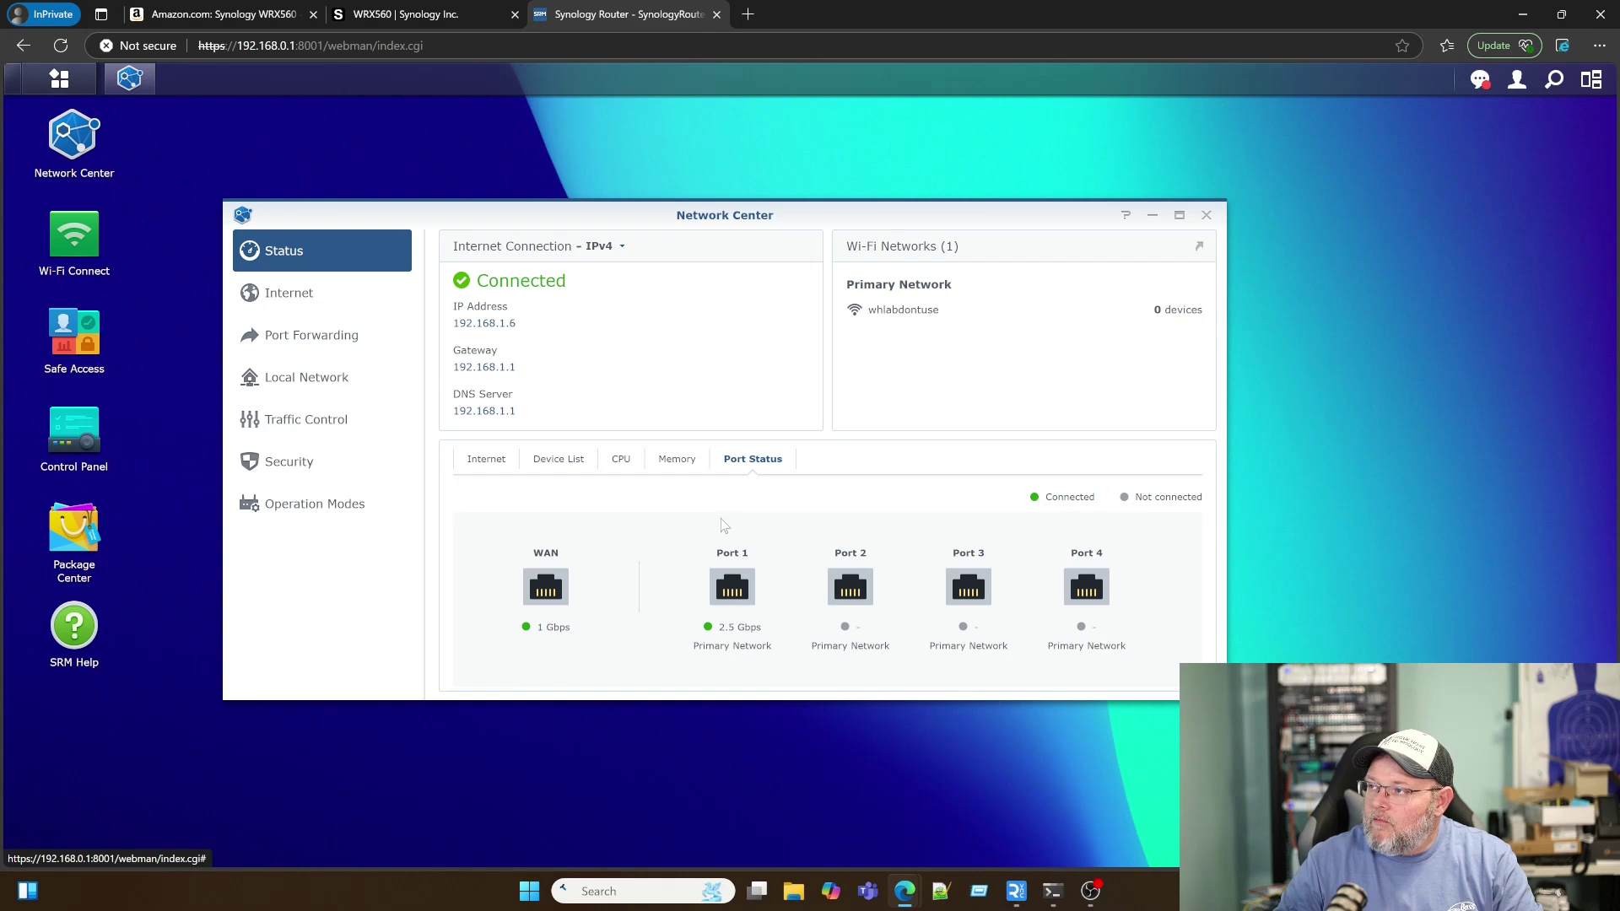
Step: Close Network Center, open Wi-Fi Connect, and turn off the Primary Network Wi-Fi
left_click(1207, 214)
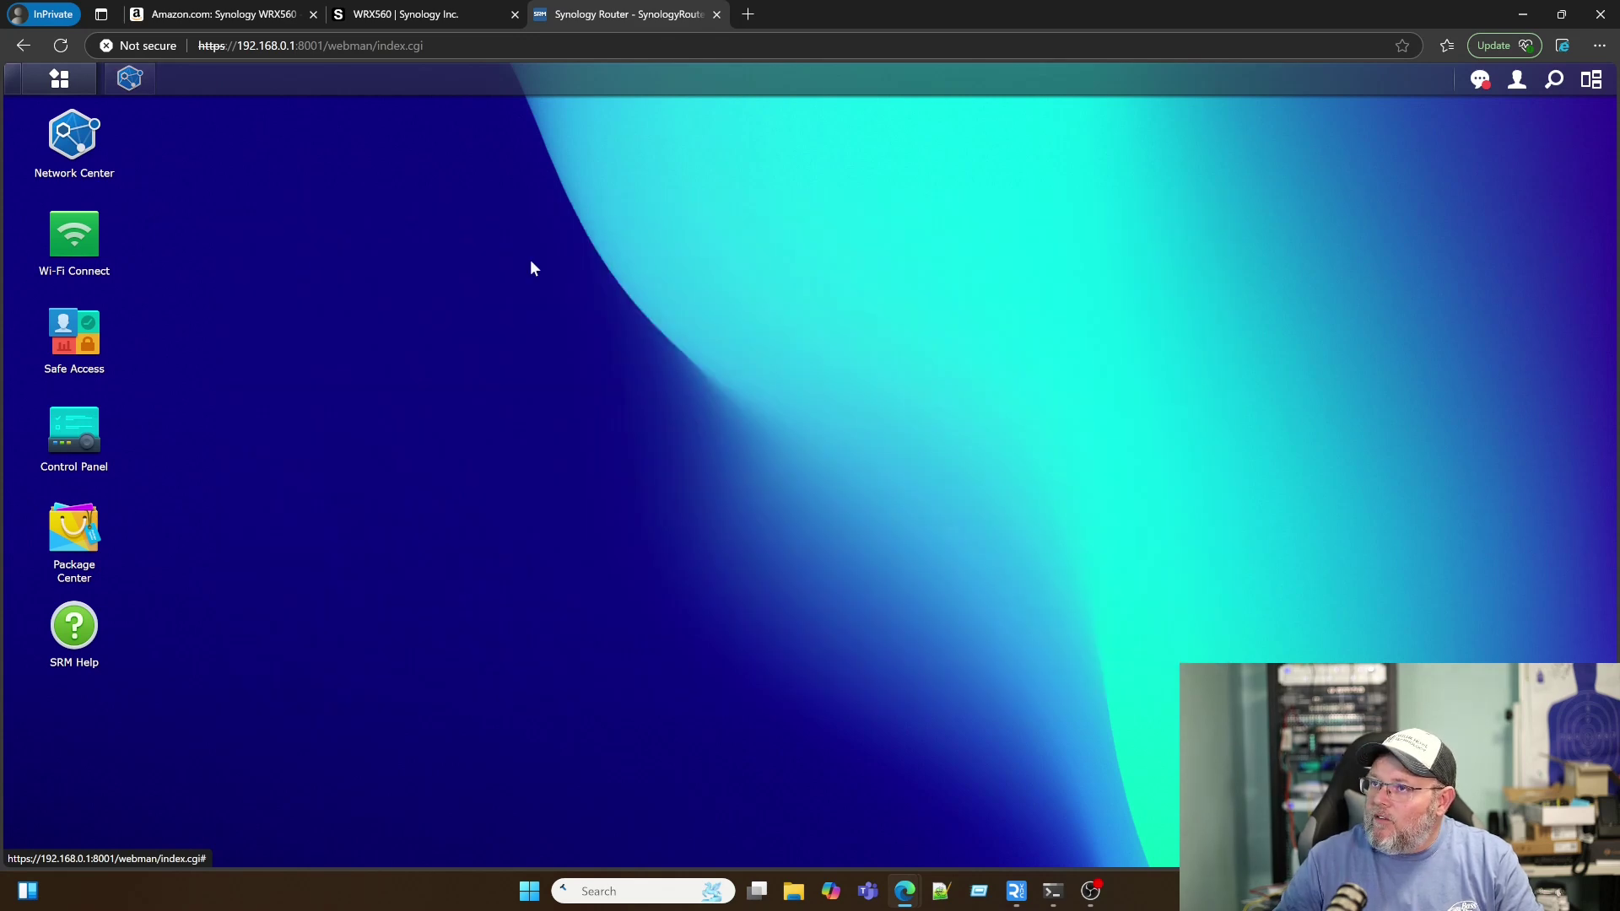
left_click(74, 237)
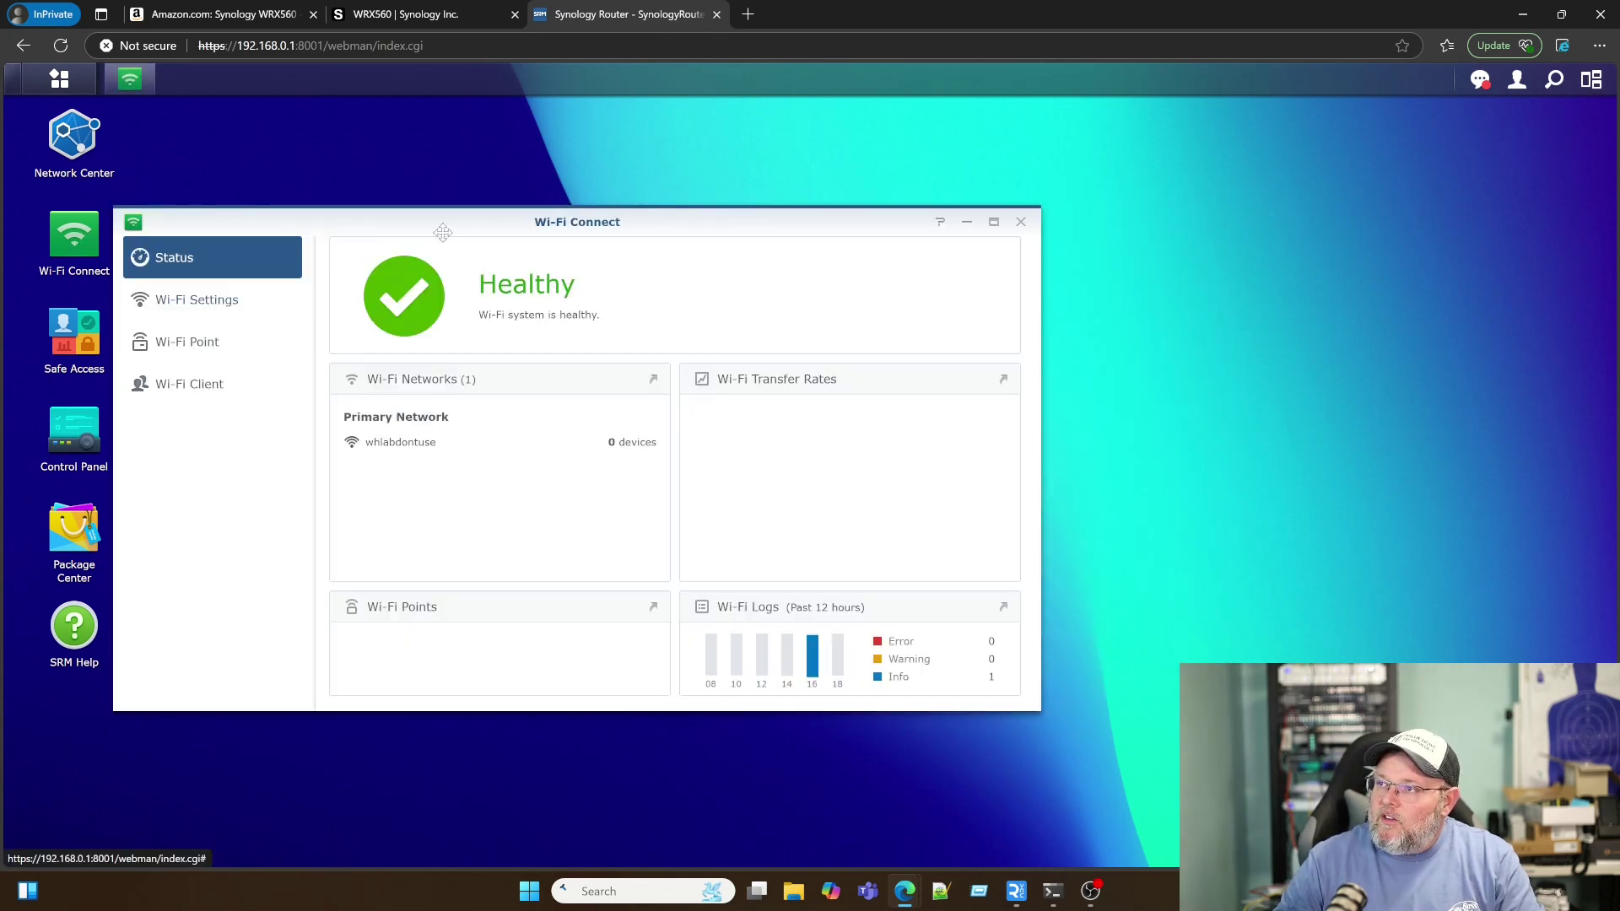
left_click_drag(443, 232, 610, 233)
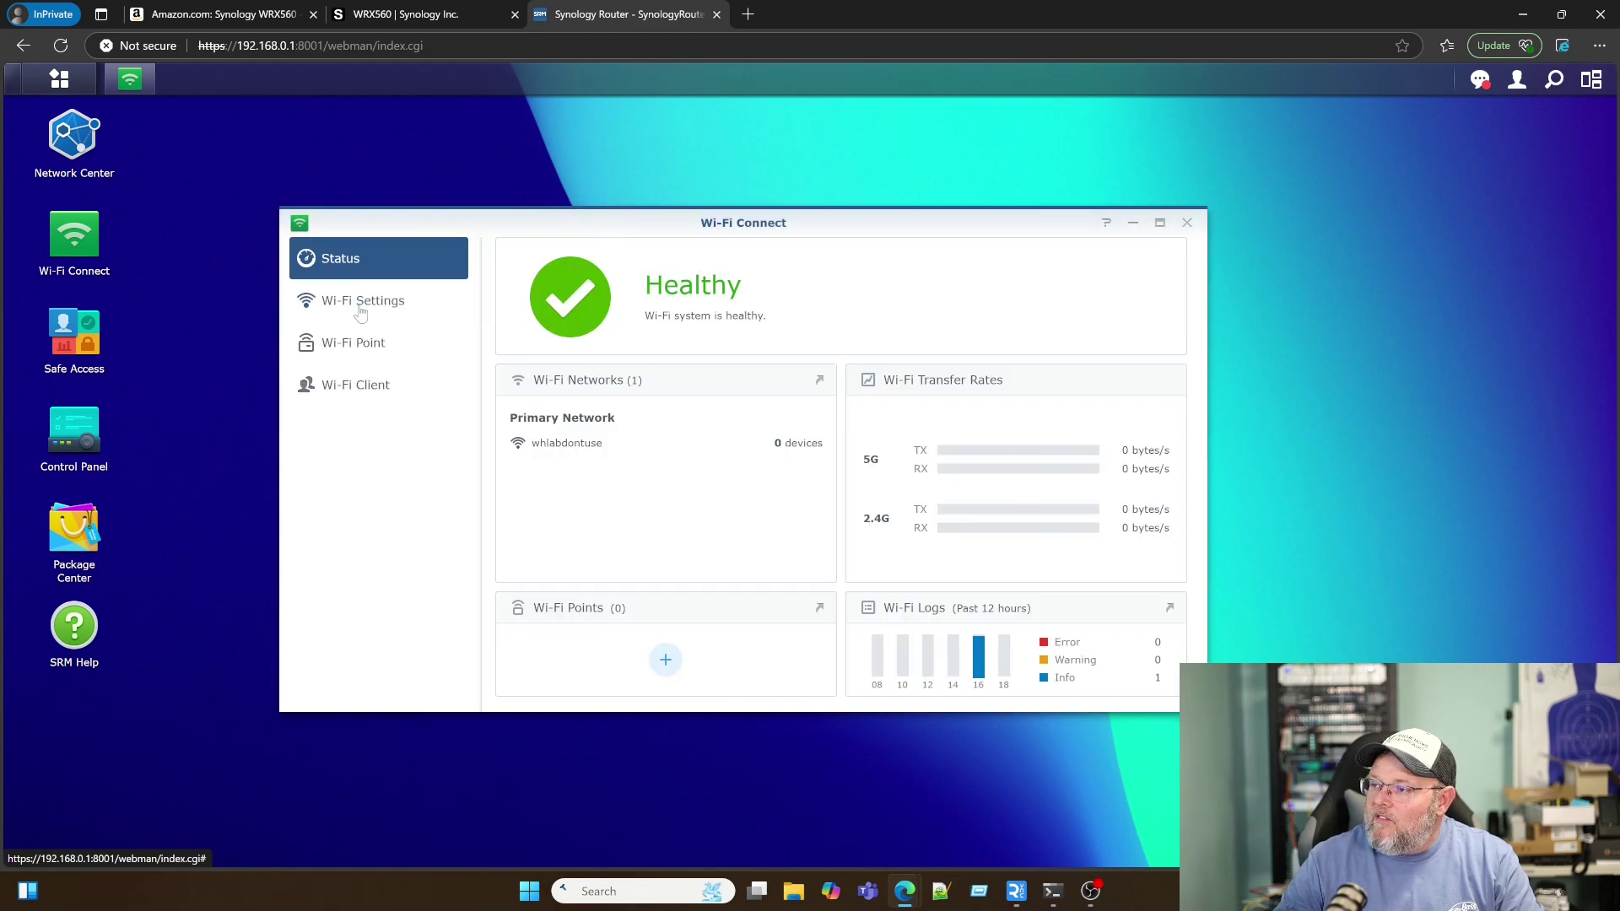
left_click(361, 308)
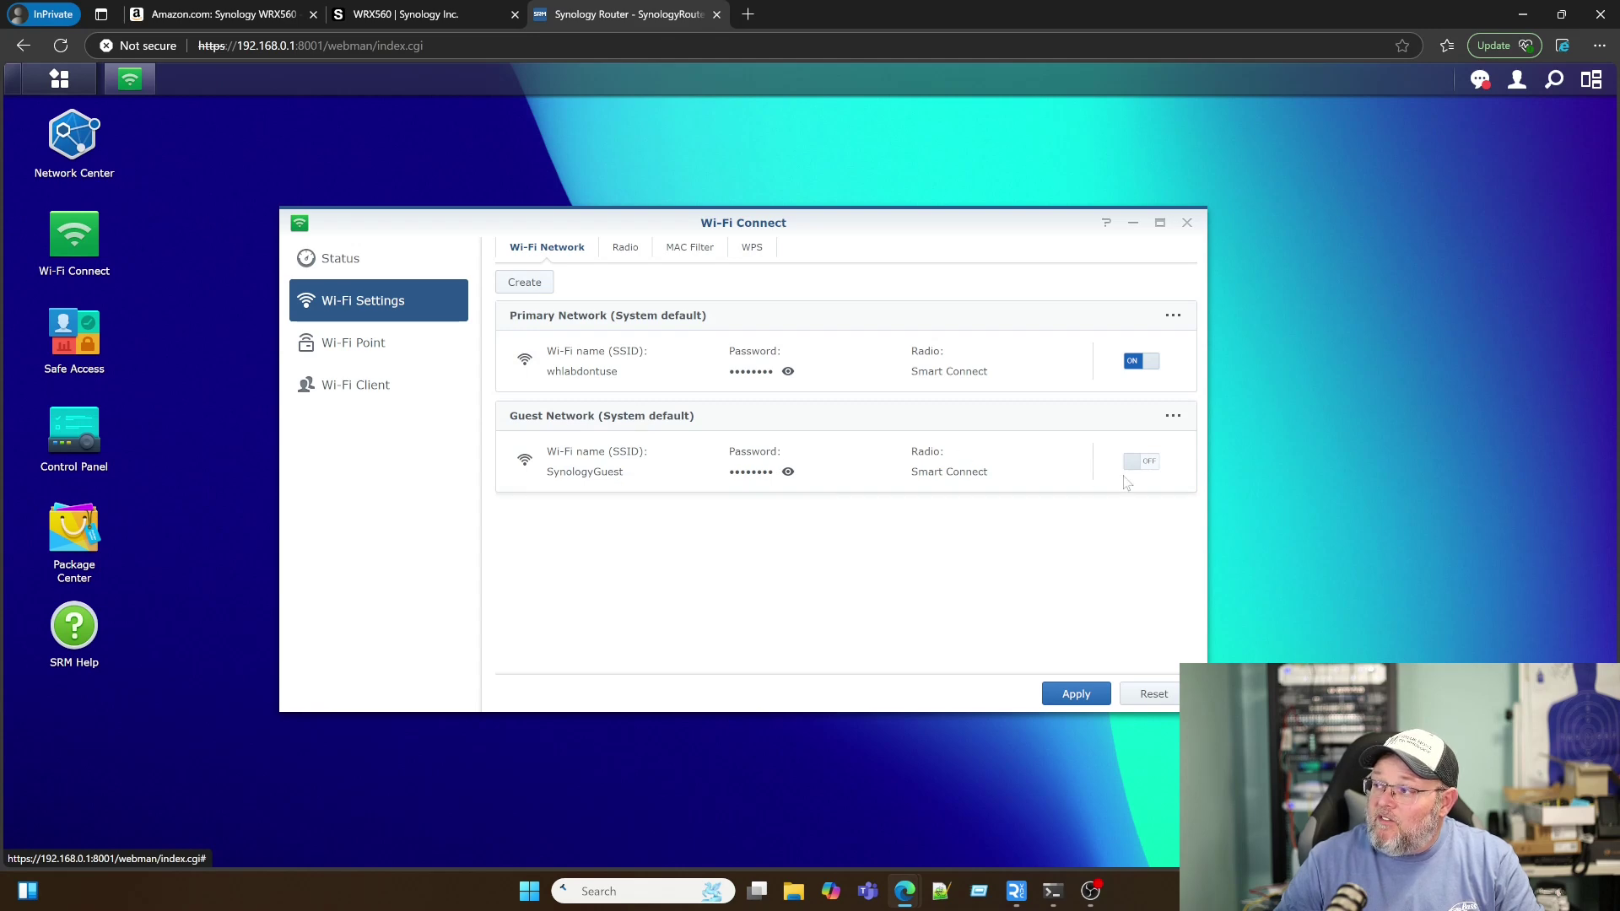
left_click(1143, 361)
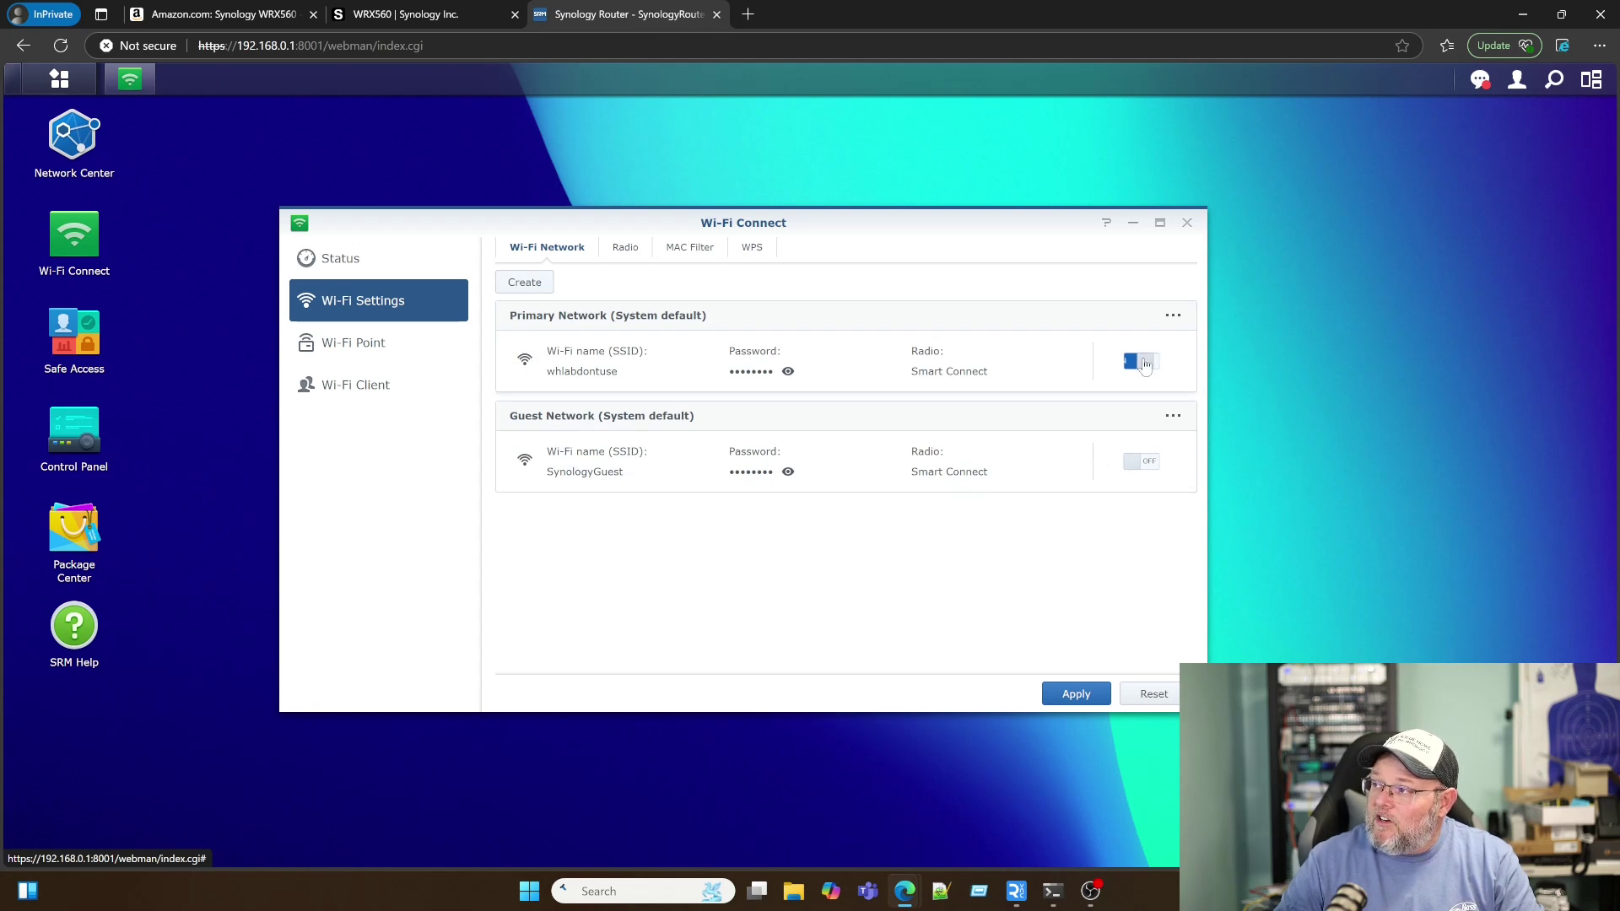
left_click(1074, 694)
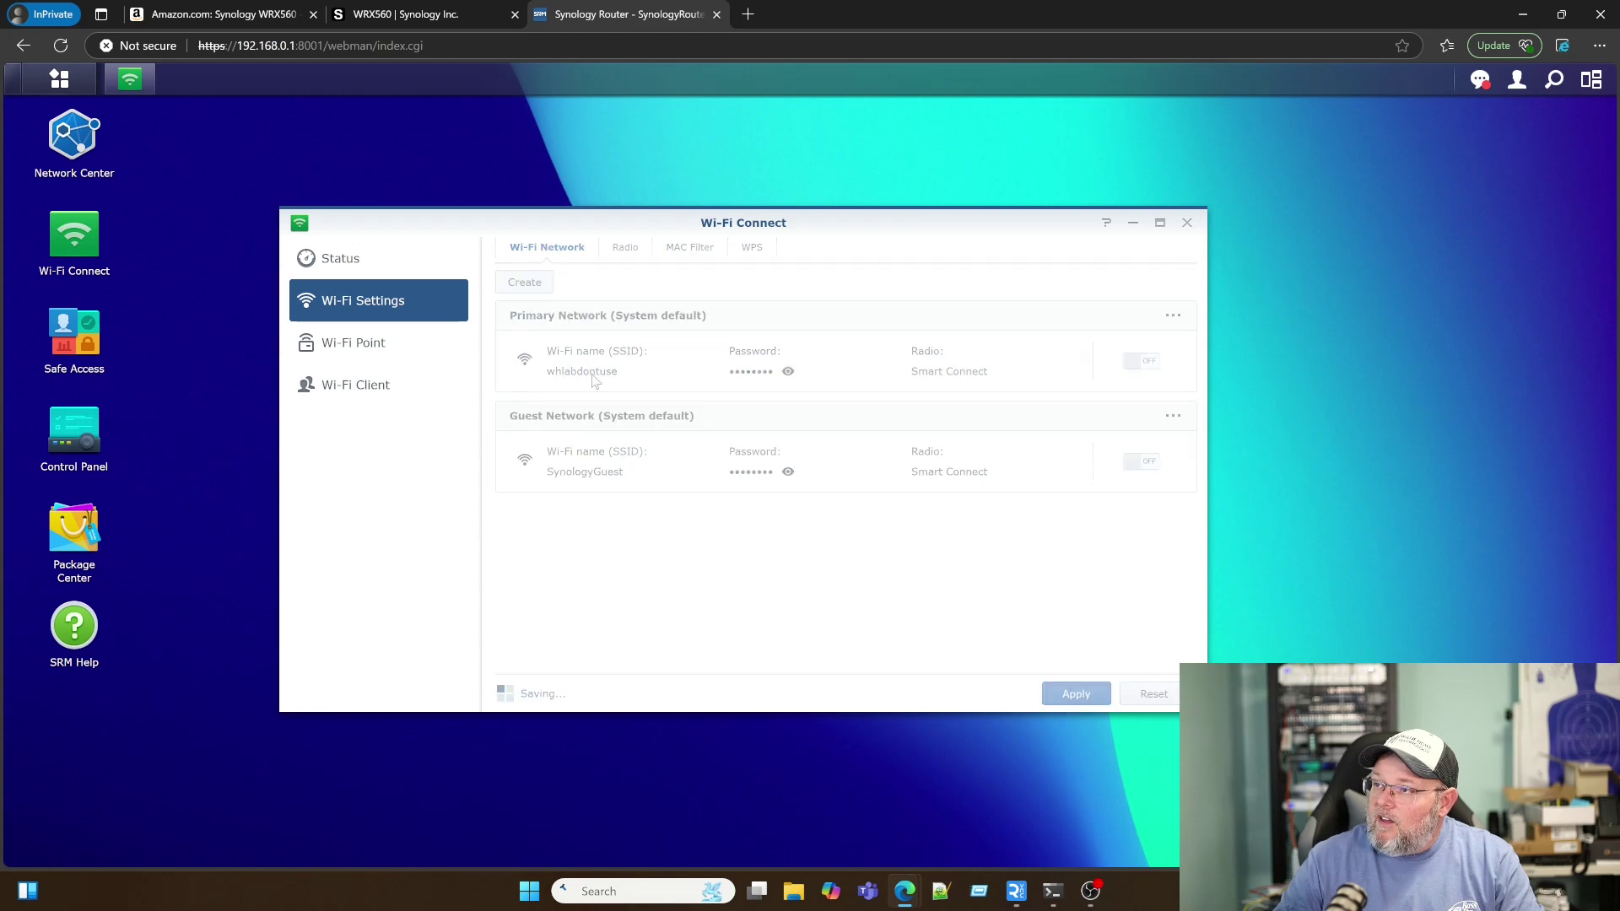
Step: Expand the advanced radio settings and view Uplink Swap without changing it
left_click(619, 247)
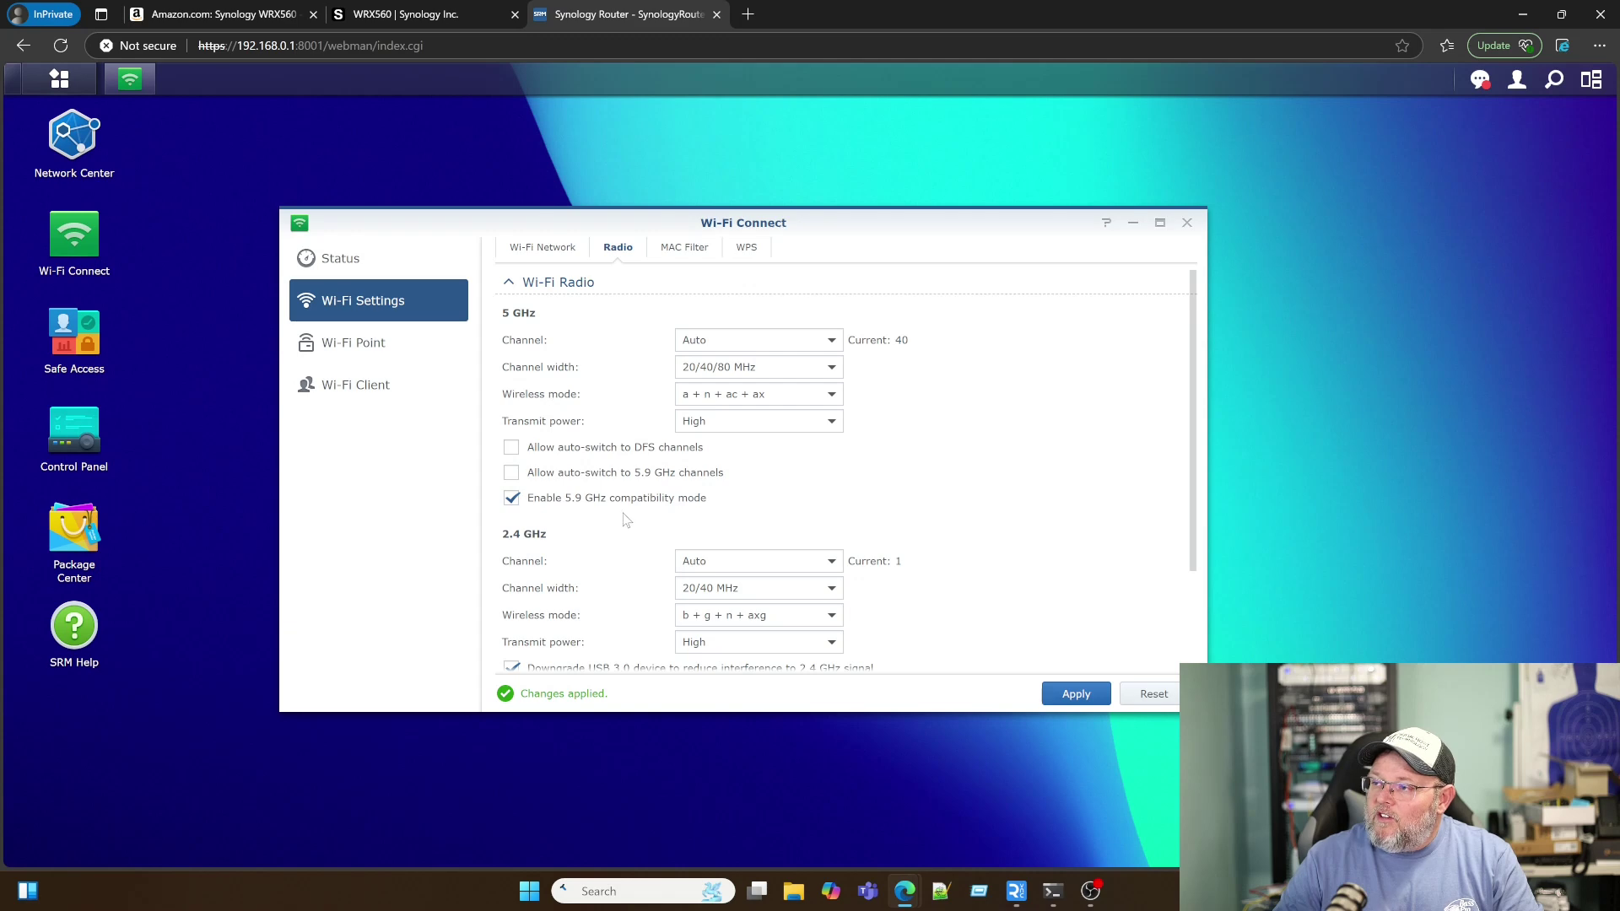
scroll(626, 520, "down", 1)
scroll(626, 520, "down", 1)
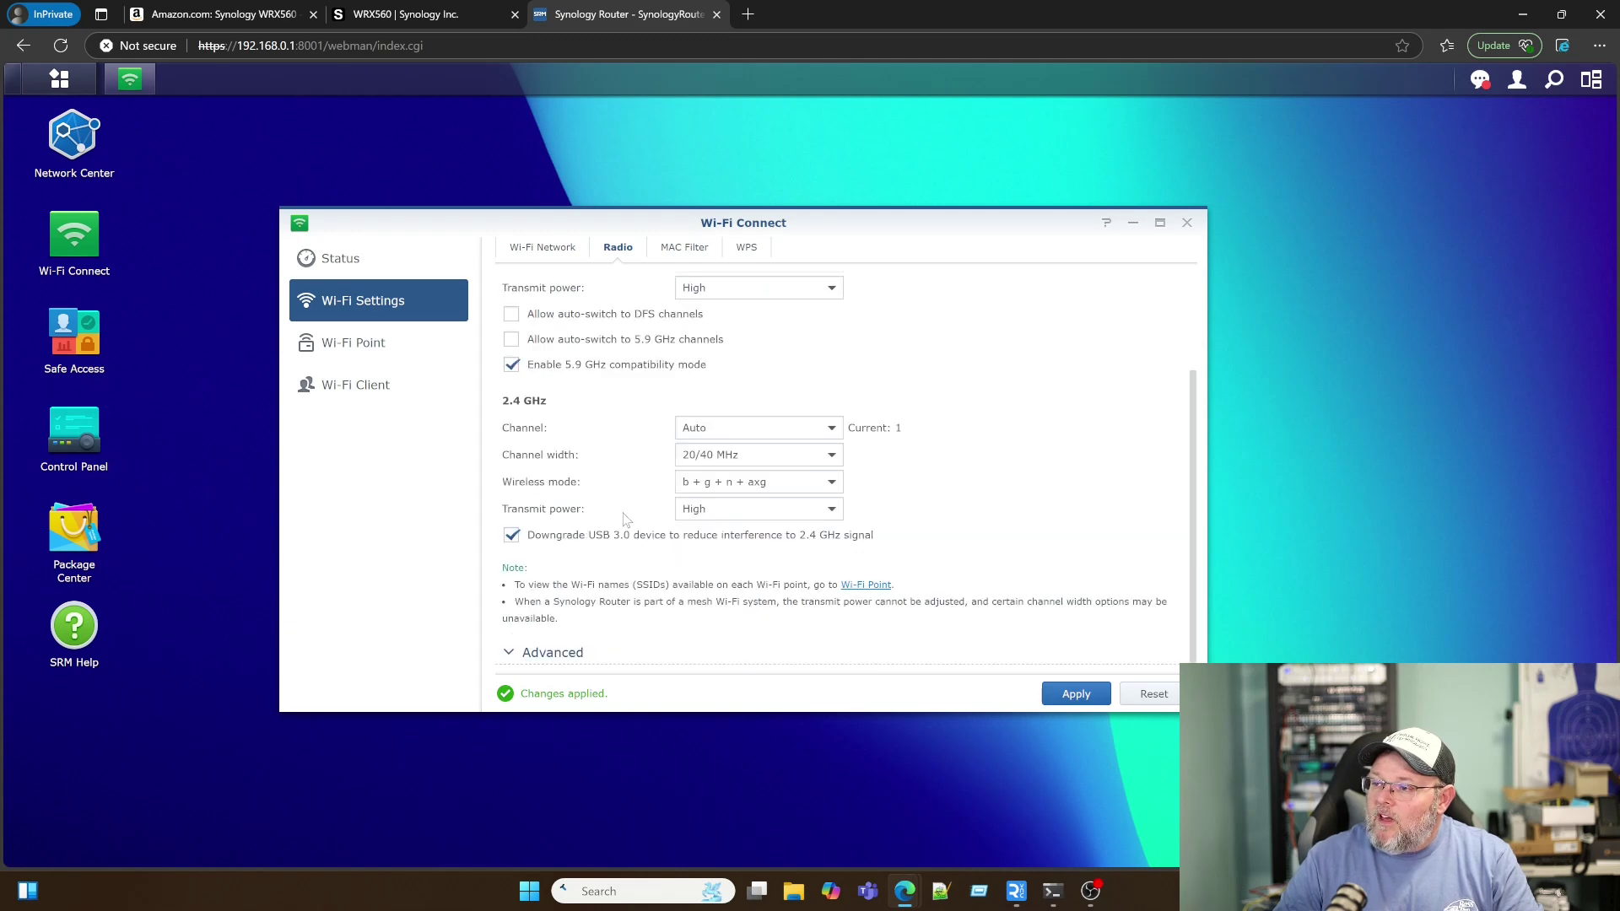
left_click(554, 653)
scroll(601, 628, "down", 1)
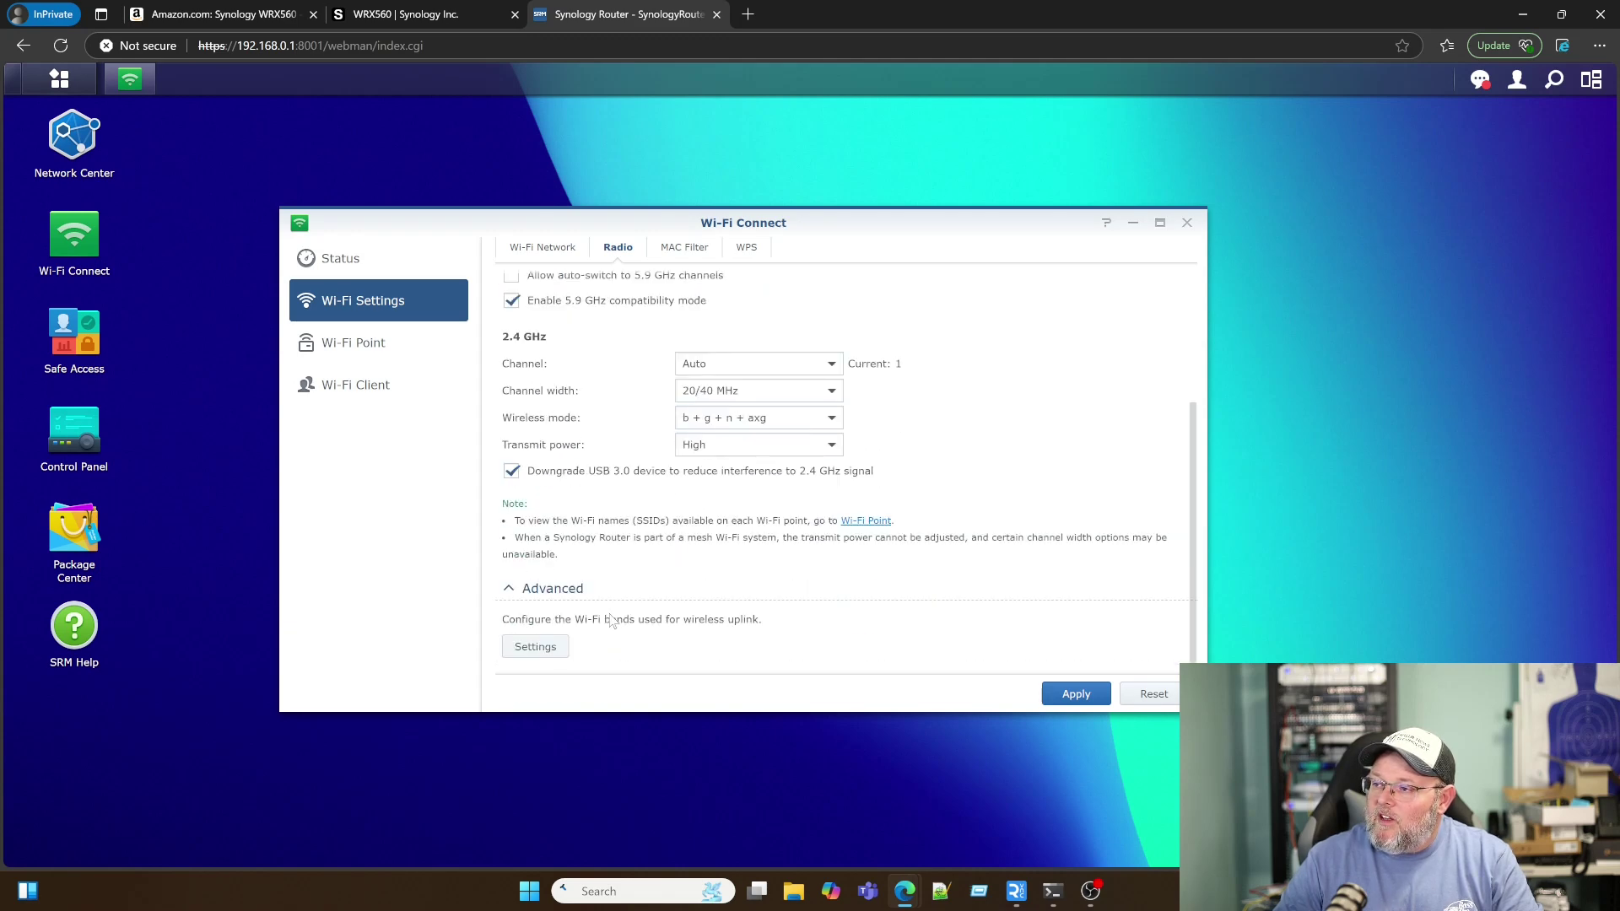
left_click(540, 647)
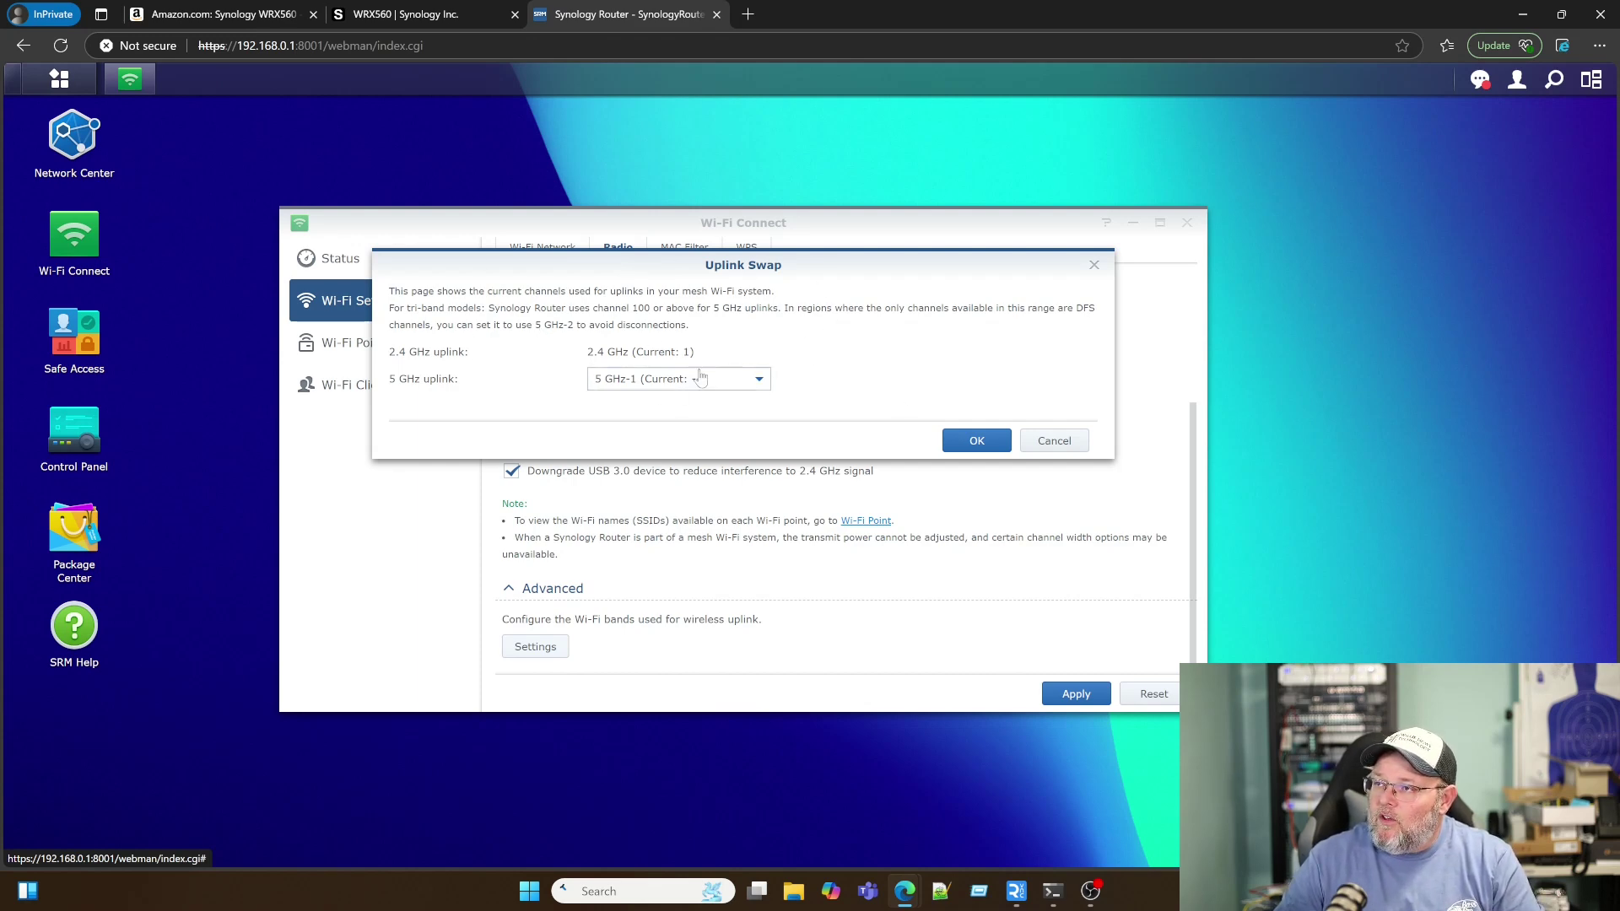
left_click(1055, 451)
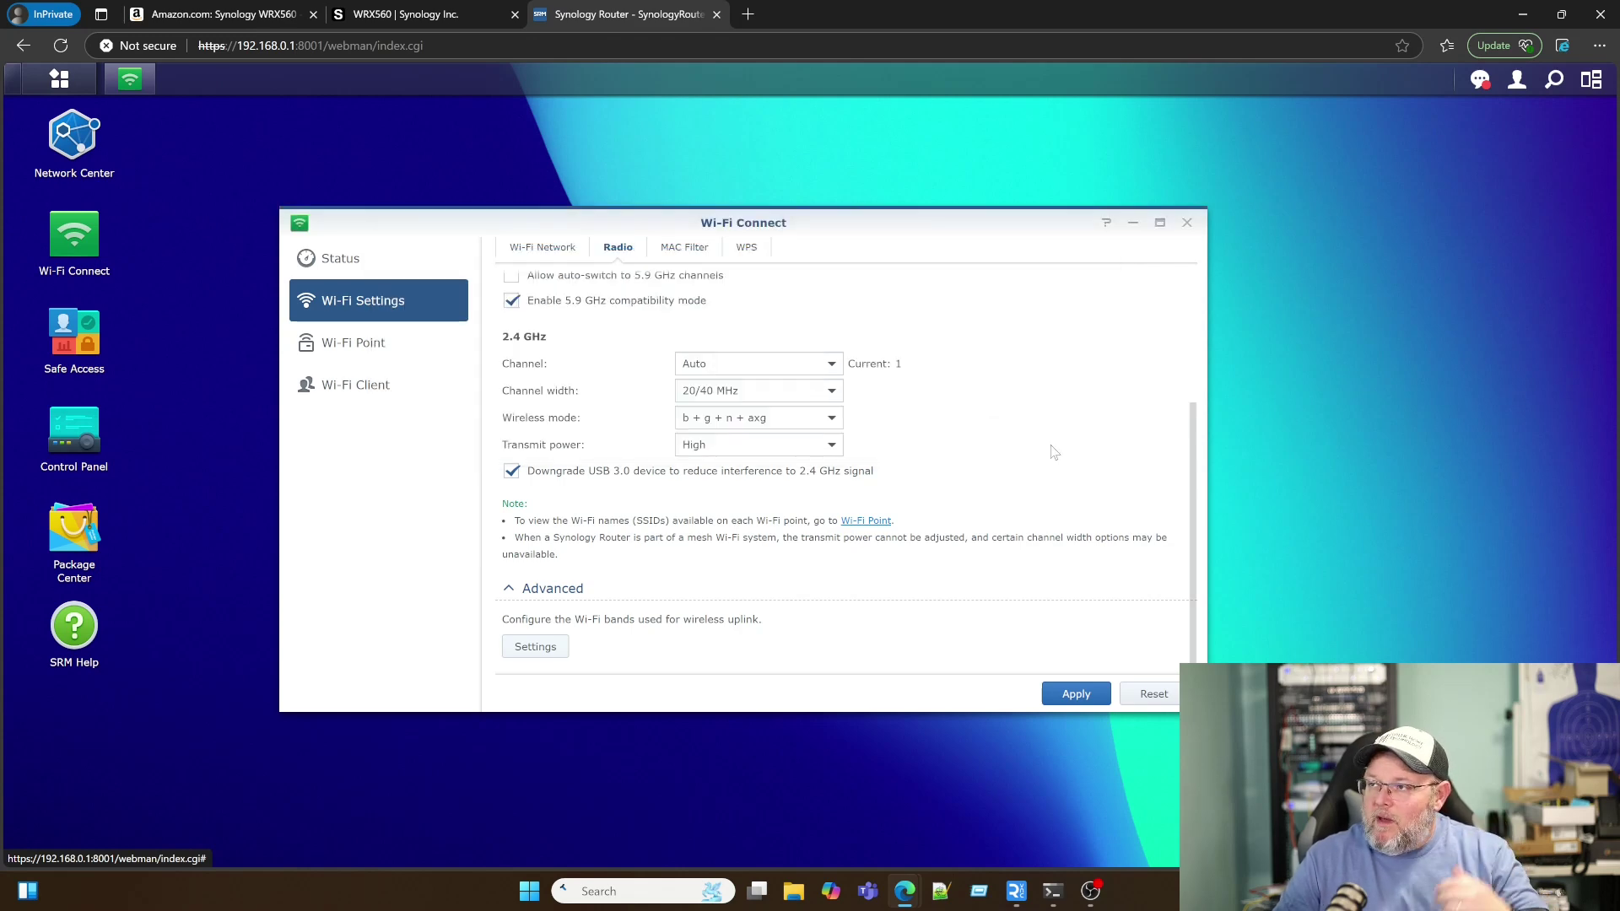
Step: Review MAC Filter, WPS, Wi-Fi Network, Wi-Fi Point and Wi-Fi Client pages, then close Wi-Fi Connect
left_click(683, 251)
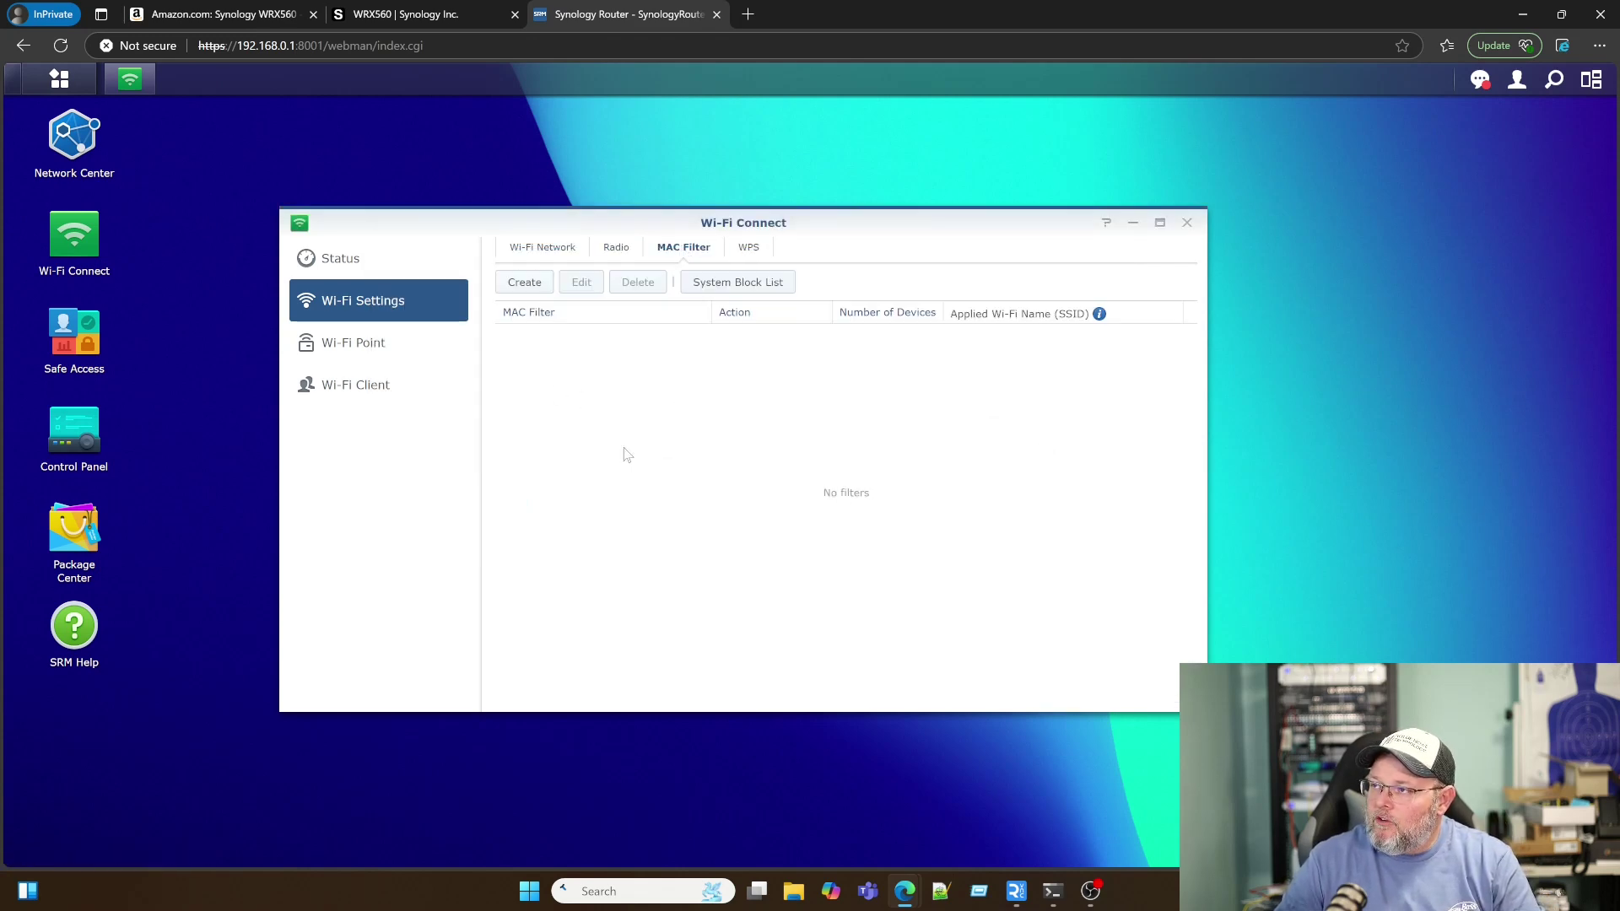
left_click(745, 249)
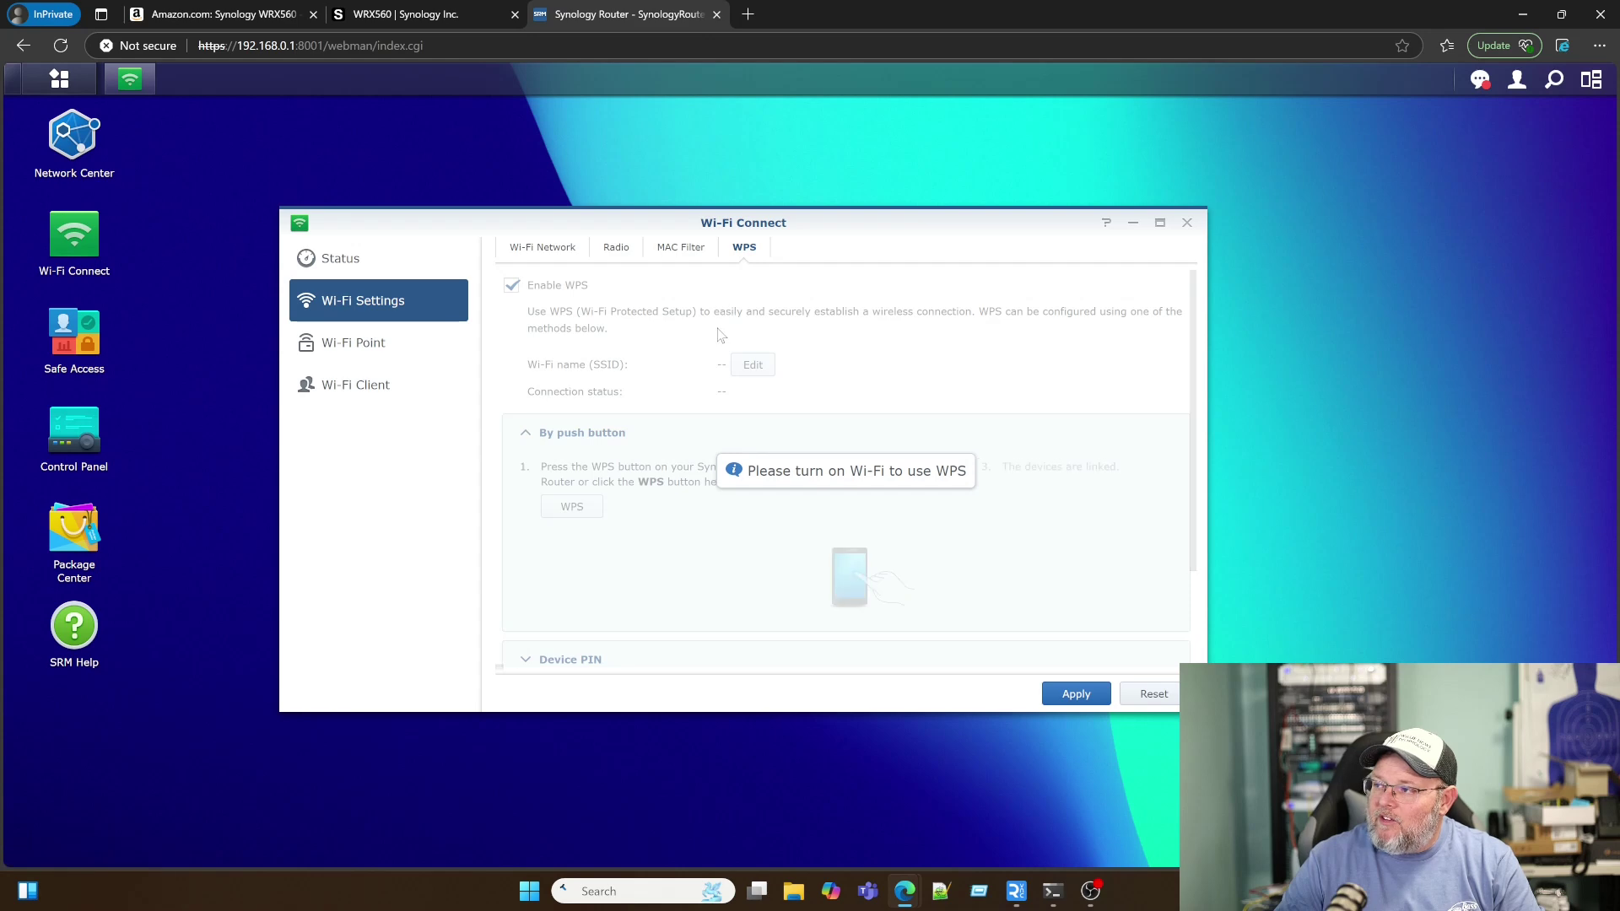
left_click(542, 250)
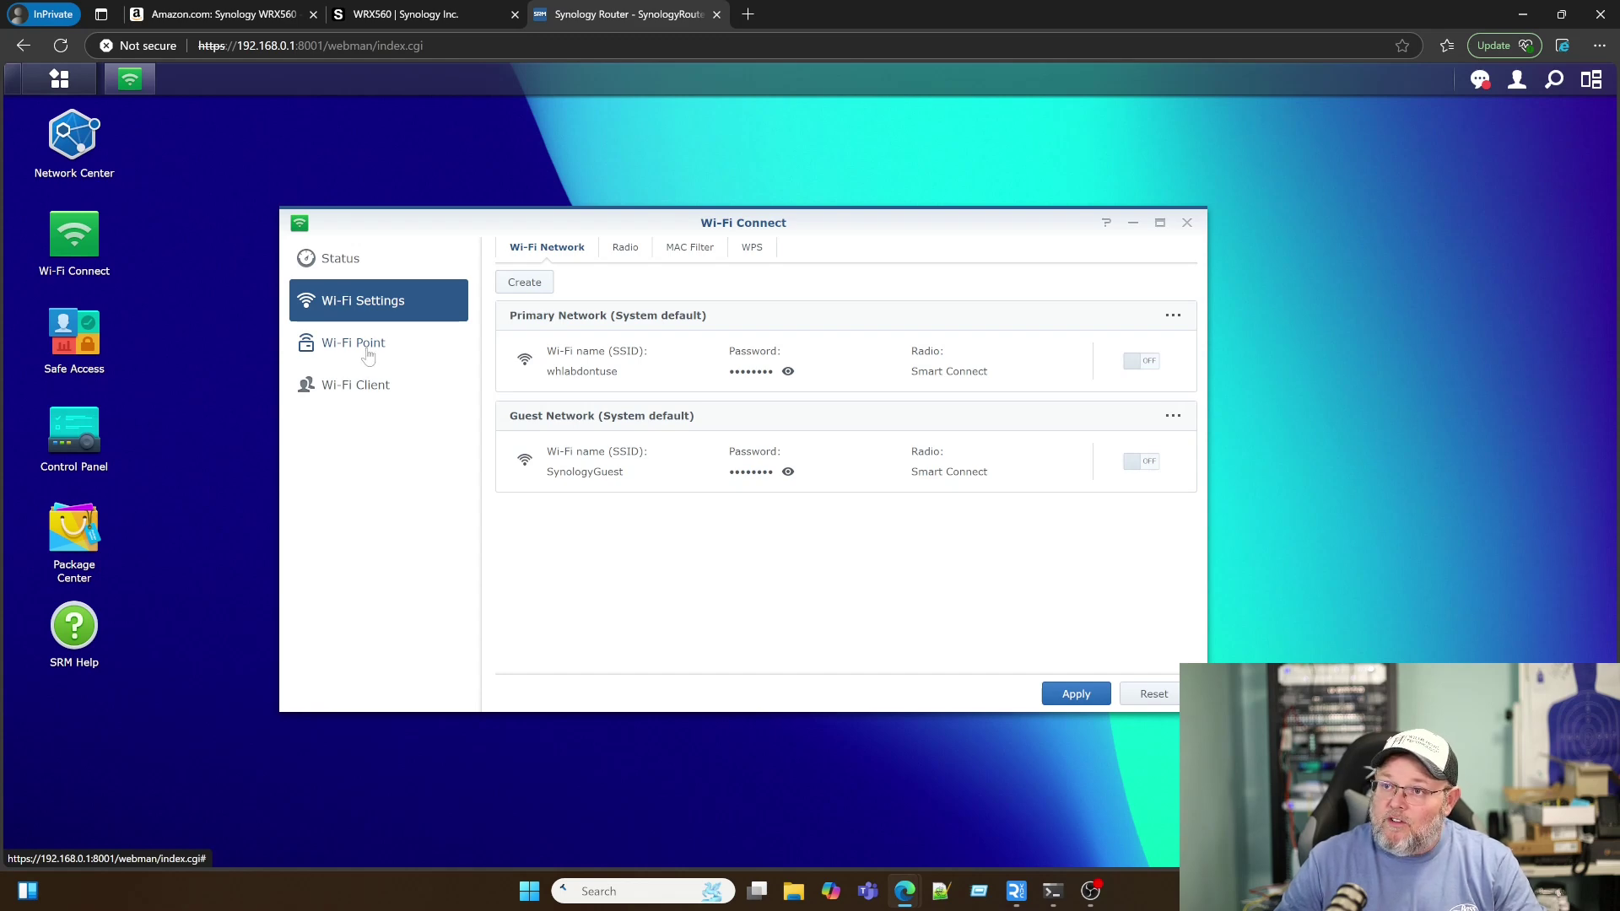
left_click(368, 353)
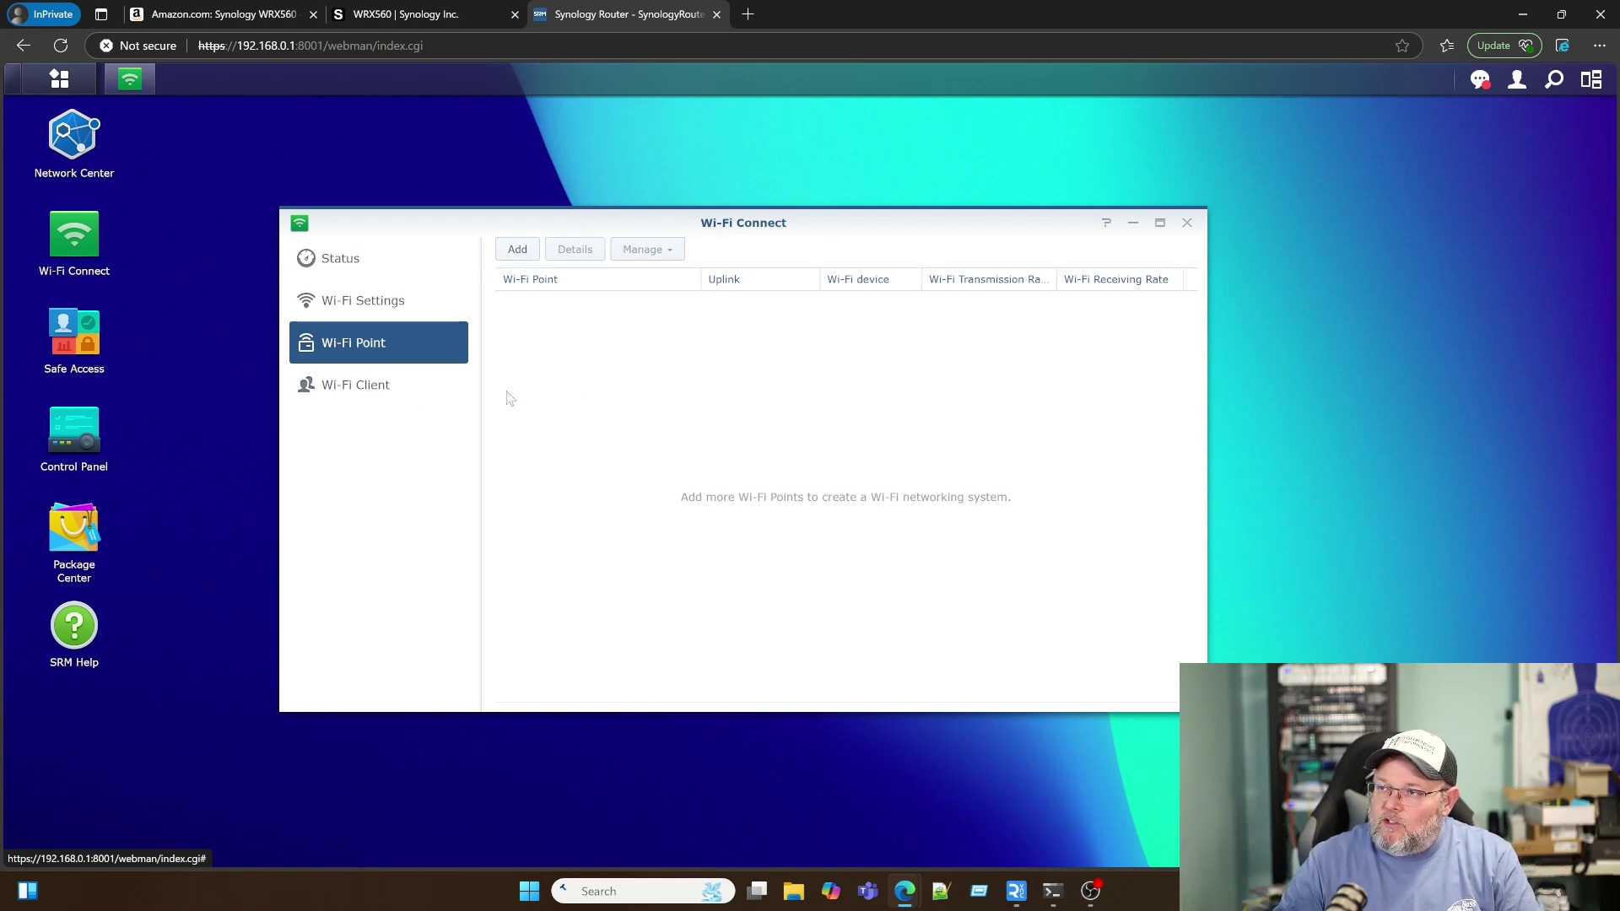
left_click(346, 386)
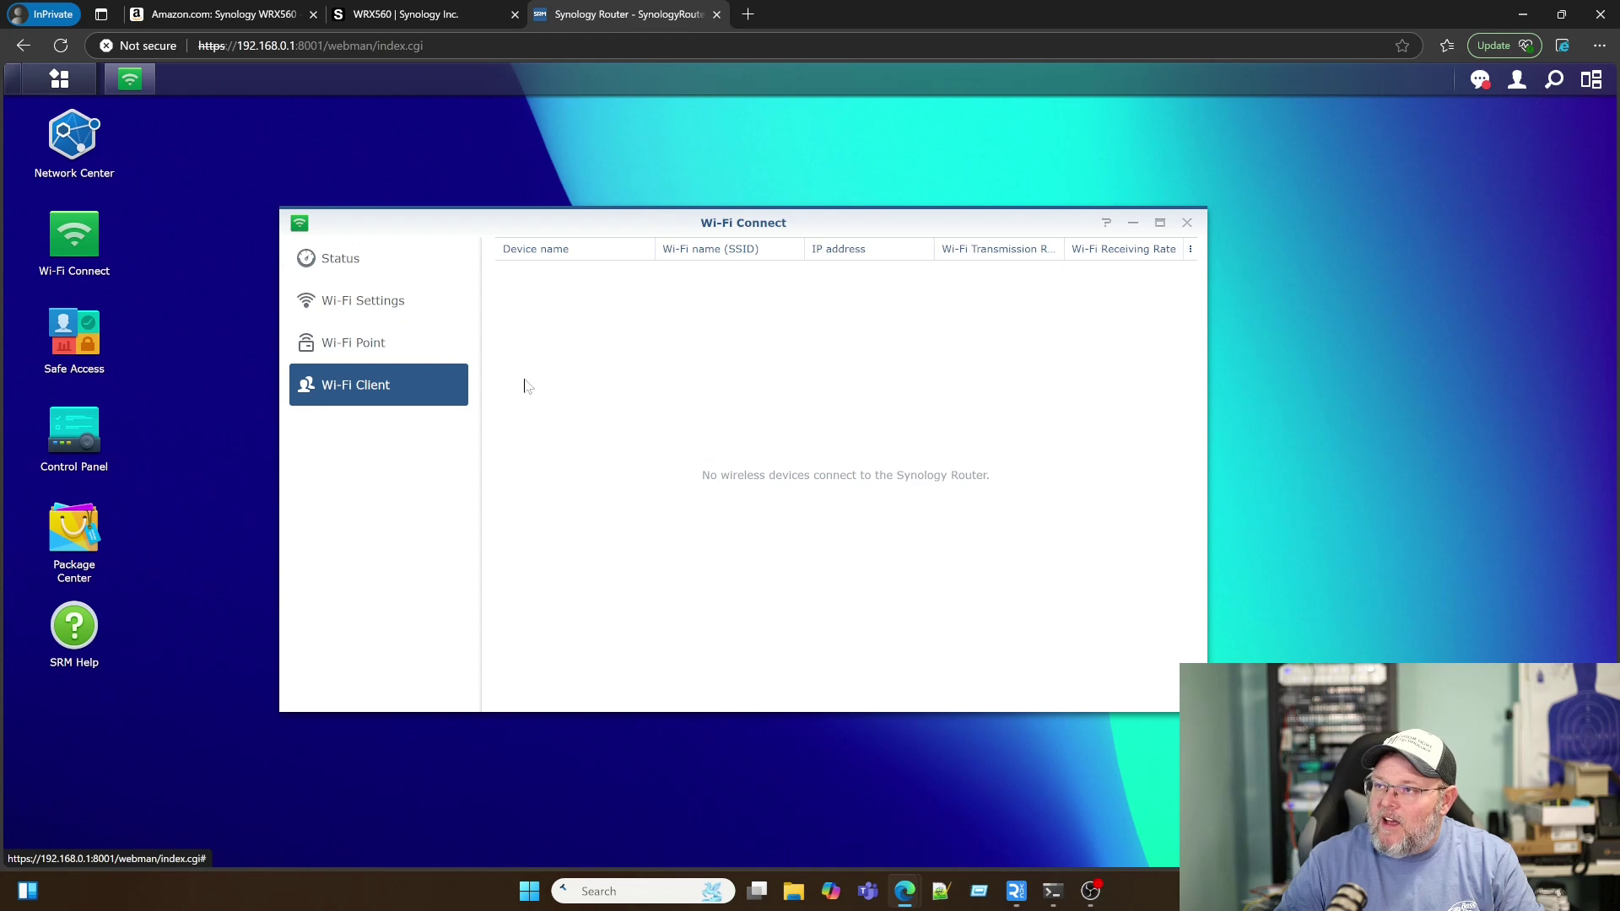
left_click(1186, 222)
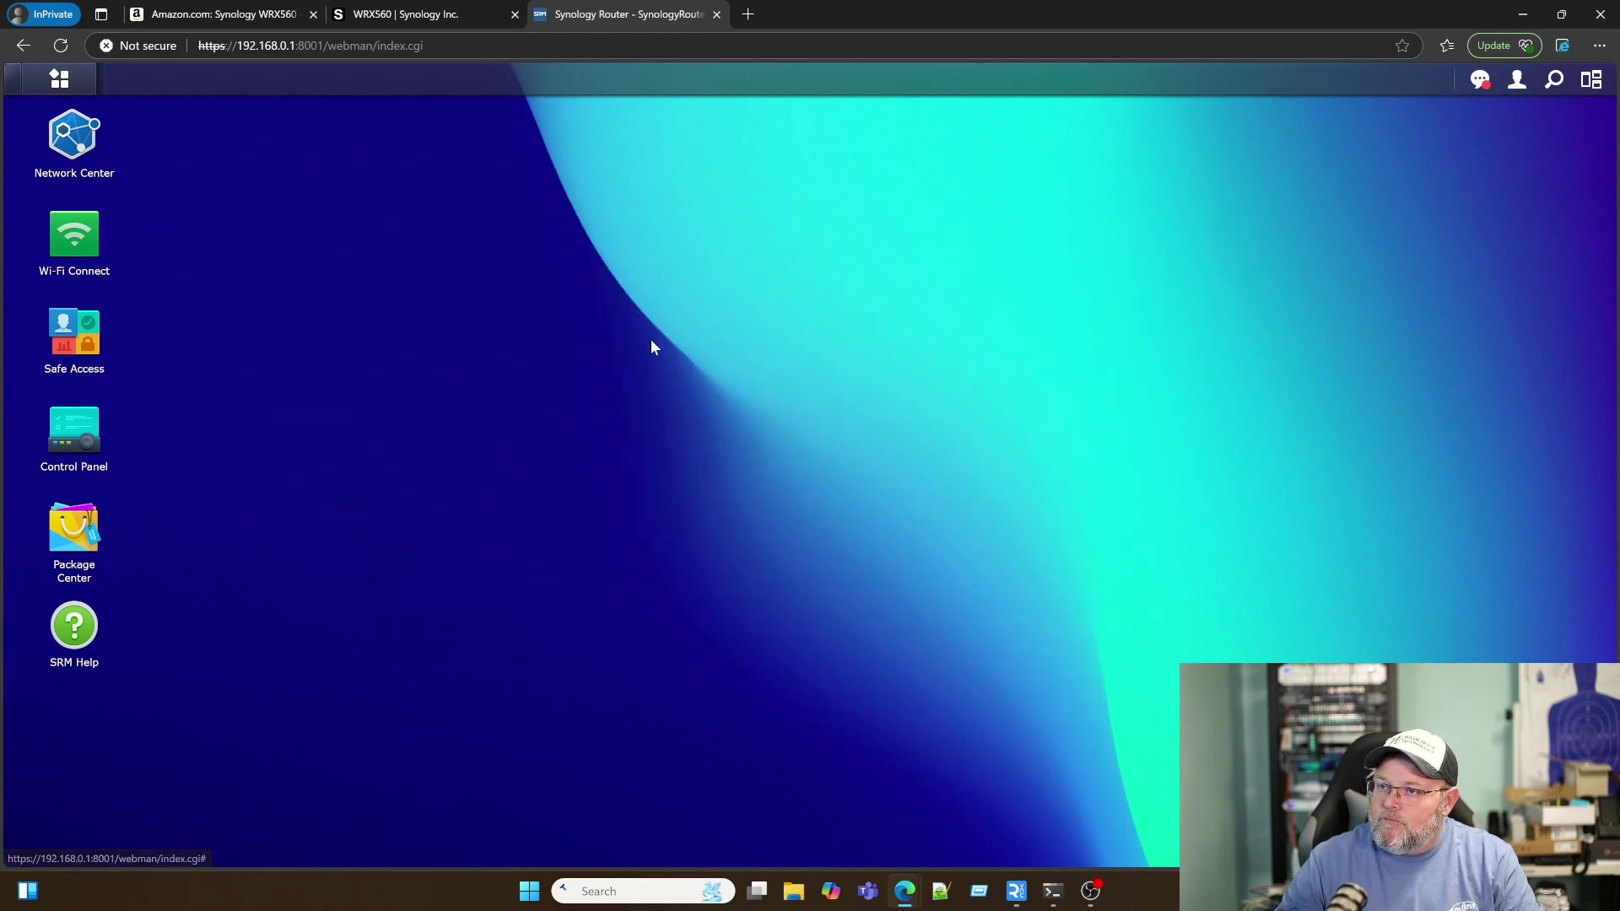
Step: Open Safe Access and start the Add Profile wizard
left_click(77, 372)
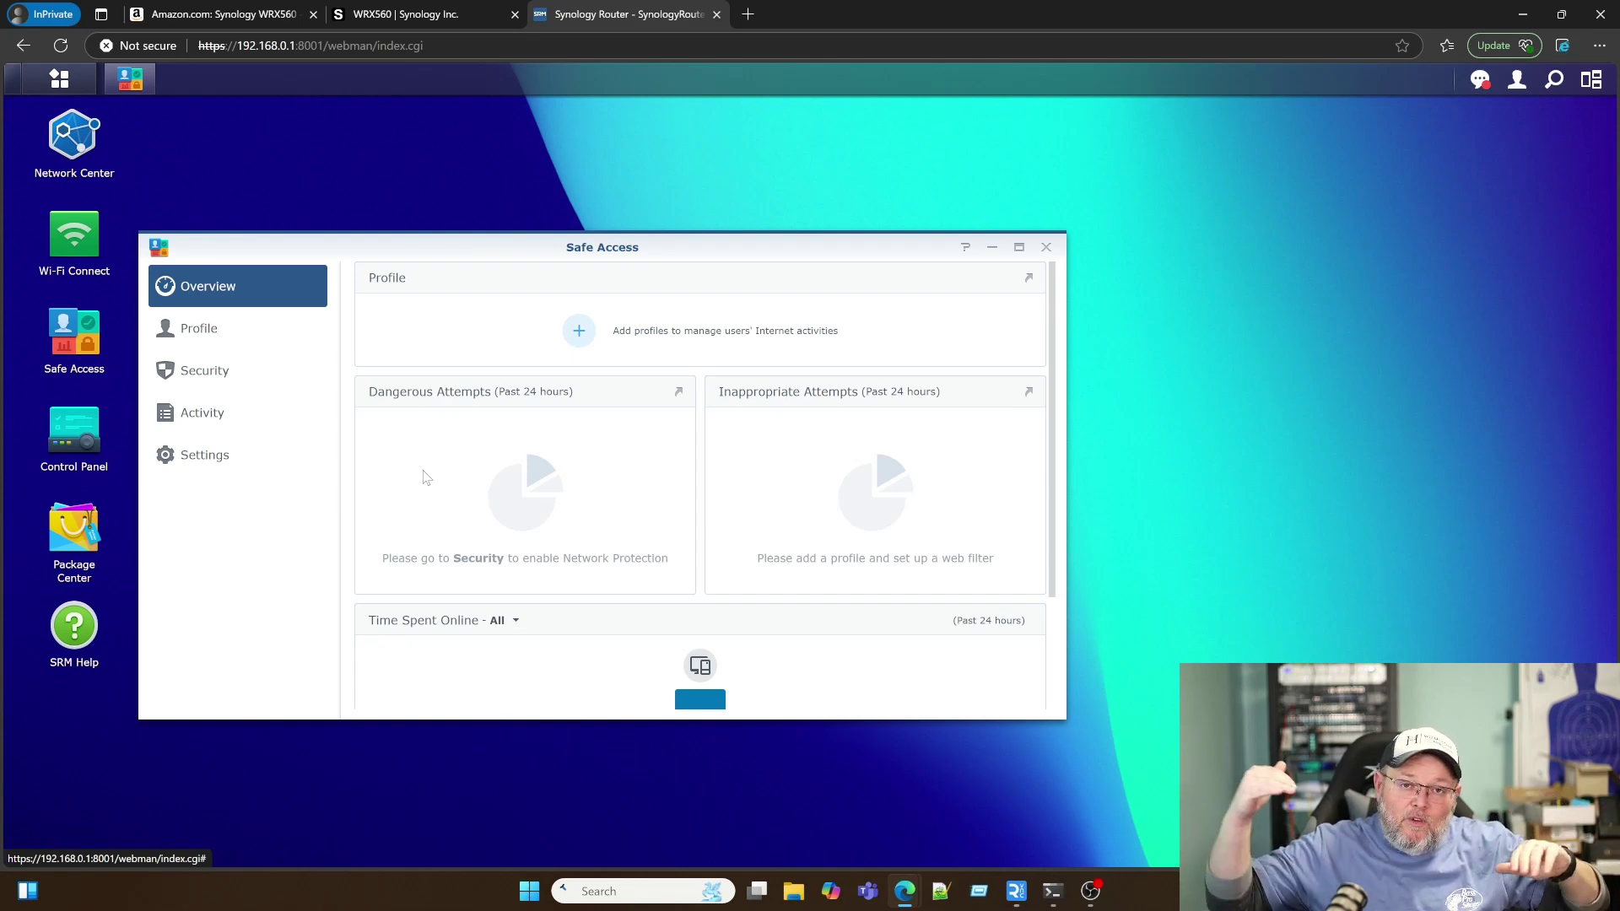
scroll(494, 554, "down", 2)
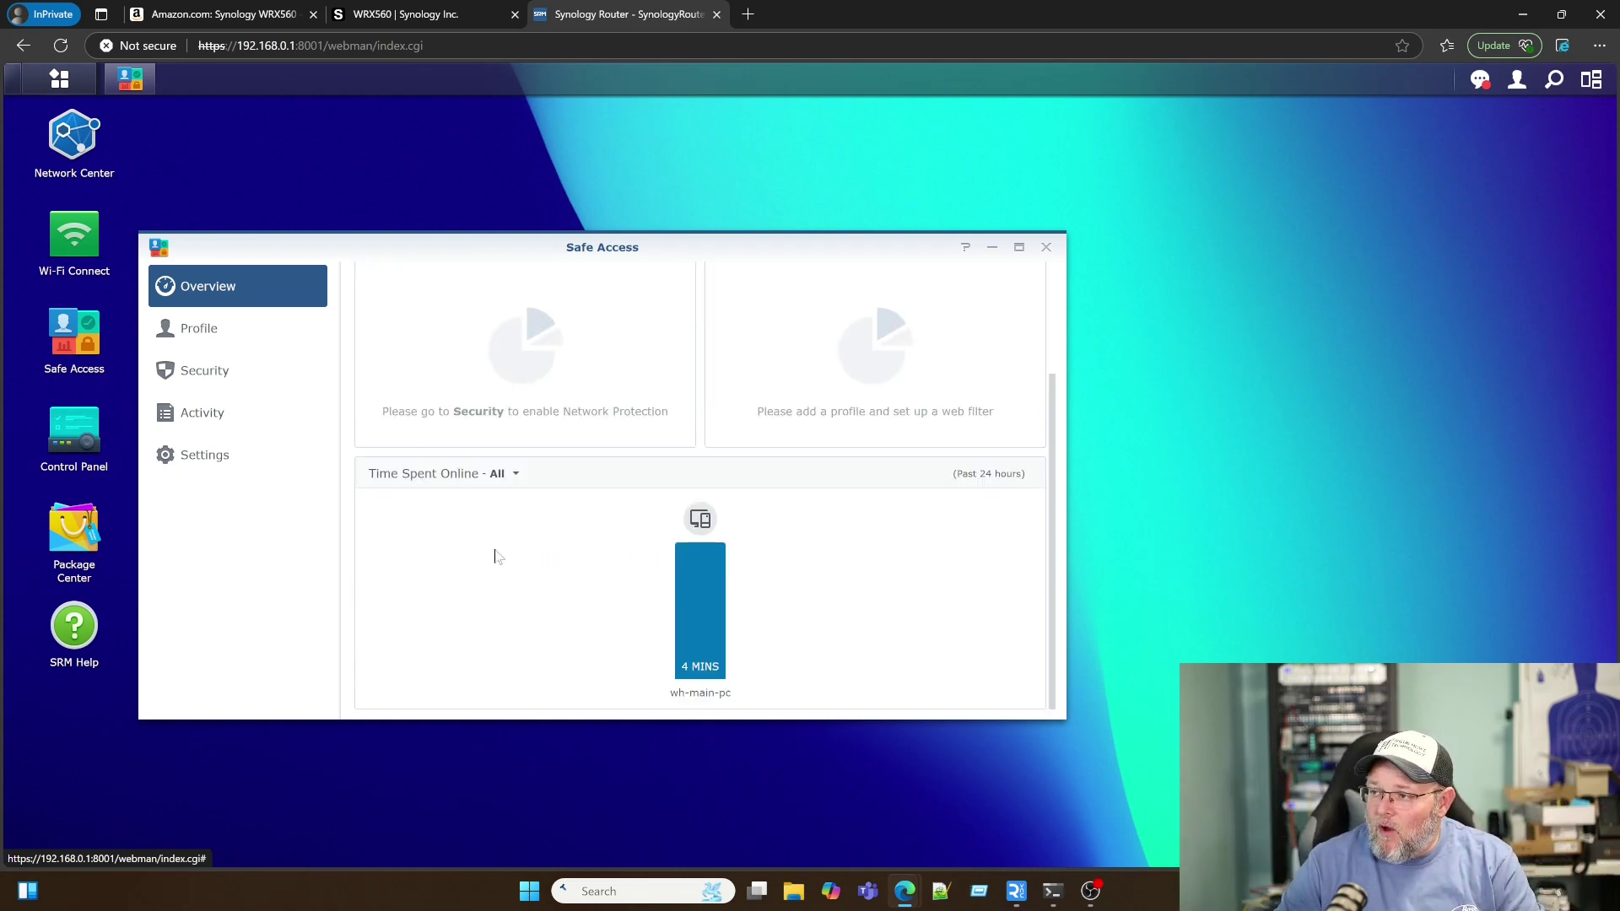
scroll(496, 556, "up", 2)
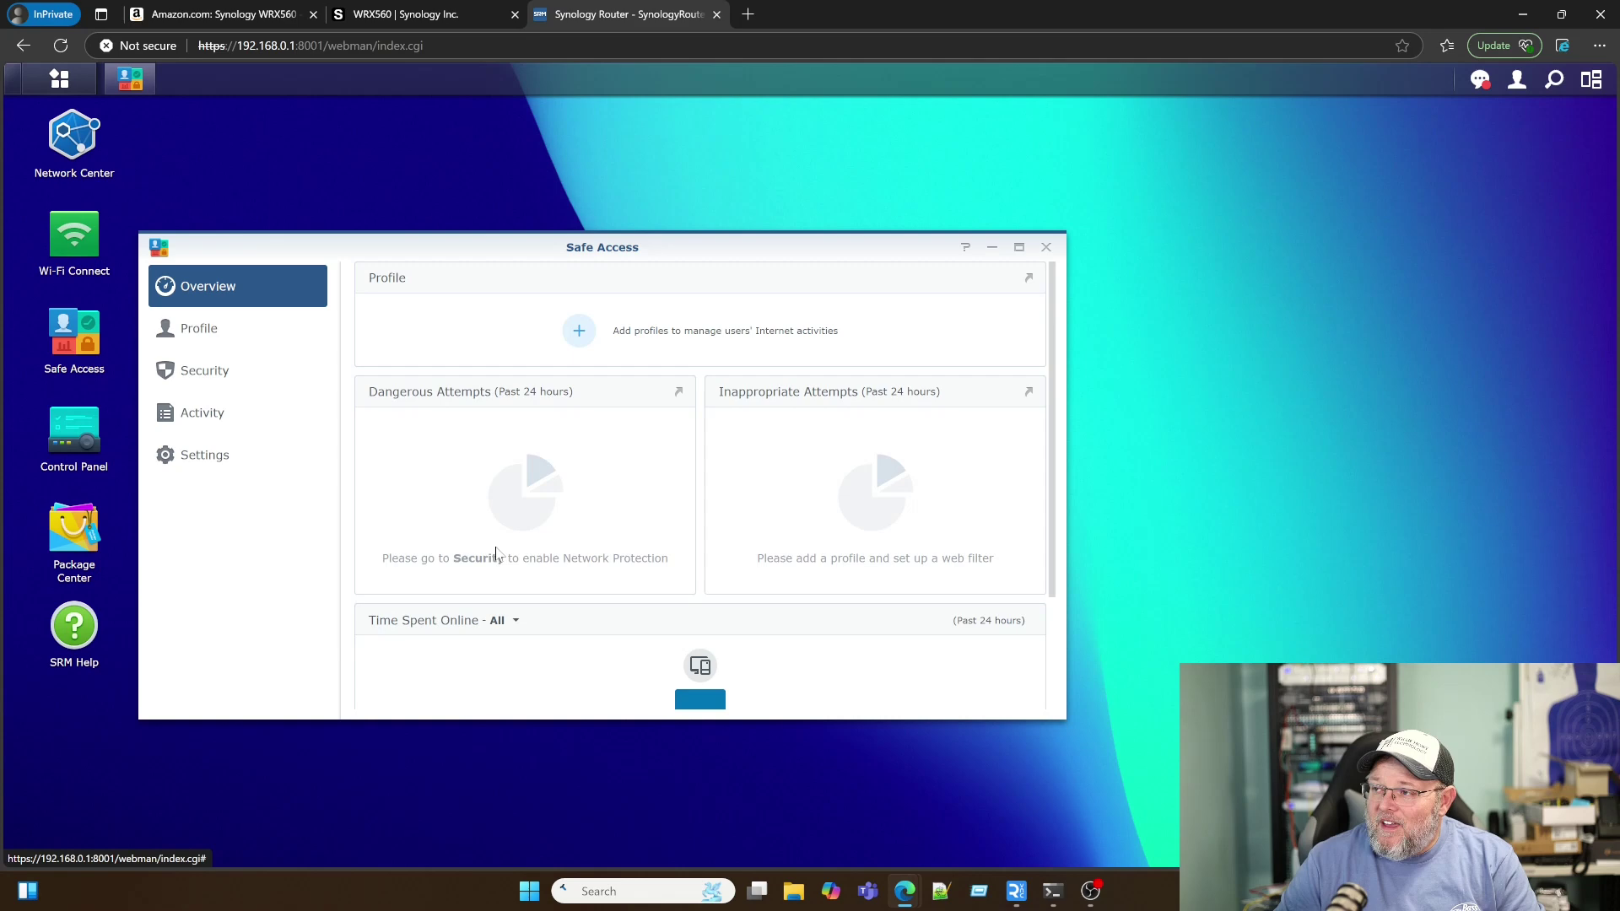
left_click(579, 332)
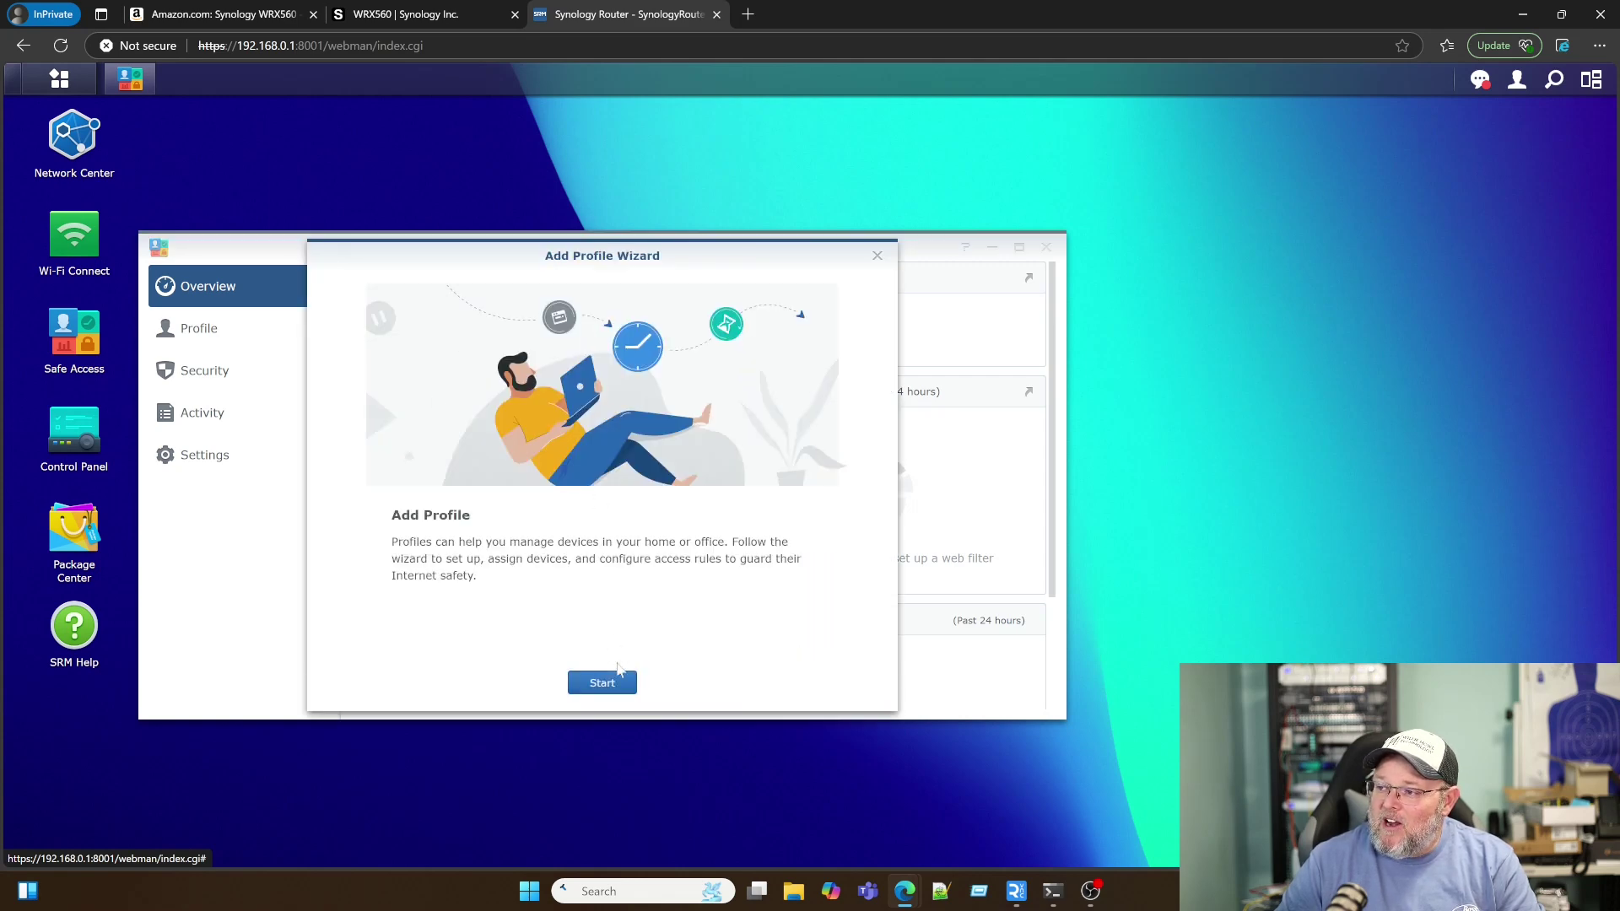
left_click(616, 680)
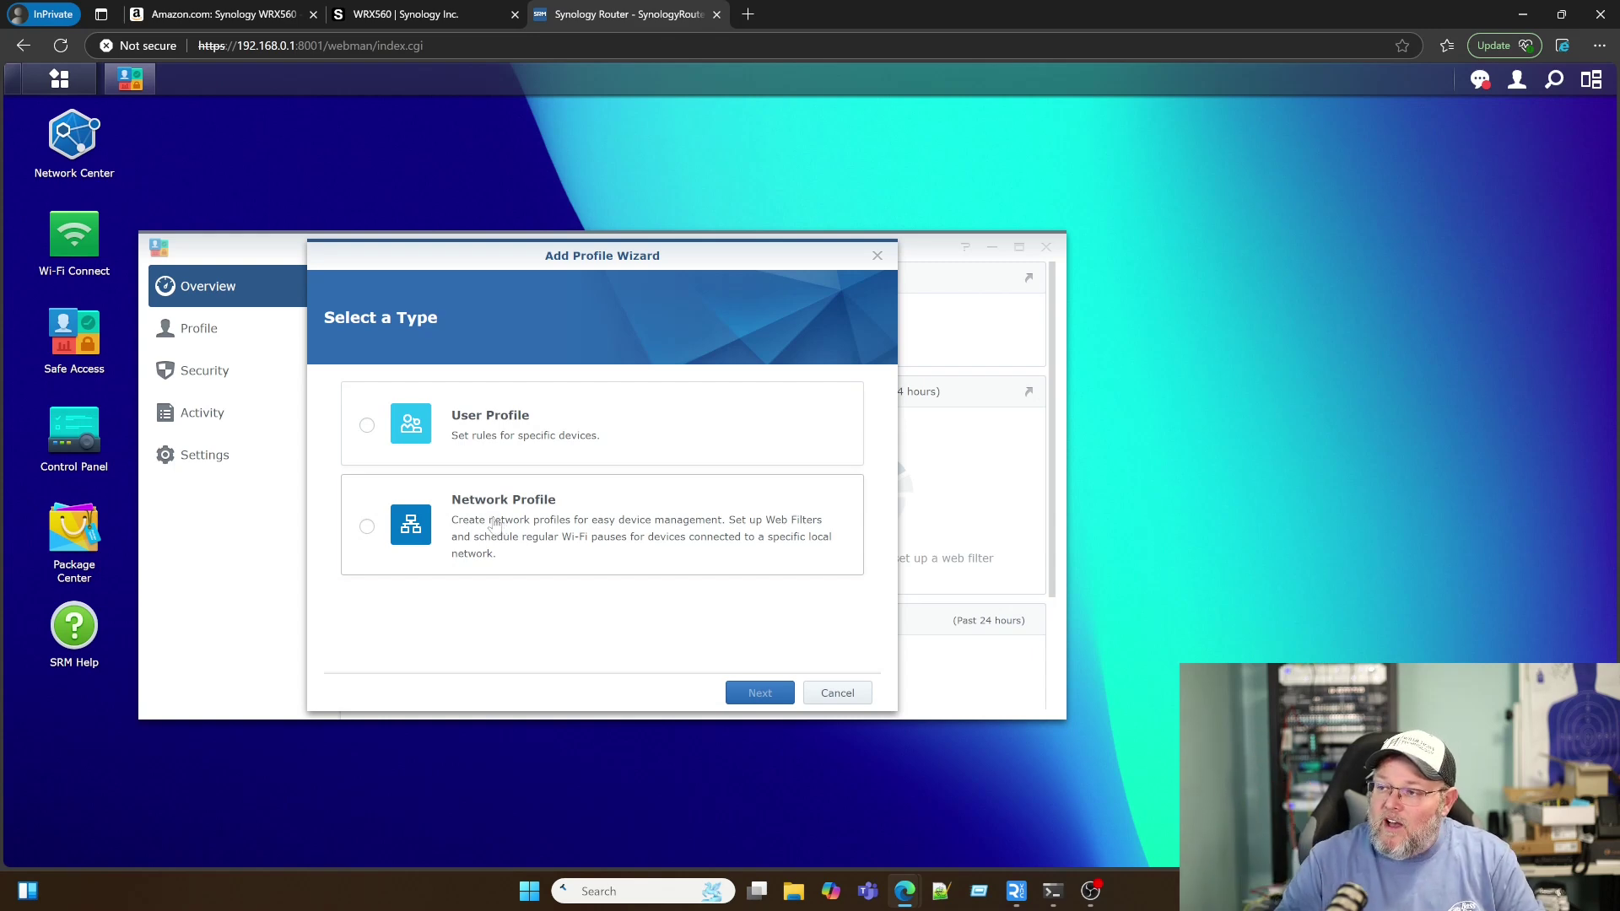
Step: Create a Network Profile for Network 1 - Primary Network and open its access rules
left_click(494, 525)
left_click(759, 693)
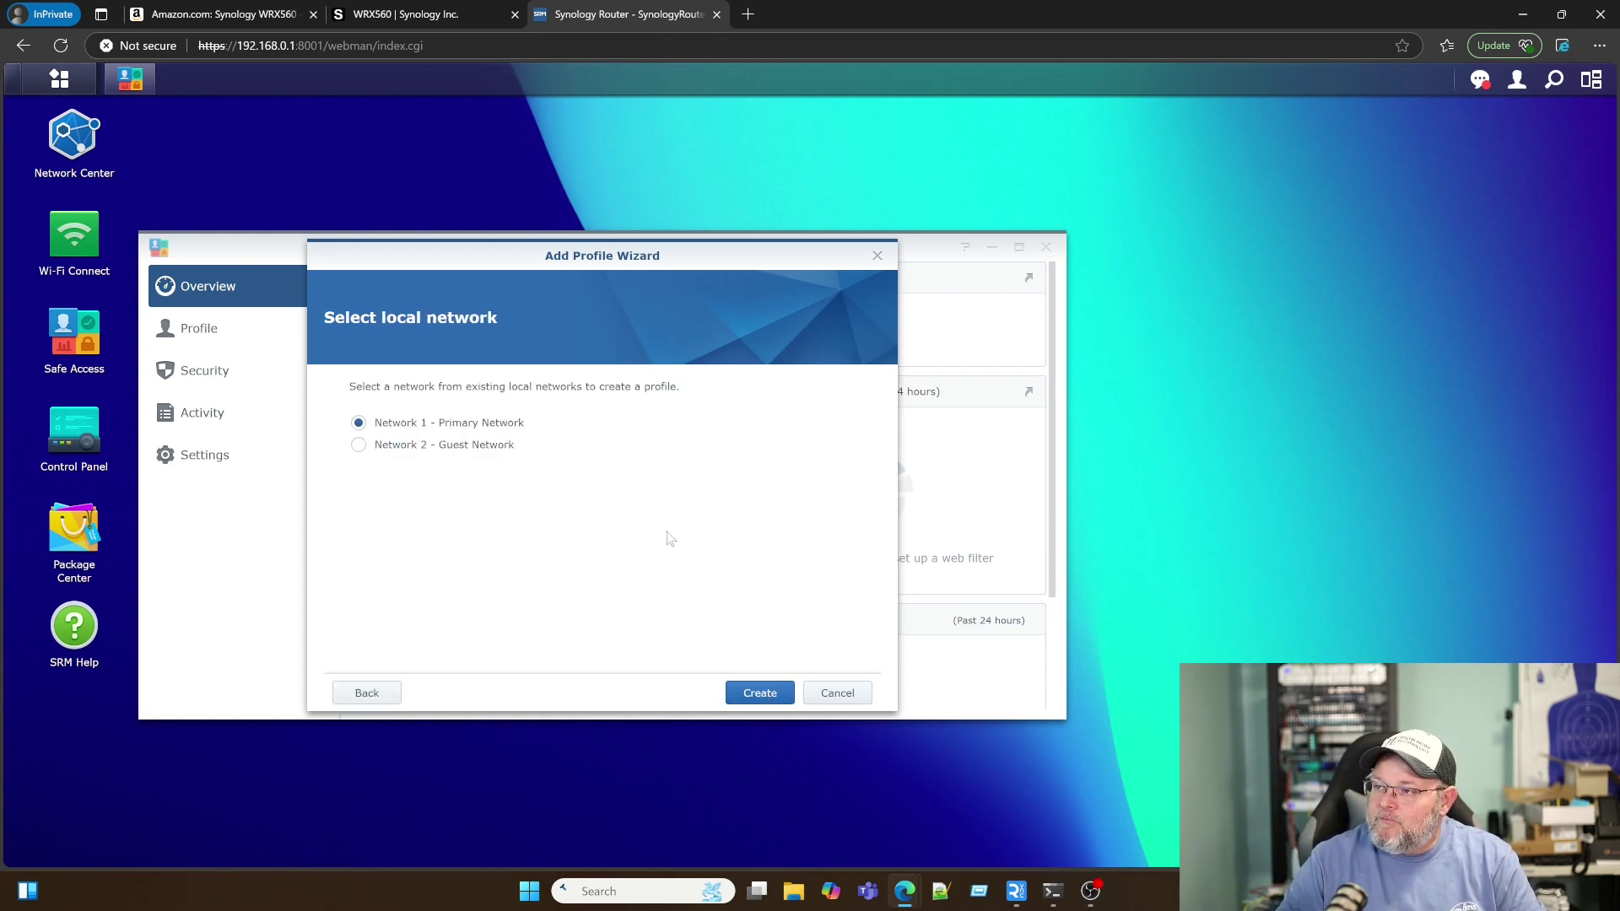
left_click(760, 692)
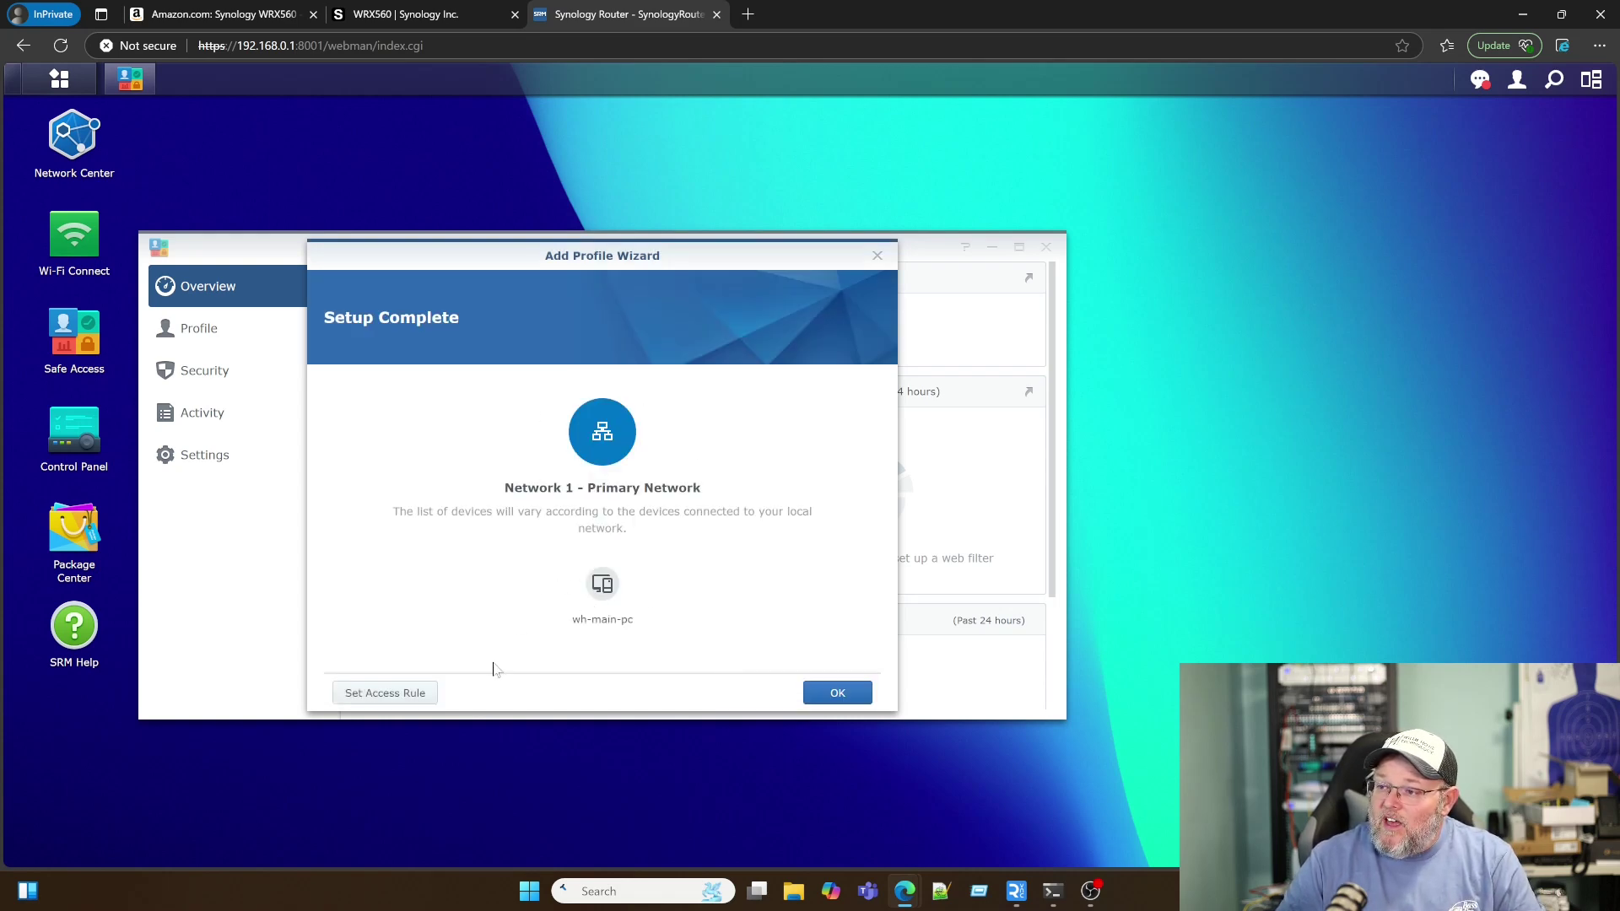
left_click(415, 694)
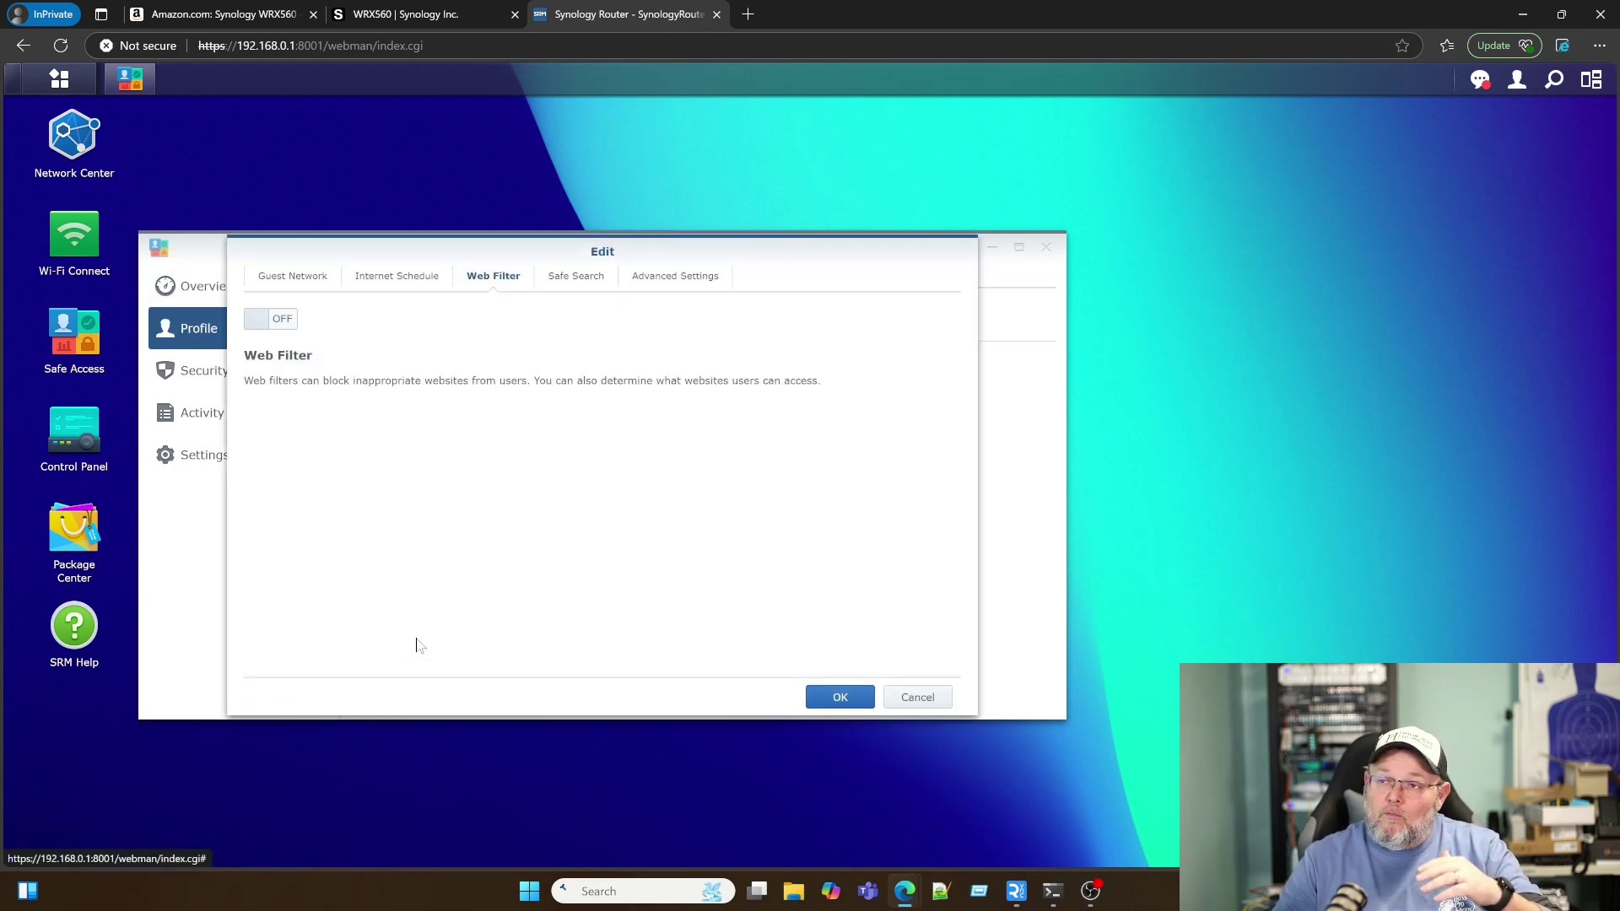
left_click(395, 281)
left_click(258, 319)
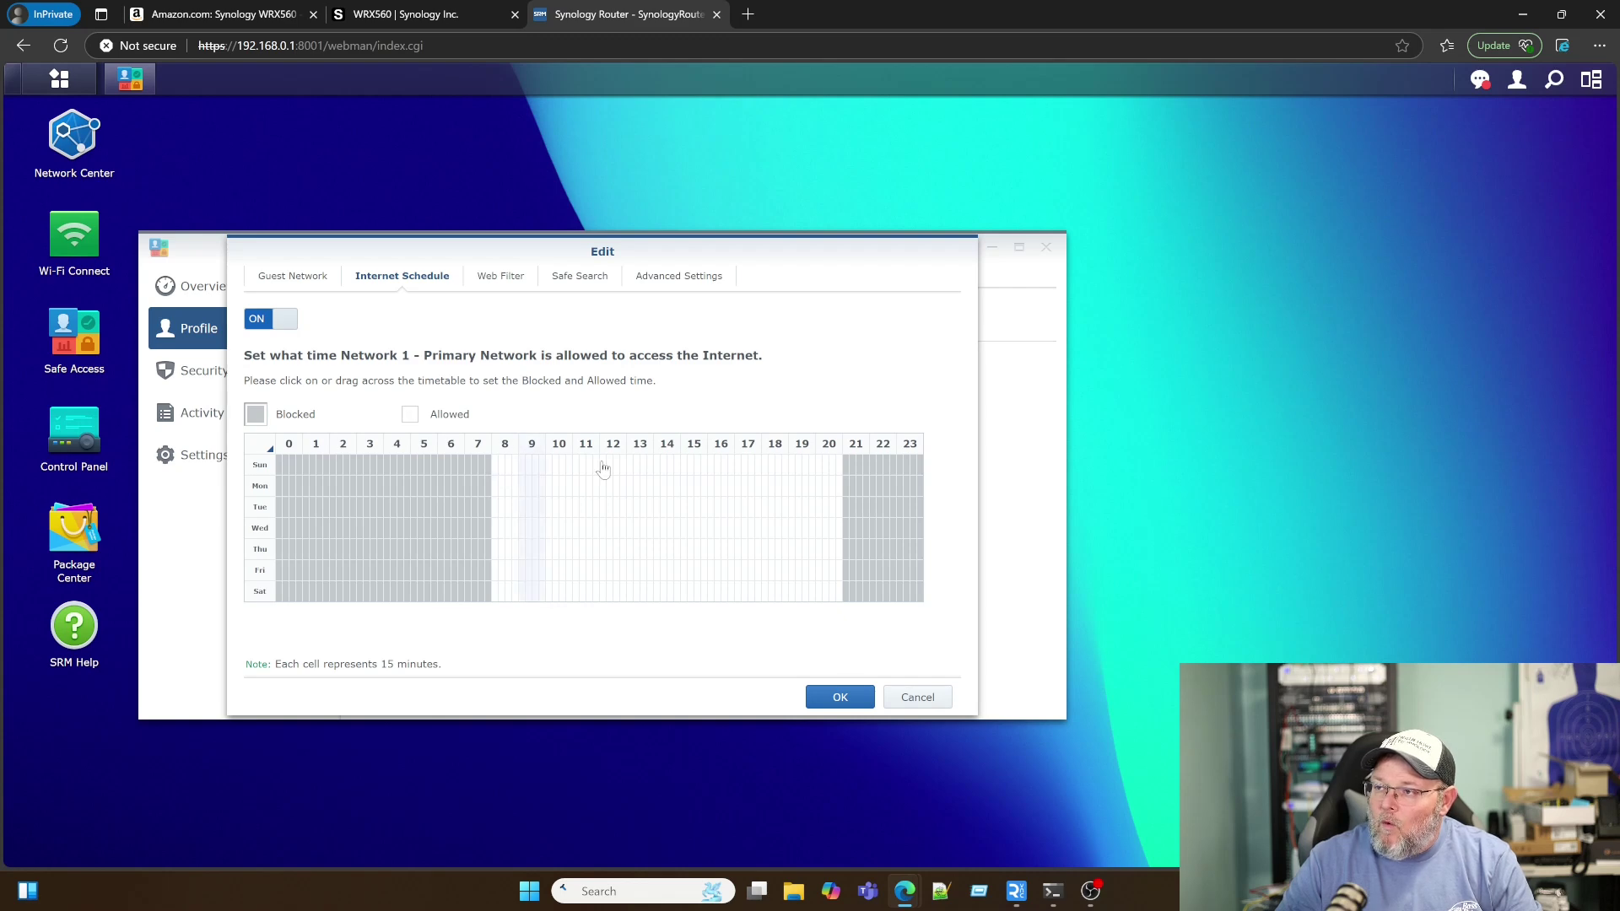
left_click(272, 328)
left_click(501, 277)
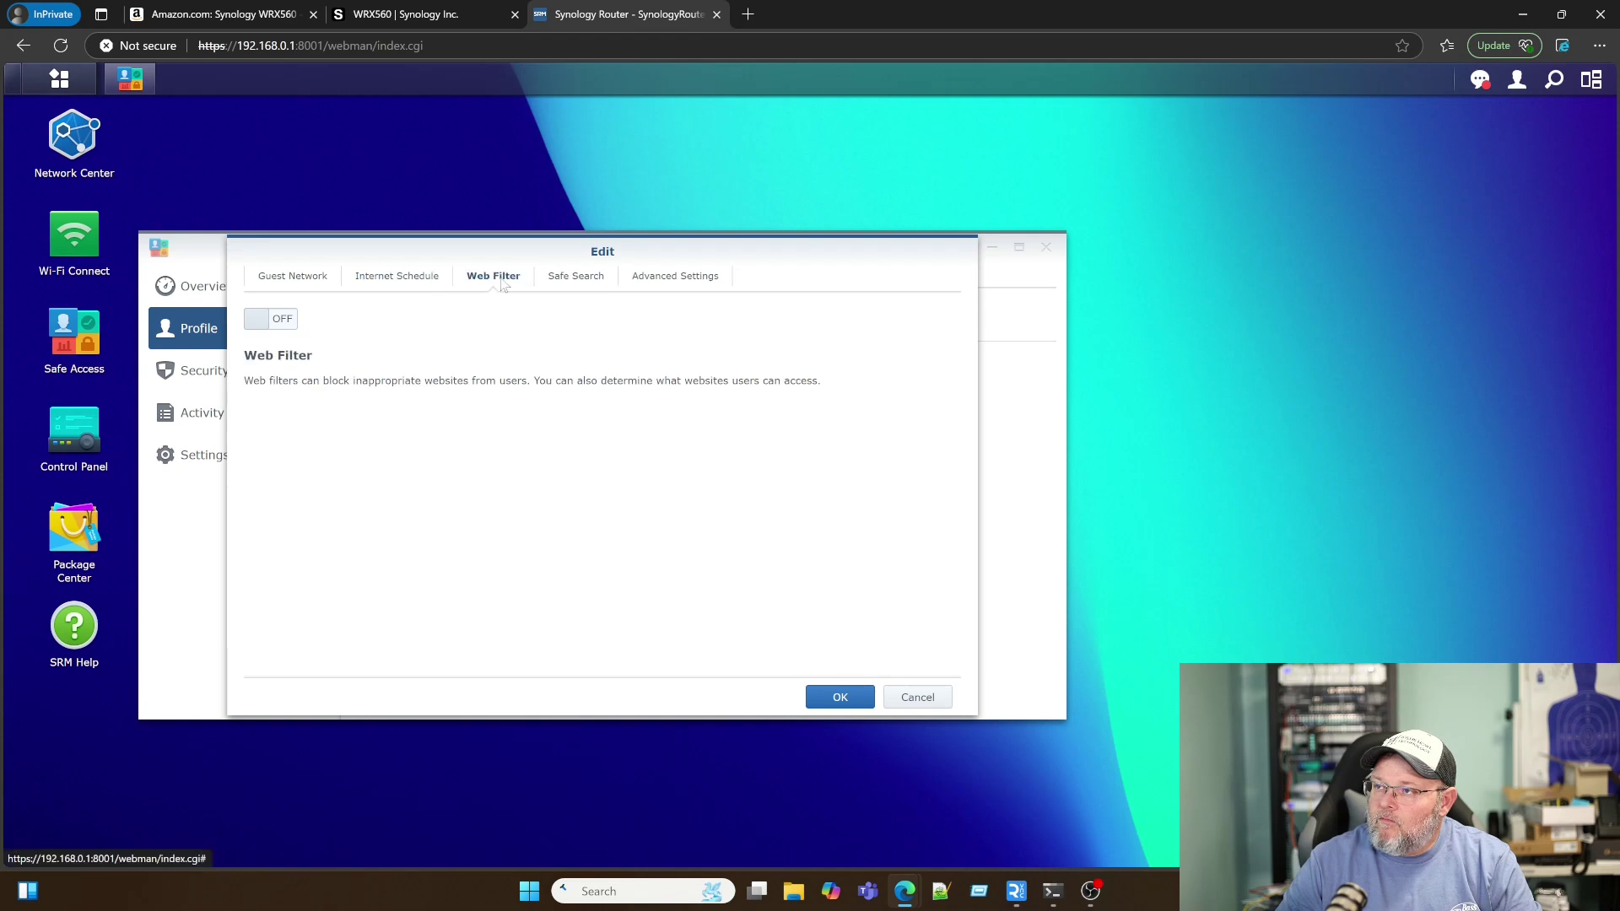
Step: Turn on Web Filter, dismiss the iCloud notice, try Child, Employee and Guest, then choose Custom
left_click(278, 324)
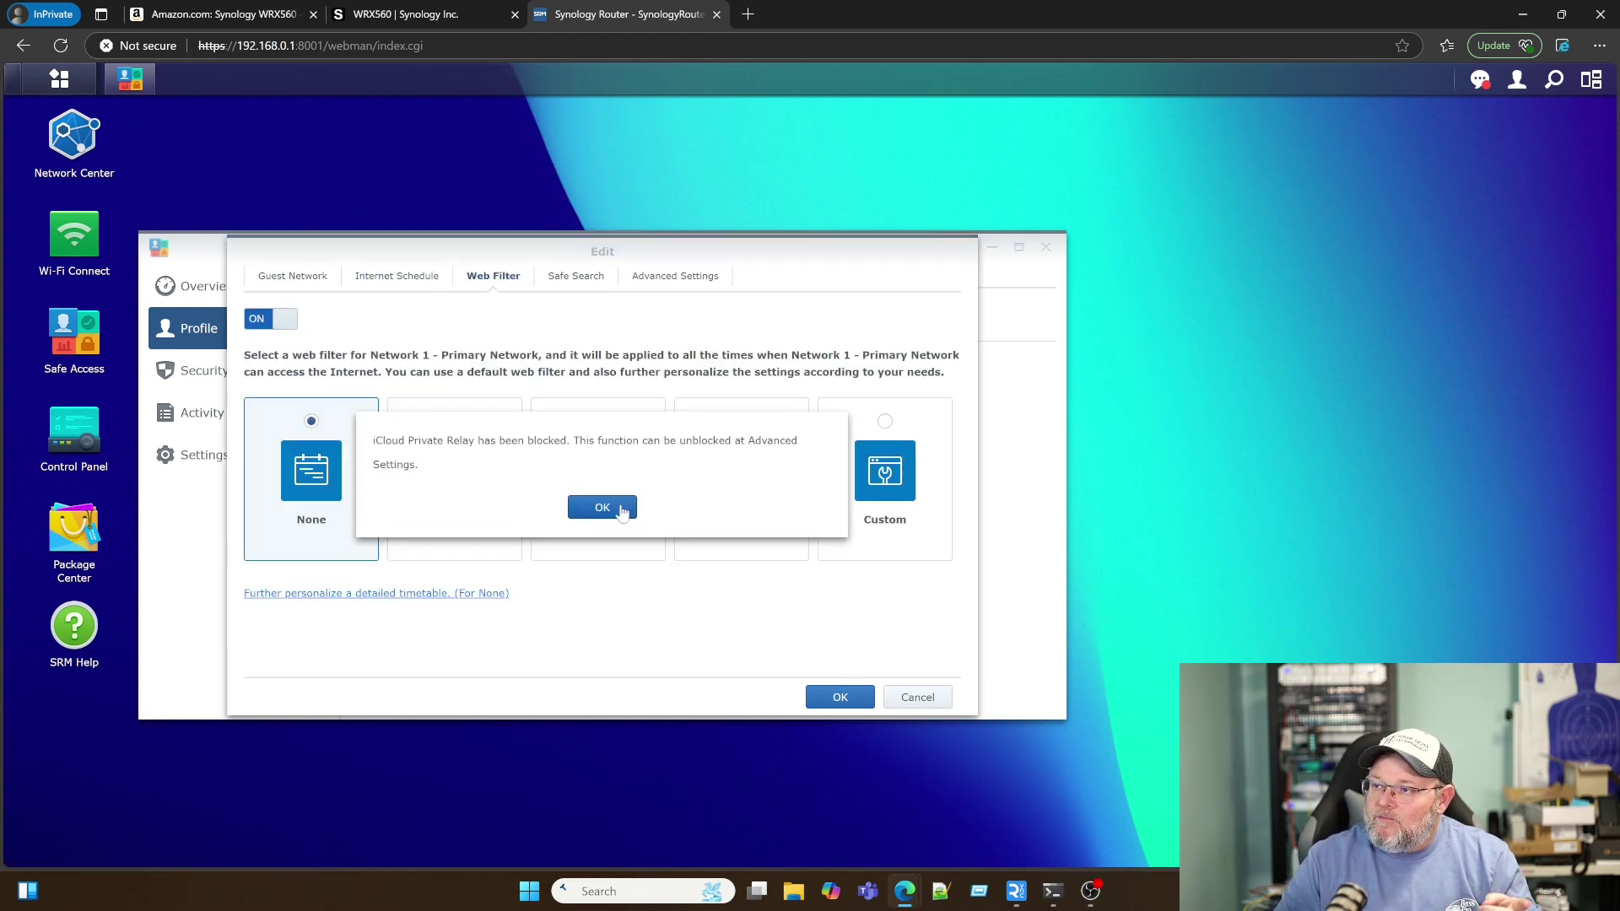
left_click(602, 507)
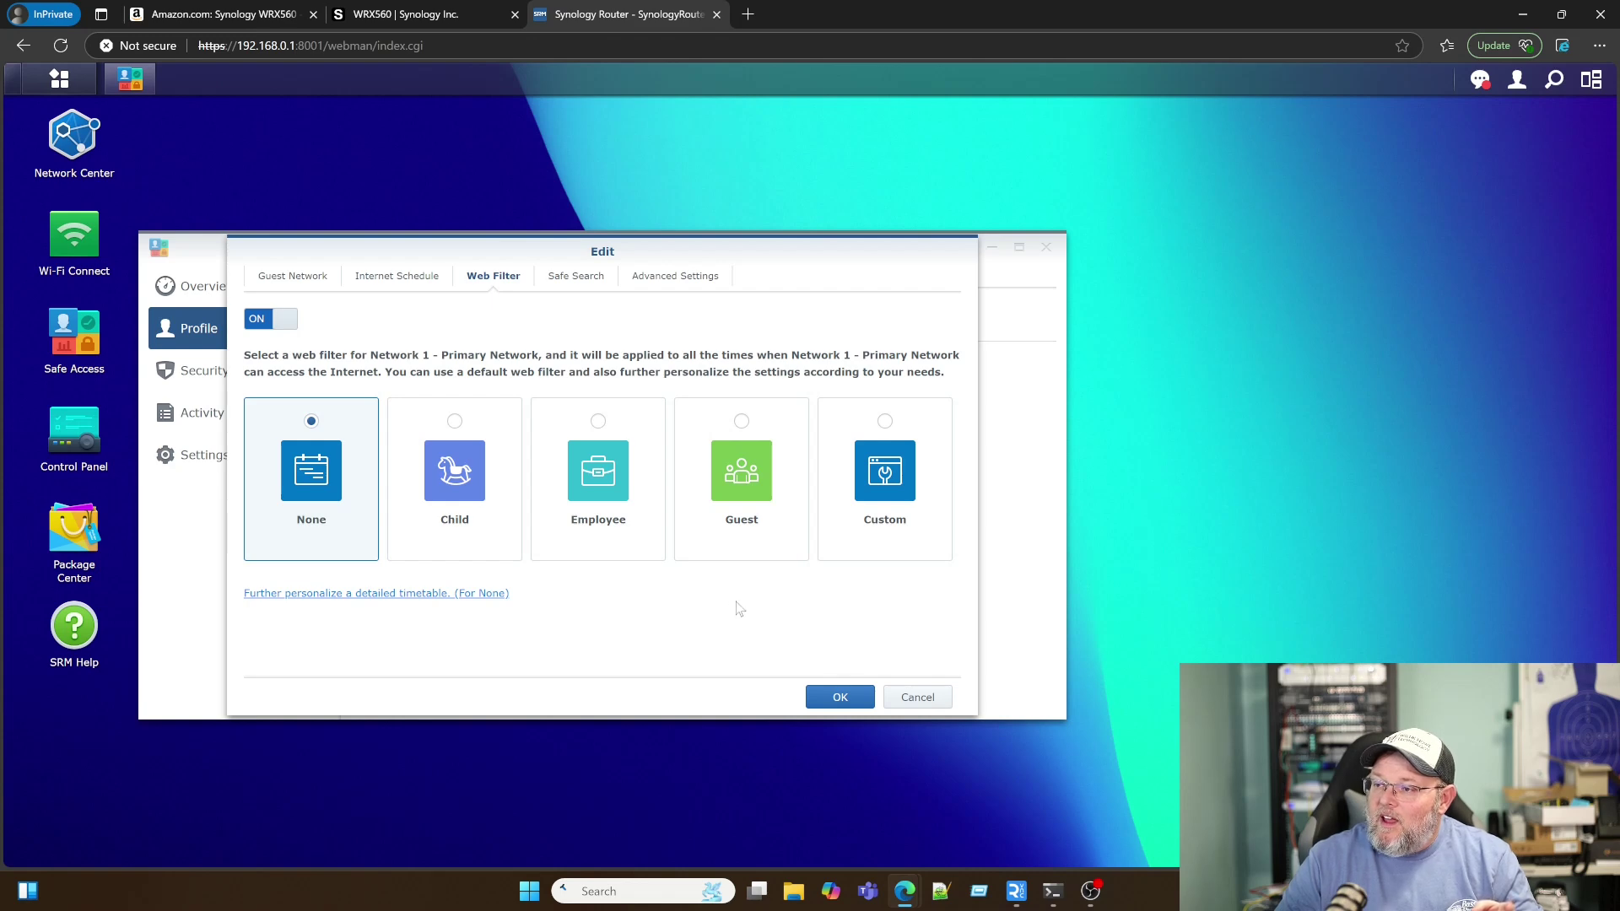
left_click(447, 507)
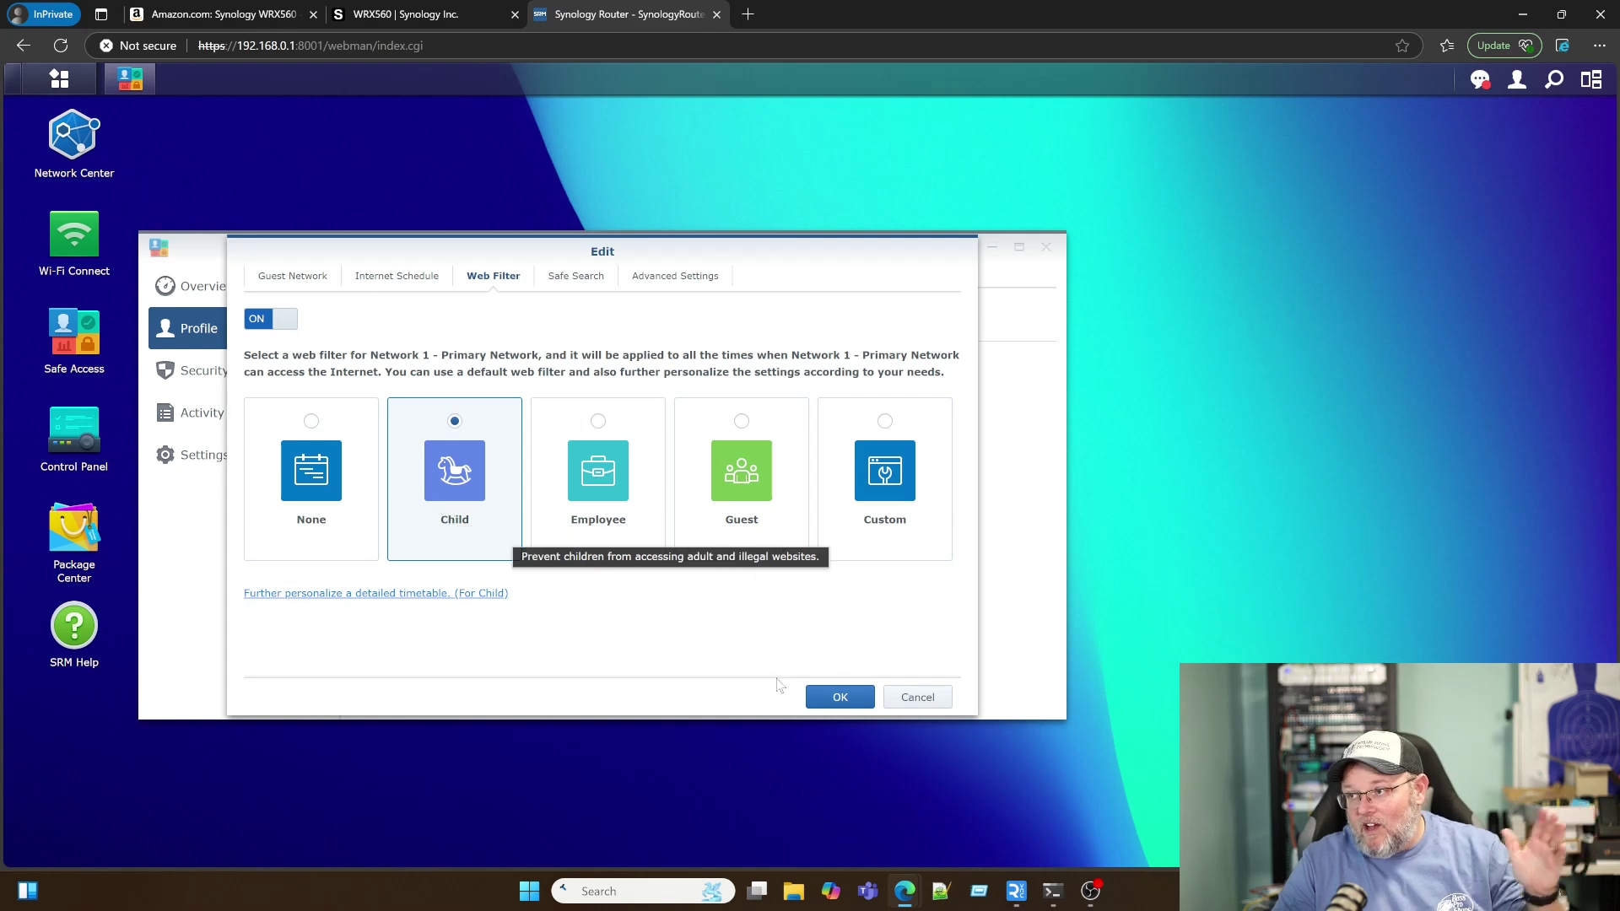
left_click(620, 499)
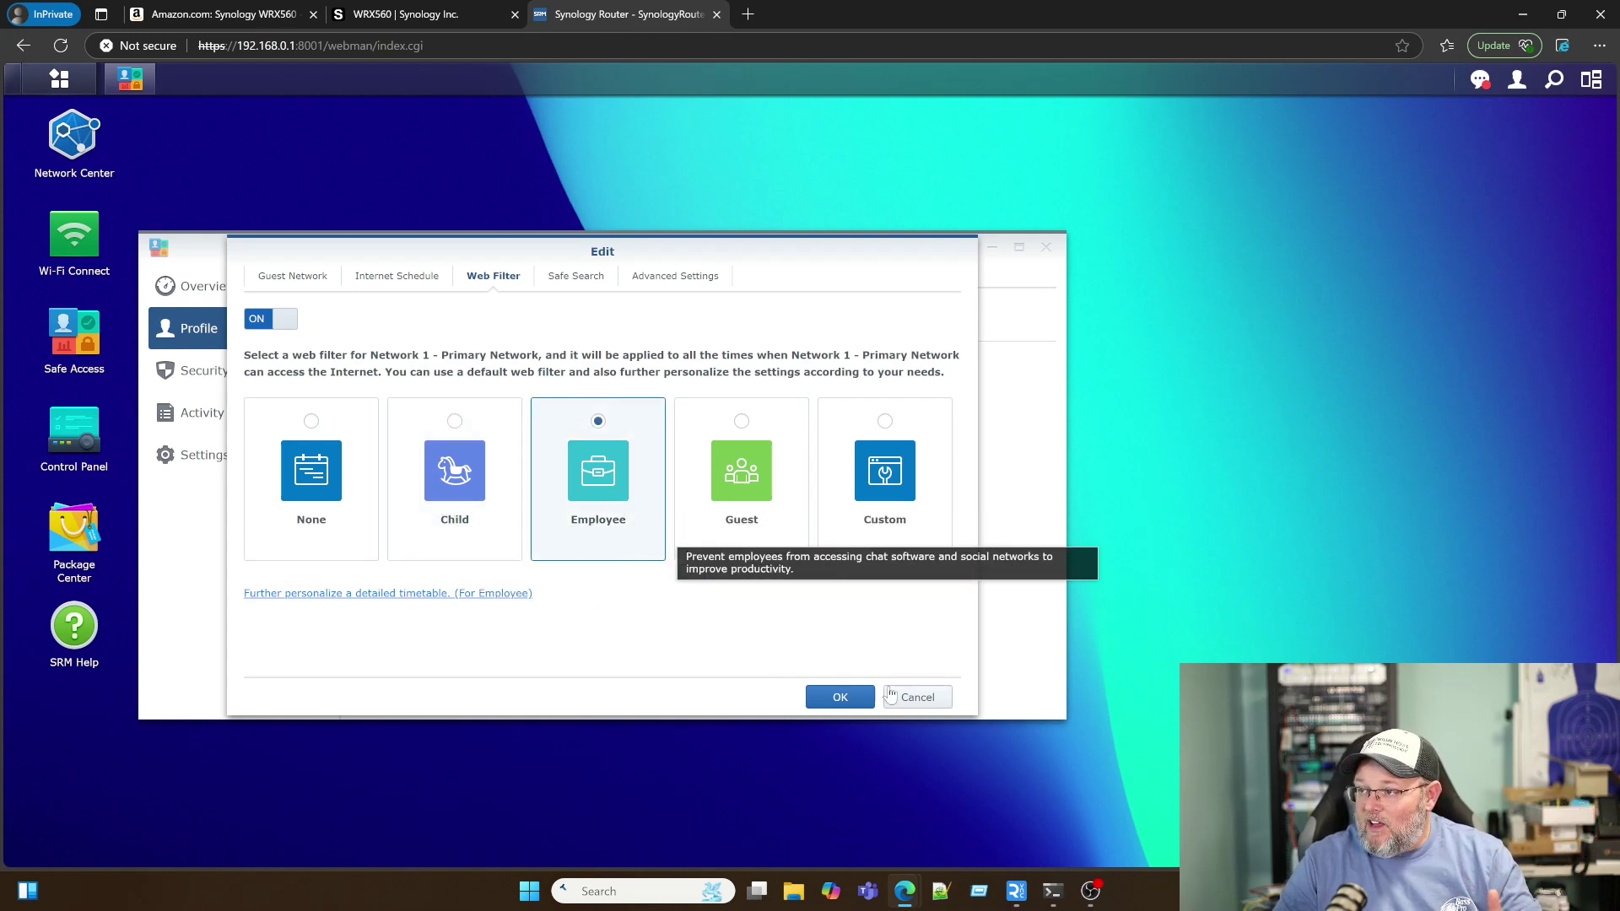
left_click(743, 468)
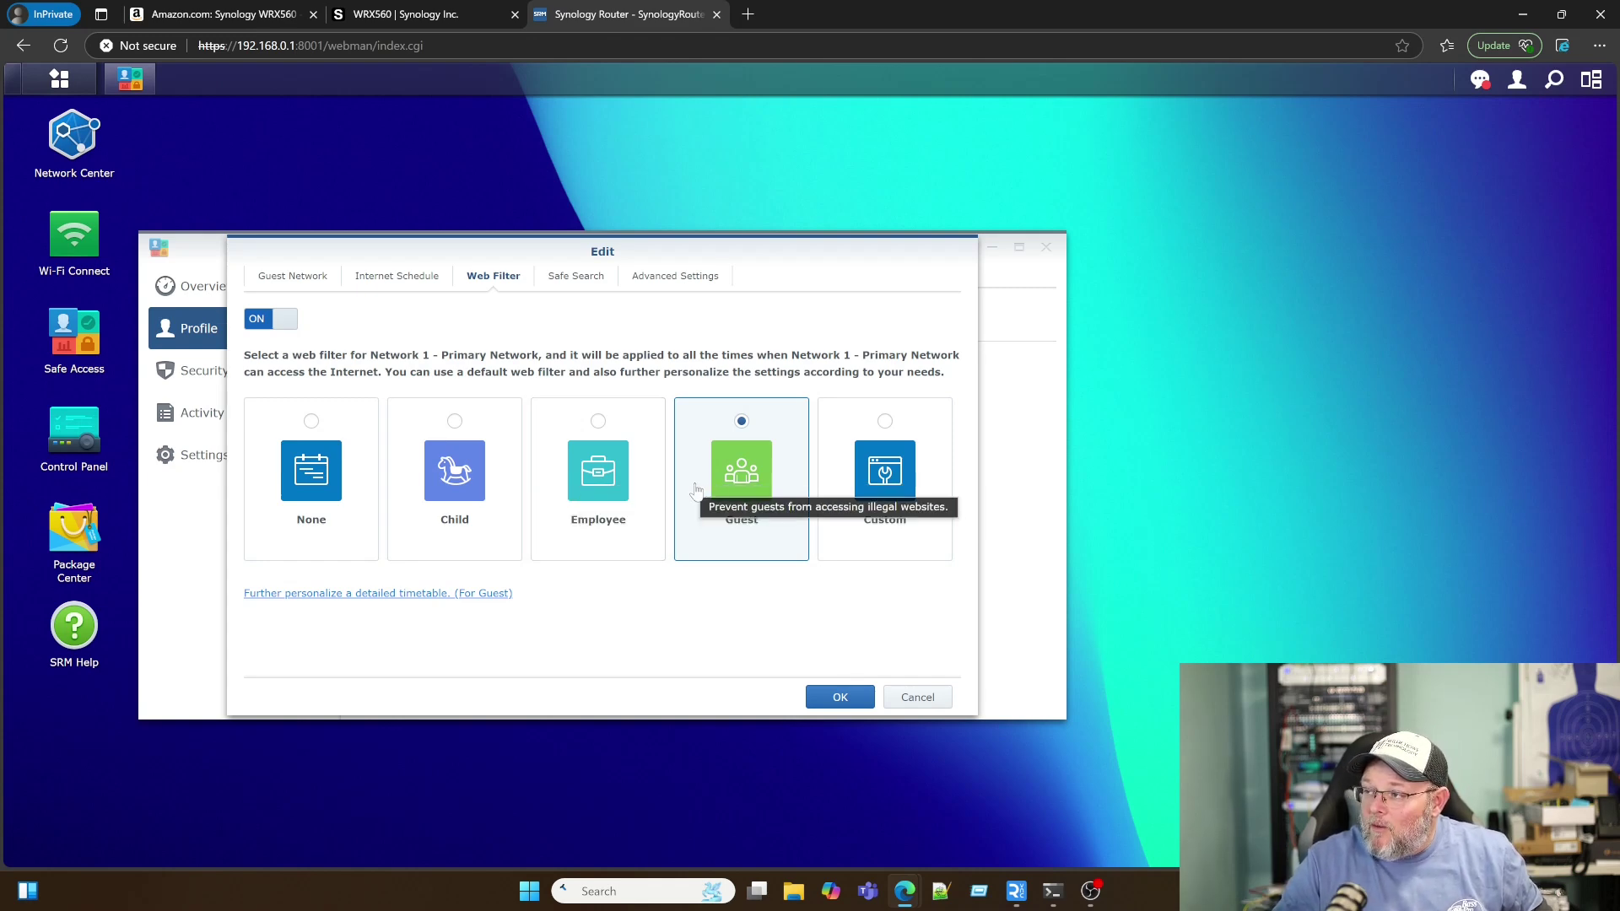
left_click(886, 500)
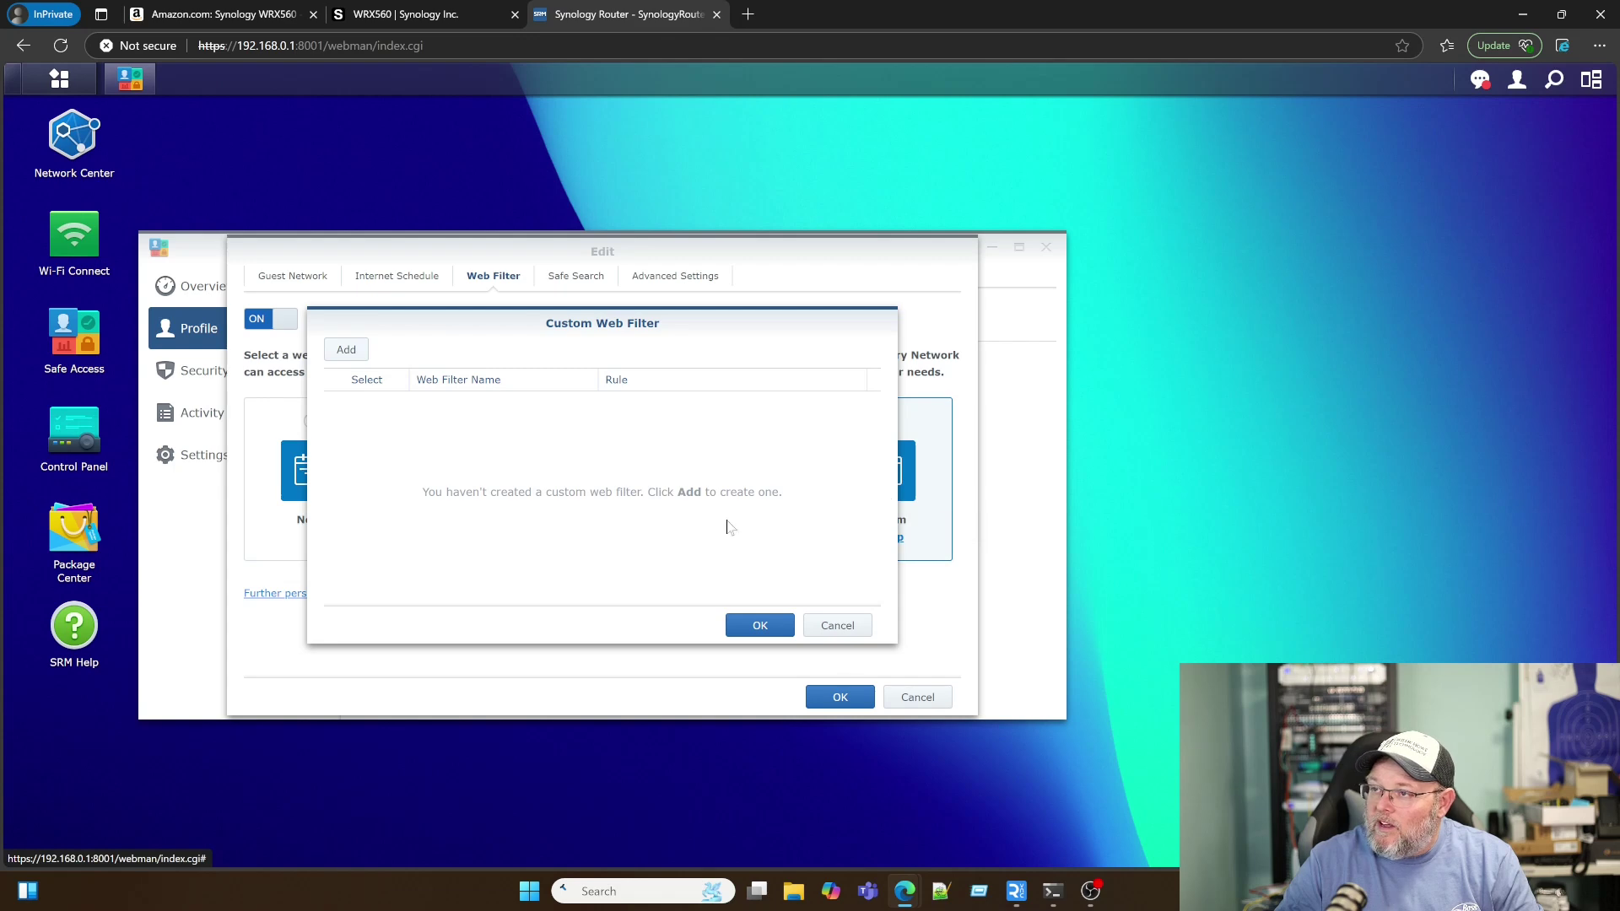
Step: Start a new custom web filter with the Block action and orange colour
left_click(348, 347)
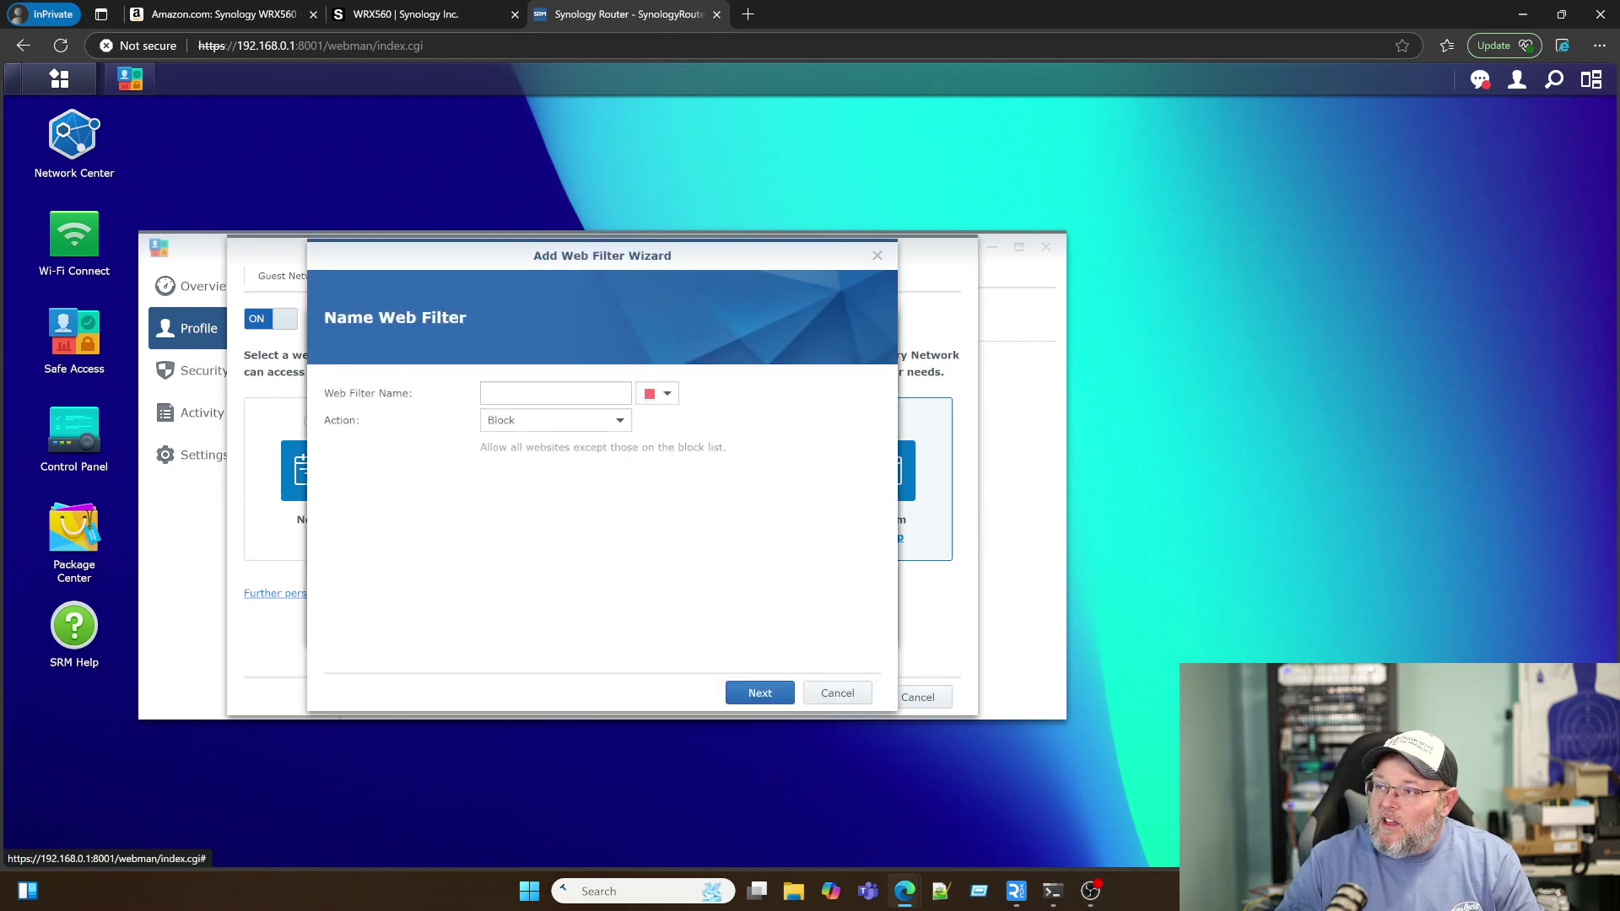
left_click(619, 422)
left_click(618, 422)
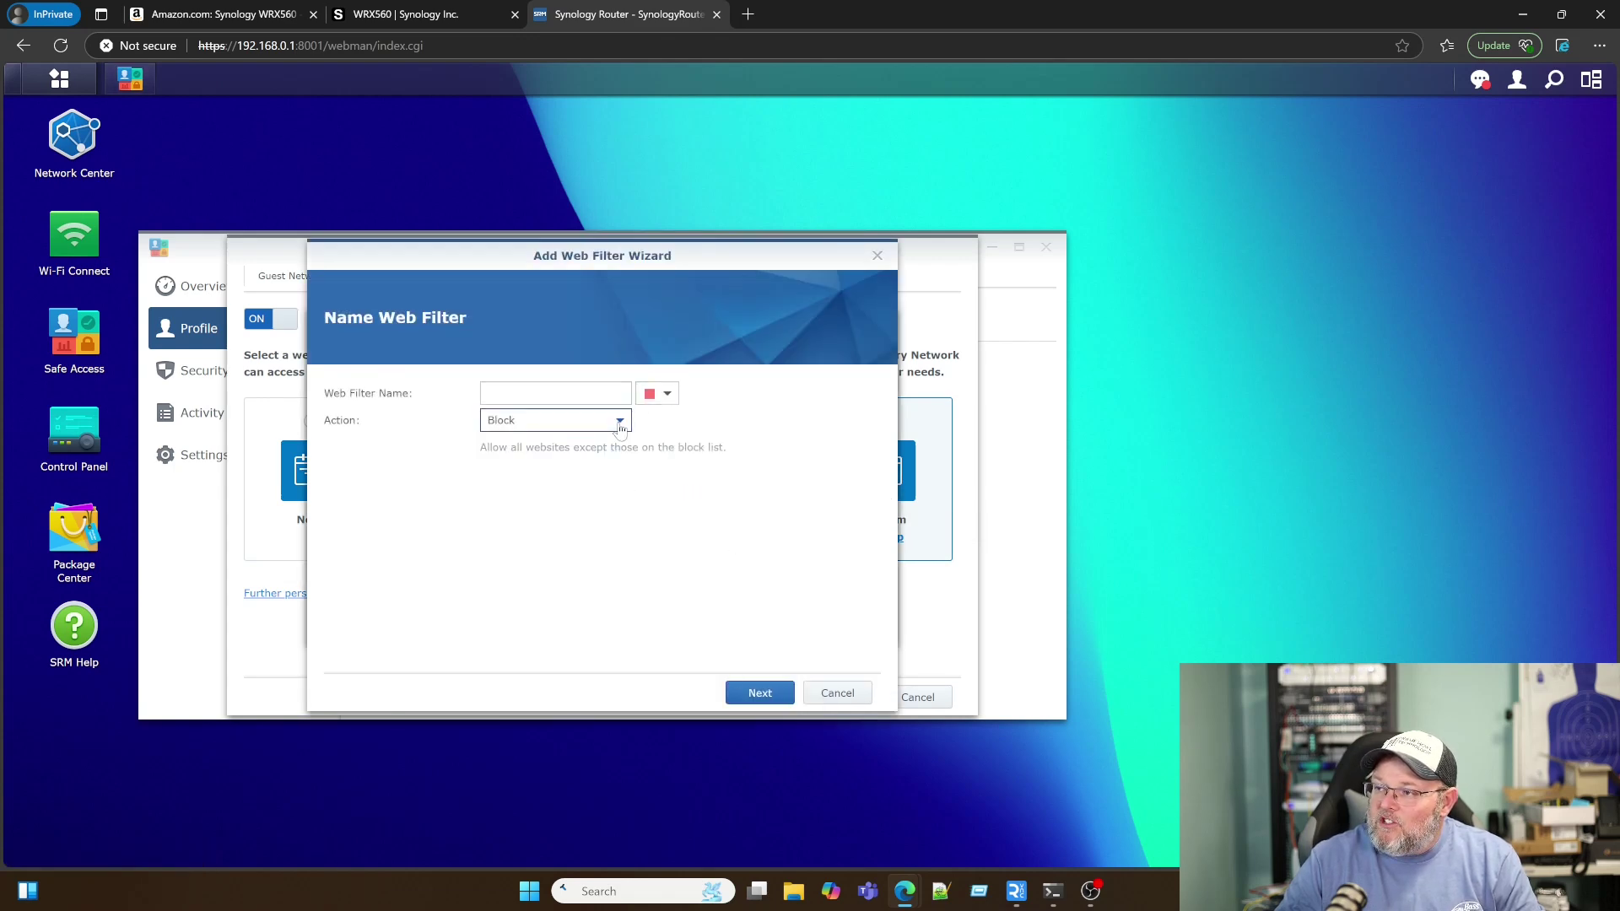
left_click(667, 395)
left_click(657, 445)
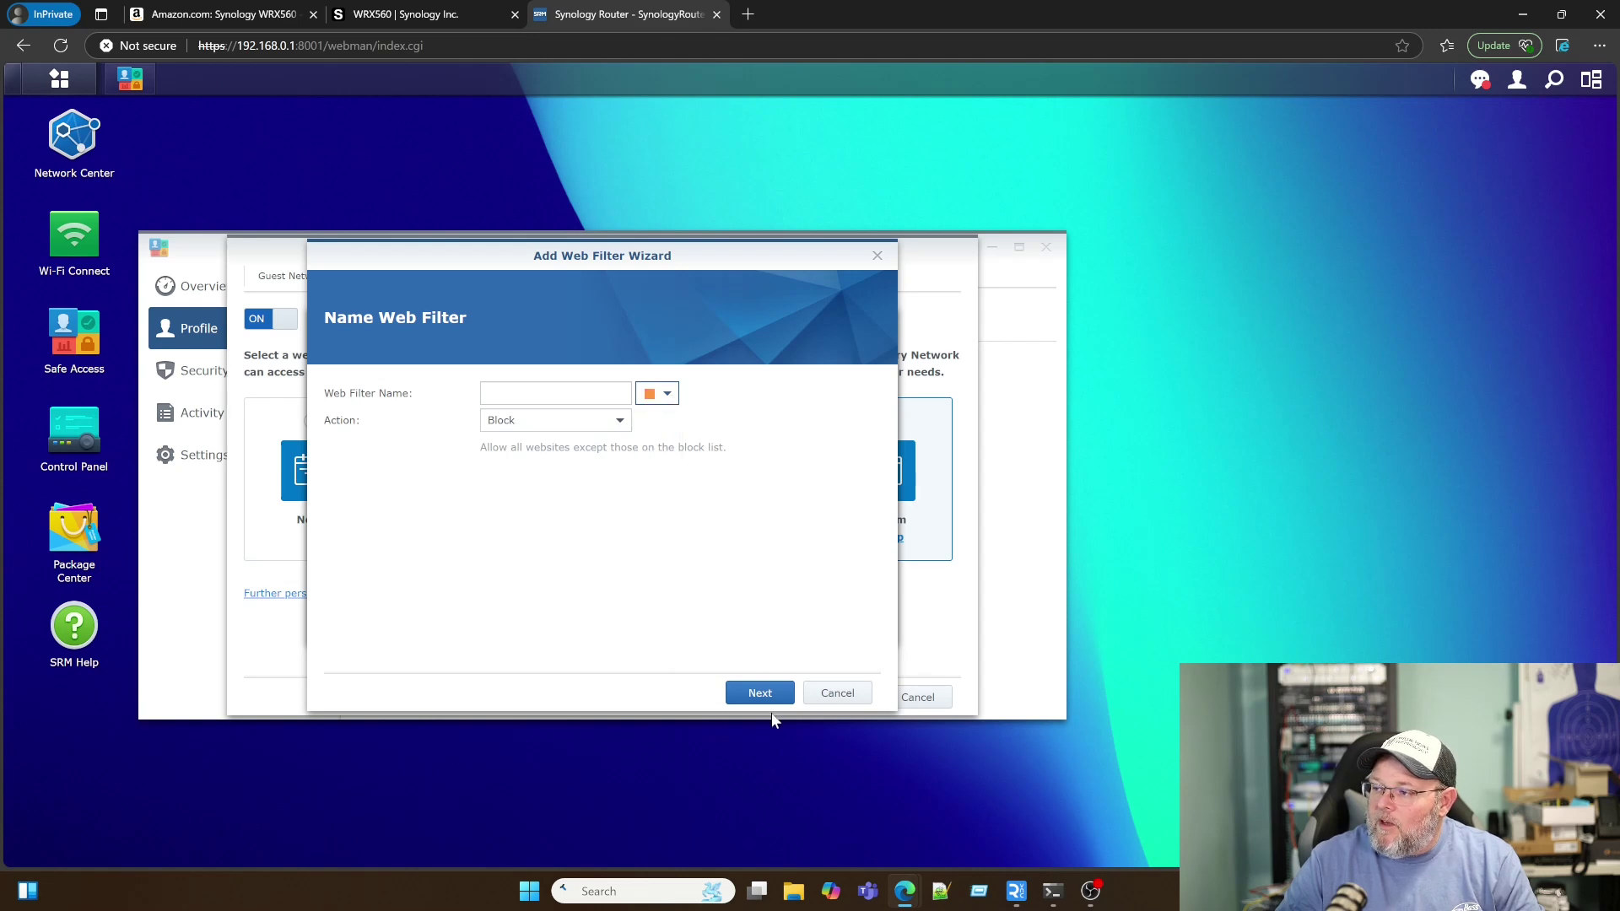
left_click(760, 693)
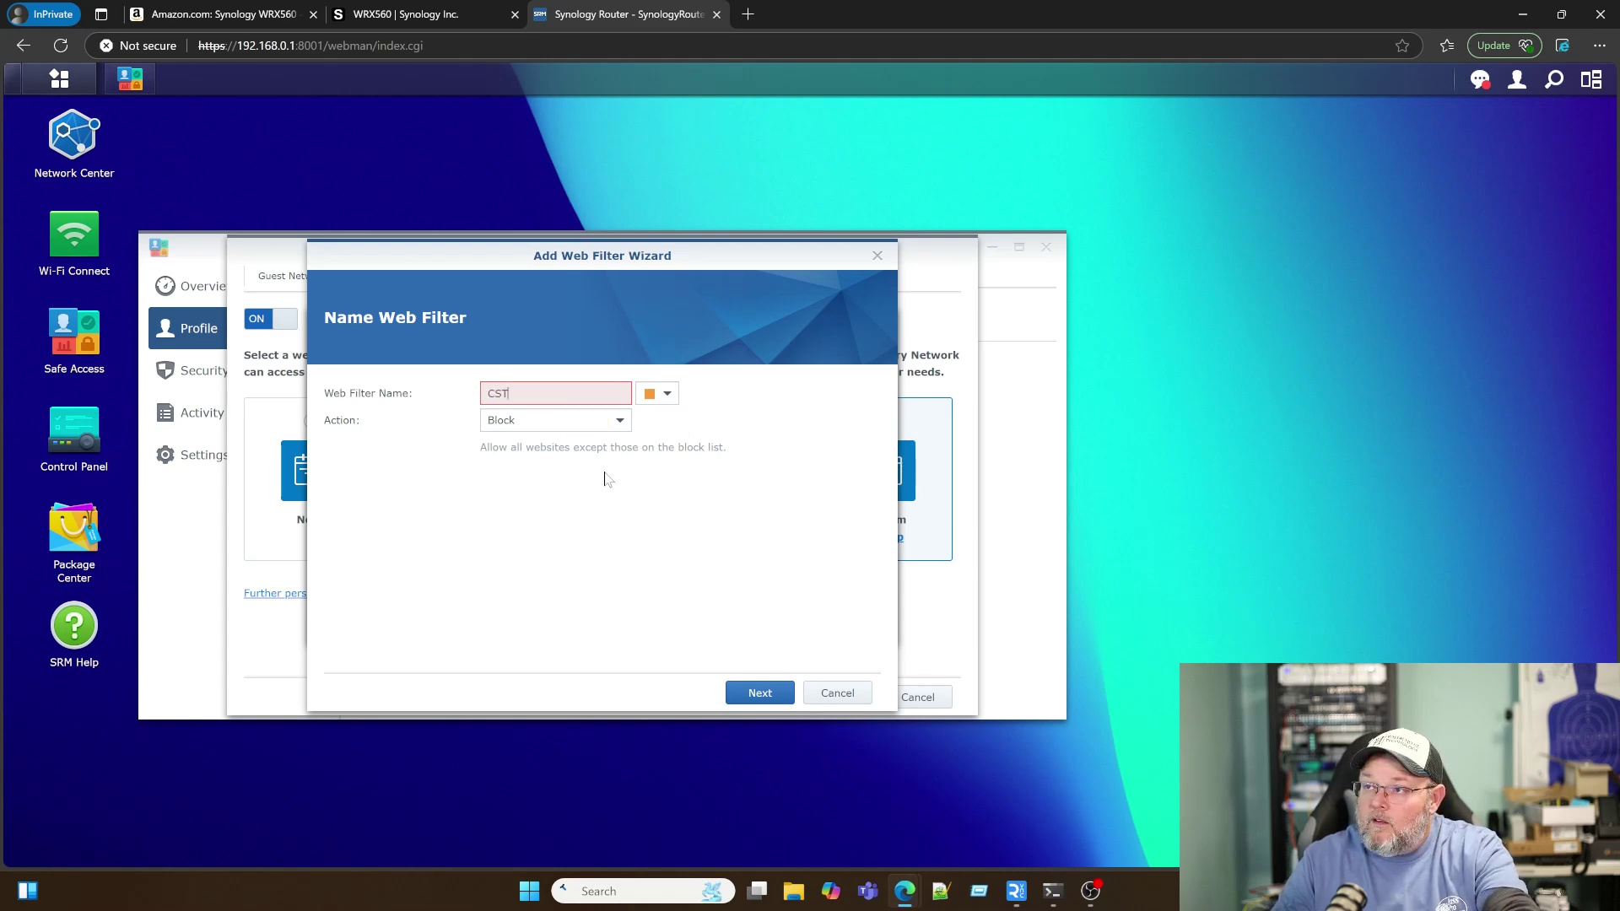
left_click(762, 690)
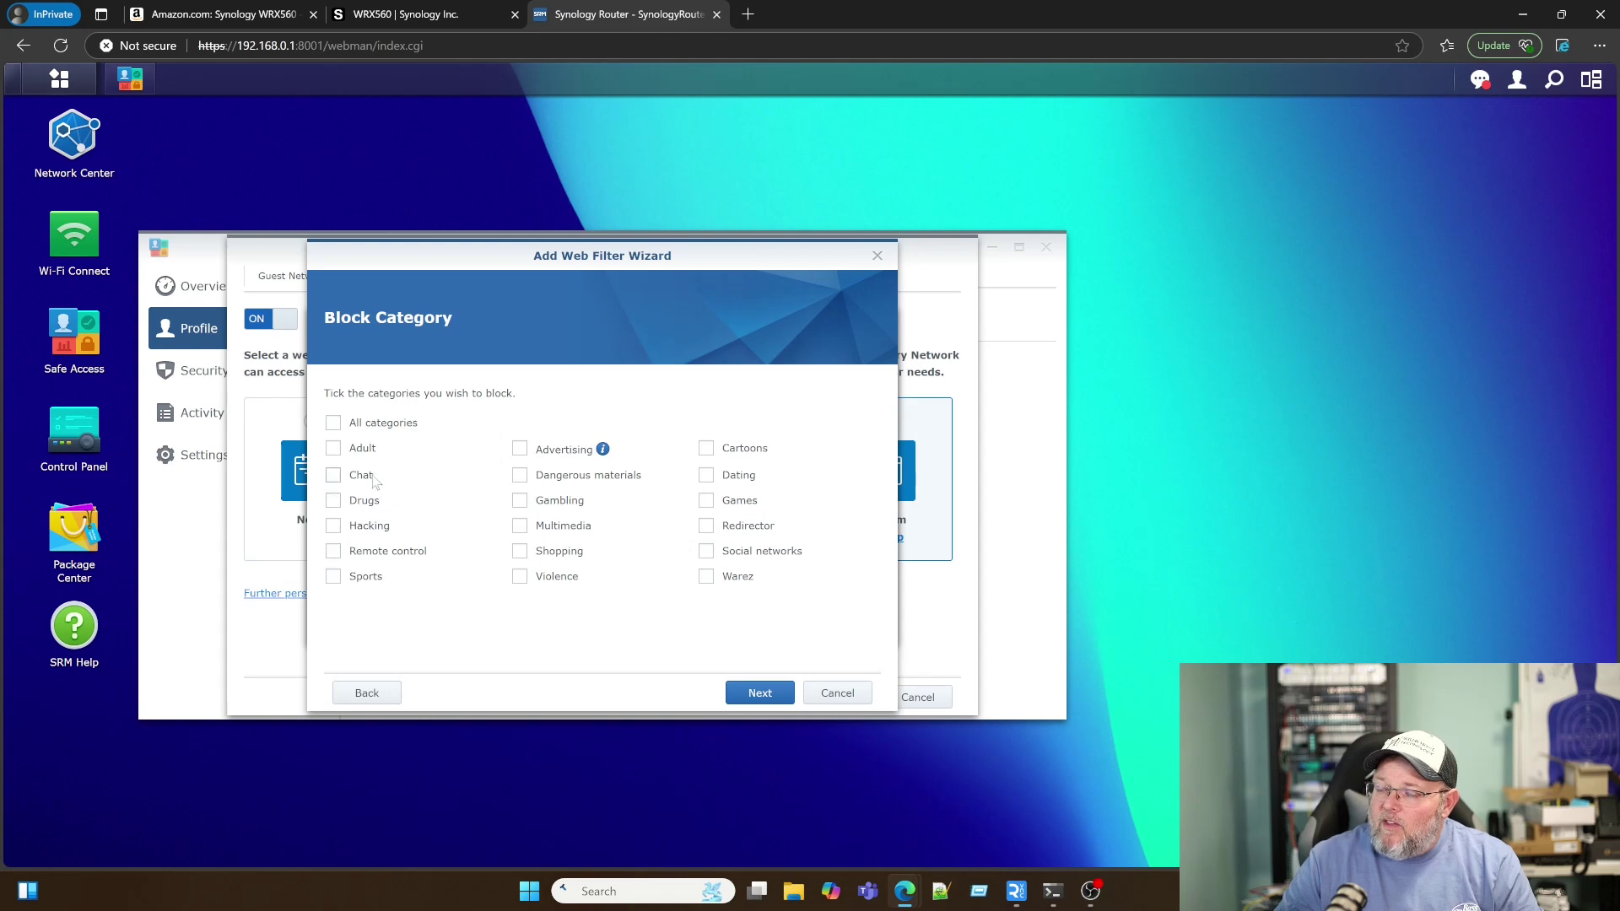
Step: Set CSTM to block the Advertising category, finish the wizard, and confirm it for the profile
left_click(335, 424)
left_click(335, 424)
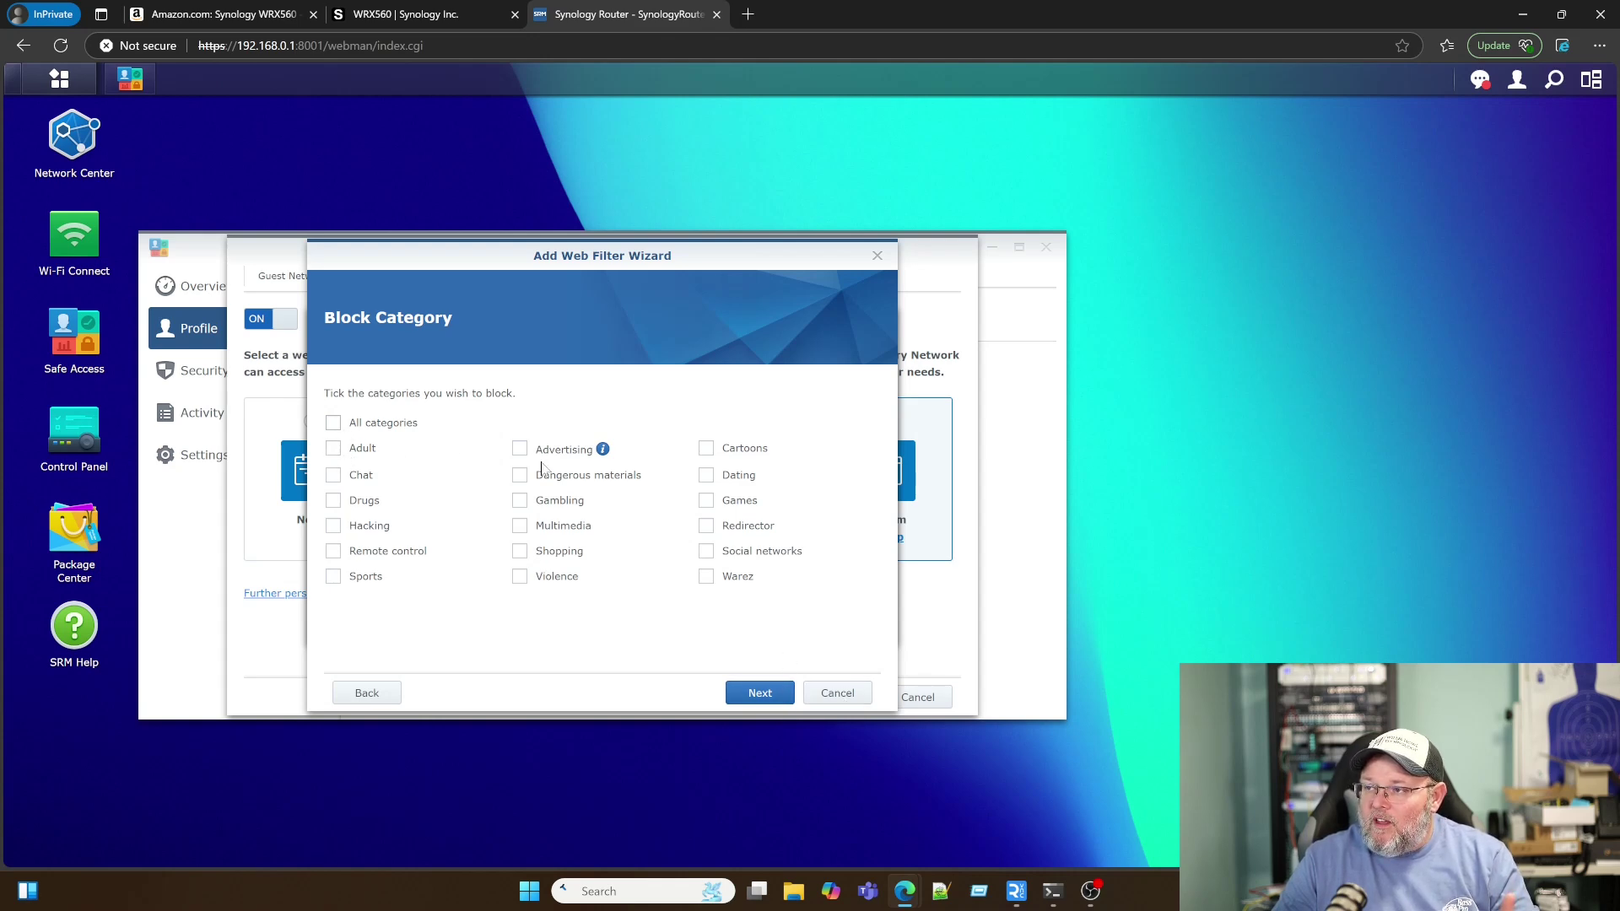
left_click(758, 693)
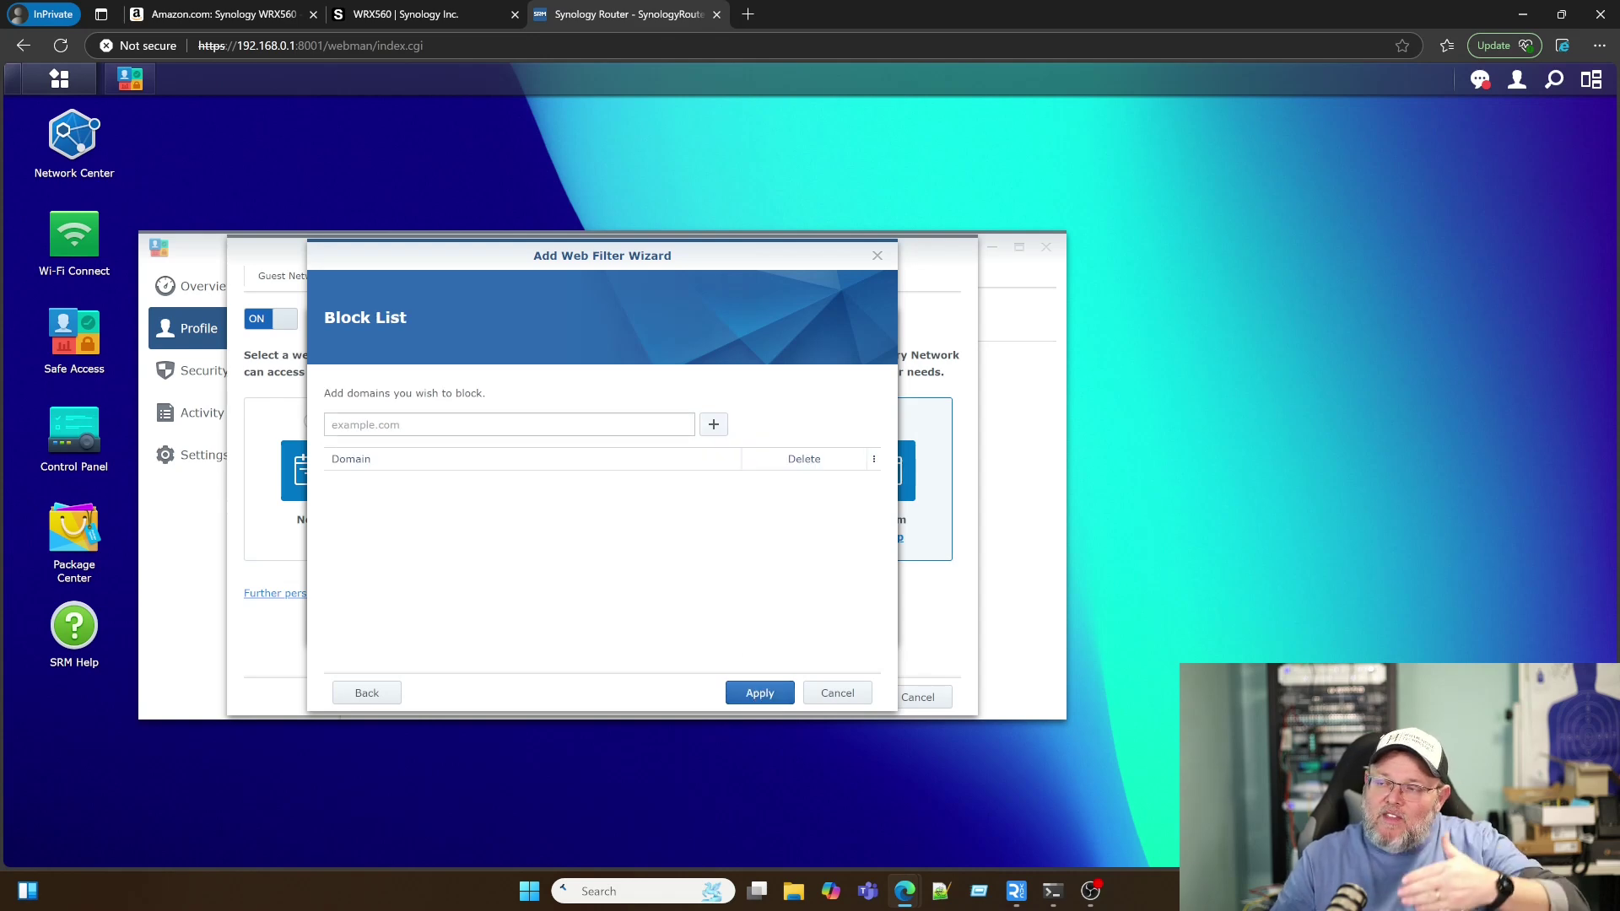
left_click(759, 693)
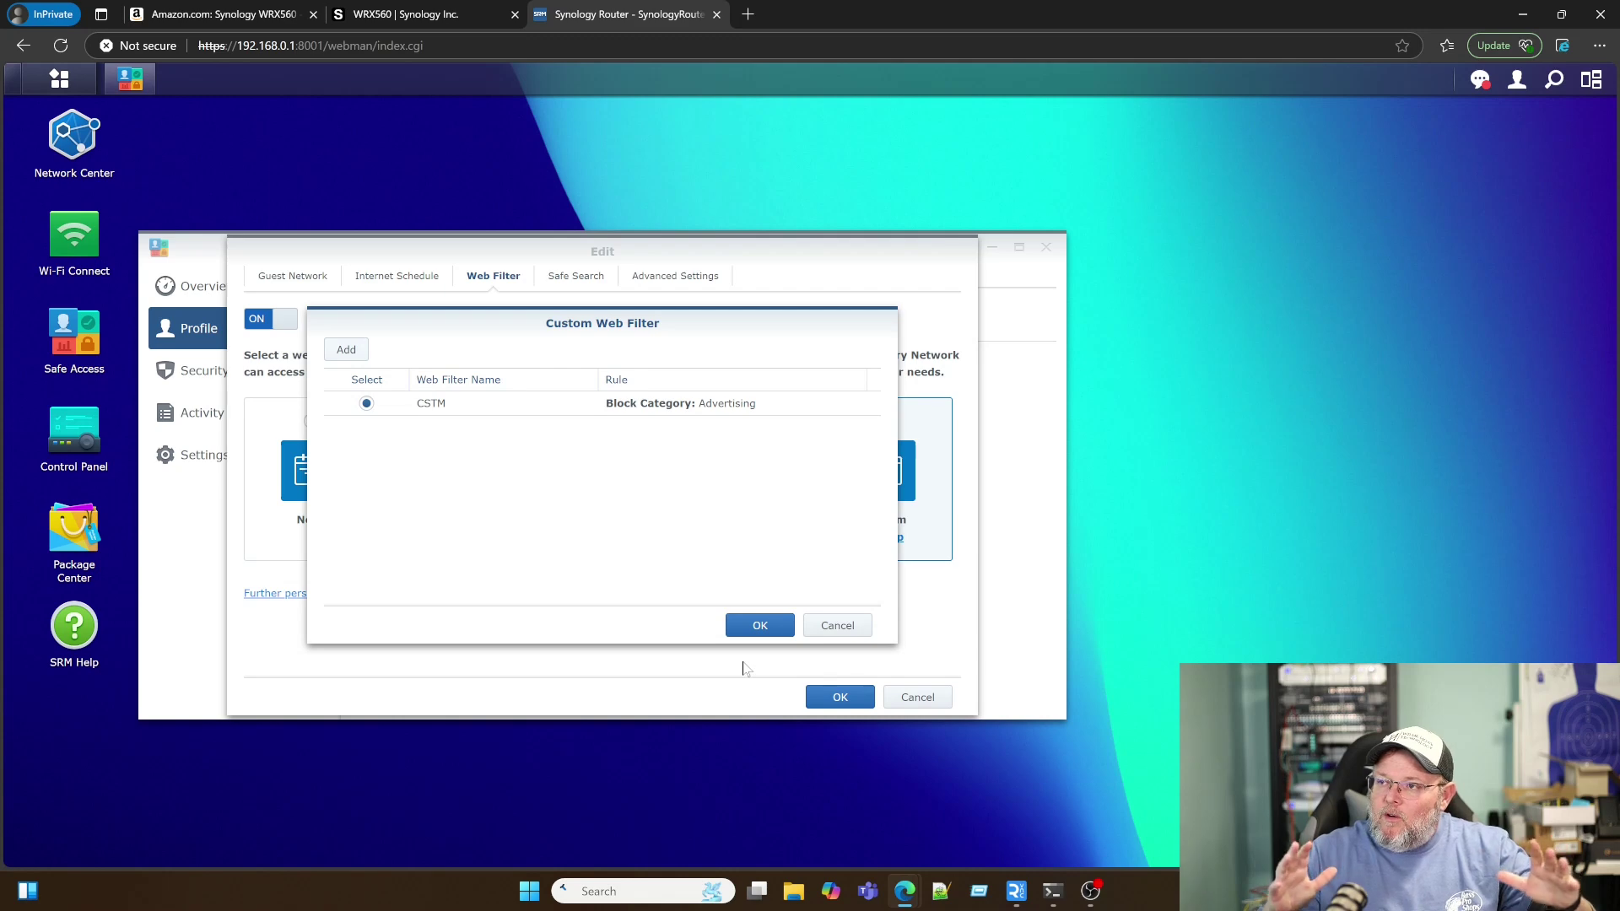
left_click(734, 625)
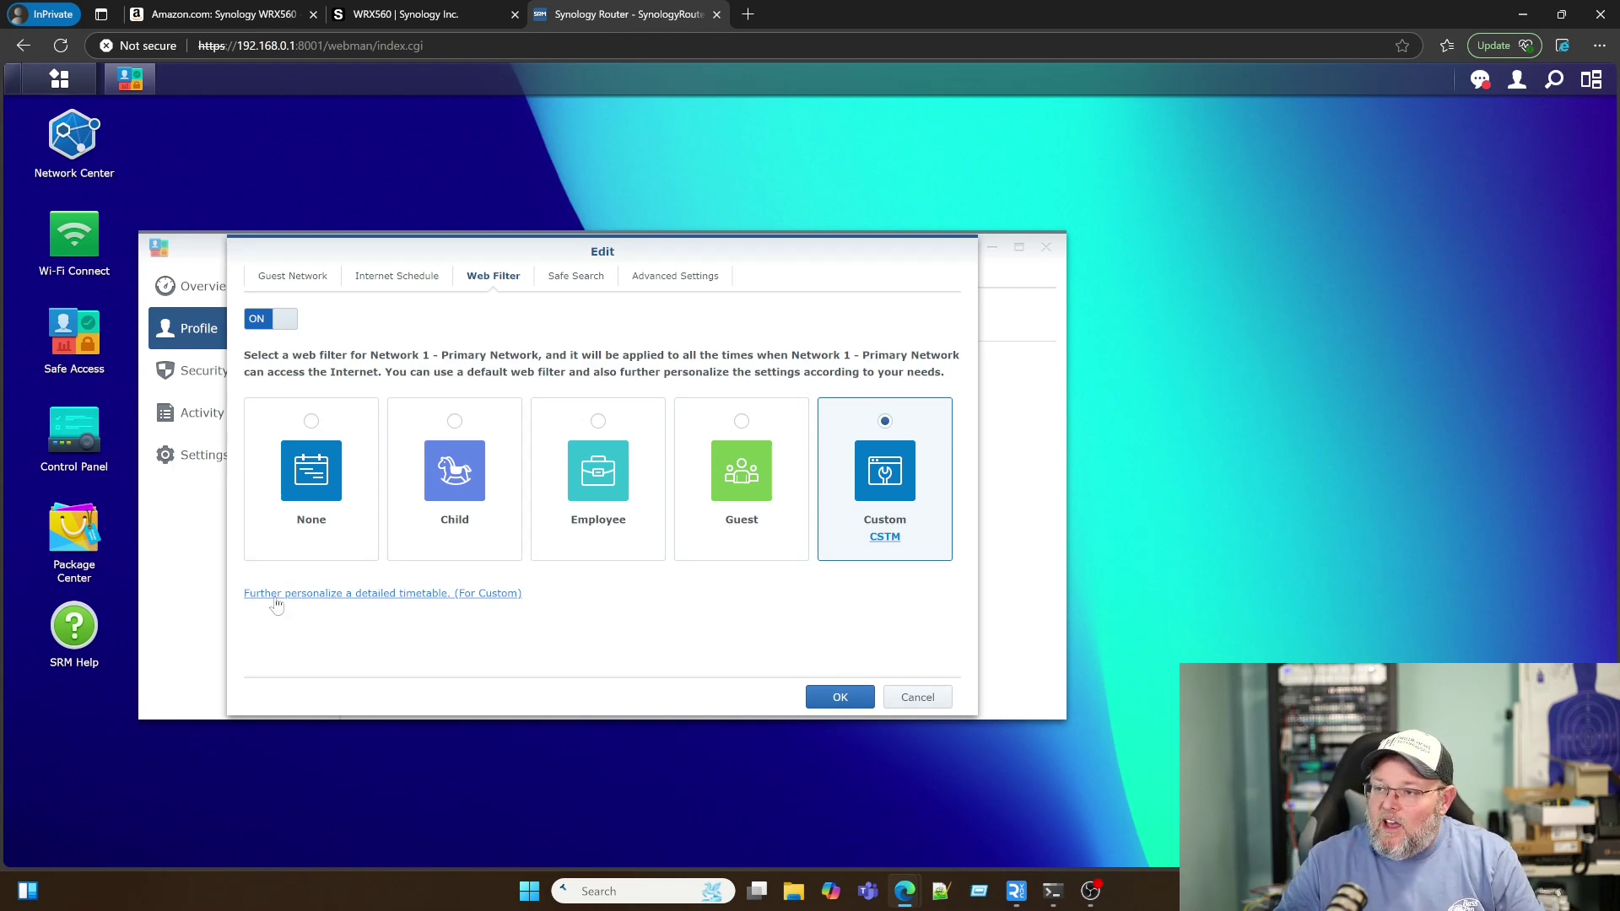
Step: Check the filter's weekly timetable without changes, then go to Safe Search
left_click(439, 600)
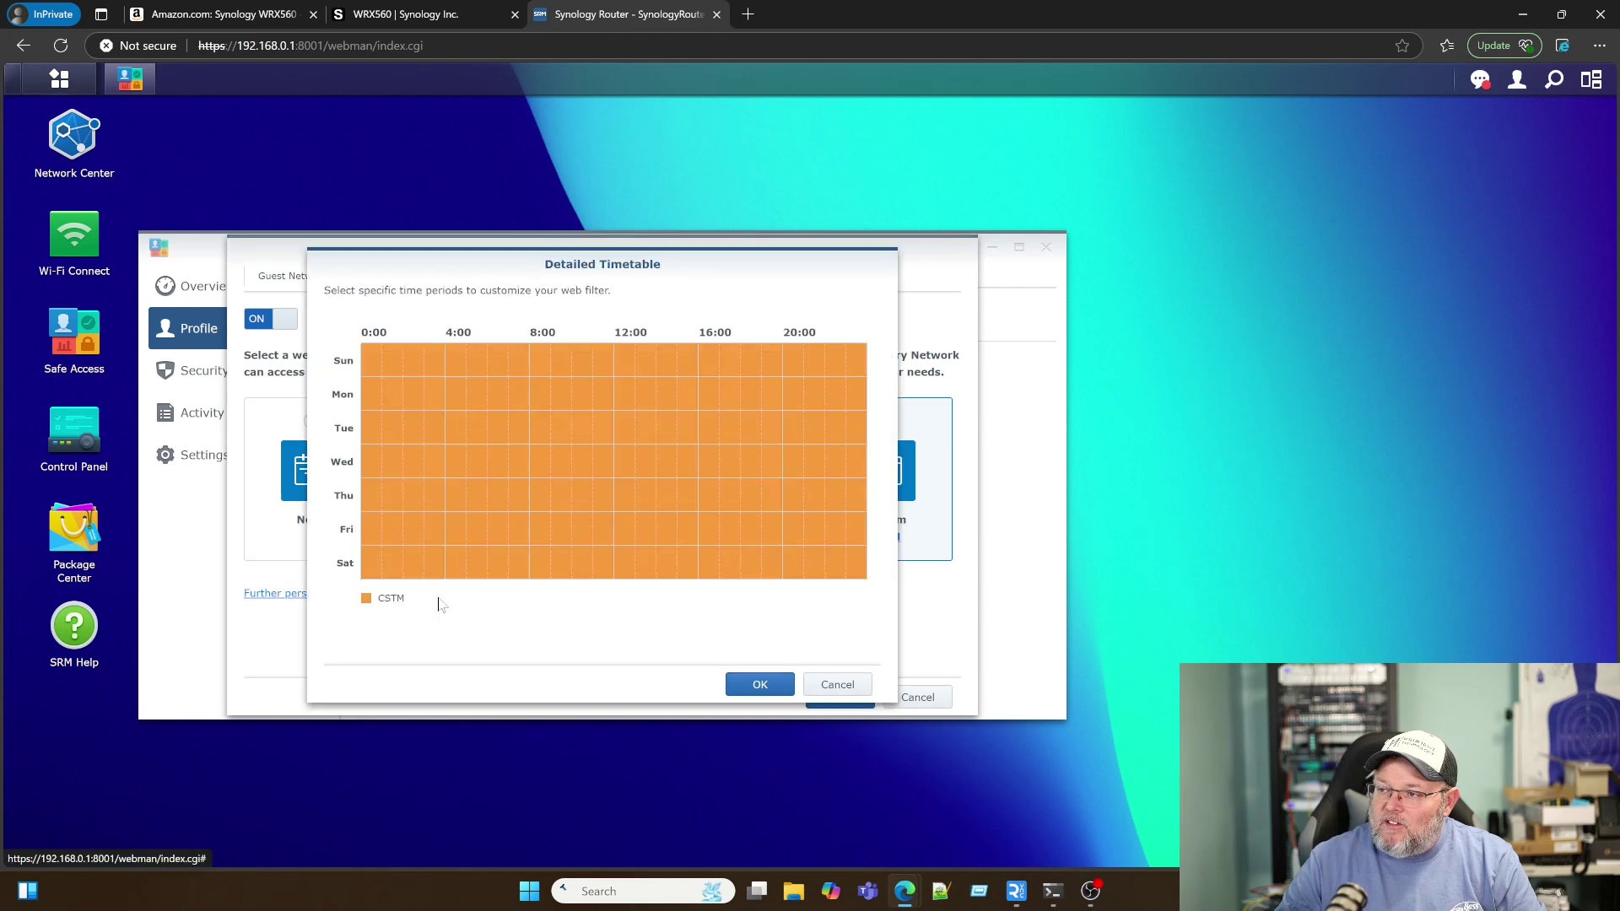
left_click(839, 686)
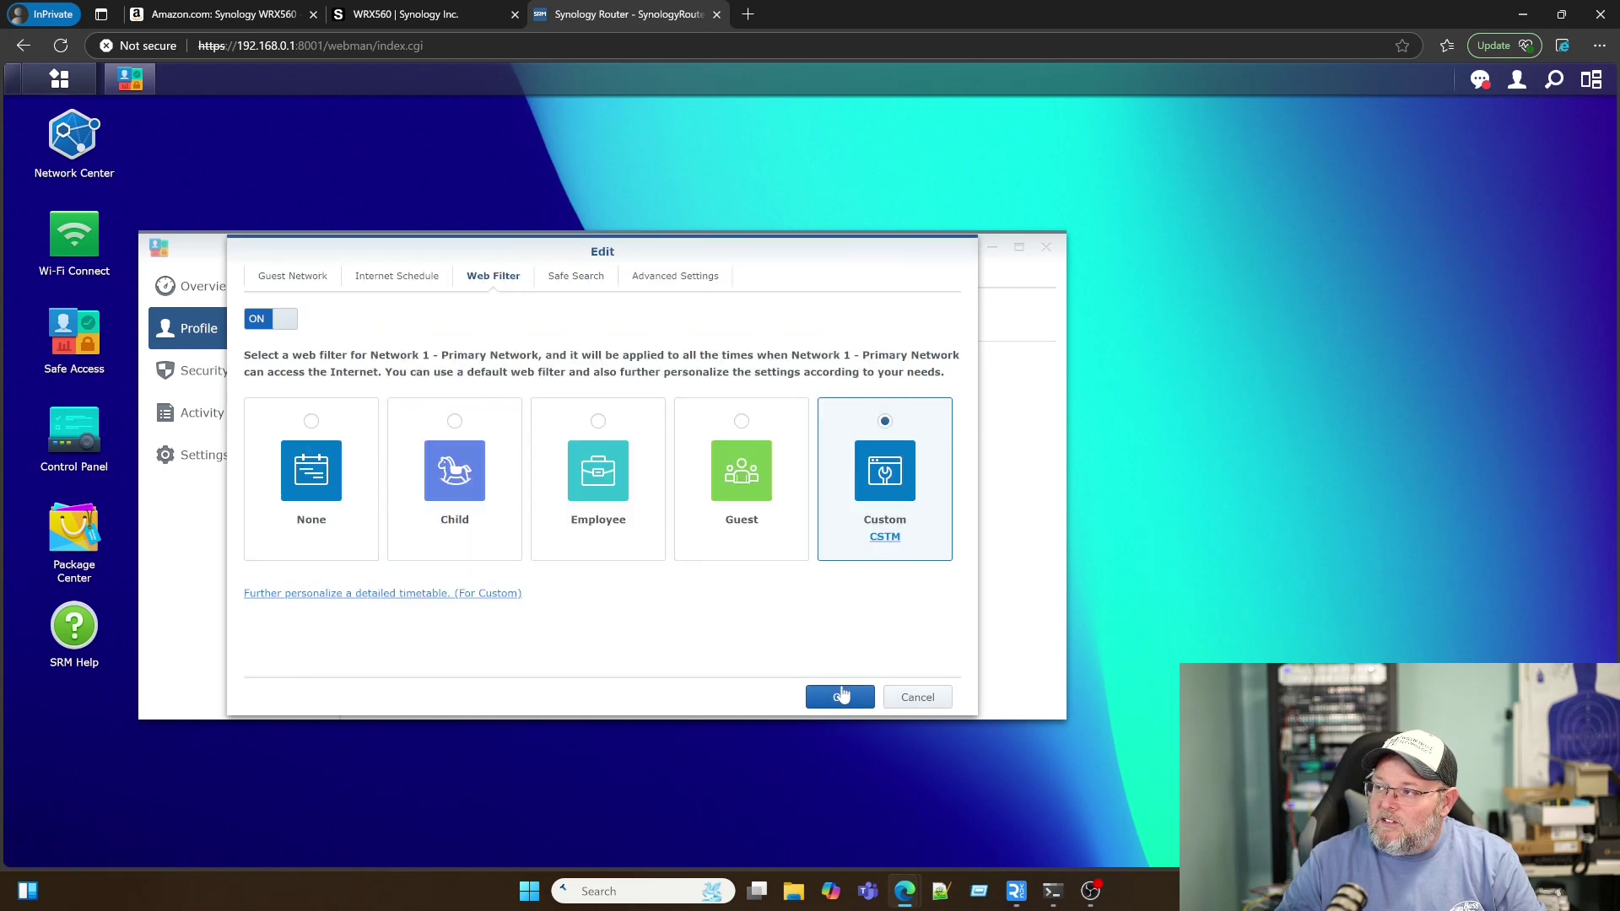
left_click(578, 280)
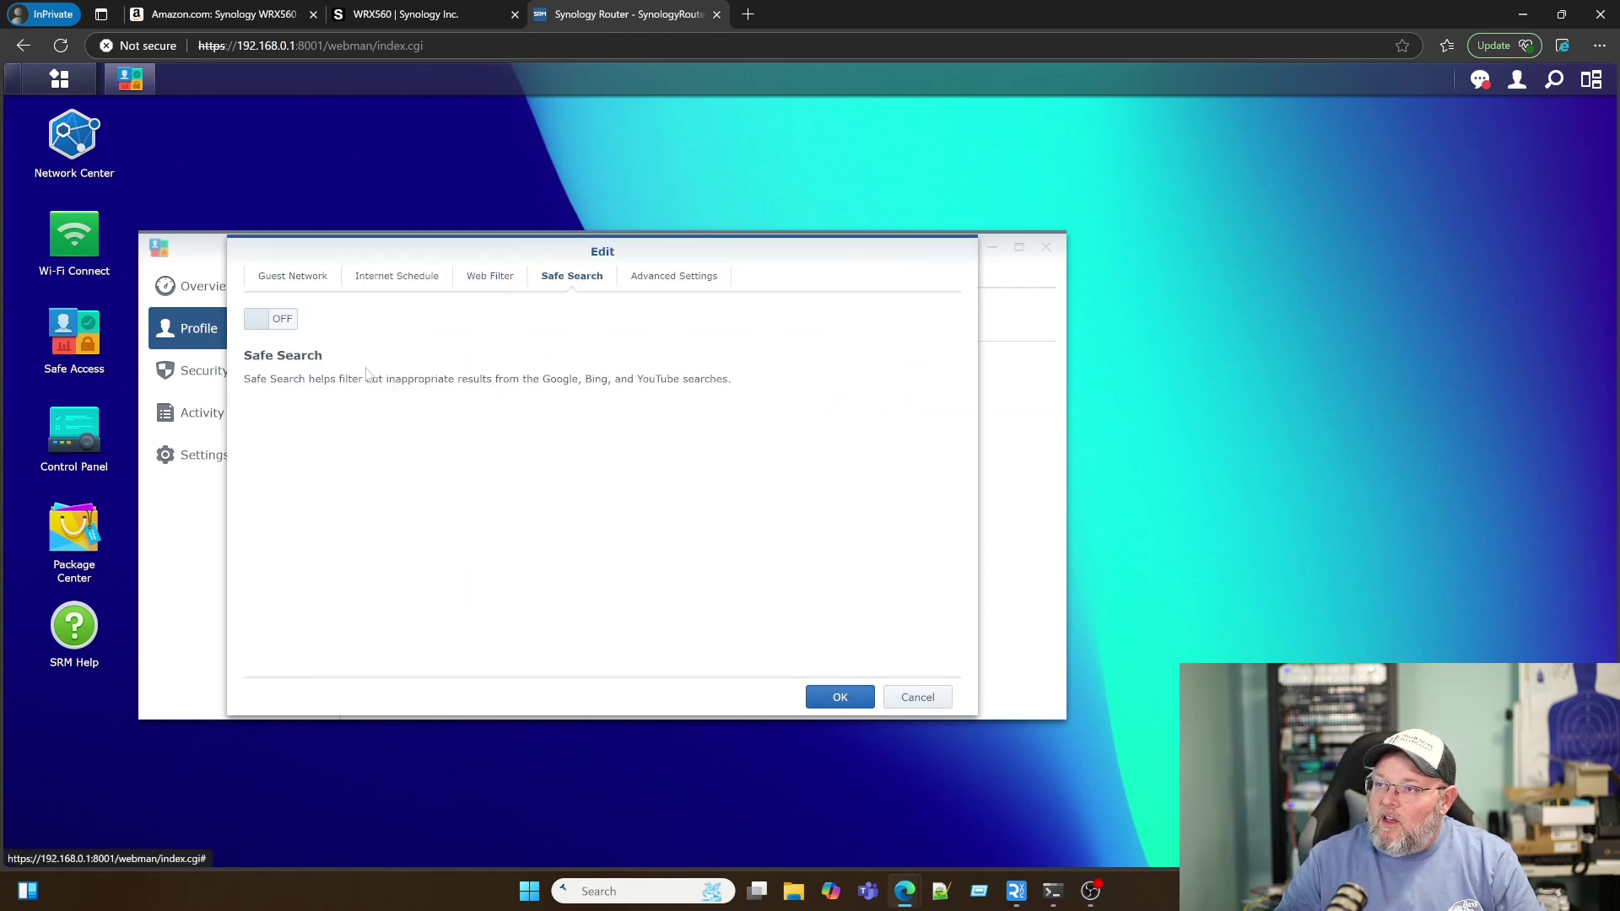
Step: Enable Safe Search for the profile and acknowledge the iCloud Private Relay notice
left_click(274, 325)
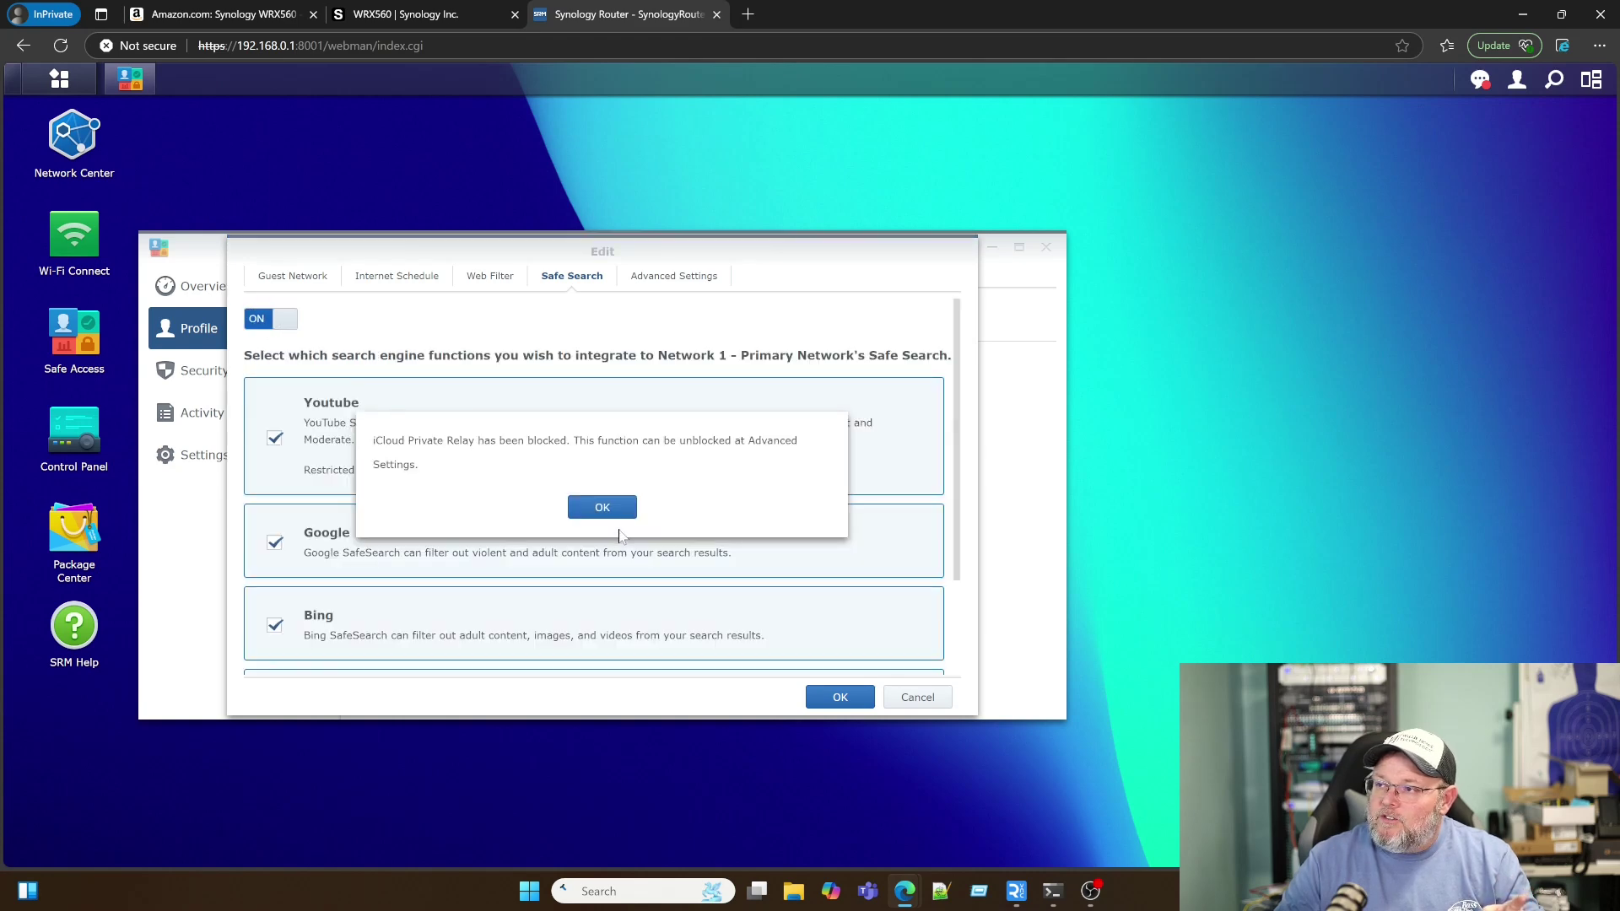
left_click(601, 506)
scroll(549, 611, "down", 1)
scroll(562, 618, "up", 1)
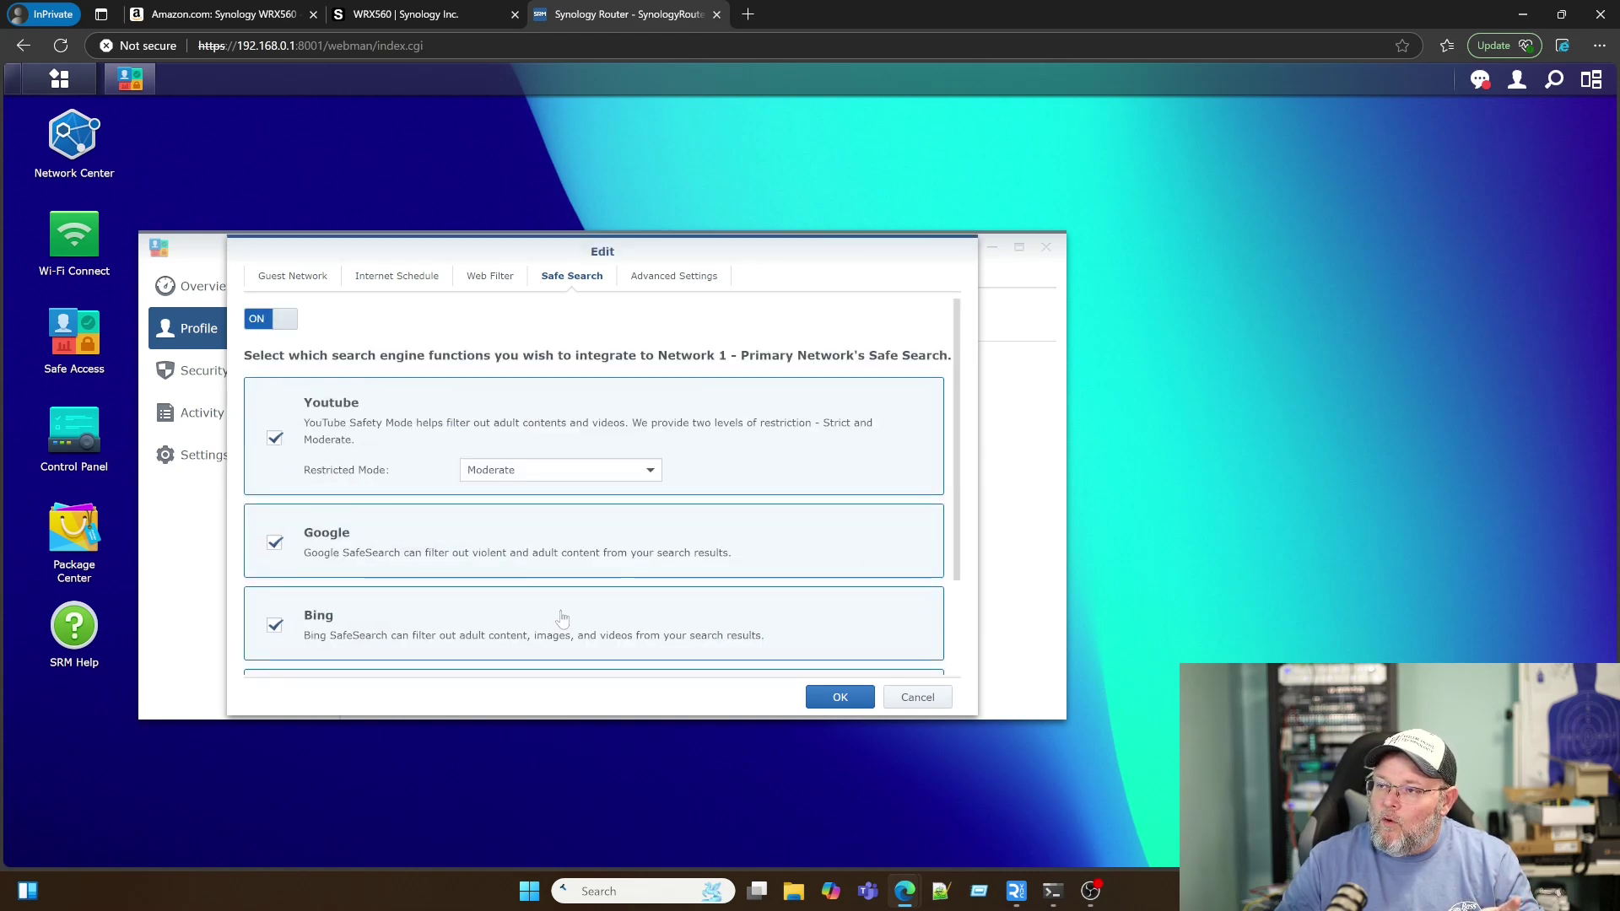
Step: Review the profile's Safe Search, Web Filter, Internet Schedule and device tabs, ending on Advanced Settings
left_click(668, 287)
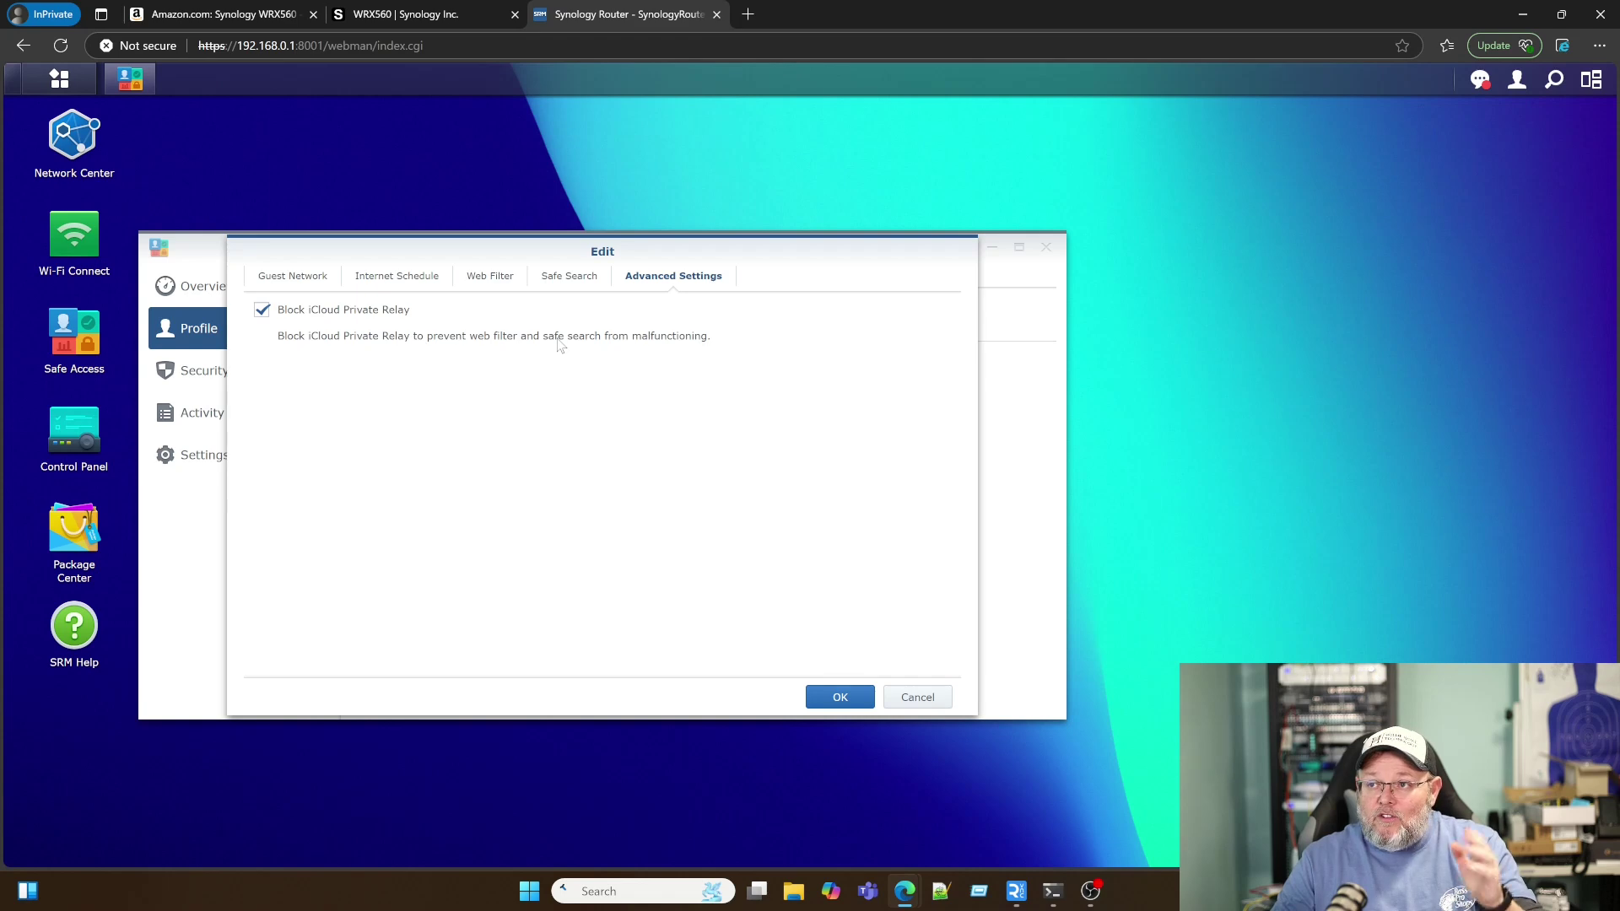
left_click(564, 278)
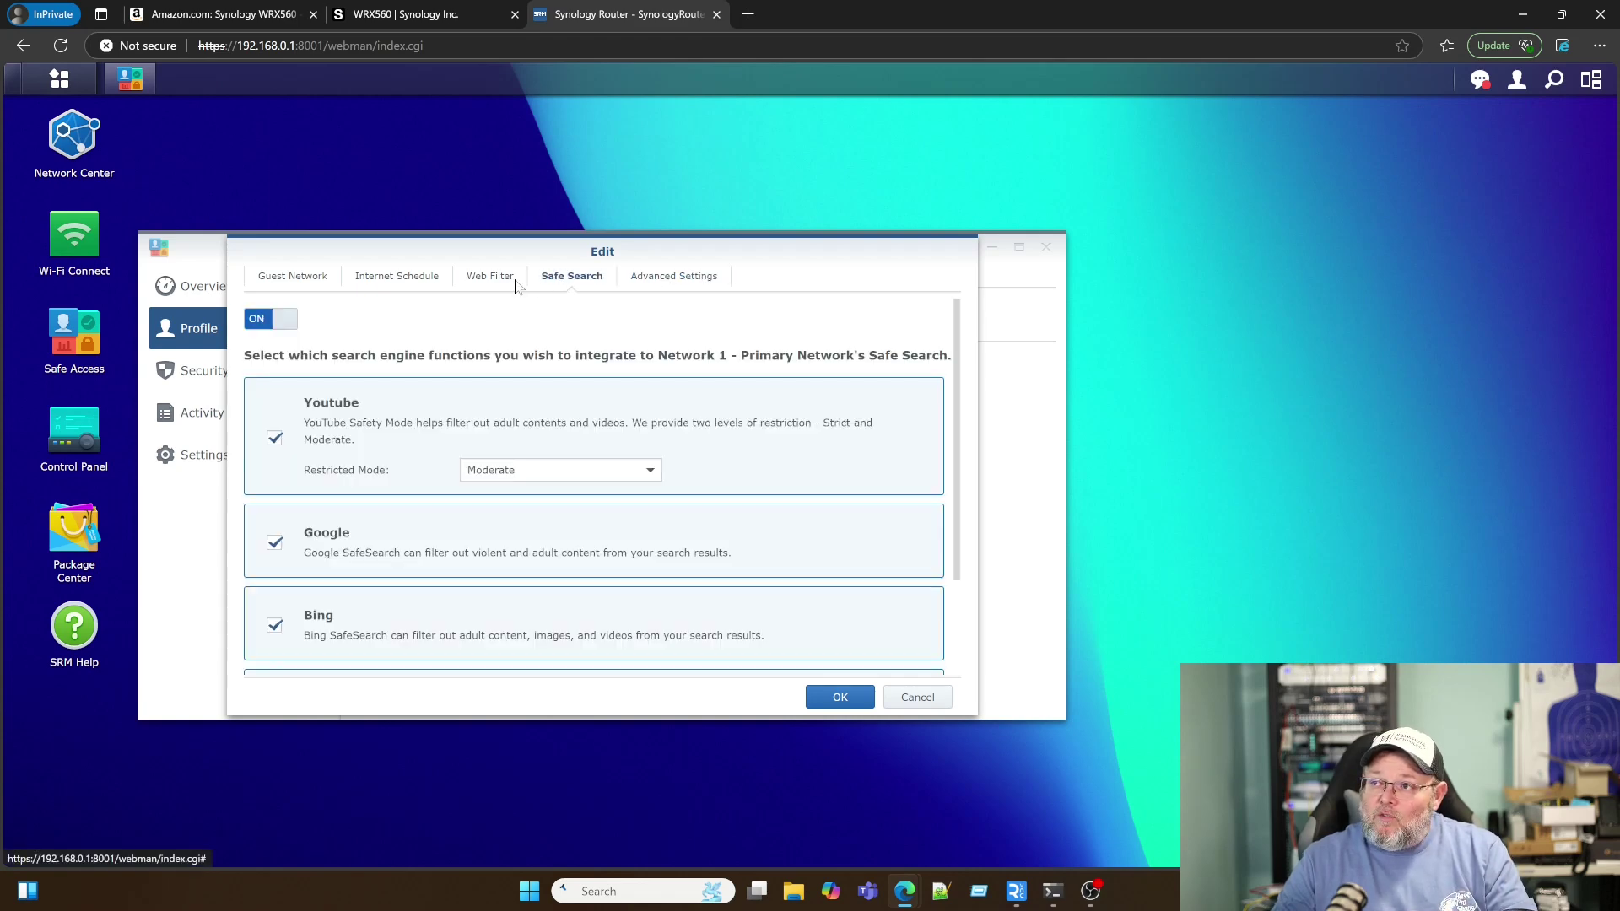
left_click(487, 280)
left_click(402, 283)
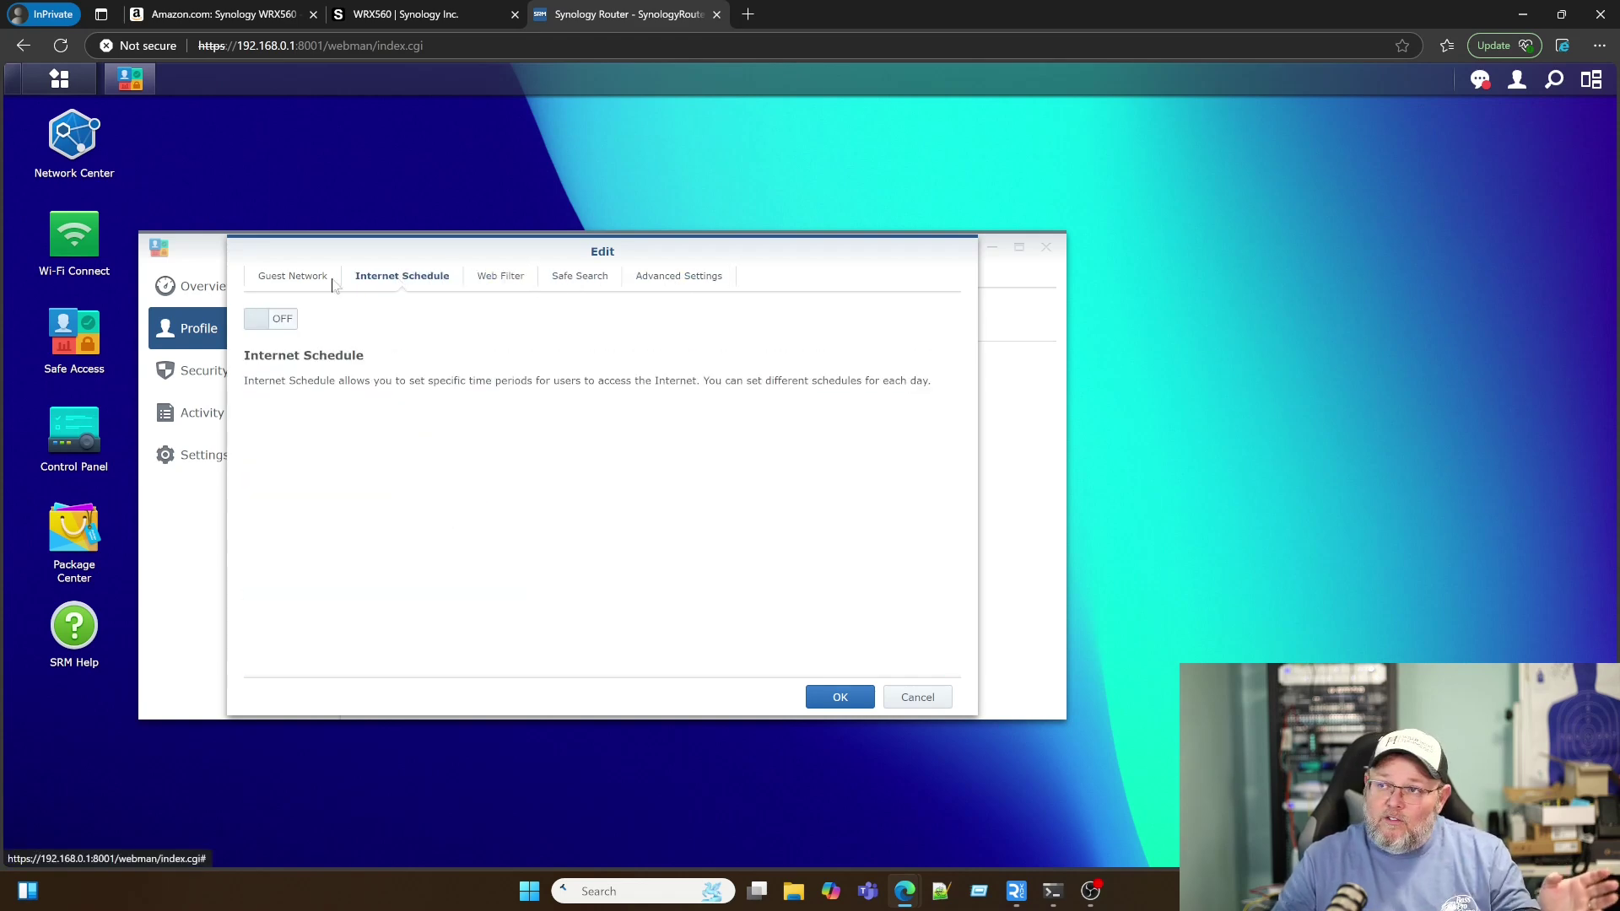
left_click(293, 276)
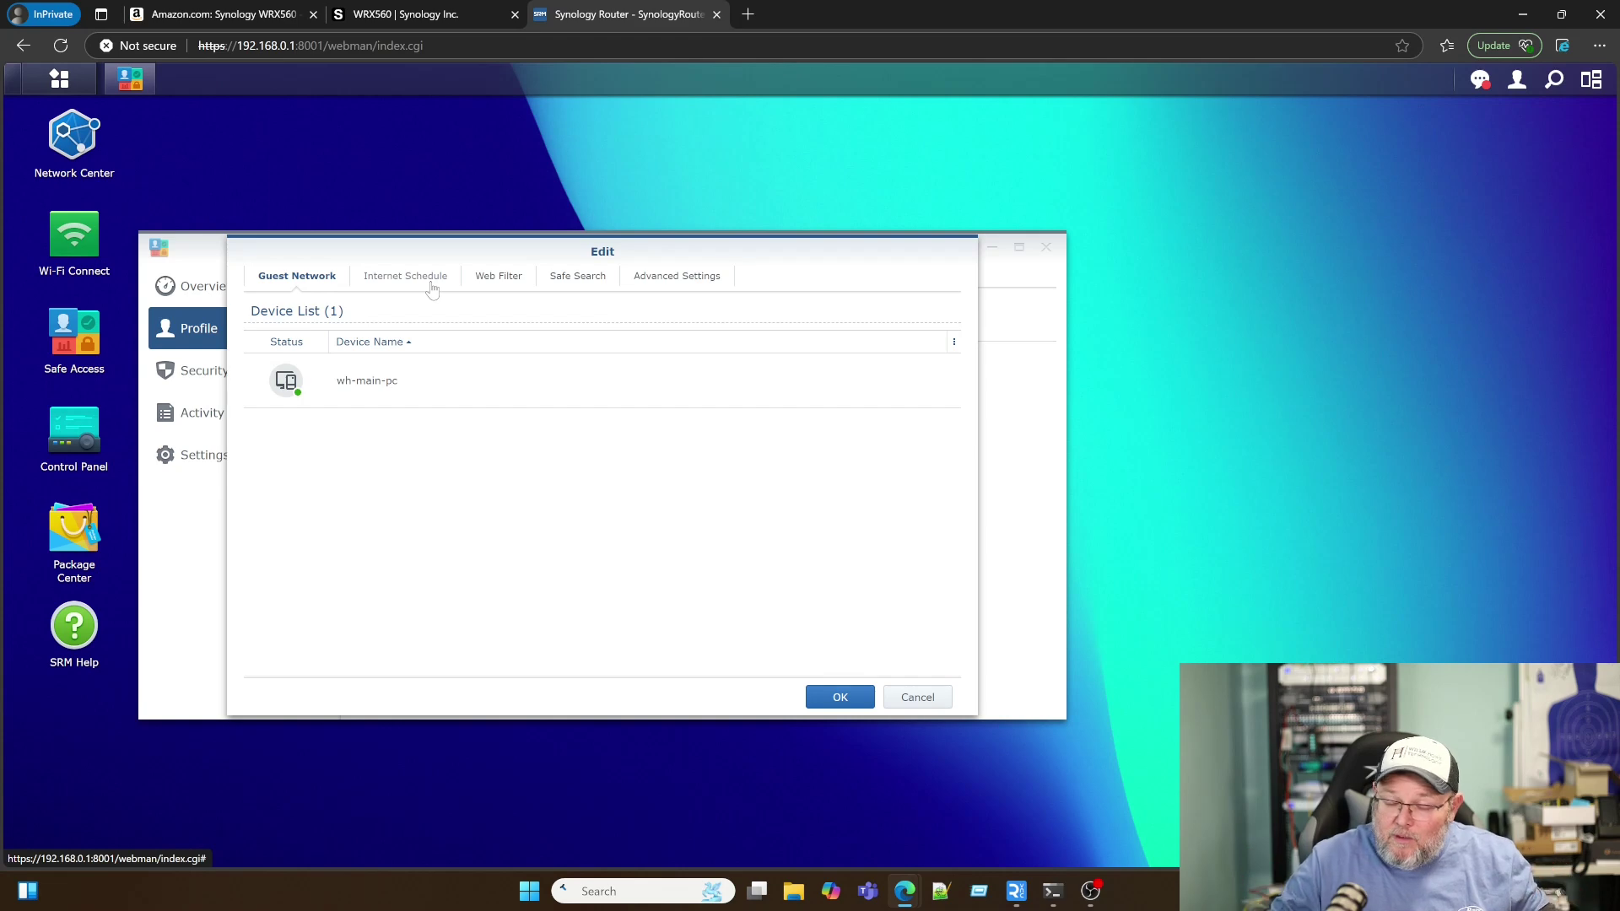
left_click(665, 281)
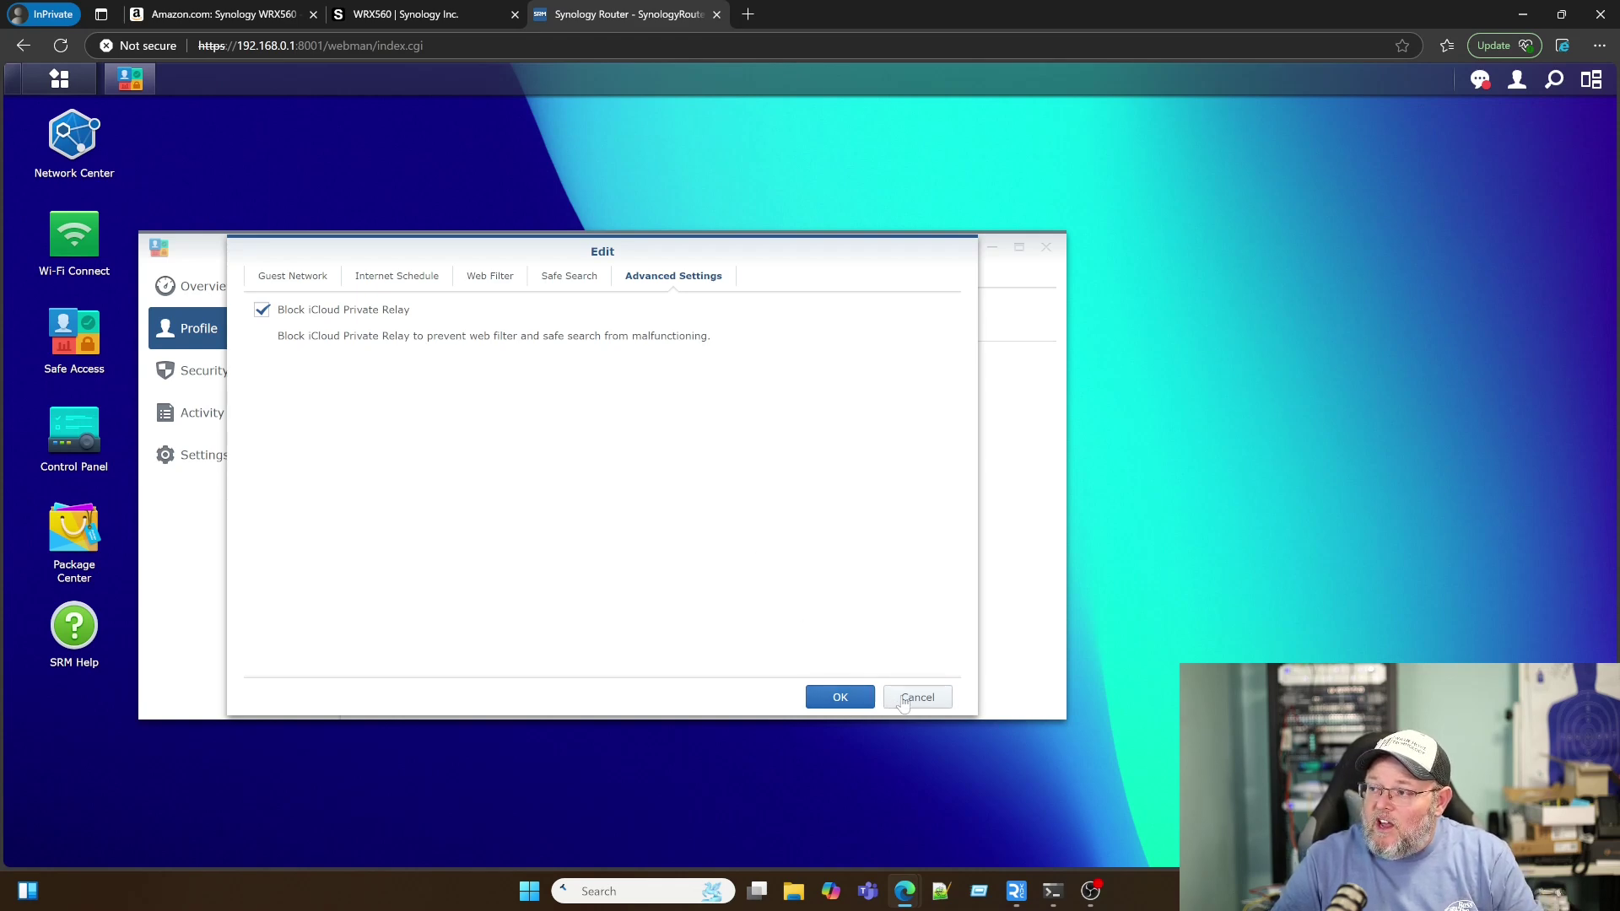
Step: Save the profile edits, then browse the Web Filter, Access Request and Block Page Style tabs
left_click(842, 699)
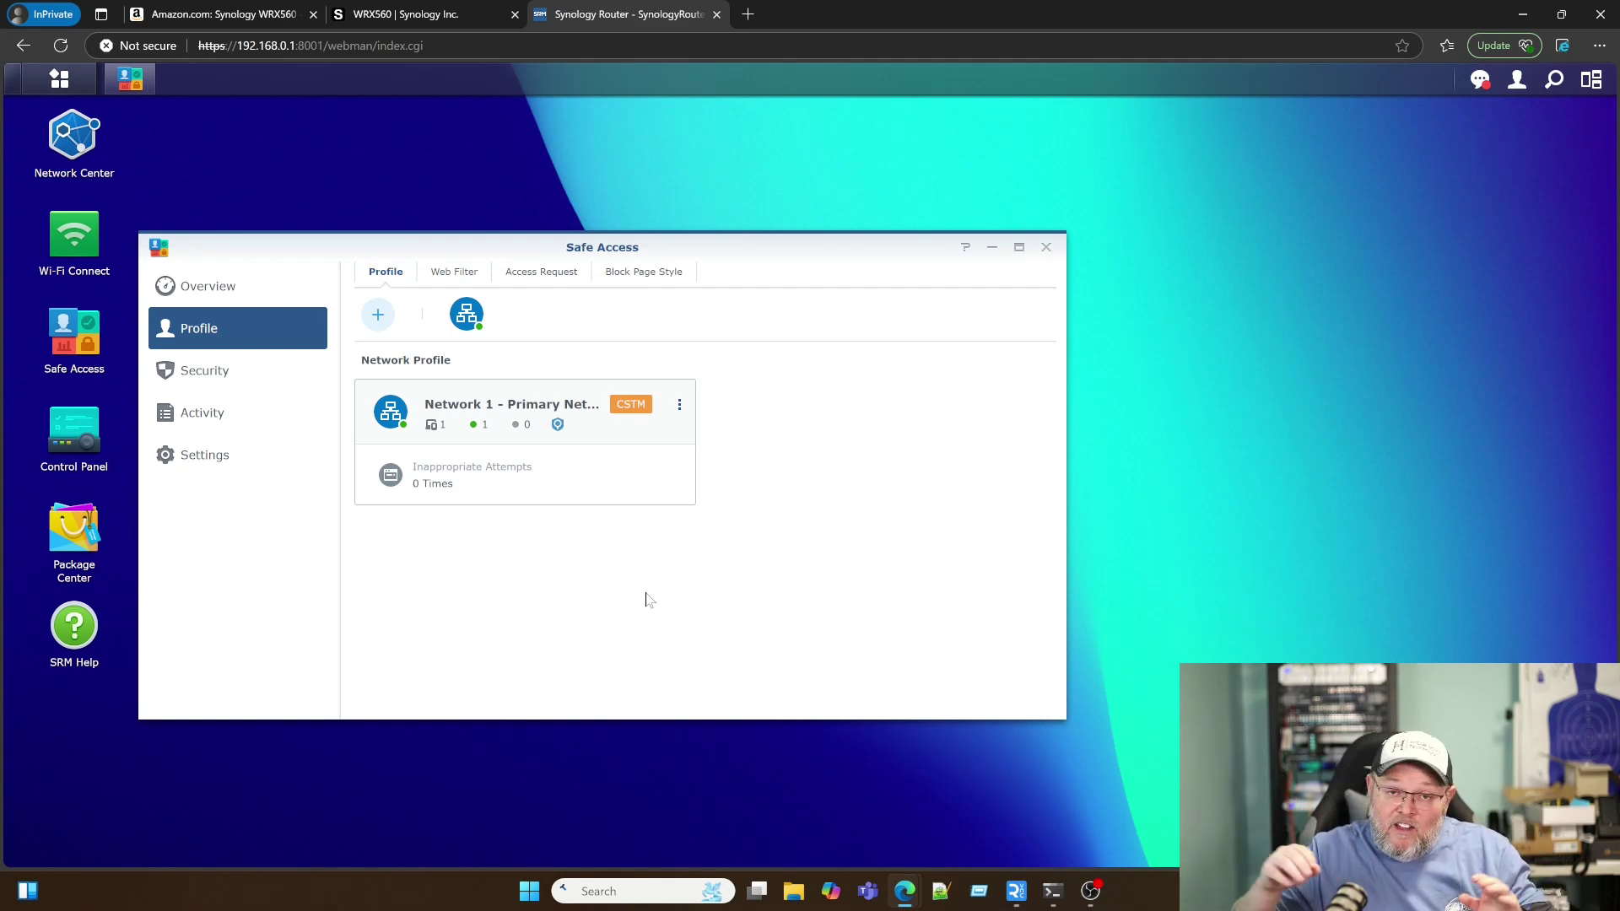
left_click(452, 272)
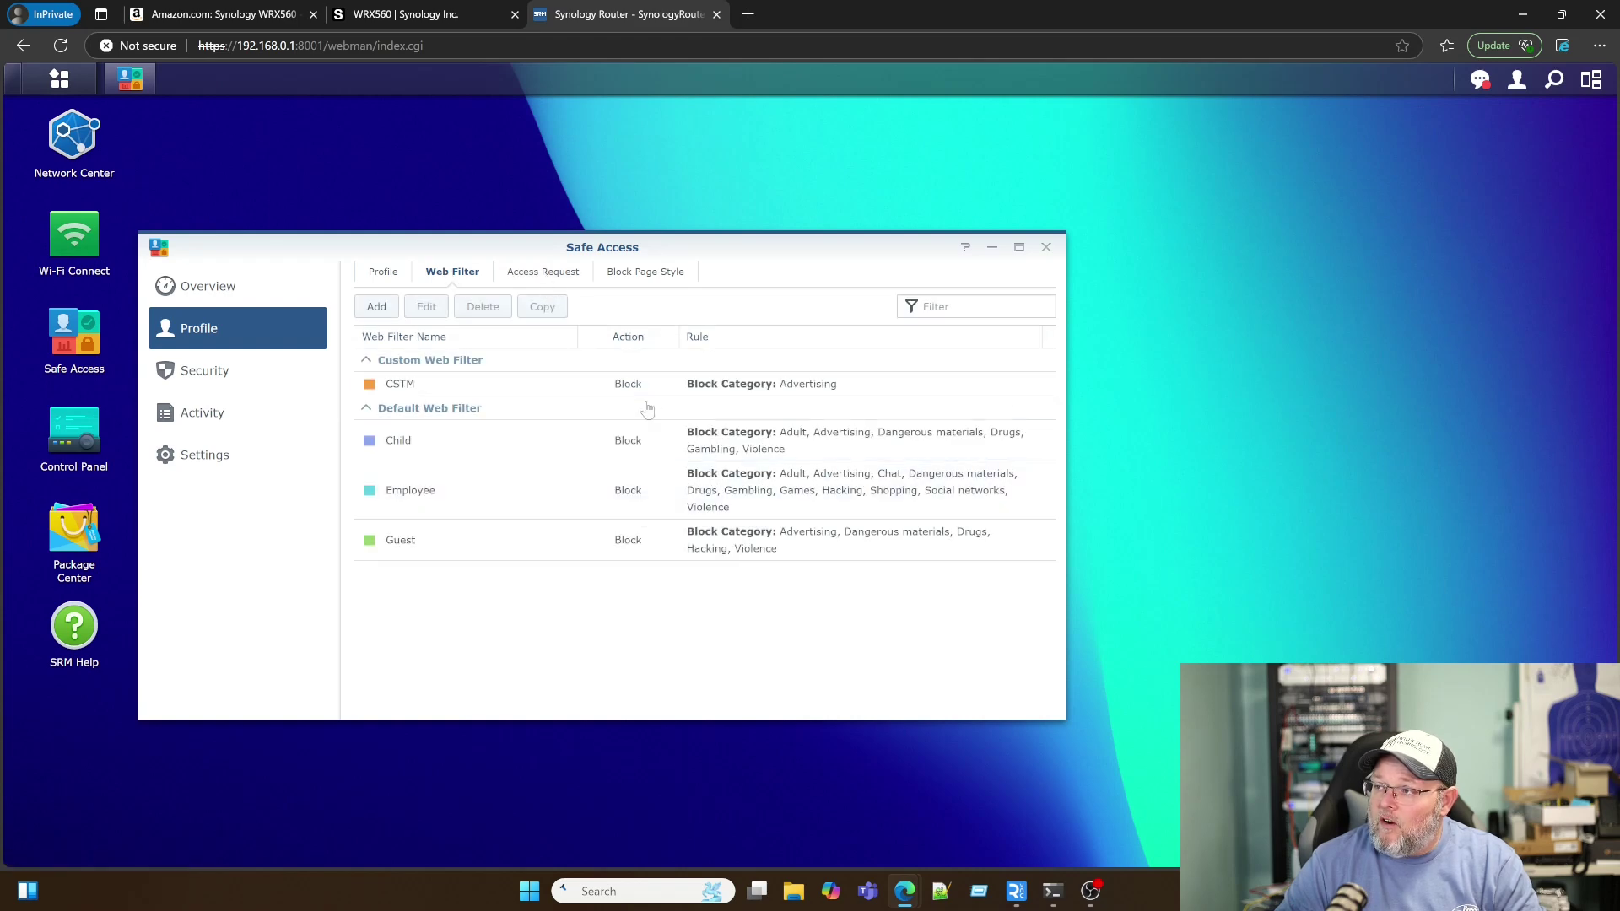
left_click(548, 278)
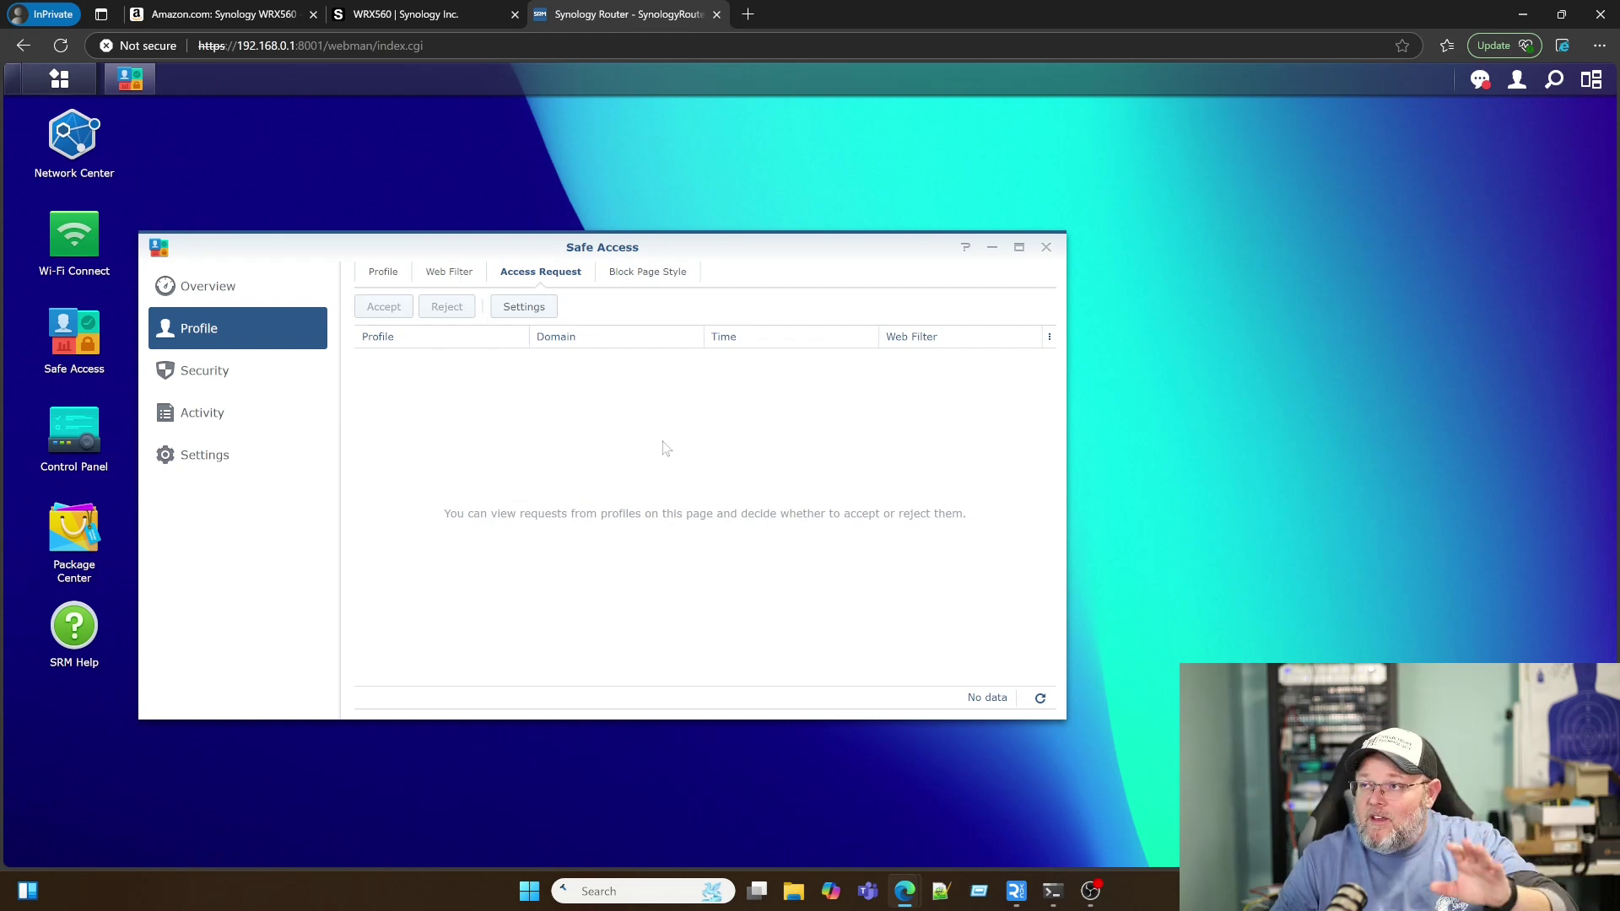
left_click(648, 278)
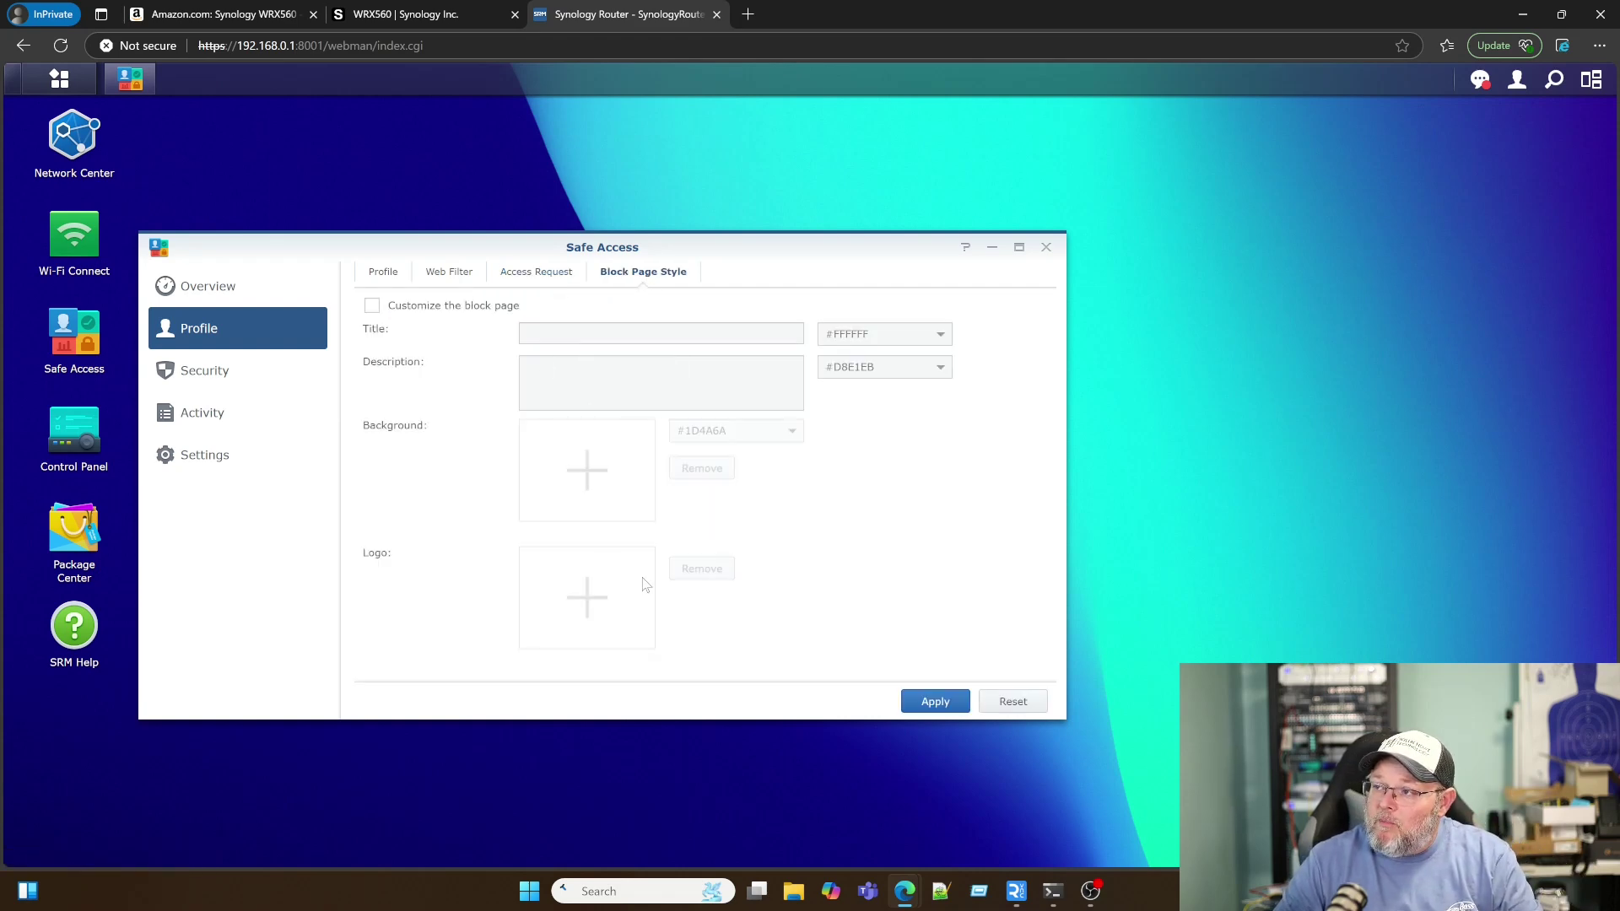
Step: Check the Profile list, then the Security section's Network Protection and Exception List tabs
left_click(385, 273)
left_click(220, 379)
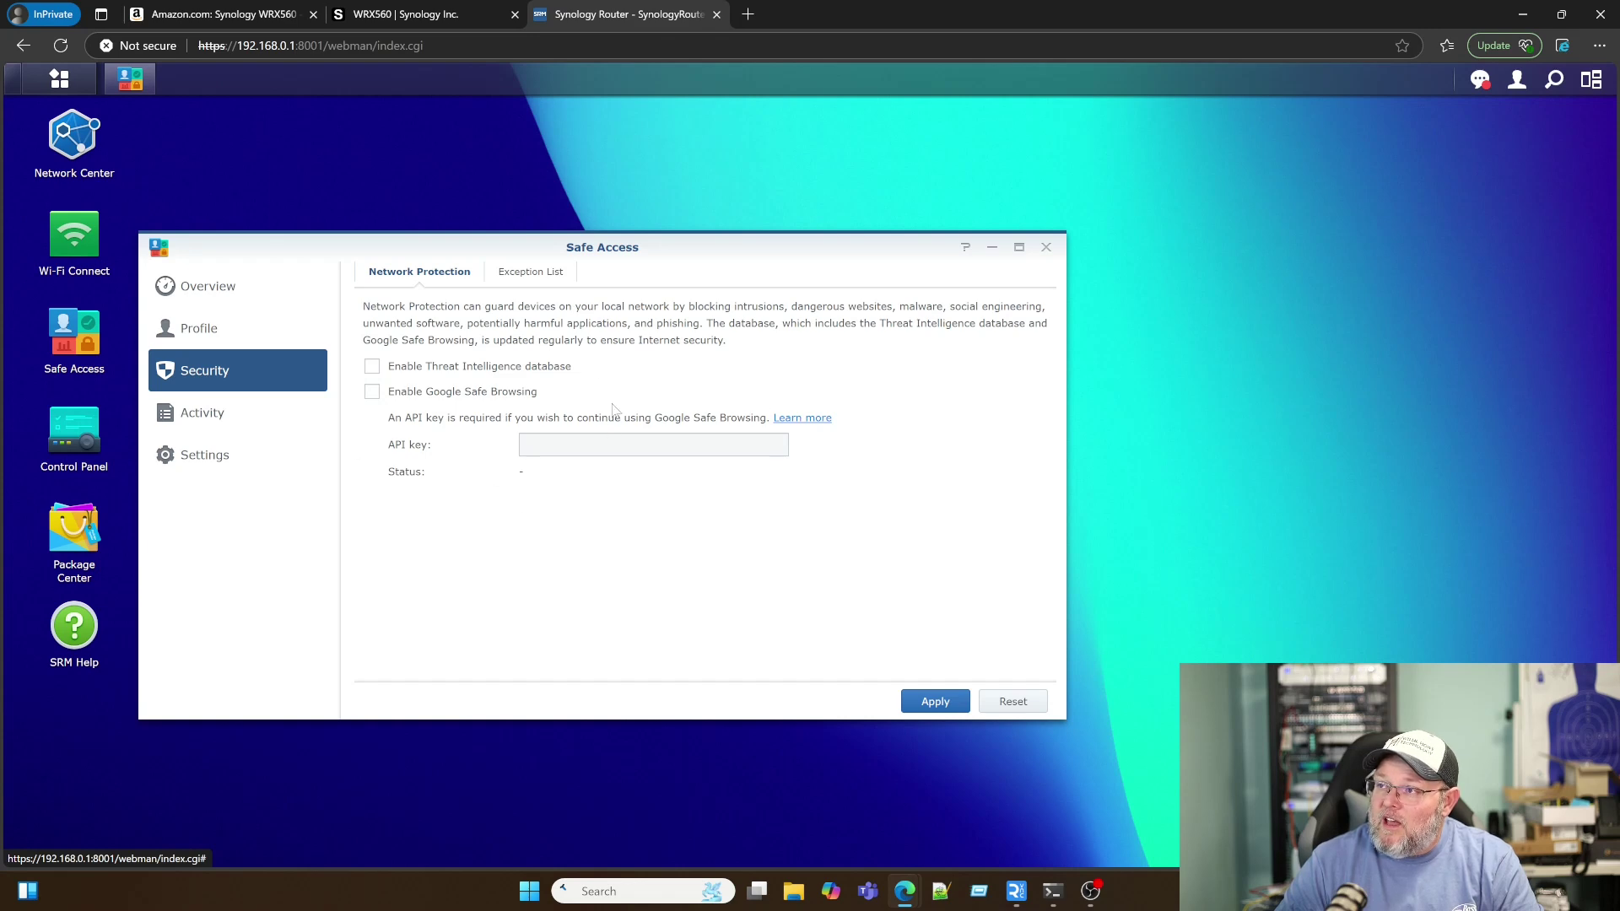
left_click(530, 271)
left_click(409, 276)
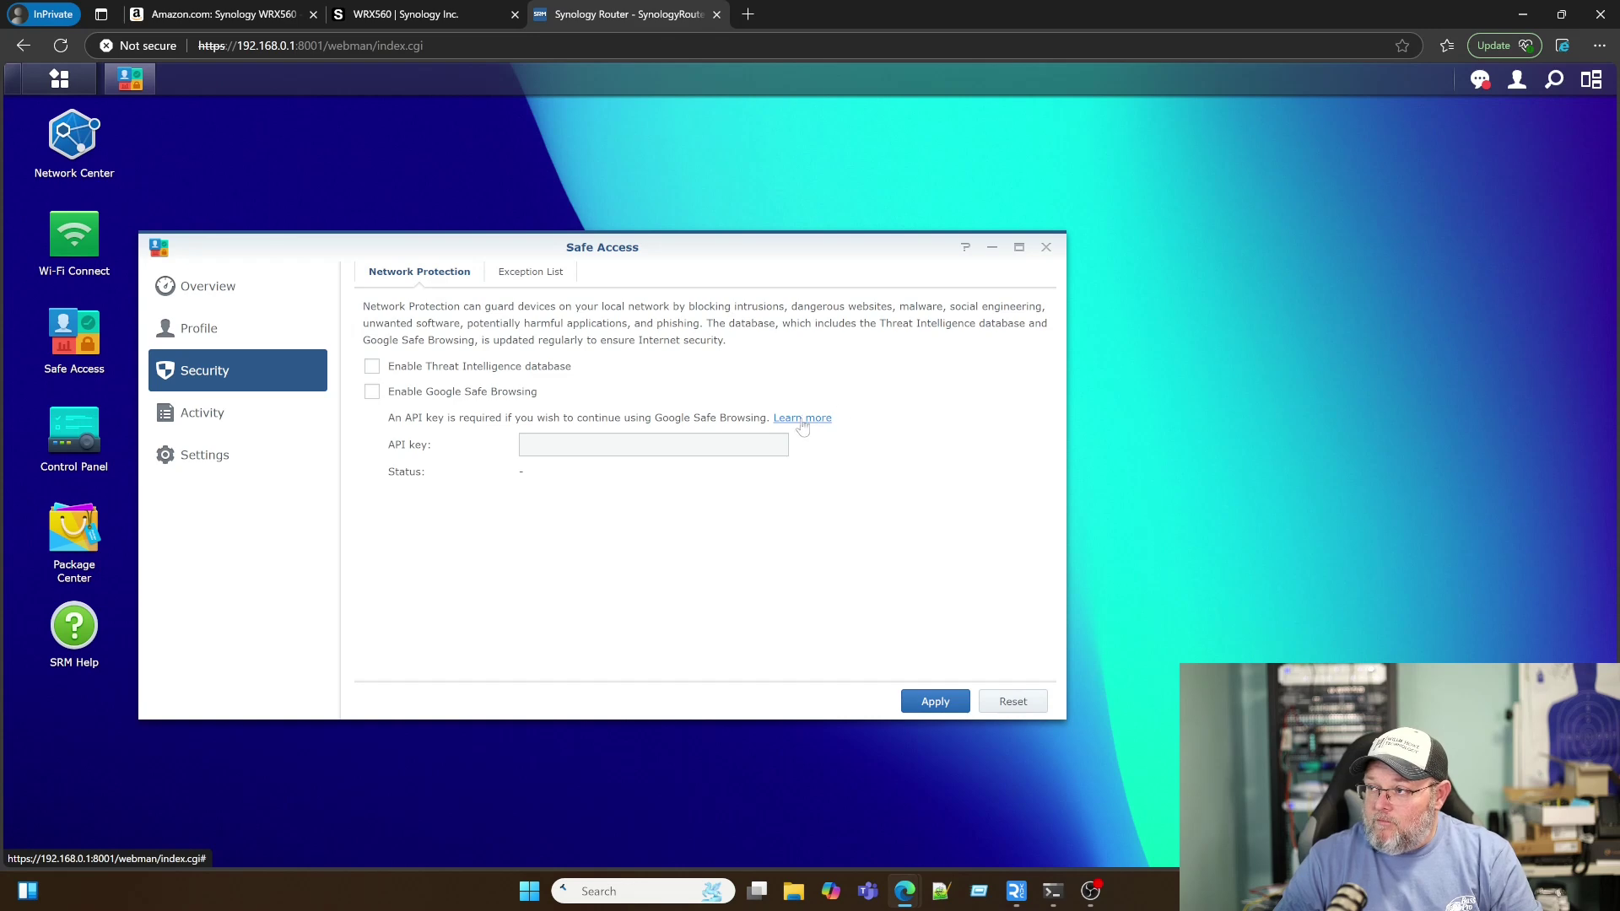
left_click(526, 275)
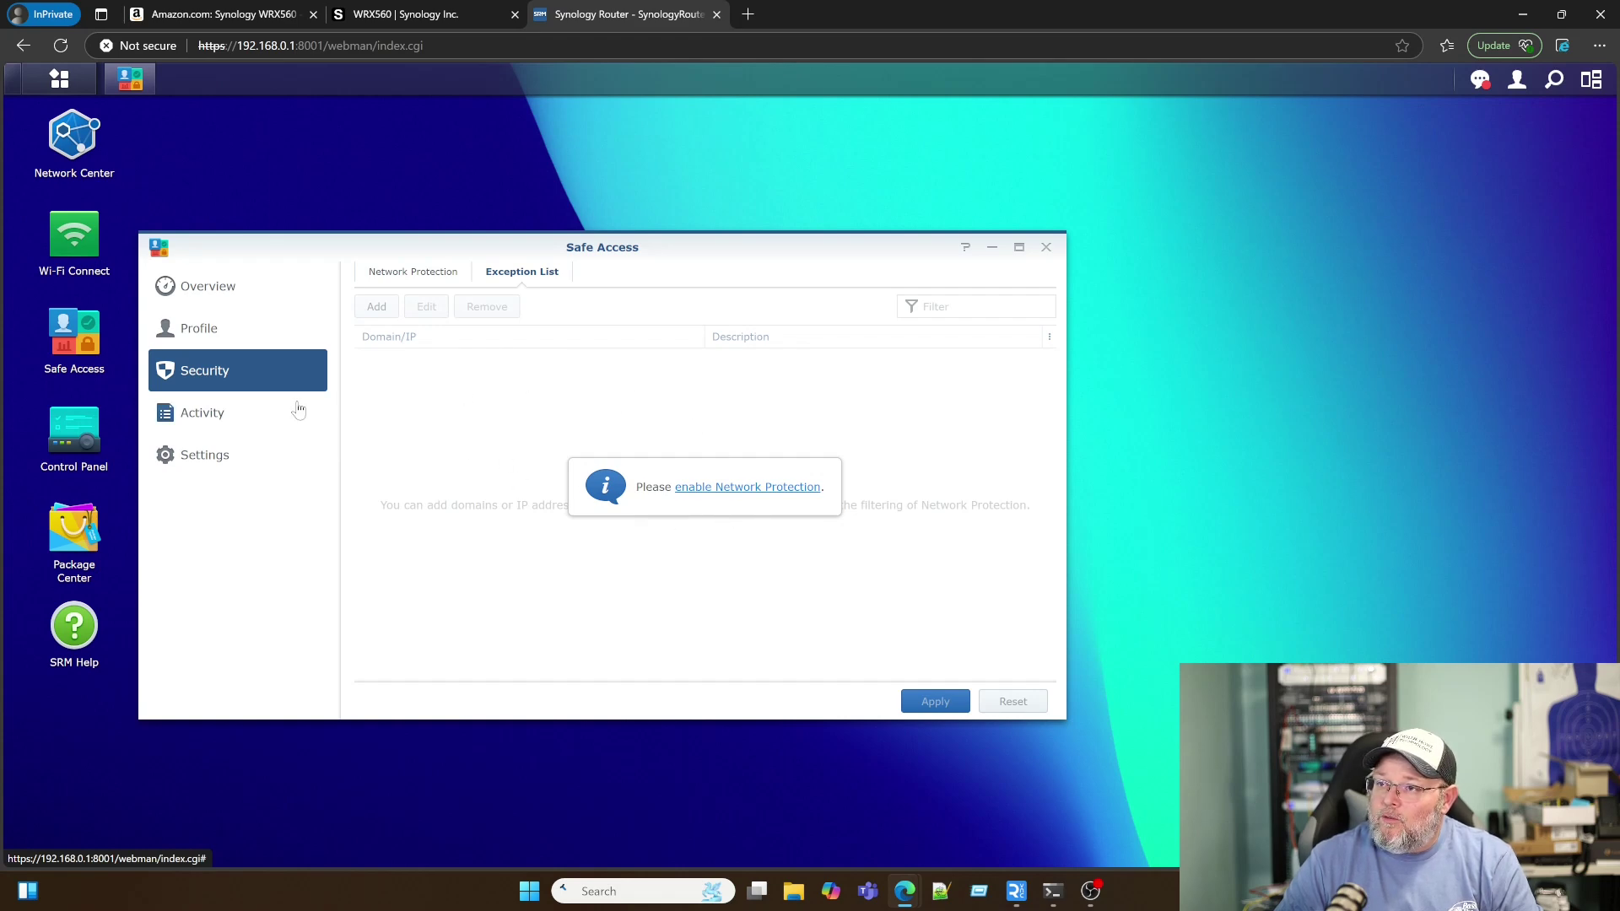
Step: Browse Activity's System Log and Report tabs and Settings, then return to the Overview dashboard
left_click(211, 420)
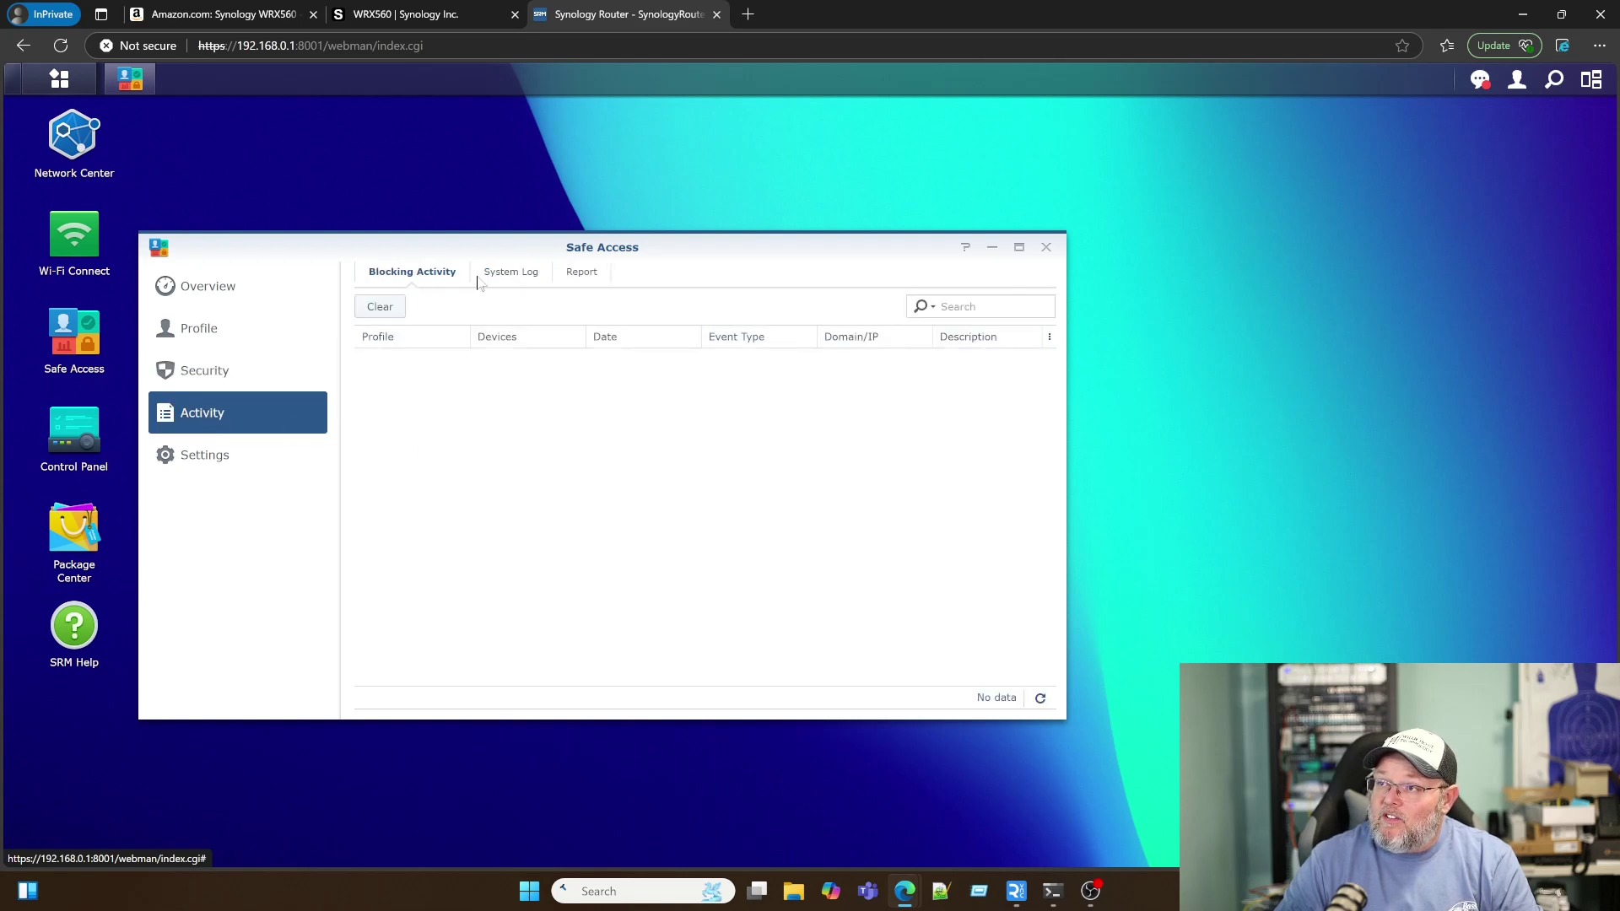
left_click(510, 273)
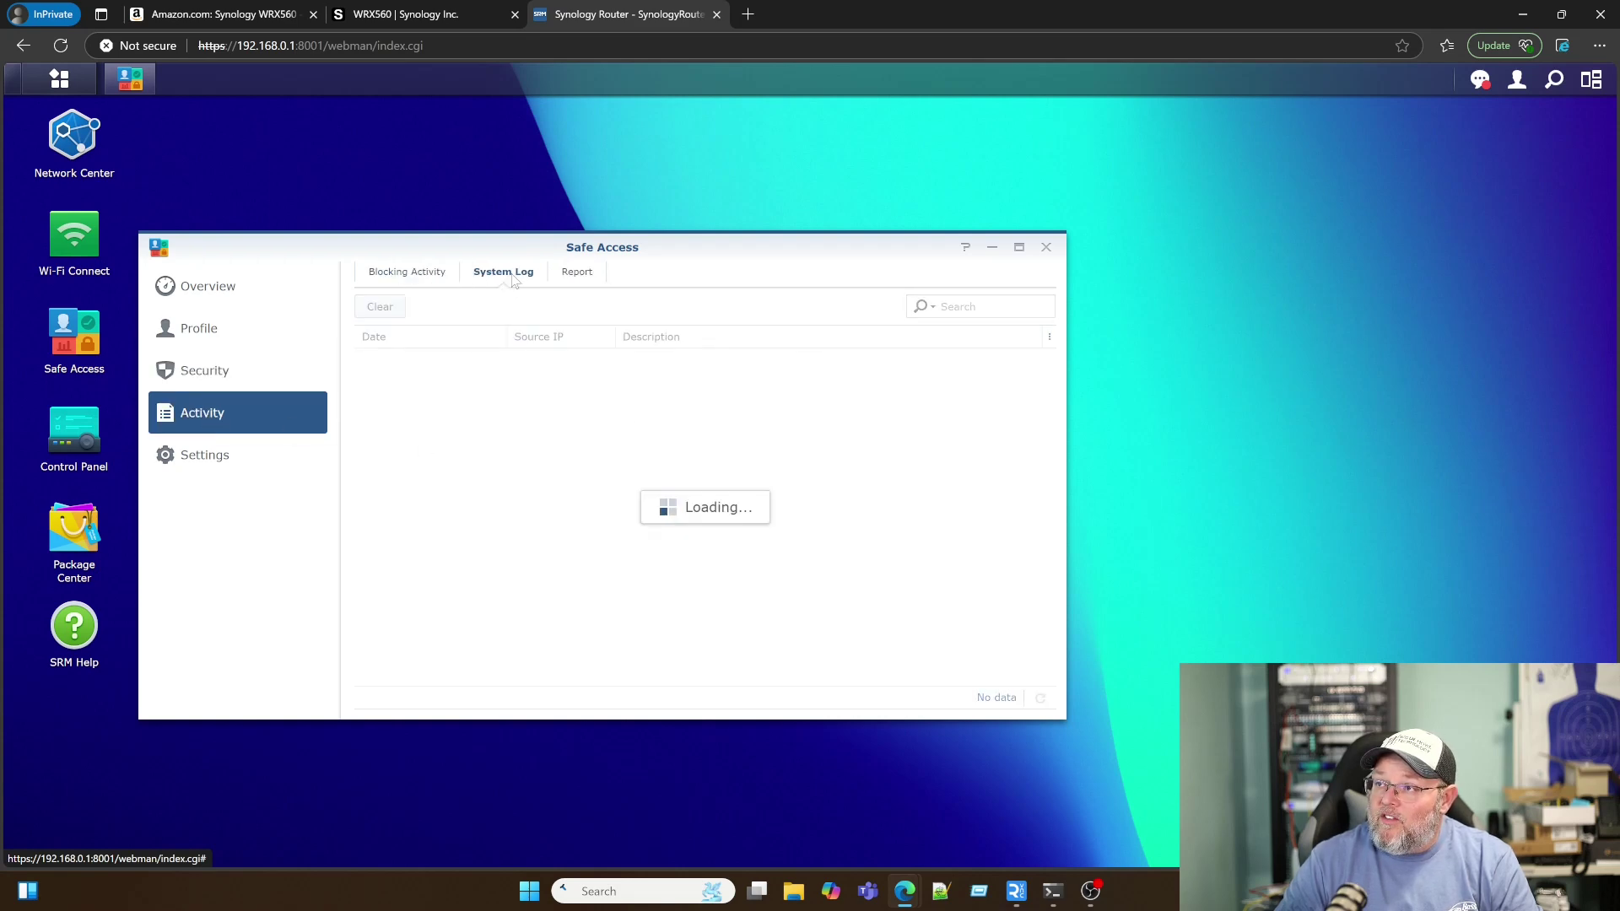
left_click(573, 275)
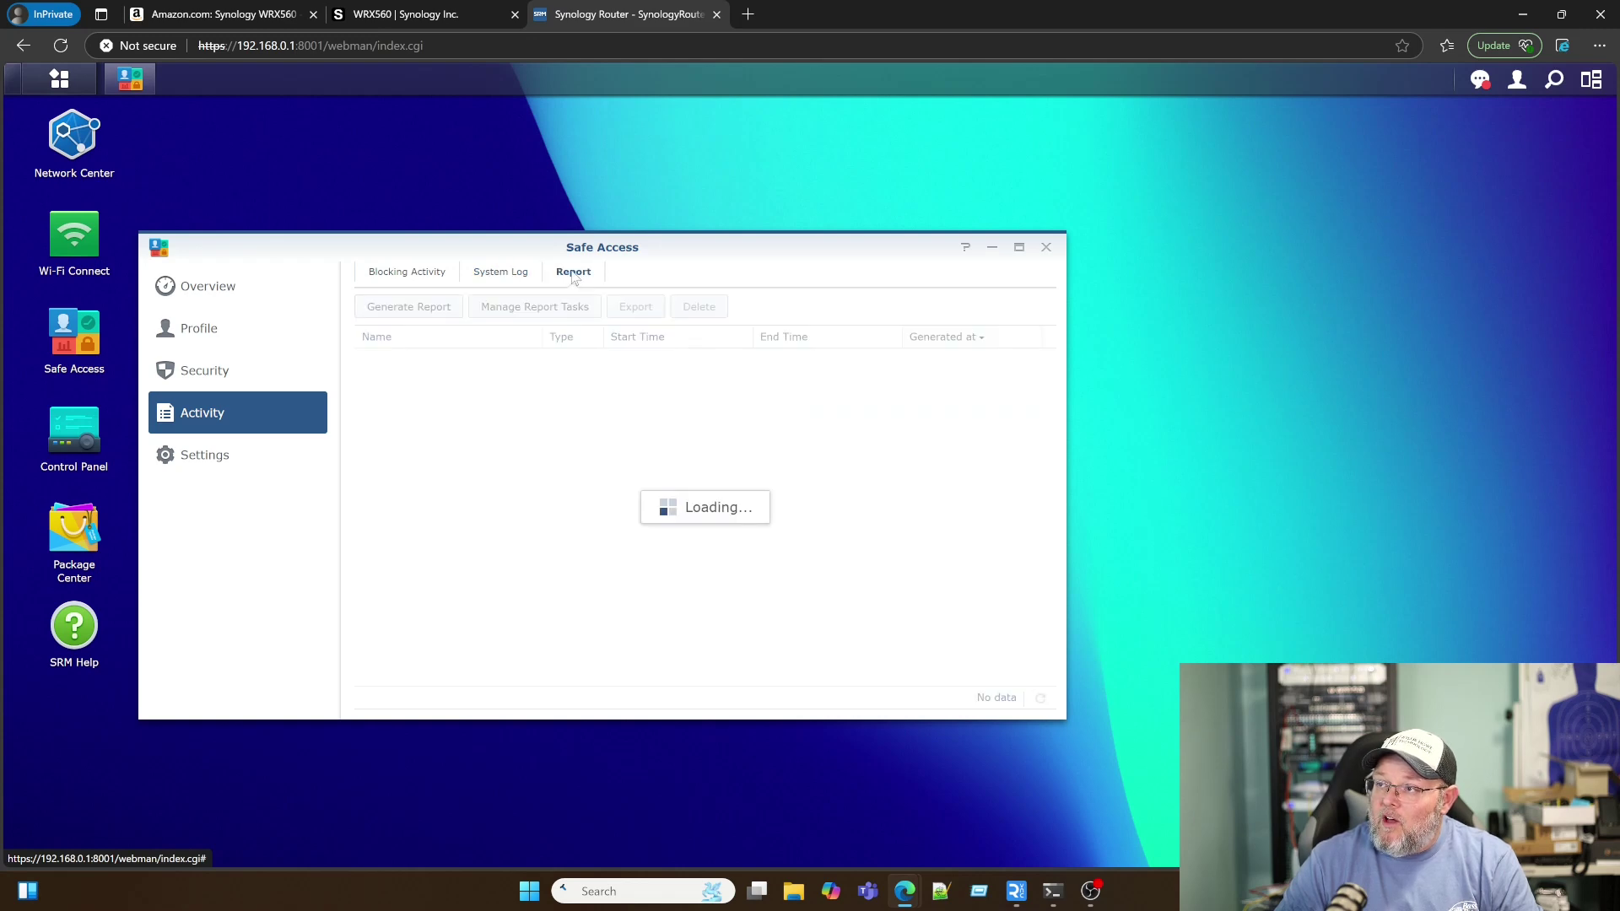
left_click(207, 456)
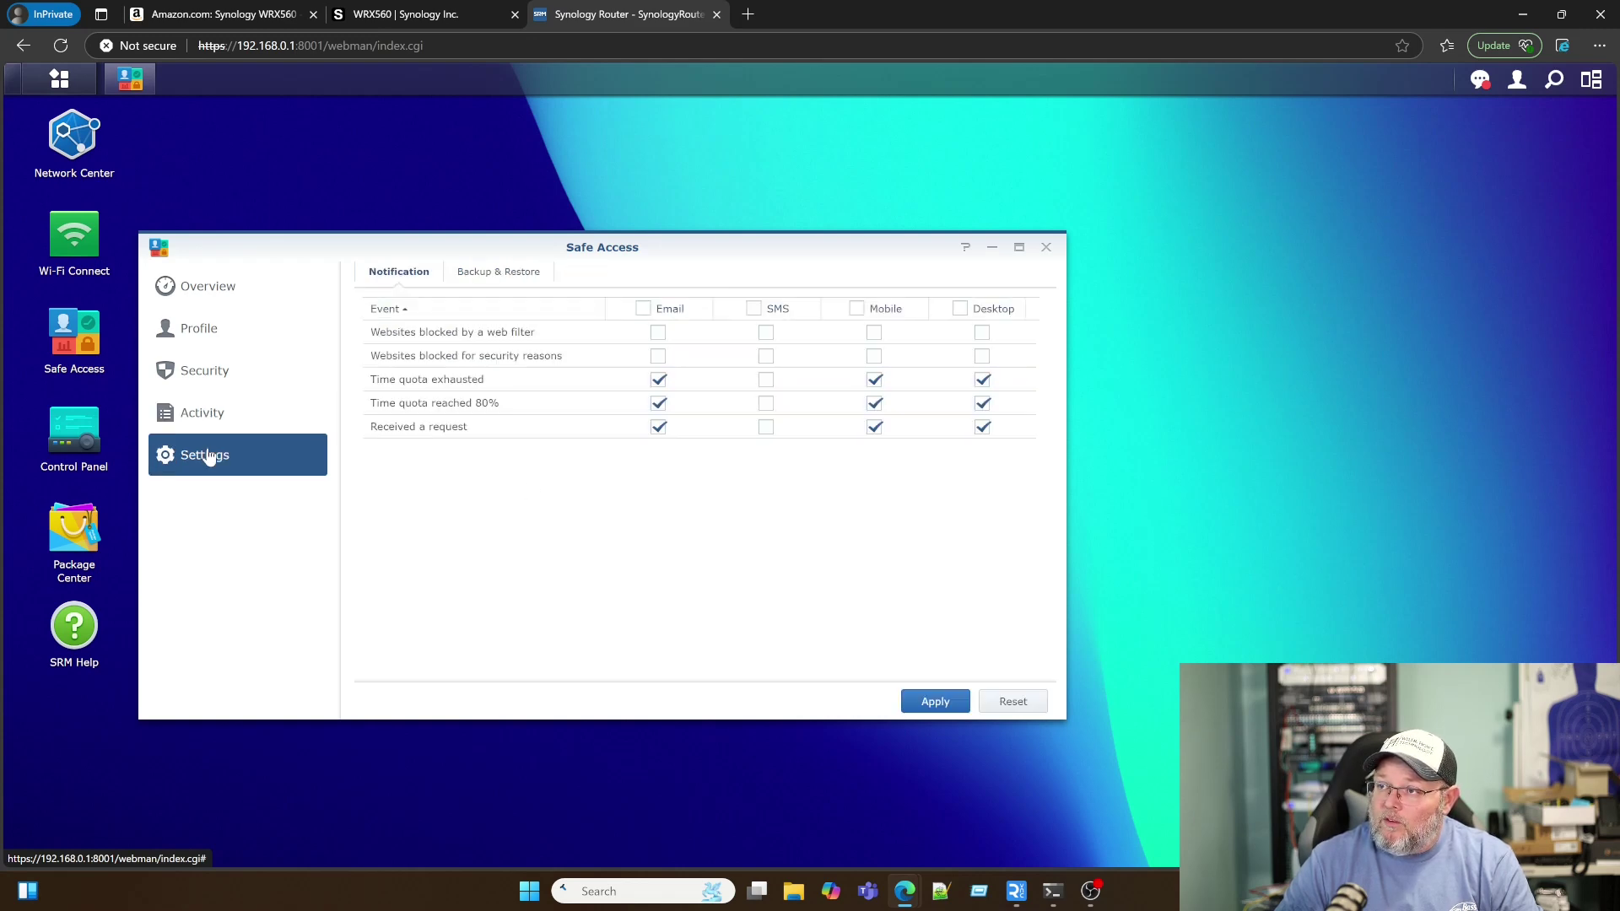
left_click(207, 294)
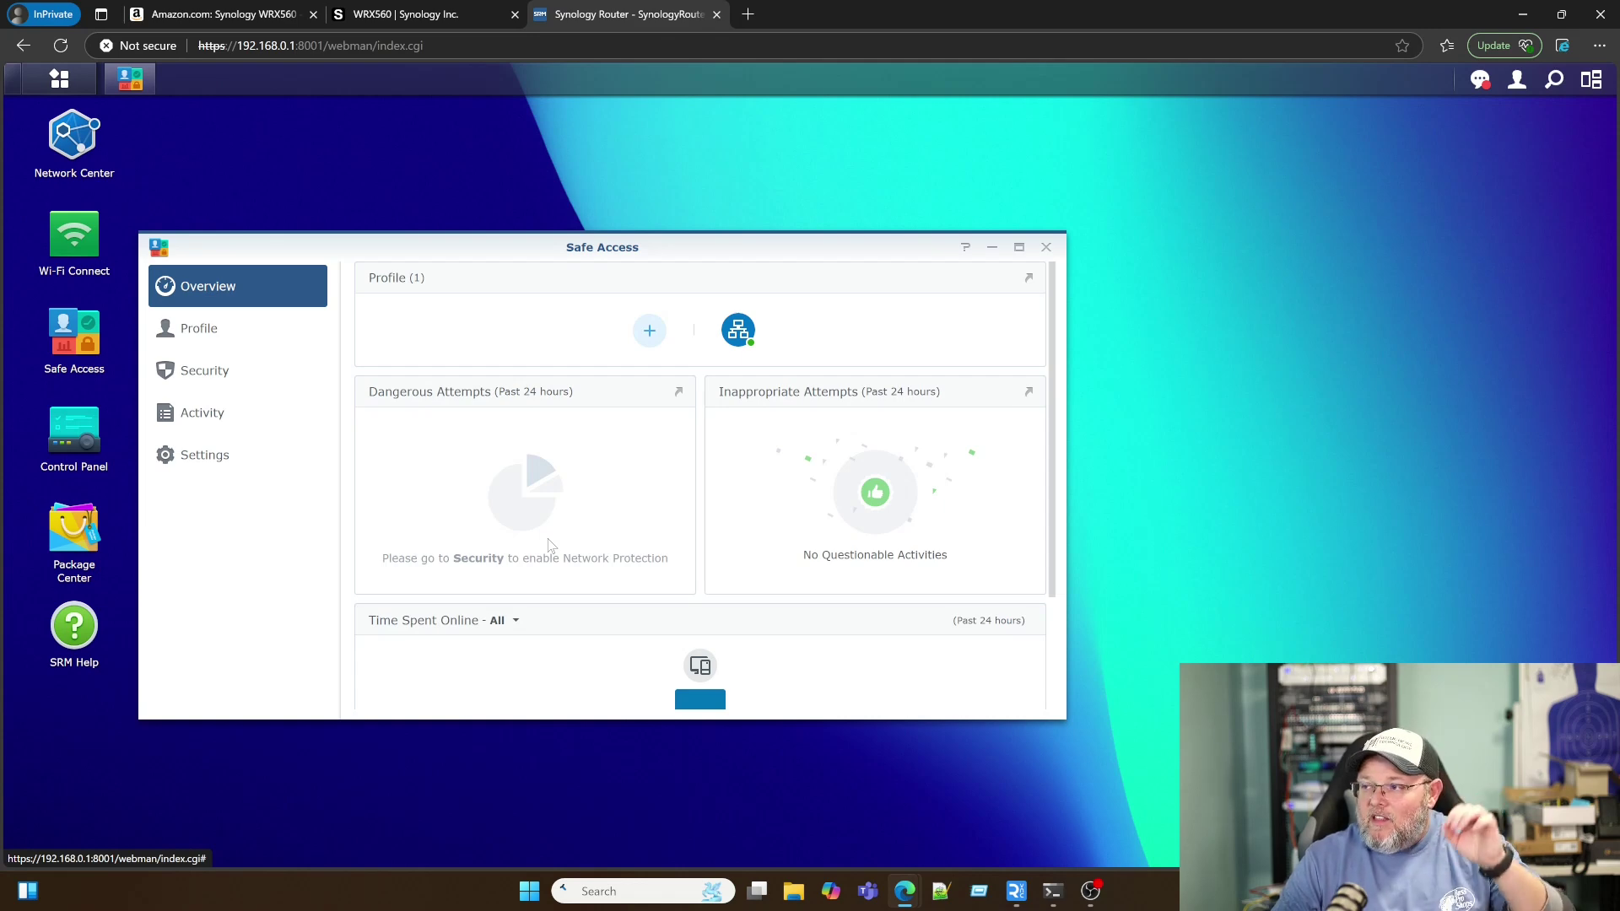
scroll(532, 551, "down", 4)
scroll(531, 553, "up", 4)
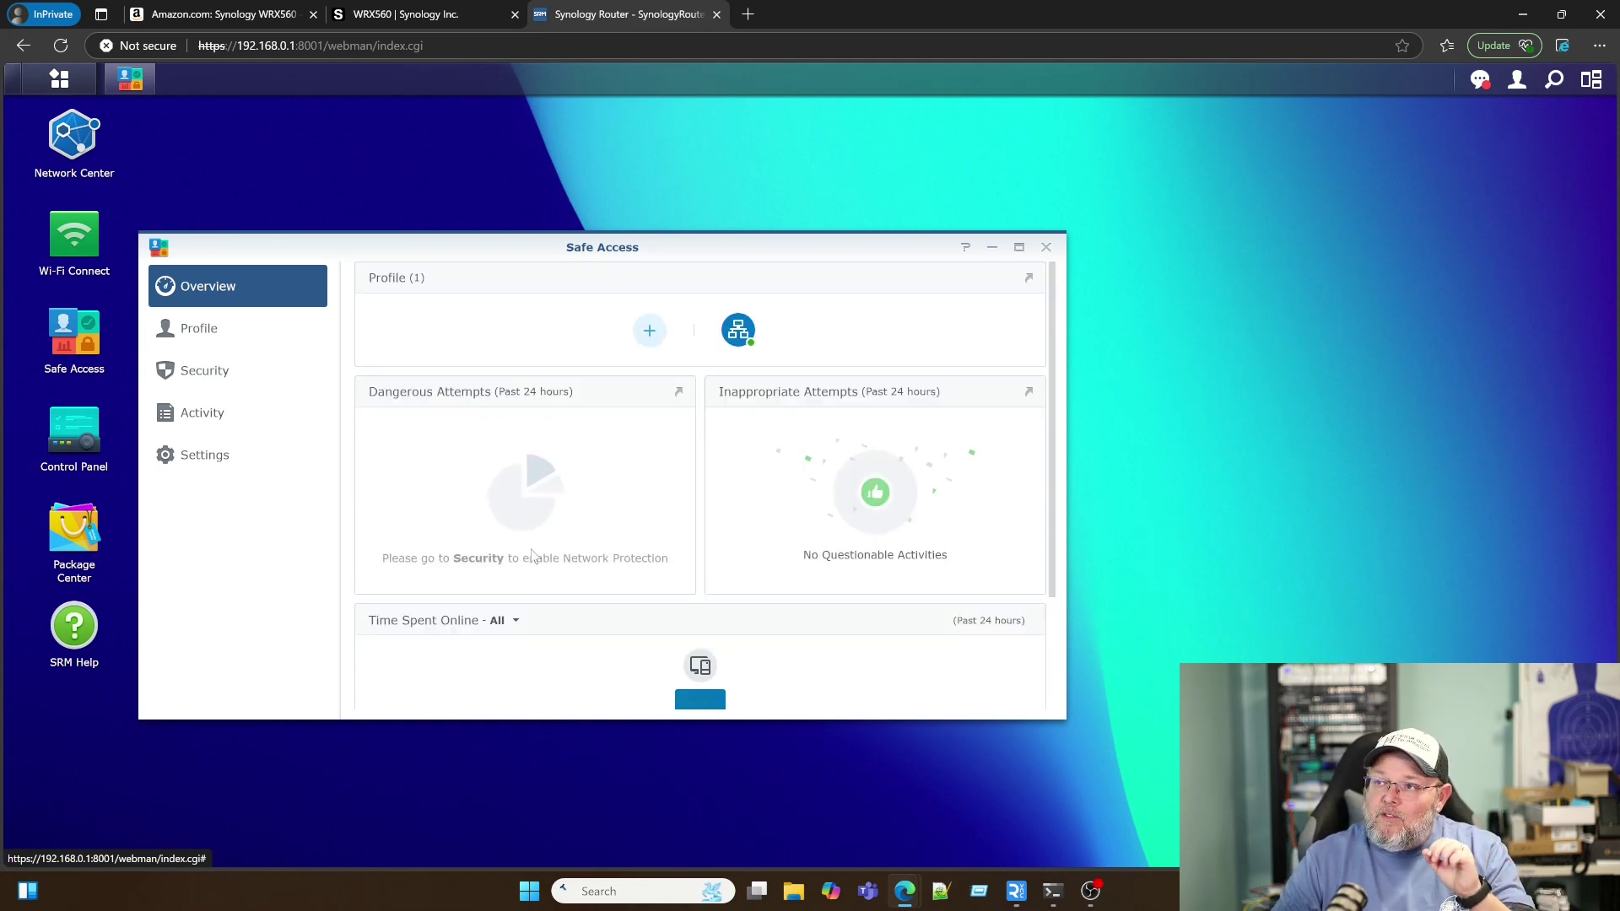